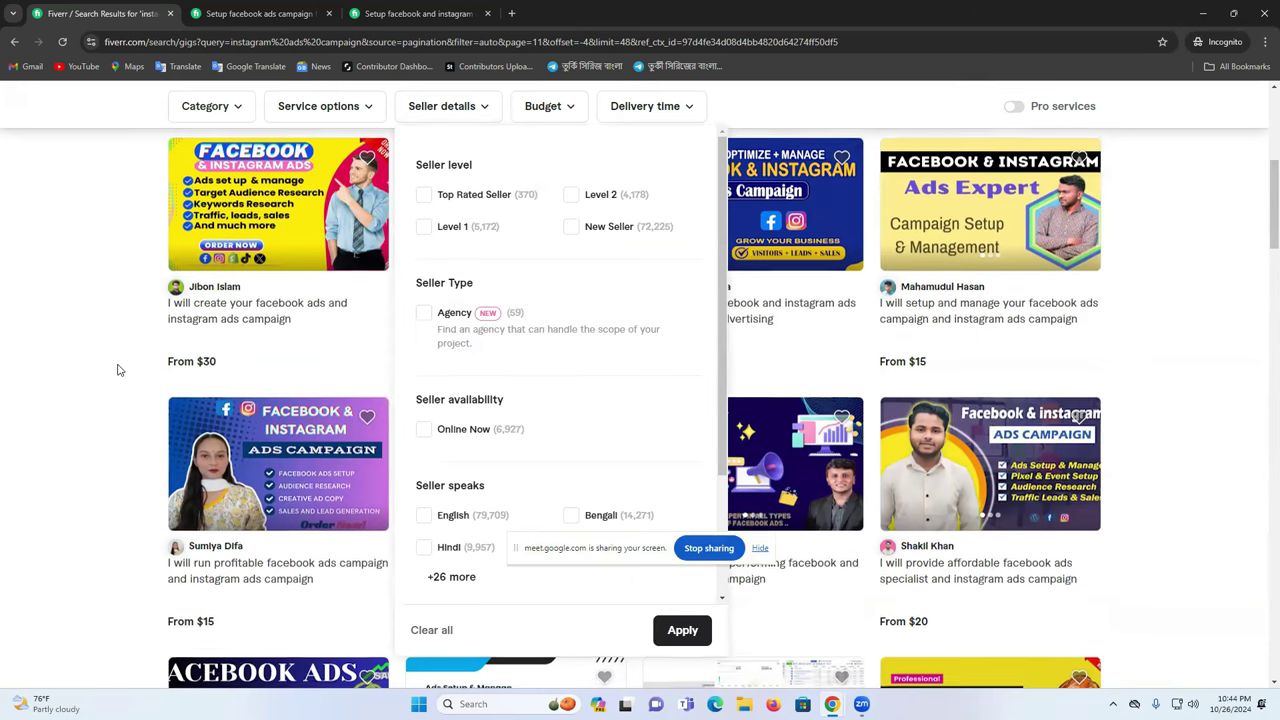
- Dismiss the Seller details filter and page back from page 6 to page 1 of the results
{"action": "scroll", "coordinate": [77, 337], "scroll_direction": "down", "scroll_amount": 6}
{"action": "left_click", "coordinate": [61, 309]}
{"action": "scroll", "coordinate": [361, 444], "scroll_direction": "down", "scroll_amount": 3}
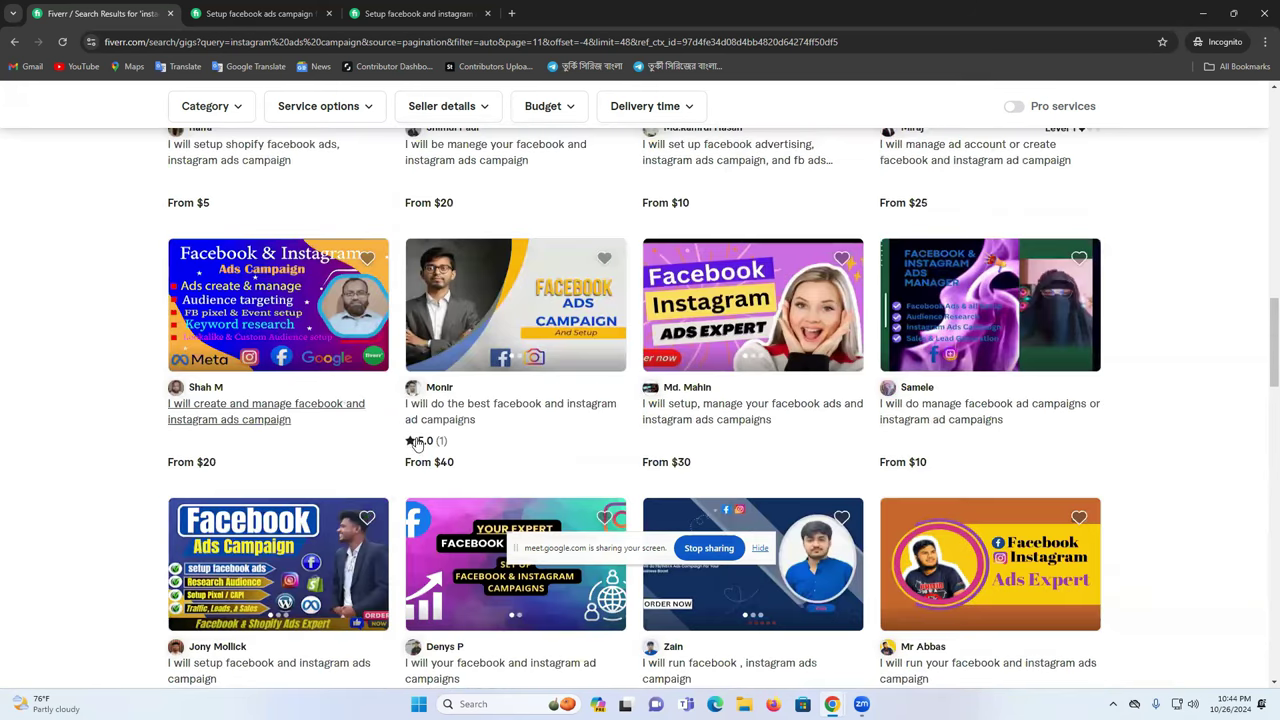
{"action": "scroll", "coordinate": [425, 435], "scroll_direction": "down", "scroll_amount": 9}
{"action": "scroll", "coordinate": [423, 409], "scroll_direction": "up", "scroll_amount": 2}
{"action": "left_click", "coordinate": [441, 366]}
{"action": "scroll", "coordinate": [543, 437], "scroll_direction": "down", "scroll_amount": 10}
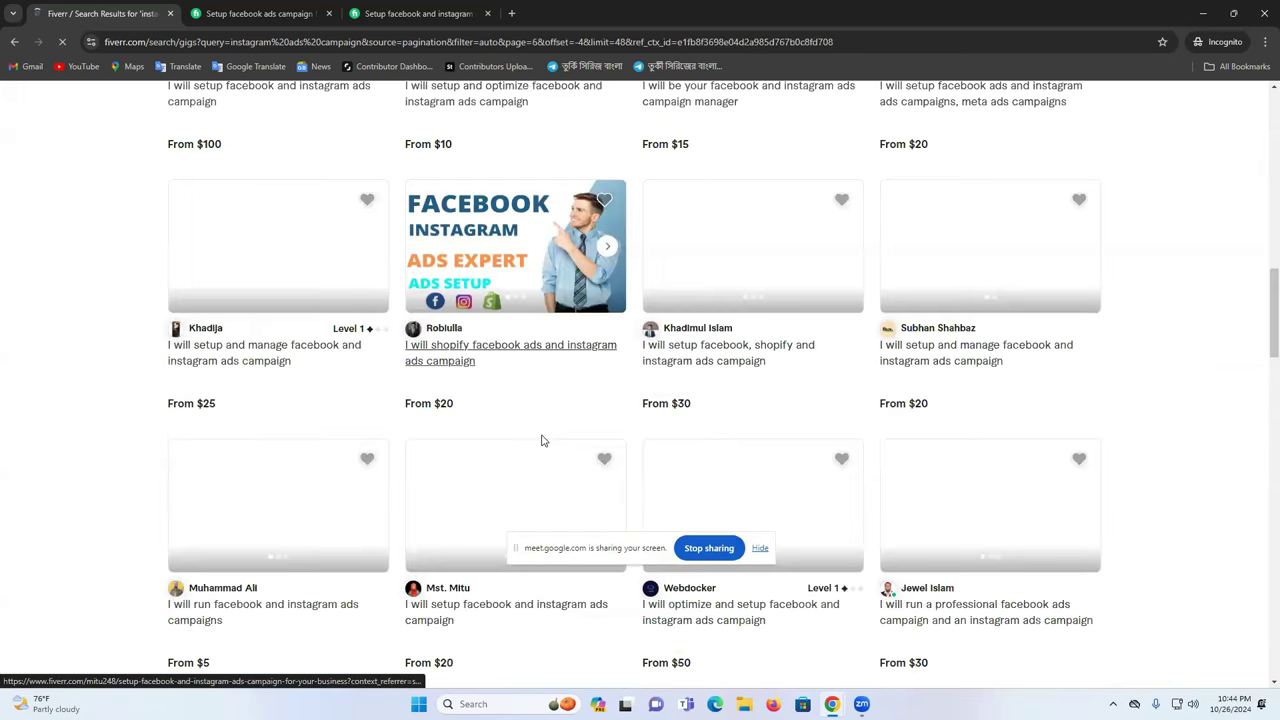
{"action": "scroll", "coordinate": [543, 440], "scroll_direction": "down", "scroll_amount": 10}
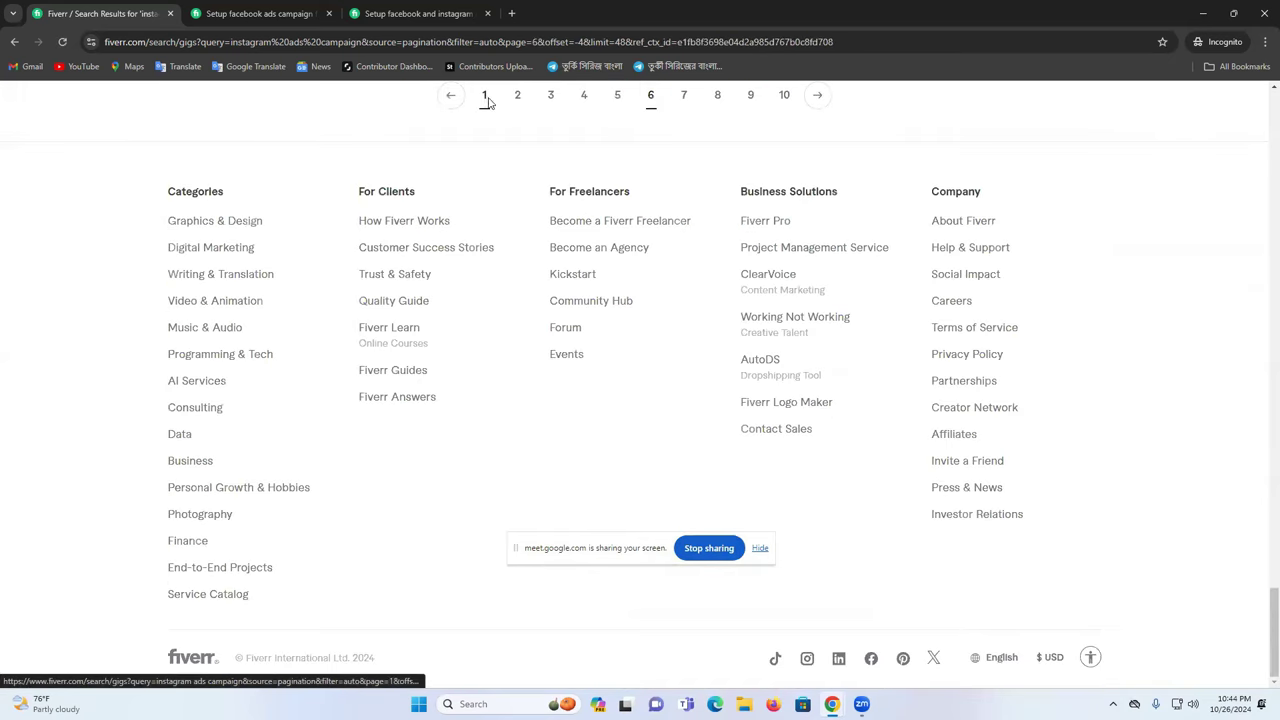
{"action": "scroll", "coordinate": [572, 258], "scroll_direction": "down", "scroll_amount": 8}
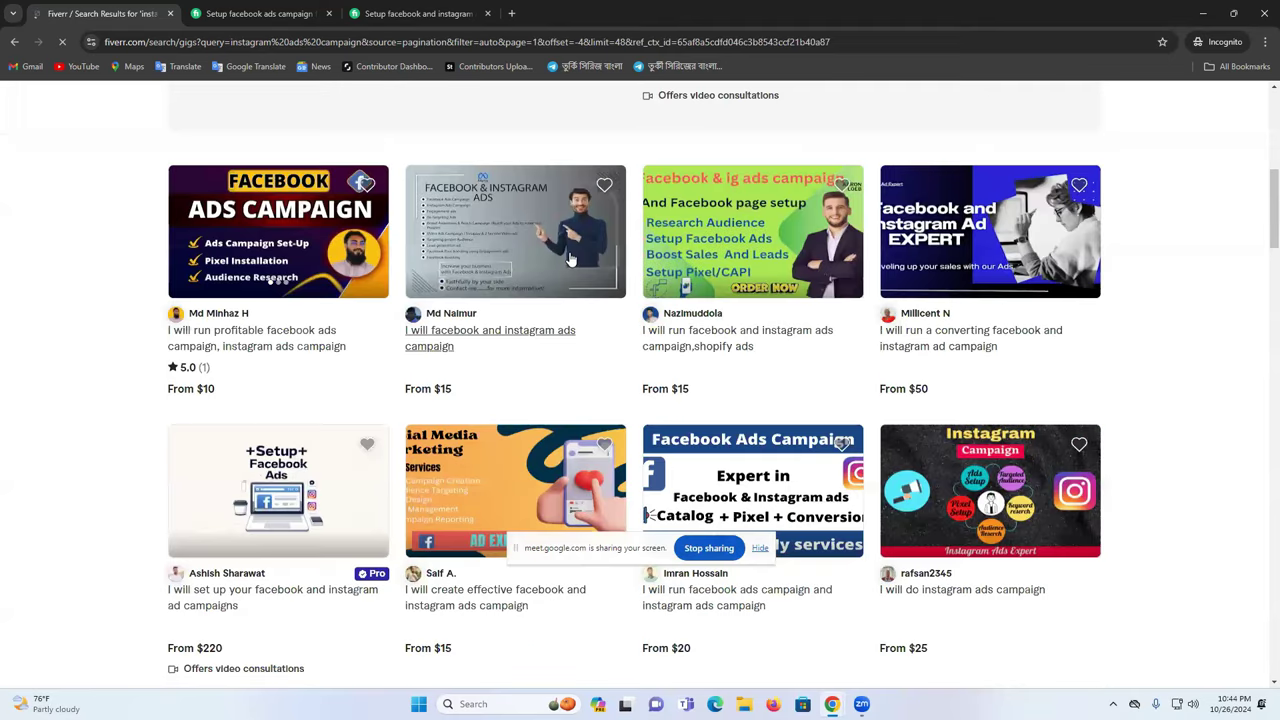
{"action": "scroll", "coordinate": [570, 259], "scroll_direction": "down", "scroll_amount": 4}
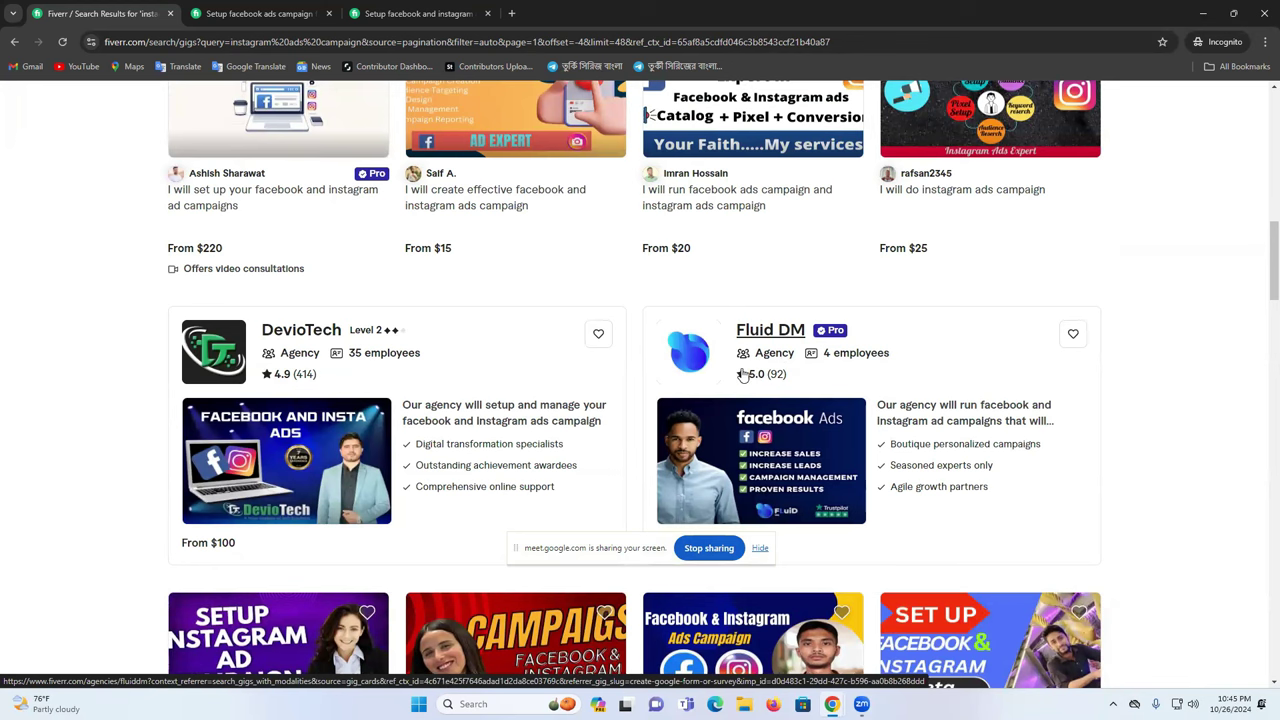
{"action": "scroll", "coordinate": [486, 394], "scroll_direction": "down", "scroll_amount": 3}
{"action": "scroll", "coordinate": [735, 428], "scroll_direction": "up", "scroll_amount": 3}
{"action": "scroll", "coordinate": [735, 428], "scroll_direction": "up", "scroll_amount": 10}
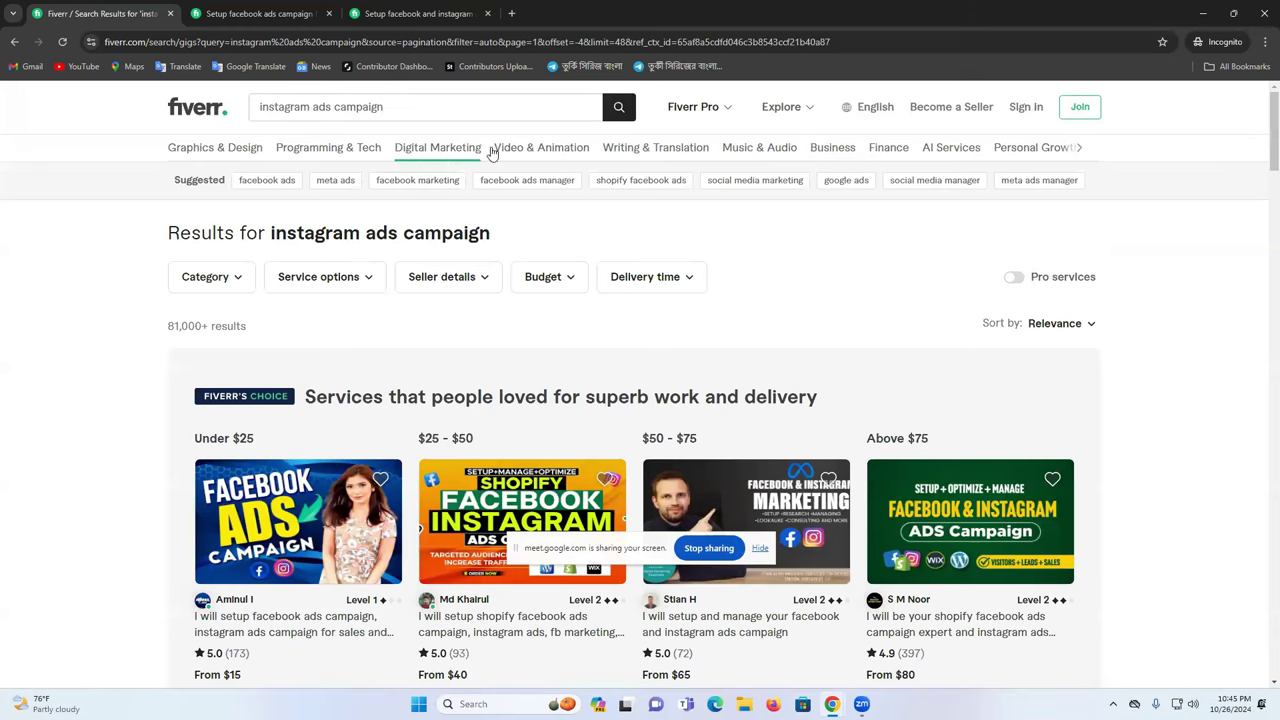
- Apply the Online Now seller availability filter, narrowing the results to 6,600+ gigs
{"action": "left_click", "coordinate": [436, 288]}
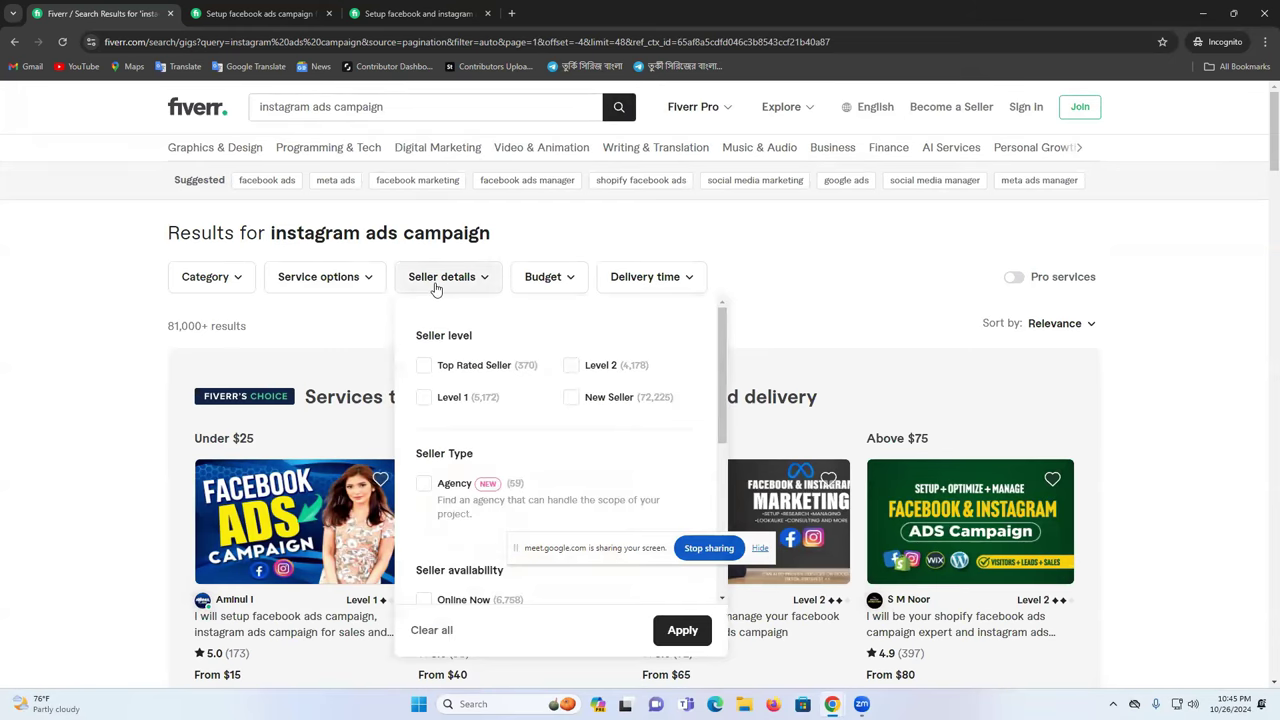
{"action": "scroll", "coordinate": [527, 490], "scroll_direction": "down", "scroll_amount": 3}
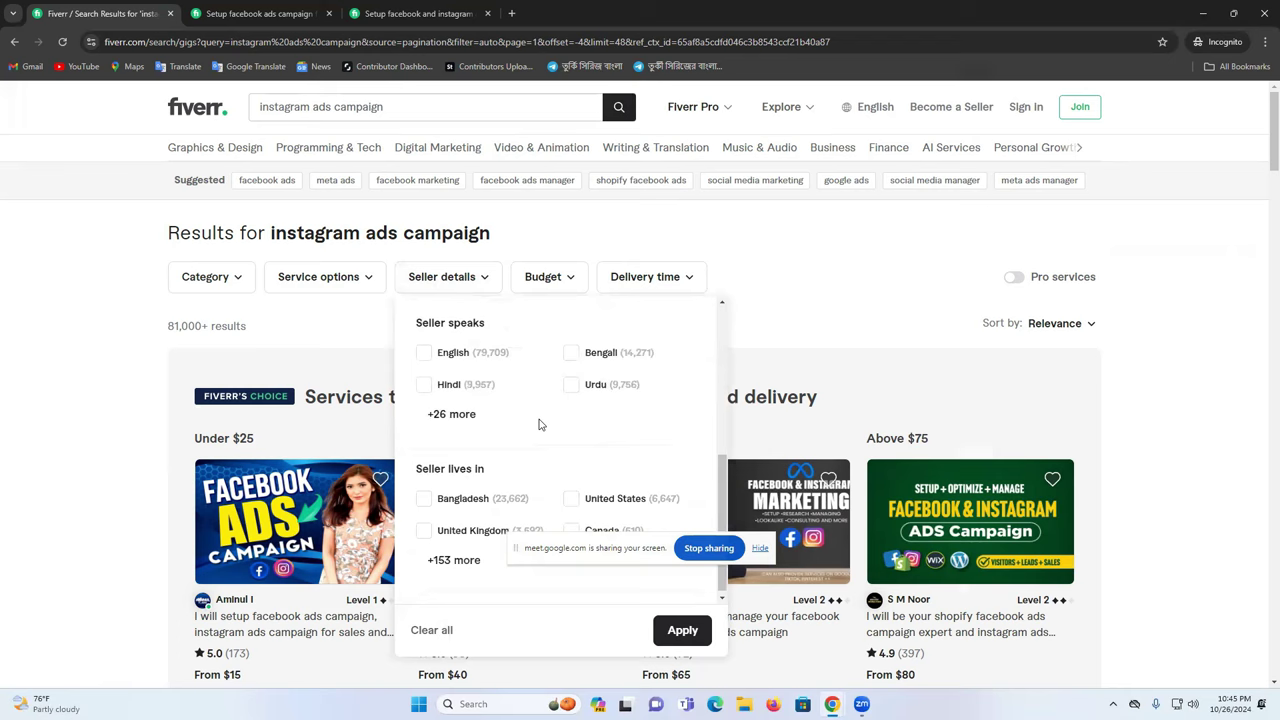
{"action": "scroll", "coordinate": [490, 400], "scroll_direction": "up", "scroll_amount": 1}
{"action": "scroll", "coordinate": [471, 478], "scroll_direction": "up", "scroll_amount": 1}
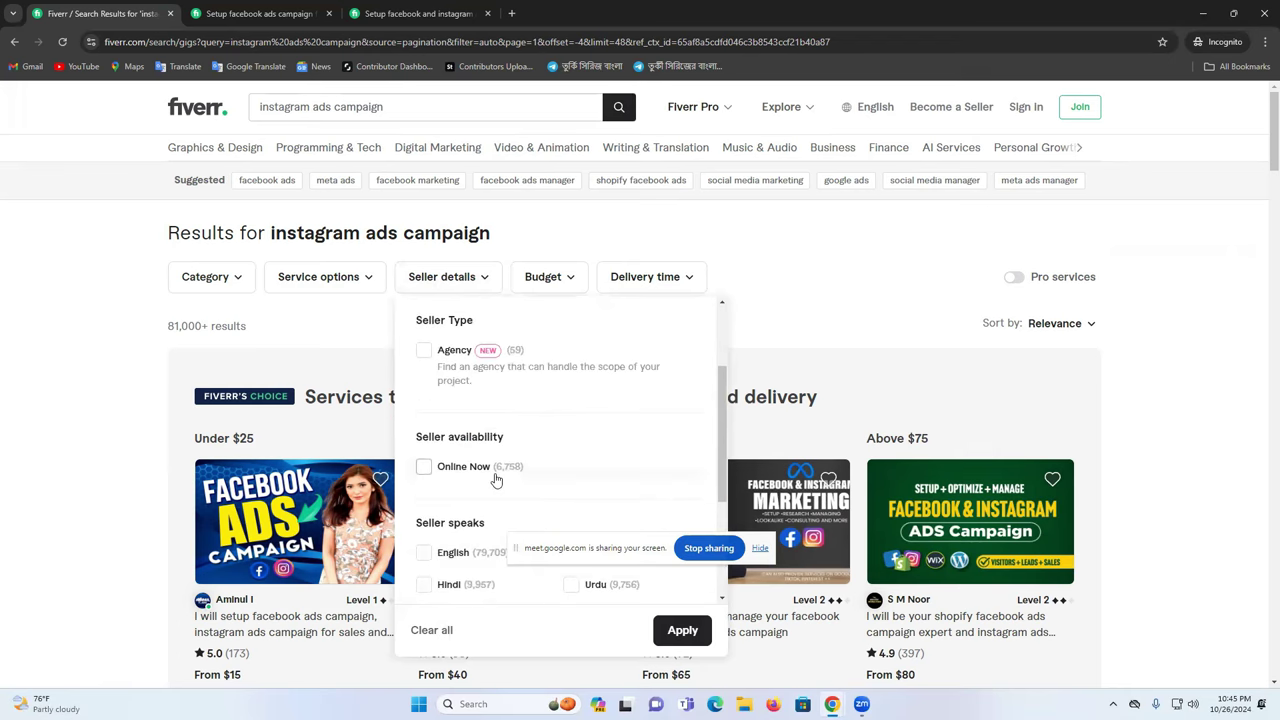
{"action": "left_click", "coordinate": [424, 468]}
{"action": "left_click", "coordinate": [668, 638]}
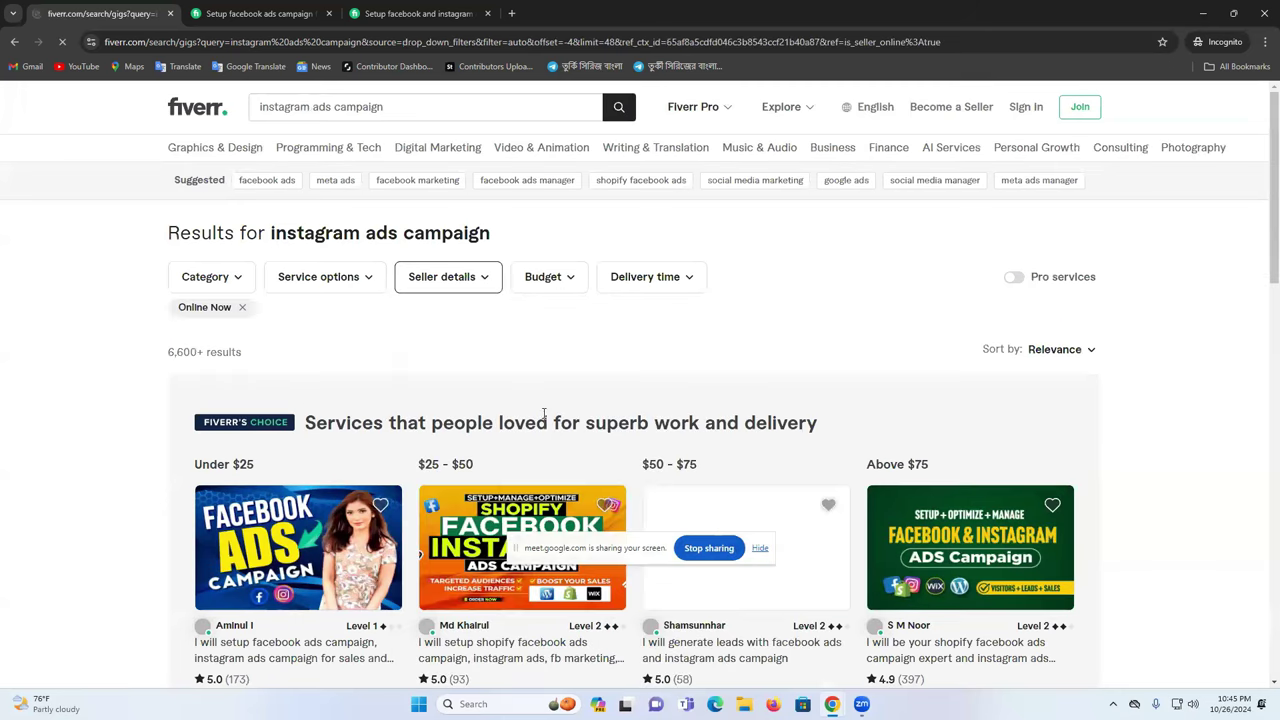
- Go to page 10 of the Online Now results
{"action": "scroll", "coordinate": [650, 365], "scroll_direction": "down", "scroll_amount": 2}
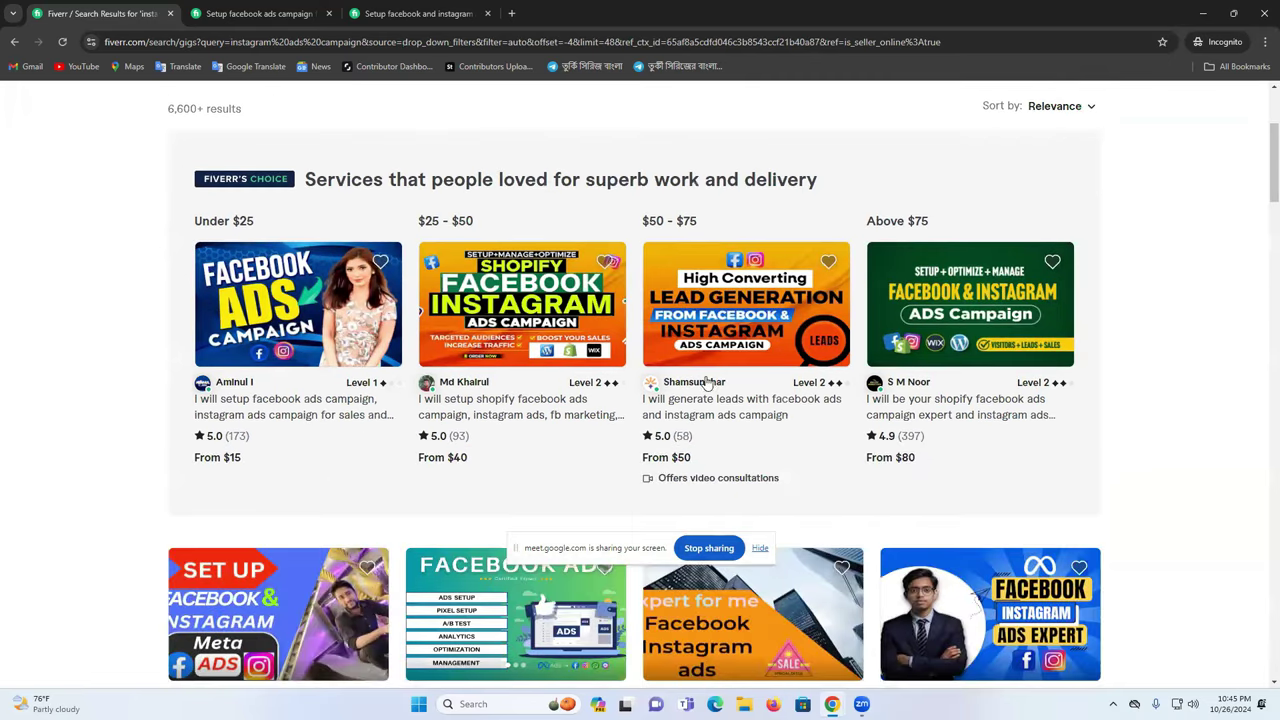
{"action": "scroll", "coordinate": [735, 398], "scroll_direction": "down", "scroll_amount": 6}
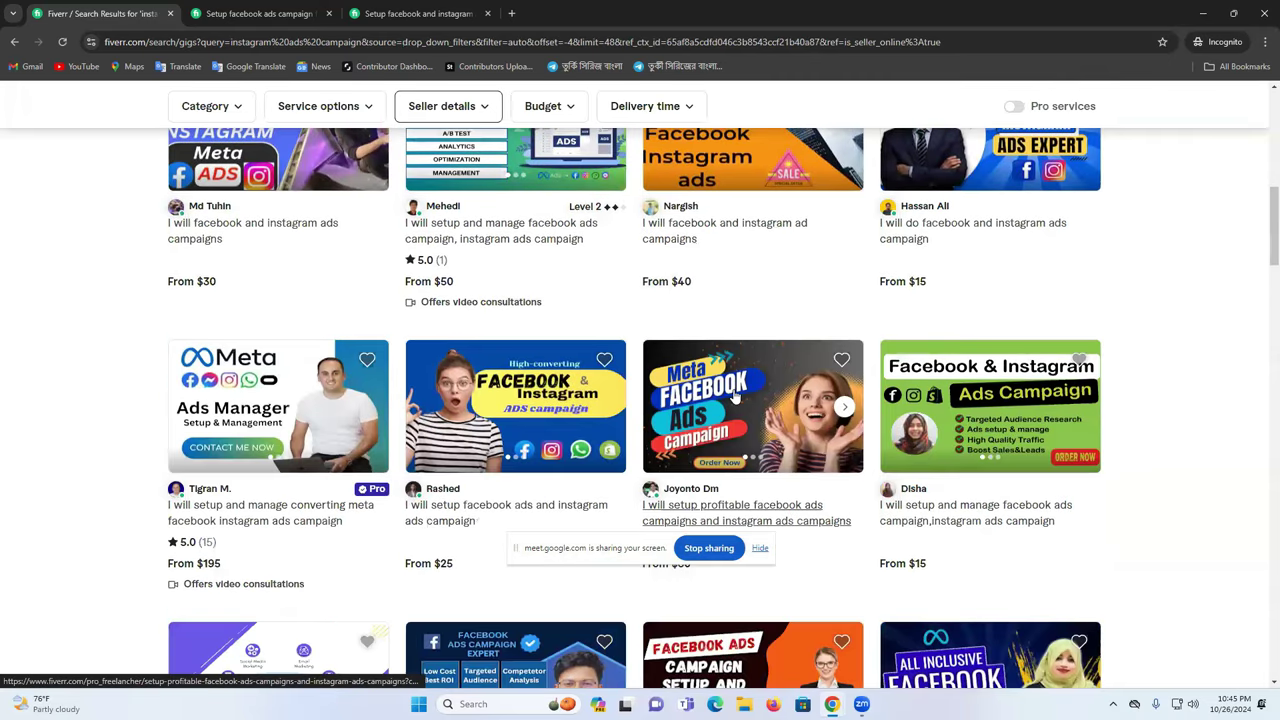
{"action": "scroll", "coordinate": [735, 398], "scroll_direction": "down", "scroll_amount": 6}
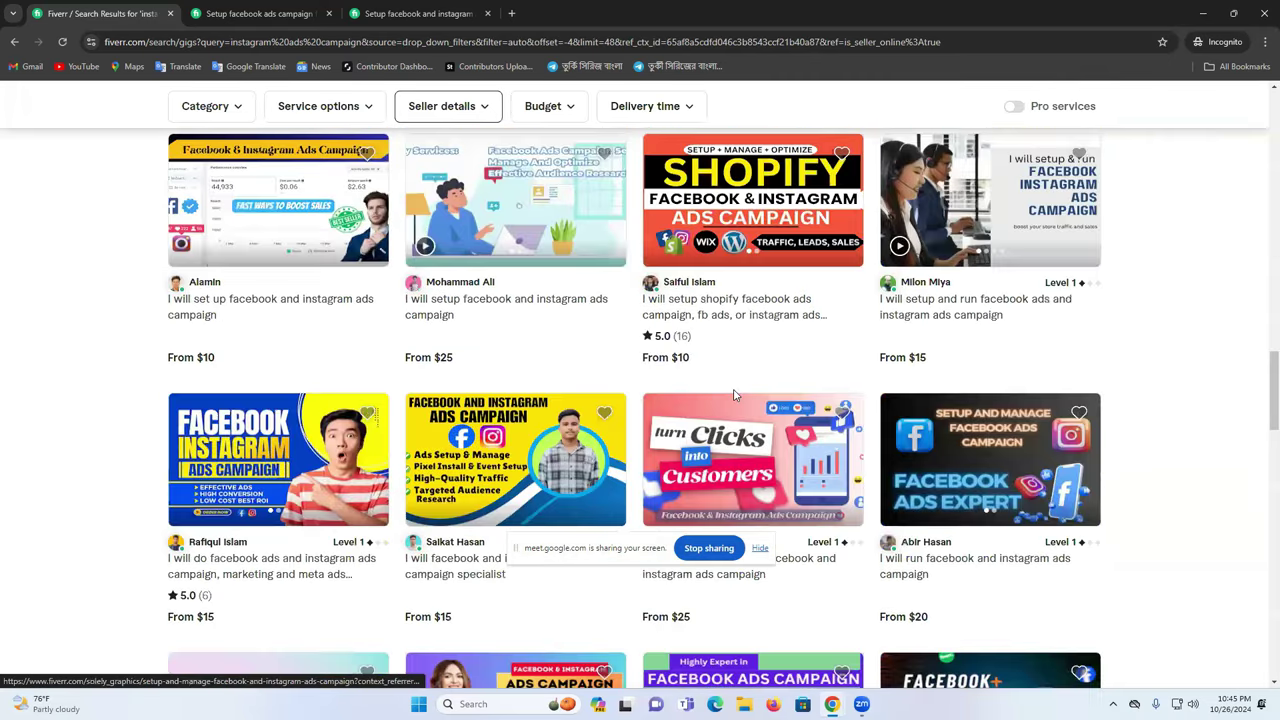
{"action": "scroll", "coordinate": [734, 395], "scroll_direction": "down", "scroll_amount": 5}
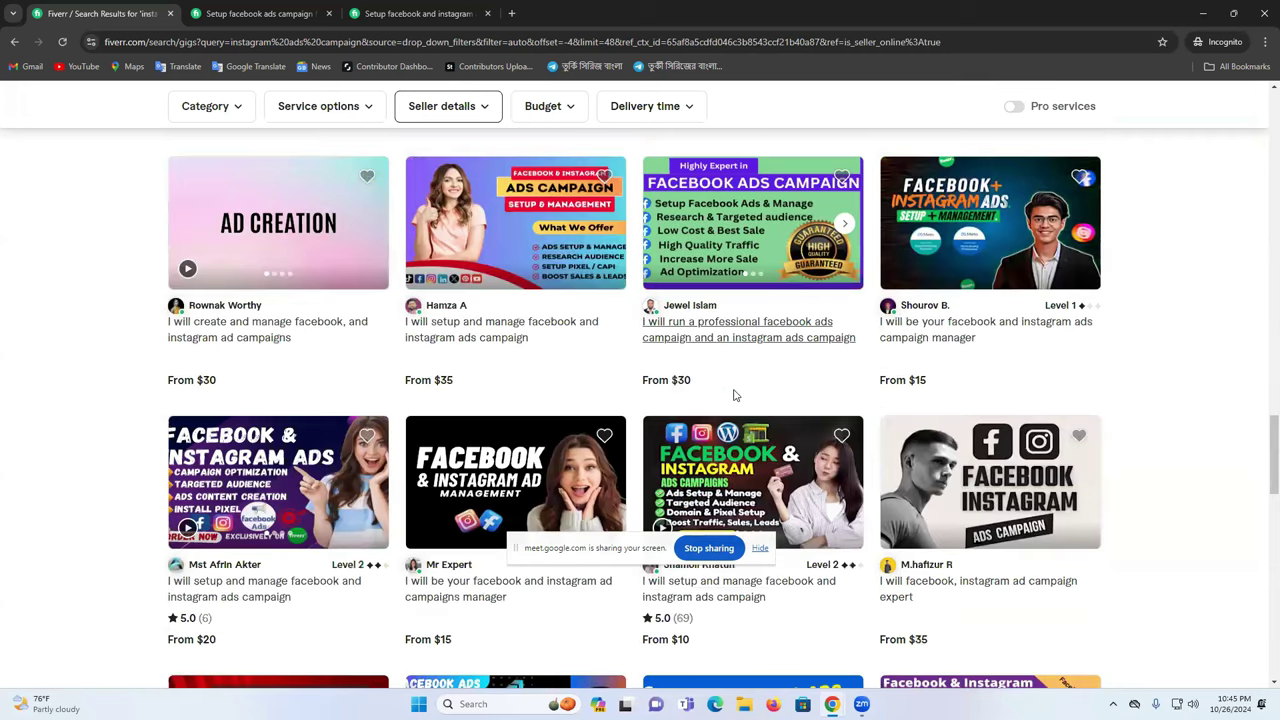
{"action": "scroll", "coordinate": [734, 395], "scroll_direction": "down", "scroll_amount": 5}
{"action": "scroll", "coordinate": [778, 205], "scroll_direction": "down", "scroll_amount": 10}
{"action": "left_click", "coordinate": [786, 192]}
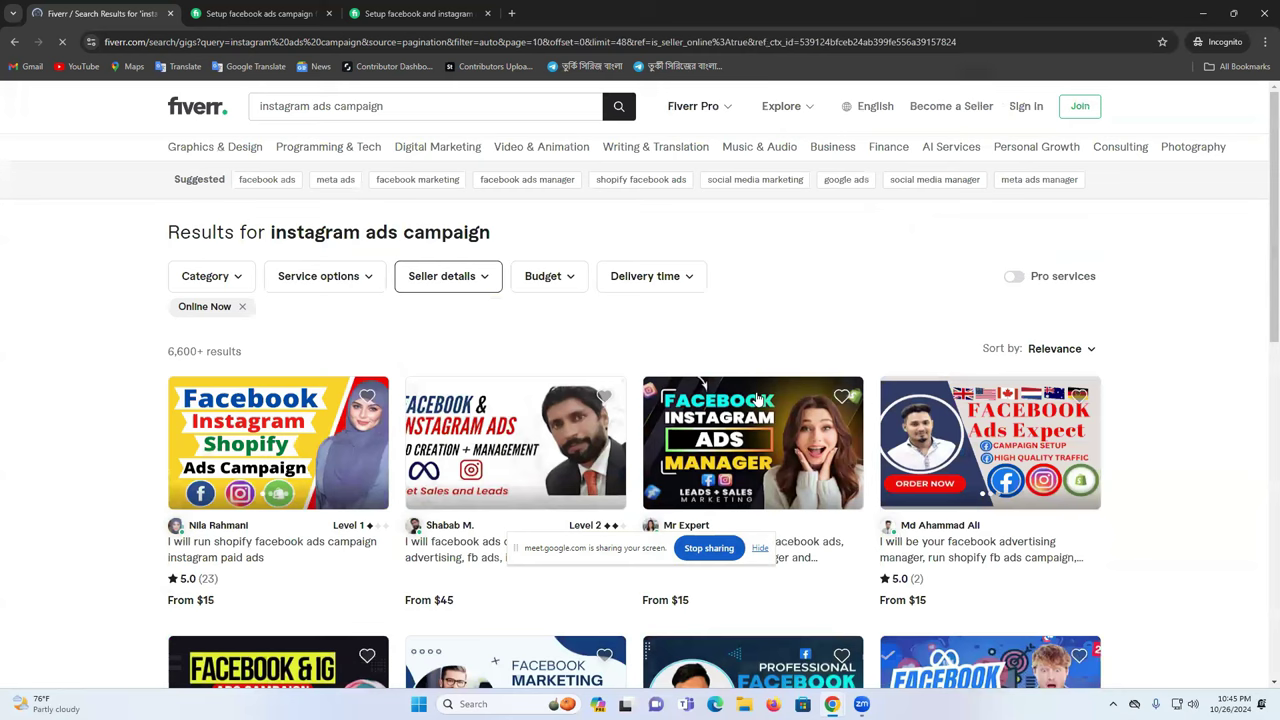
- Open the telsolutions gig in a new browser tab
{"action": "scroll", "coordinate": [760, 399], "scroll_direction": "down", "scroll_amount": 5}
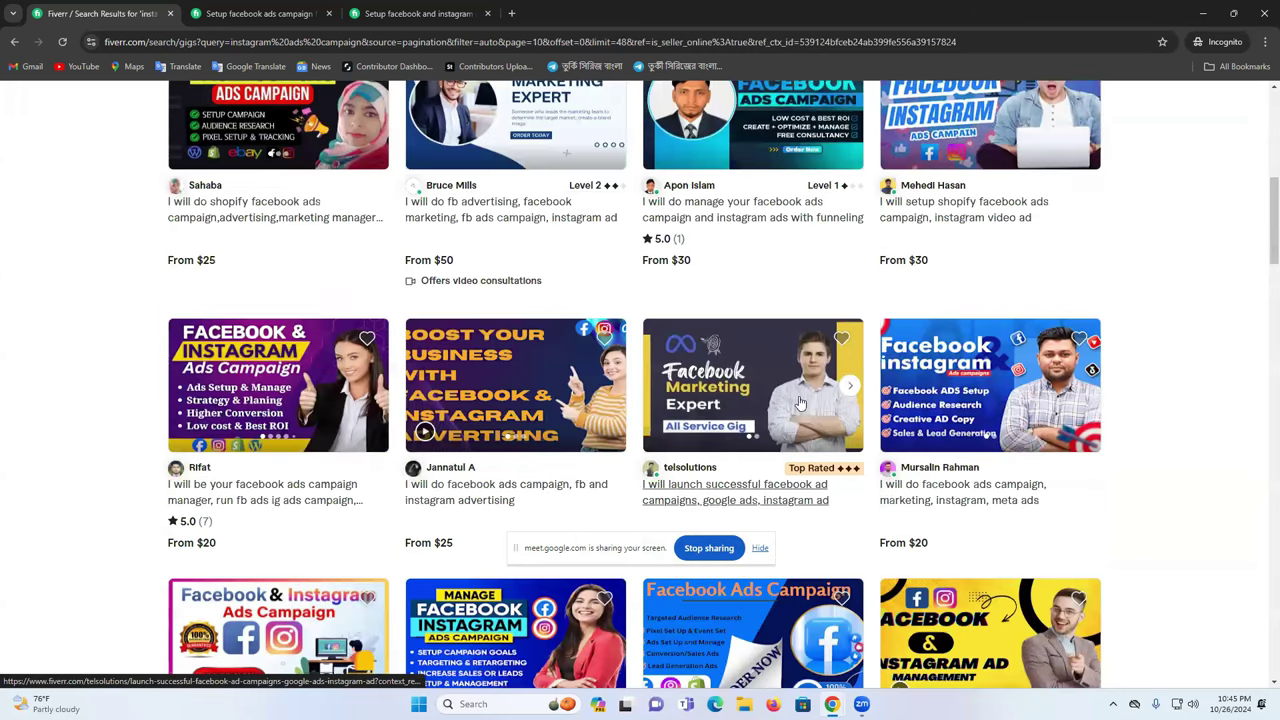
{"action": "scroll", "coordinate": [800, 403], "scroll_direction": "down", "scroll_amount": 2}
{"action": "right_click", "coordinate": [727, 286]}
{"action": "left_click", "coordinate": [740, 285]}
- Browse the telsolutions profile down to Popular packages, then return to the 'Setup facebook ads campaign' gig tab
{"action": "left_click", "coordinate": [575, 13]}
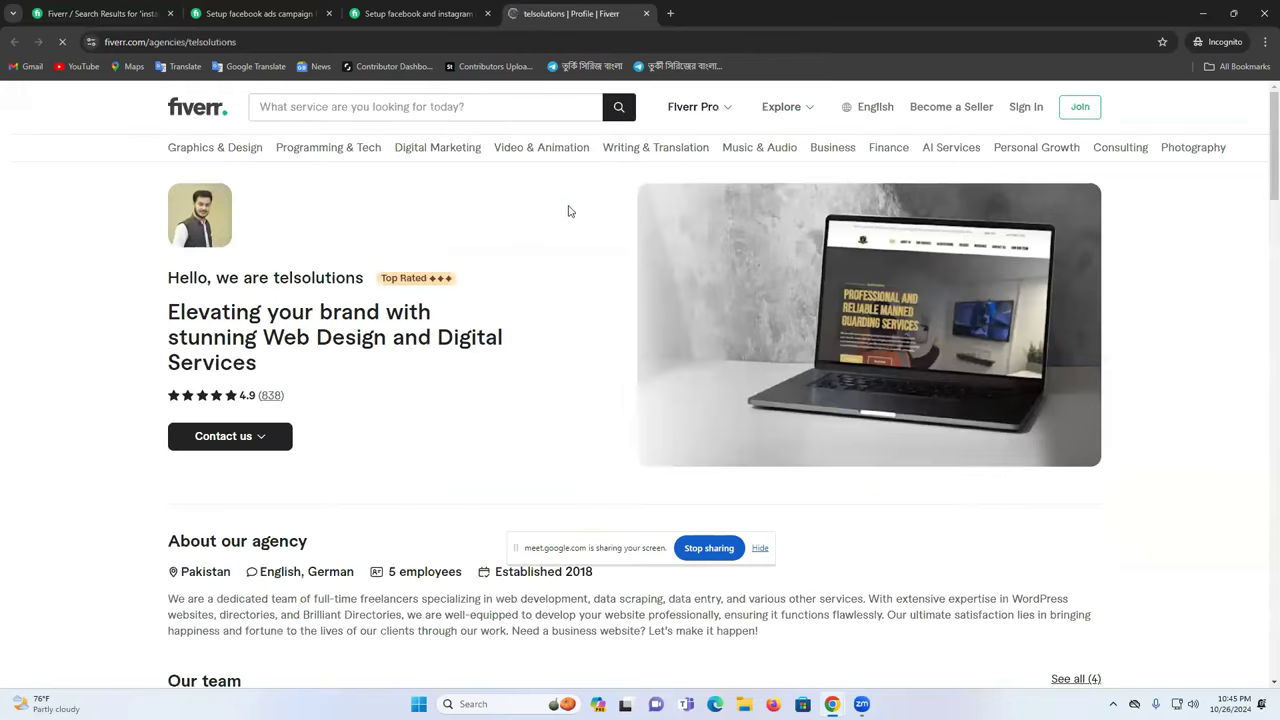
{"action": "scroll", "coordinate": [281, 423], "scroll_direction": "down", "scroll_amount": 3}
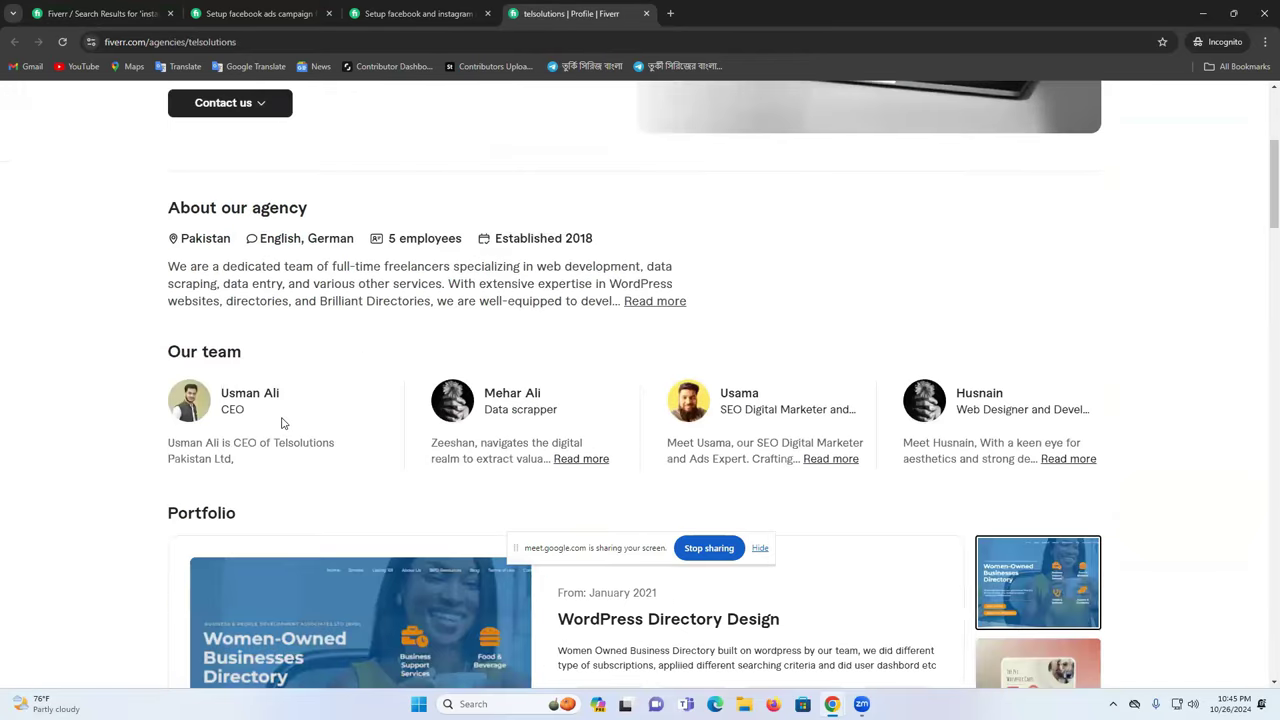
{"action": "scroll", "coordinate": [281, 423], "scroll_direction": "down", "scroll_amount": 5}
{"action": "scroll", "coordinate": [297, 416], "scroll_direction": "up", "scroll_amount": 3}
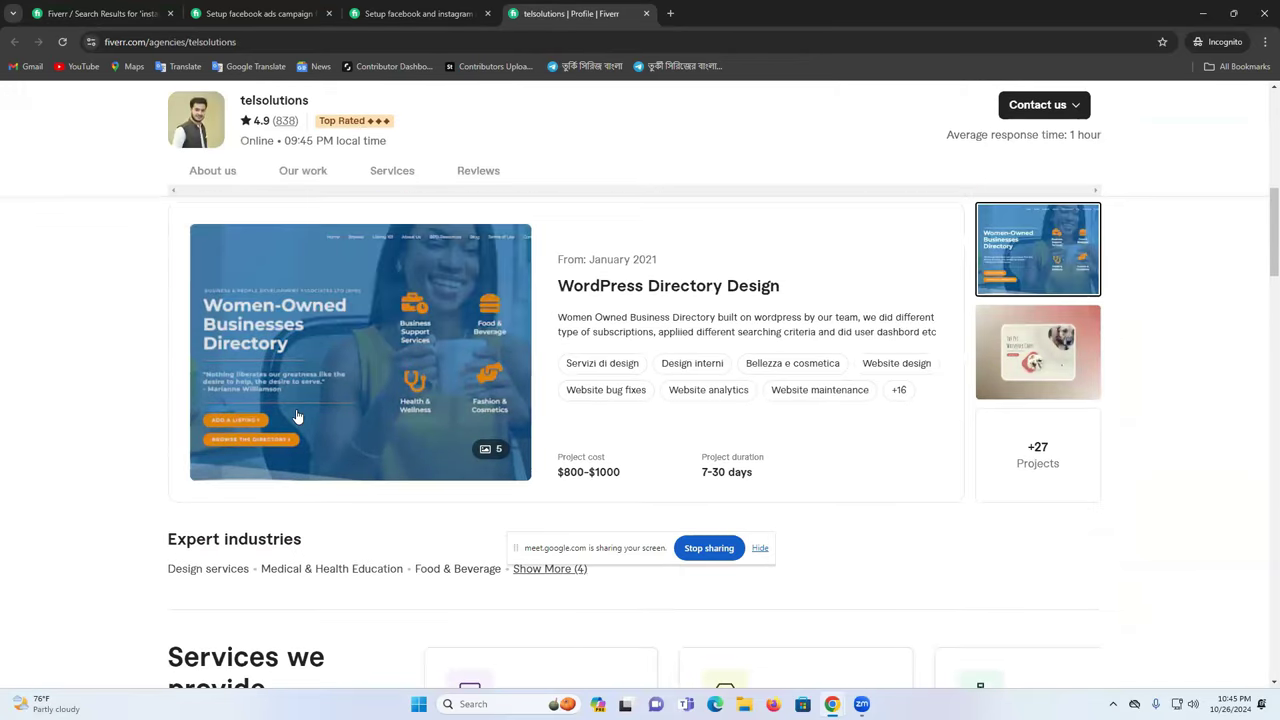
{"action": "scroll", "coordinate": [297, 416], "scroll_direction": "down", "scroll_amount": 7}
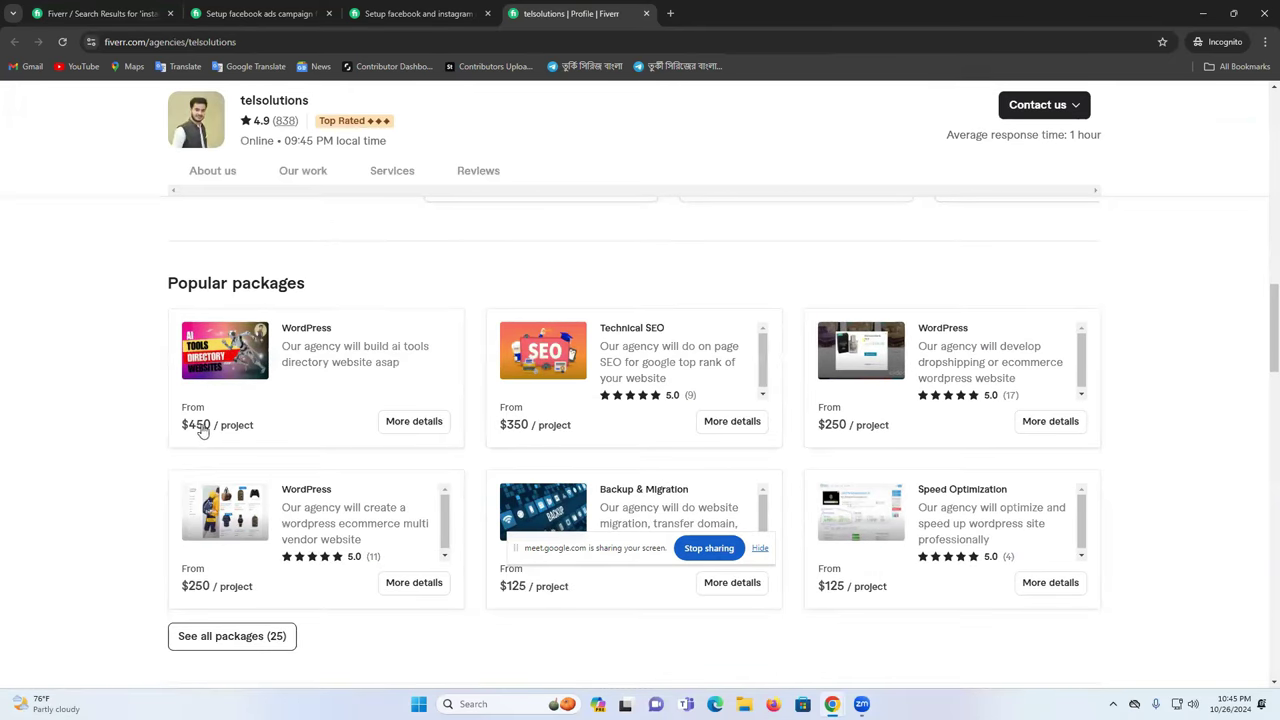
{"action": "scroll", "coordinate": [280, 417], "scroll_direction": "down", "scroll_amount": 6}
{"action": "left_click", "coordinate": [258, 8]}
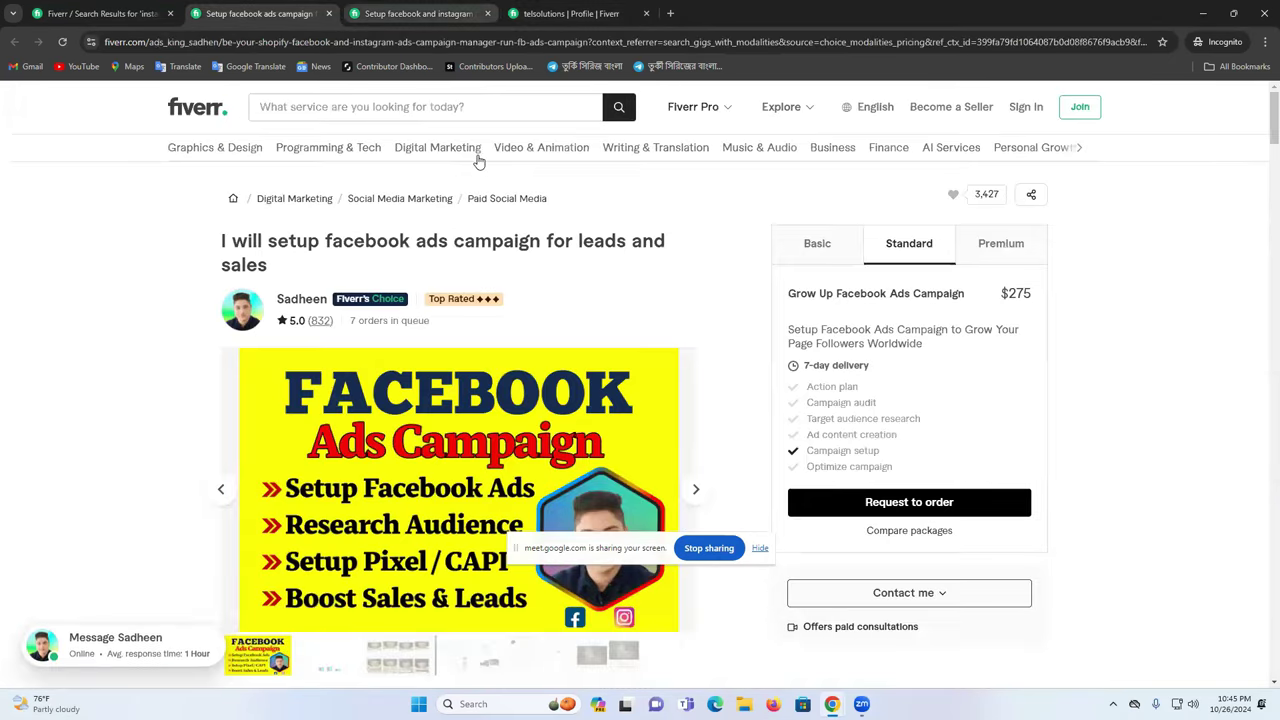
- Return to the instagram ads search results and jump to page 14
{"action": "left_click", "coordinate": [142, 8]}
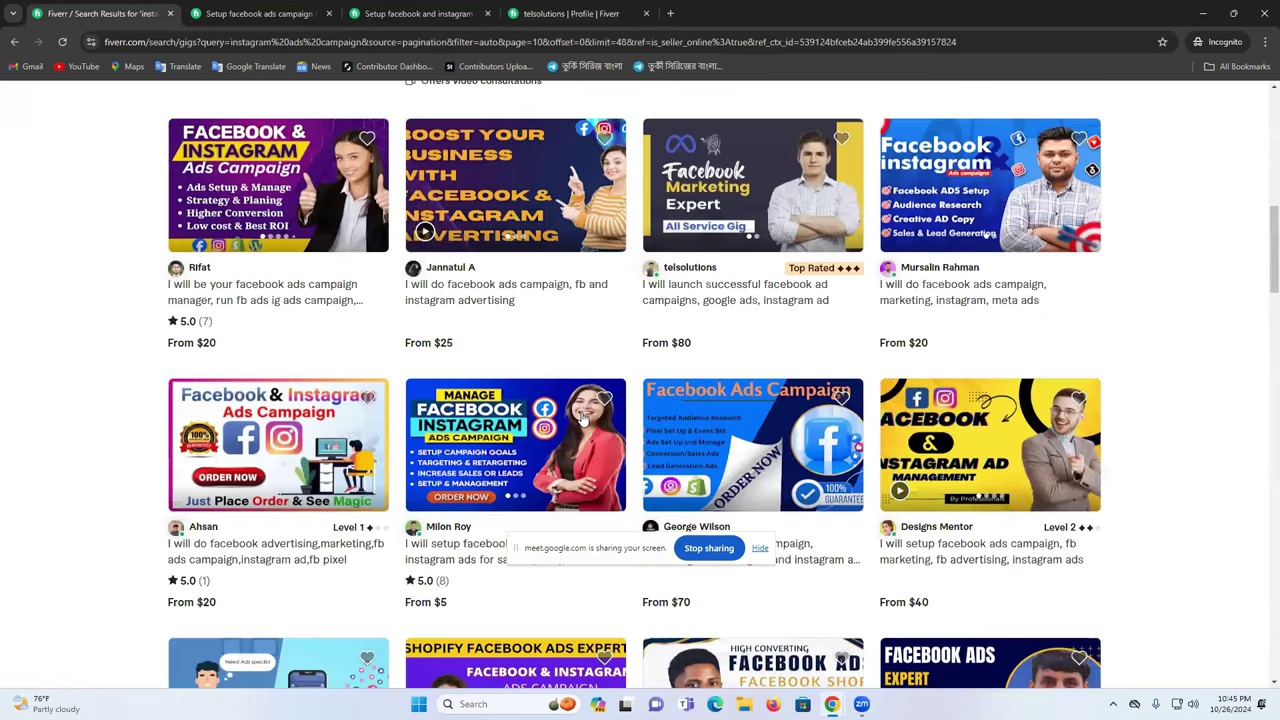
{"action": "scroll", "coordinate": [583, 420], "scroll_direction": "down", "scroll_amount": 5}
{"action": "scroll", "coordinate": [655, 437], "scroll_direction": "down", "scroll_amount": 5}
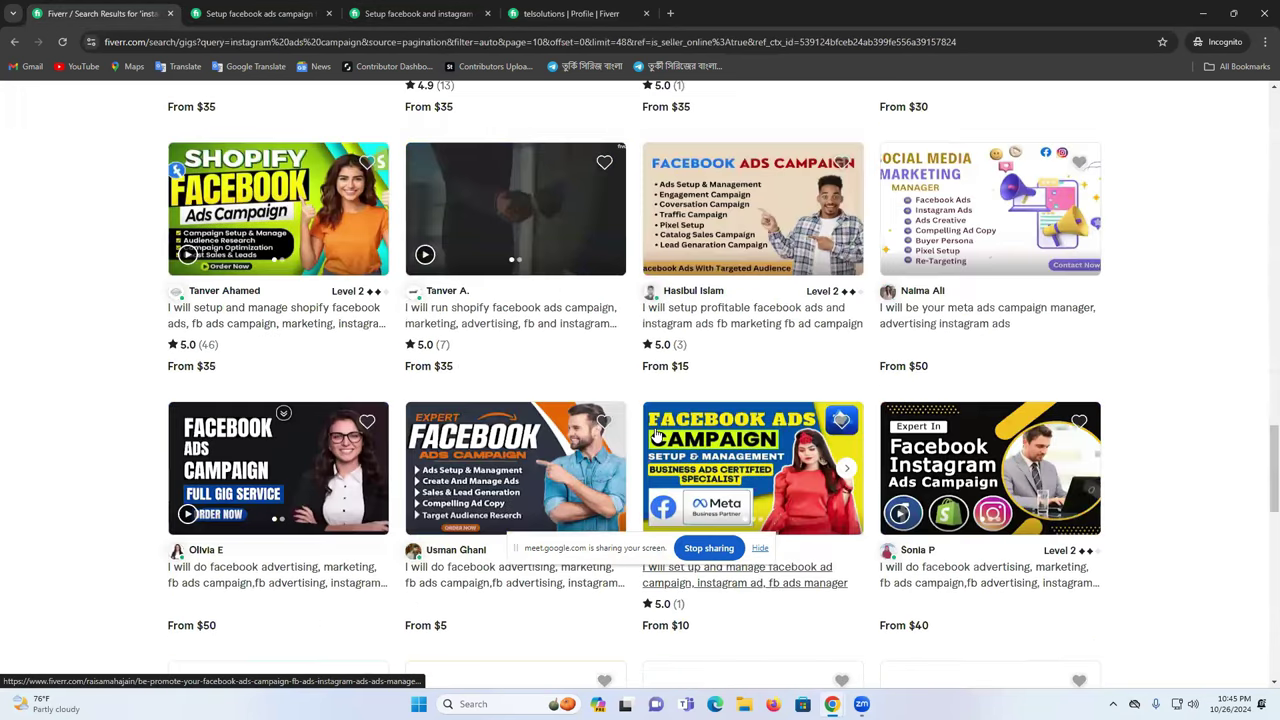
{"action": "scroll", "coordinate": [656, 437], "scroll_direction": "down", "scroll_amount": 5}
{"action": "scroll", "coordinate": [665, 355], "scroll_direction": "down", "scroll_amount": 4}
{"action": "left_click", "coordinate": [787, 190]}
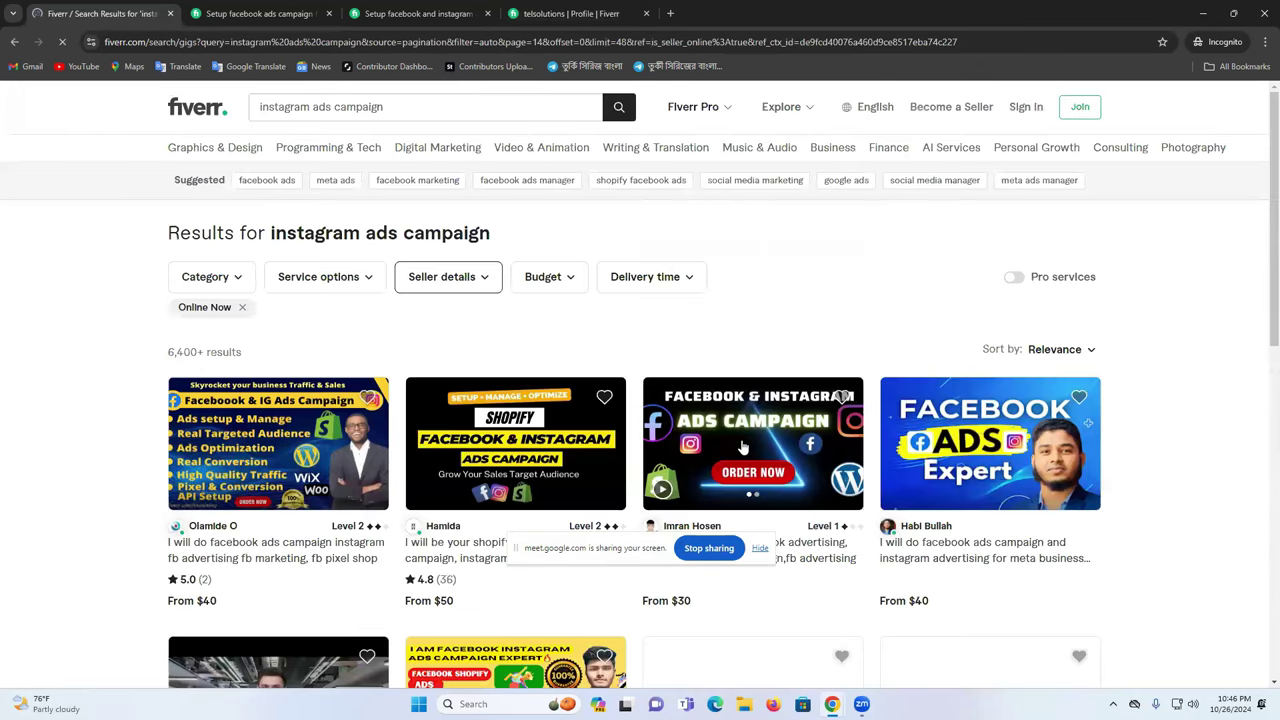
- Scroll through page 14 and jump to results page 18
{"action": "scroll", "coordinate": [741, 439], "scroll_direction": "down", "scroll_amount": 3}
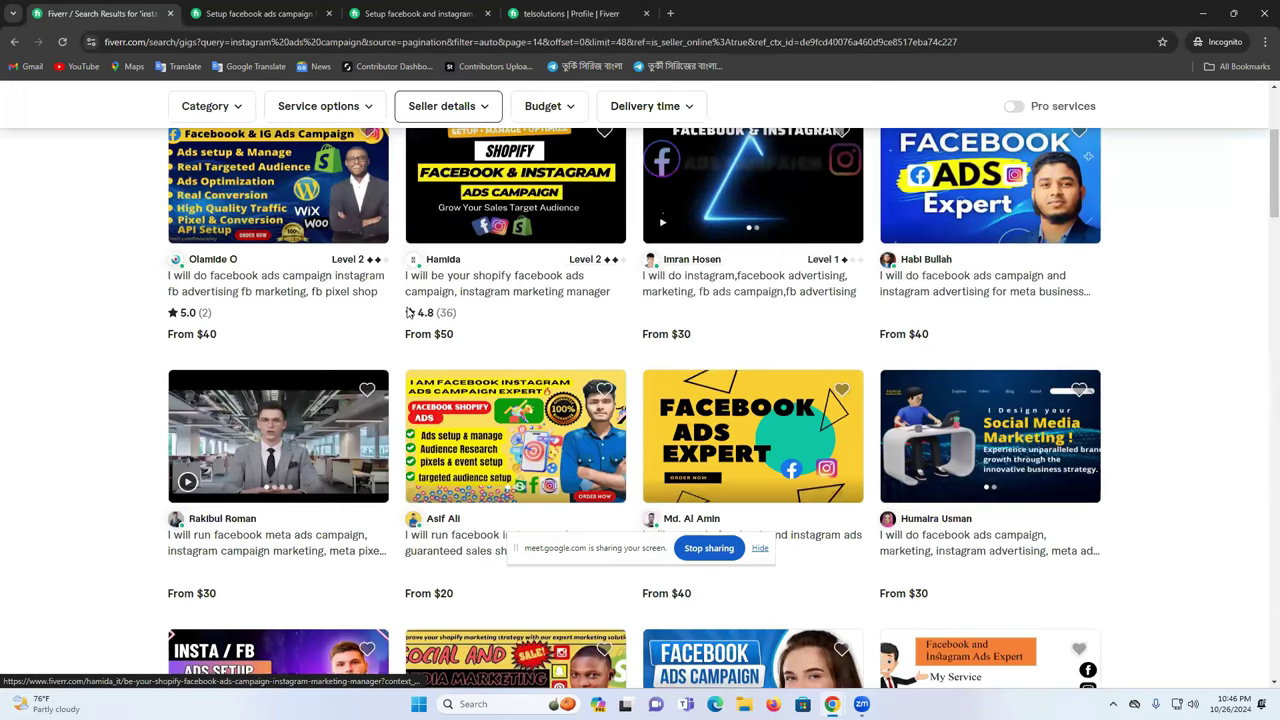
{"action": "scroll", "coordinate": [420, 340], "scroll_direction": "down", "scroll_amount": 3}
{"action": "scroll", "coordinate": [436, 357], "scroll_direction": "down", "scroll_amount": 3}
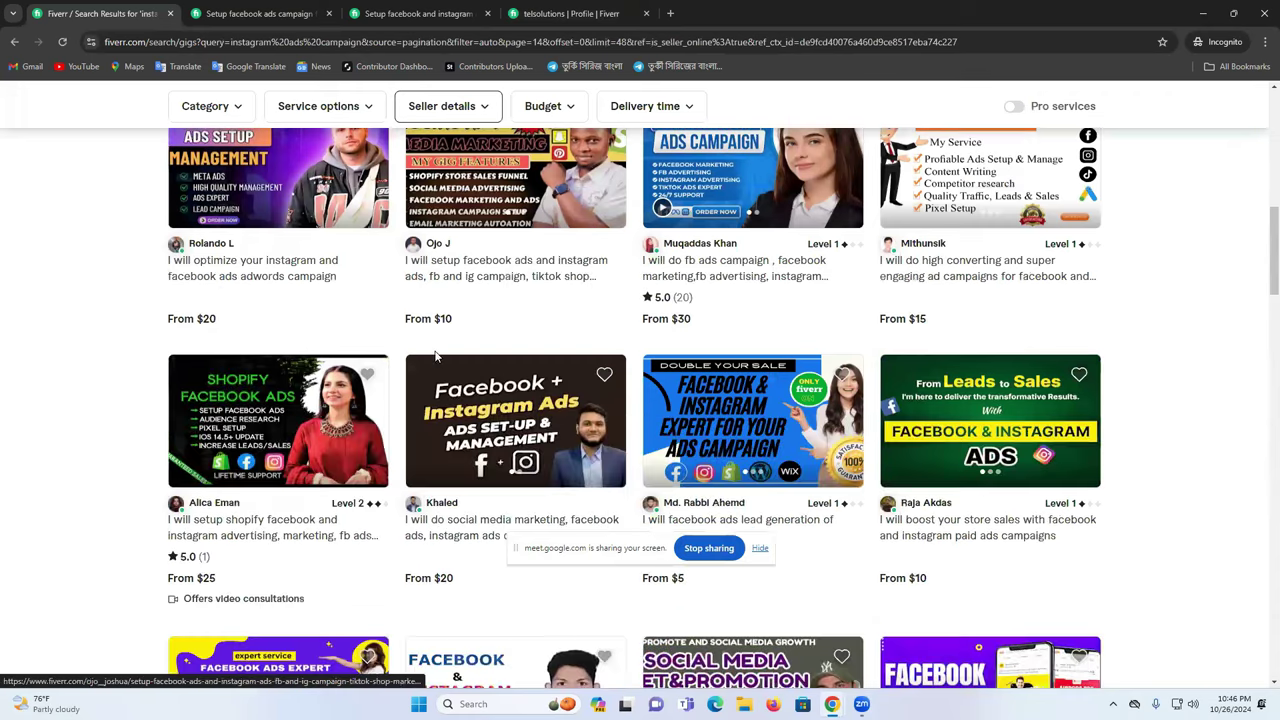
{"action": "scroll", "coordinate": [436, 357], "scroll_direction": "down", "scroll_amount": 6}
{"action": "scroll", "coordinate": [435, 356], "scroll_direction": "down", "scroll_amount": 5}
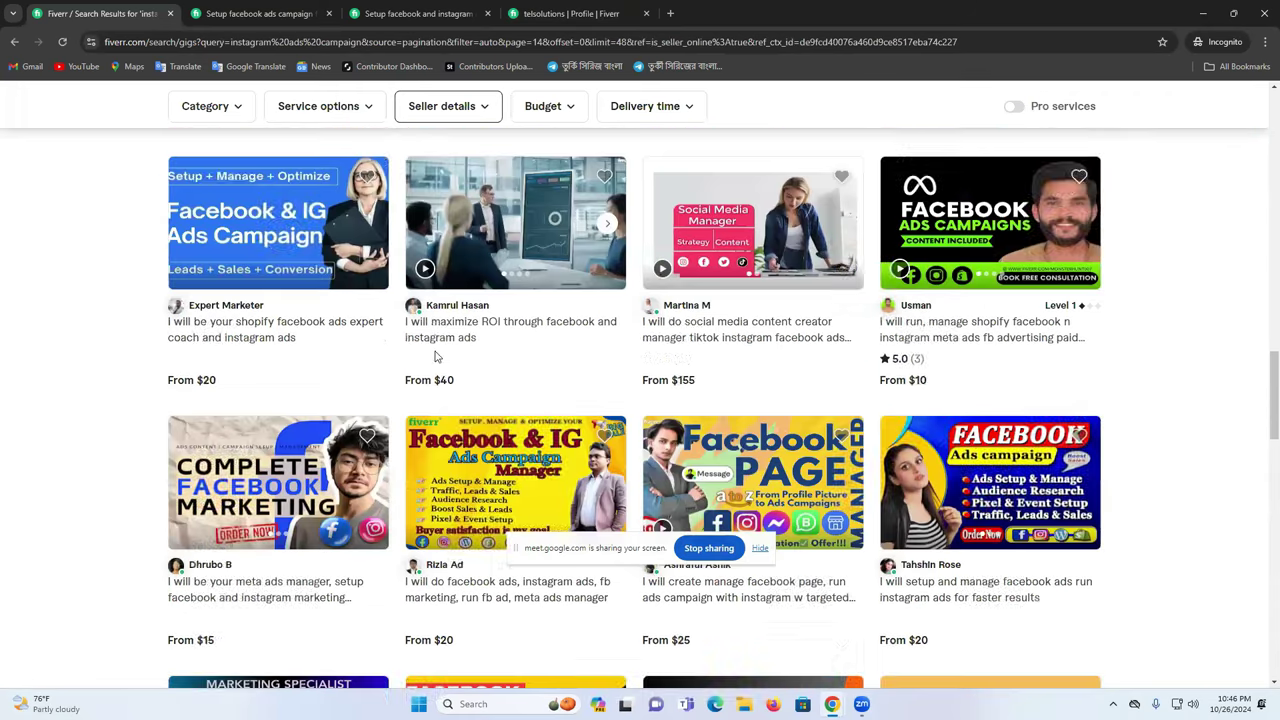
{"action": "scroll", "coordinate": [436, 360], "scroll_direction": "down", "scroll_amount": 6}
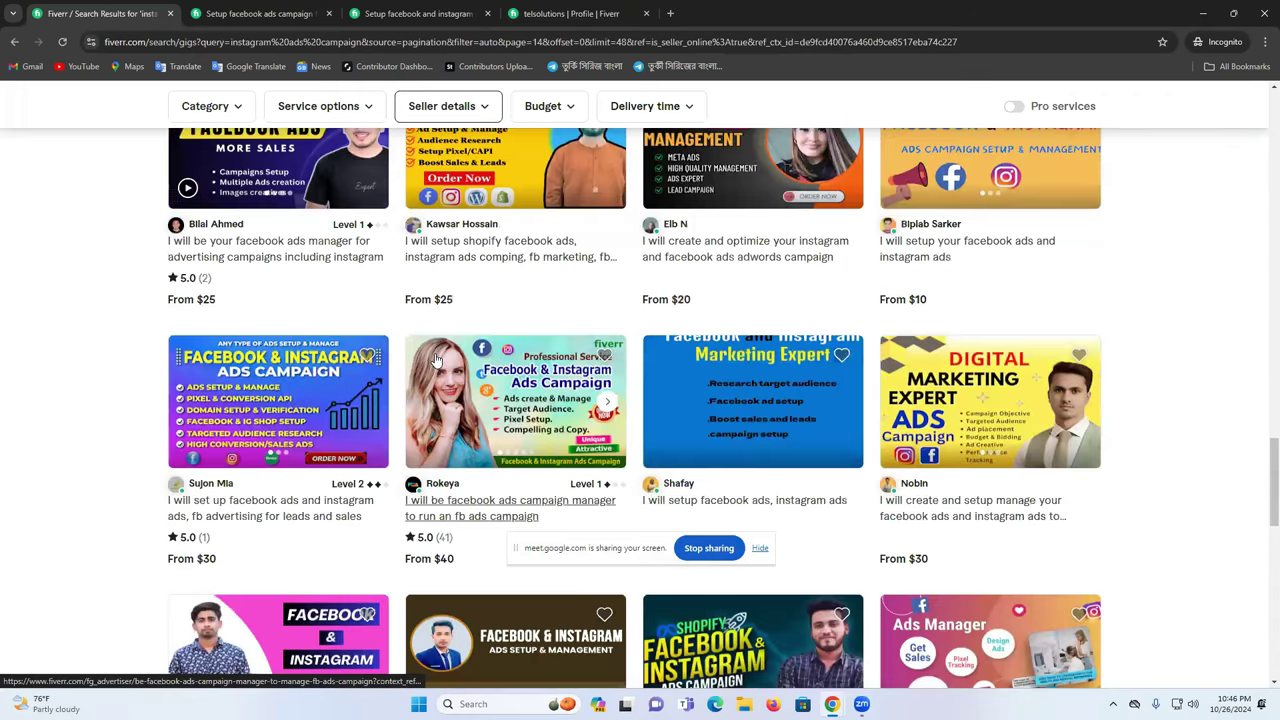
{"action": "scroll", "coordinate": [558, 360], "scroll_direction": "down", "scroll_amount": 5}
{"action": "left_click", "coordinate": [785, 399]}
- Scroll through page 18 and go to page 20 of the results
{"action": "scroll", "coordinate": [663, 420], "scroll_direction": "down", "scroll_amount": 3}
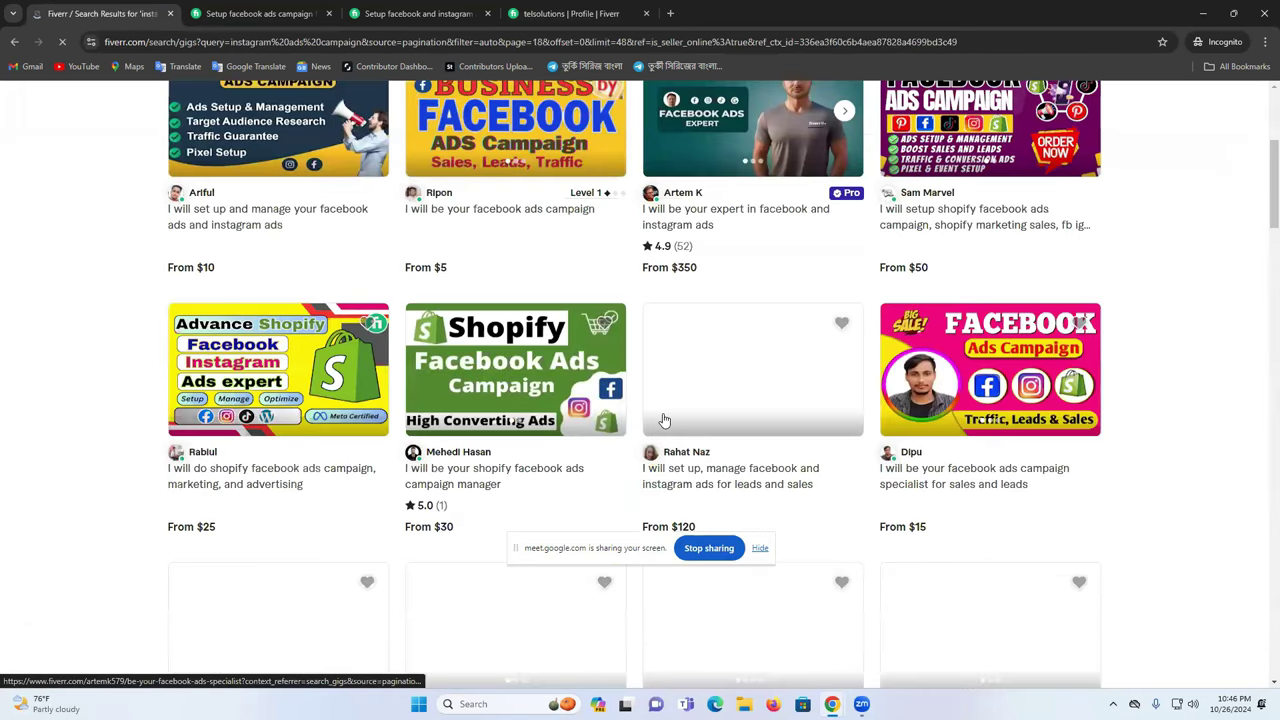
{"action": "scroll", "coordinate": [688, 272], "scroll_direction": "down", "scroll_amount": 6}
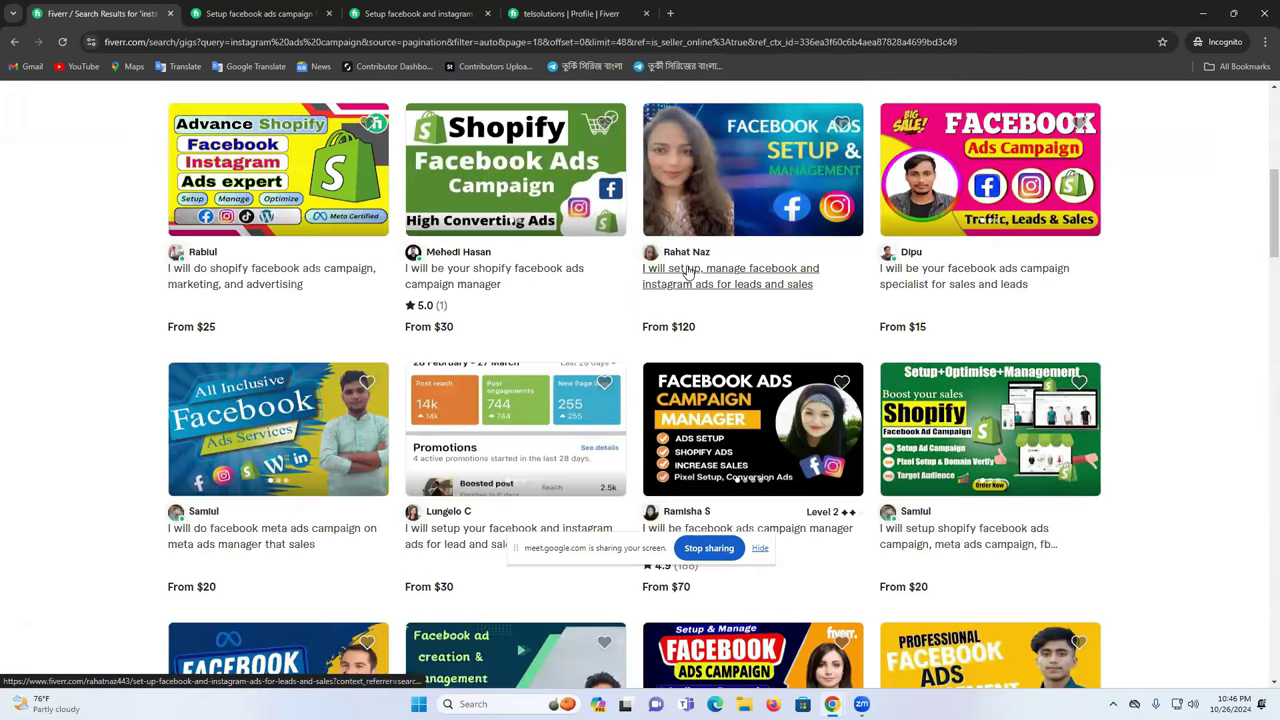
{"action": "scroll", "coordinate": [416, 207], "scroll_direction": "down", "scroll_amount": 3}
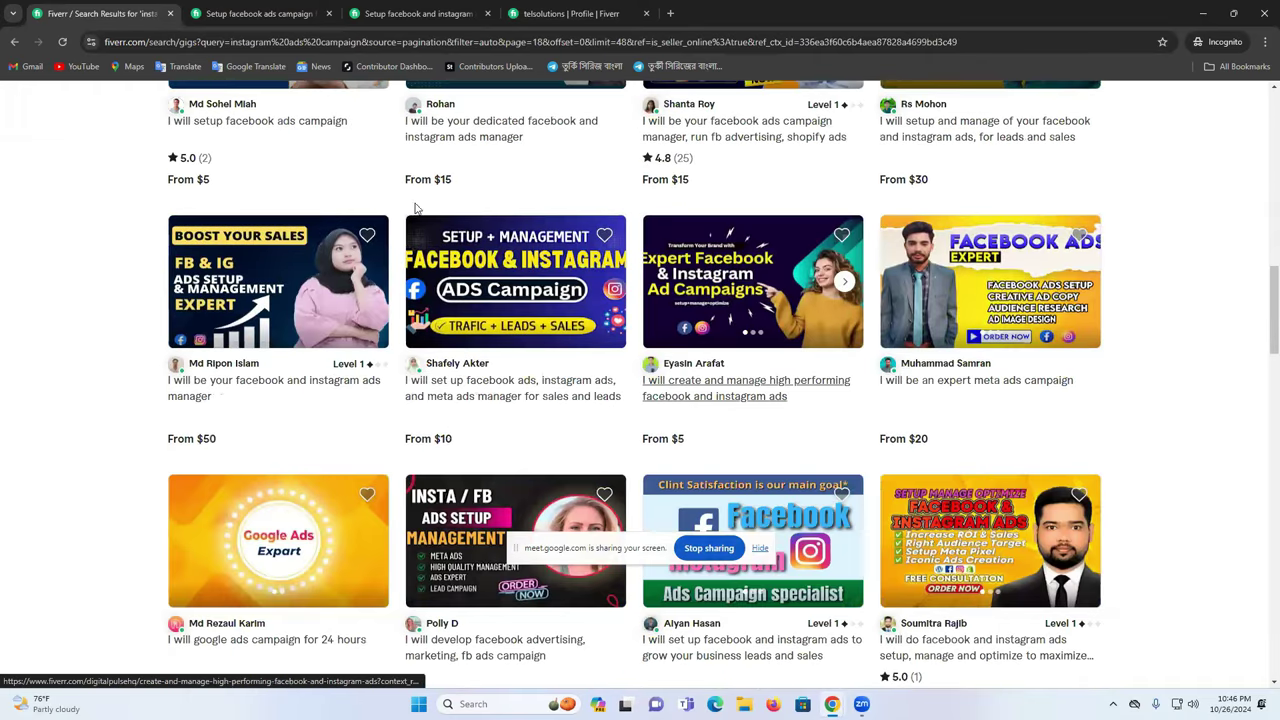
{"action": "scroll", "coordinate": [841, 330], "scroll_direction": "down", "scroll_amount": 2}
{"action": "scroll", "coordinate": [1016, 377], "scroll_direction": "down", "scroll_amount": 3}
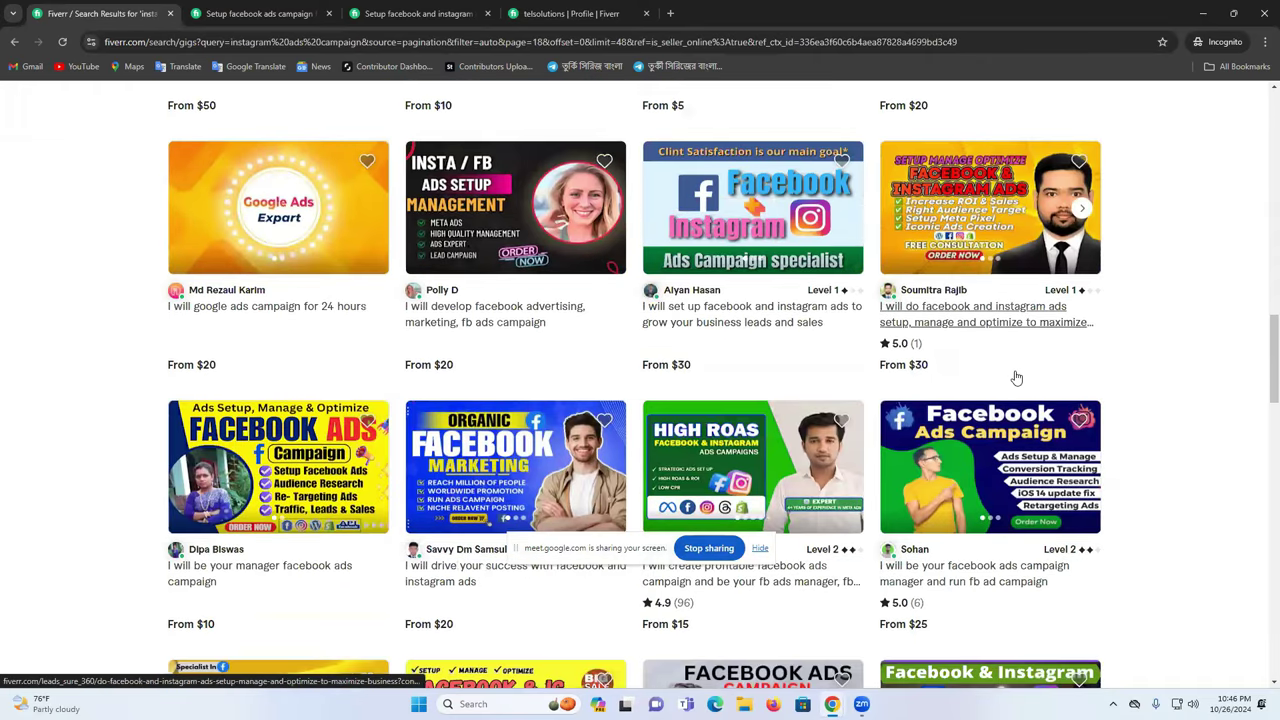
{"action": "scroll", "coordinate": [690, 400], "scroll_direction": "down", "scroll_amount": 2}
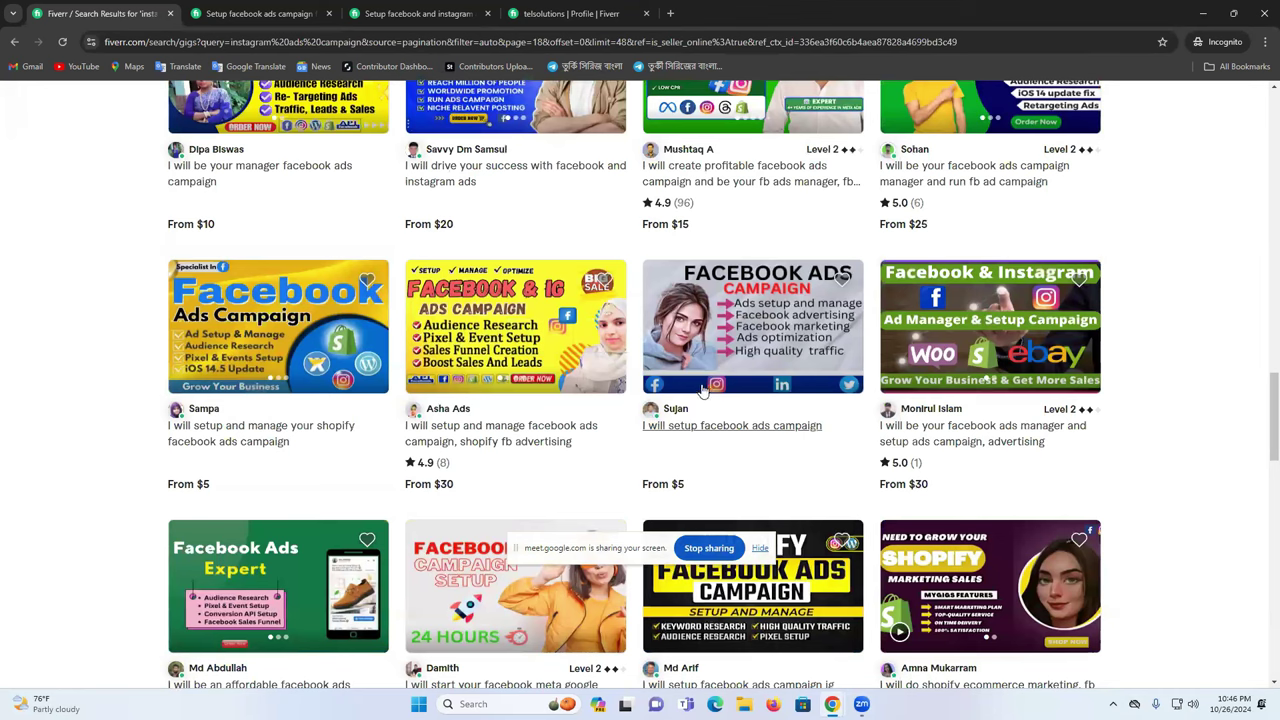
{"action": "scroll", "coordinate": [695, 395], "scroll_direction": "down", "scroll_amount": 2}
{"action": "scroll", "coordinate": [470, 290], "scroll_direction": "down", "scroll_amount": 2}
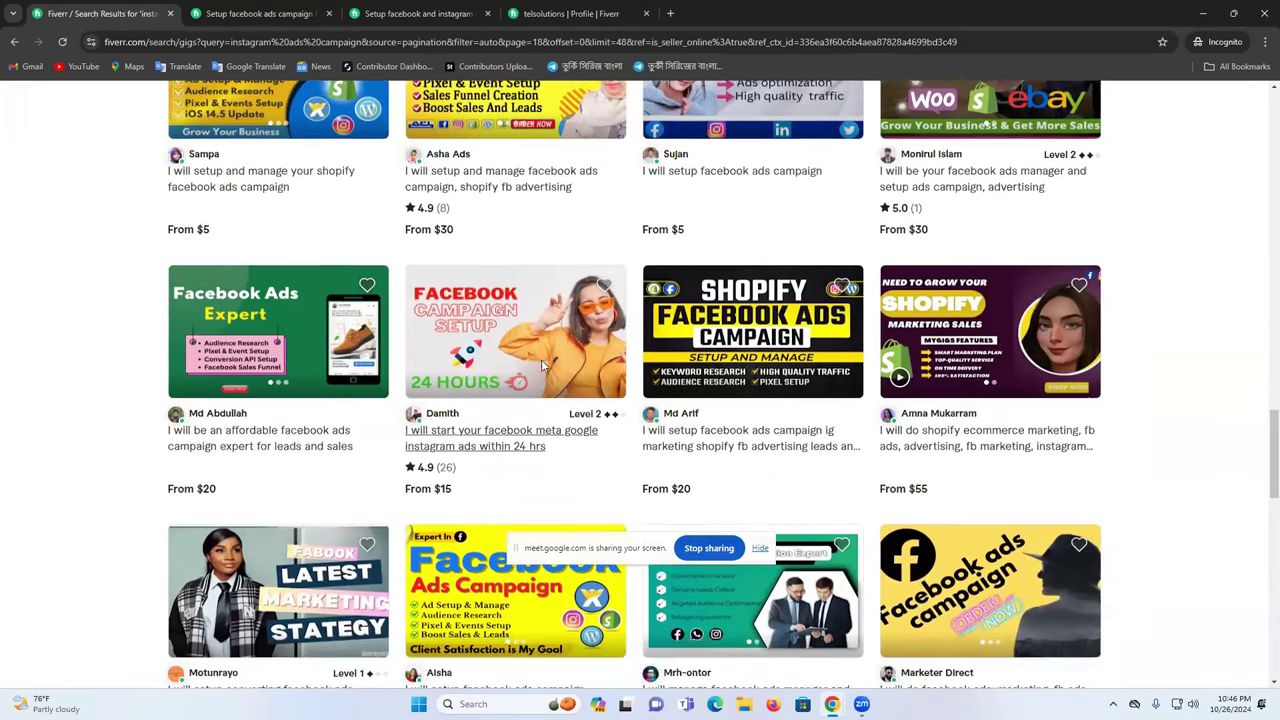
{"action": "scroll", "coordinate": [726, 323], "scroll_direction": "down", "scroll_amount": 5}
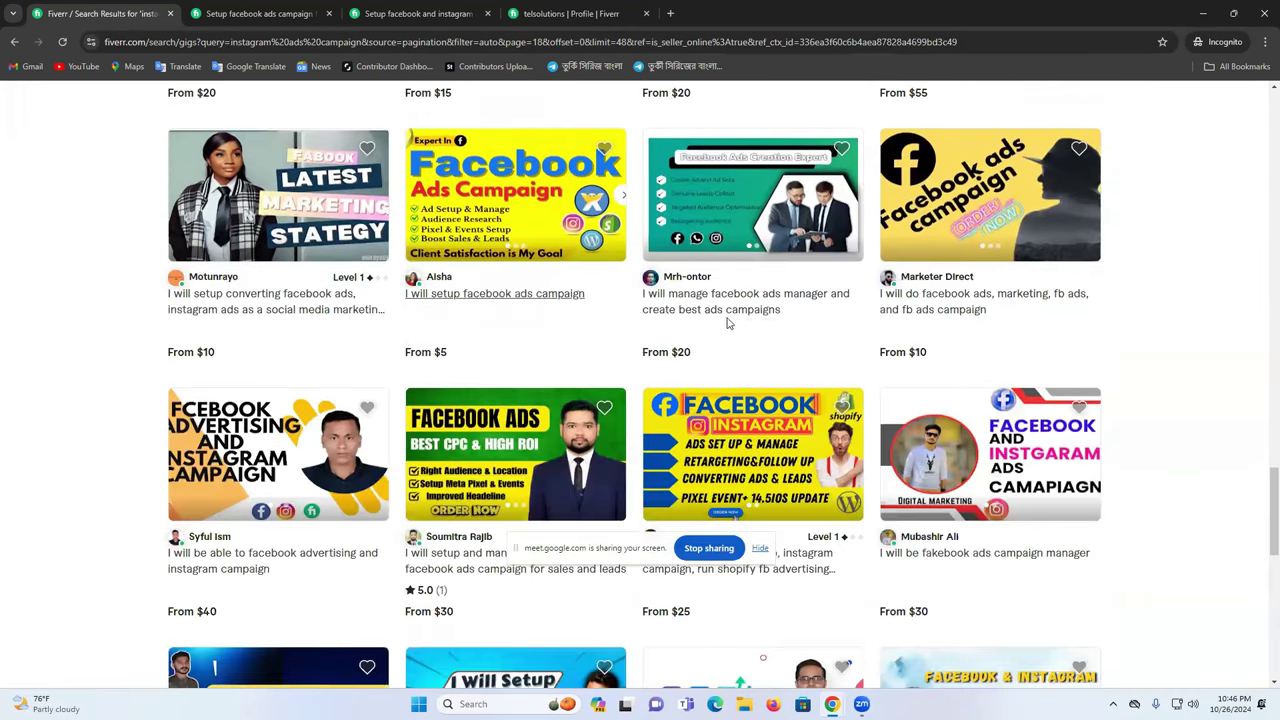
{"action": "scroll", "coordinate": [760, 285], "scroll_direction": "down", "scroll_amount": 4}
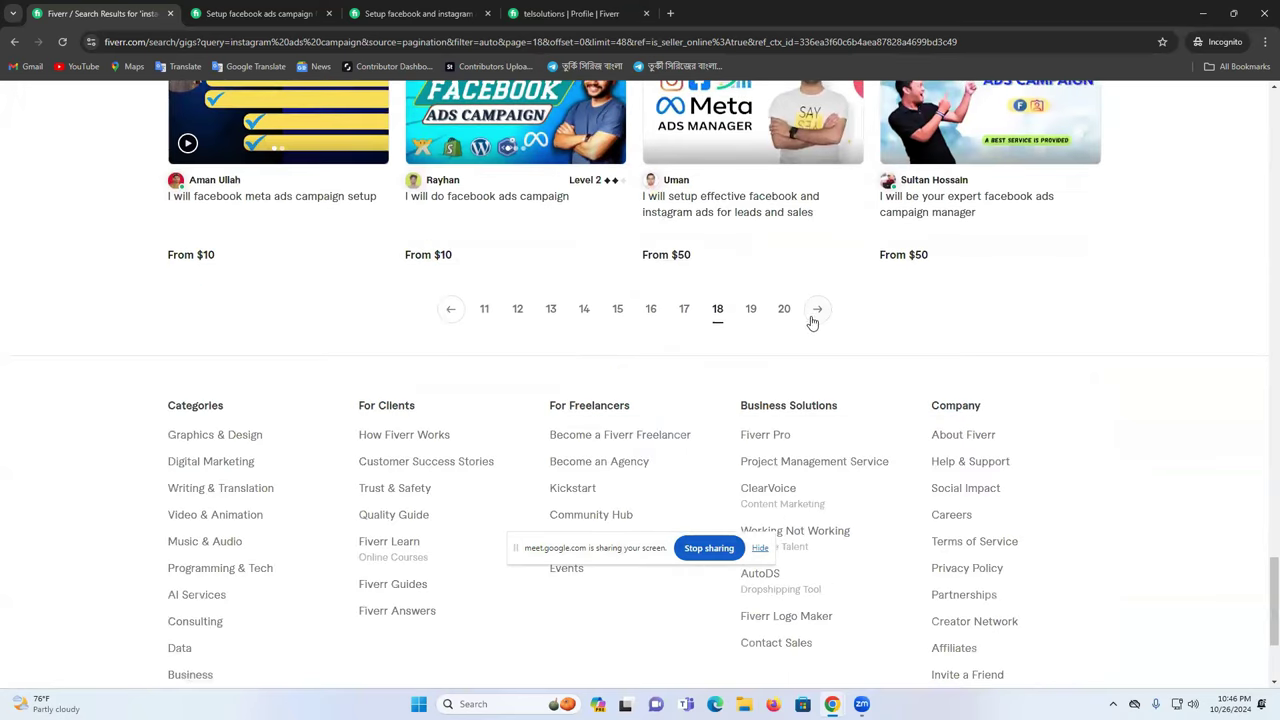
{"action": "left_click", "coordinate": [784, 310]}
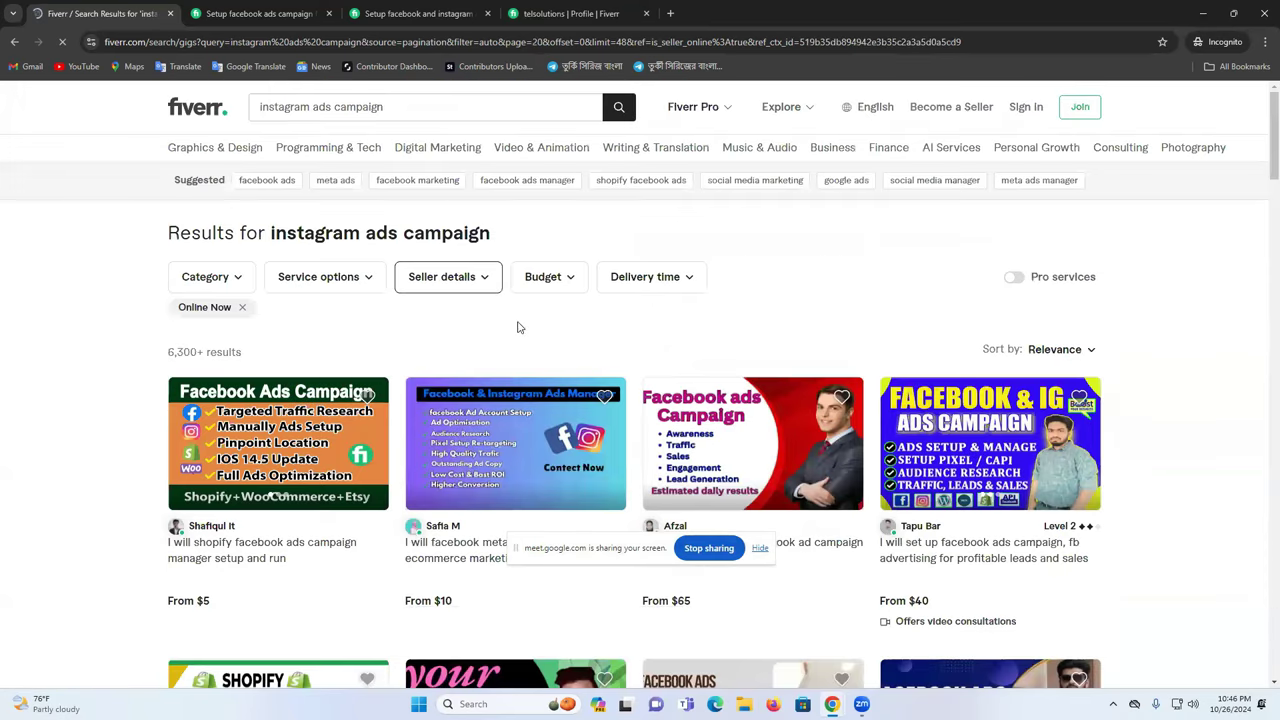
- Highlight the 6,300+ results count on the page
{"action": "scroll", "coordinate": [432, 352], "scroll_direction": "down", "scroll_amount": 3}
{"action": "scroll", "coordinate": [432, 352], "scroll_direction": "down", "scroll_amount": 4}
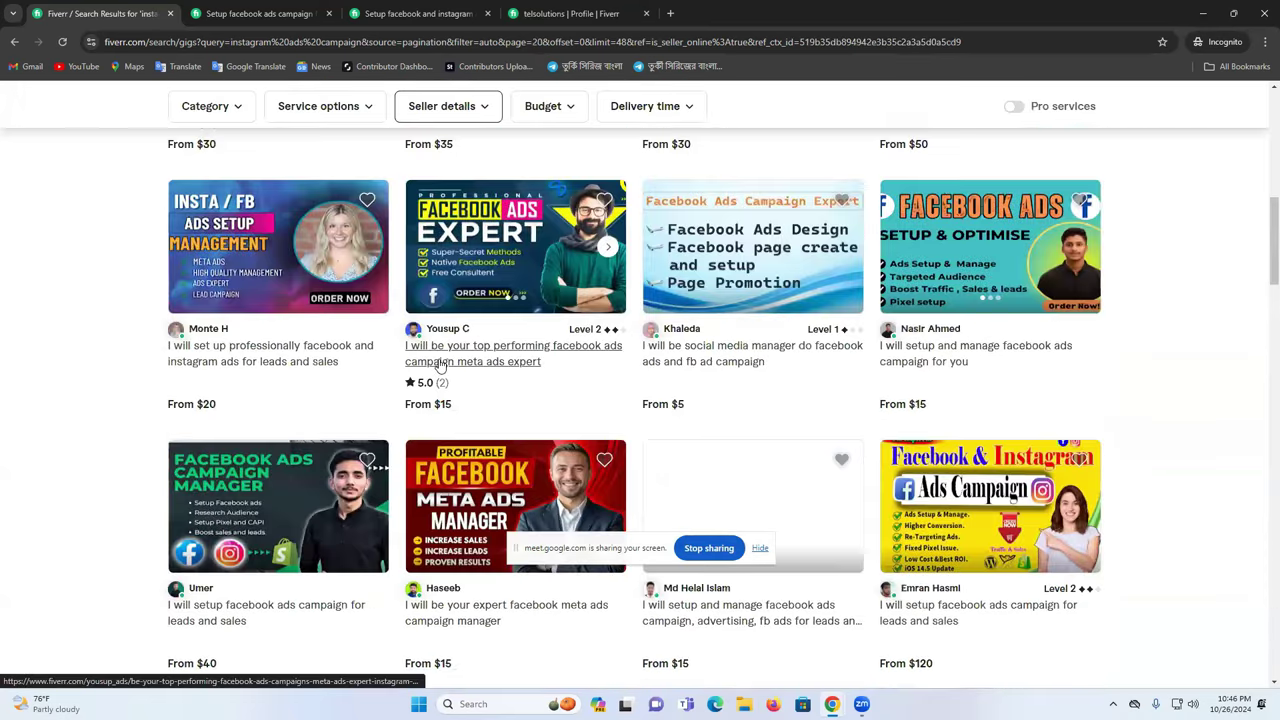
{"action": "scroll", "coordinate": [237, 282], "scroll_direction": "up", "scroll_amount": 7}
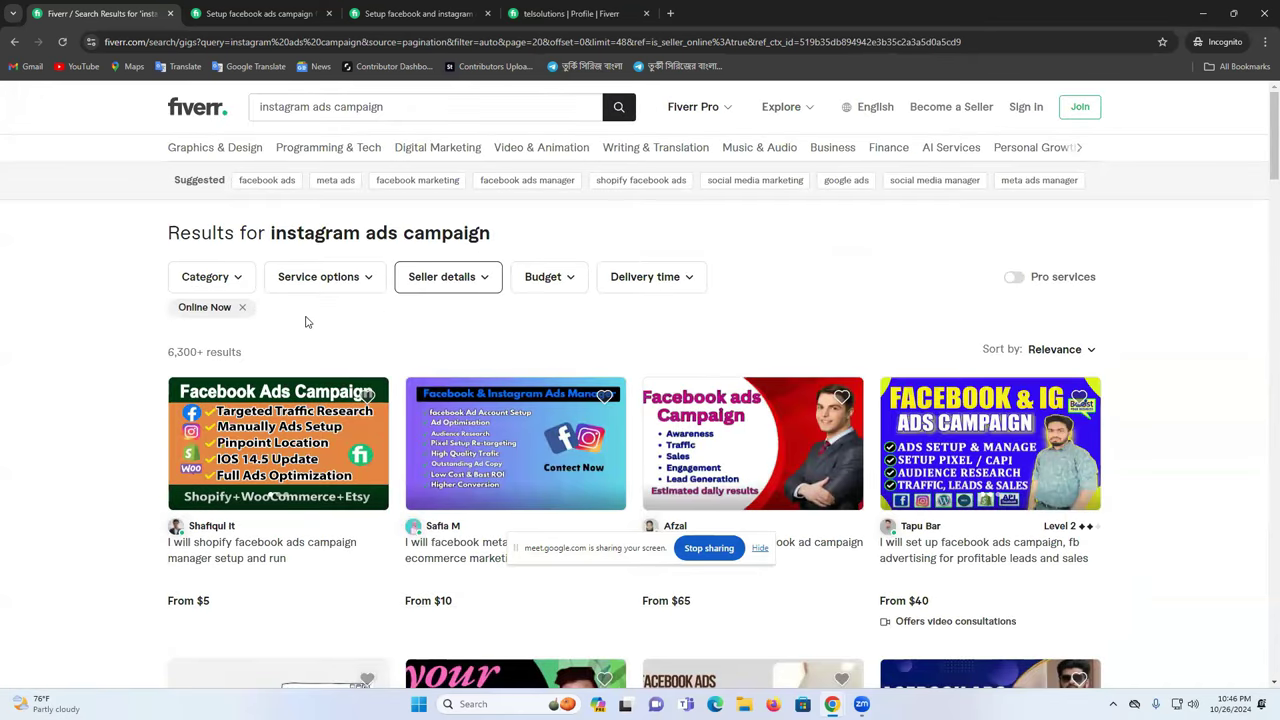
{"action": "triple_click", "coordinate": [181, 354]}
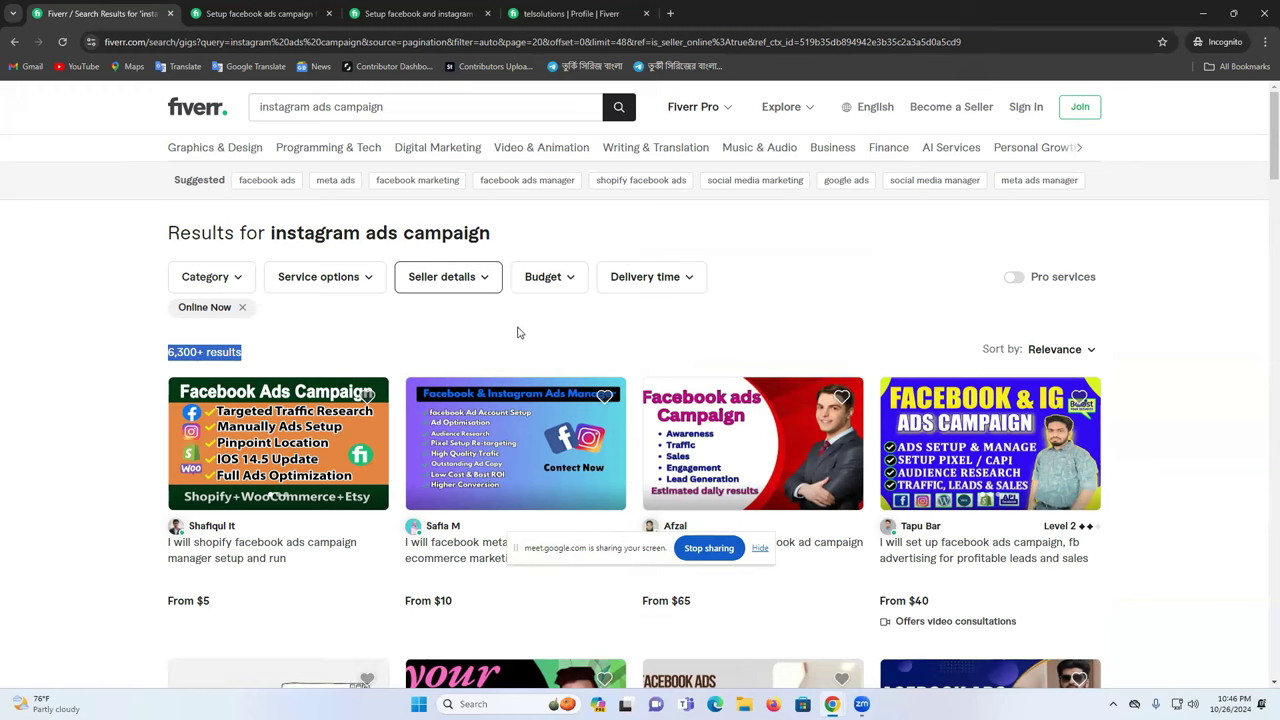
- Open and close the Seller details options, then close the Fiverr browser window
{"action": "left_click", "coordinate": [450, 283]}
{"action": "left_click", "coordinate": [809, 360]}
{"action": "scroll", "coordinate": [688, 418], "scroll_direction": "down", "scroll_amount": 2}
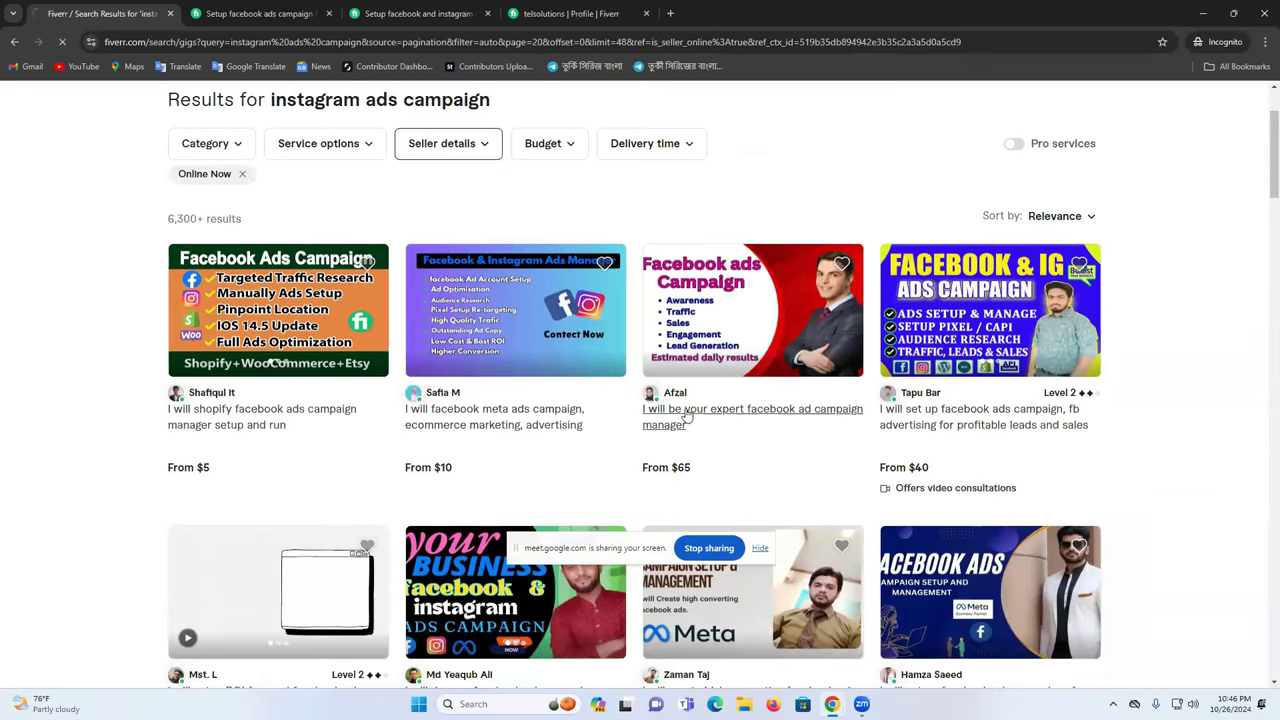
{"action": "scroll", "coordinate": [714, 414], "scroll_direction": "down", "scroll_amount": 3}
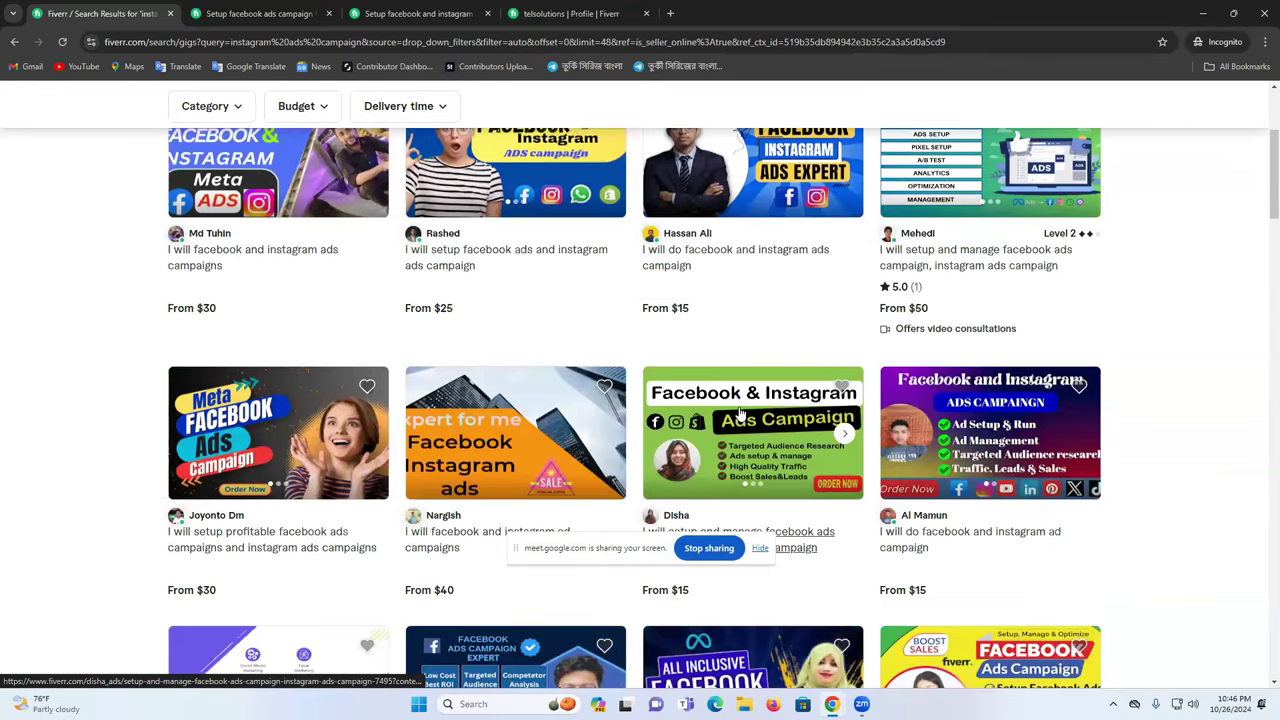
{"action": "scroll", "coordinate": [740, 412], "scroll_direction": "up", "scroll_amount": 4}
{"action": "left_click", "coordinate": [1262, 8]}
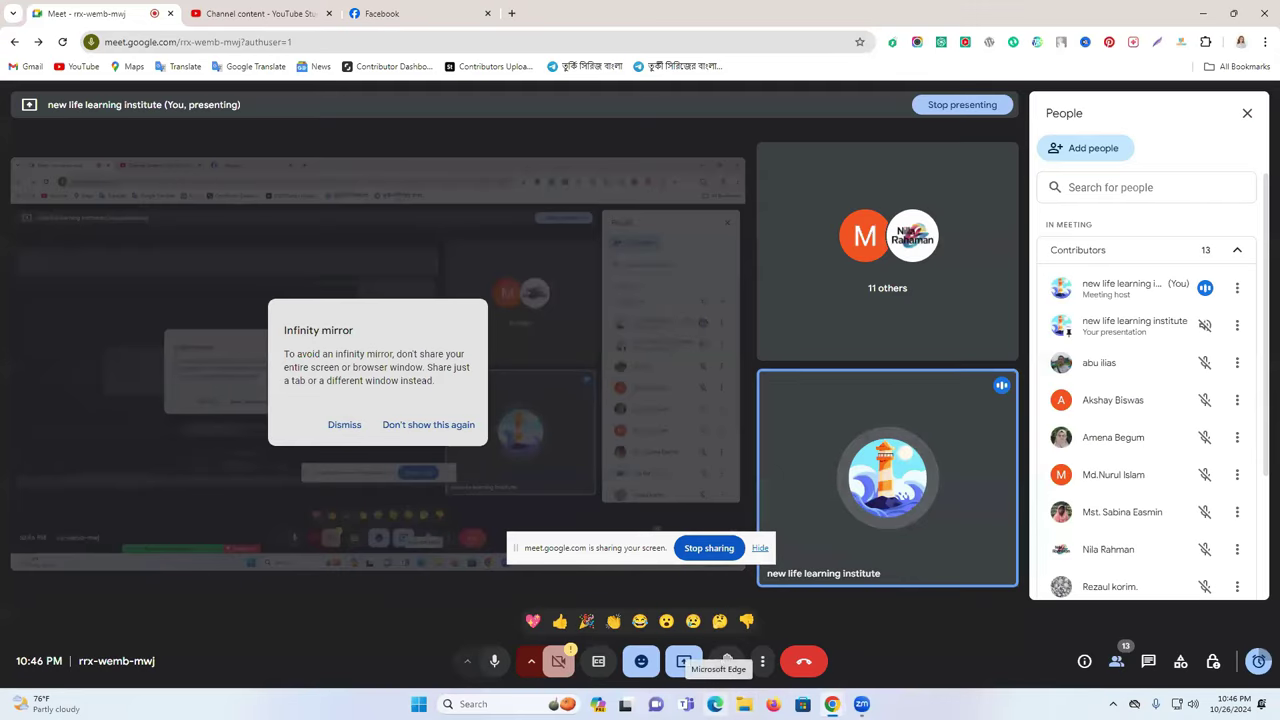
- Open Facebook in Microsoft Edge from the 'fac' address suggestion and go to the home feed
{"action": "left_click", "coordinate": [715, 704]}
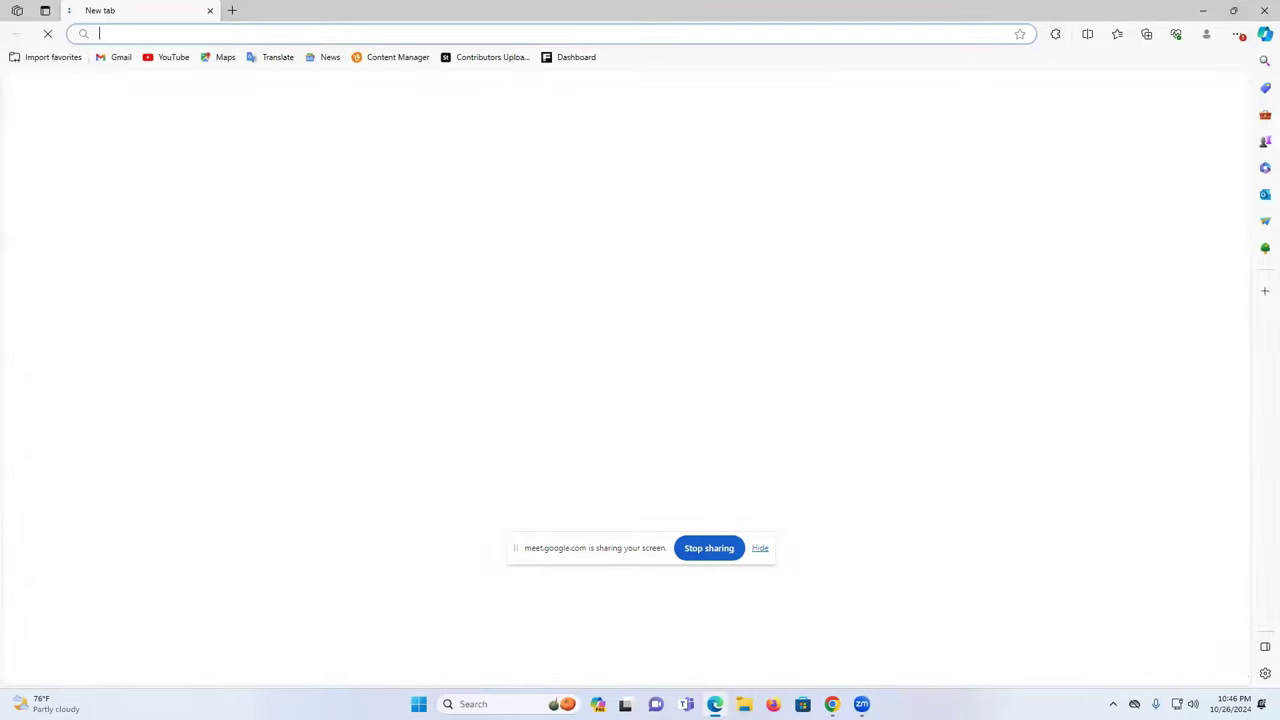
{"action": "left_click", "coordinate": [220, 33]}
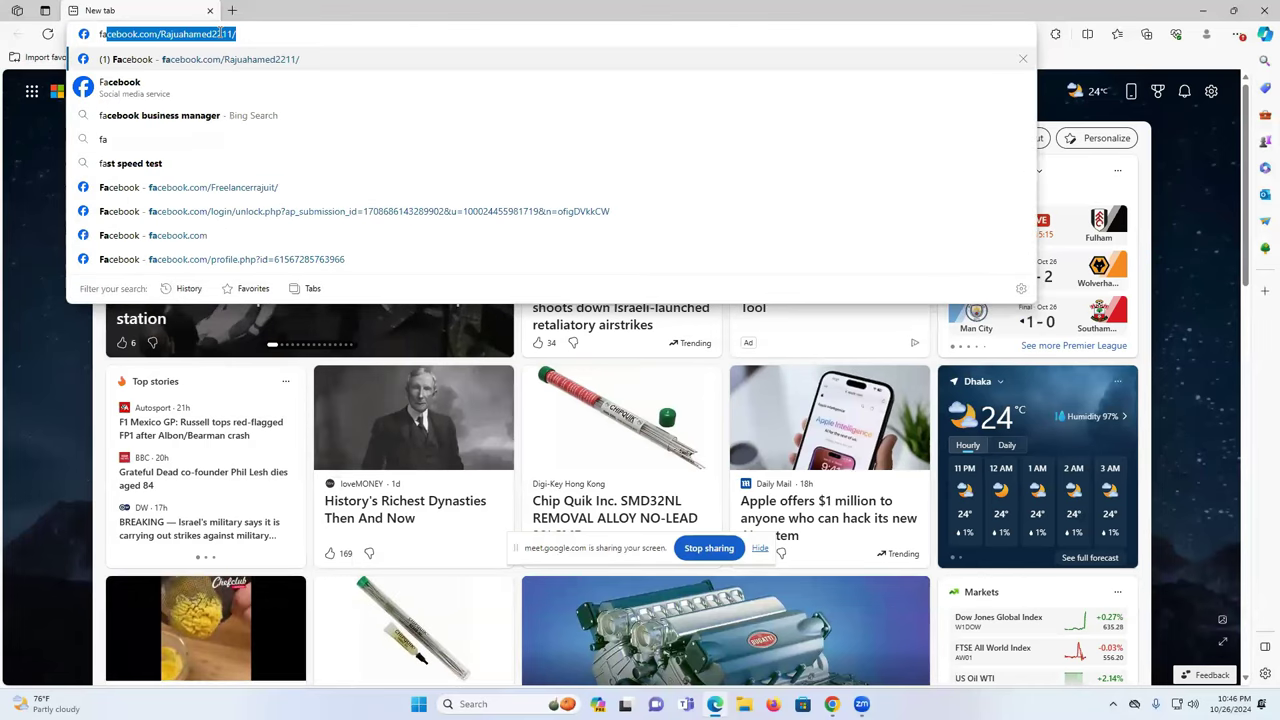
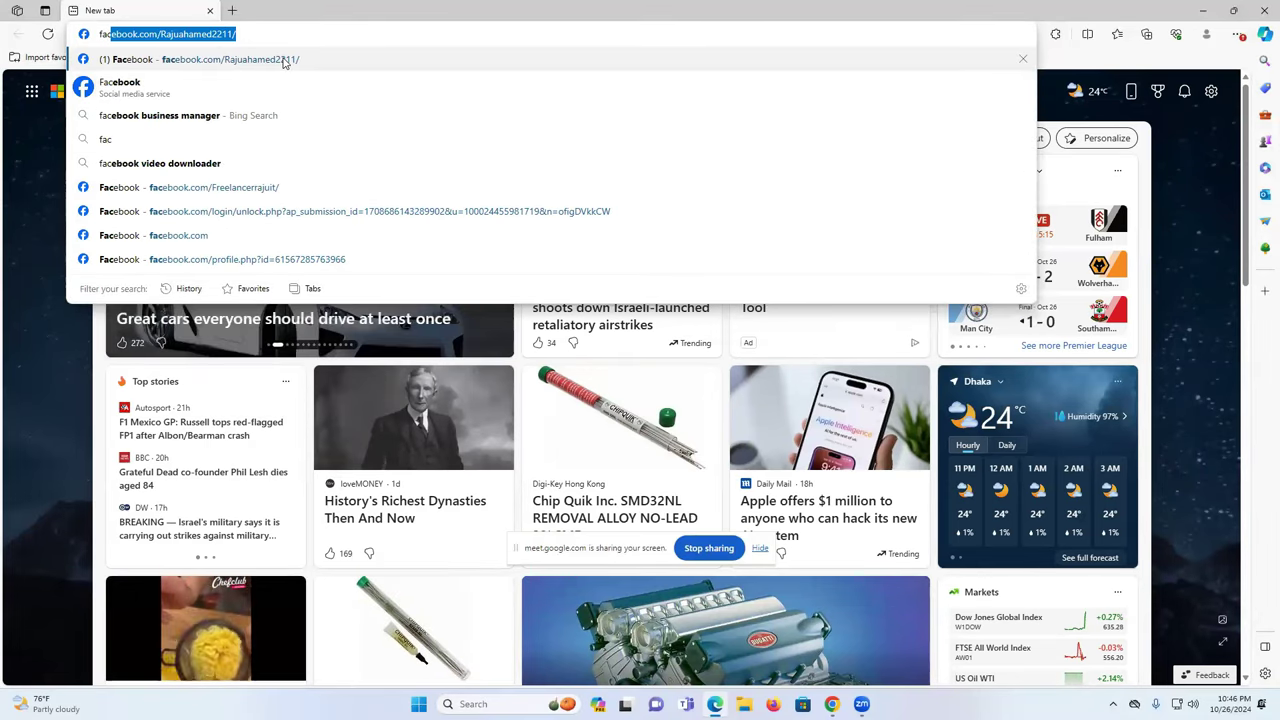
{"action": "left_click", "coordinate": [285, 60]}
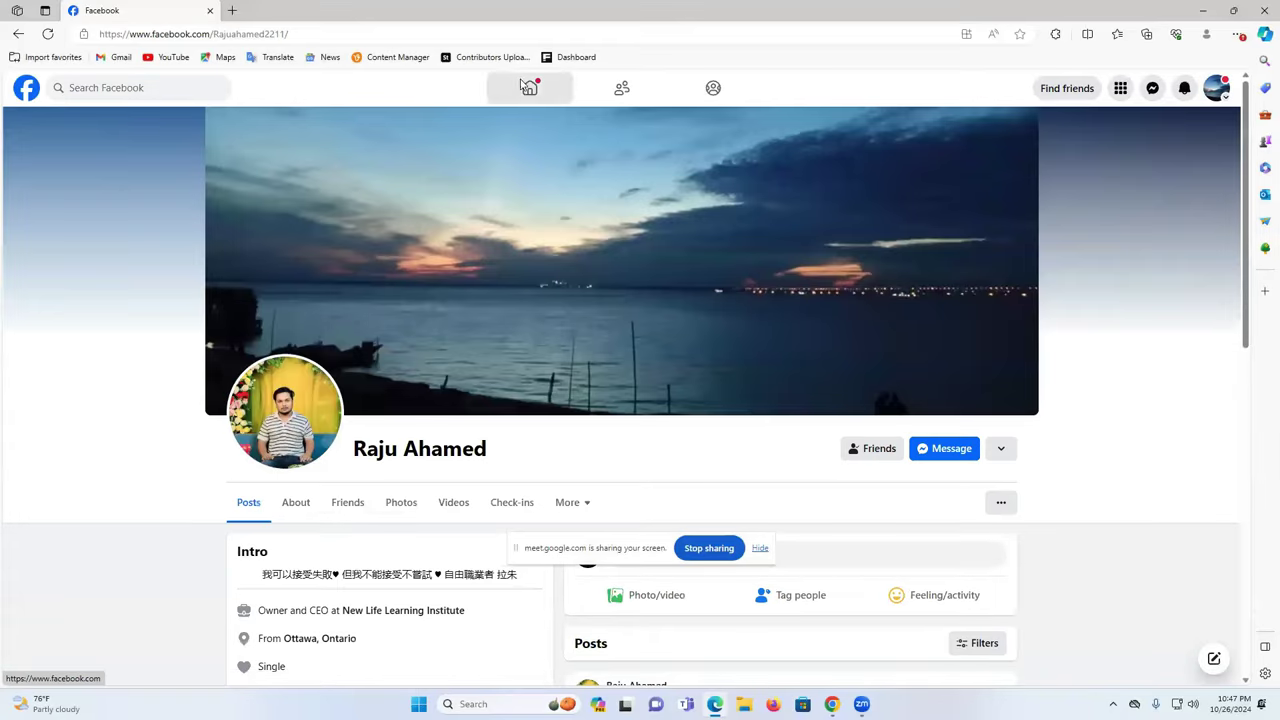
{"action": "left_click", "coordinate": [524, 87]}
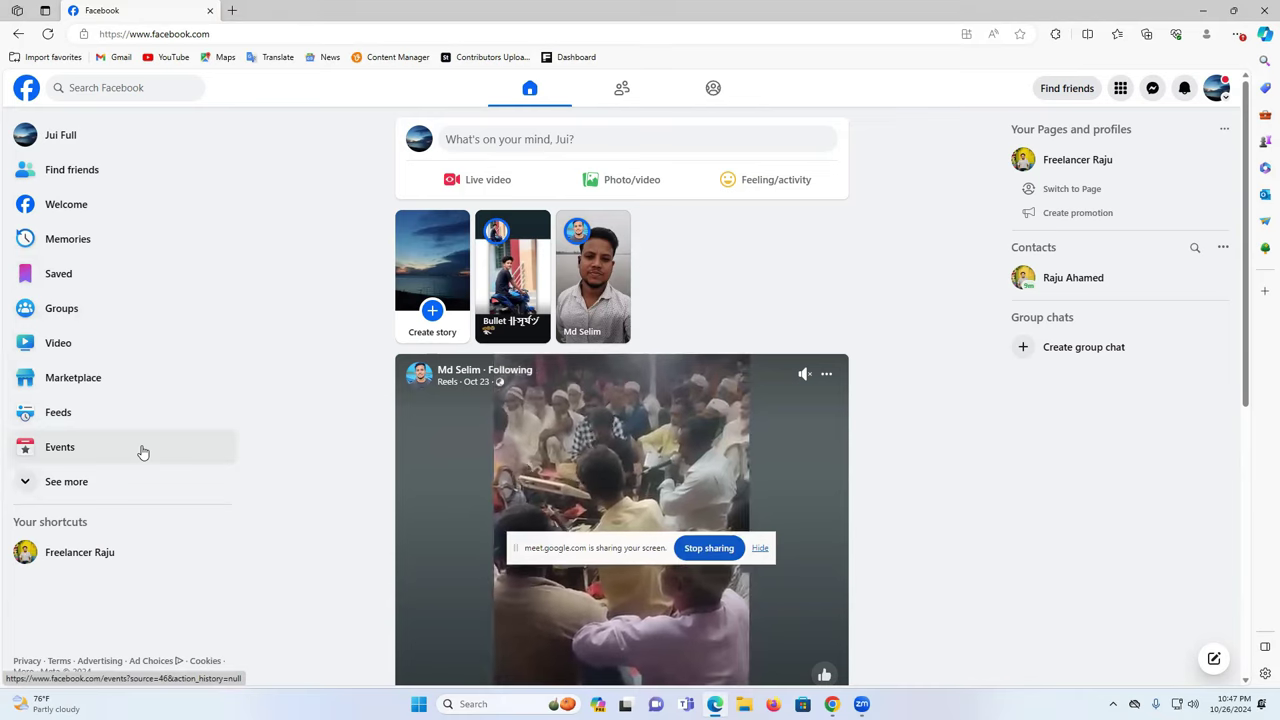
- Open Ads Manager from the expanded See more shortcuts
{"action": "scroll", "coordinate": [140, 450], "scroll_direction": "down", "scroll_amount": 2}
{"action": "left_click", "coordinate": [97, 483]}
{"action": "scroll", "coordinate": [171, 440], "scroll_direction": "down", "scroll_amount": 1}
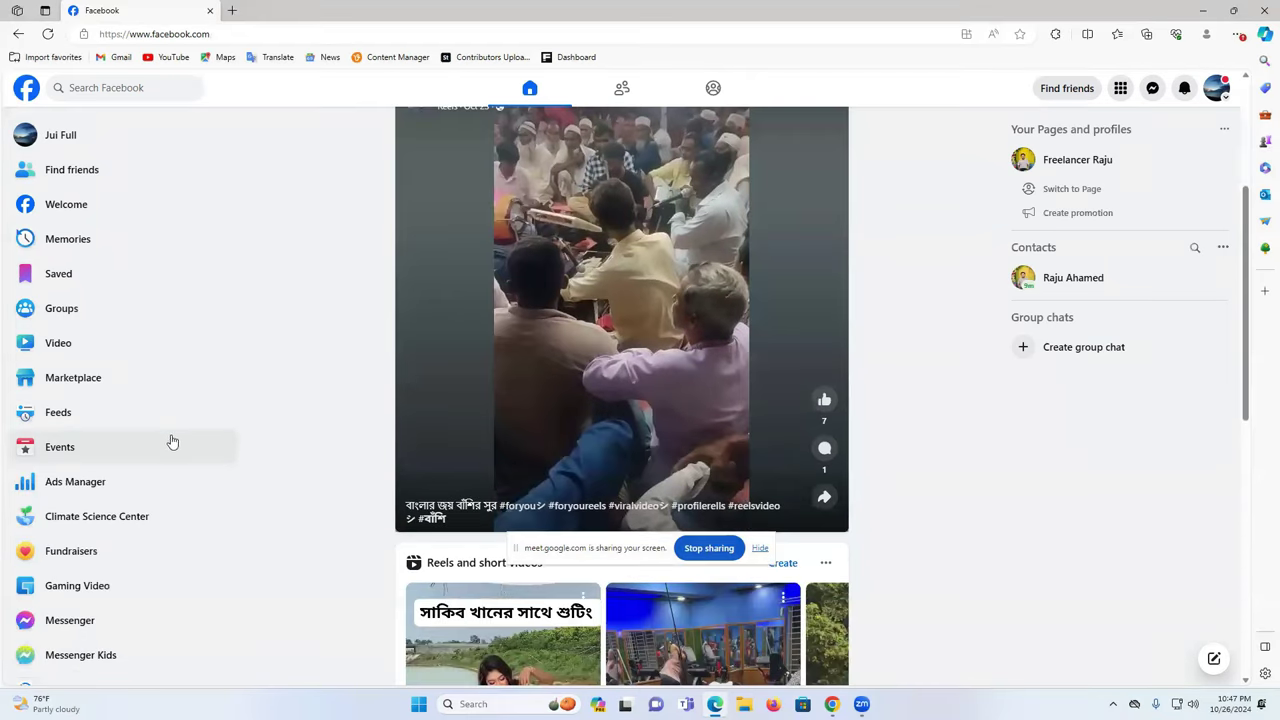
{"action": "scroll", "coordinate": [172, 441], "scroll_direction": "down", "scroll_amount": 1}
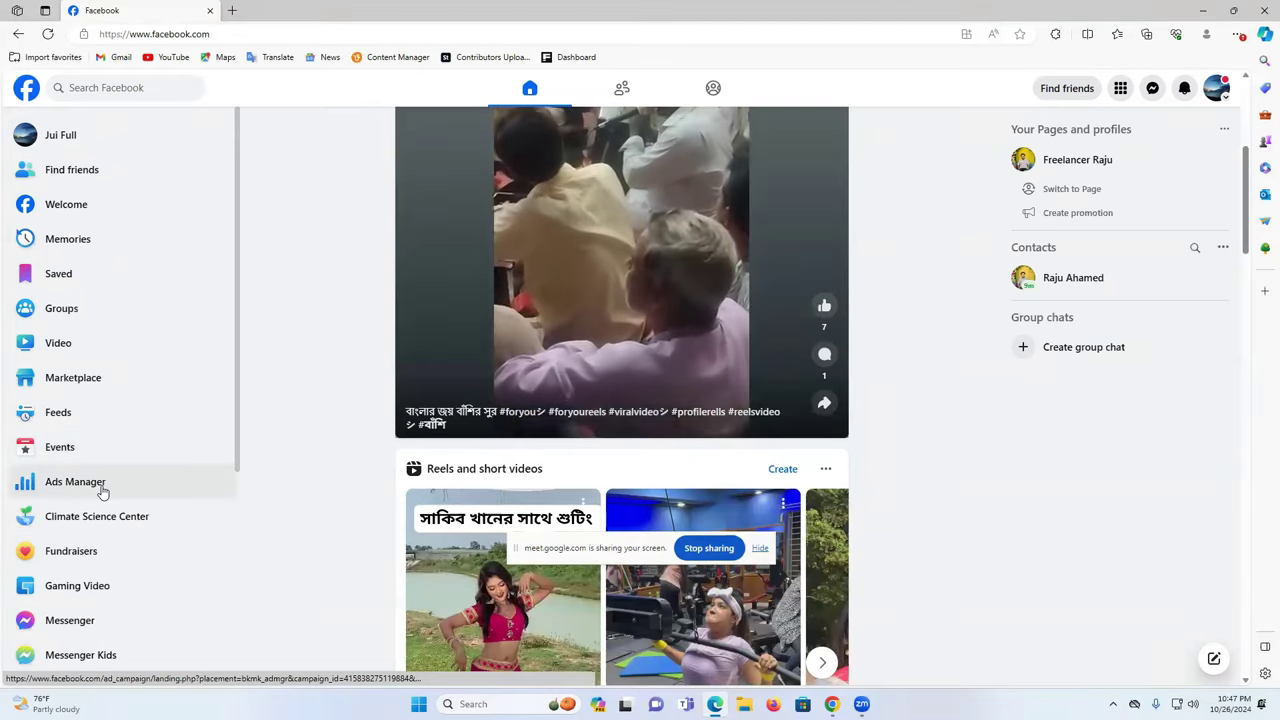
{"action": "left_click", "coordinate": [86, 486]}
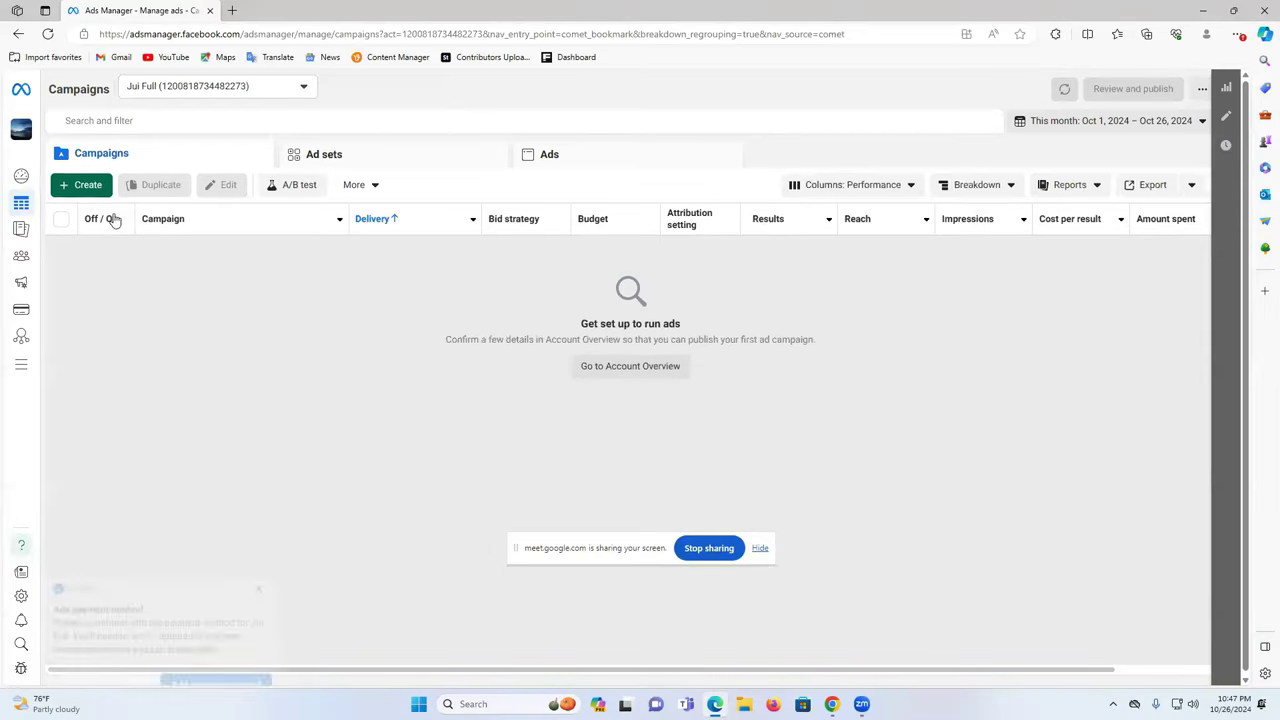
- Start a new campaign with + Create to show the Auction buying type and six objectives
{"action": "left_click", "coordinate": [86, 187]}
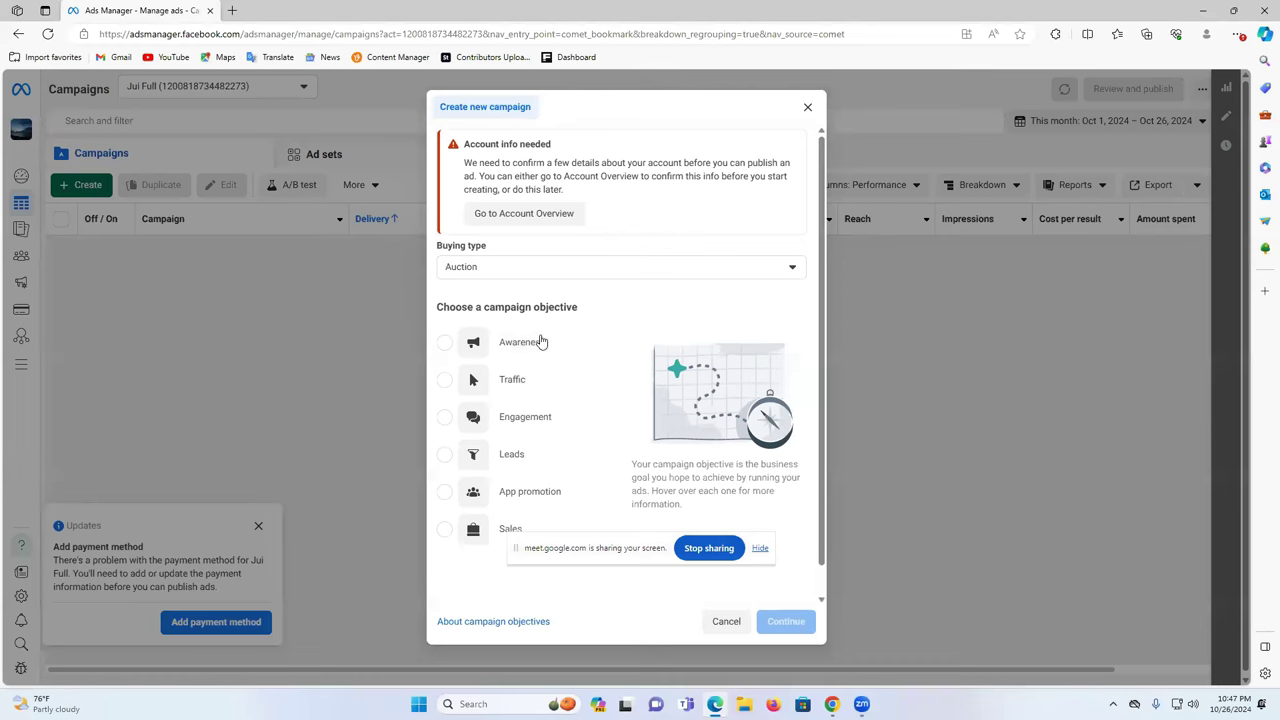
{"action": "scroll", "coordinate": [541, 342], "scroll_direction": "down", "scroll_amount": 1}
{"action": "mouse_move", "coordinate": [511, 355]}
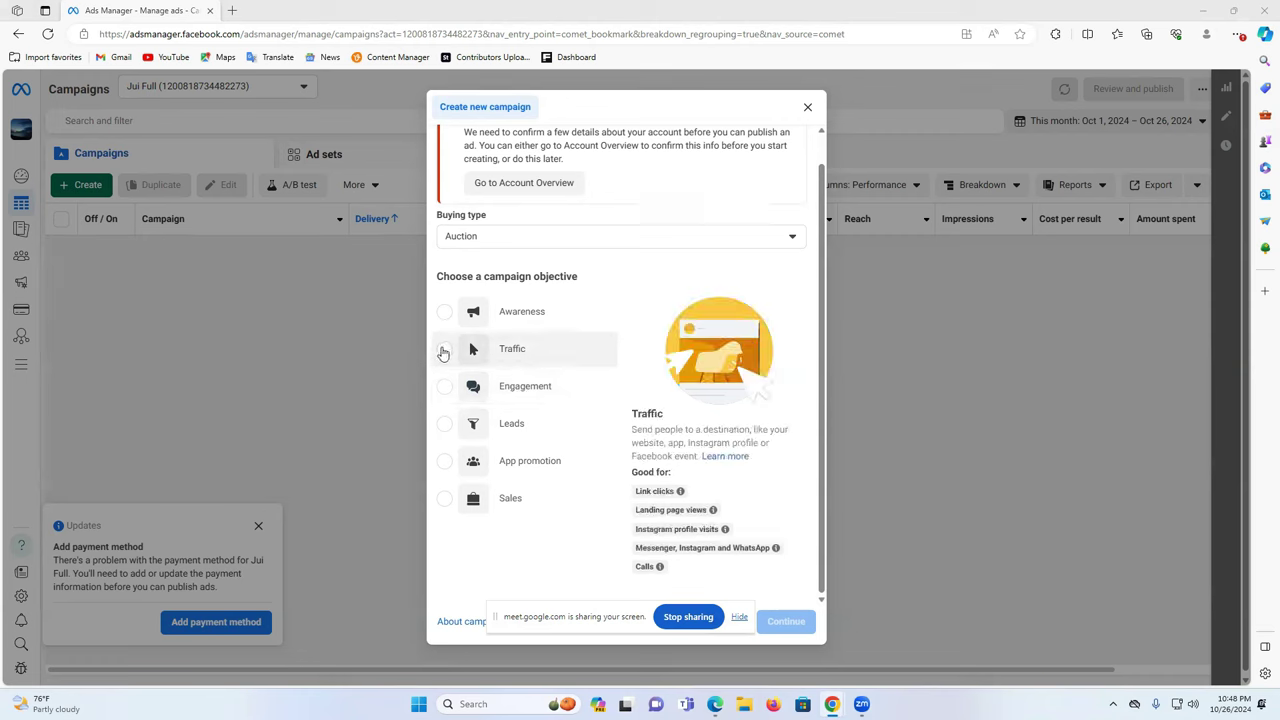
- Choose the Traffic objective with manual setup to create New Traffic Campaign
{"action": "left_click", "coordinate": [444, 352]}
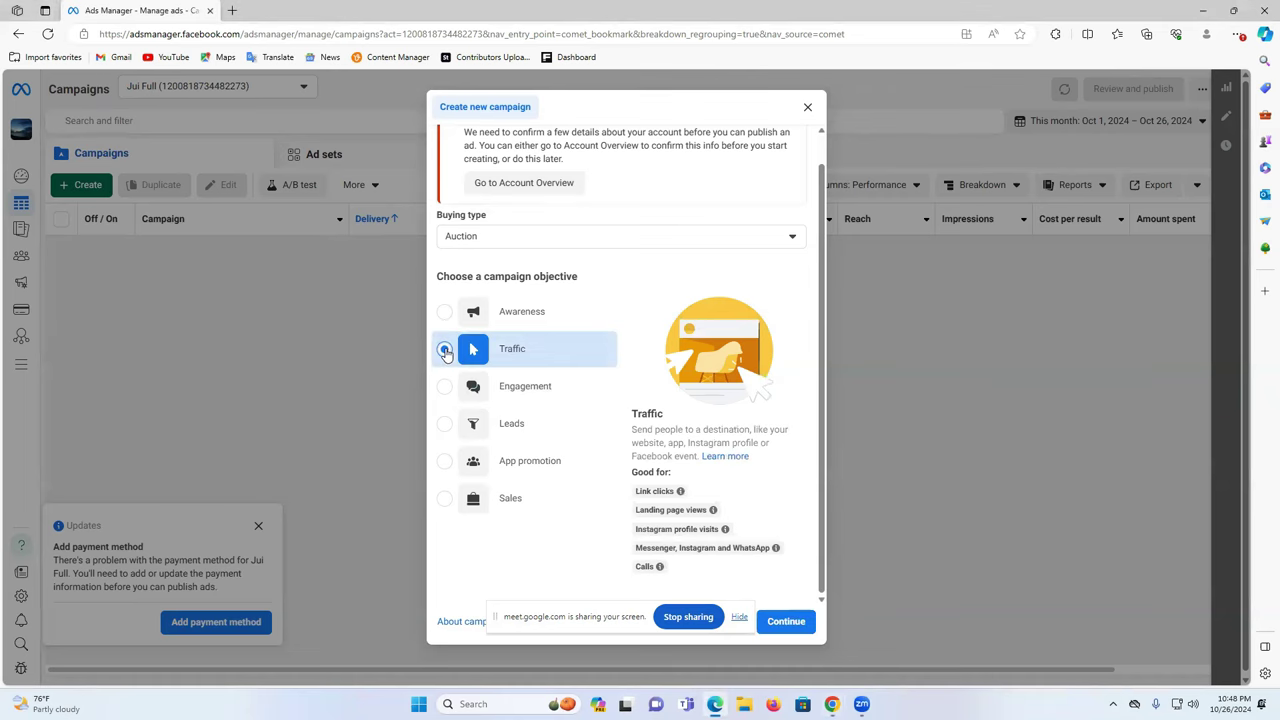
{"action": "left_click", "coordinate": [786, 622]}
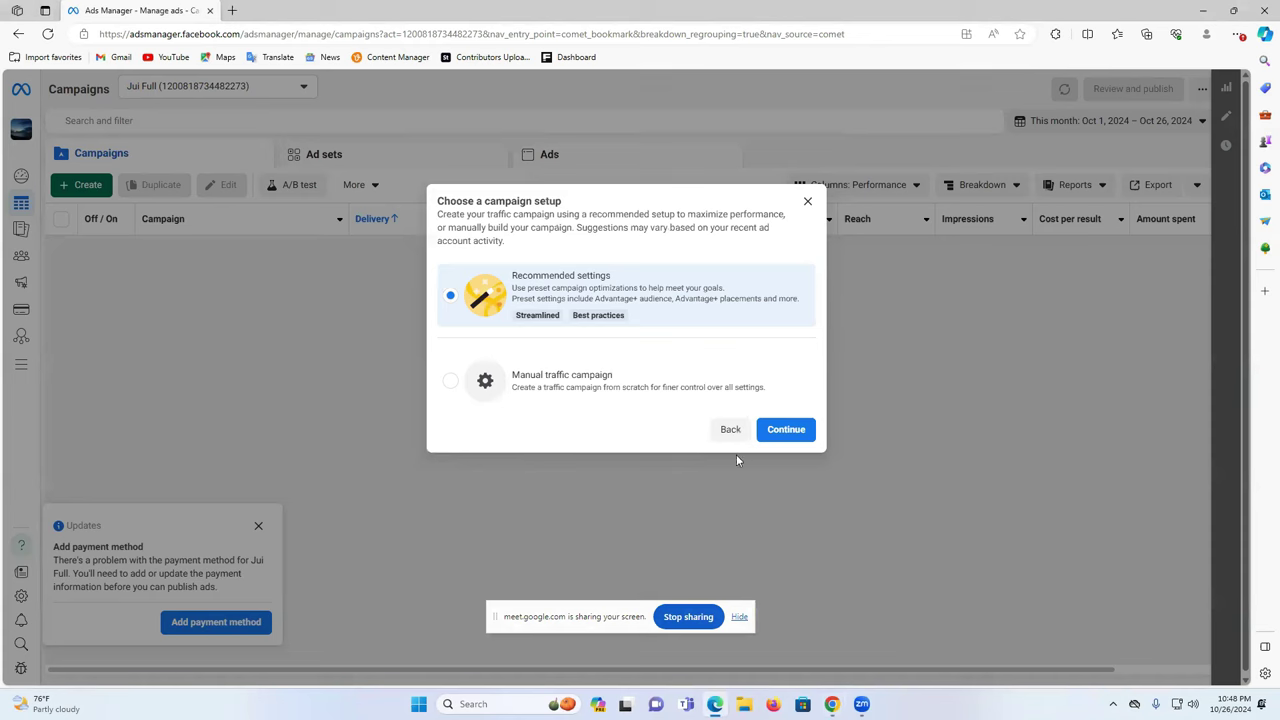
{"action": "left_click", "coordinate": [495, 384]}
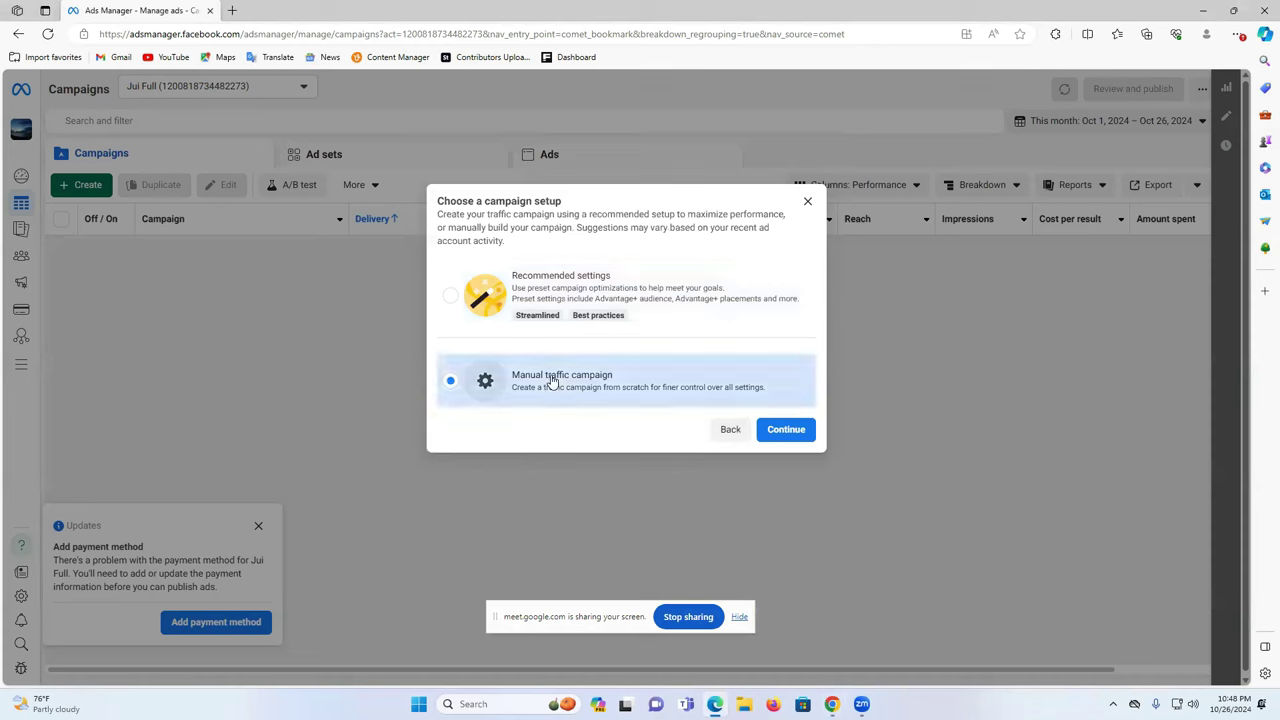
{"action": "left_click", "coordinate": [789, 430]}
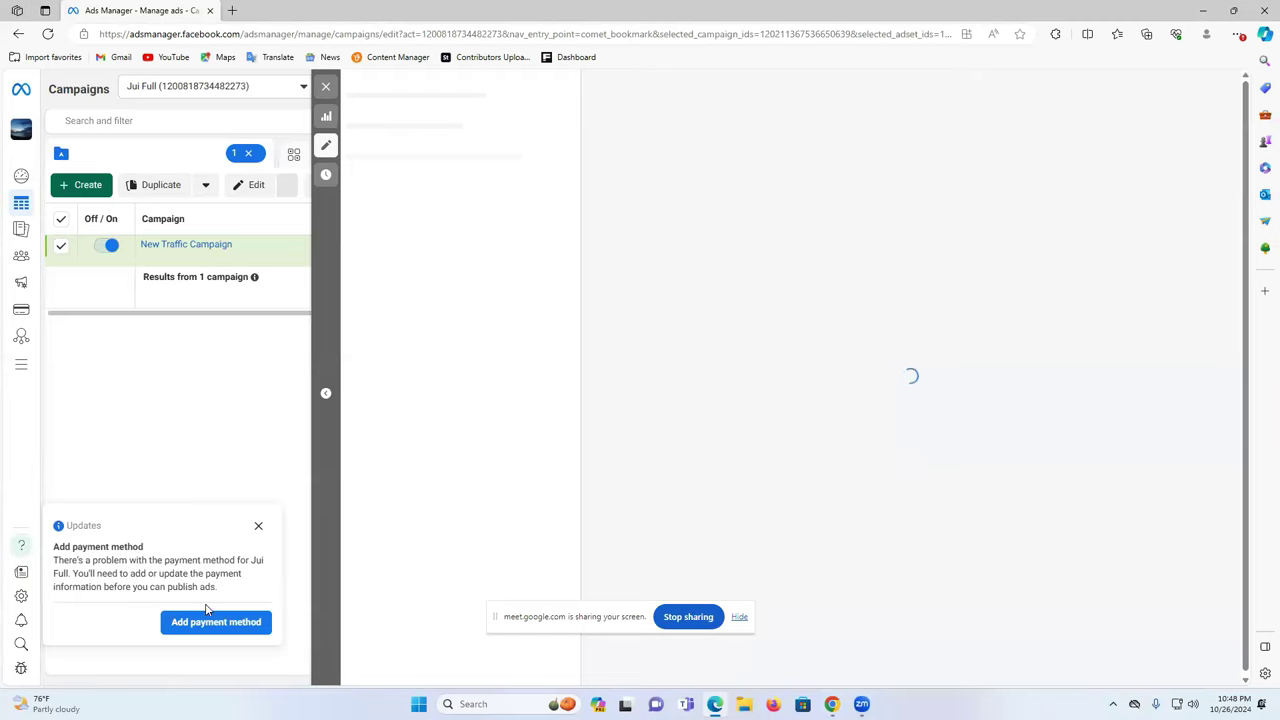
- Dismiss the payment method notice and widen the campaign editor panel
{"action": "left_click", "coordinate": [258, 527]}
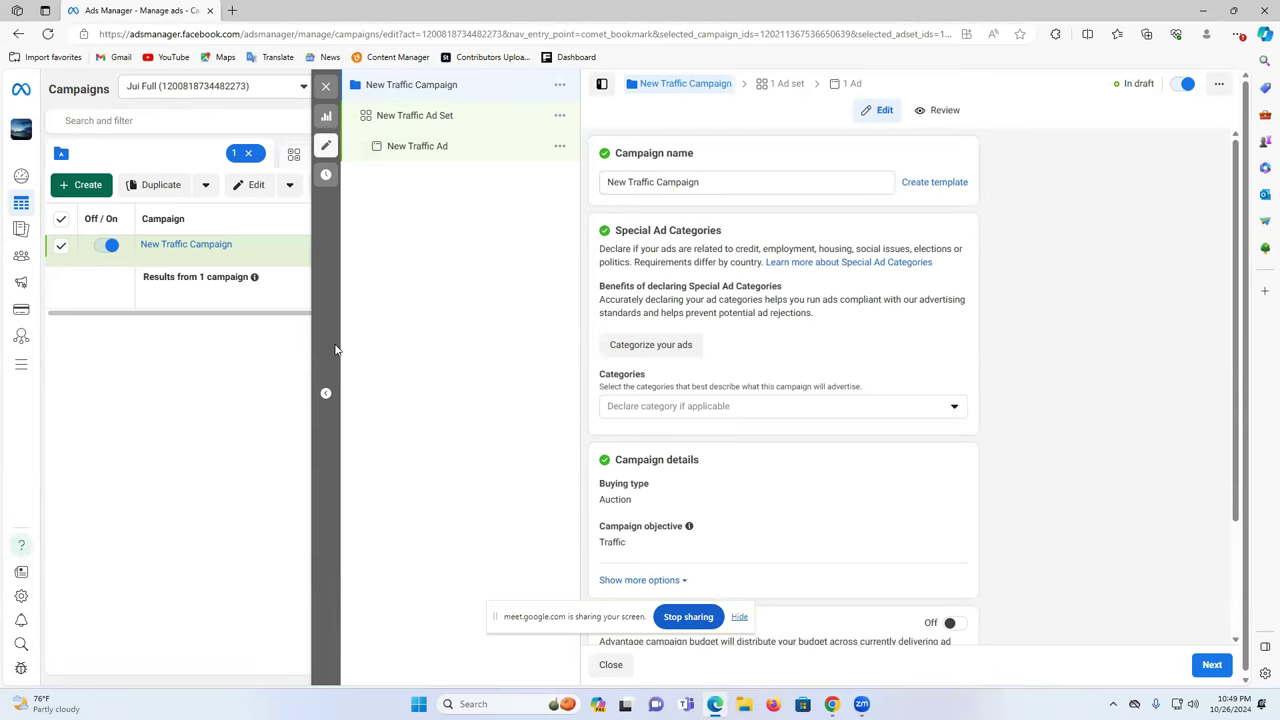
{"action": "double_click", "coordinate": [325, 393]}
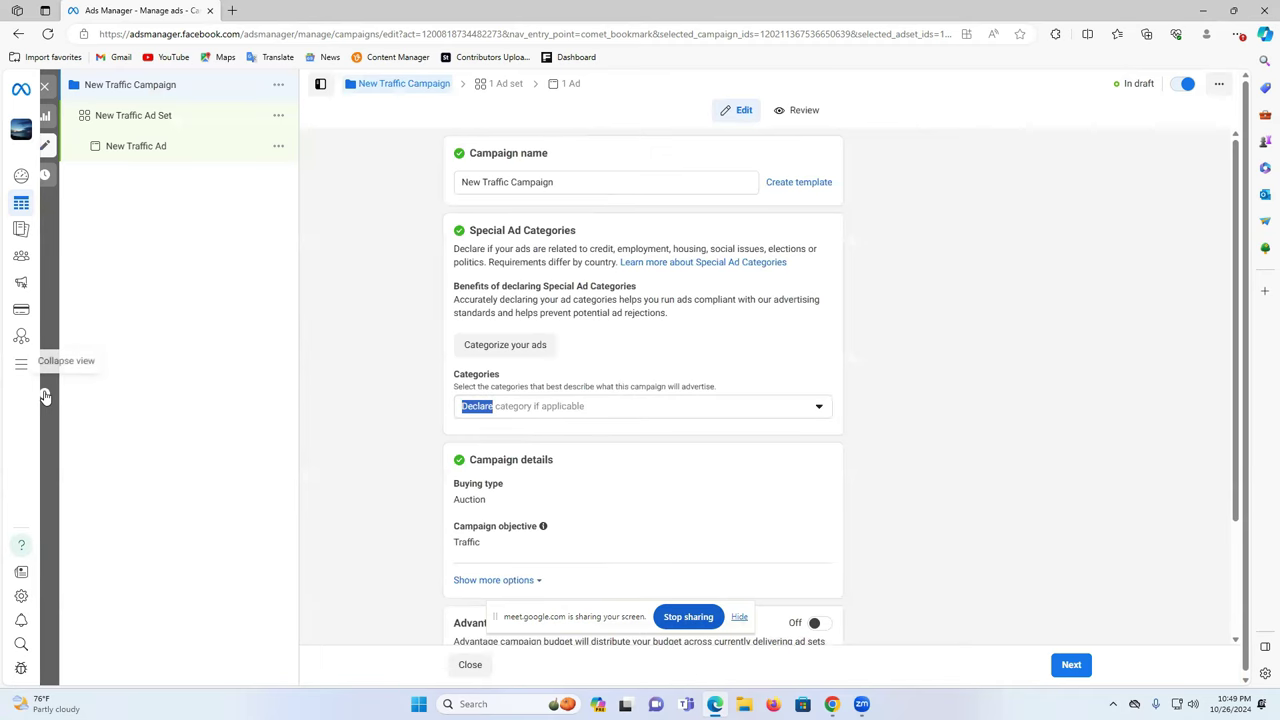
{"action": "left_click", "coordinate": [44, 393]}
{"action": "left_click", "coordinate": [325, 393]}
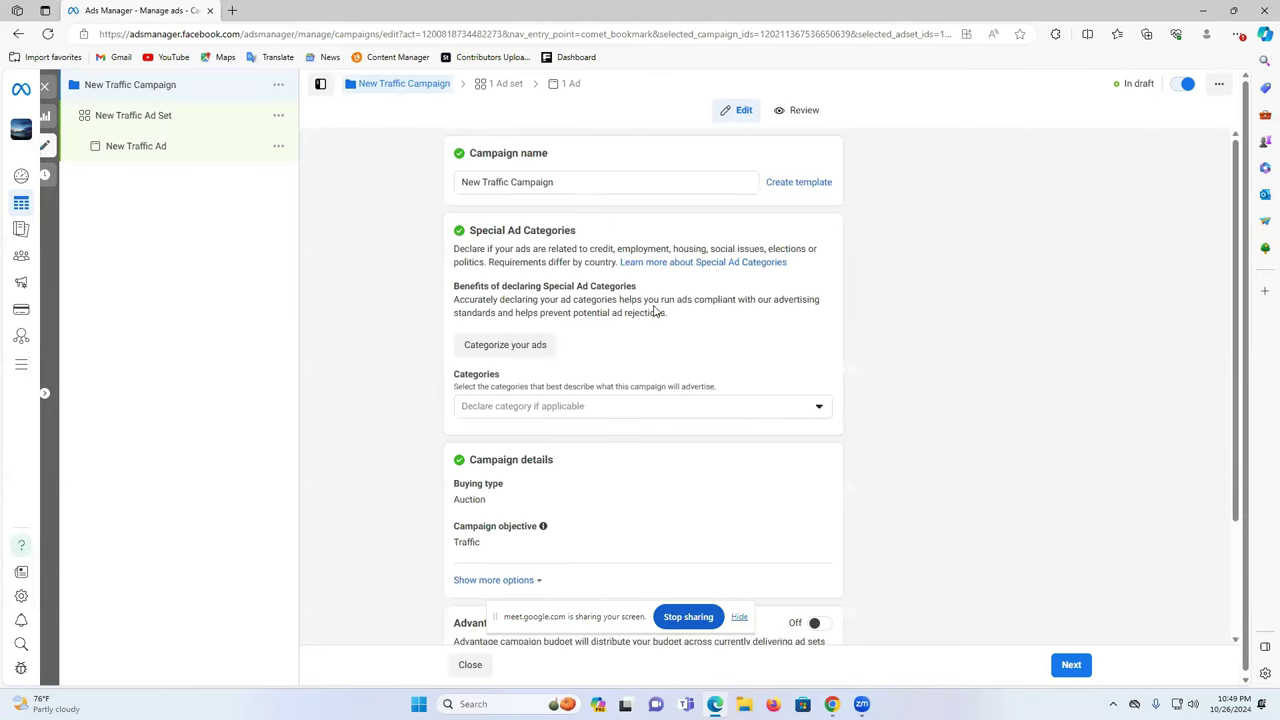
- Change the campaign name from New Traffic Campaign to 'New life Campaign 1'
{"action": "left_click", "coordinate": [490, 183]}
{"action": "double_click", "coordinate": [512, 184]}
{"action": "double_click", "coordinate": [498, 183]}
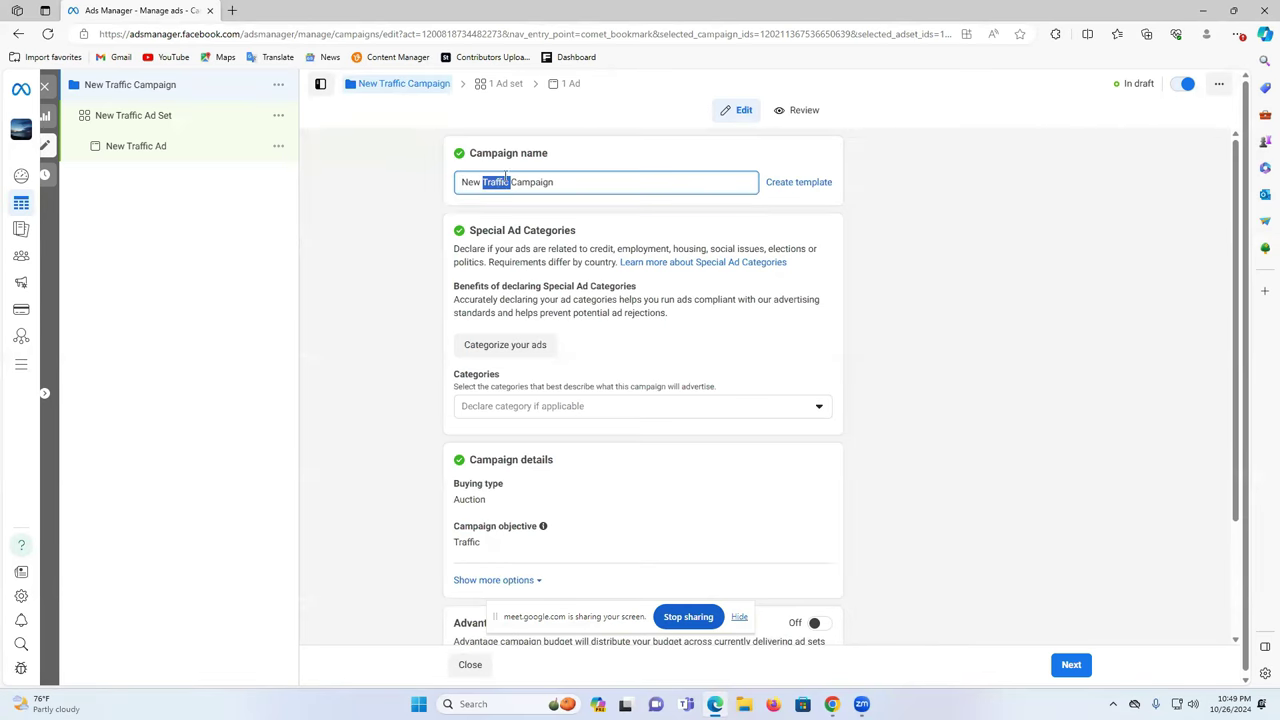
{"action": "left_click", "coordinate": [517, 184]}
{"action": "double_click", "coordinate": [520, 180]}
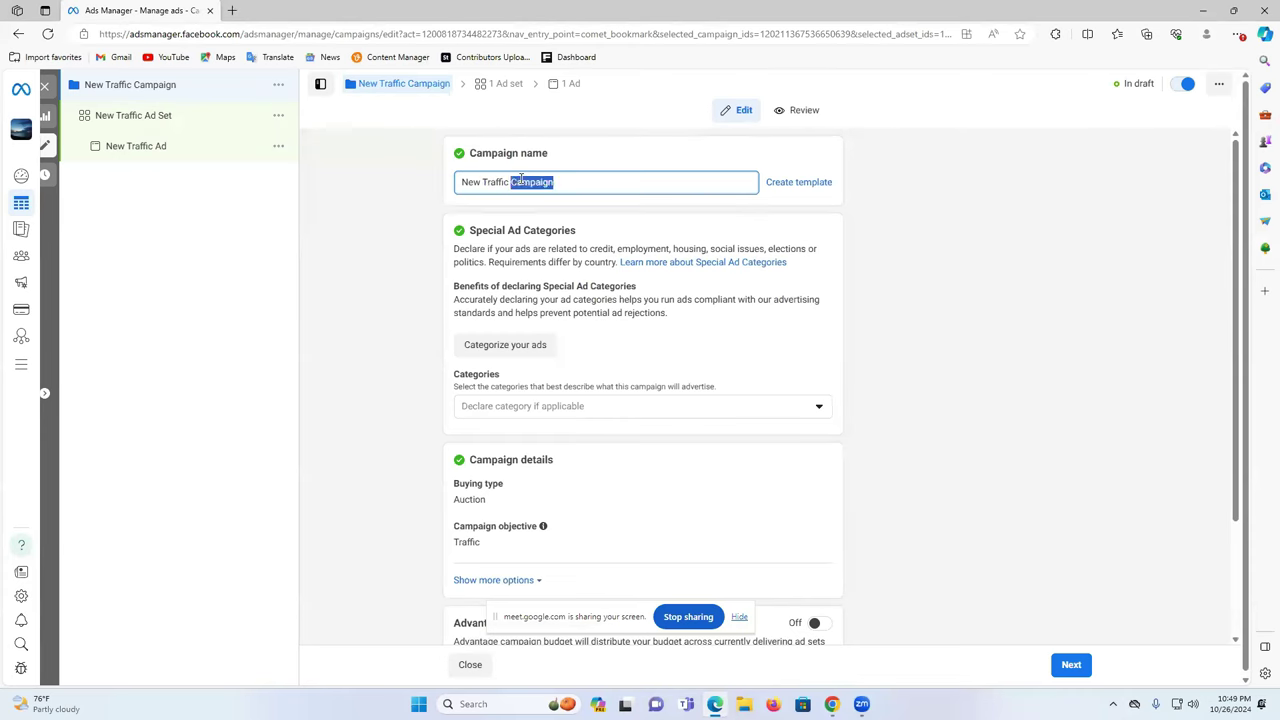
{"action": "left_click", "coordinate": [510, 183]}
{"action": "double_click", "coordinate": [497, 178]}
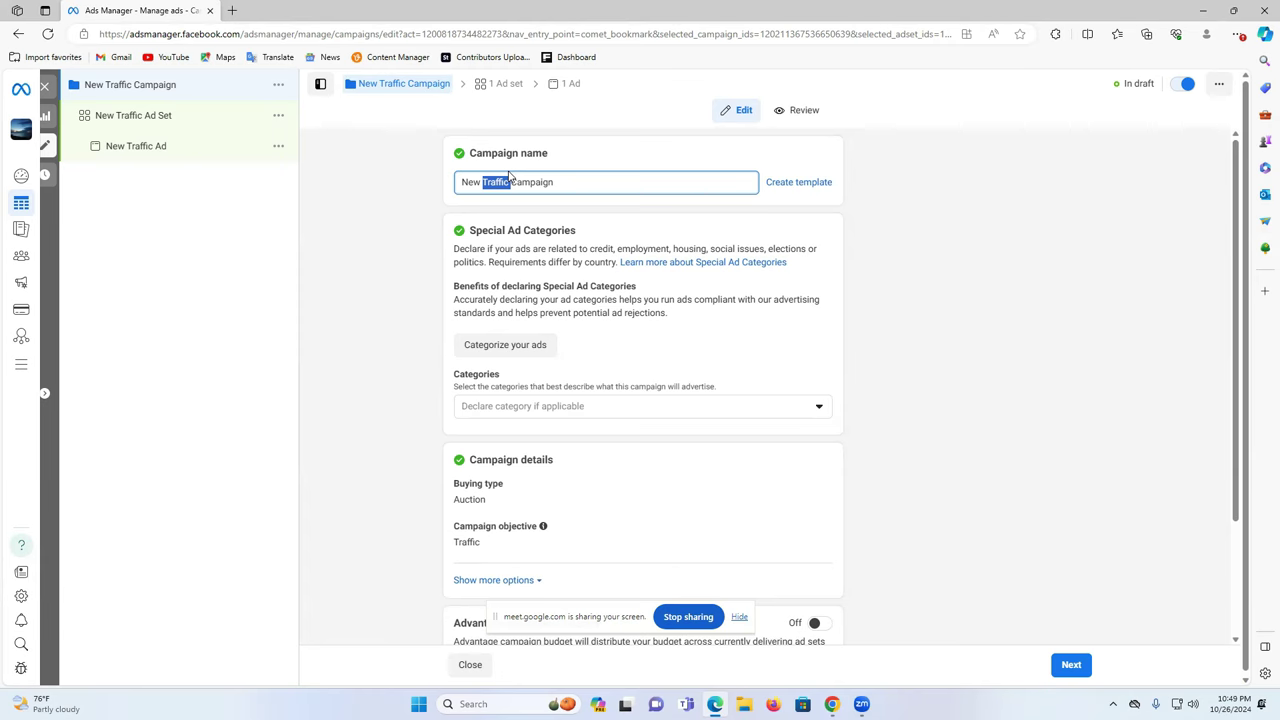
{"action": "type", "text": "life"}
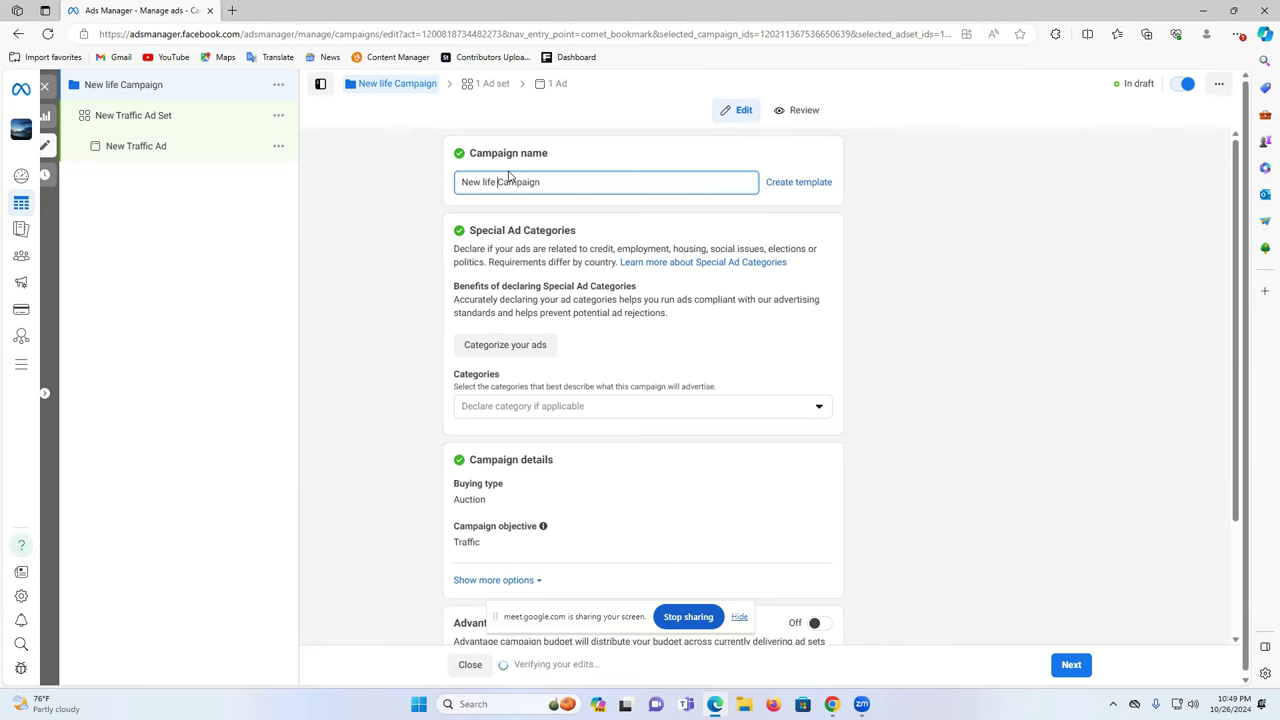
{"action": "left_click", "coordinate": [483, 182]}
{"action": "type", "text": "1"}
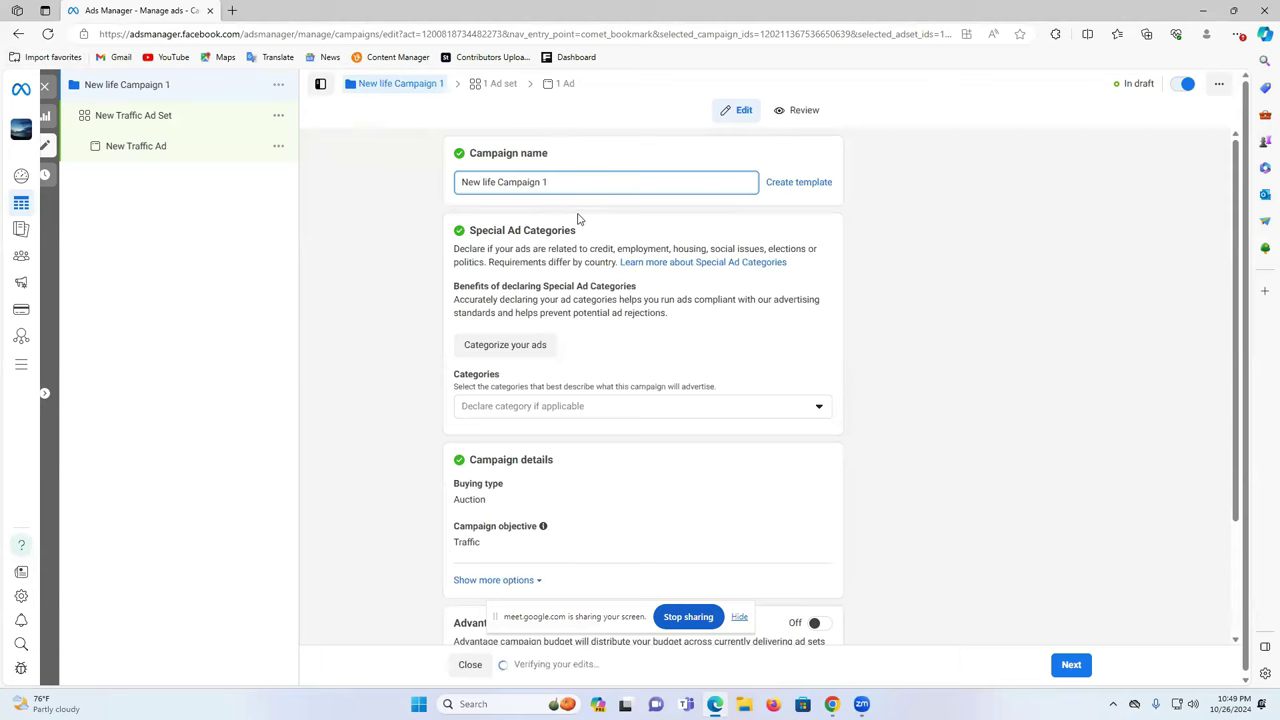
{"action": "scroll", "coordinate": [604, 236], "scroll_direction": "down", "scroll_amount": 2}
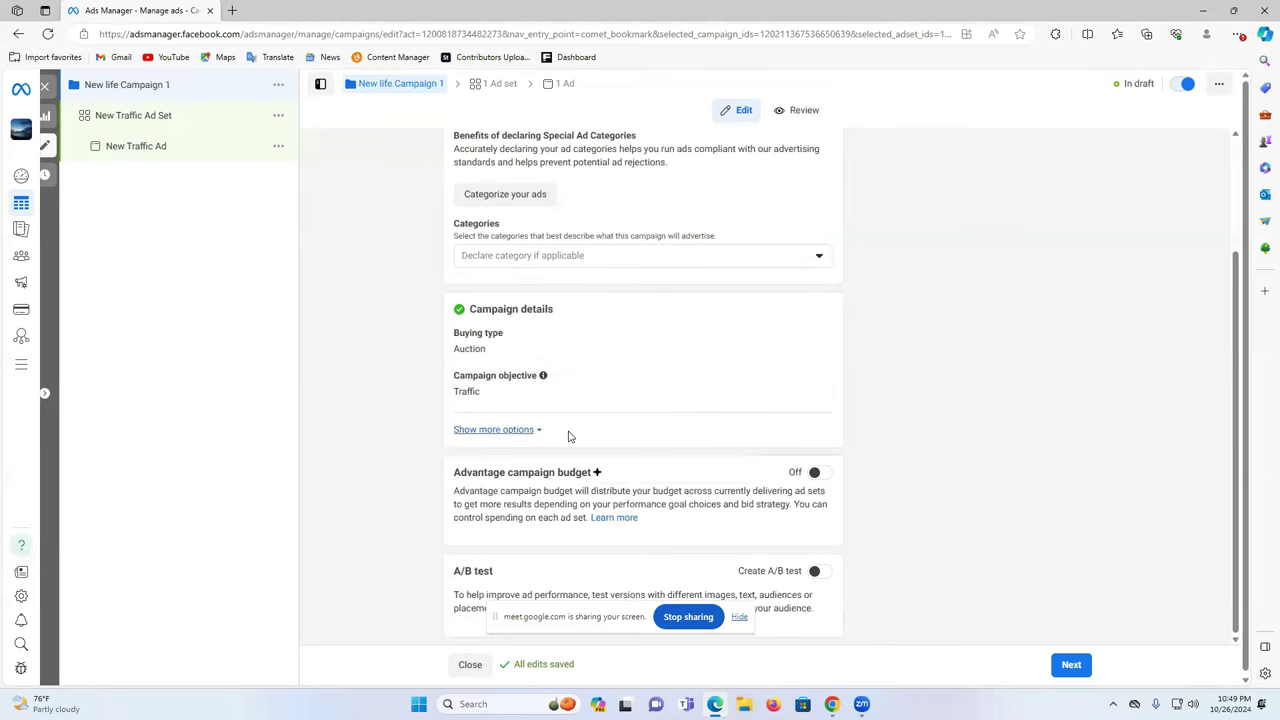
- Save the campaign, rename the ad set from Traffic to 'New life Ad Set 2', and check its actions menu
{"action": "left_click", "coordinate": [1072, 670]}
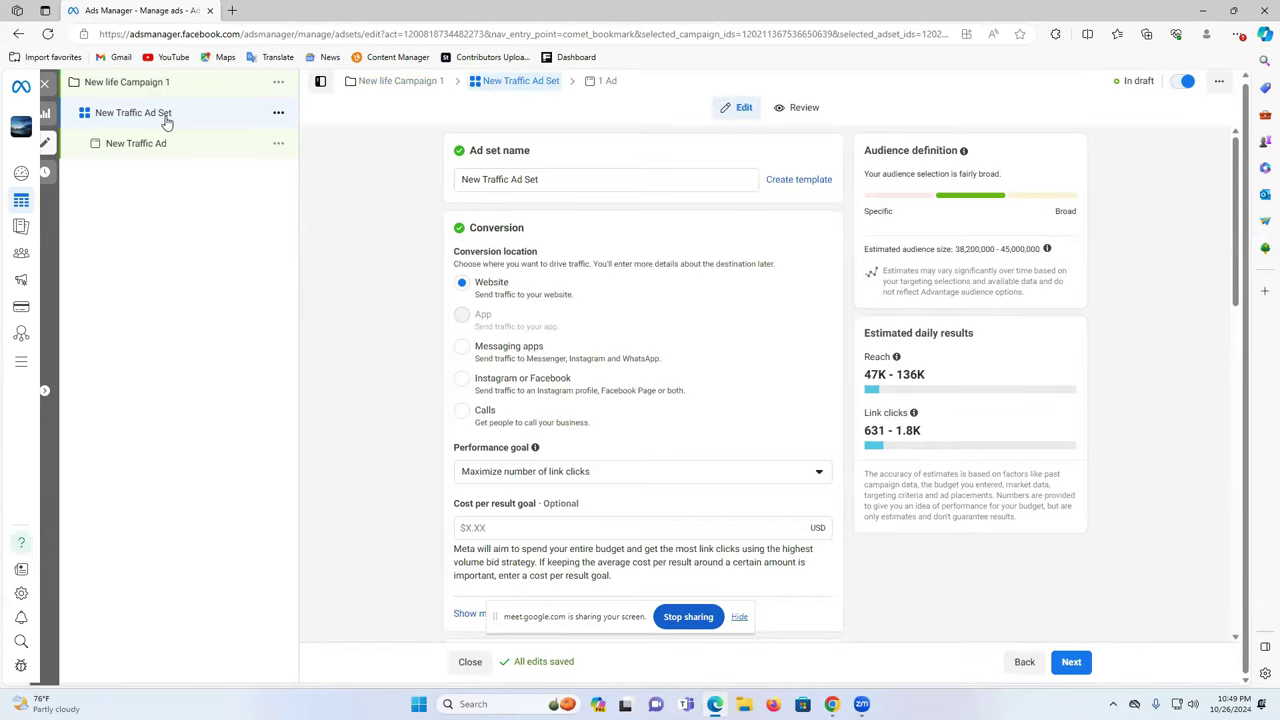
{"action": "double_click", "coordinate": [496, 179]}
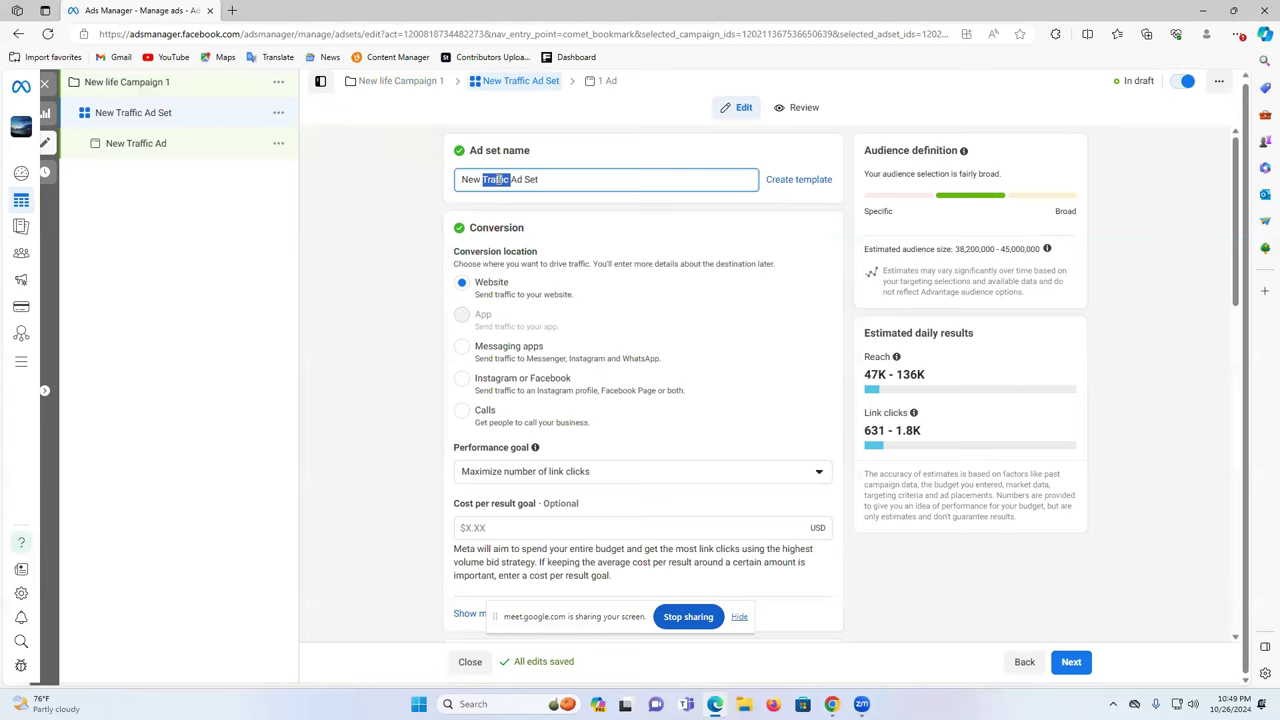
{"action": "type", "text": "new life"}
{"action": "left_click", "coordinate": [486, 179]}
{"action": "double_click", "coordinate": [486, 179]}
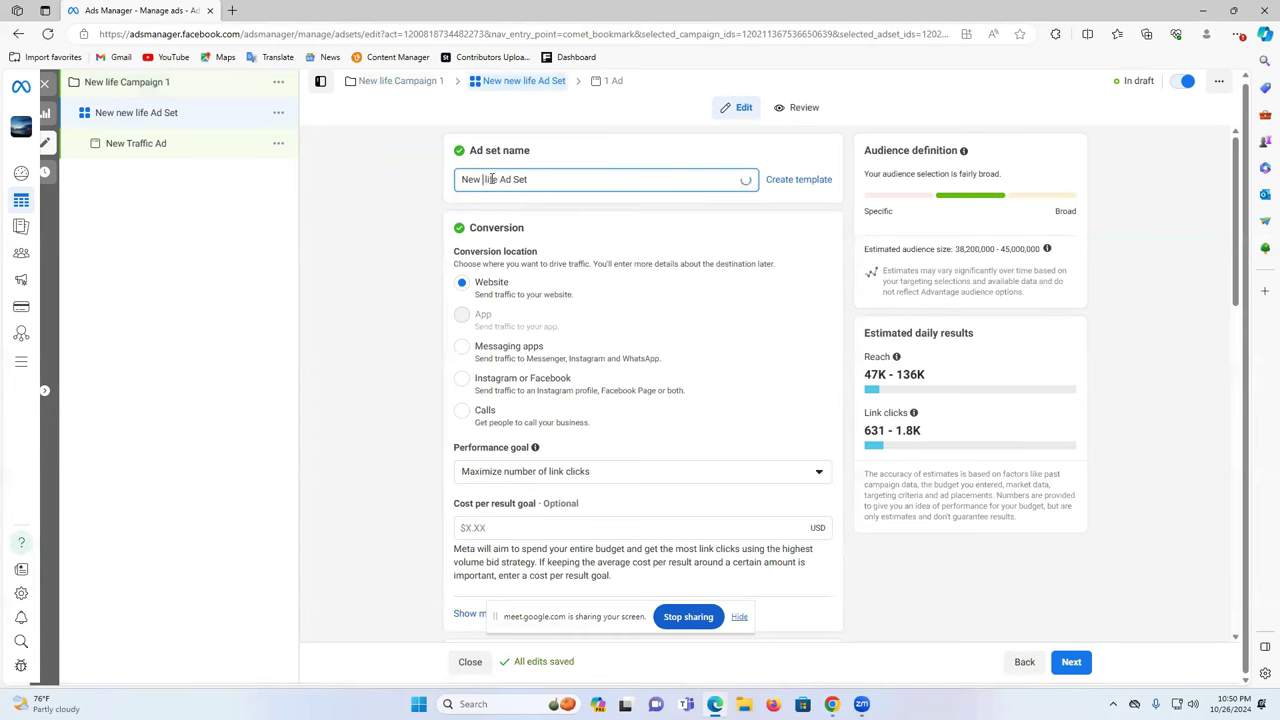
{"action": "key", "text": "BackSpace"}
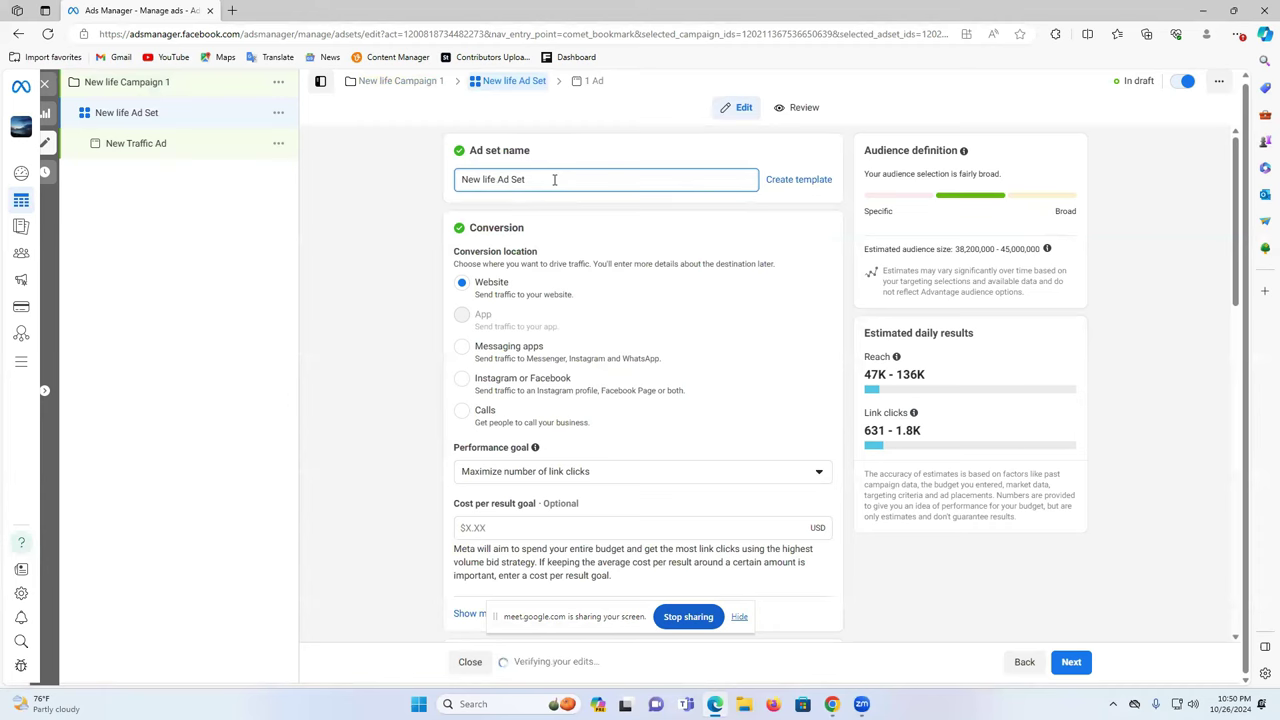
{"action": "type", "text": "2"}
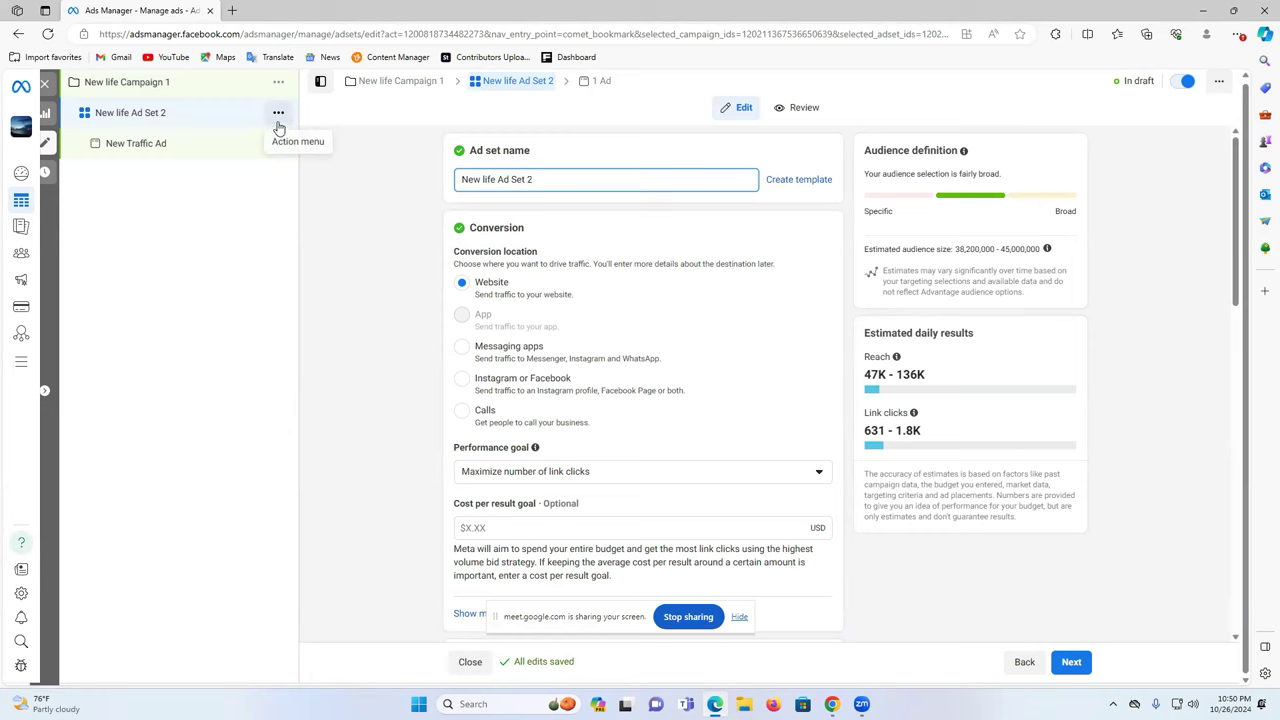
{"action": "left_click", "coordinate": [278, 114]}
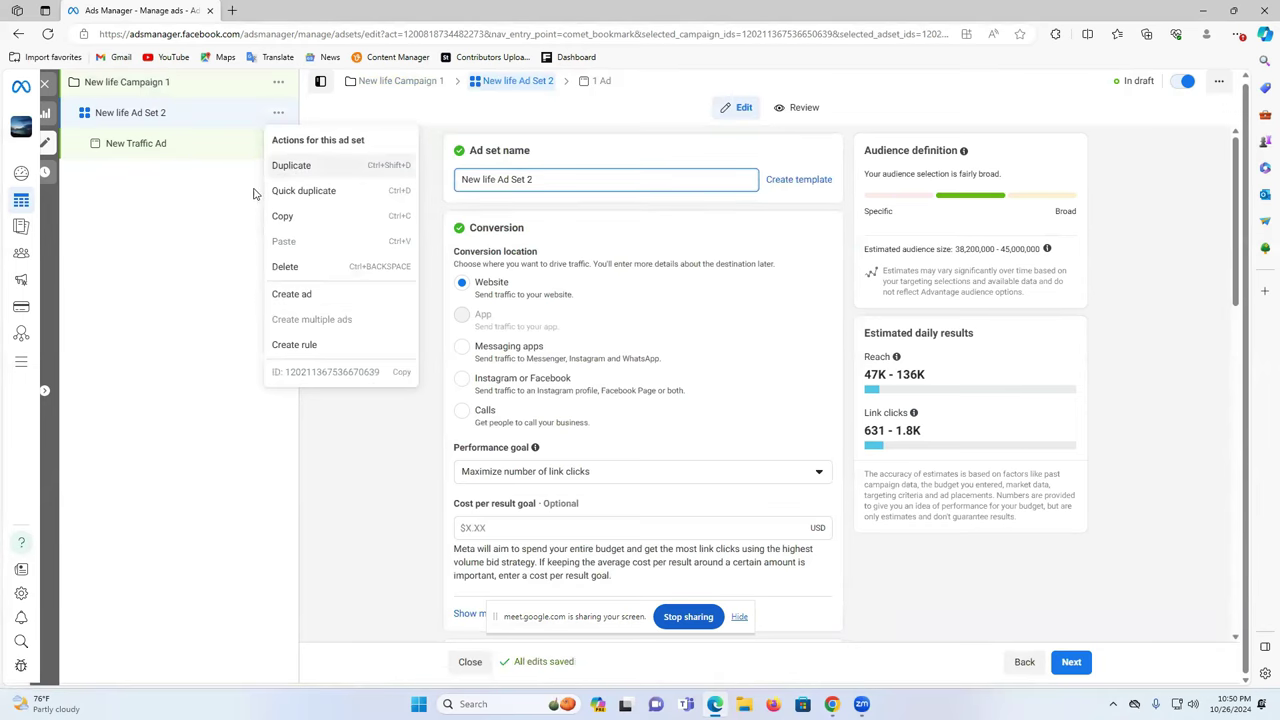
{"action": "left_click", "coordinate": [159, 234]}
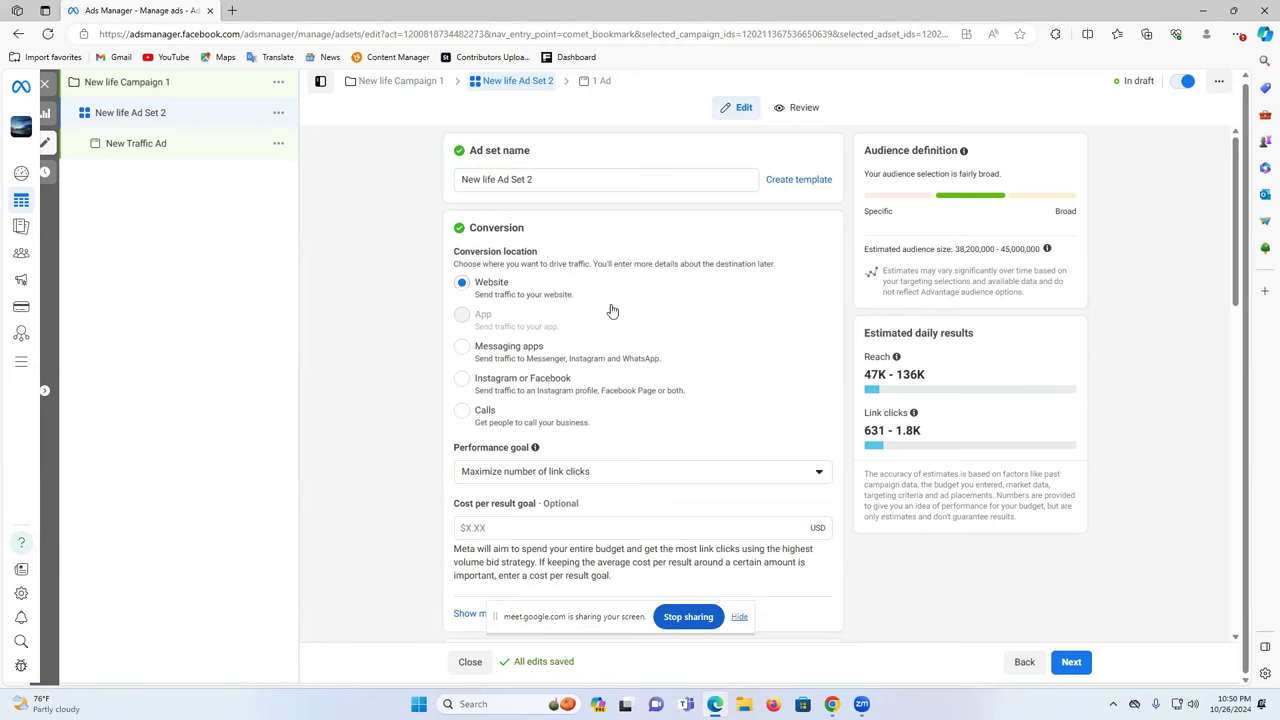
- Keep Website as the conversion location and bring up the performance goal list
{"action": "left_click", "coordinate": [462, 285]}
{"action": "scroll", "coordinate": [550, 322], "scroll_direction": "down", "scroll_amount": 1}
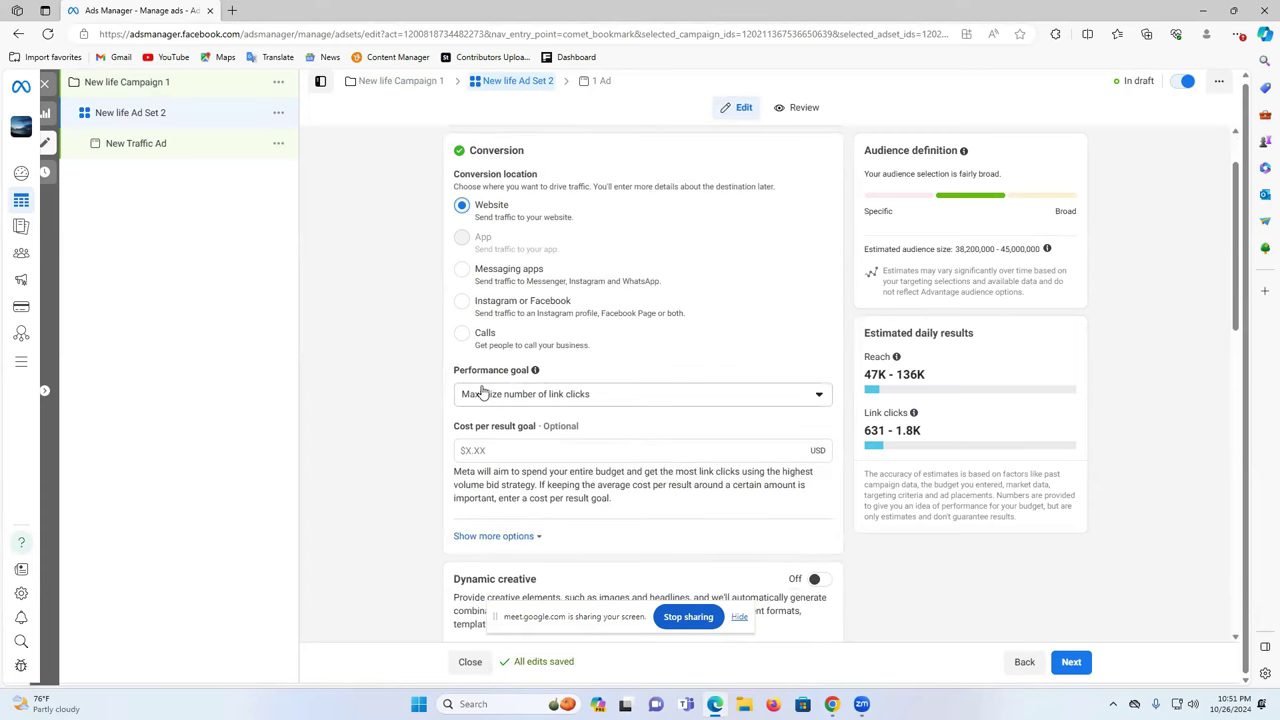
{"action": "left_click", "coordinate": [557, 396]}
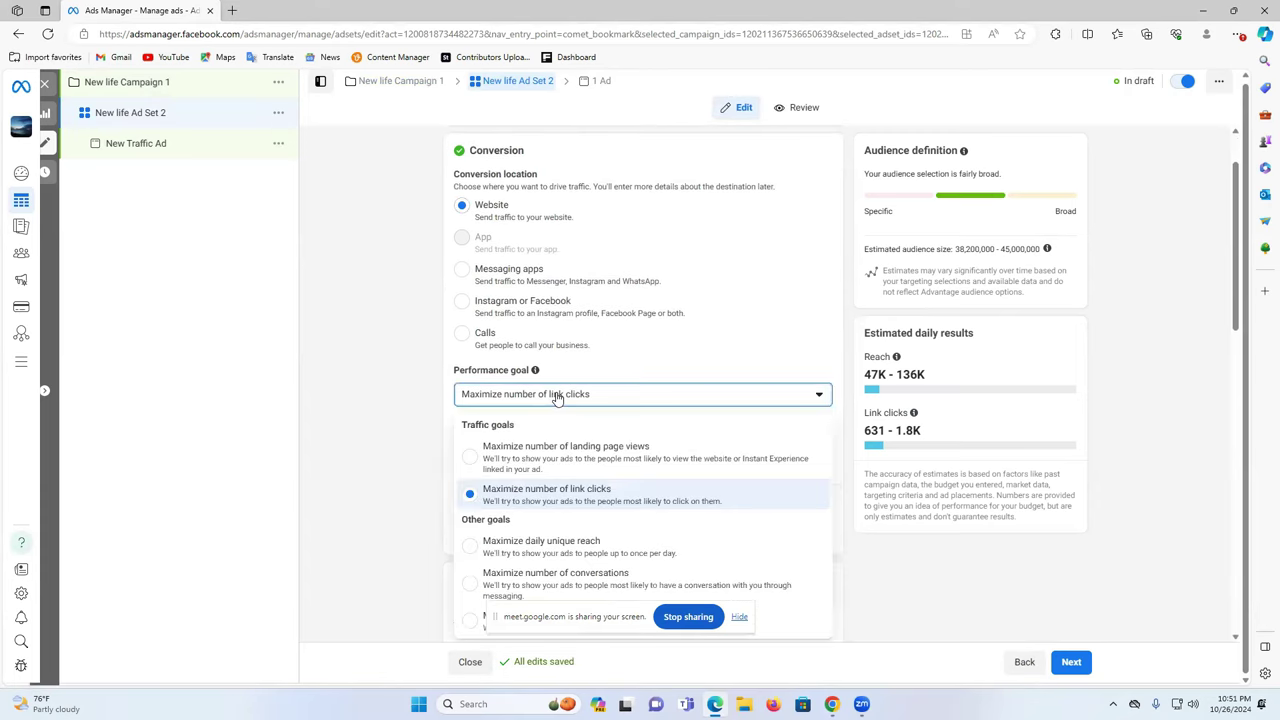
{"action": "scroll", "coordinate": [1148, 430], "scroll_direction": "down", "scroll_amount": 2}
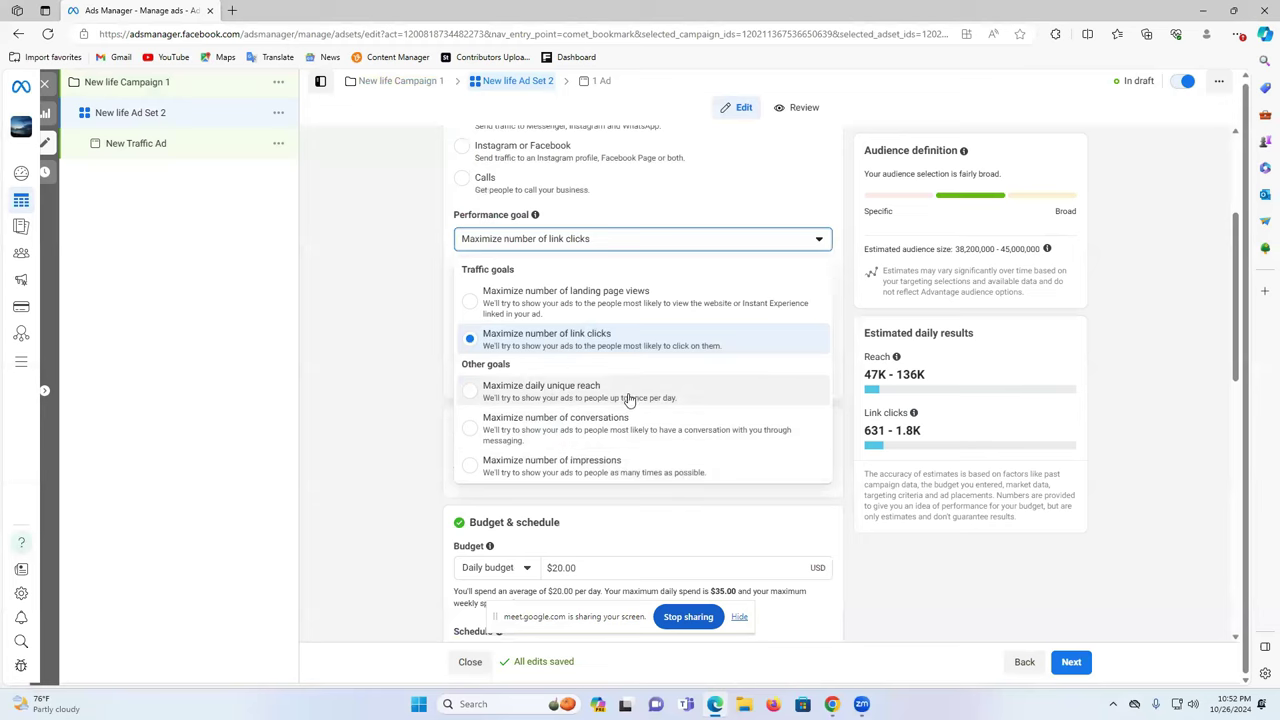
- Choose Maximize number of link clicks as the performance goal, leaving the cost per result goal empty
{"action": "left_click", "coordinate": [578, 340]}
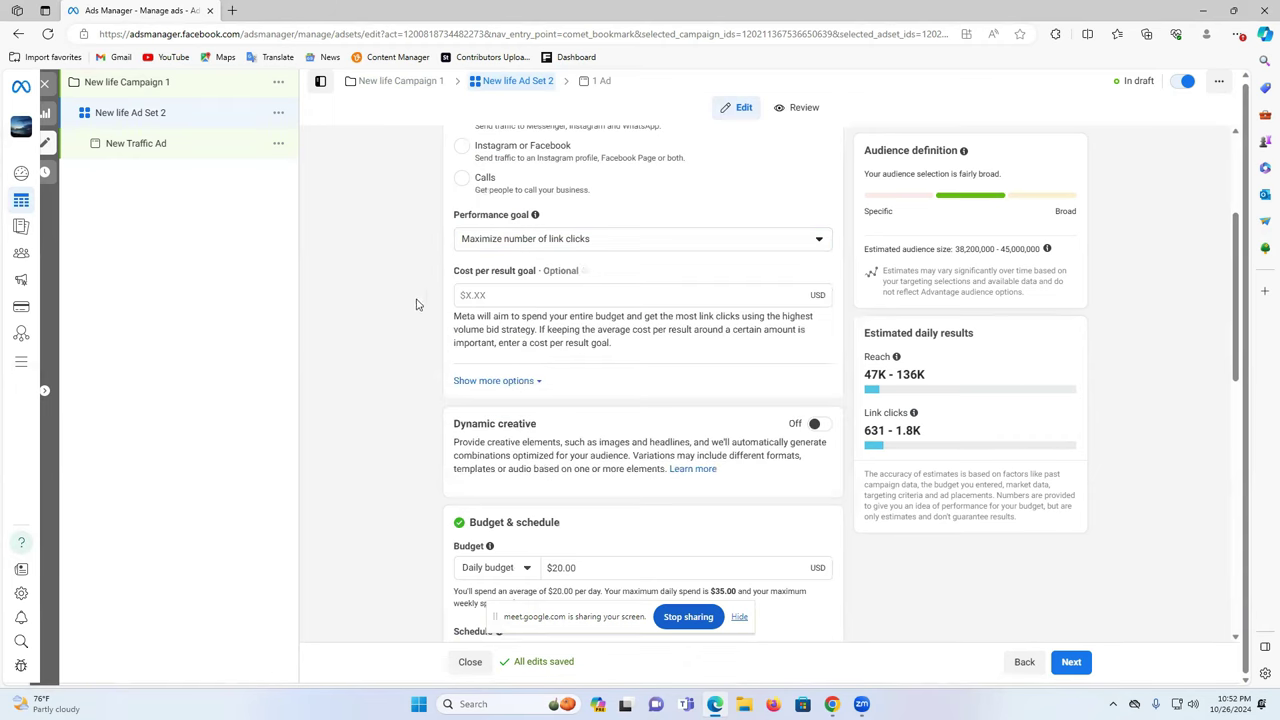
{"action": "left_click", "coordinate": [542, 297]}
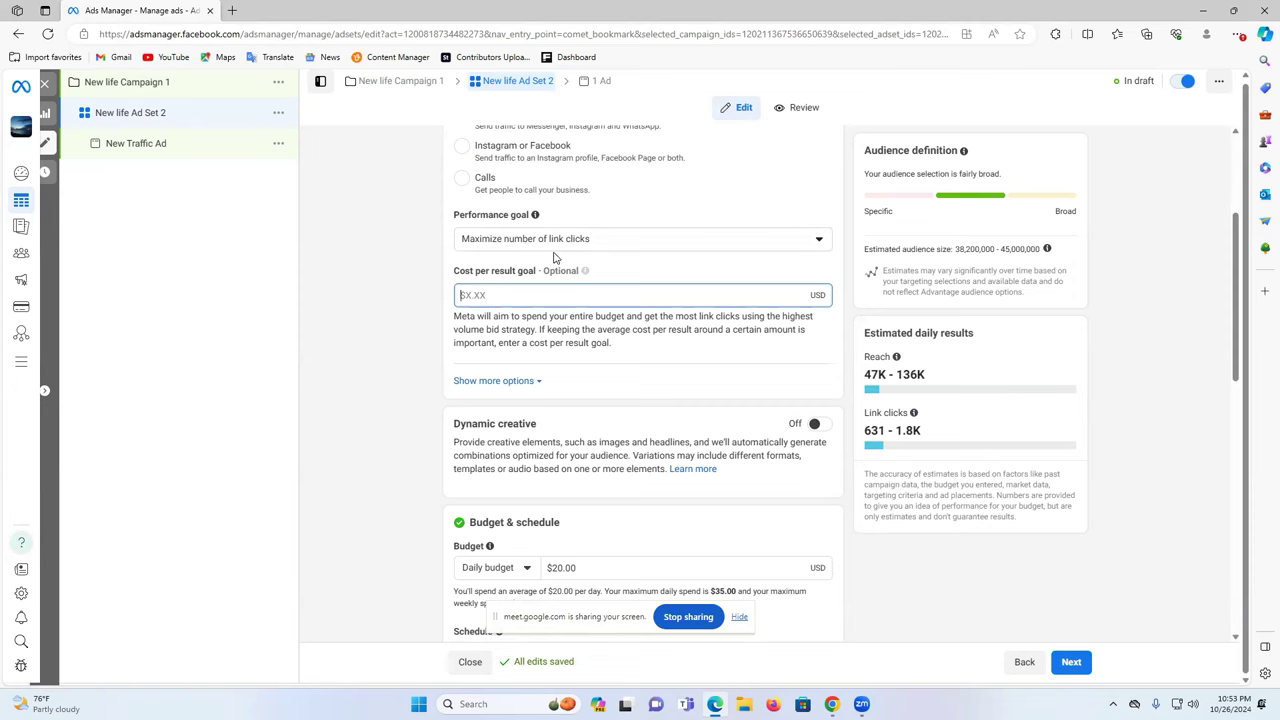
{"action": "left_click", "coordinate": [396, 362]}
{"action": "scroll", "coordinate": [507, 372], "scroll_direction": "down", "scroll_amount": 2}
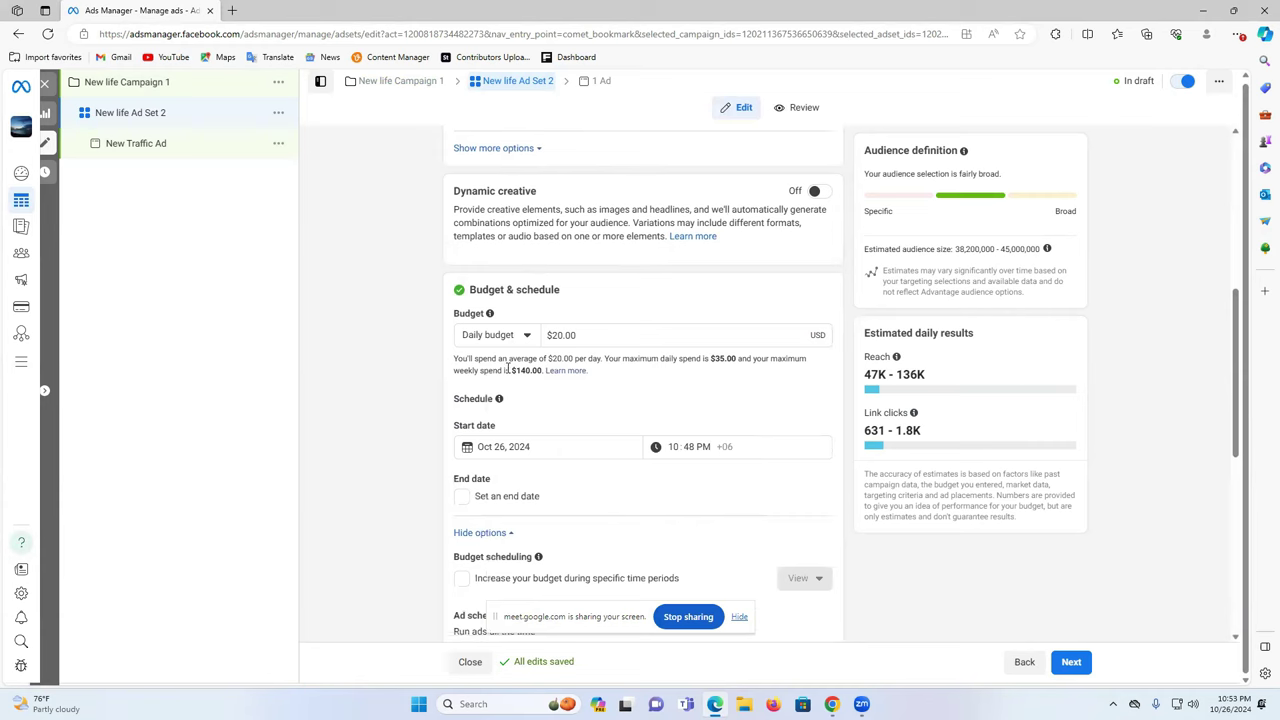
{"action": "left_click", "coordinate": [553, 335]}
- Reduce the ad set's daily budget from $20.00 to $10.00
{"action": "type", "text": "1"}
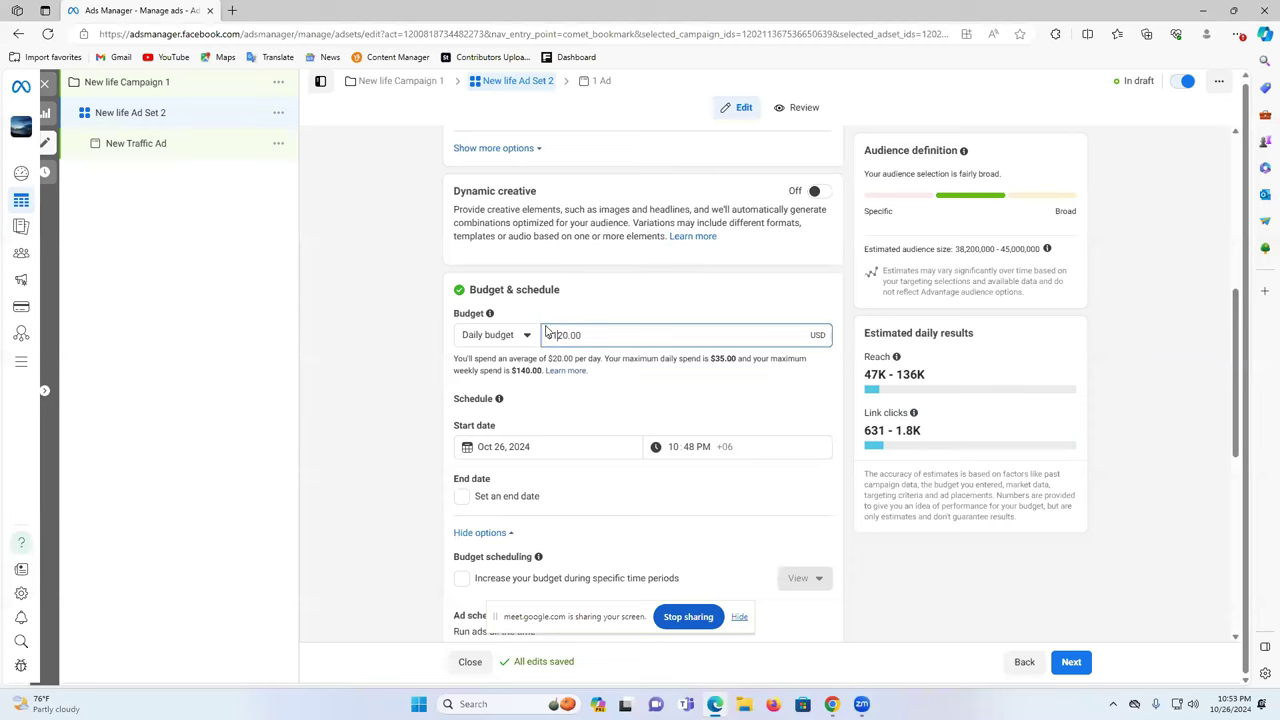
{"action": "double_click", "coordinate": [562, 332]}
{"action": "left_click", "coordinate": [557, 335]}
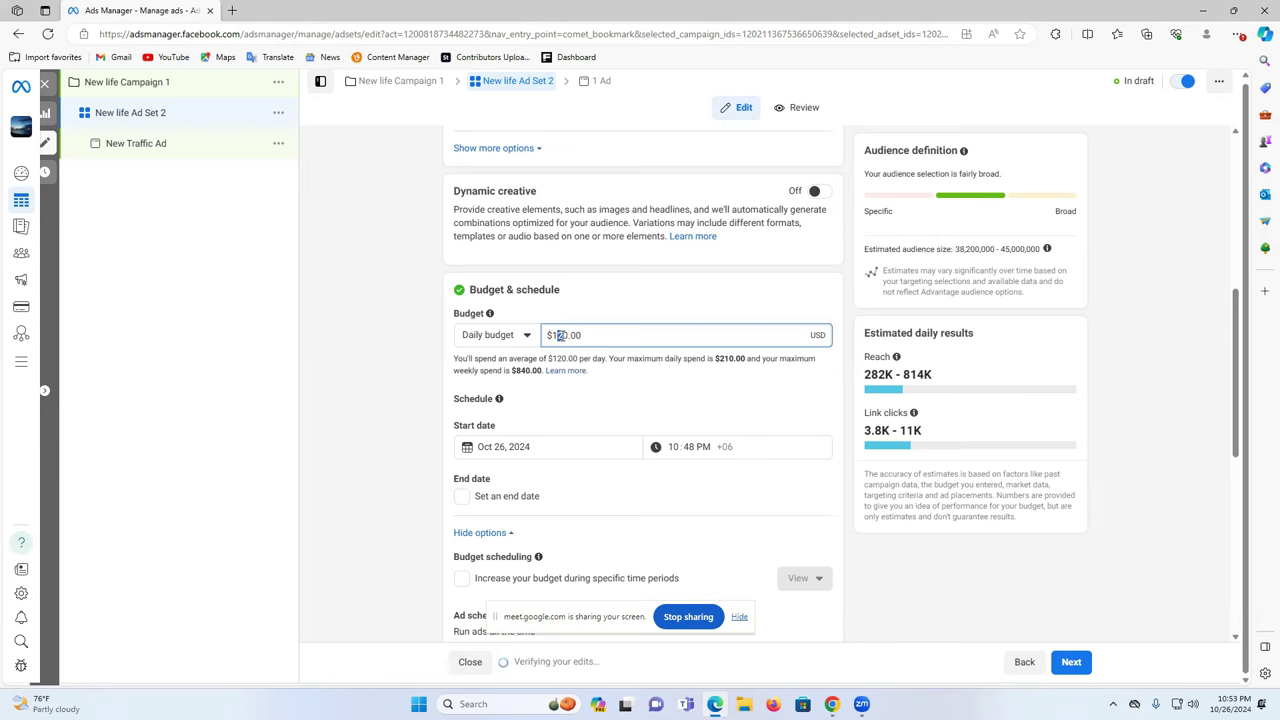
{"action": "key", "text": "Delete"}
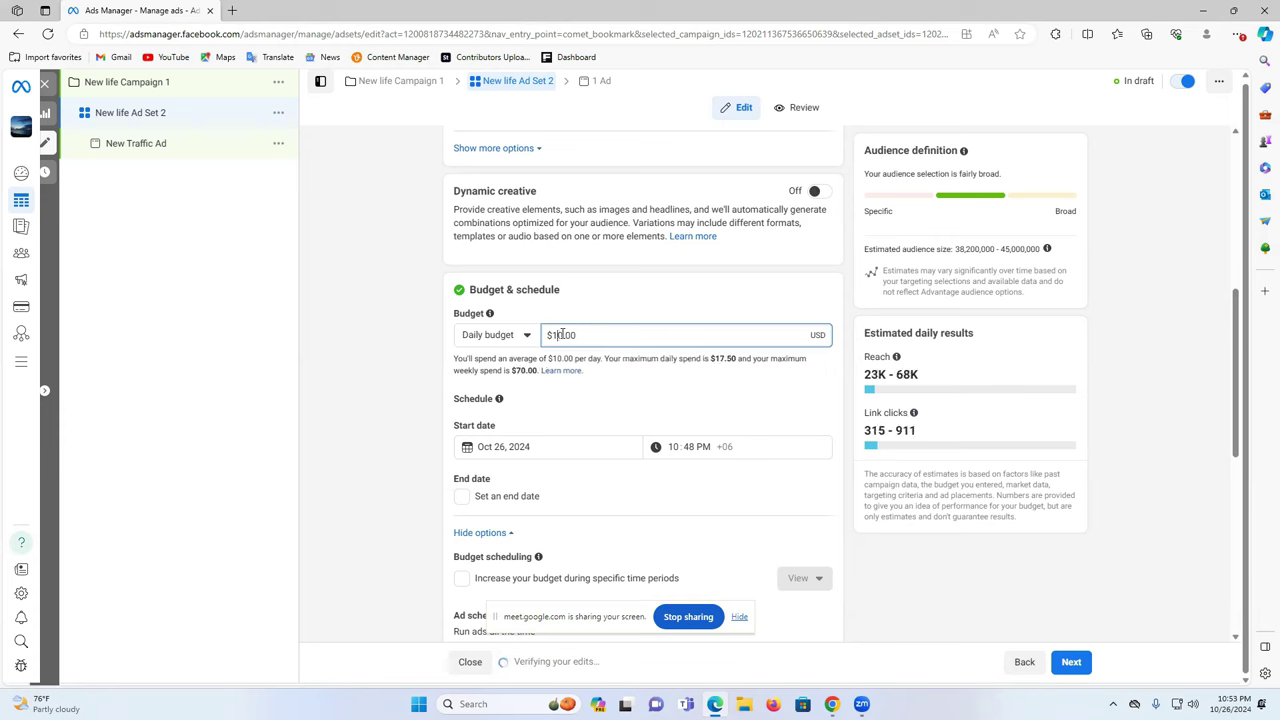
{"action": "left_click", "coordinate": [496, 336]}
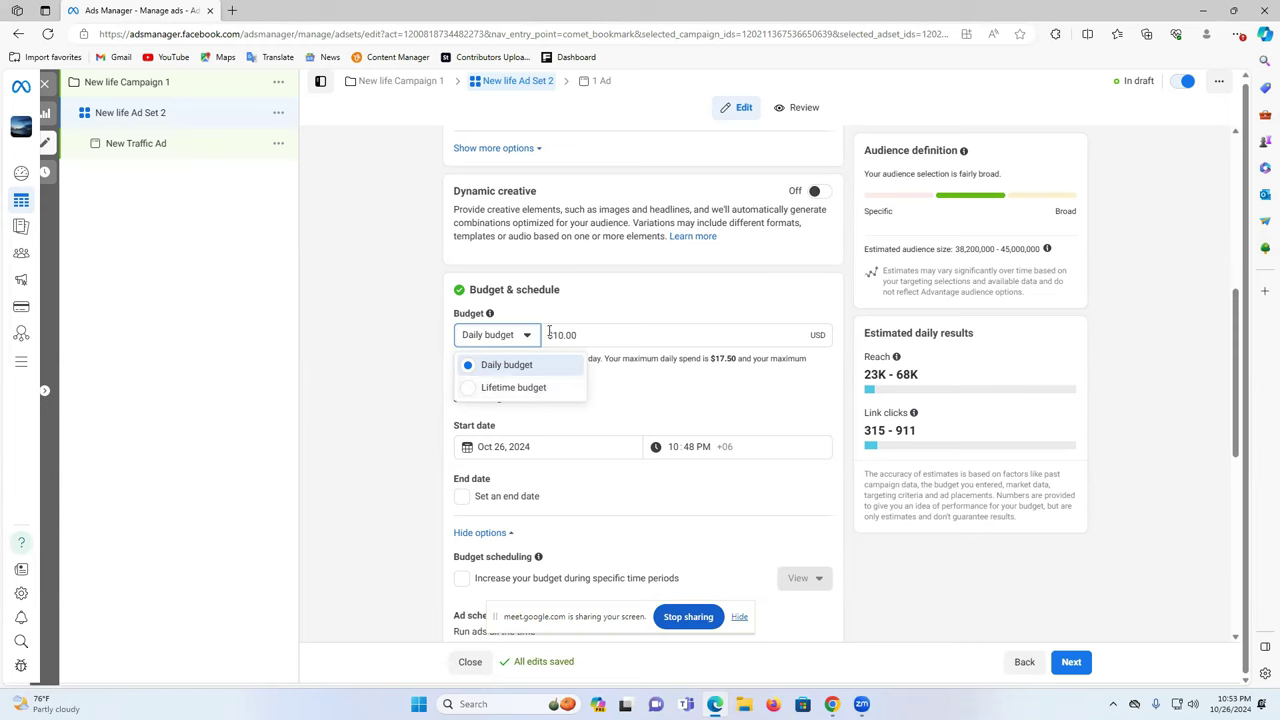
- Switch to a lifetime budget and lower it from $350.00 to $50.00
{"action": "left_click", "coordinate": [500, 390]}
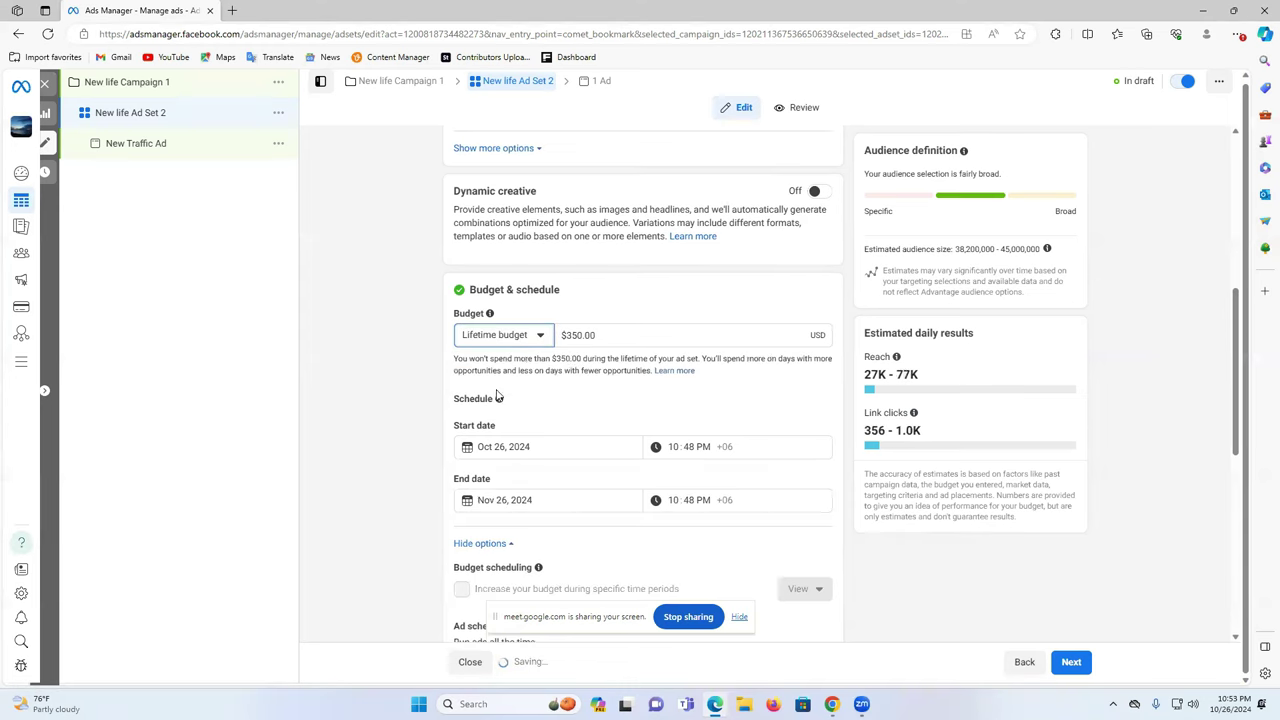
{"action": "left_click", "coordinate": [566, 338]}
{"action": "key", "text": "Delete"}
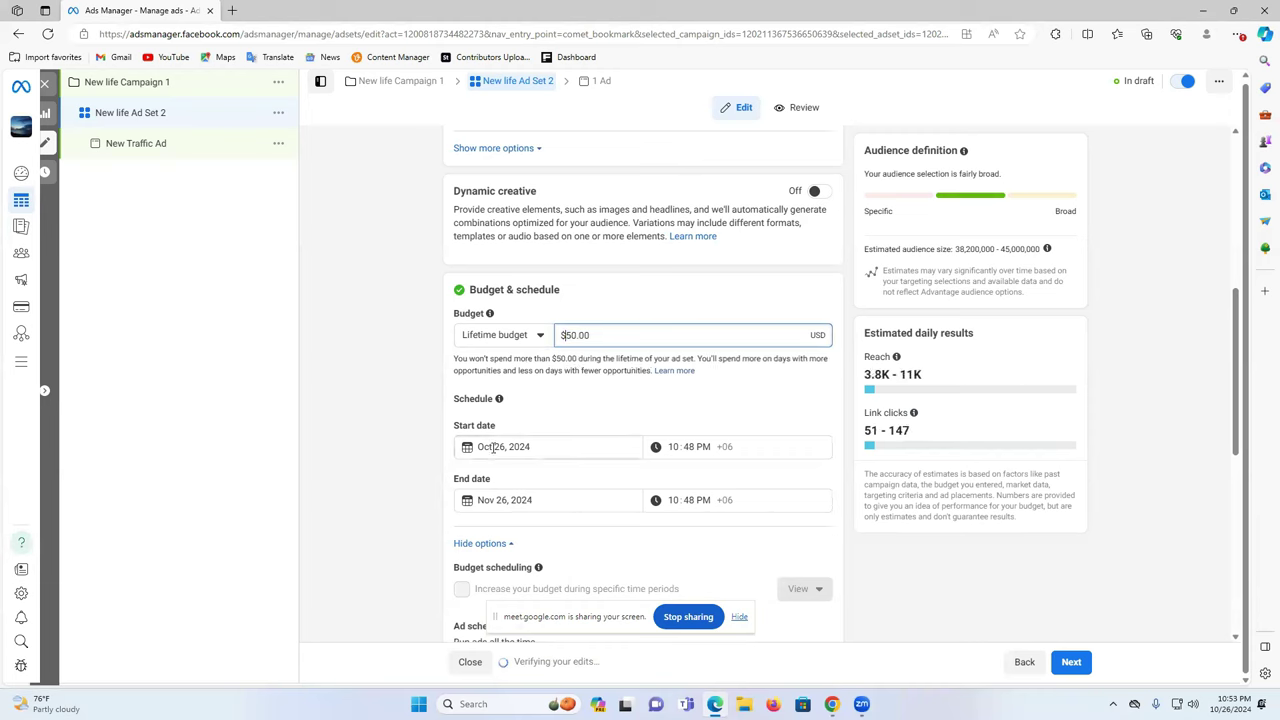
- Schedule the ad set to run from Oct 26, 2024 to Nov 30, 2024
{"action": "left_click", "coordinate": [493, 447]}
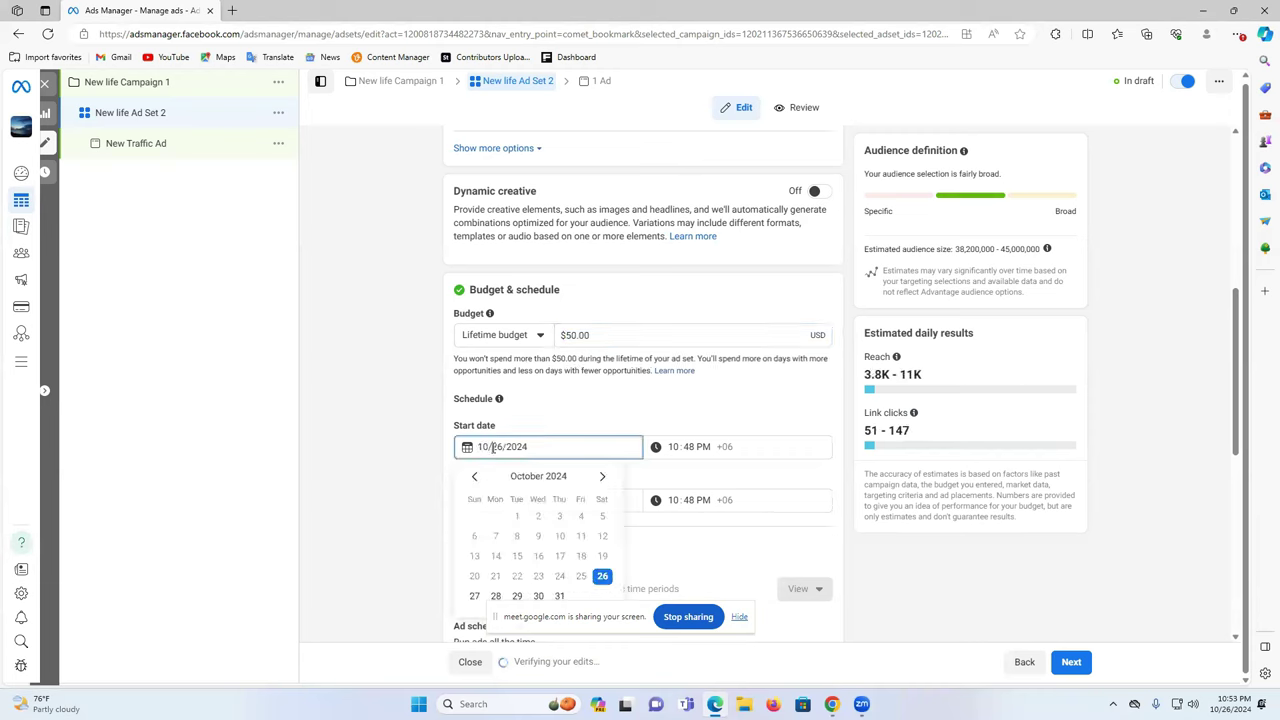
{"action": "left_click", "coordinate": [603, 574]}
{"action": "left_click", "coordinate": [515, 500]}
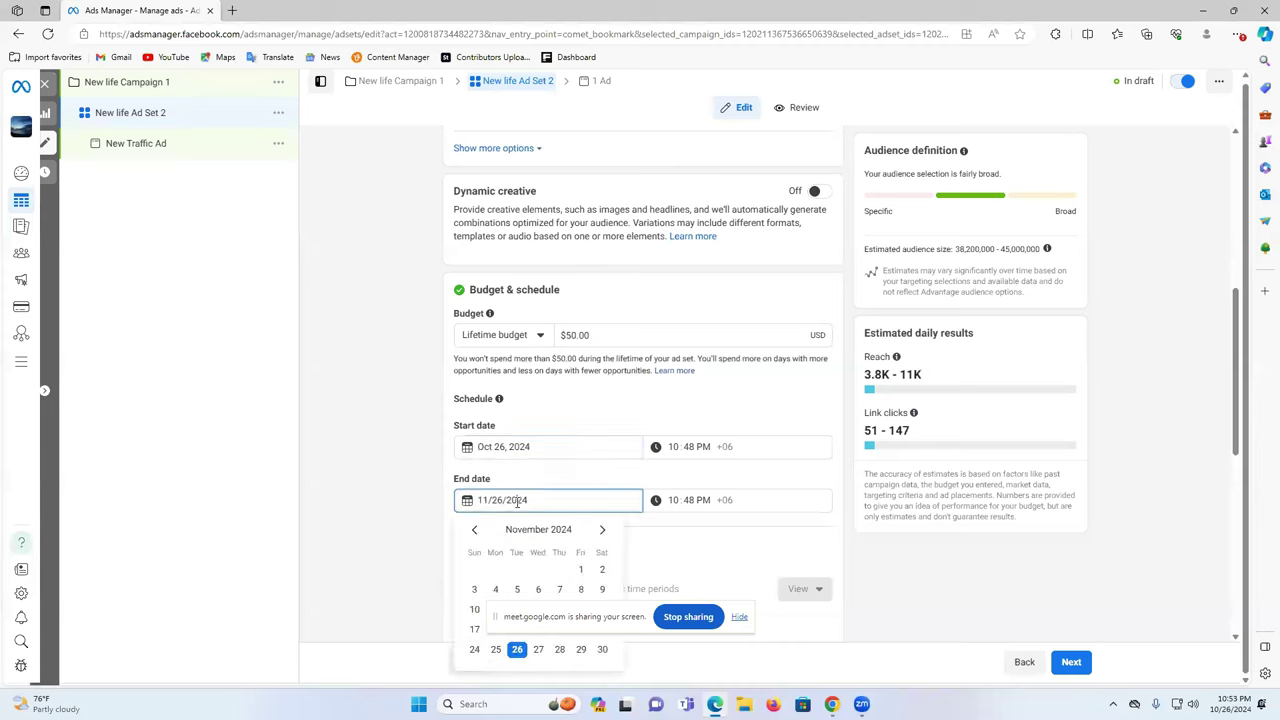
{"action": "left_click", "coordinate": [602, 649]}
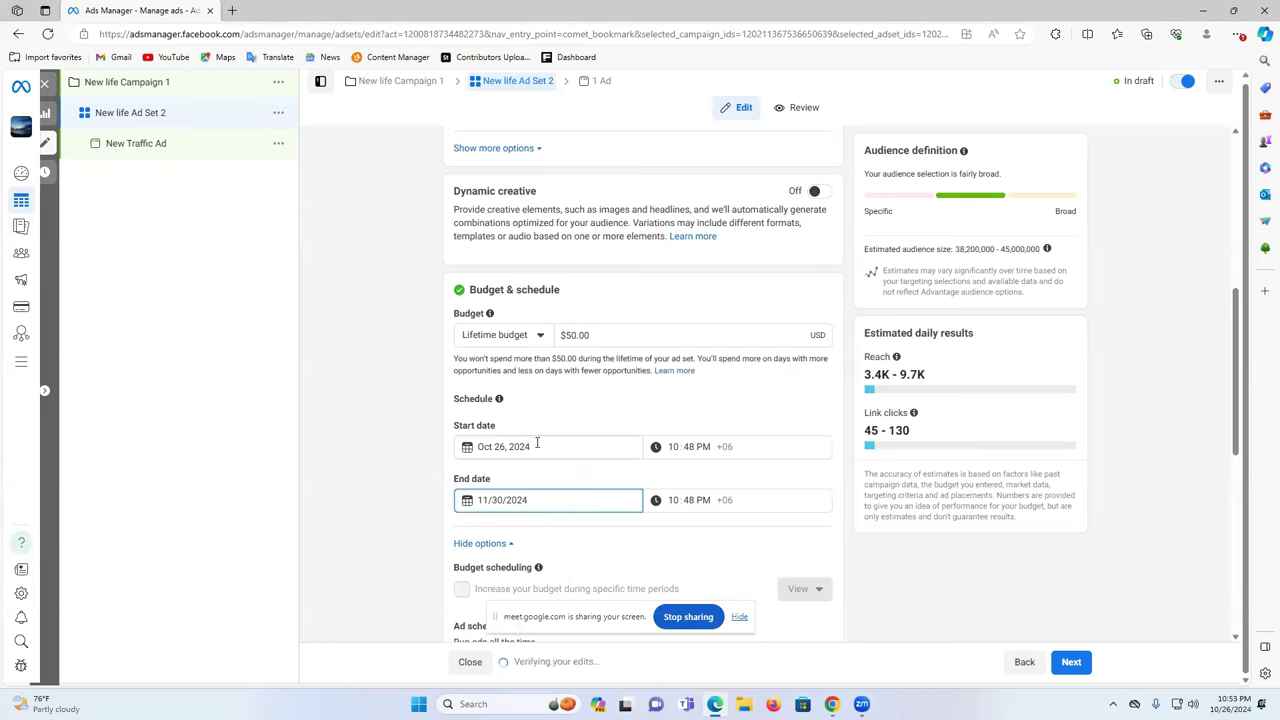
- Review the $50.00 lifetime budget and the estimated daily reach of 3.4K–9.7K
{"action": "left_click", "coordinate": [571, 336]}
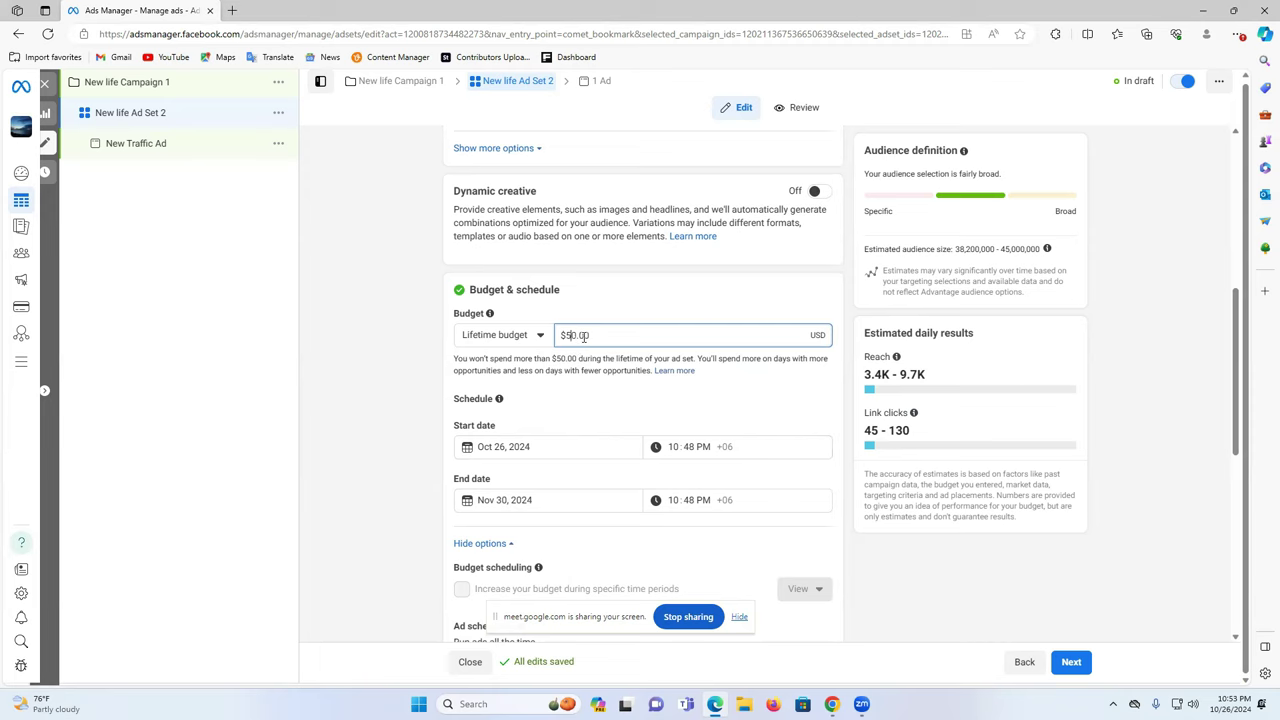
{"action": "scroll", "coordinate": [545, 380], "scroll_direction": "down", "scroll_amount": 1}
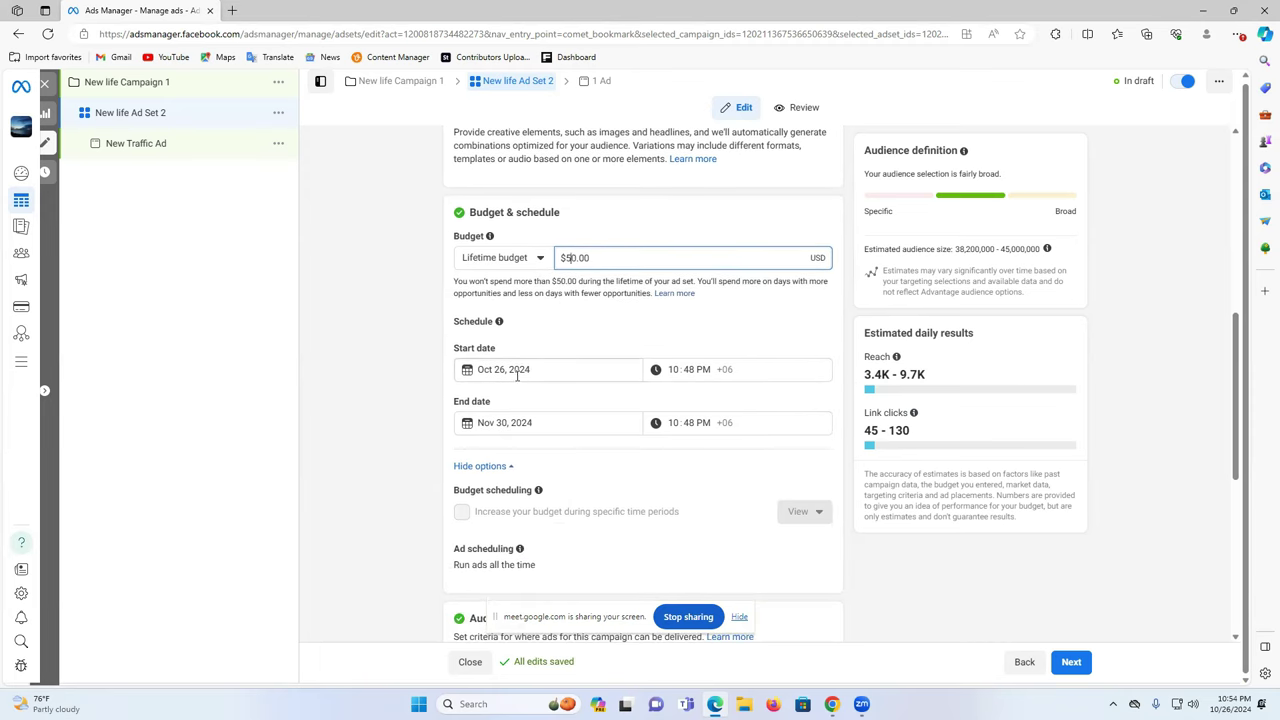
{"action": "triple_click", "coordinate": [570, 257]}
{"action": "left_click", "coordinate": [872, 425]}
{"action": "triple_click", "coordinate": [872, 418]}
{"action": "triple_click", "coordinate": [866, 376]}
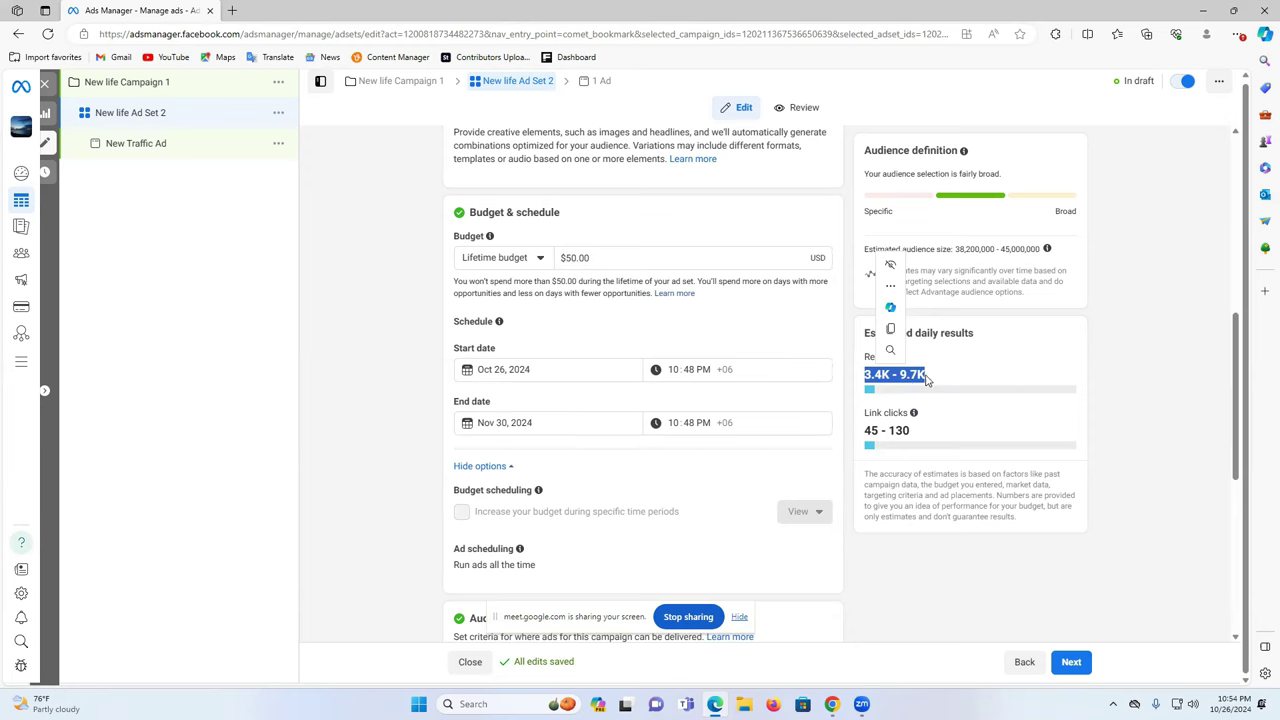
{"action": "left_click", "coordinate": [975, 379]}
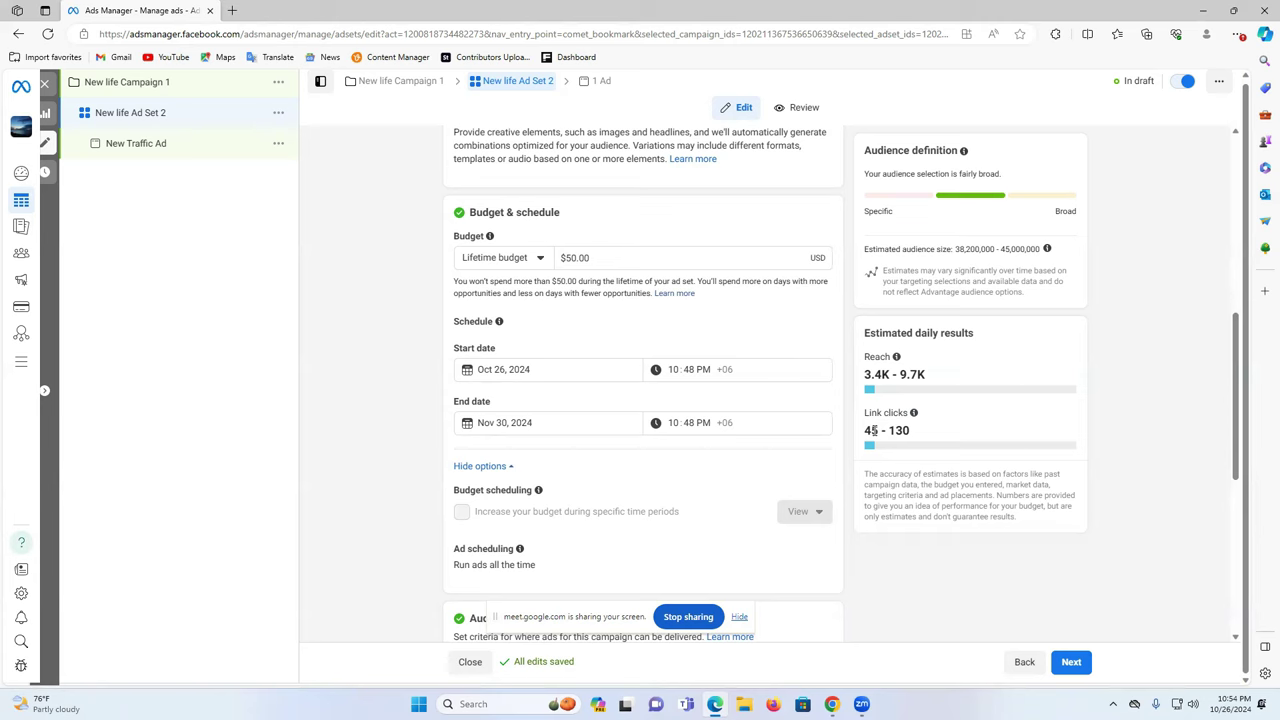
{"action": "double_click", "coordinate": [873, 430]}
{"action": "left_click", "coordinate": [891, 431]}
{"action": "triple_click", "coordinate": [891, 431]}
{"action": "triple_click", "coordinate": [890, 432]}
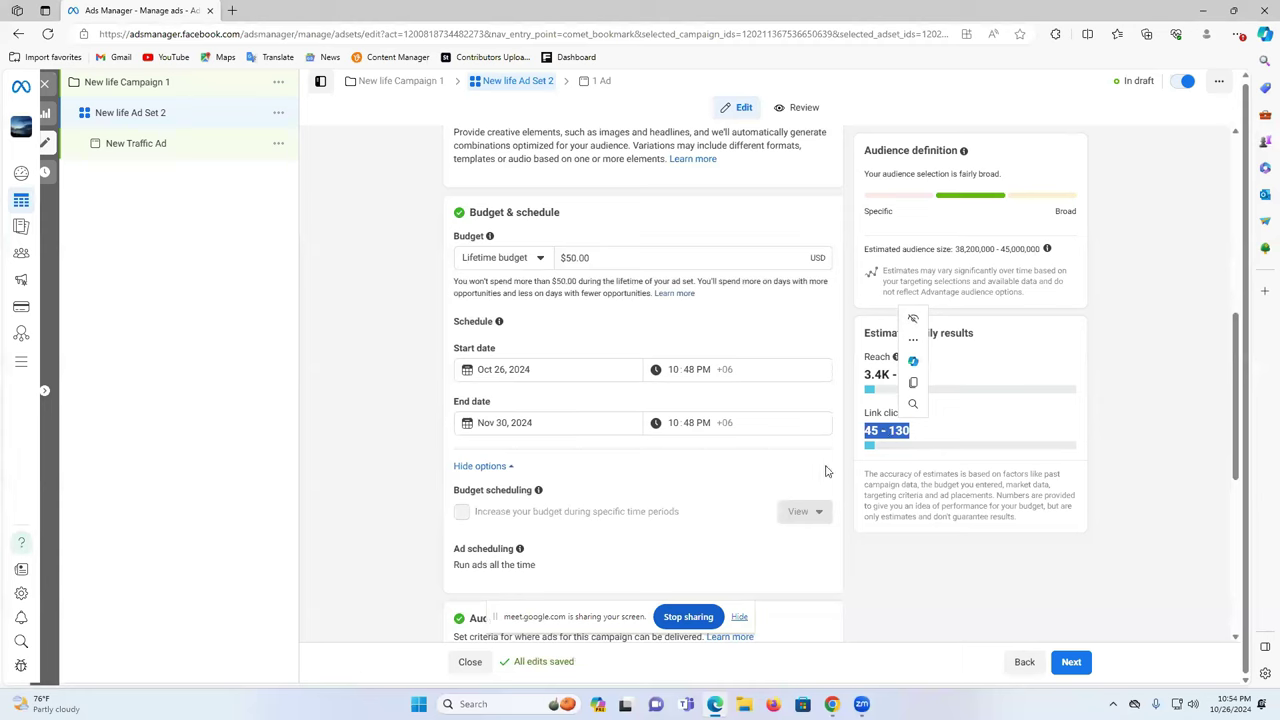
{"action": "scroll", "coordinate": [657, 509], "scroll_direction": "down", "scroll_amount": 3}
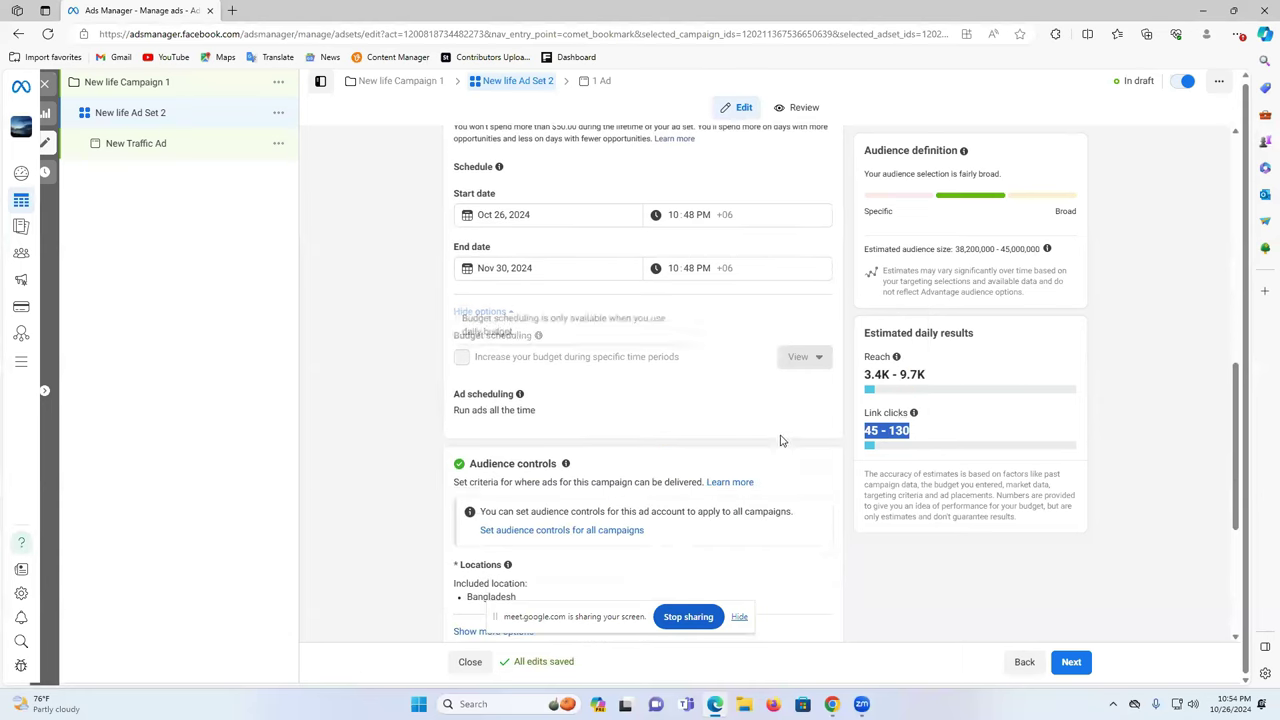
- Replace Bangladesh with Dhaka, Dhaka Division as the ad set's target location
{"action": "left_click", "coordinate": [455, 357]}
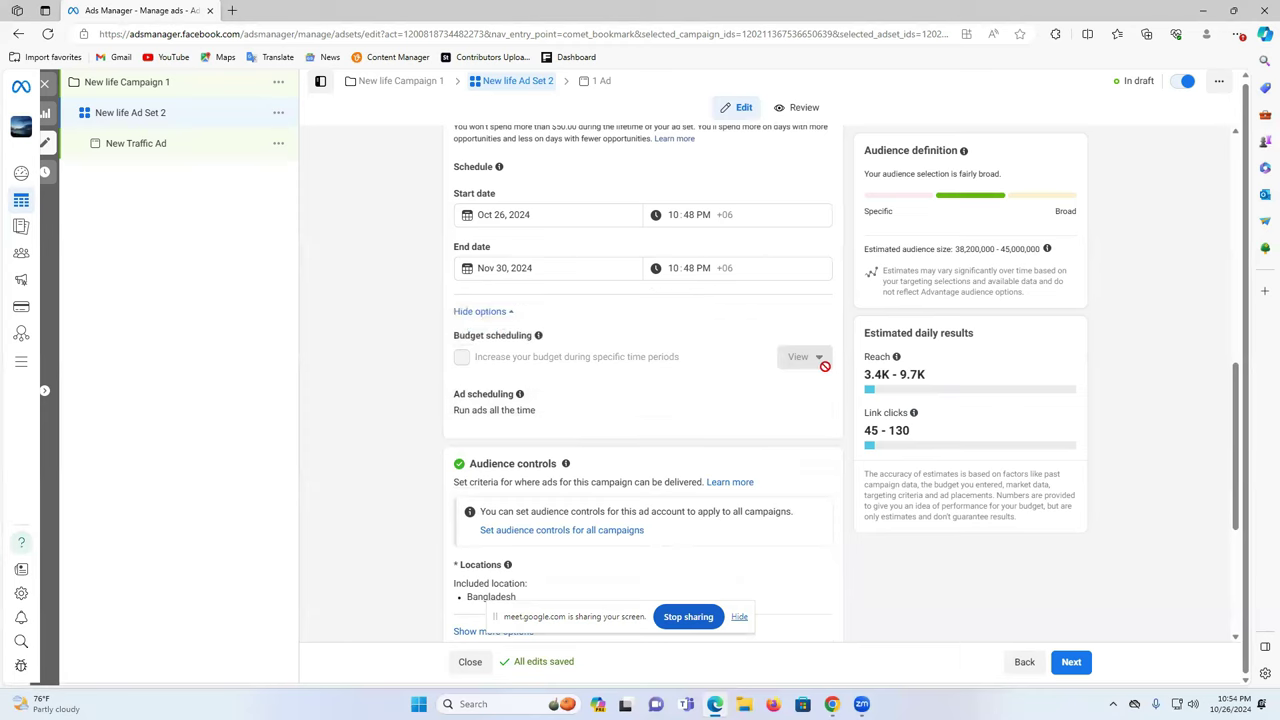
{"action": "scroll", "coordinate": [807, 379], "scroll_direction": "down", "scroll_amount": 3}
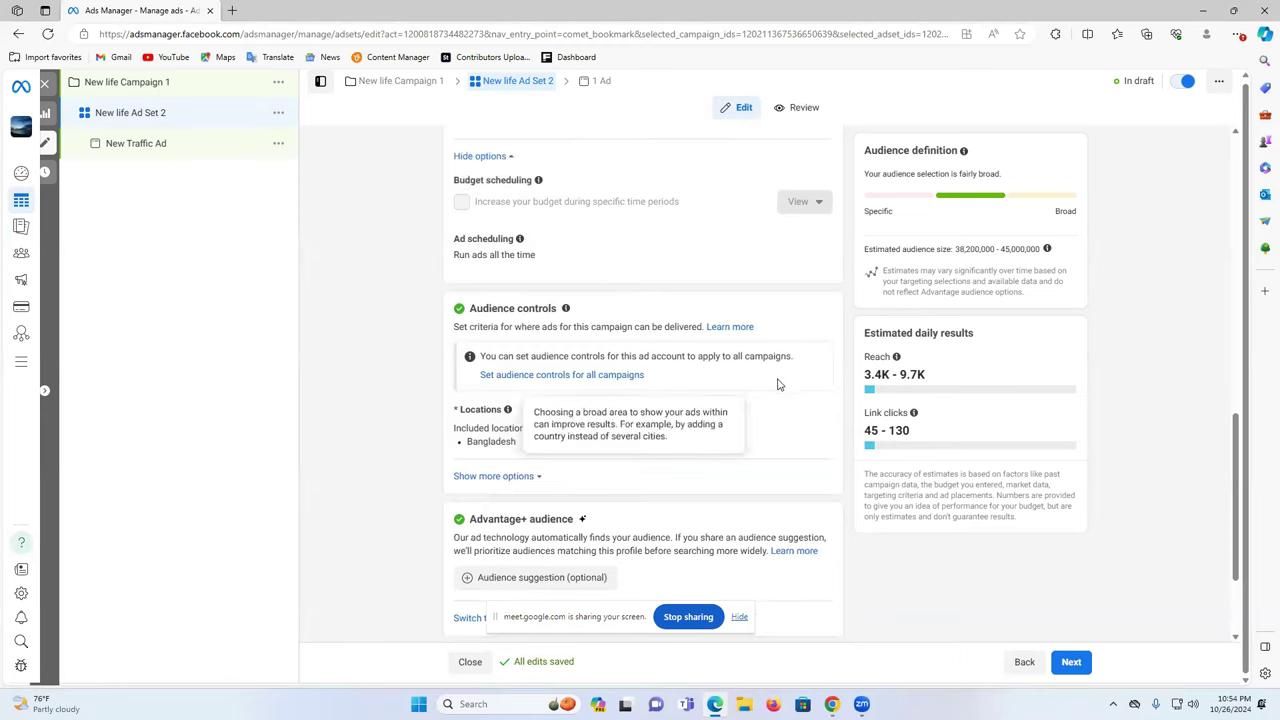
{"action": "left_click", "coordinate": [816, 414]}
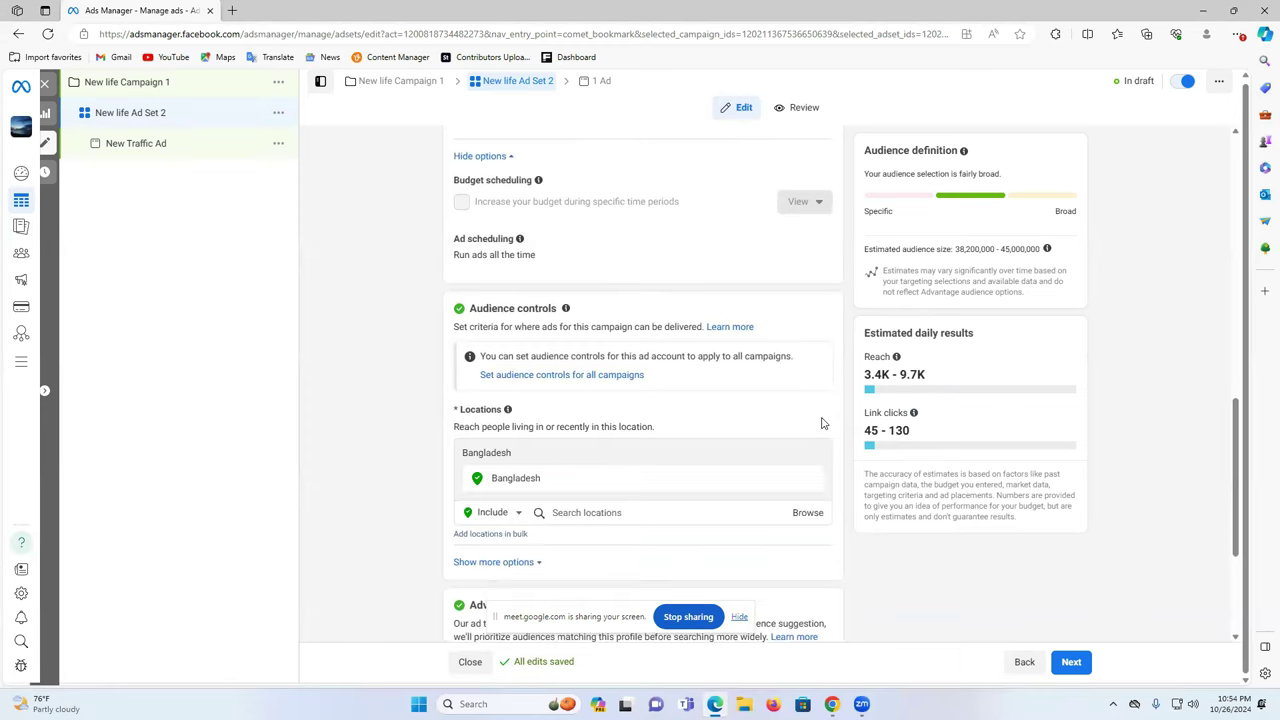
{"action": "scroll", "coordinate": [750, 415], "scroll_direction": "down", "scroll_amount": 3}
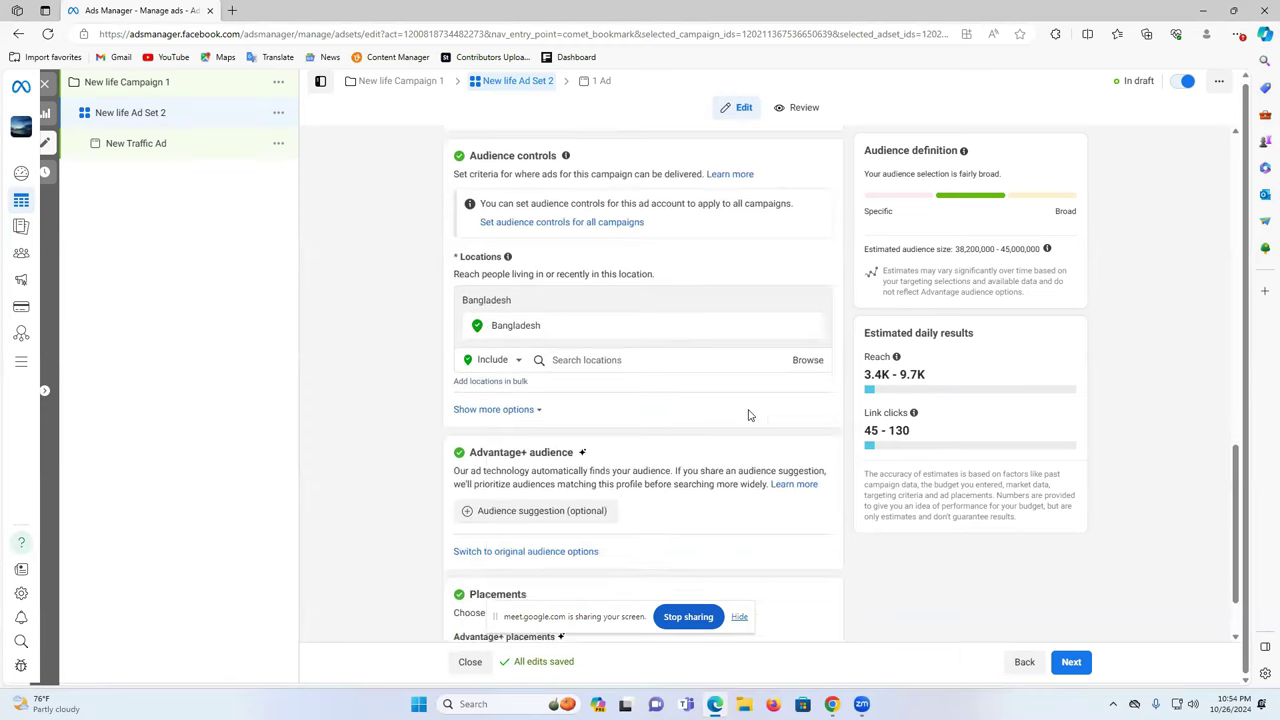
{"action": "left_click", "coordinate": [575, 358]}
{"action": "type", "text": "dhsa"}
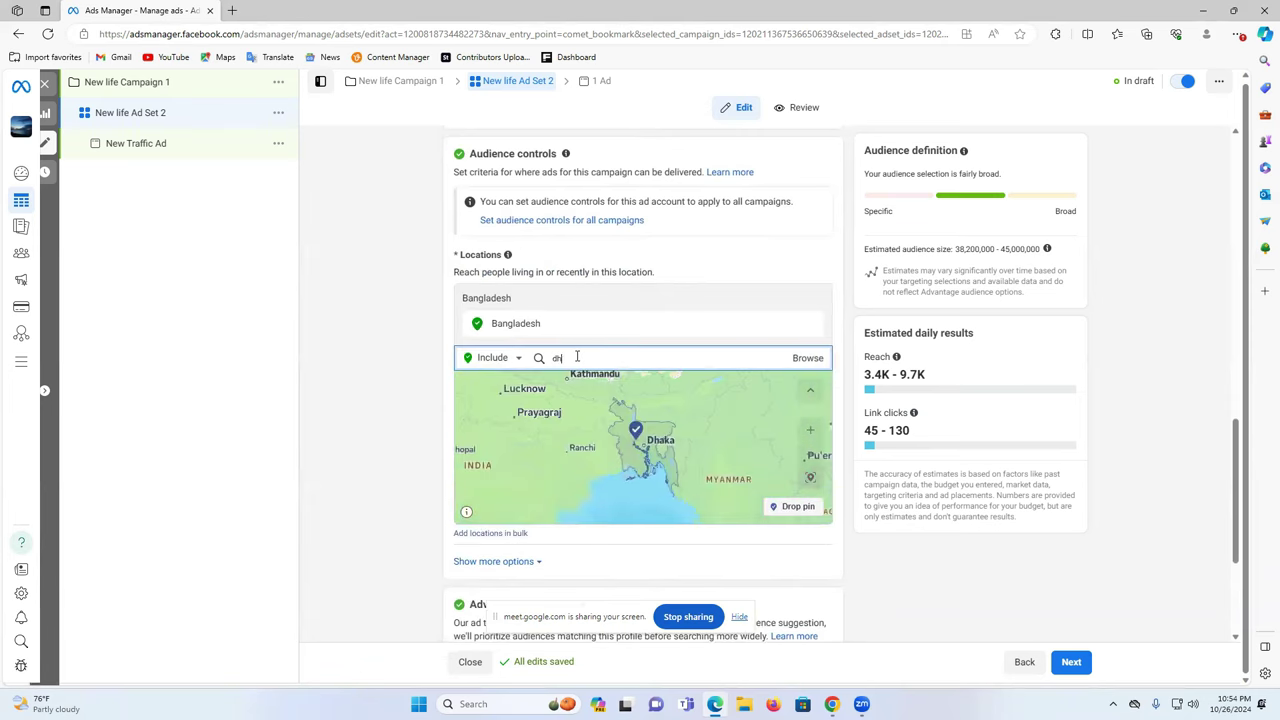
{"action": "key", "text": "BackSpace"}
{"action": "key", "text": "BackSpace"}
{"action": "key", "text": "BackSpace"}
{"action": "key", "text": "BackSpace"}
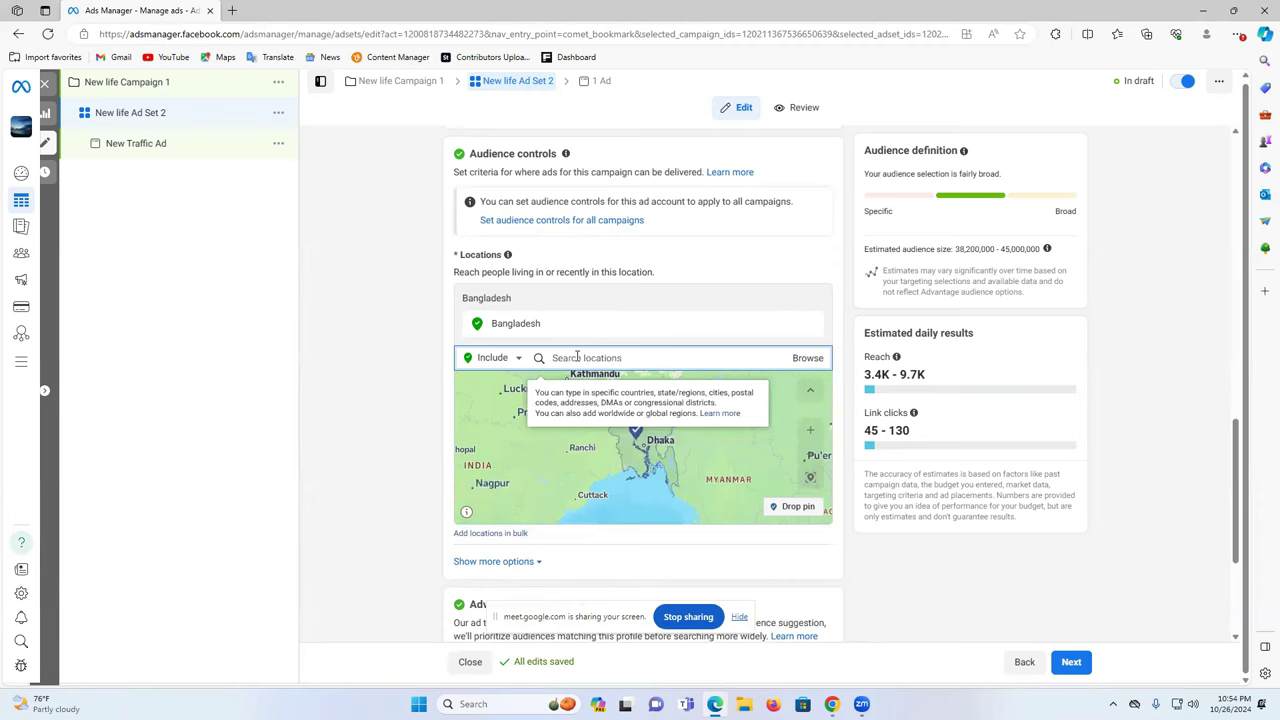
{"action": "type", "text": "dhaka"}
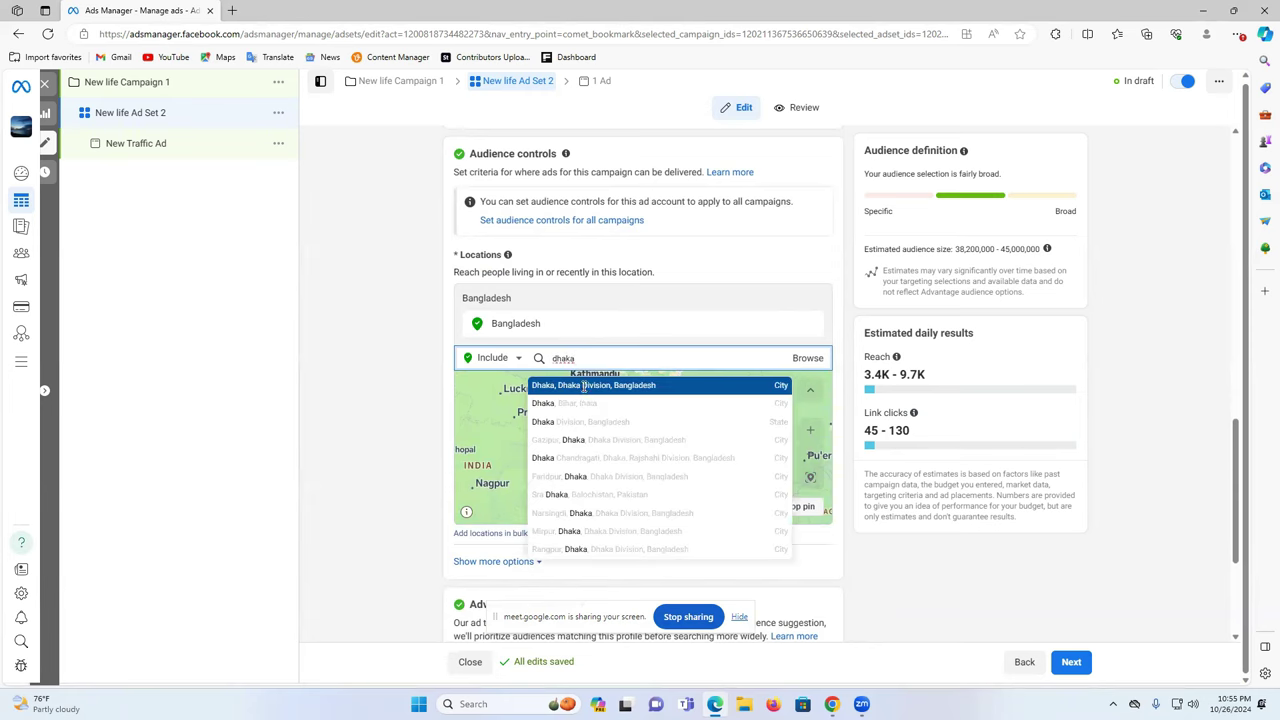
{"action": "left_click", "coordinate": [586, 385]}
- Widen the Dhaka targeting radius from 25 to 50 miles
{"action": "left_click", "coordinate": [616, 323]}
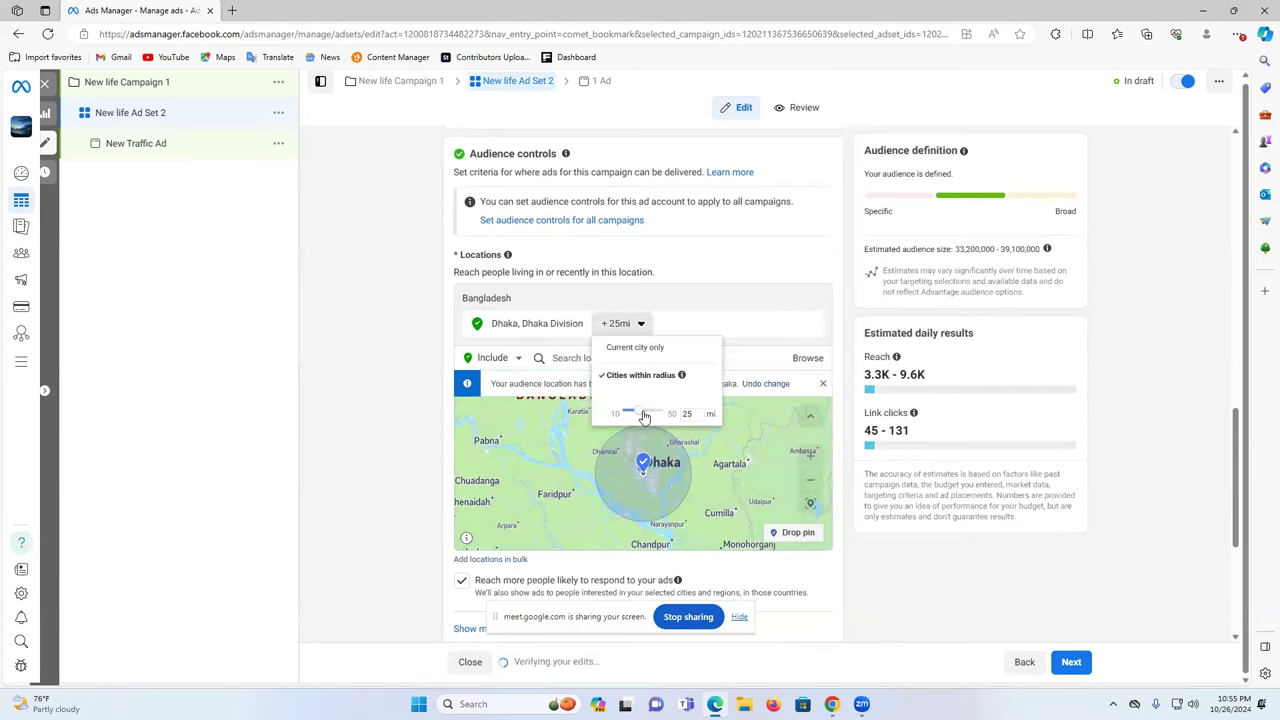
{"action": "left_click_drag", "start_coordinate": [638, 413], "coordinate": [664, 413]}
{"action": "left_click", "coordinate": [1152, 412]}
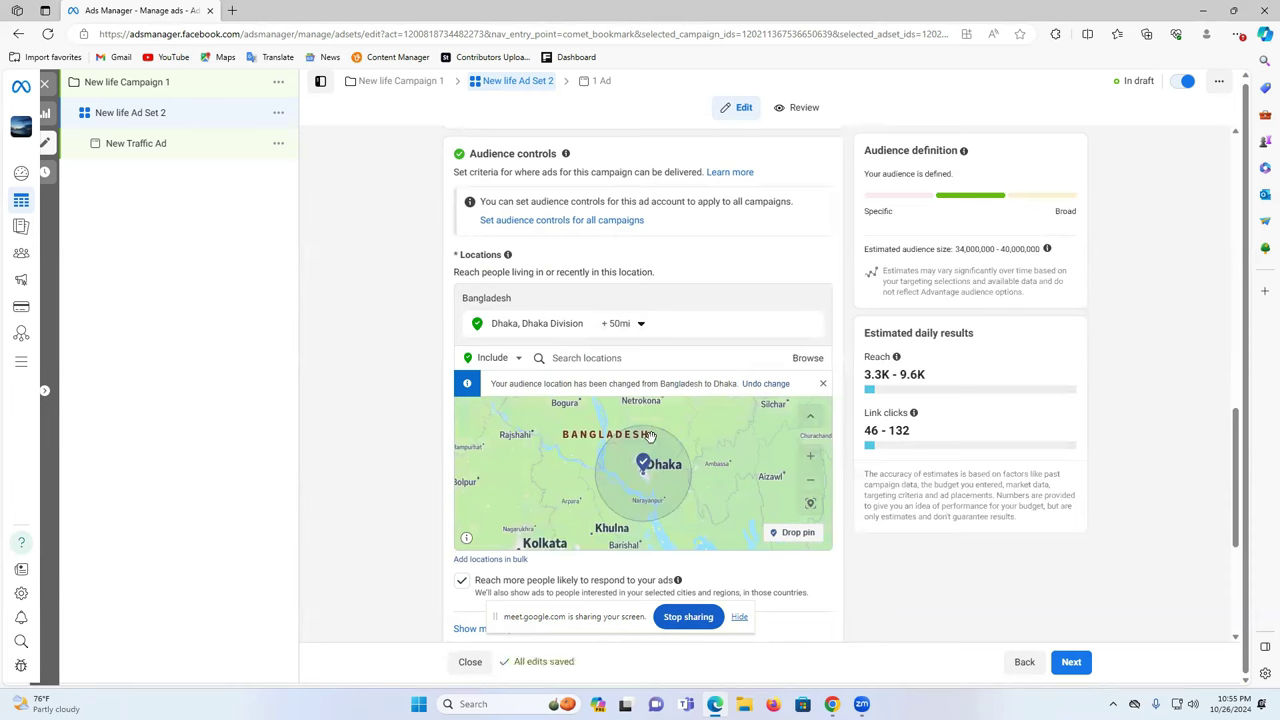
{"action": "scroll", "coordinate": [552, 480], "scroll_direction": "down", "scroll_amount": 2}
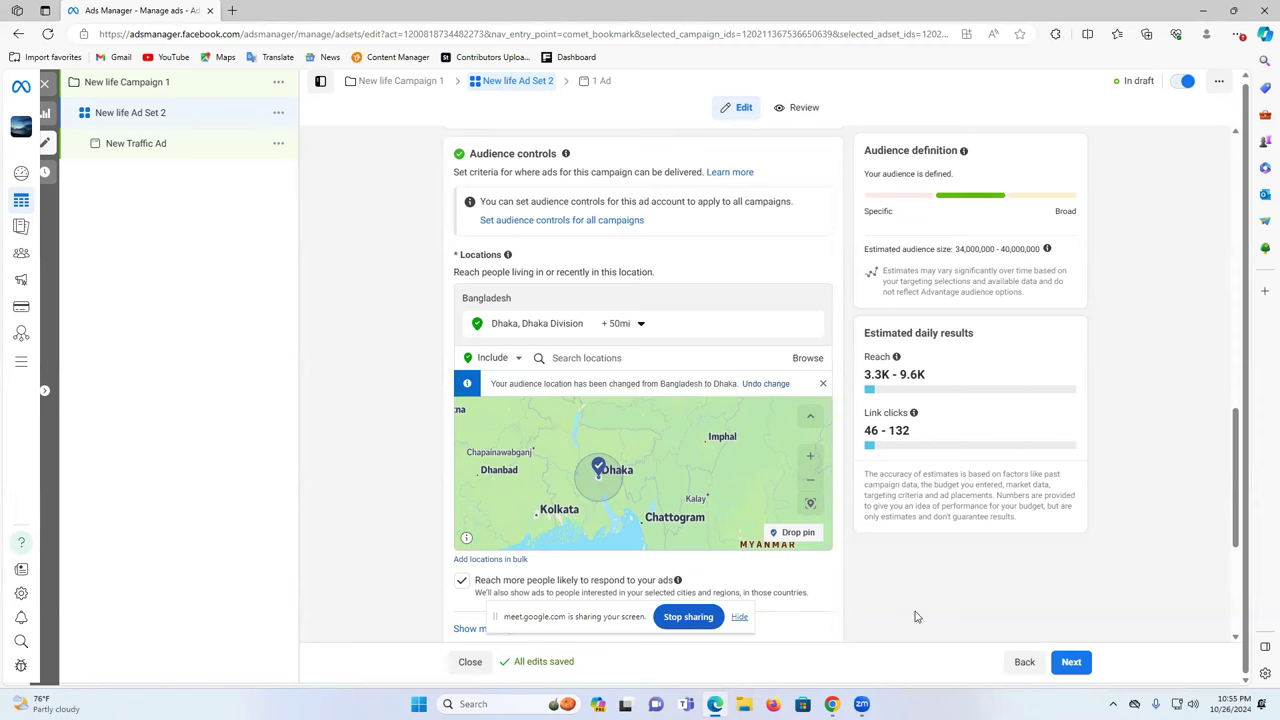
{"action": "scroll", "coordinate": [918, 598], "scroll_direction": "down", "scroll_amount": 2}
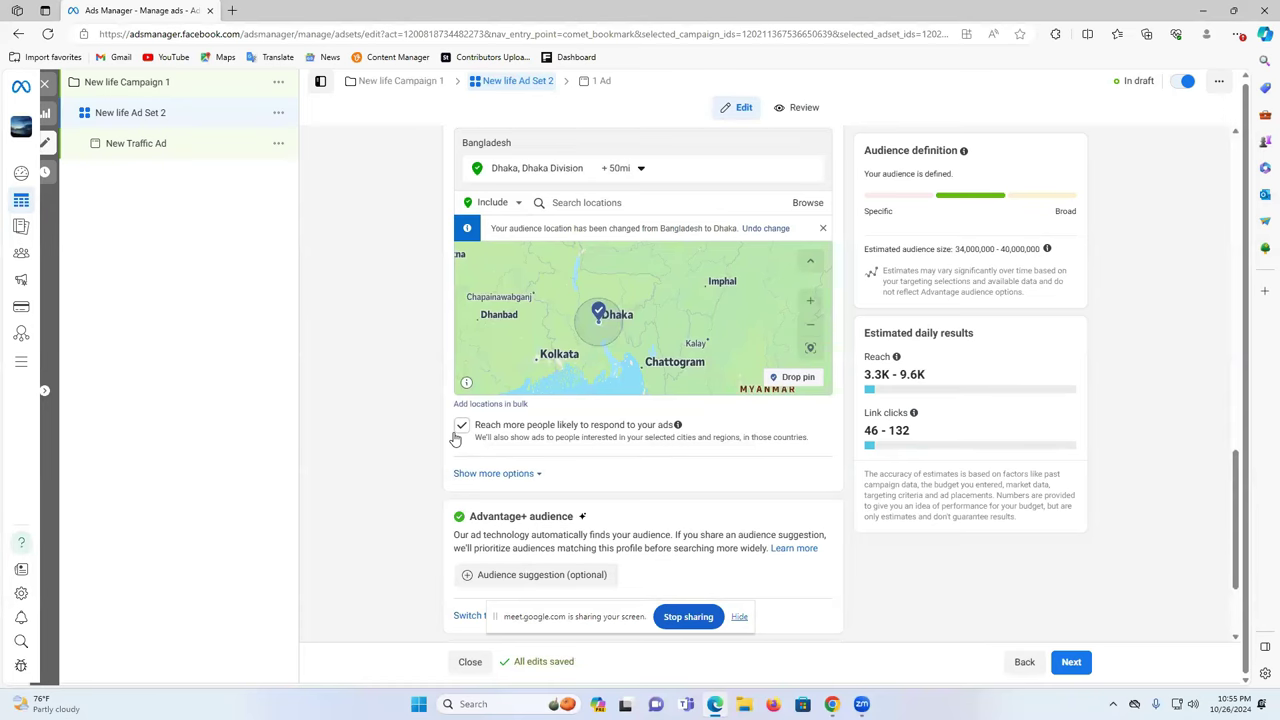
{"action": "scroll", "coordinate": [612, 313], "scroll_direction": "up", "scroll_amount": 1}
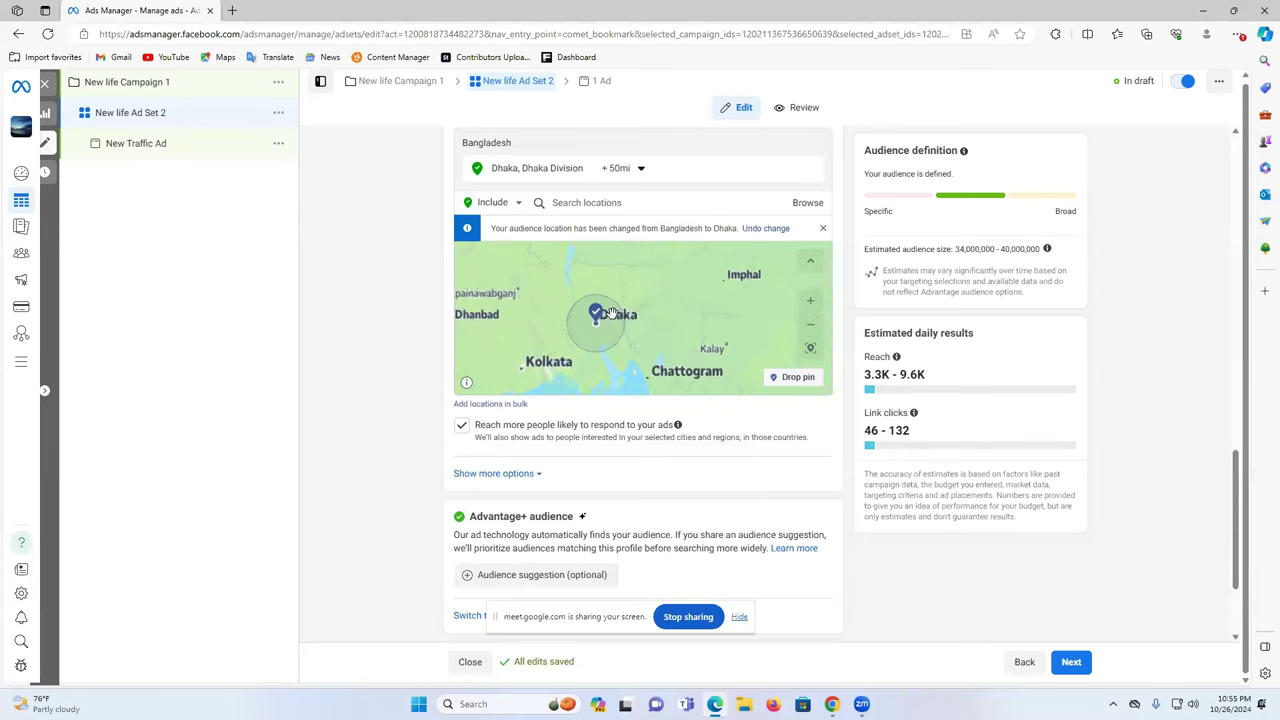
{"action": "scroll", "coordinate": [612, 313], "scroll_direction": "down", "scroll_amount": 1}
{"action": "scroll", "coordinate": [450, 440], "scroll_direction": "down", "scroll_amount": 2}
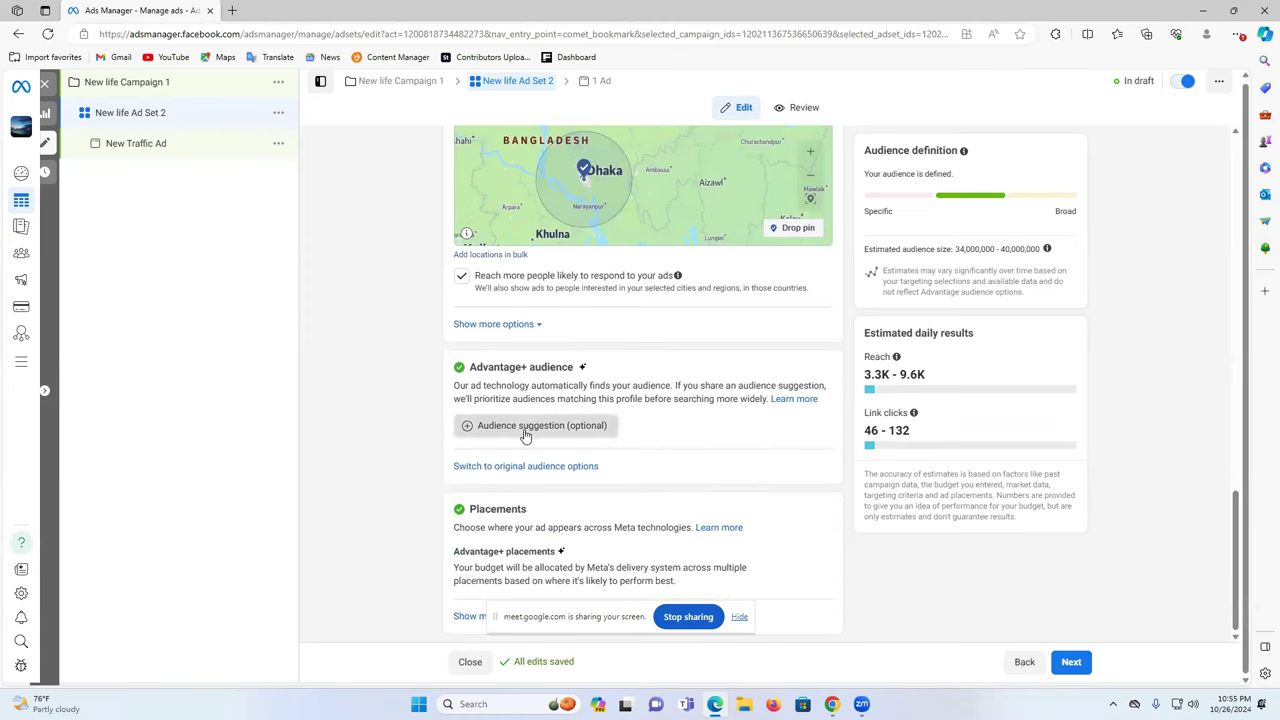
- Set the audience suggestion age range to 18–50
{"action": "left_click", "coordinate": [525, 427]}
{"action": "scroll", "coordinate": [525, 432], "scroll_direction": "down", "scroll_amount": 1}
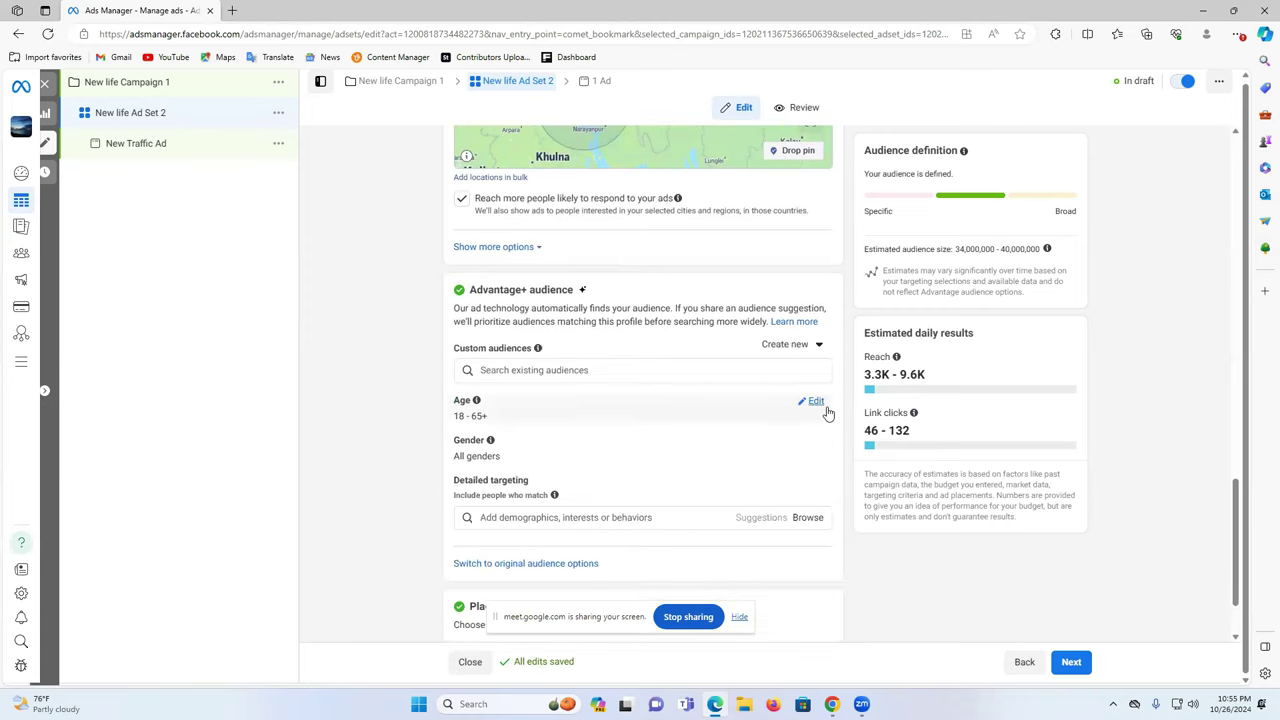
{"action": "left_click", "coordinate": [811, 403]}
{"action": "left_click", "coordinate": [541, 421]}
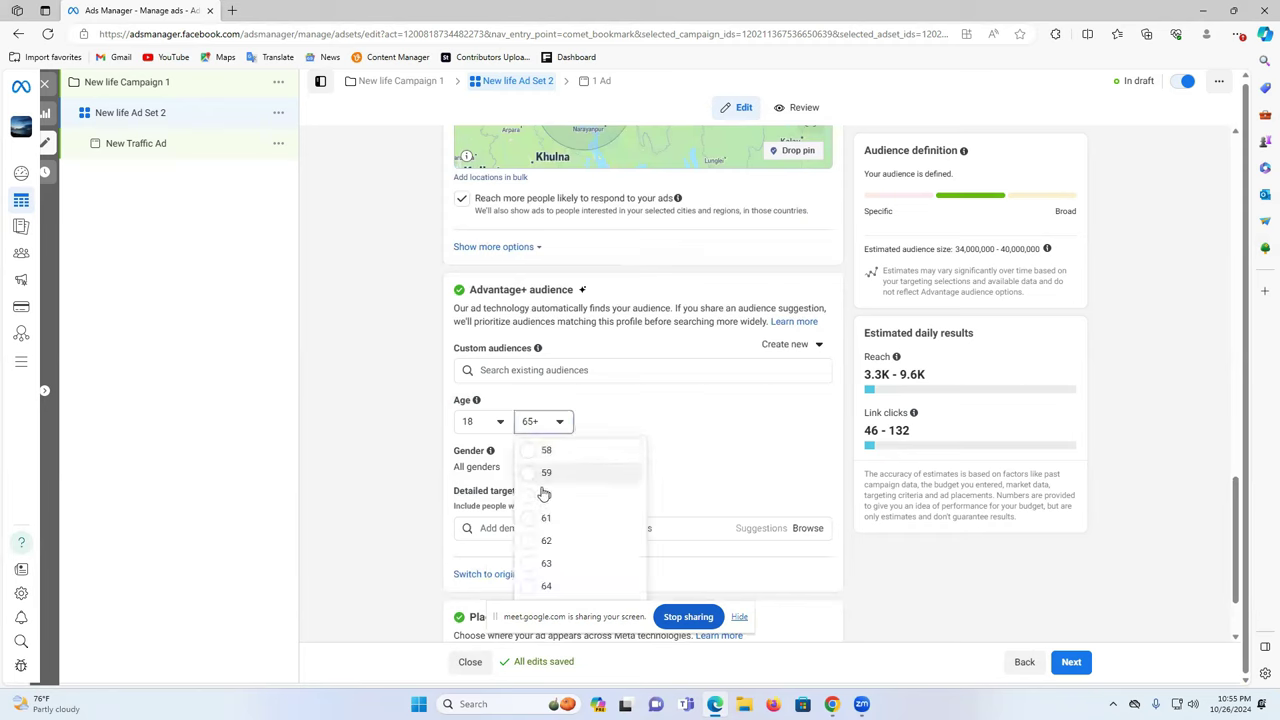
{"action": "scroll", "coordinate": [566, 494], "scroll_direction": "up", "scroll_amount": 3}
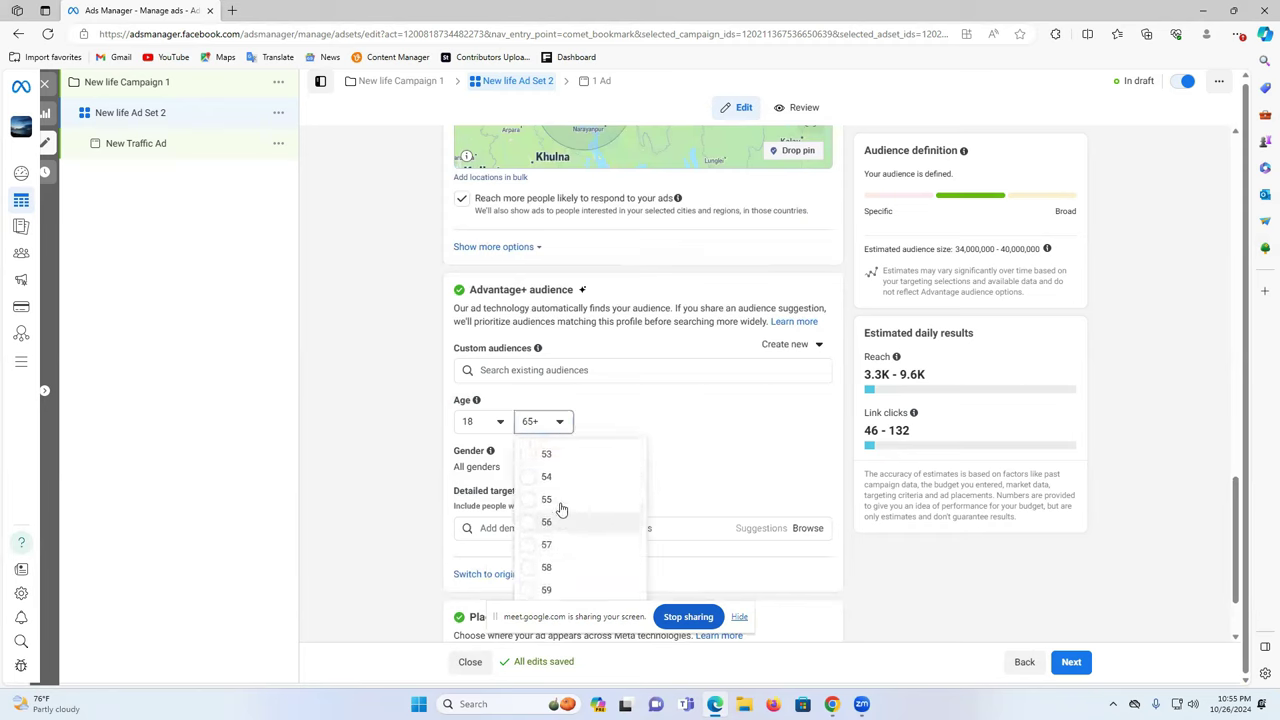
{"action": "left_click", "coordinate": [547, 458]}
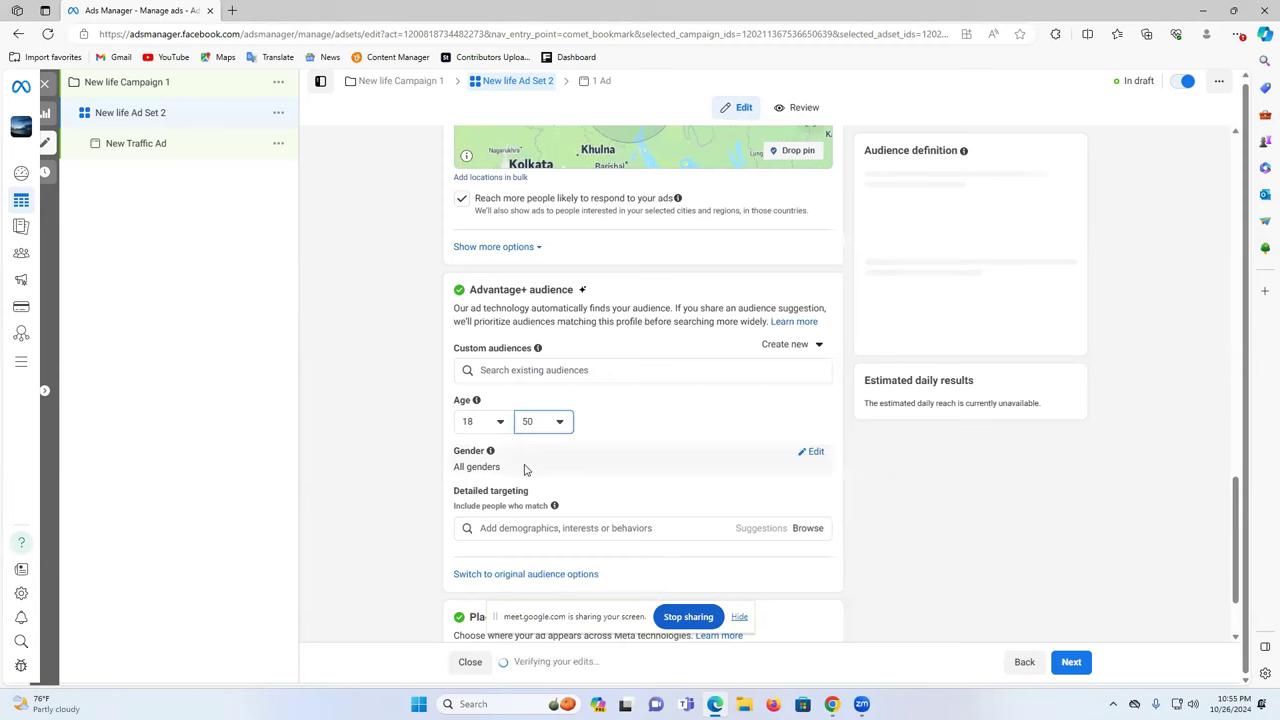
- Keep all genders and start adding detailed targeting interests
{"action": "left_click", "coordinate": [812, 453]}
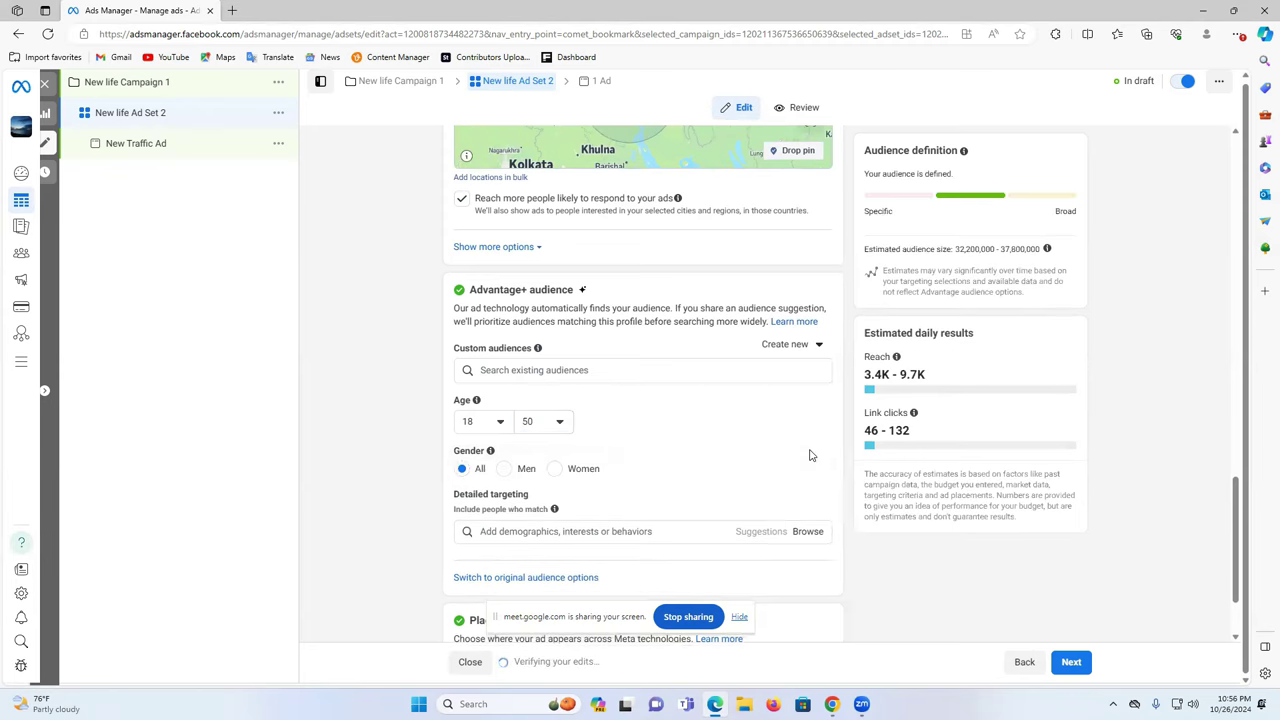
{"action": "scroll", "coordinate": [600, 470], "scroll_direction": "down", "scroll_amount": 1}
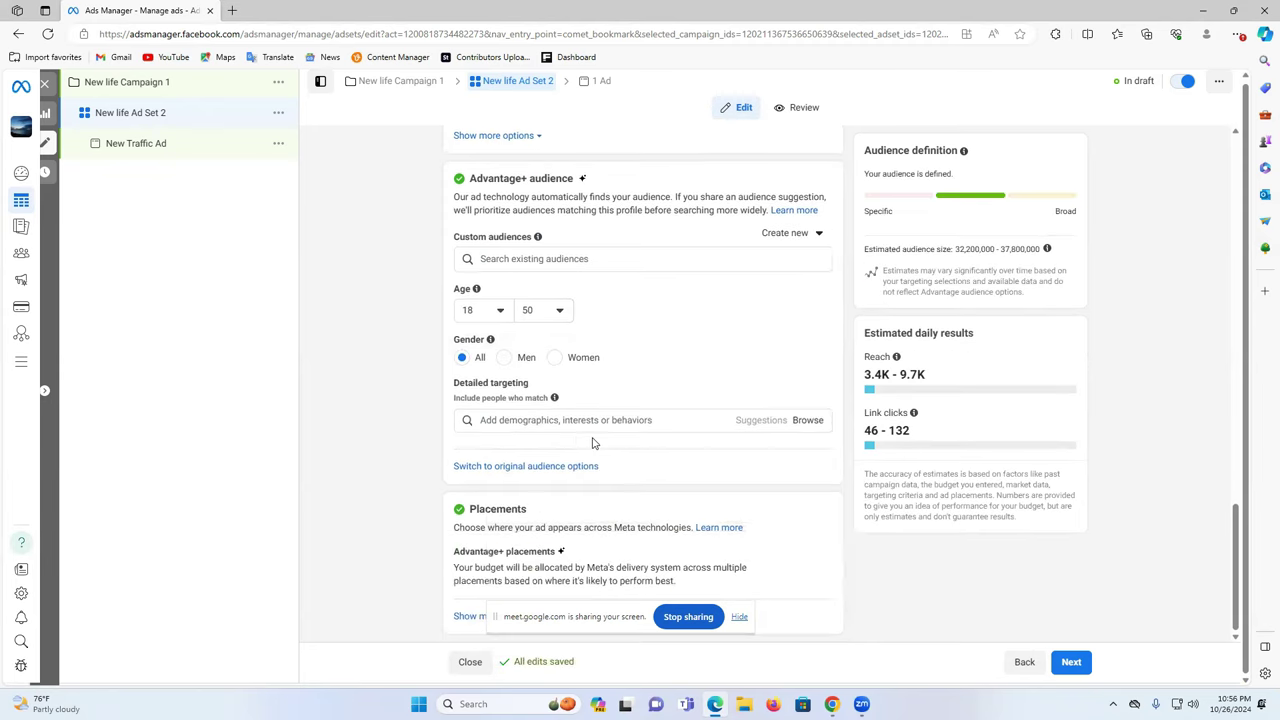
{"action": "left_click", "coordinate": [566, 420]}
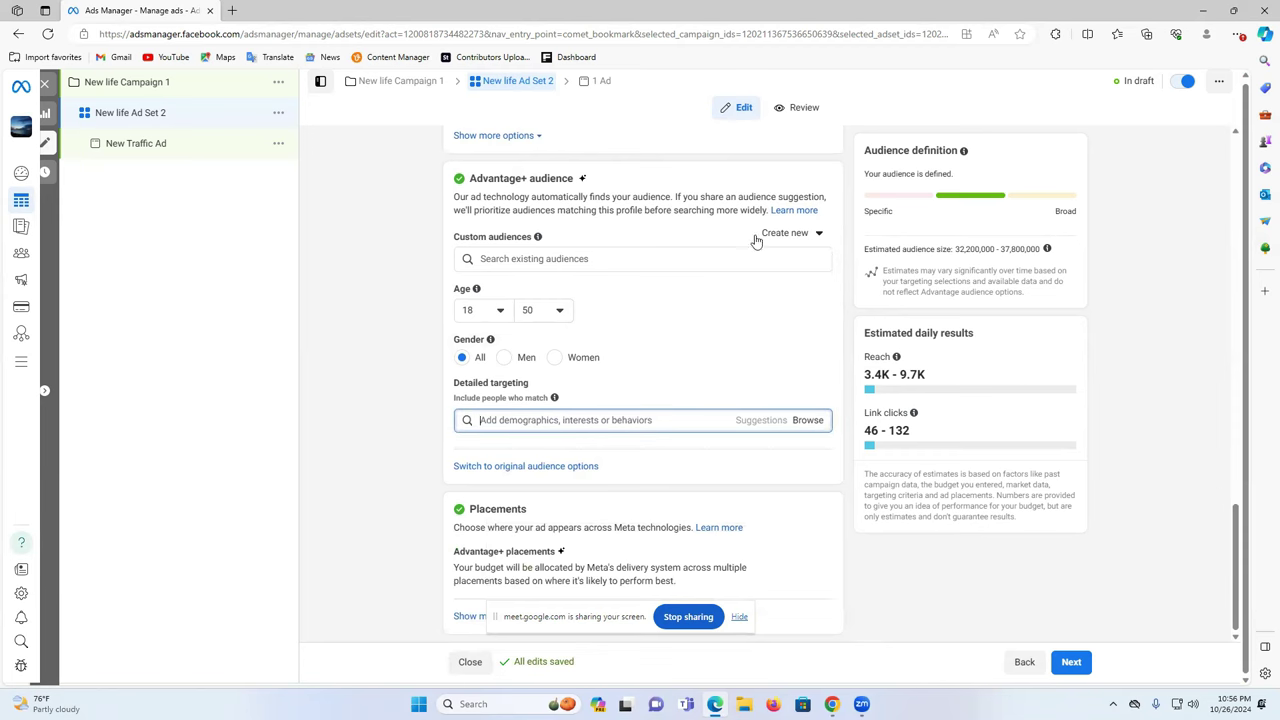
{"action": "scroll", "coordinate": [786, 321], "scroll_direction": "up", "scroll_amount": 5}
{"action": "scroll", "coordinate": [782, 324], "scroll_direction": "up", "scroll_amount": 10}
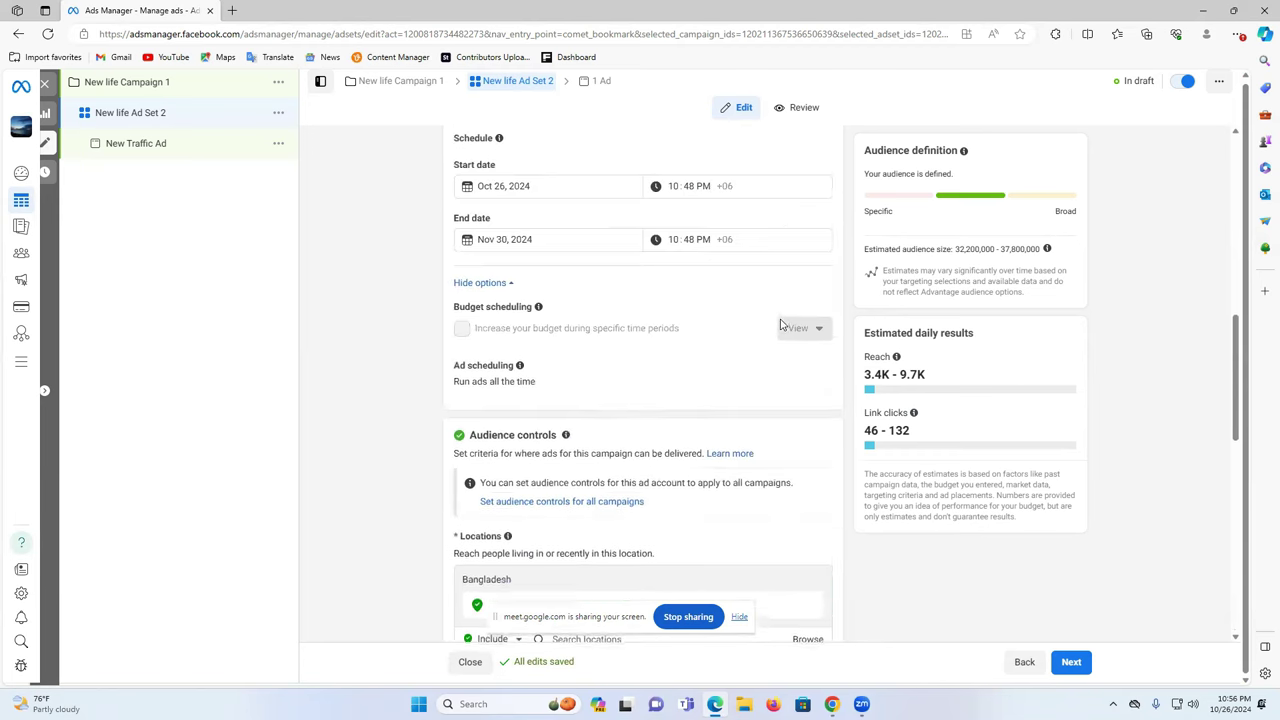
{"action": "scroll", "coordinate": [782, 324], "scroll_direction": "down", "scroll_amount": 2}
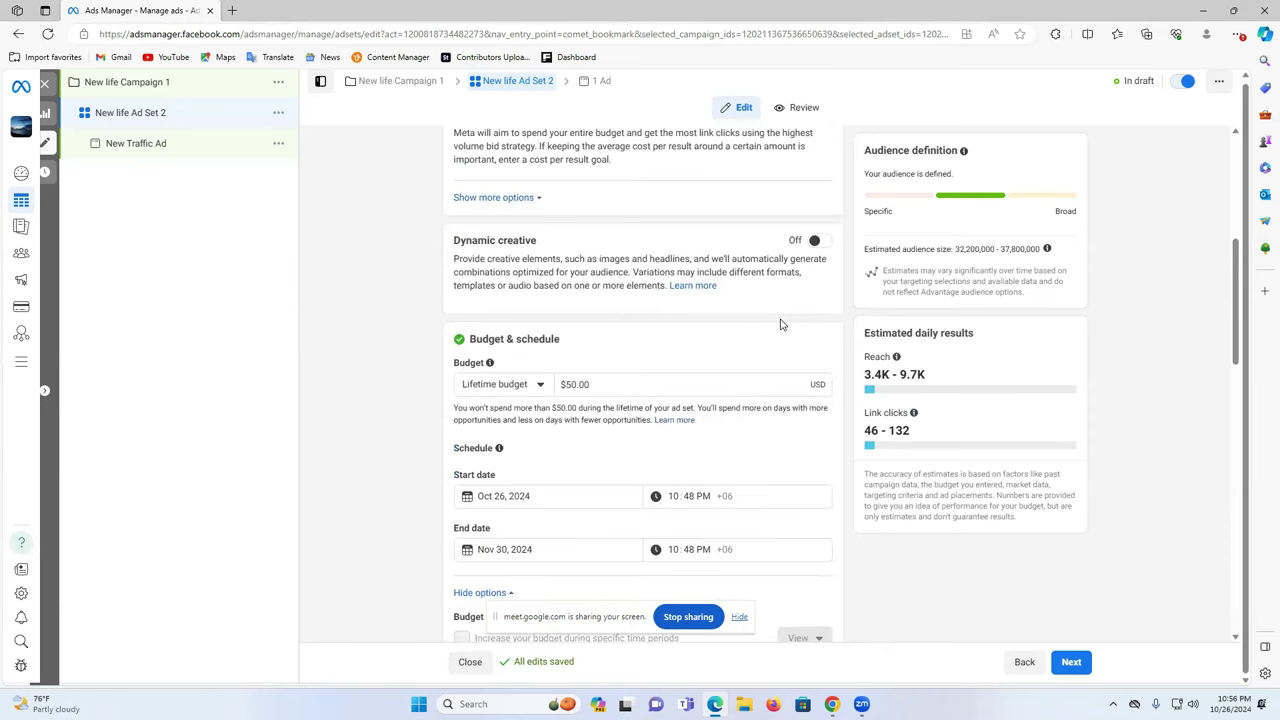
{"action": "scroll", "coordinate": [782, 324], "scroll_direction": "down", "scroll_amount": 5}
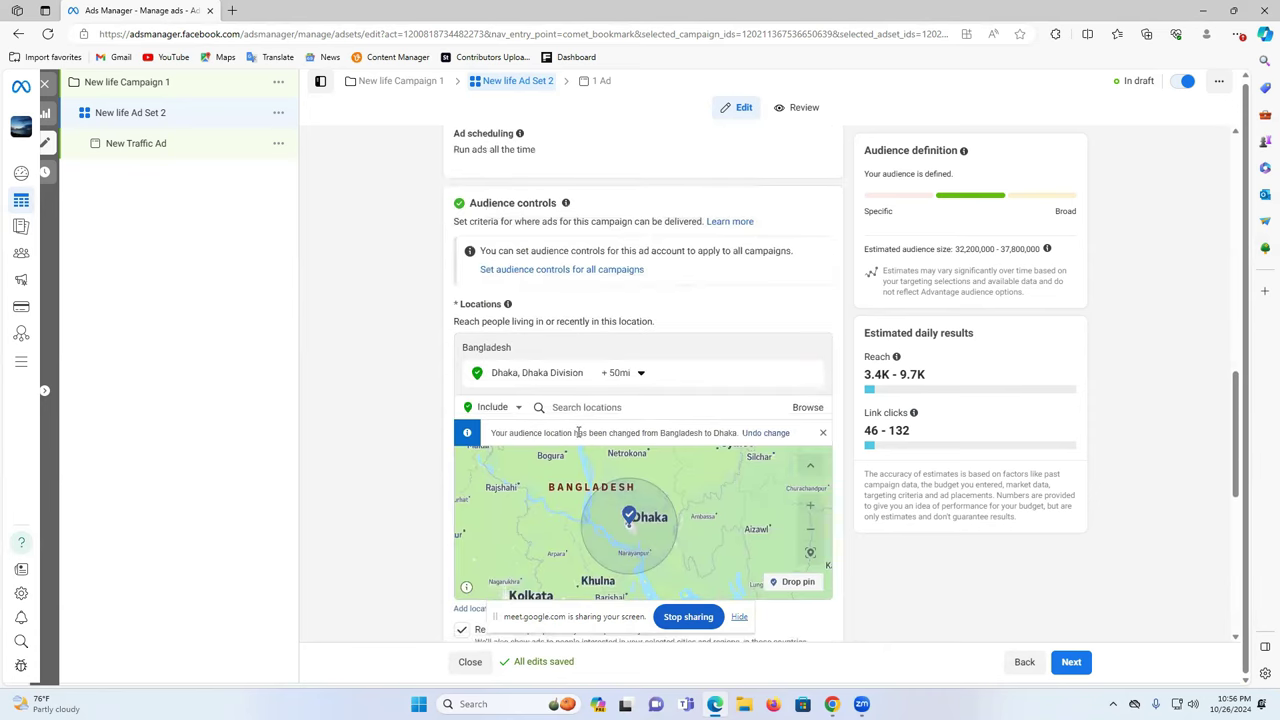
{"action": "scroll", "coordinate": [578, 432], "scroll_direction": "down", "scroll_amount": 3}
{"action": "left_click", "coordinate": [552, 488]}
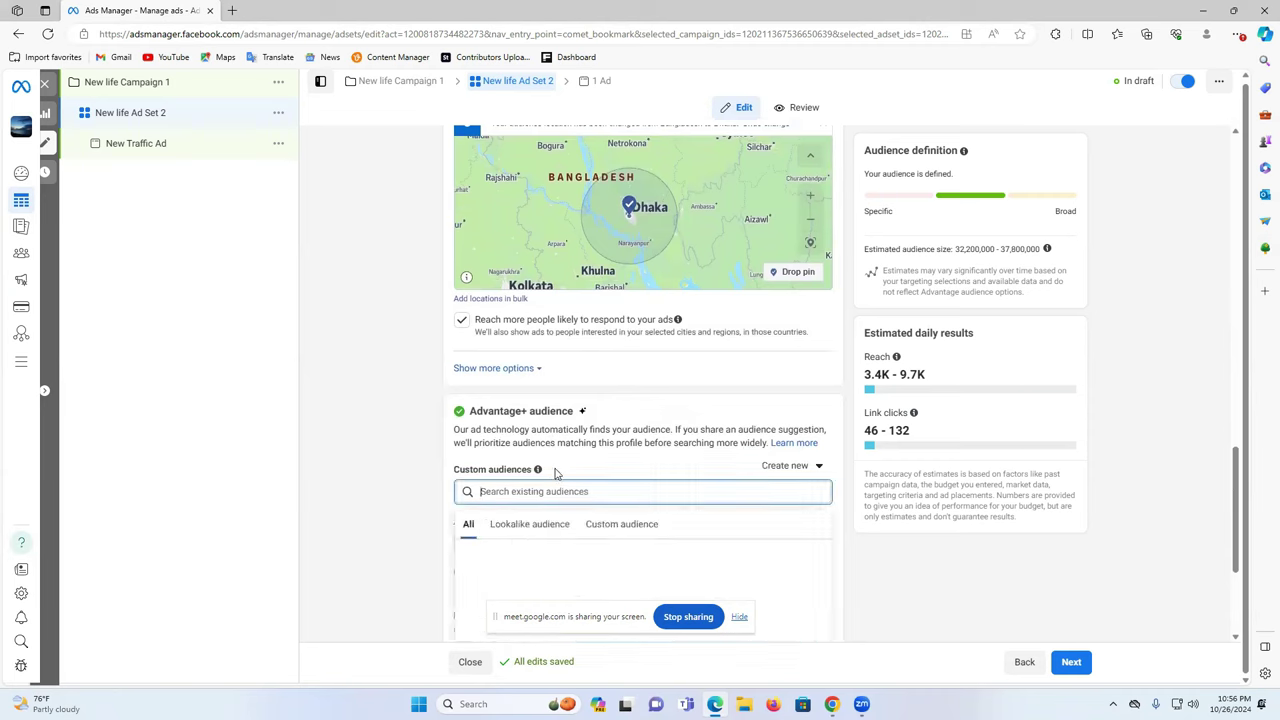
{"action": "type", "text": "onlin"}
{"action": "type", "text": "b"}
{"action": "type", "text": "uy"}
{"action": "key", "text": "BackSpace"}
{"action": "key", "text": "BackSpace"}
{"action": "key", "text": "BackSpace"}
{"action": "key", "text": "BackSpace"}
{"action": "key", "text": "BackSpace"}
{"action": "key", "text": "BackSpace"}
{"action": "key", "text": "BackSpace"}
{"action": "key", "text": "BackSpace"}
{"action": "type", "text": "buy online product"}
{"action": "key", "text": "ctrl+a"}
{"action": "key", "text": "BackSpace"}
{"action": "type", "text": "online "}
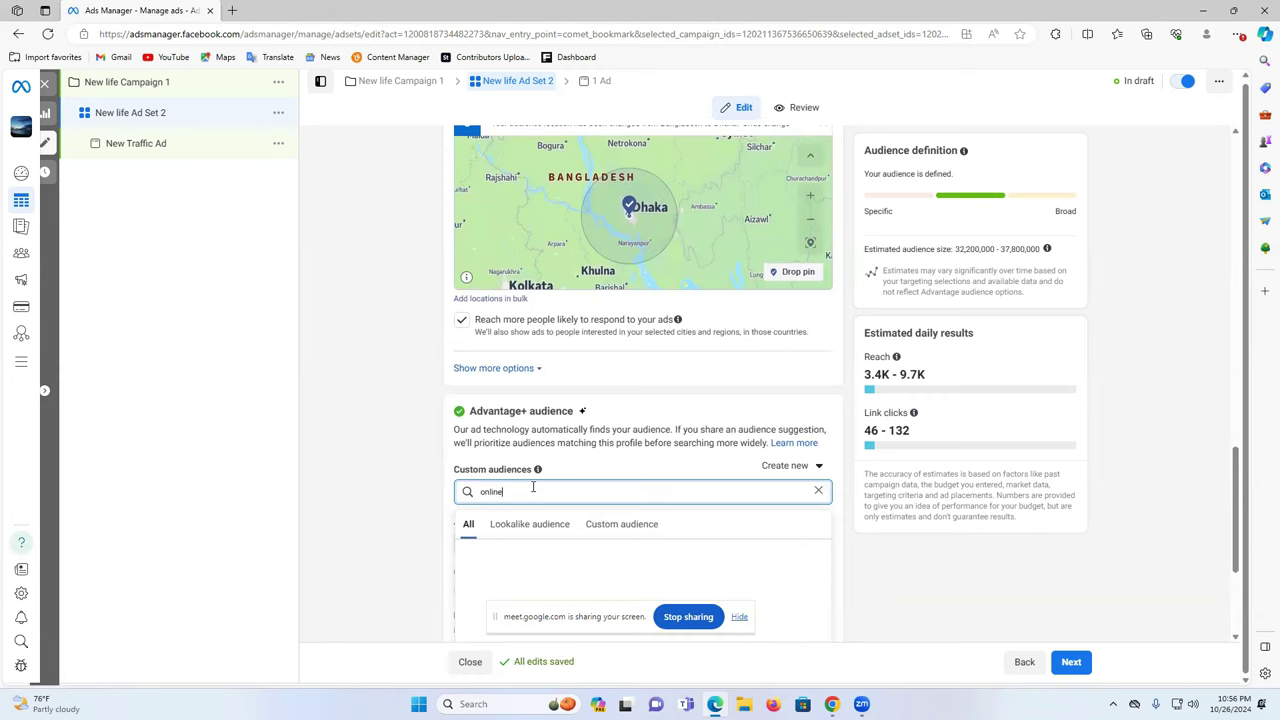
{"action": "type", "text": "shoping"}
{"action": "right_click", "coordinate": [522, 503]}
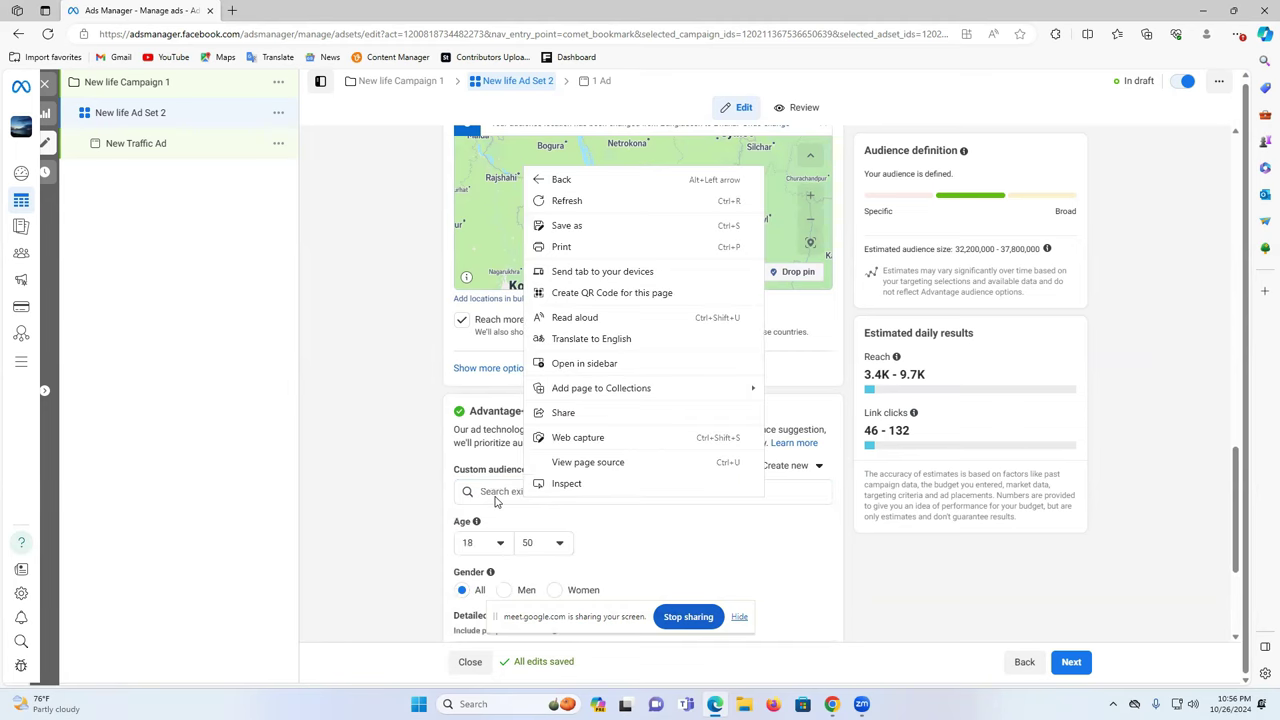
{"action": "scroll", "coordinate": [520, 480], "scroll_direction": "down", "scroll_amount": 2}
{"action": "left_click", "coordinate": [549, 259]}
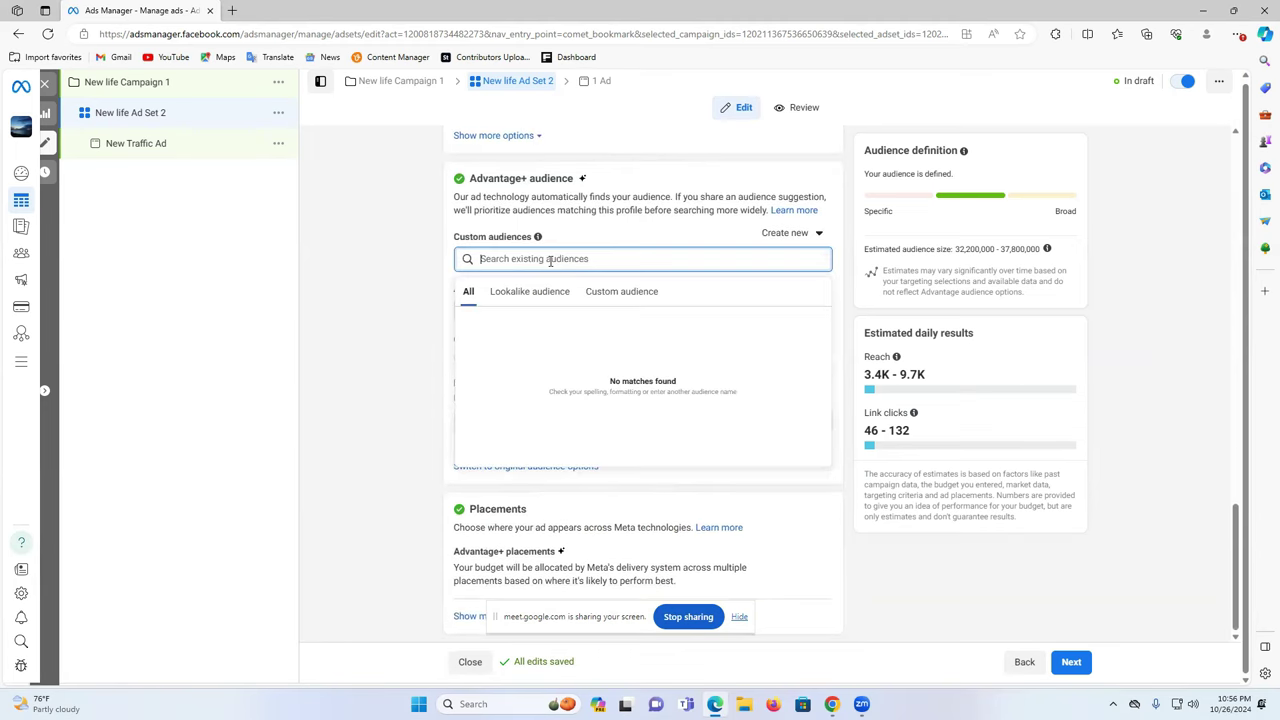
{"action": "triple_click", "coordinate": [458, 241]}
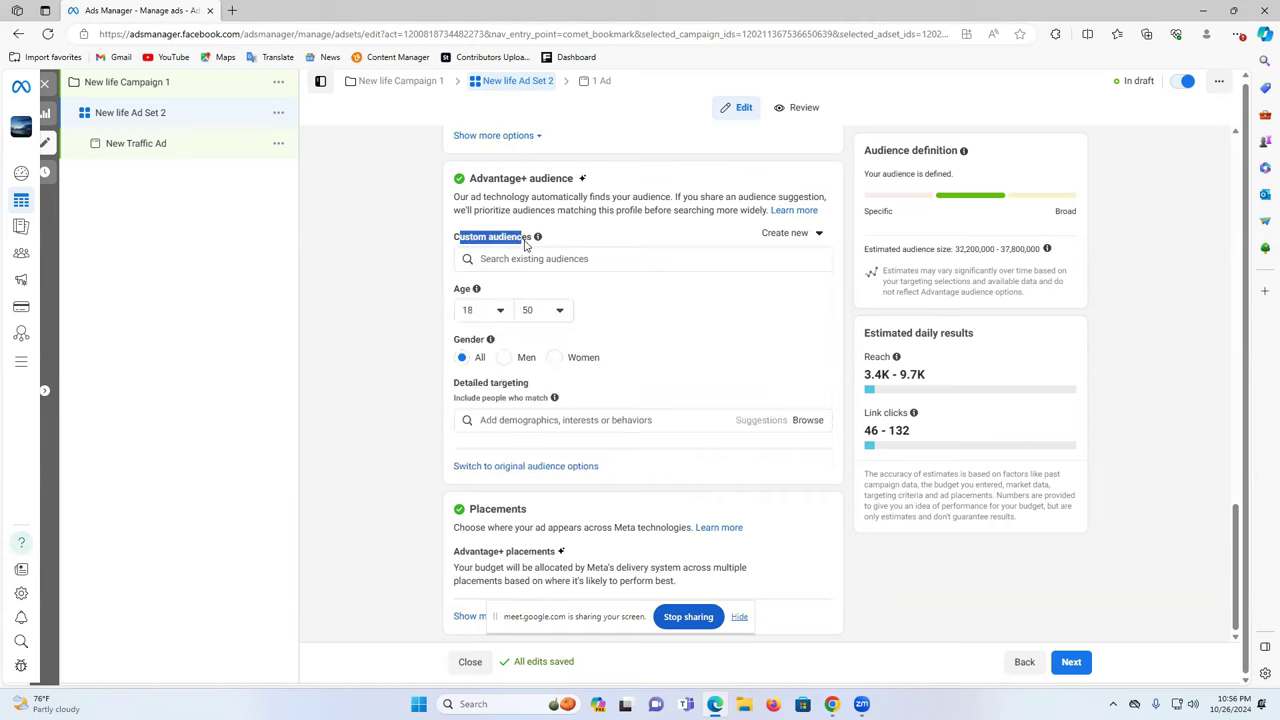
{"action": "key", "text": "ctrl+a"}
{"action": "left_click", "coordinate": [476, 245]}
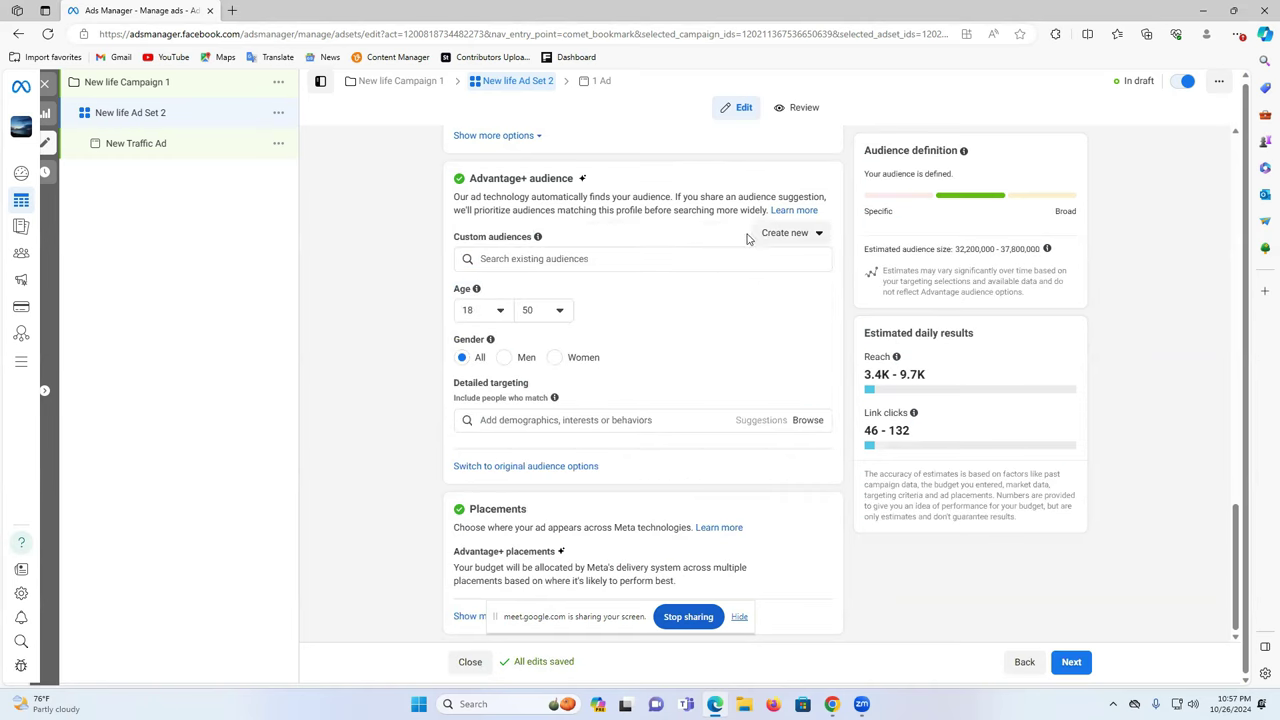
{"action": "left_click", "coordinate": [778, 236]}
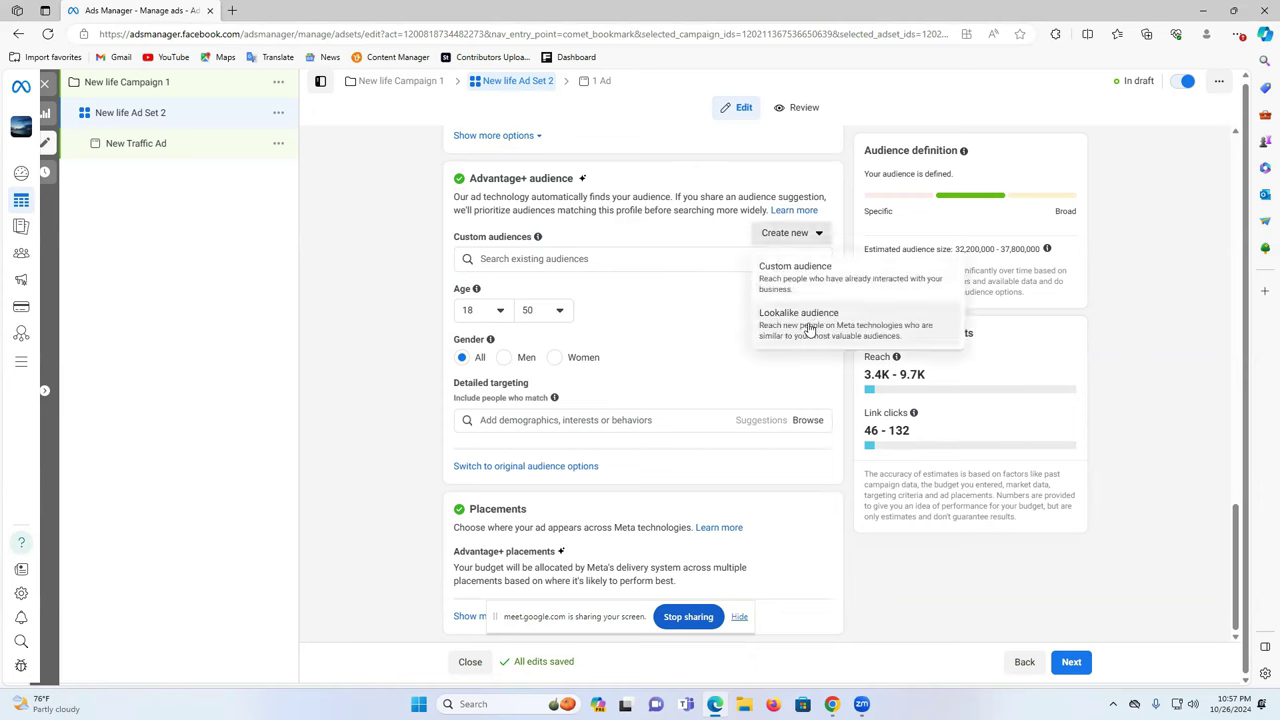
{"action": "left_click", "coordinate": [414, 327]}
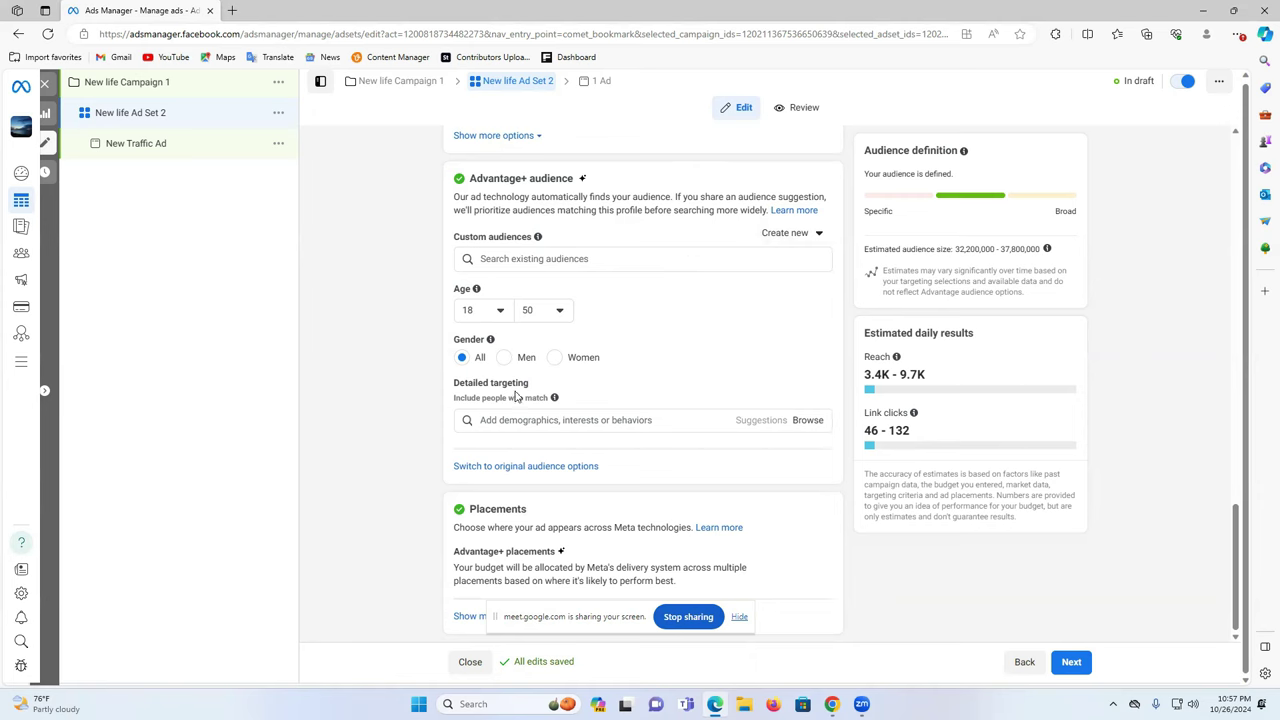
{"action": "left_click", "coordinate": [517, 421]}
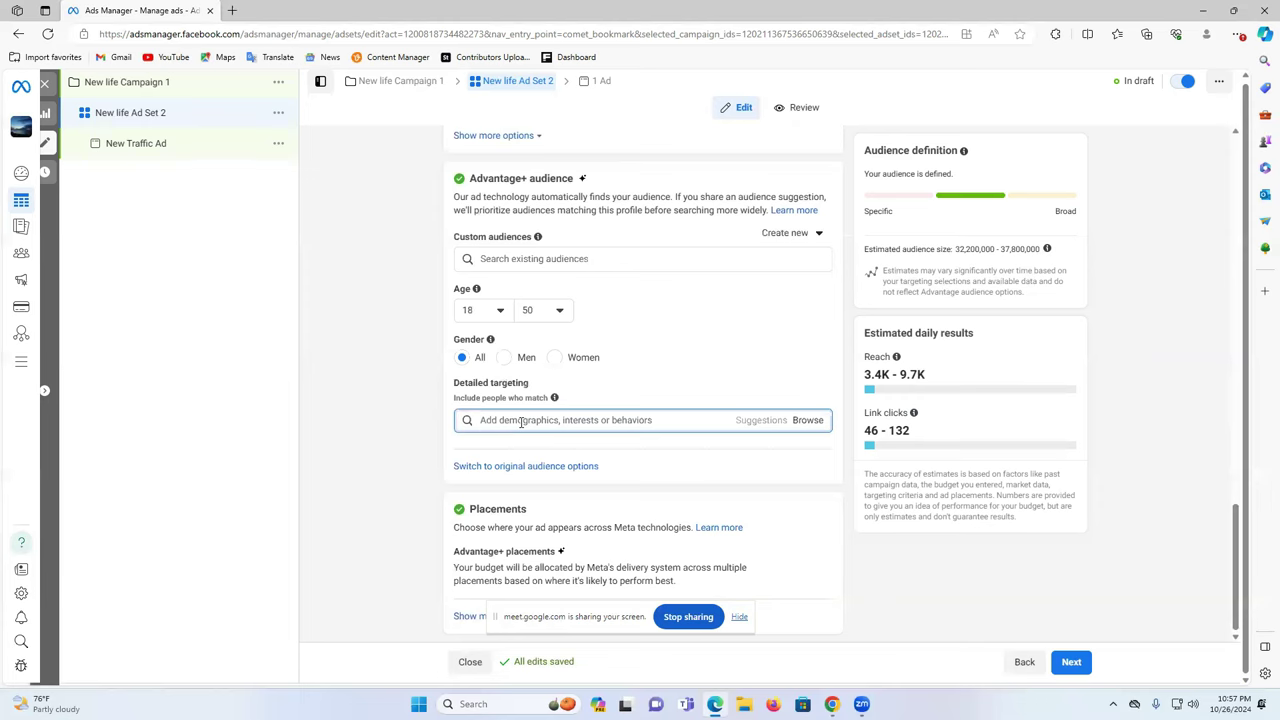
- Add Online shopping (retail) to detailed targeting, then fix the misspelled Daraz search with a spelling suggestion
{"action": "type", "text": "o"}
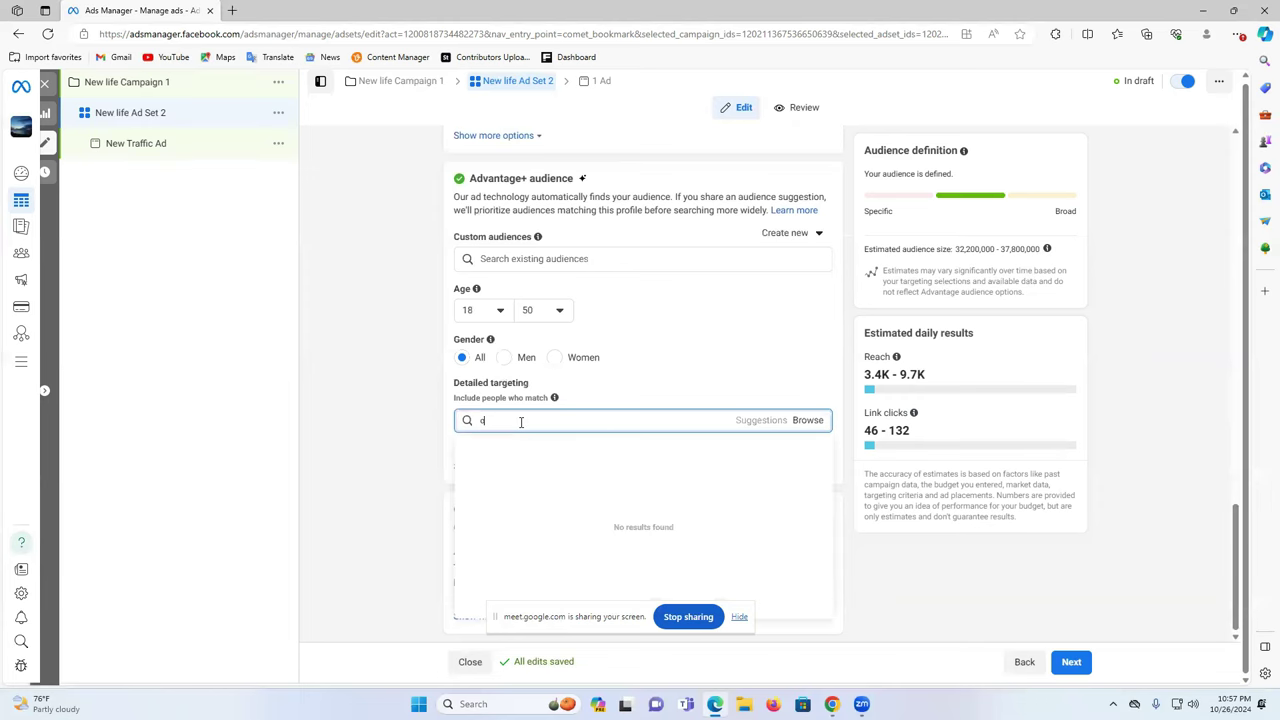
{"action": "type", "text": "nline sho"}
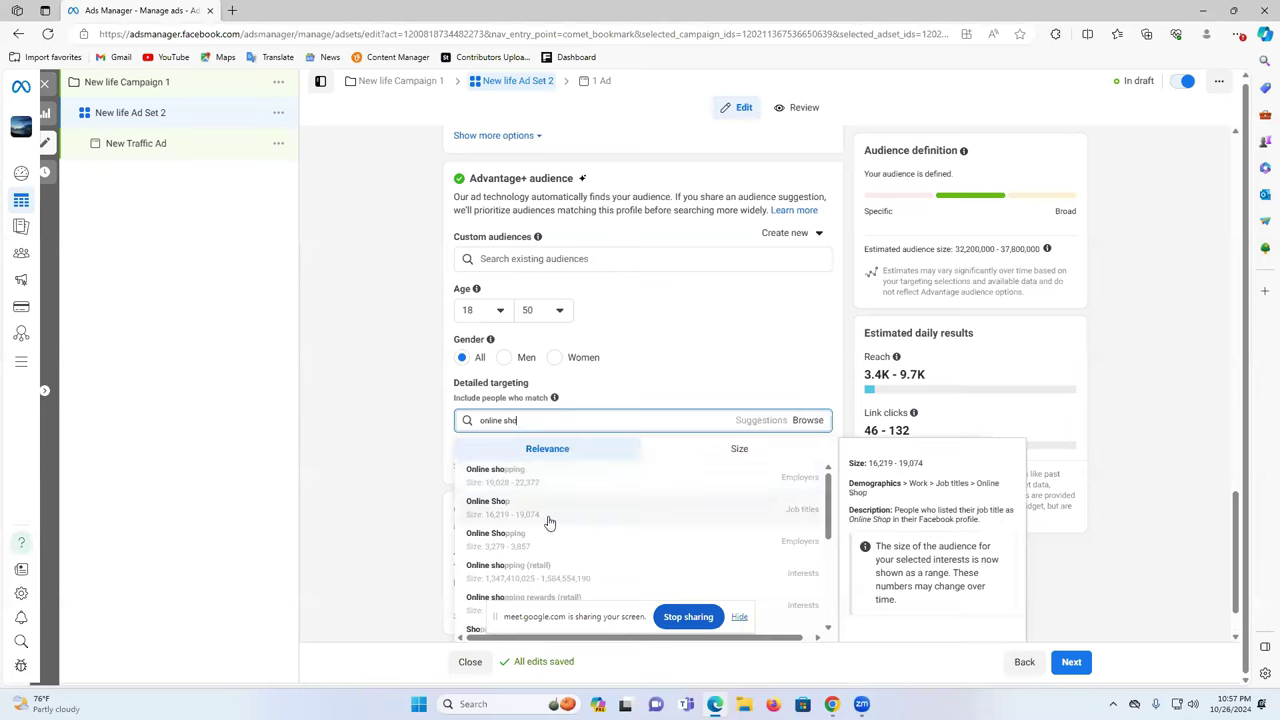
{"action": "left_click", "coordinate": [561, 572]}
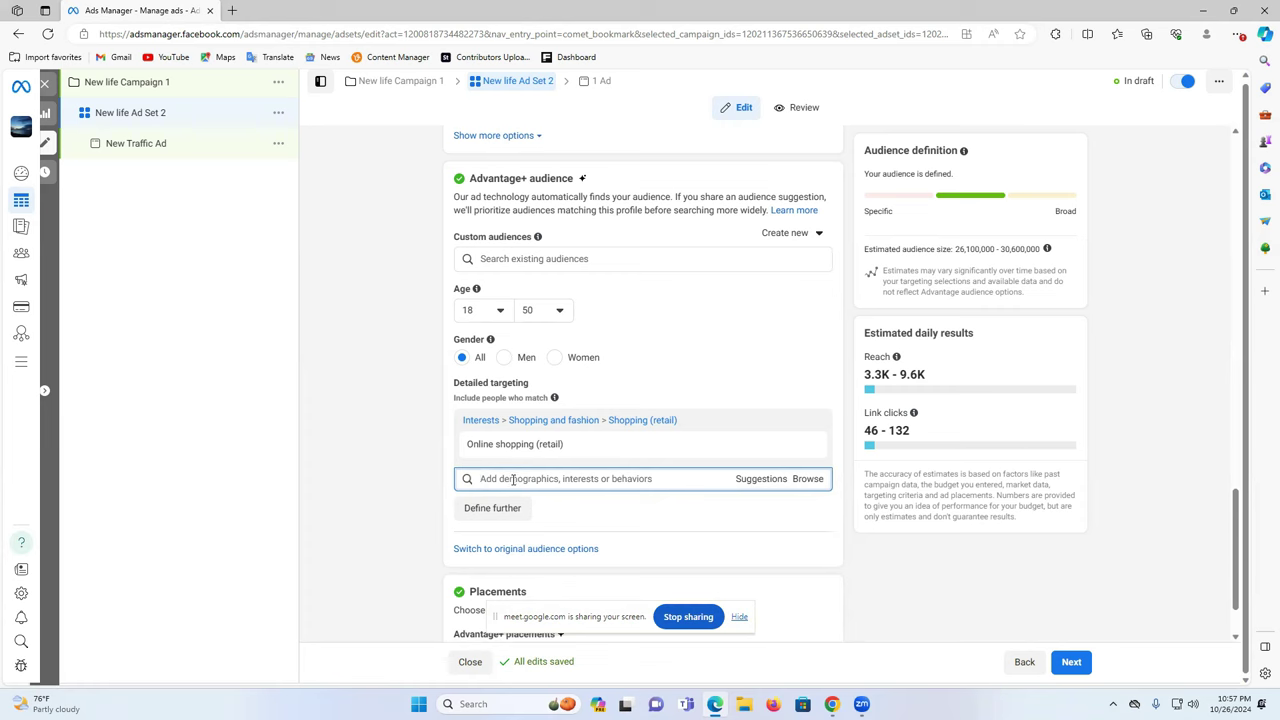
{"action": "type", "text": "draz"}
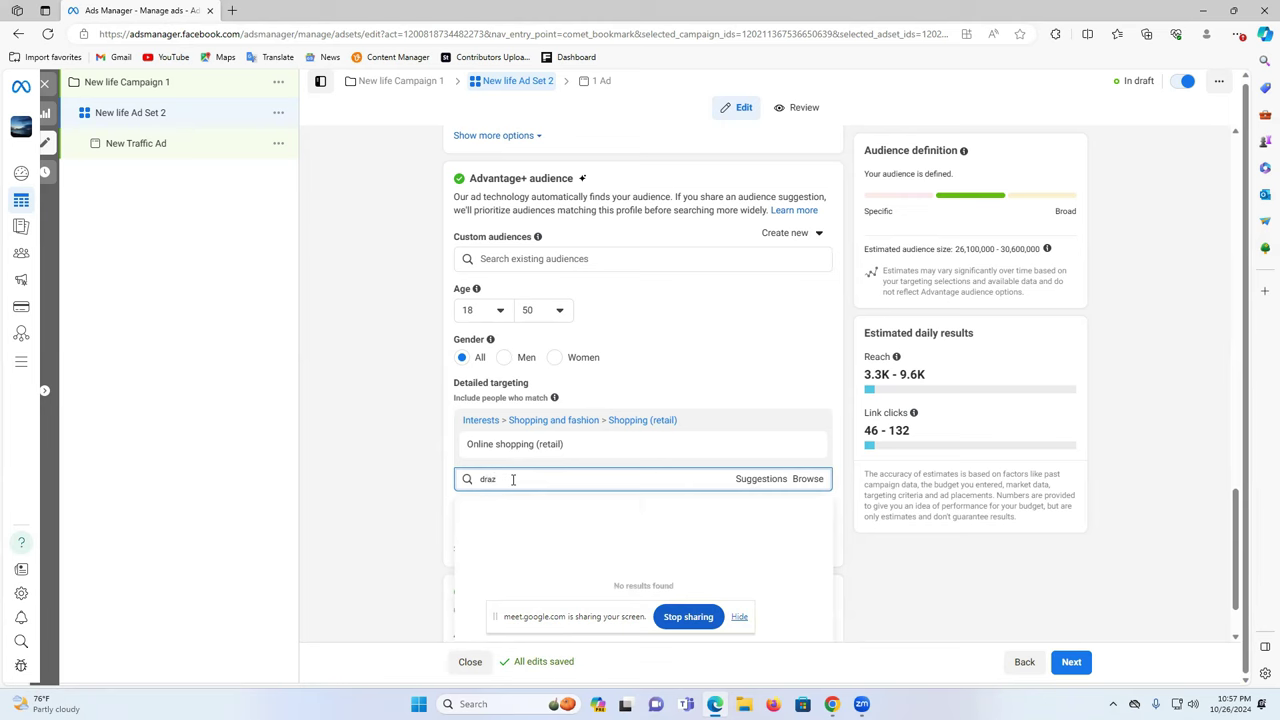
{"action": "key", "text": "BackSpace"}
{"action": "key", "text": "BackSpace"}
{"action": "key", "text": "BackSpace"}
{"action": "right_click", "coordinate": [517, 478]}
{"action": "mouse_move", "coordinate": [495, 491]}
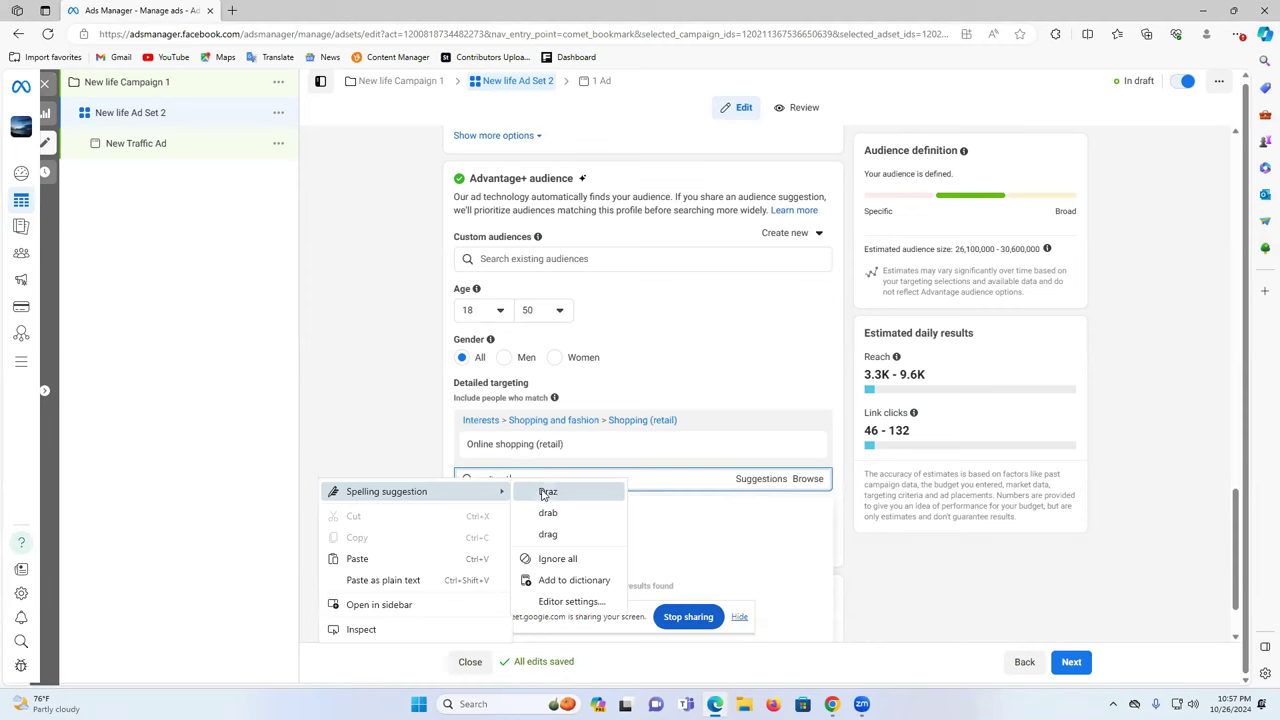
{"action": "left_click", "coordinate": [547, 492]}
- Check Daraz's spelling with a Bing search for 'daraz app' in a new Edge tab
{"action": "left_click", "coordinate": [231, 10]}
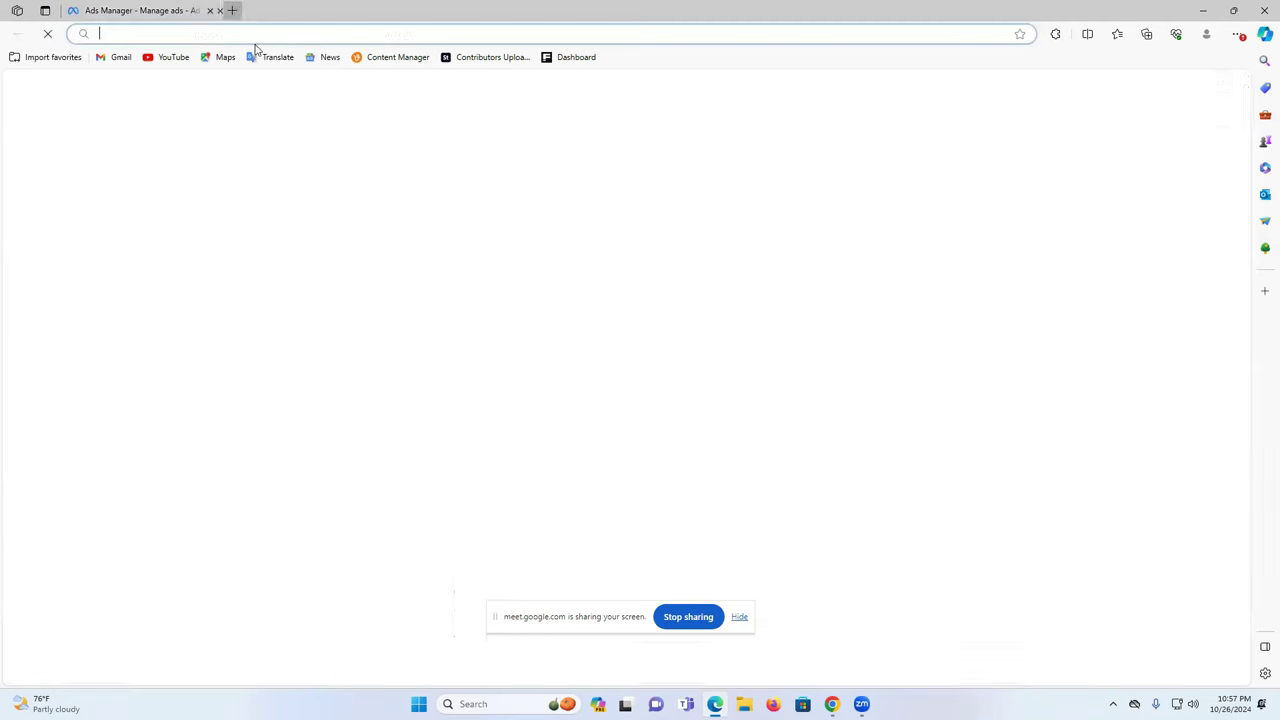
{"action": "type", "text": "draz"}
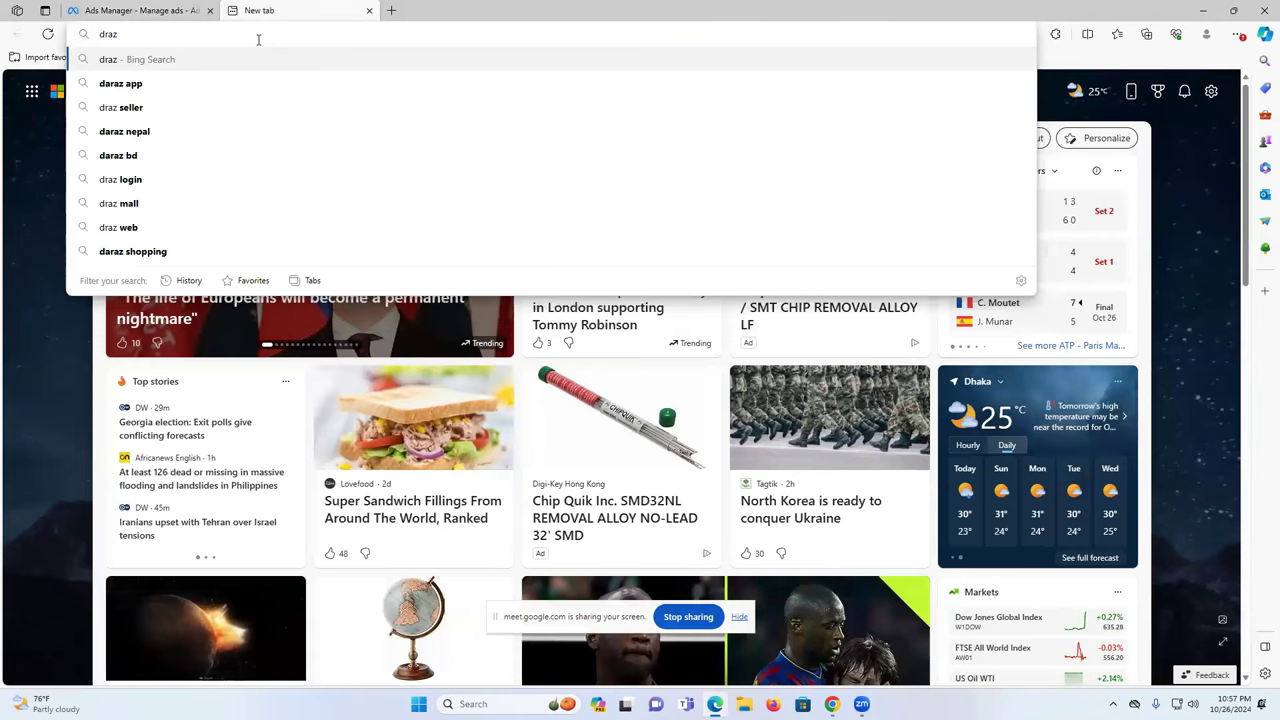
{"action": "left_click", "coordinate": [251, 84]}
{"action": "double_click", "coordinate": [155, 100]}
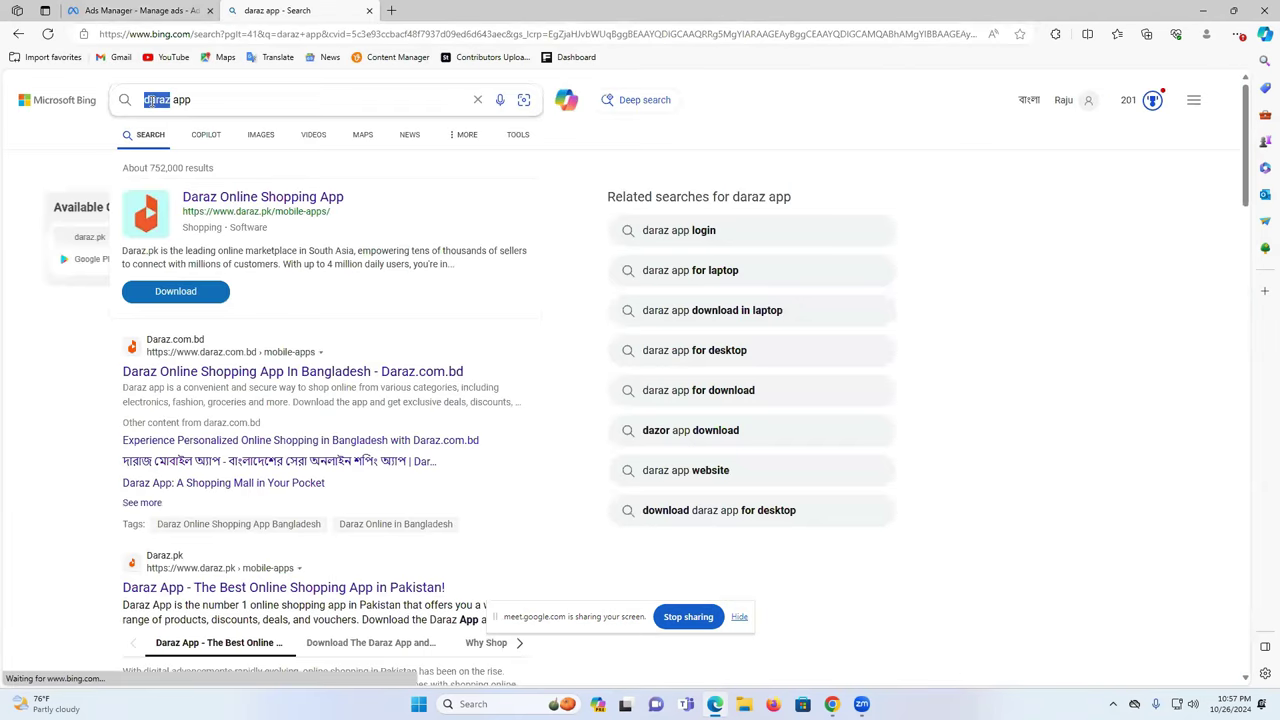
{"action": "left_click", "coordinate": [140, 10]}
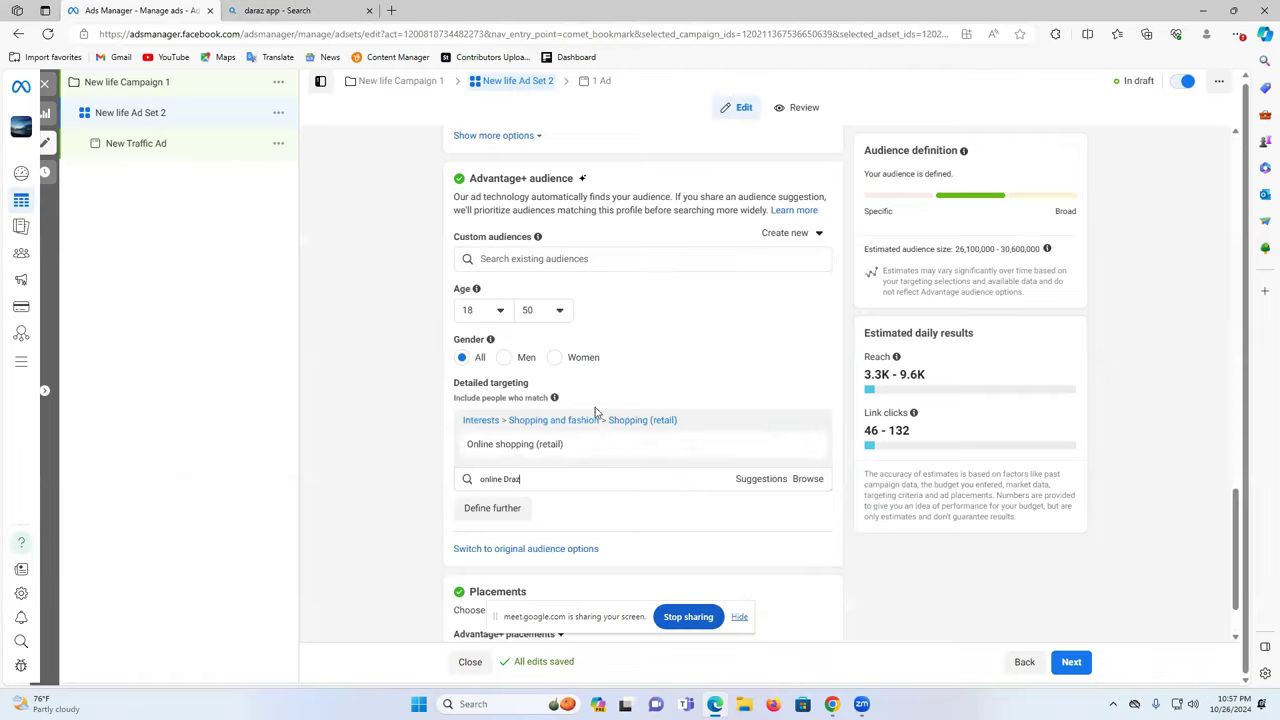
- Correct 'Draz' to 'daraz' and add Daraz Online Shopping (apparel) to detailed targeting
{"action": "double_click", "coordinate": [509, 479]}
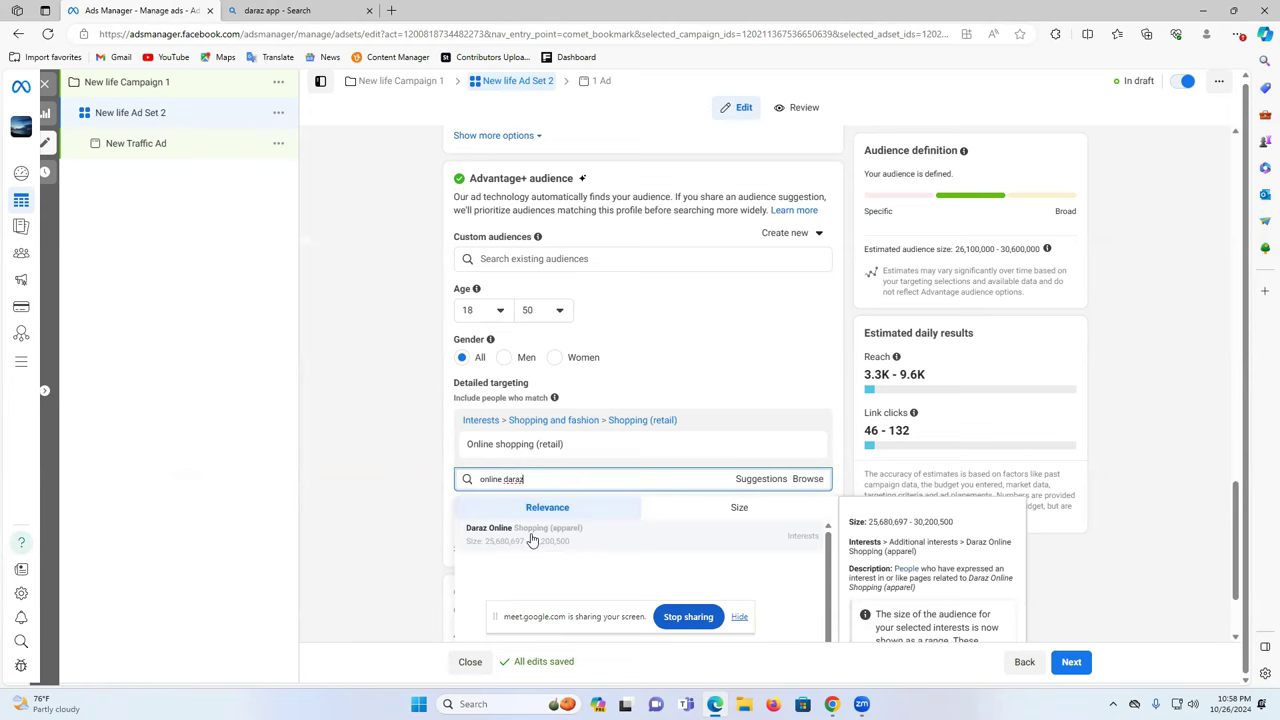
{"action": "left_click", "coordinate": [532, 540]}
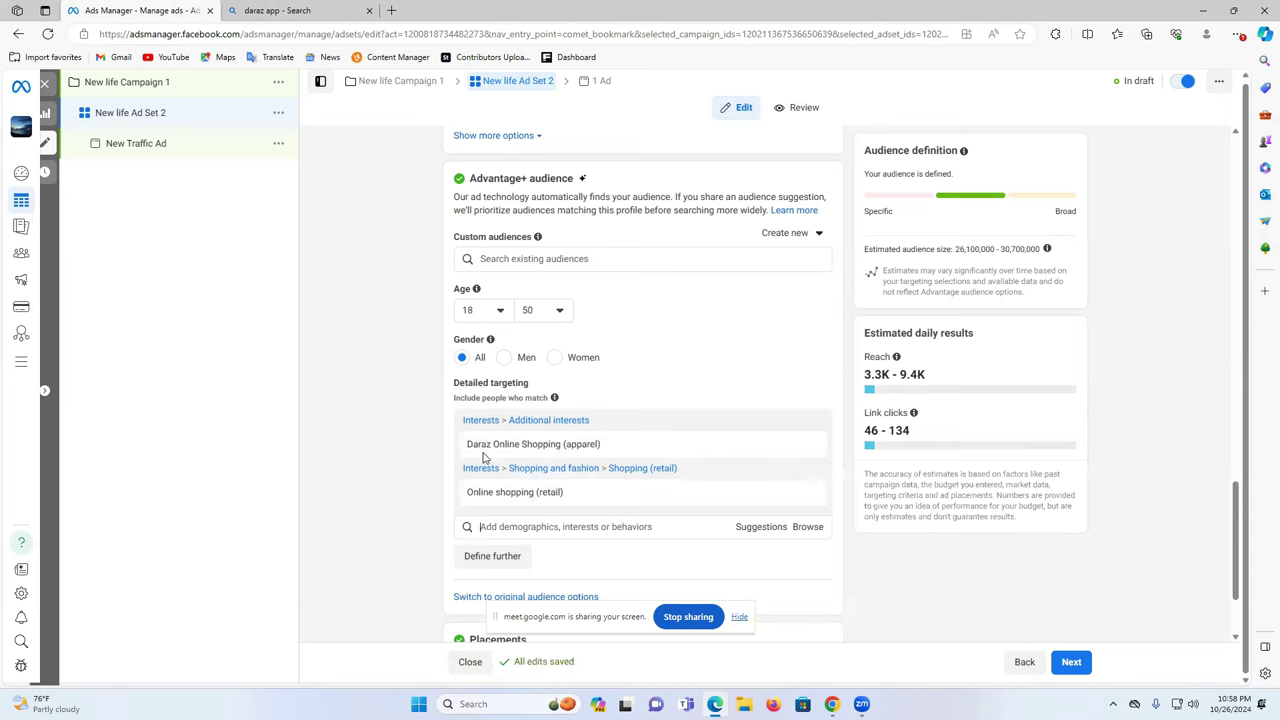
{"action": "mouse_move", "coordinate": [538, 460]}
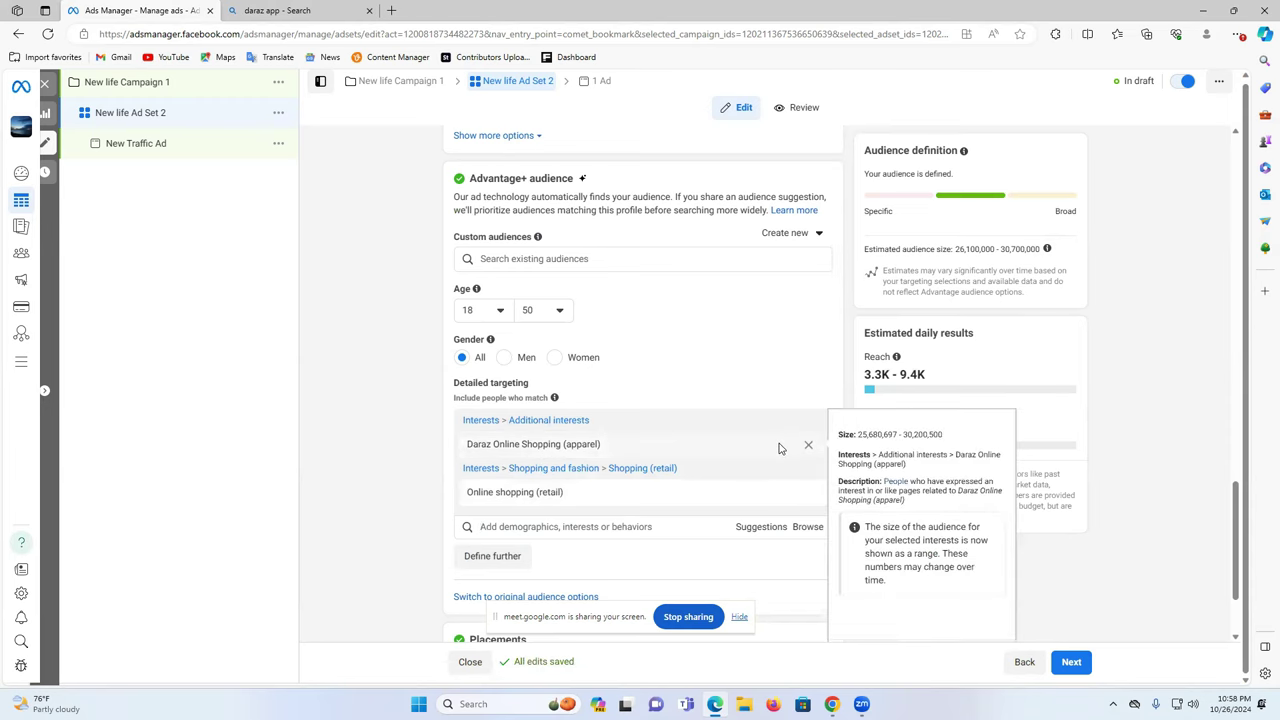
{"action": "mouse_move", "coordinate": [754, 445]}
{"action": "scroll", "coordinate": [766, 460], "scroll_direction": "down", "scroll_amount": 2}
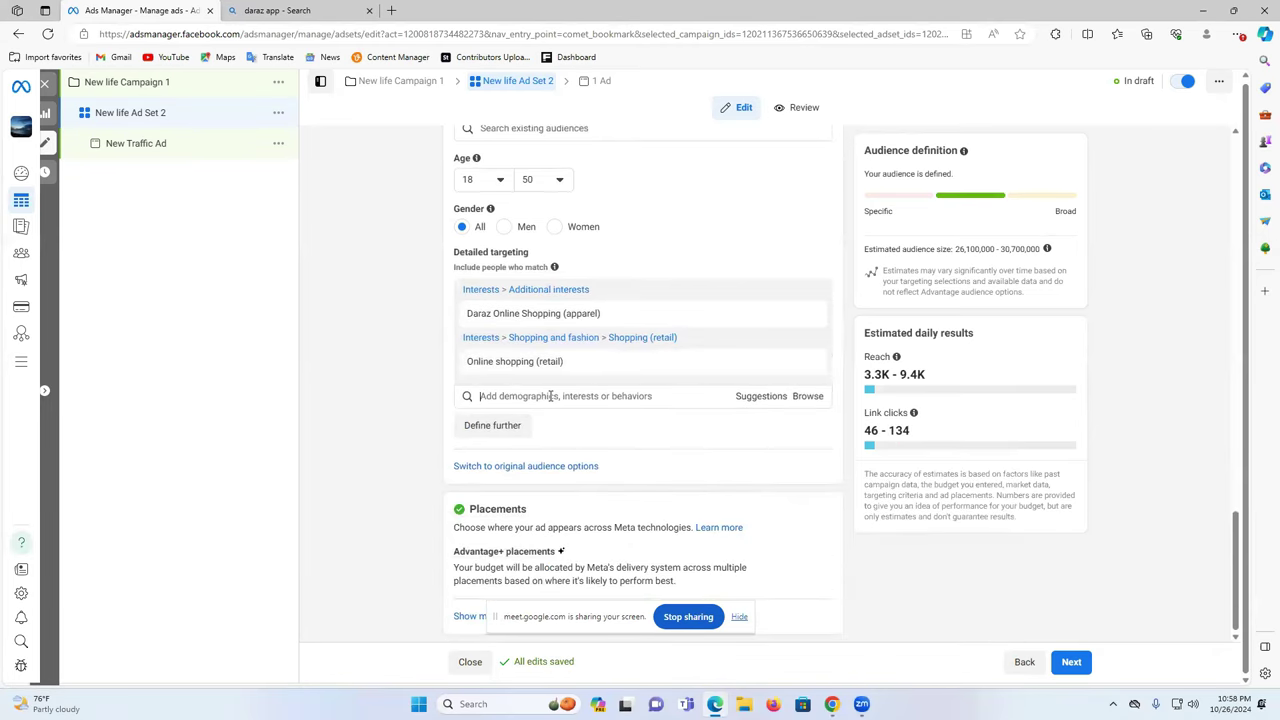
- Browse Interests > Shopping and fashion down to the Clothing (apparel) subcategory
{"action": "left_click", "coordinate": [800, 397]}
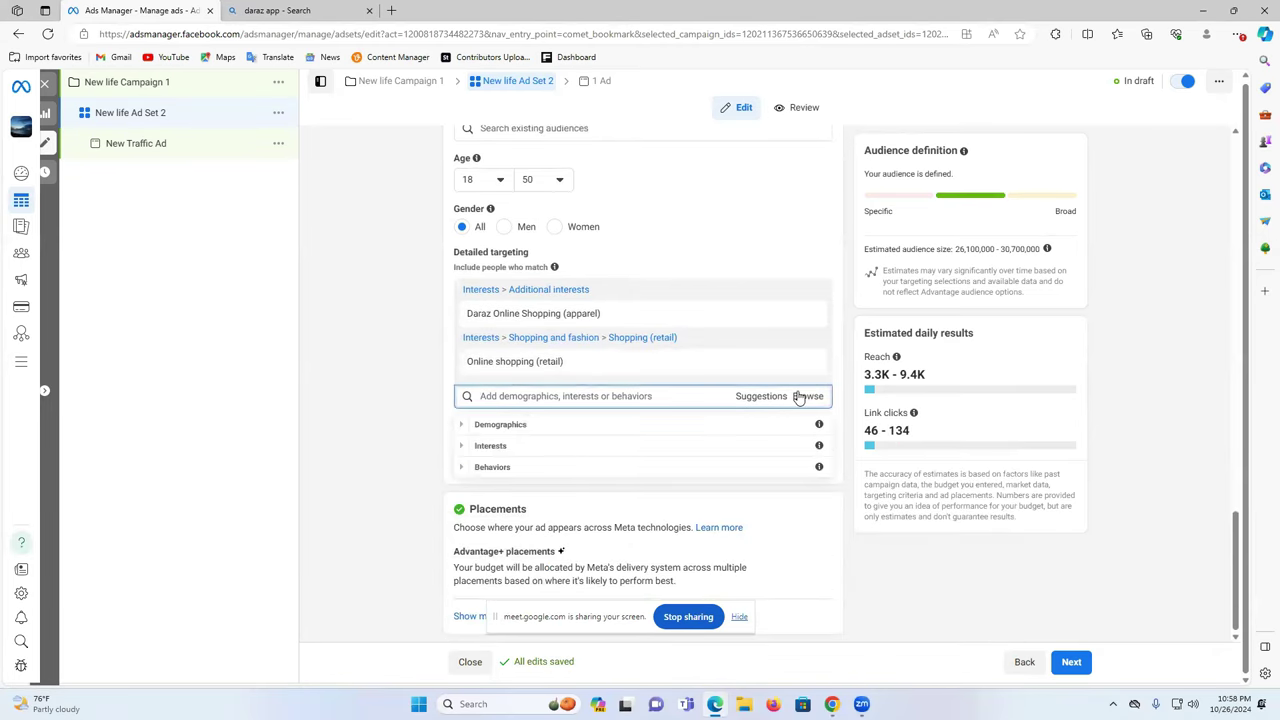
{"action": "left_click", "coordinate": [588, 446]}
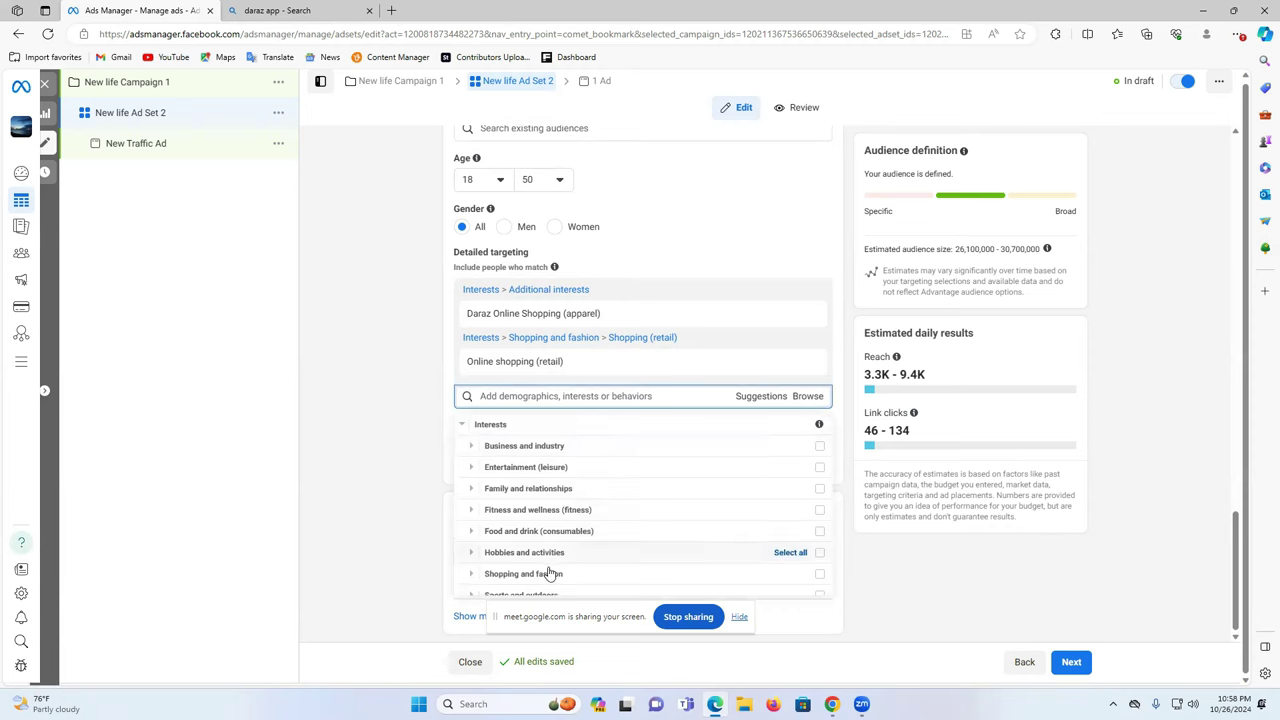
{"action": "left_click", "coordinate": [470, 577]}
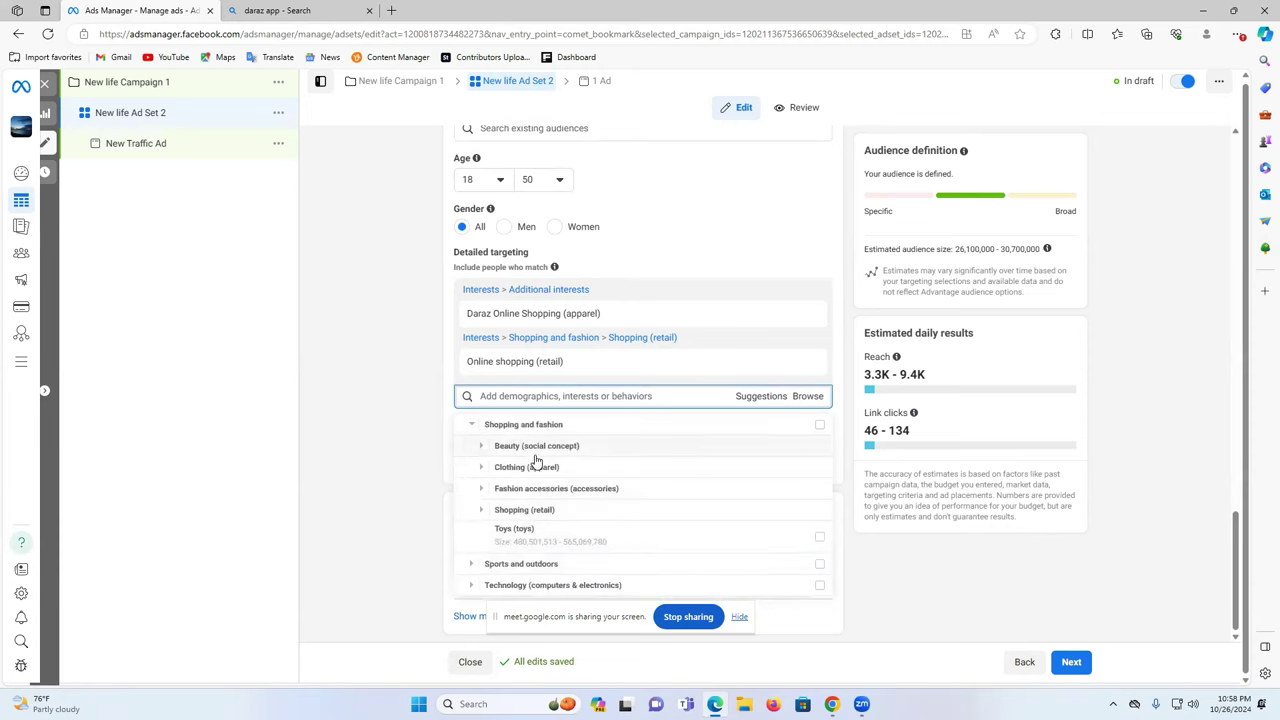
{"action": "left_click", "coordinate": [480, 446]}
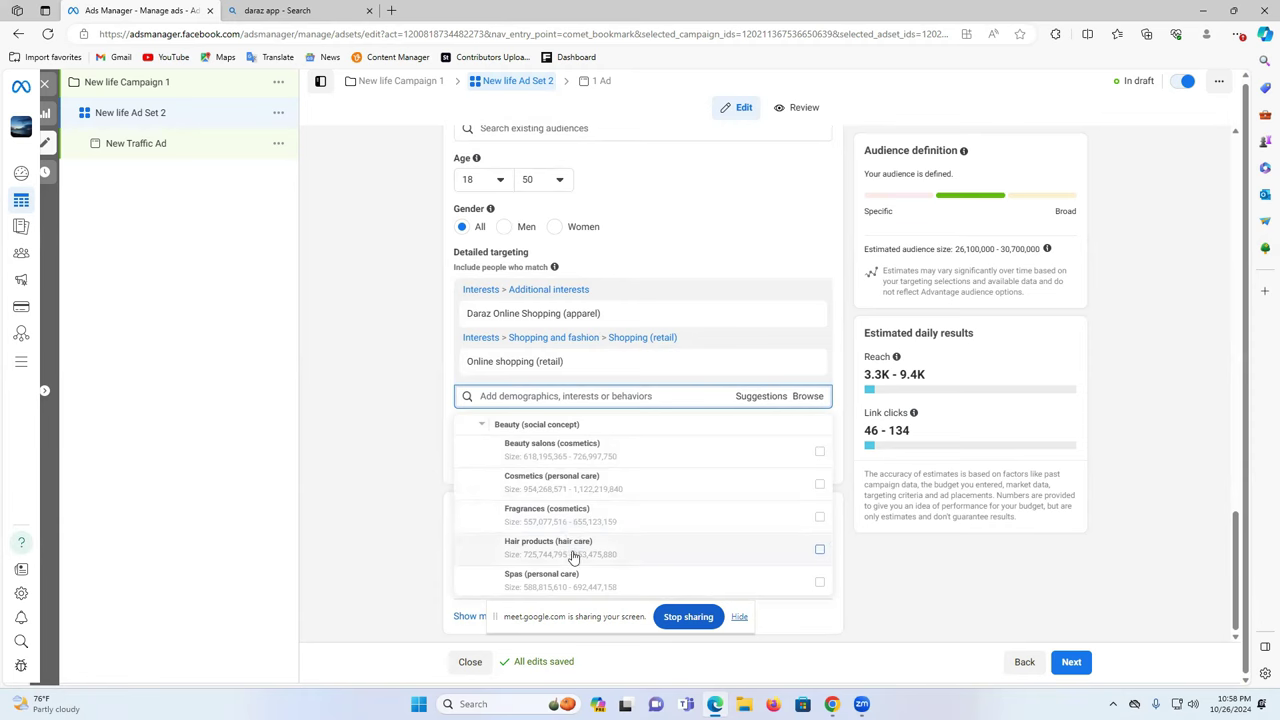
{"action": "left_click", "coordinate": [482, 427]}
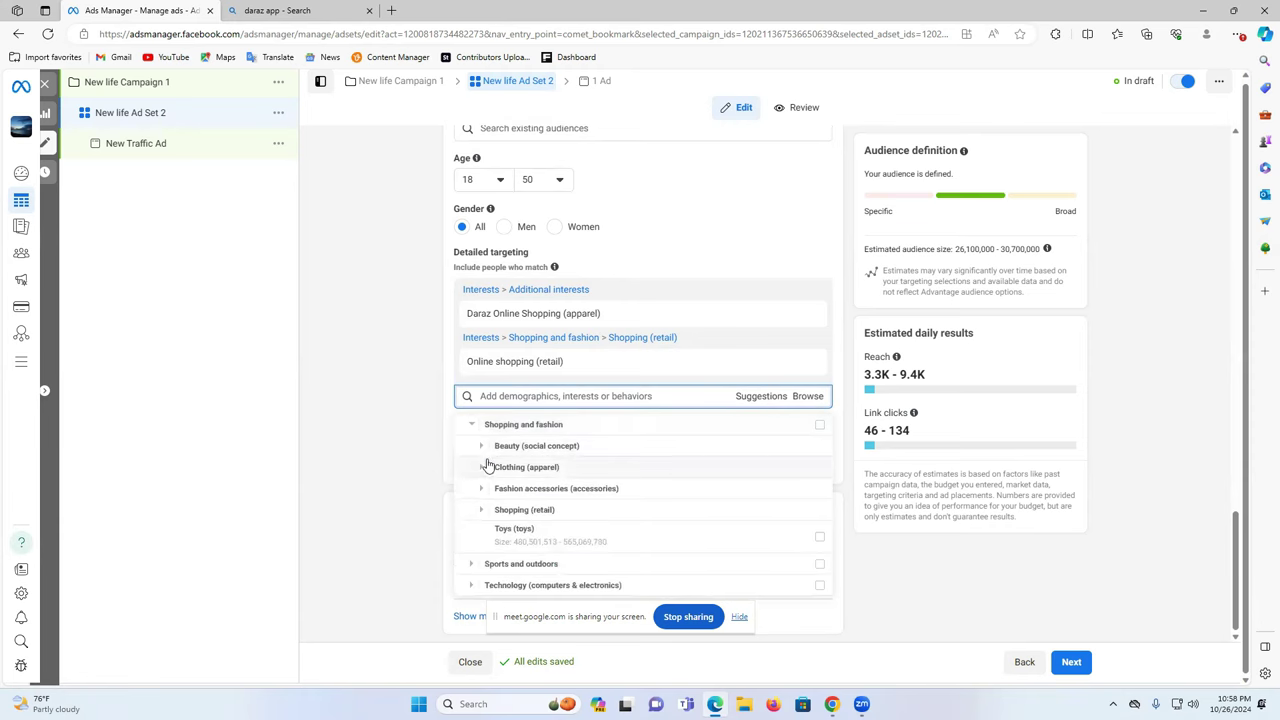
{"action": "left_click", "coordinate": [482, 468]}
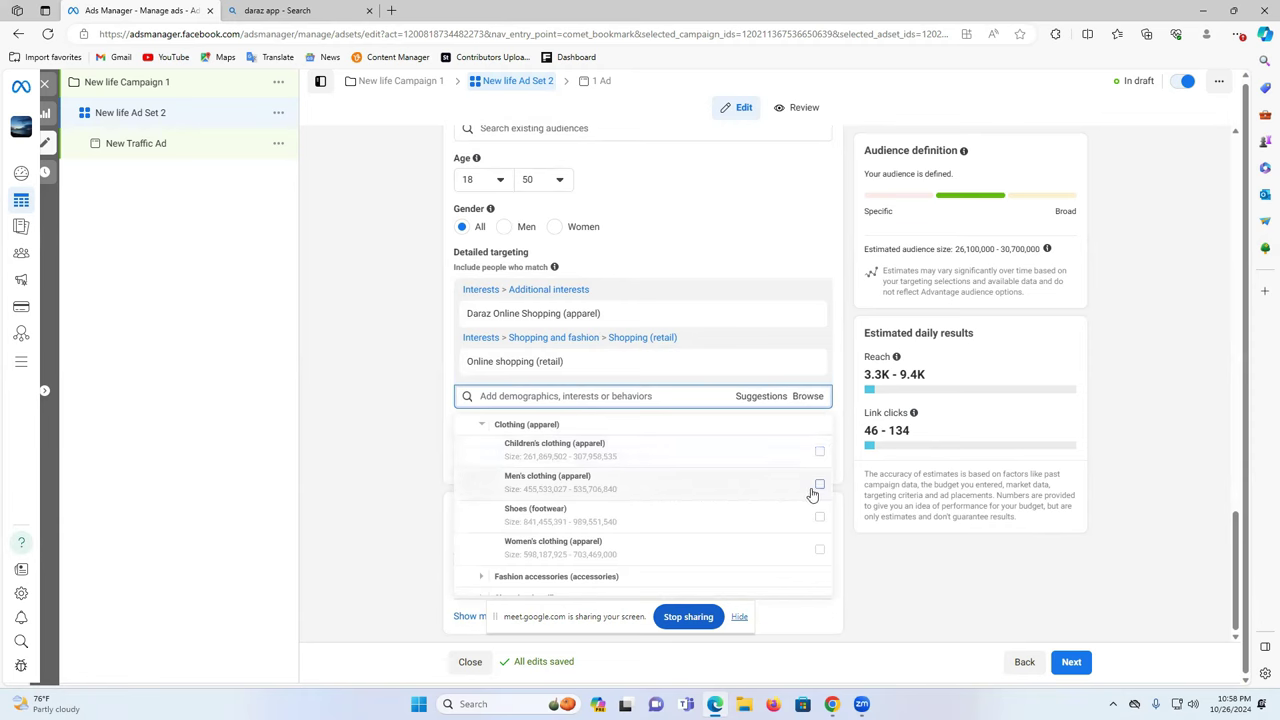
- Add Children's clothing, Men's clothing, Shoes, Dresses, Handbags and Sunglasses interests
{"action": "left_click", "coordinate": [820, 453]}
{"action": "left_click", "coordinate": [820, 484]}
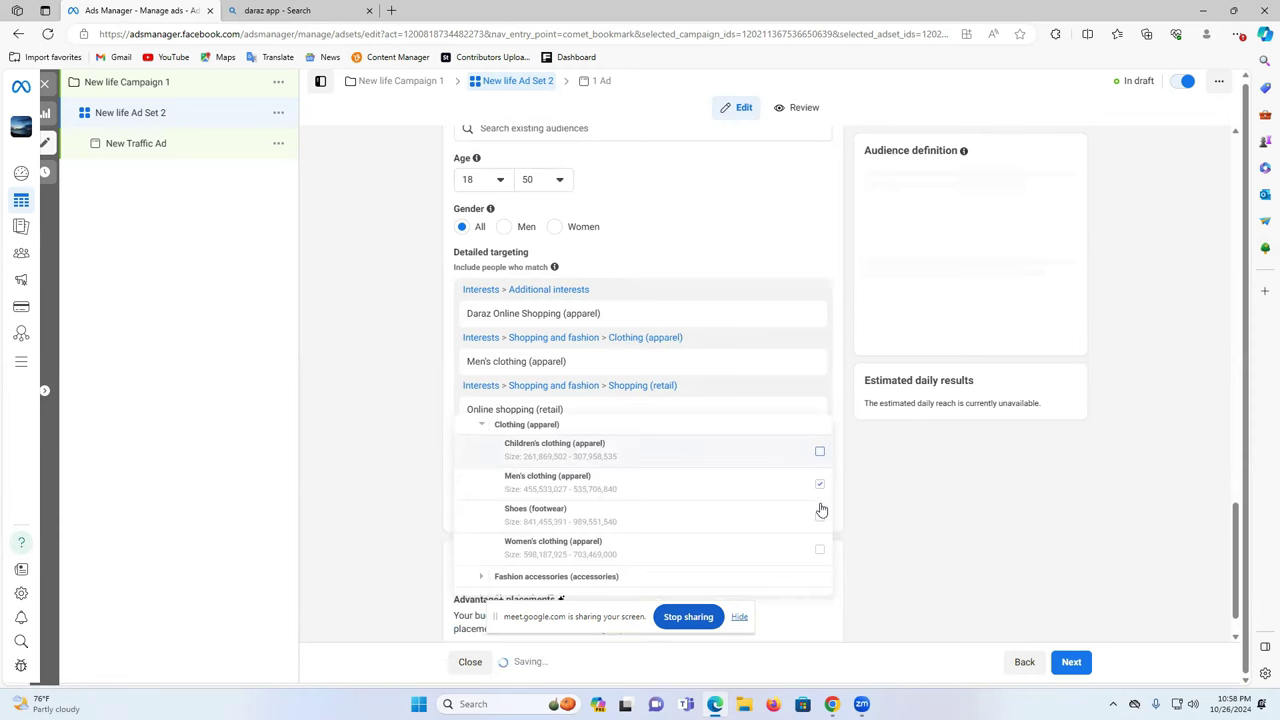
{"action": "left_click", "coordinate": [820, 520]}
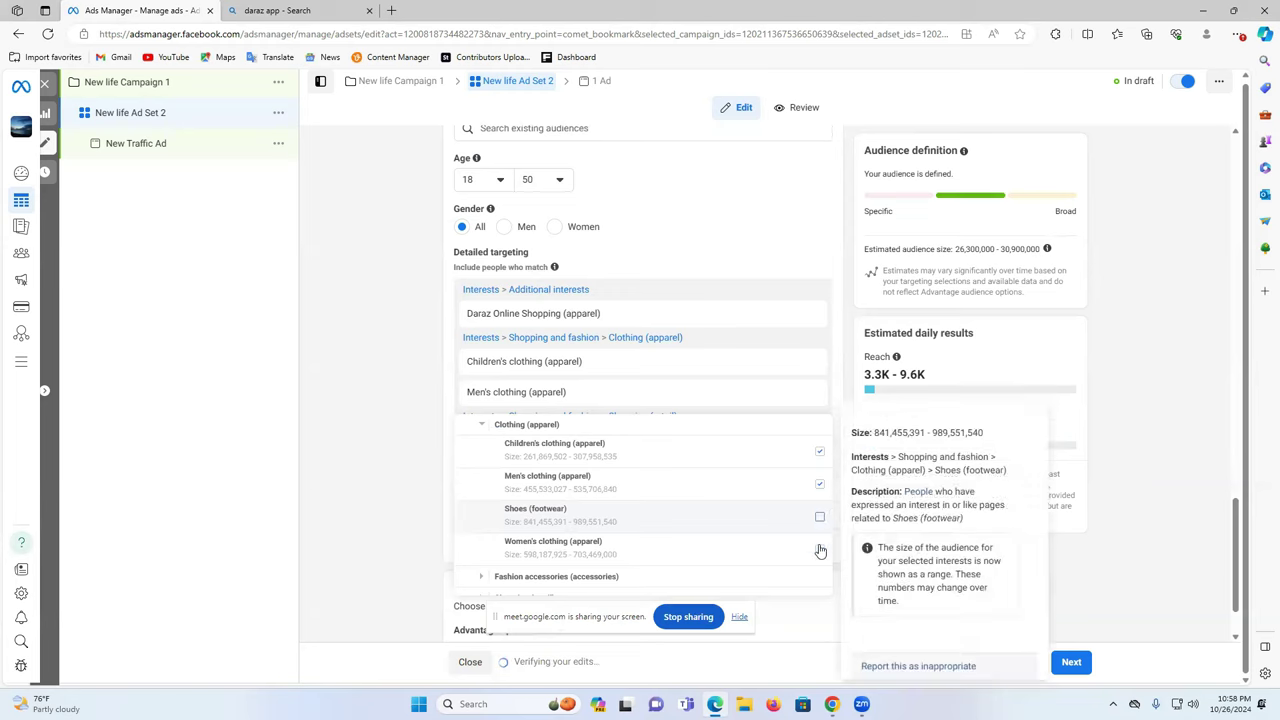
{"action": "left_click", "coordinate": [481, 576]}
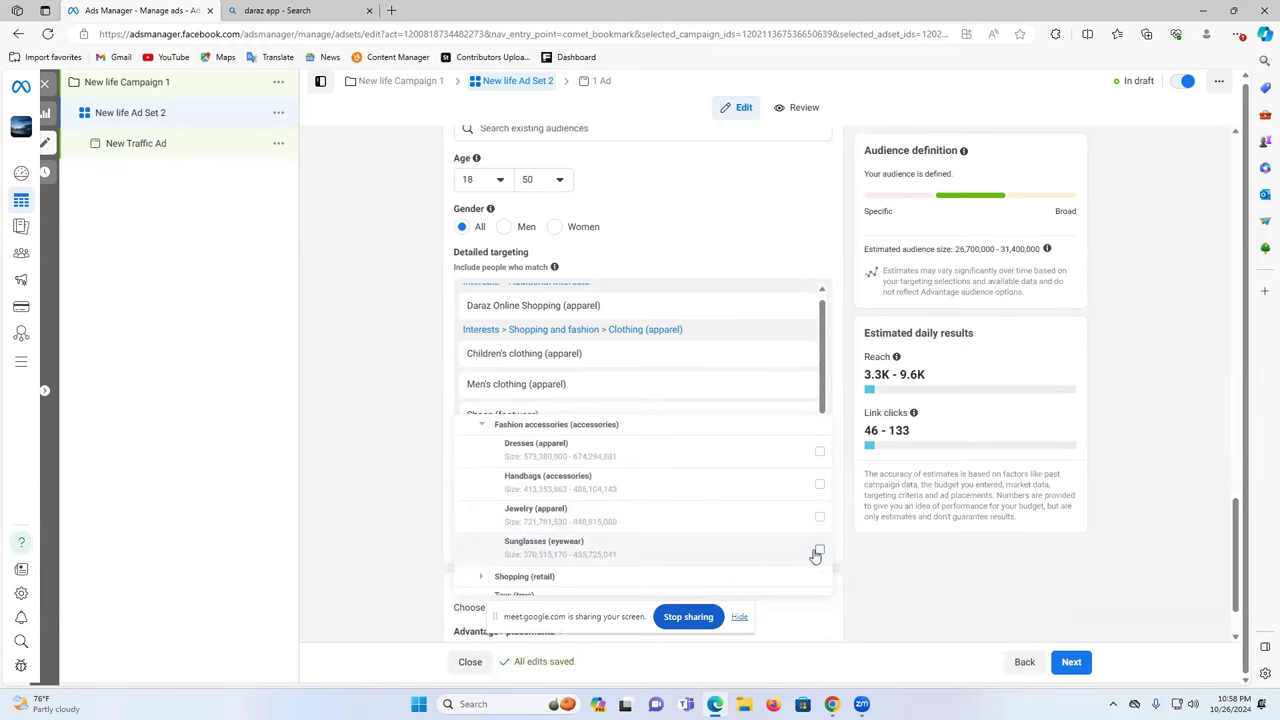
{"action": "left_click", "coordinate": [820, 453]}
{"action": "left_click", "coordinate": [820, 485]}
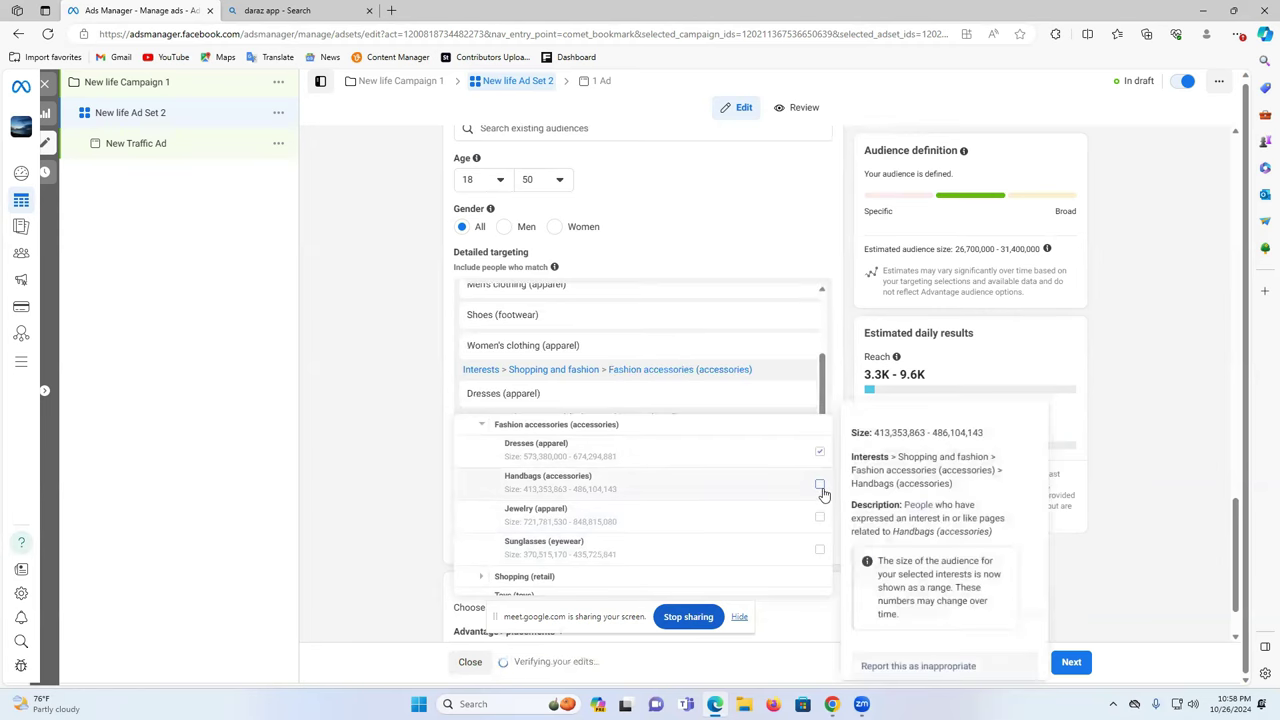
{"action": "left_click", "coordinate": [821, 553]}
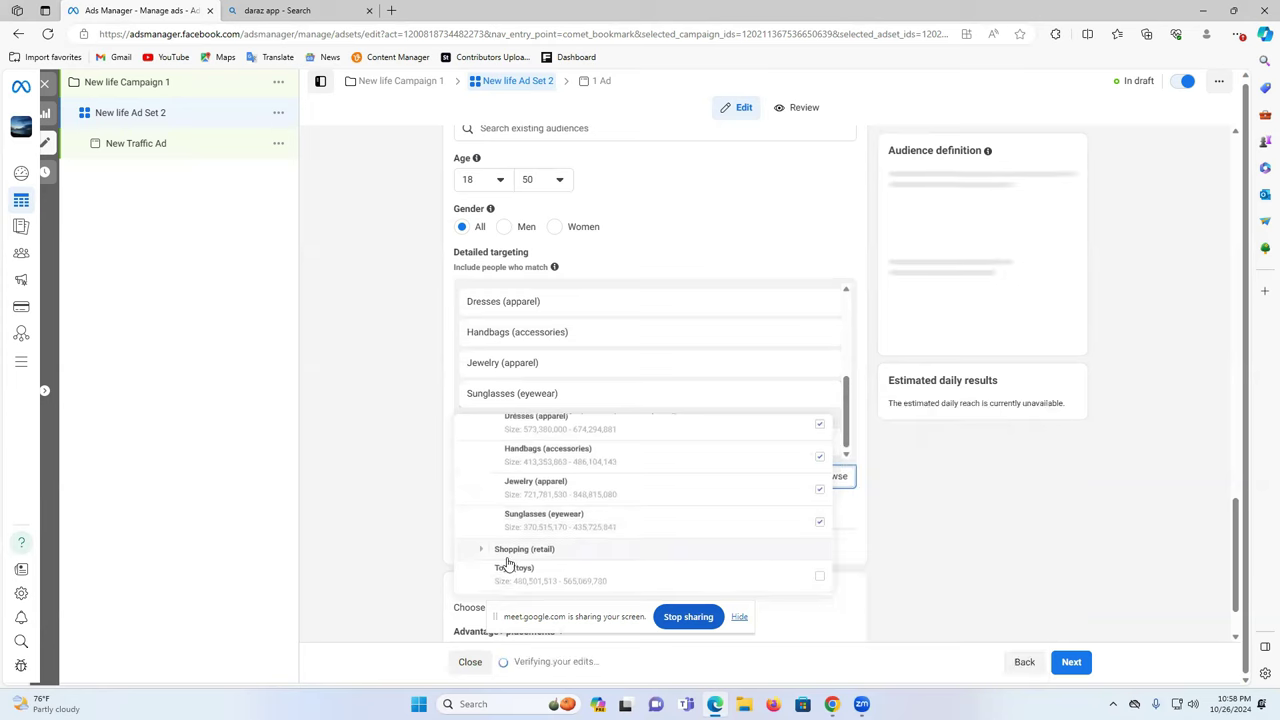
- Add Boutiques, Coupons, Discount stores, Luxury goods and Shopping malls retail interests
{"action": "left_click", "coordinate": [481, 551]}
{"action": "scroll", "coordinate": [520, 510], "scroll_direction": "down", "scroll_amount": 2}
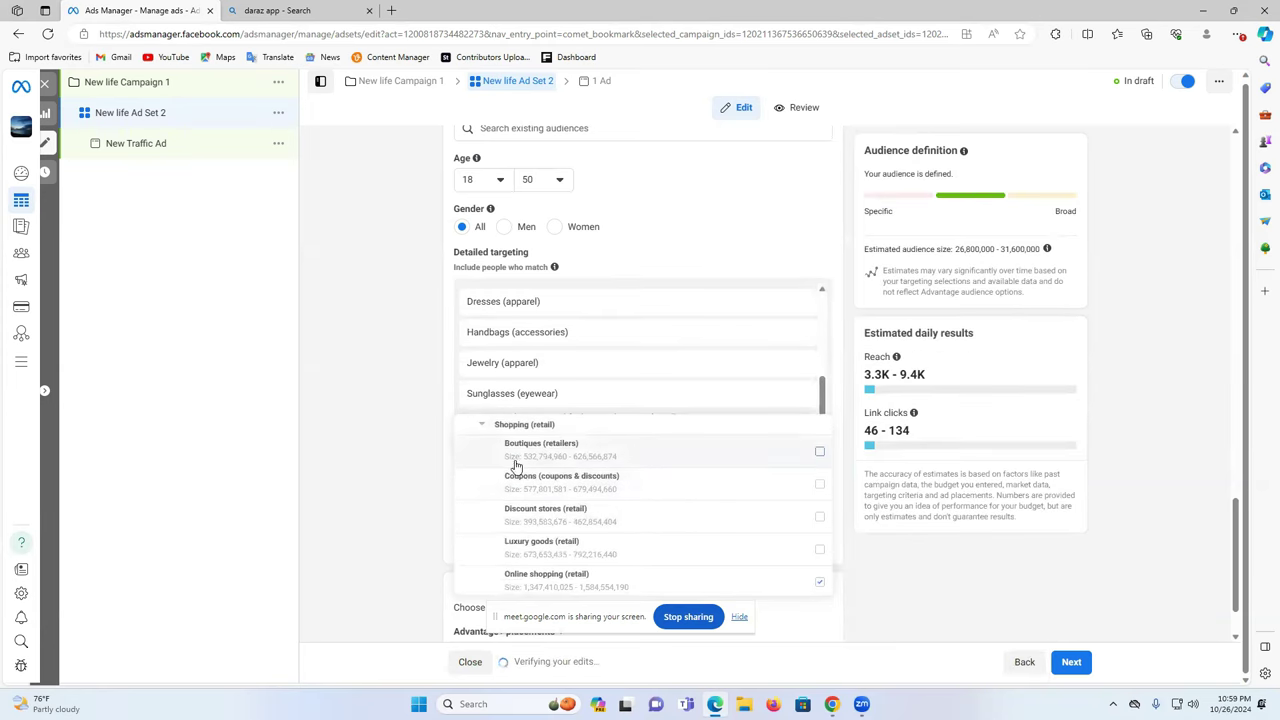
{"action": "left_click", "coordinate": [819, 452]}
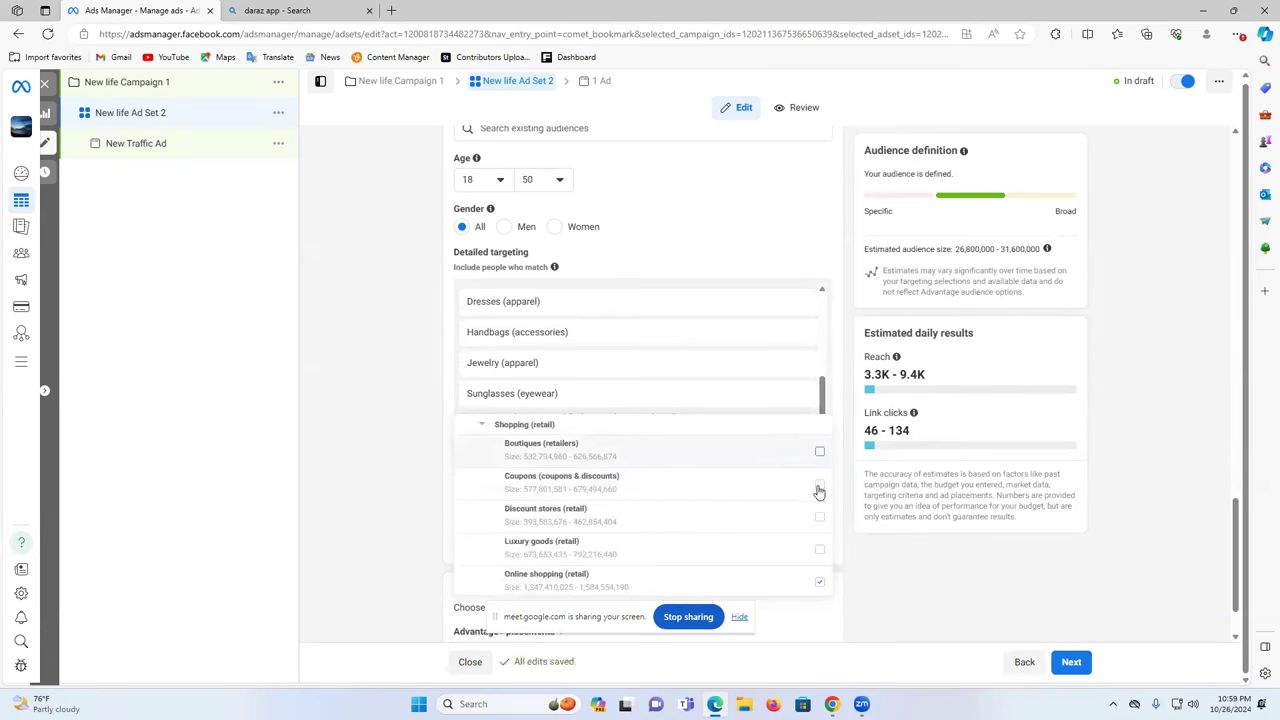
{"action": "left_click", "coordinate": [819, 484]}
{"action": "left_click", "coordinate": [819, 516]}
{"action": "left_click", "coordinate": [821, 549]}
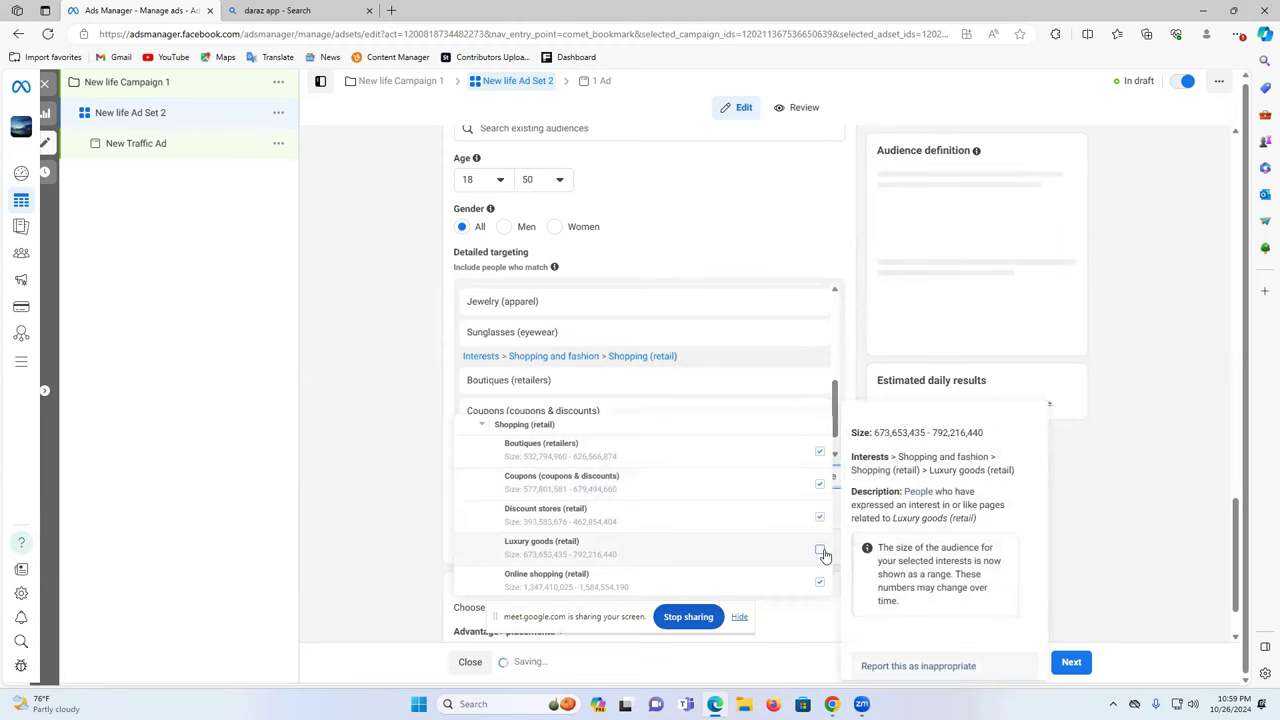
{"action": "scroll", "coordinate": [766, 531], "scroll_direction": "down", "scroll_amount": 1}
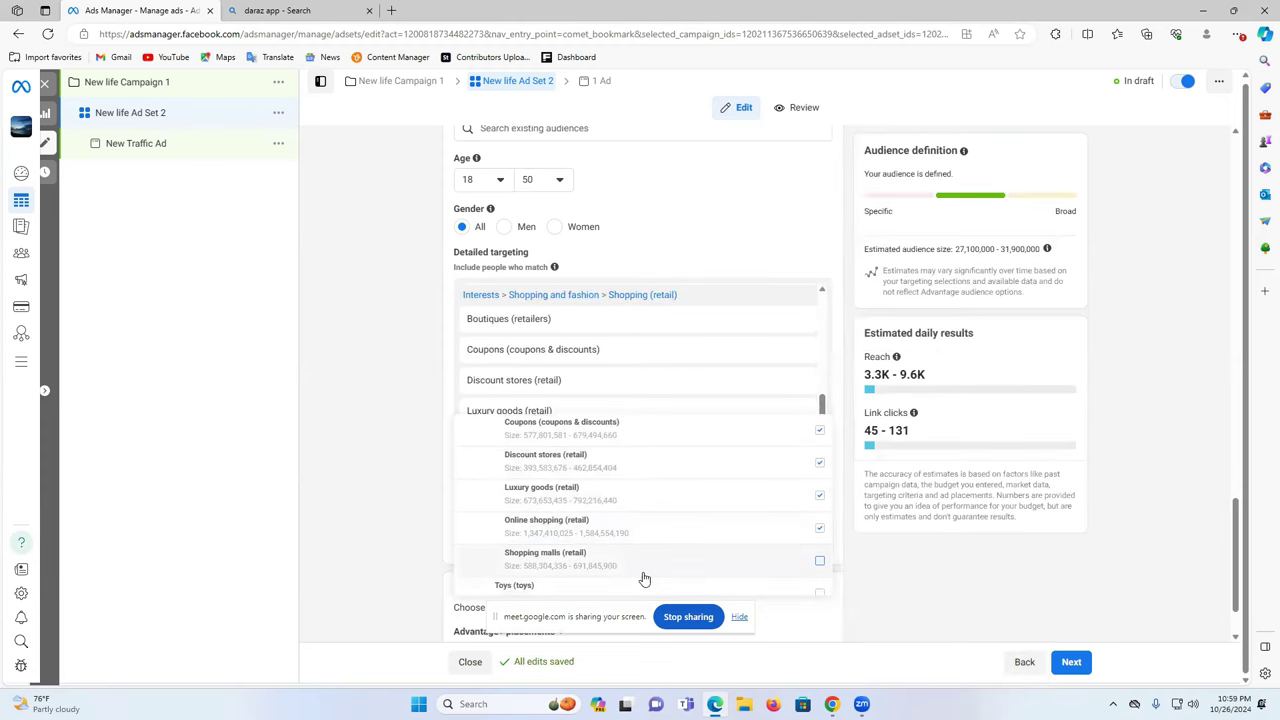
{"action": "left_click", "coordinate": [819, 561]}
{"action": "left_click", "coordinate": [421, 444]}
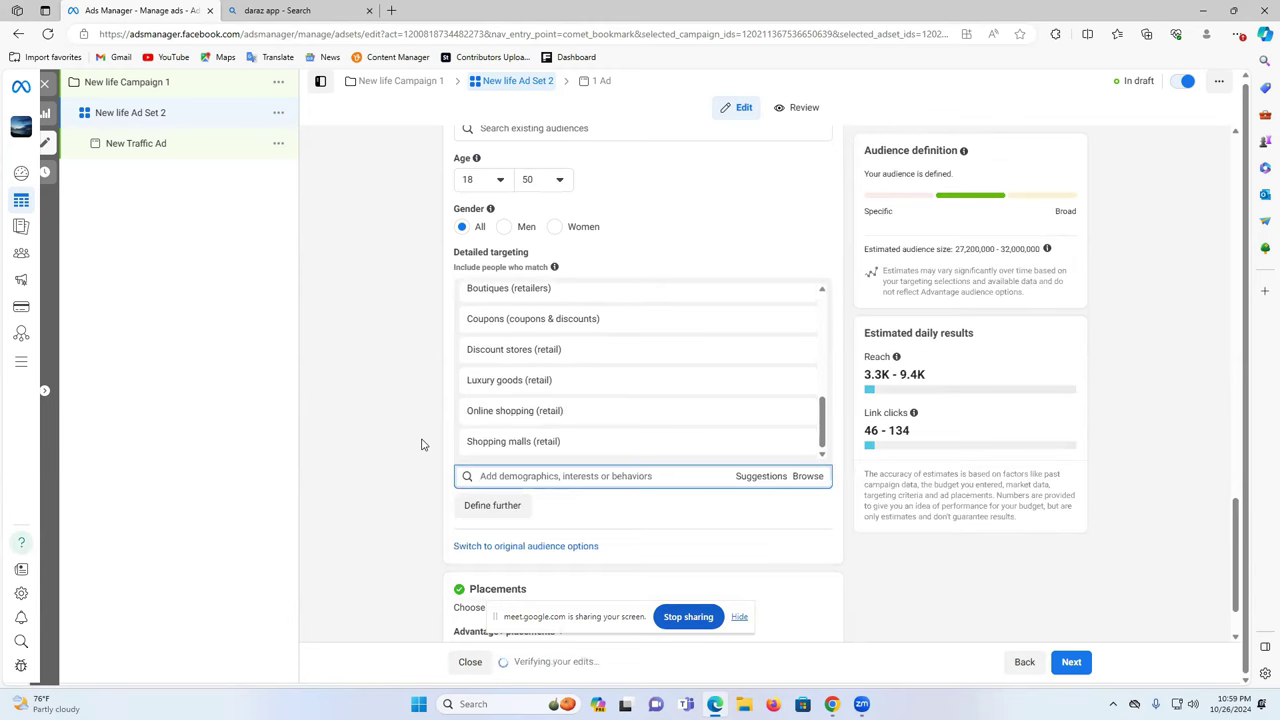
{"action": "scroll", "coordinate": [310, 403], "scroll_direction": "down", "scroll_amount": 1}
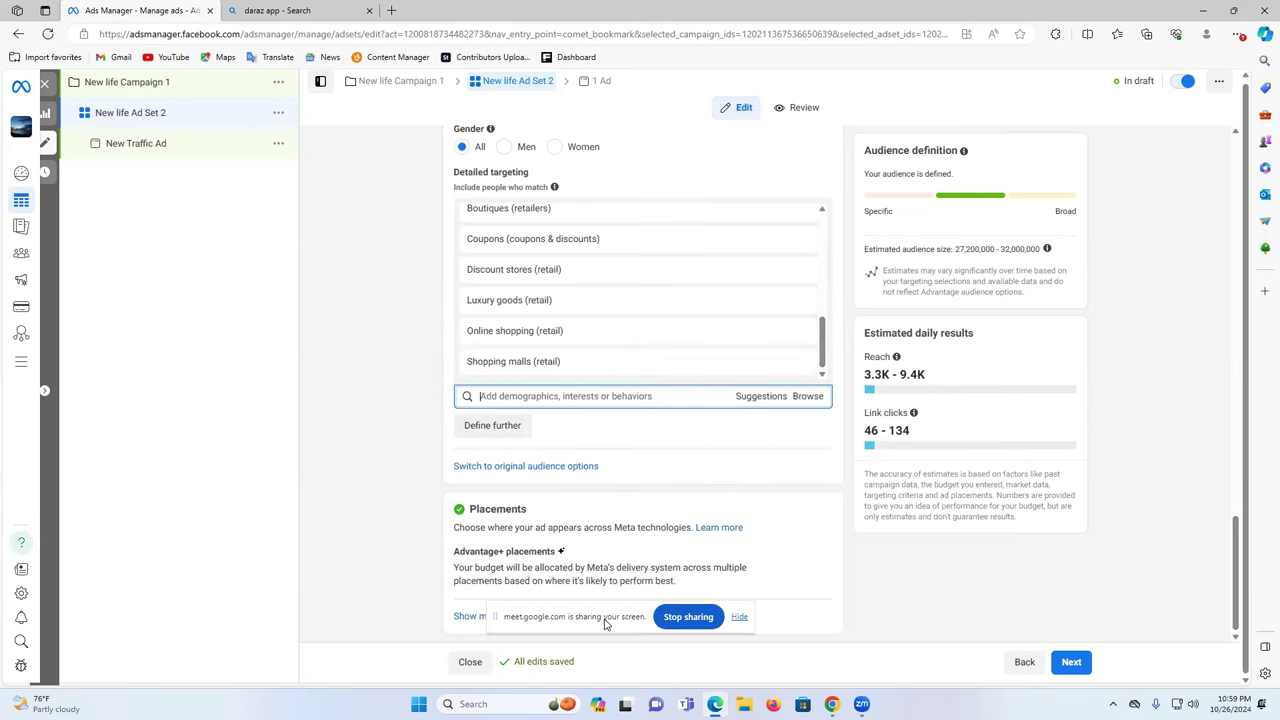
- Show the extra placement options, dismiss the publisher block lists notice, and edit the Advantage+ placements choice
{"action": "left_click", "coordinate": [490, 617]}
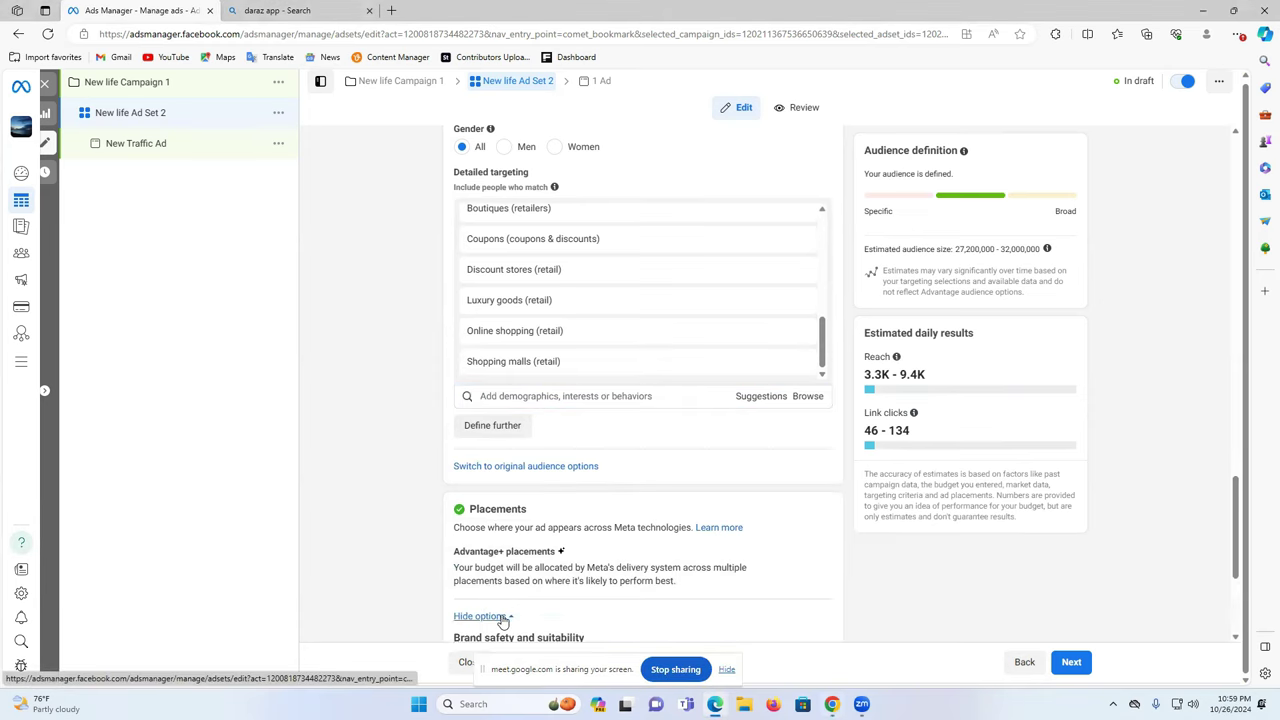
{"action": "scroll", "coordinate": [604, 559], "scroll_direction": "down", "scroll_amount": 3}
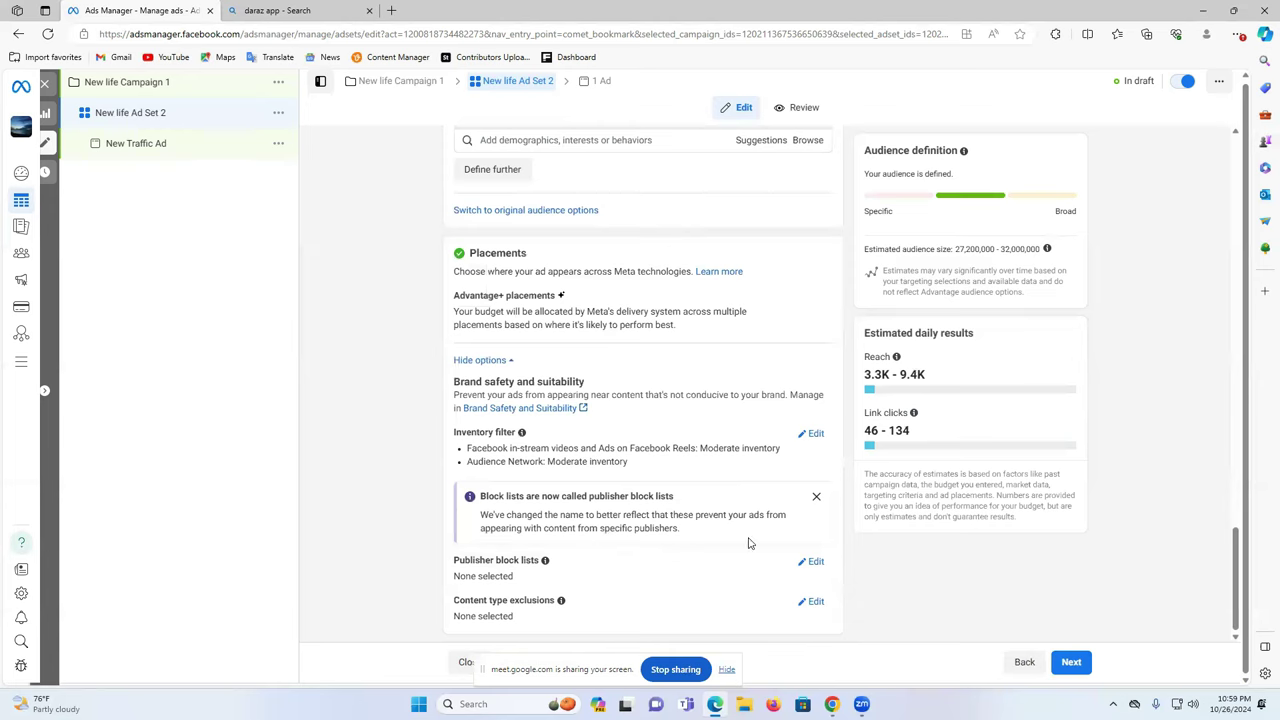
{"action": "left_click", "coordinate": [816, 497]}
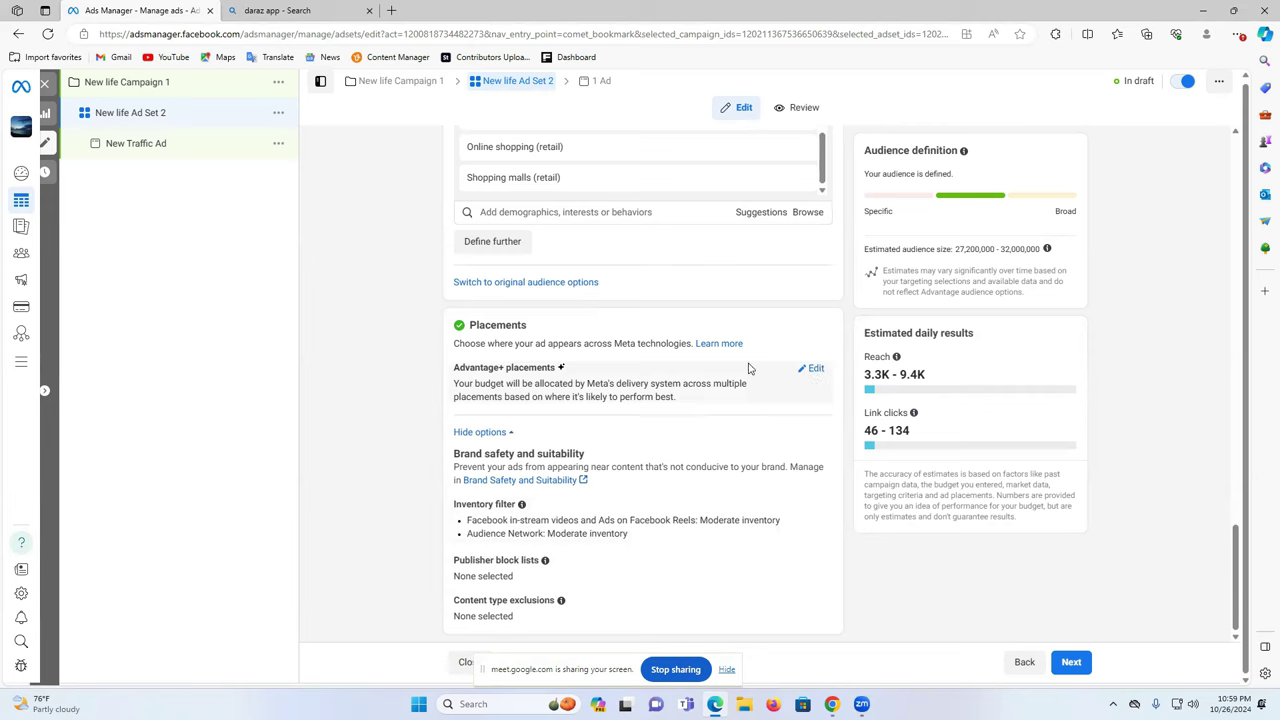
{"action": "left_click", "coordinate": [816, 370]}
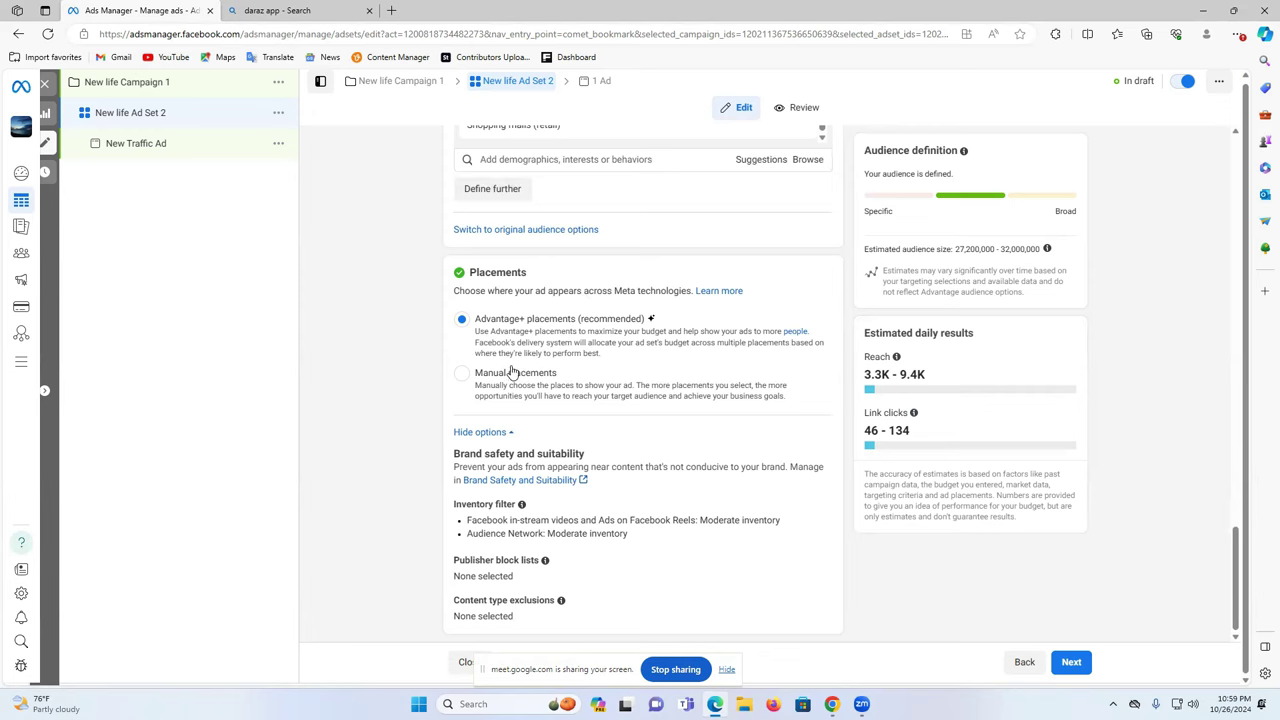
- Choose Manual placements instead of Advantage+ and scroll down to the Platforms and Placements lists
{"action": "left_click", "coordinate": [463, 374]}
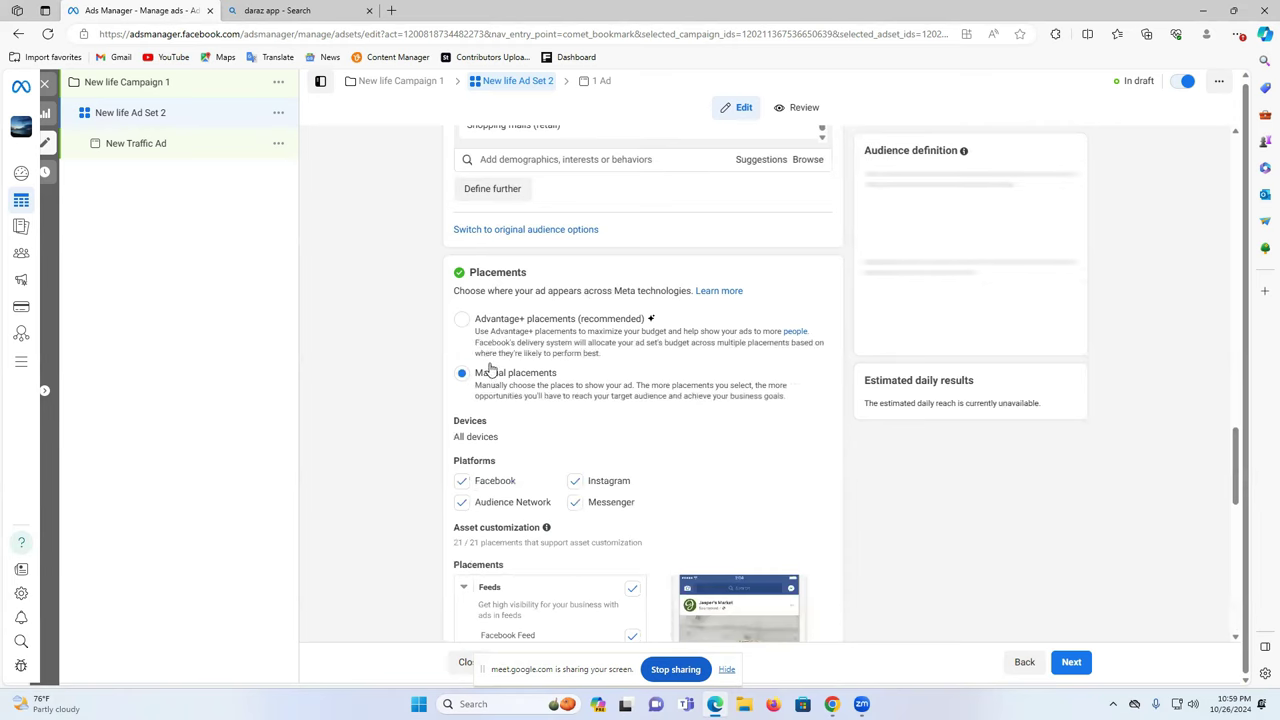
{"action": "scroll", "coordinate": [799, 363], "scroll_direction": "down", "scroll_amount": 1}
{"action": "scroll", "coordinate": [799, 360], "scroll_direction": "down", "scroll_amount": 1}
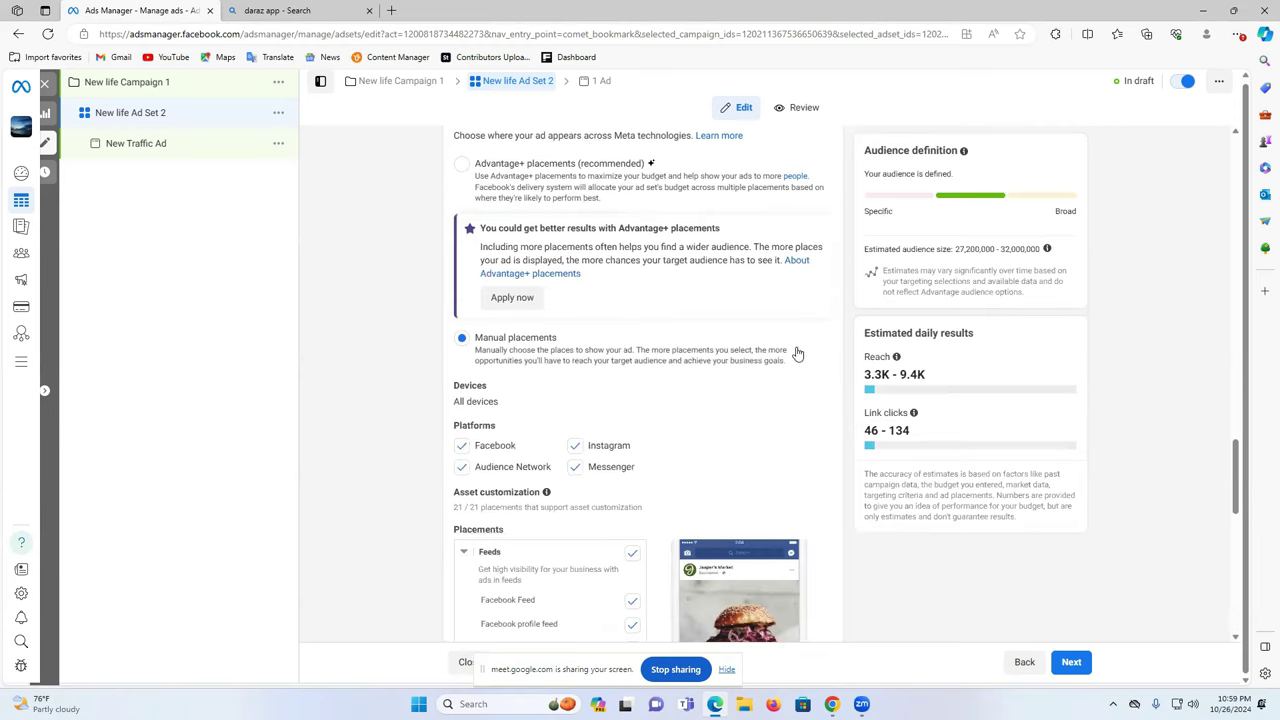
{"action": "scroll", "coordinate": [797, 354], "scroll_direction": "down", "scroll_amount": 2}
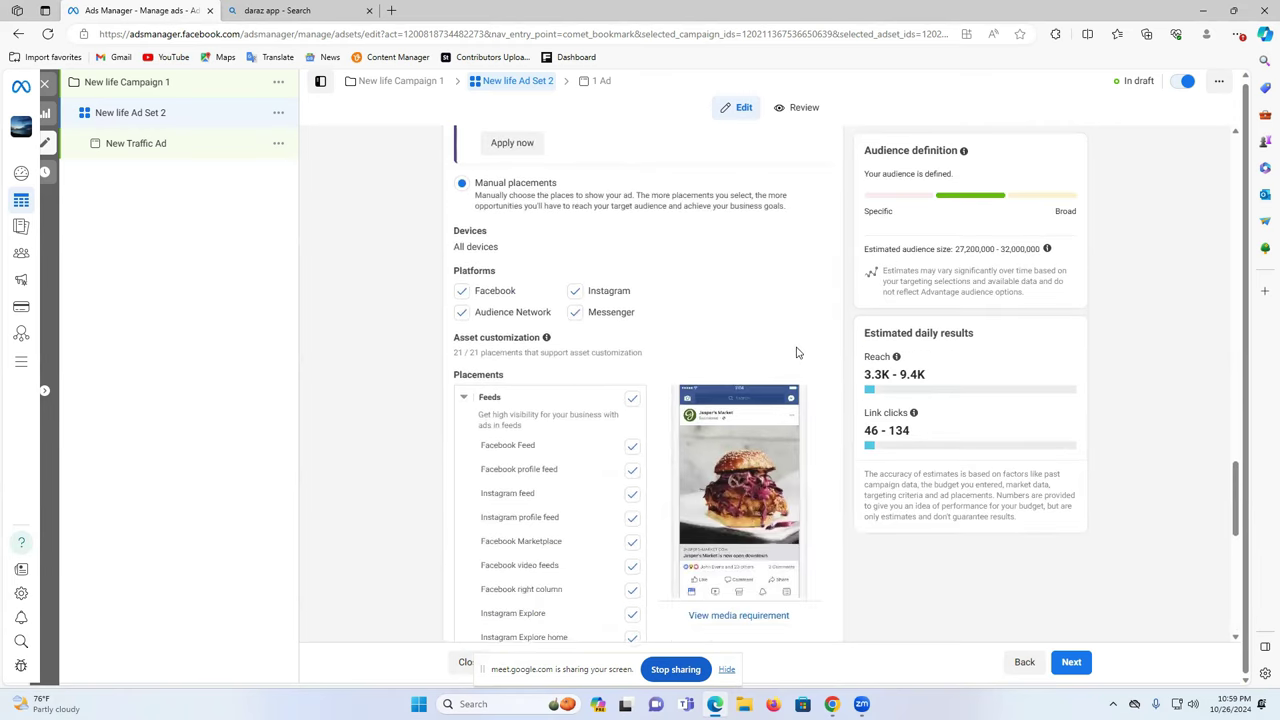
{"action": "scroll", "coordinate": [508, 328], "scroll_direction": "down", "scroll_amount": 1}
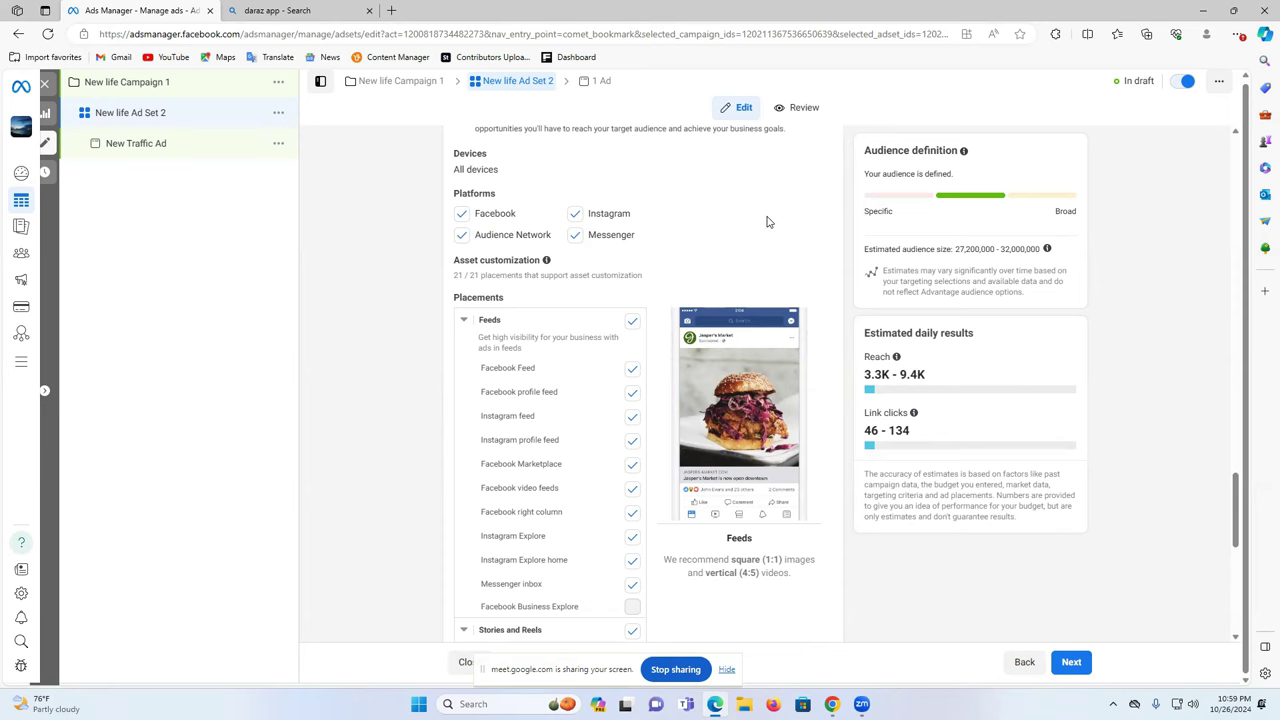
- Untick Facebook, Audience Network and Messenger so only Instagram remains as a platform
{"action": "left_click", "coordinate": [461, 215]}
{"action": "left_click", "coordinate": [462, 235]}
{"action": "left_click", "coordinate": [575, 235]}
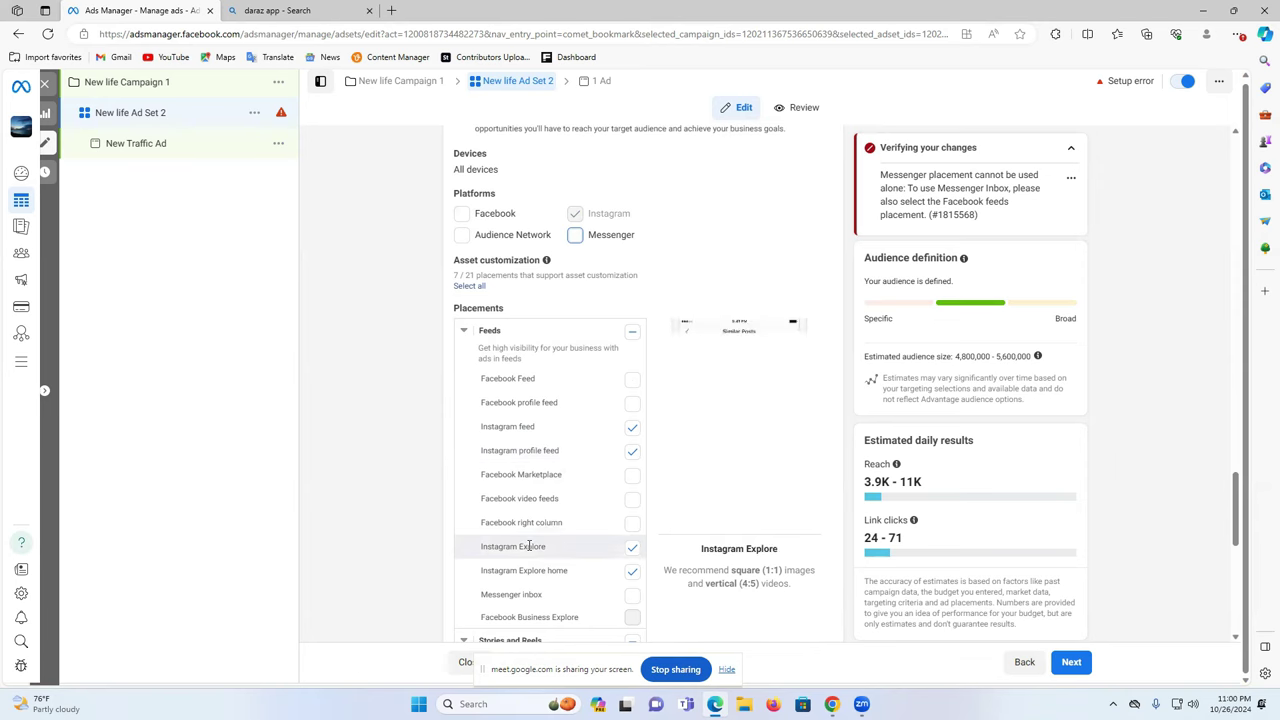
{"action": "scroll", "coordinate": [571, 566], "scroll_direction": "down", "scroll_amount": 3}
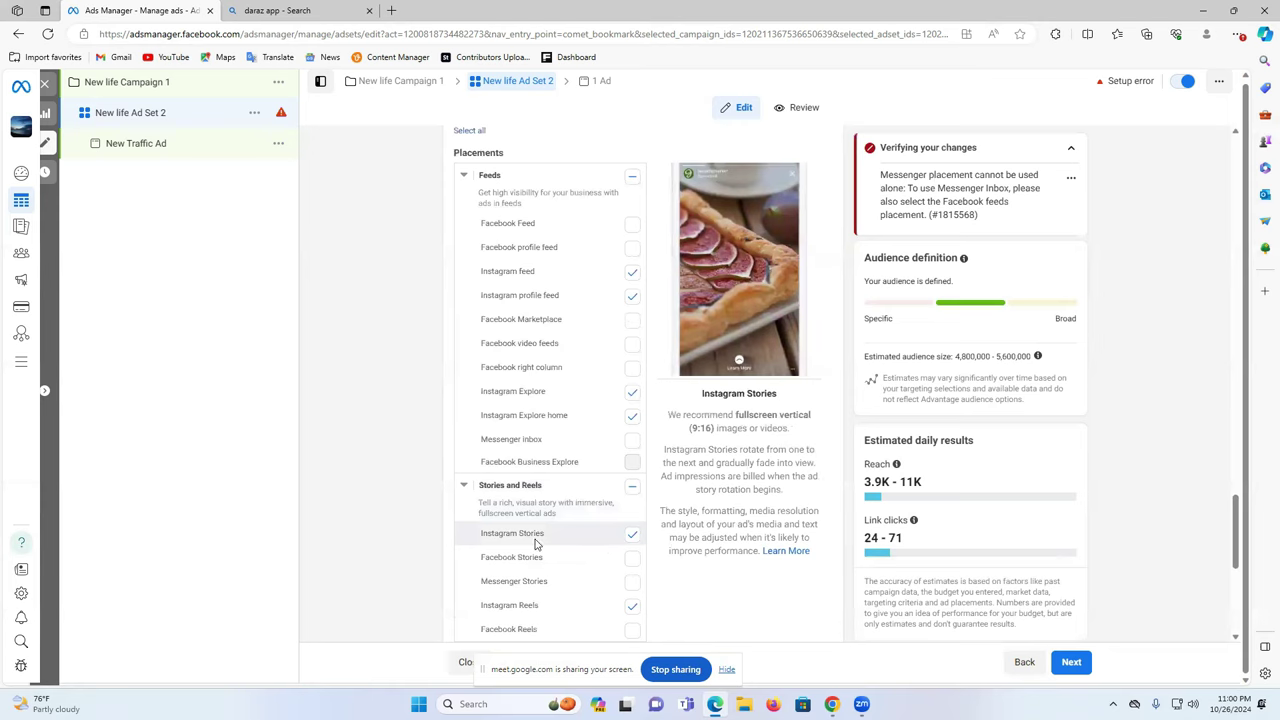
{"action": "scroll", "coordinate": [560, 600], "scroll_direction": "down", "scroll_amount": 3}
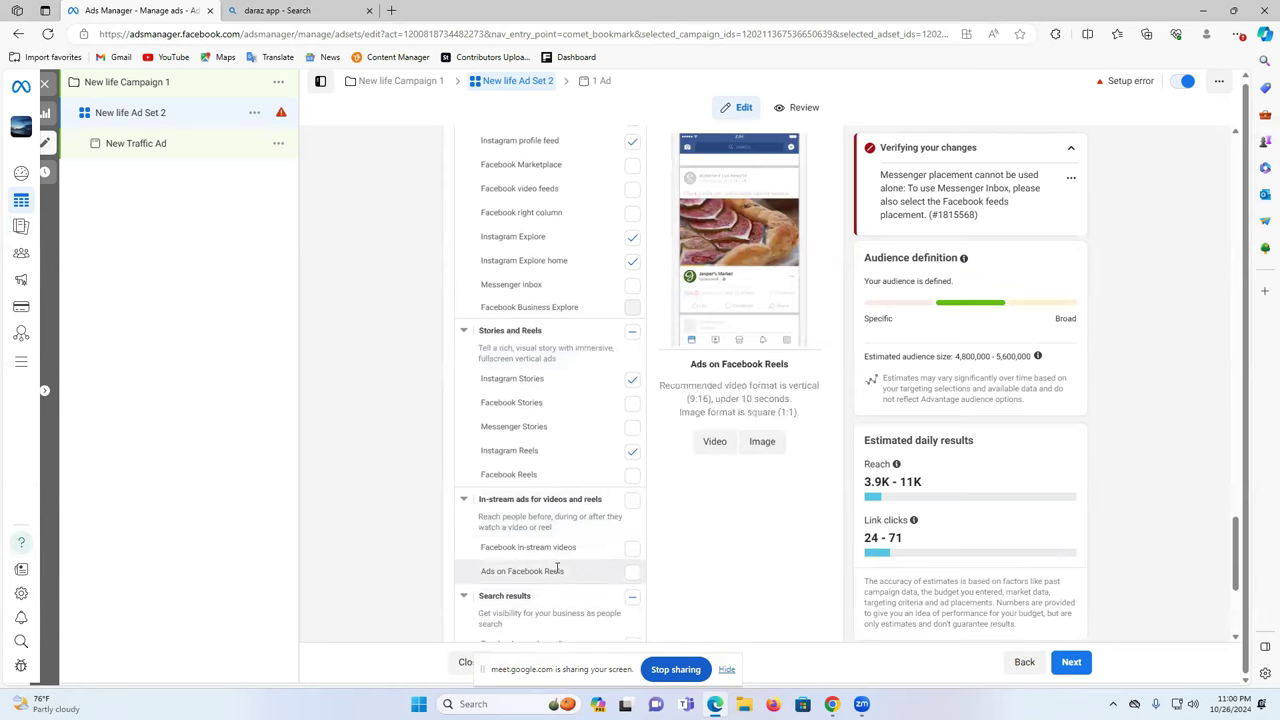
{"action": "scroll", "coordinate": [557, 543], "scroll_direction": "down", "scroll_amount": 2}
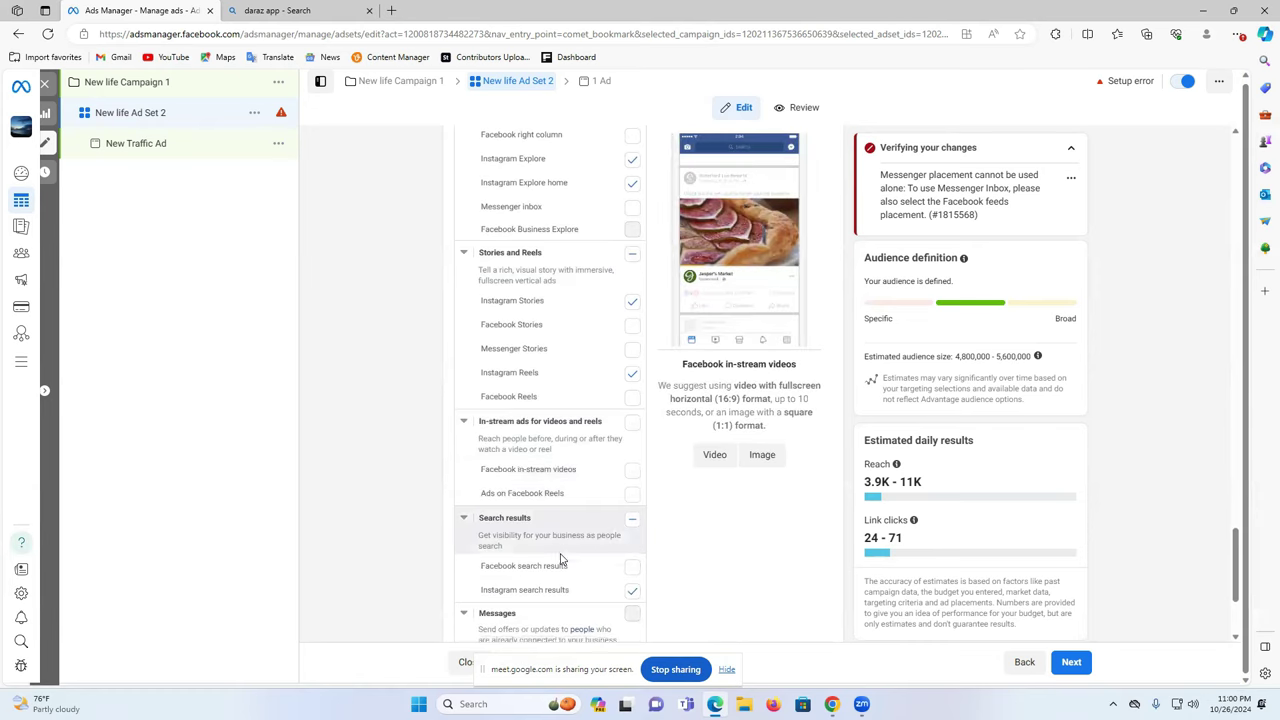
- Include the Instagram search results placement, review the list, and continue to the New Traffic Ad
{"action": "left_click", "coordinate": [632, 591]}
{"action": "scroll", "coordinate": [540, 592], "scroll_direction": "down", "scroll_amount": 5}
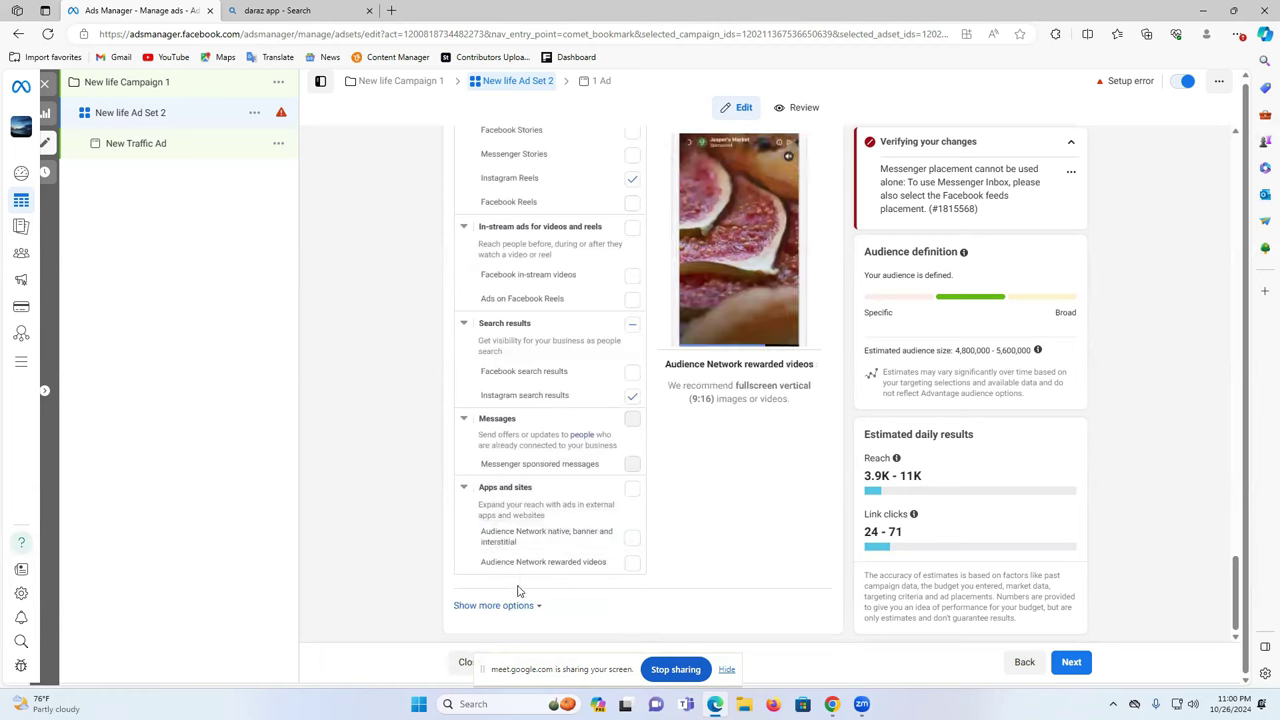
{"action": "scroll", "coordinate": [593, 540], "scroll_direction": "up", "scroll_amount": 10}
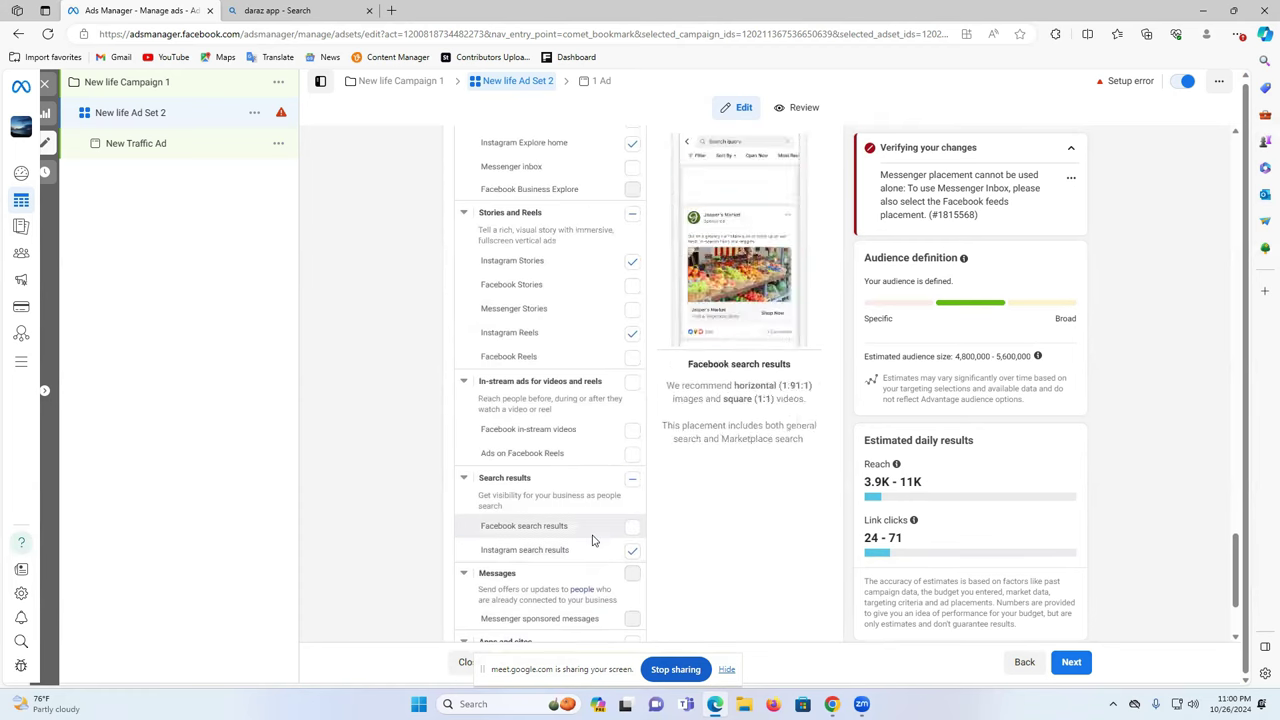
{"action": "scroll", "coordinate": [600, 500], "scroll_direction": "down", "scroll_amount": 5}
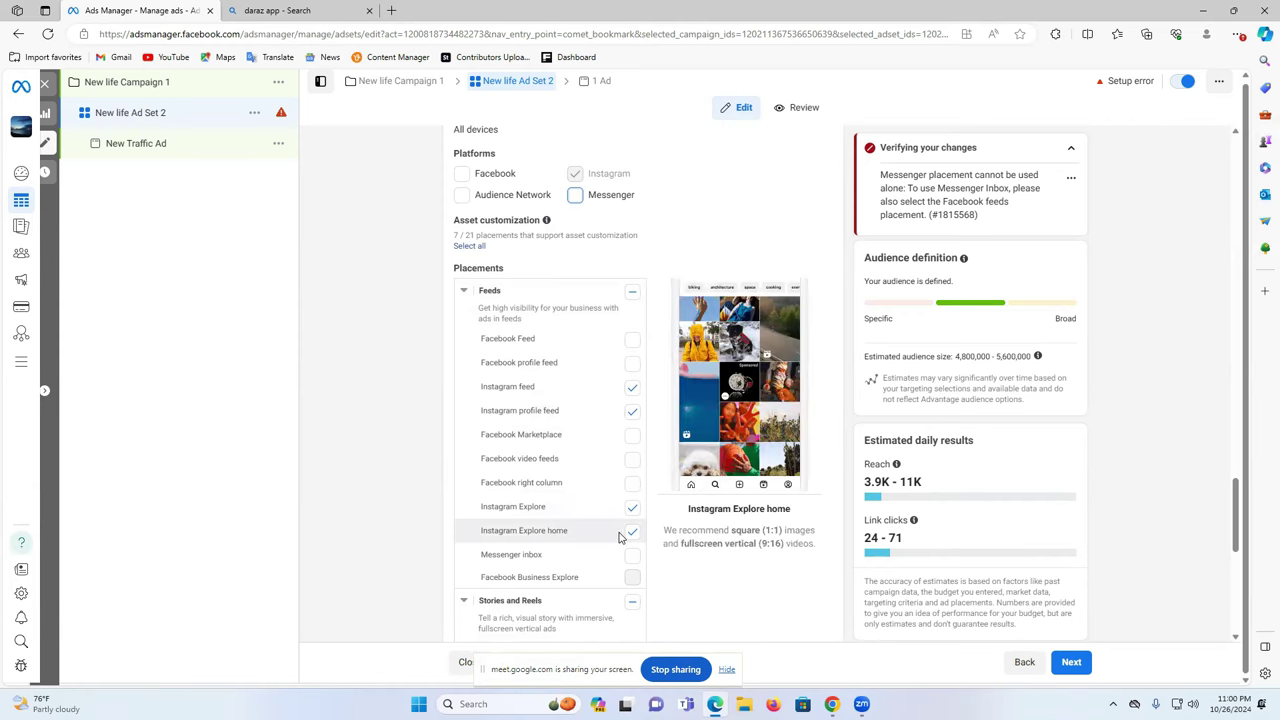
{"action": "scroll", "coordinate": [618, 537], "scroll_direction": "down", "scroll_amount": 1}
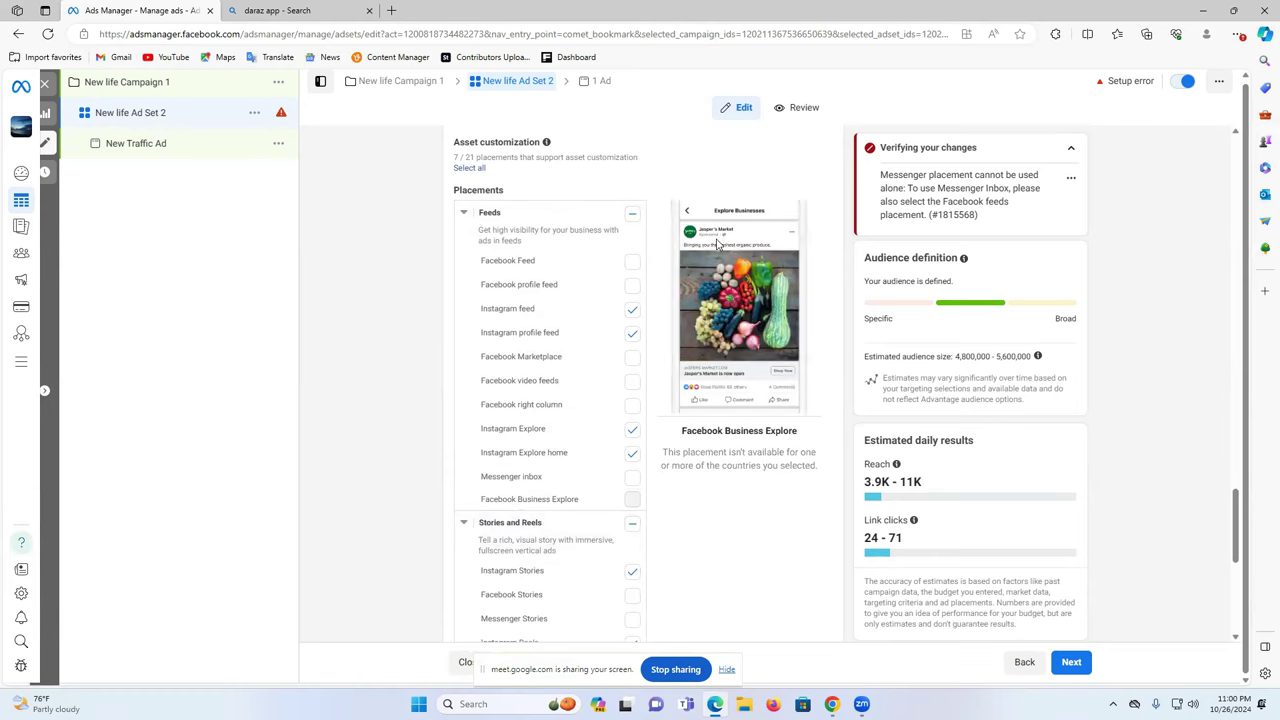
{"action": "scroll", "coordinate": [560, 426], "scroll_direction": "down", "scroll_amount": 5}
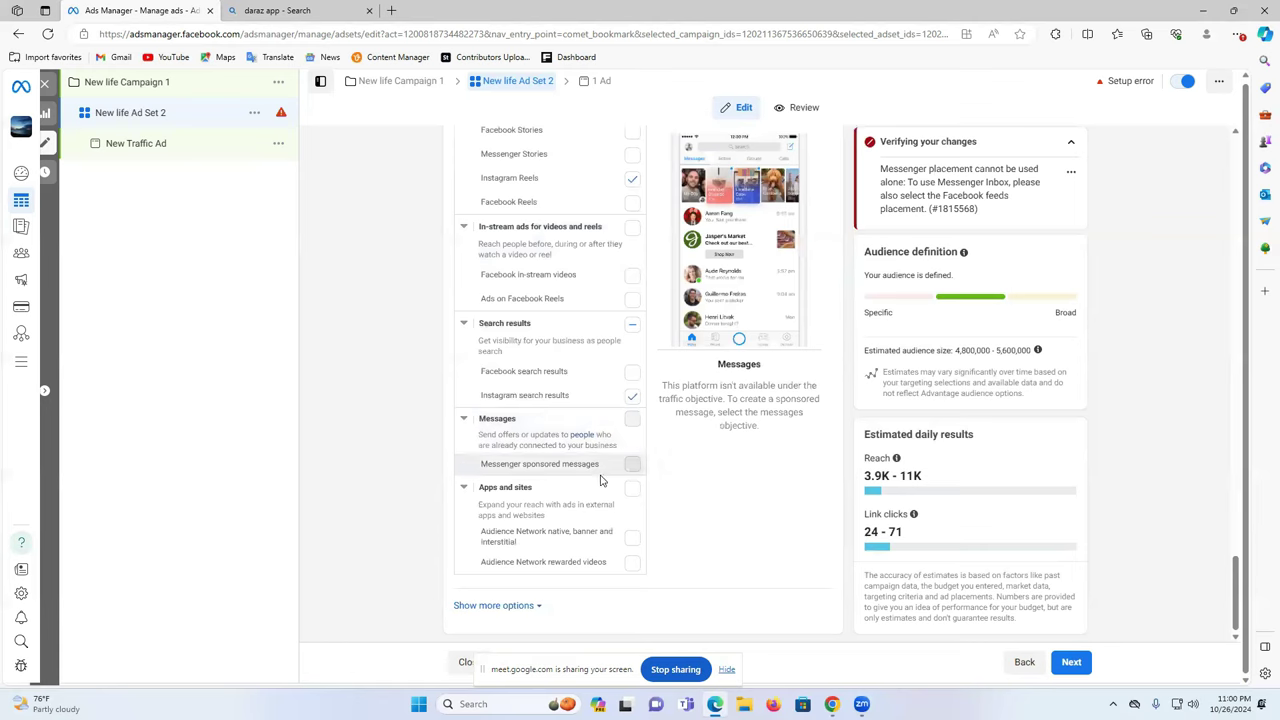
{"action": "left_click", "coordinate": [1071, 664]}
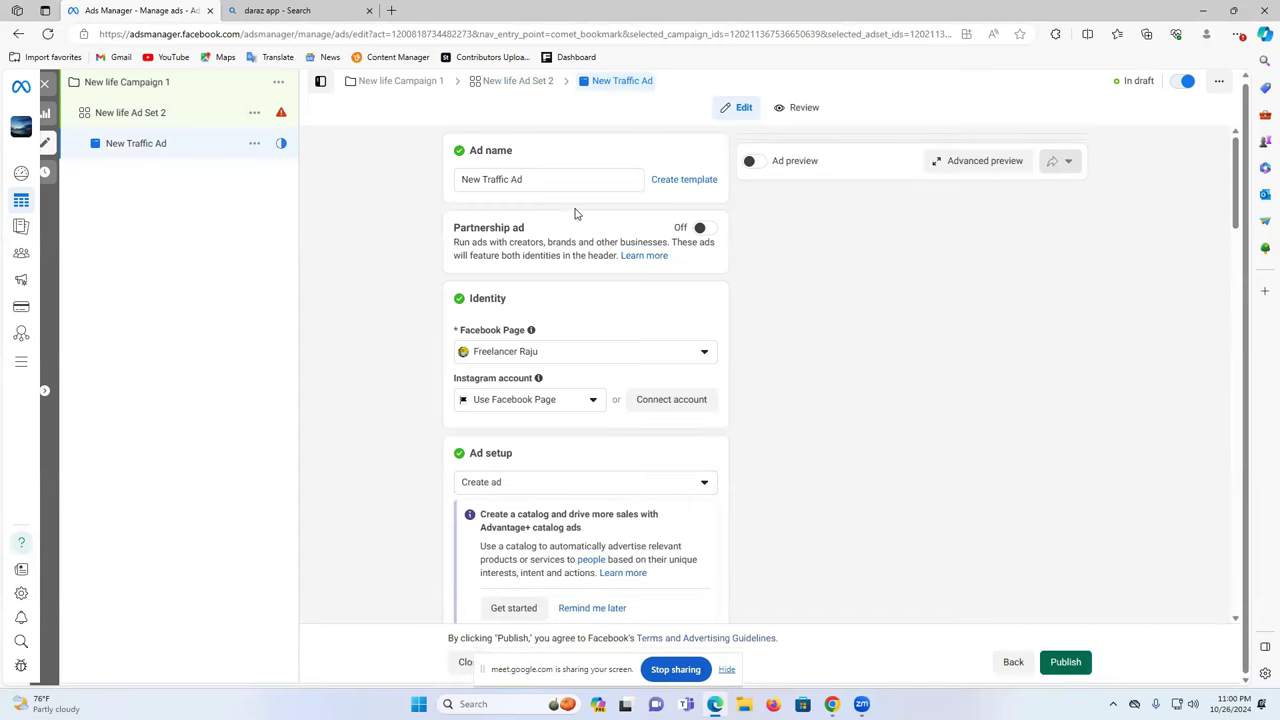
- Leave the half-edited ad name and return to New life Ad Set 2 to check its placement error
{"action": "left_click", "coordinate": [493, 176]}
{"action": "double_click", "coordinate": [497, 177]}
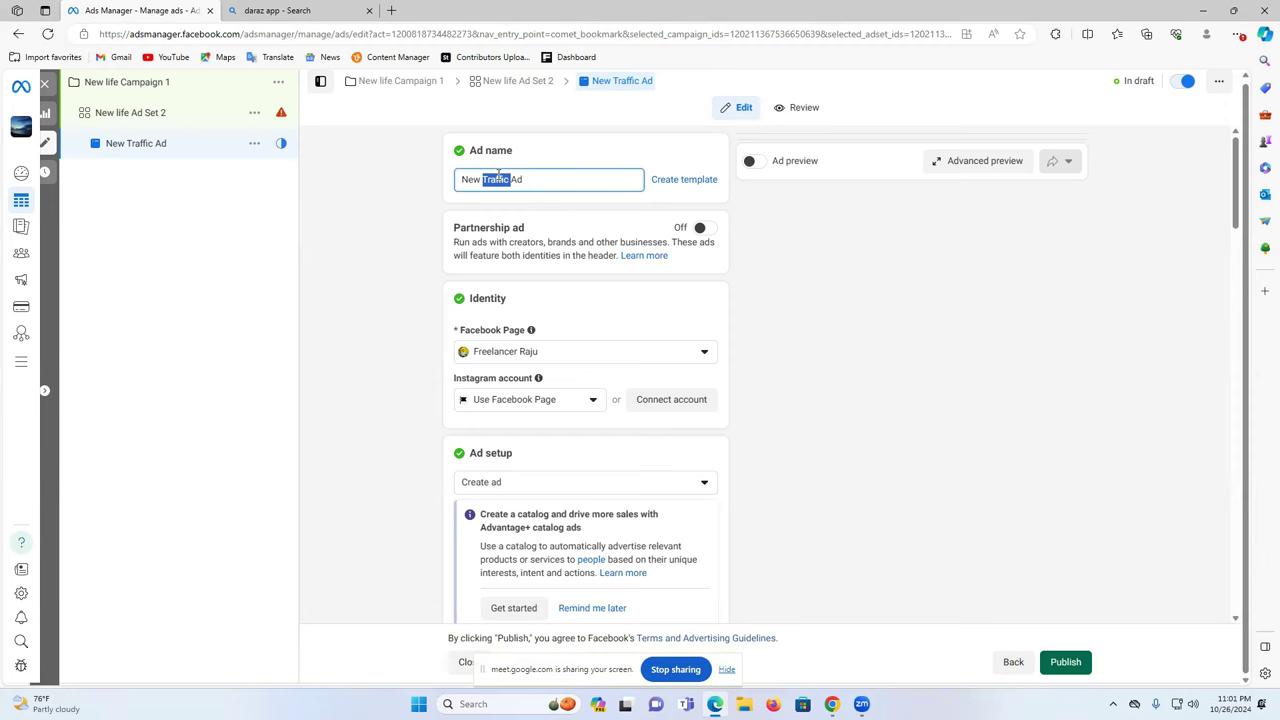
{"action": "mouse_move", "coordinate": [282, 116]}
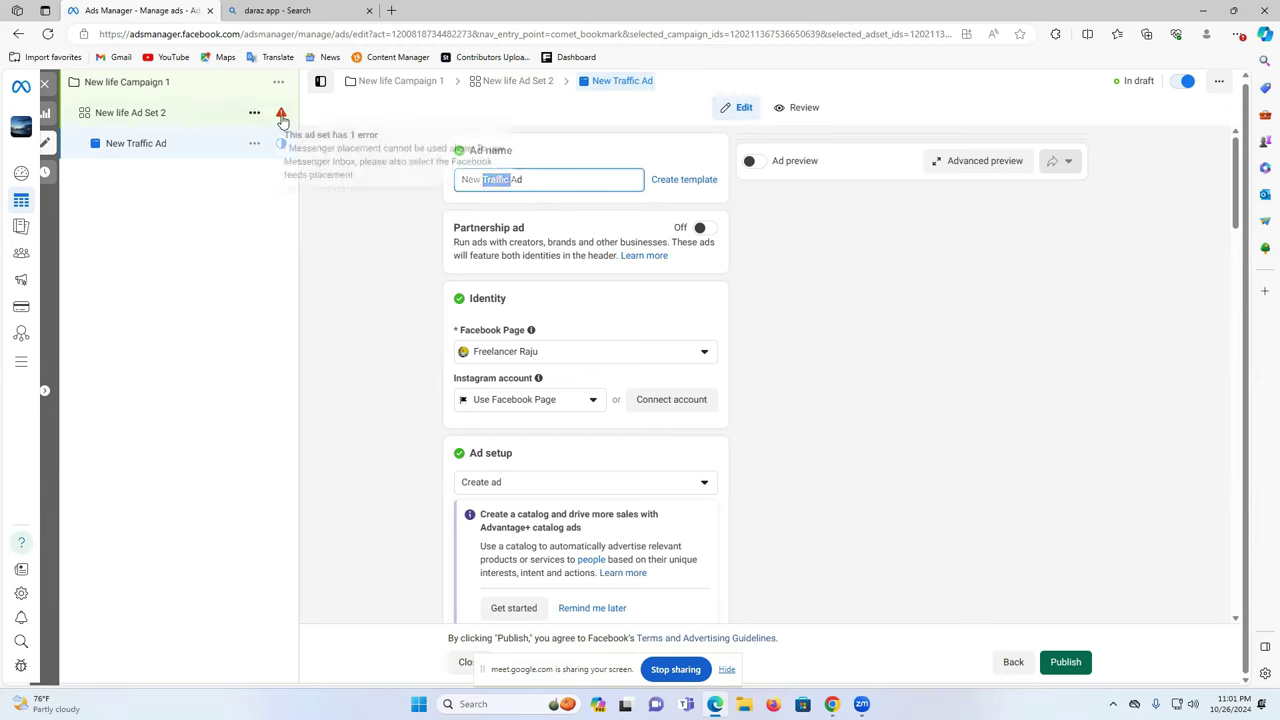
{"action": "double_click", "coordinate": [500, 179]}
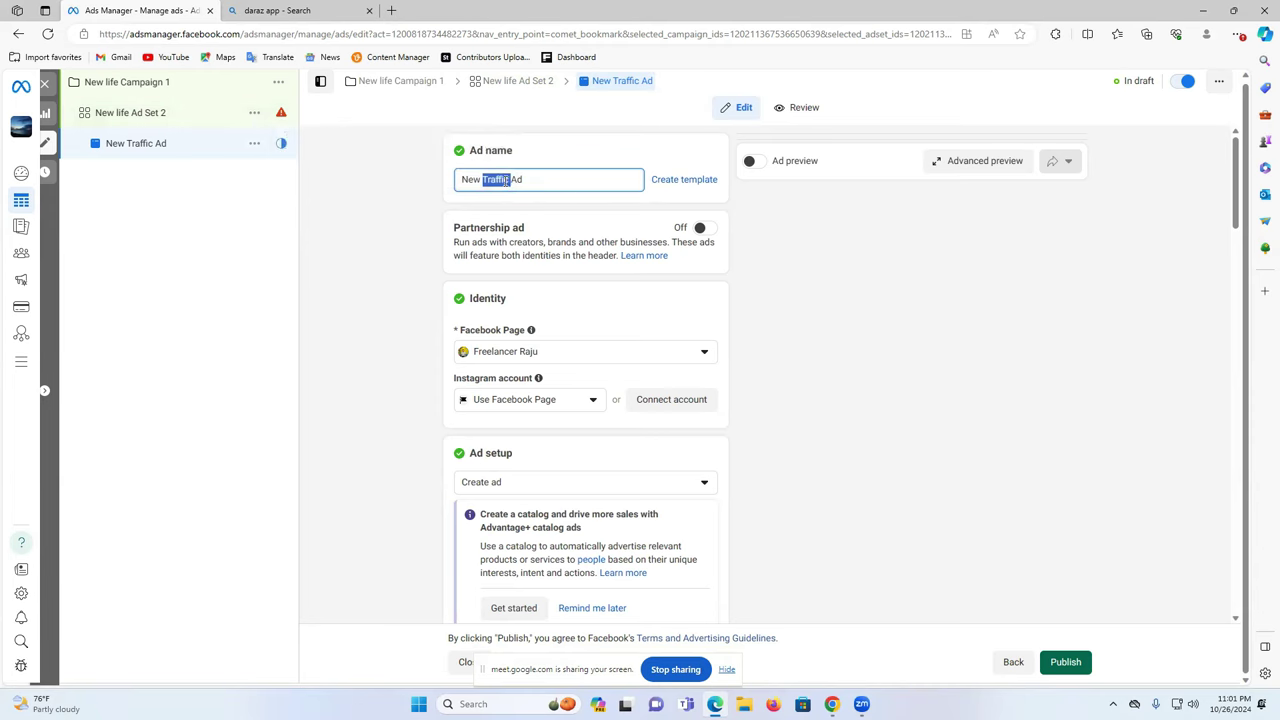
{"action": "left_click", "coordinate": [272, 112]}
{"action": "mouse_move", "coordinate": [284, 117]}
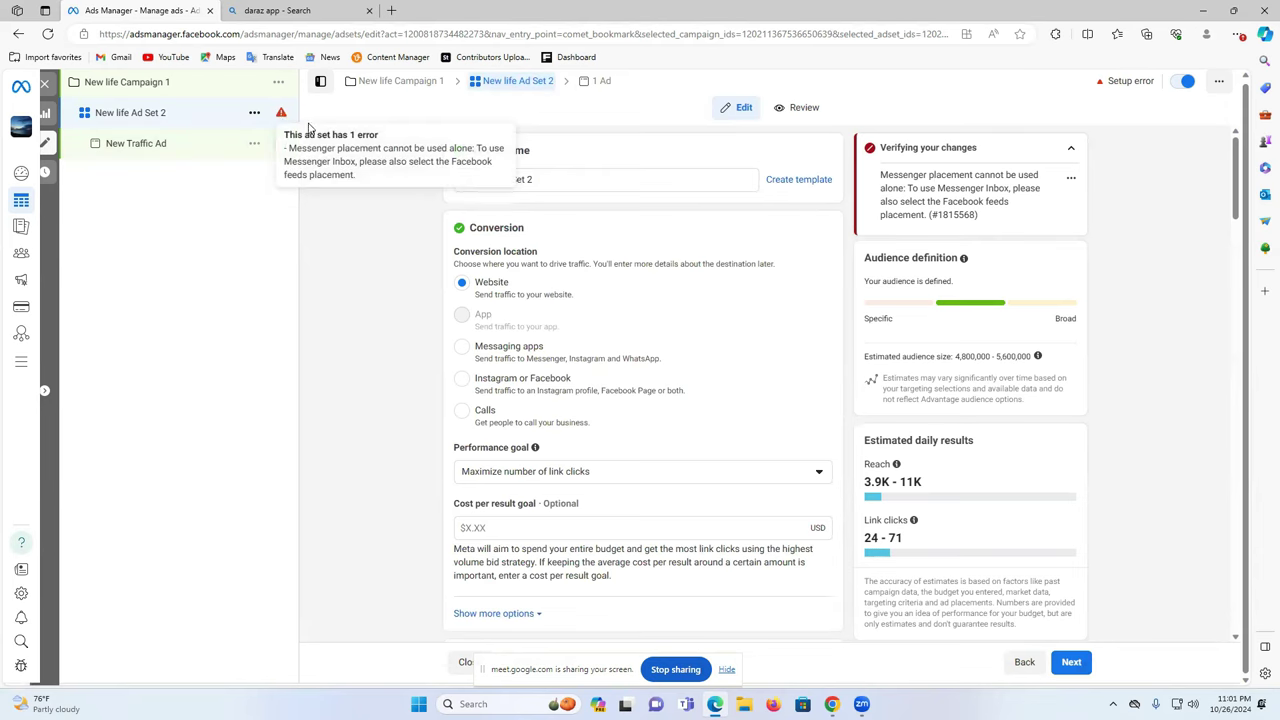
{"action": "left_click_drag", "start_coordinate": [928, 175], "coordinate": [1013, 178]}
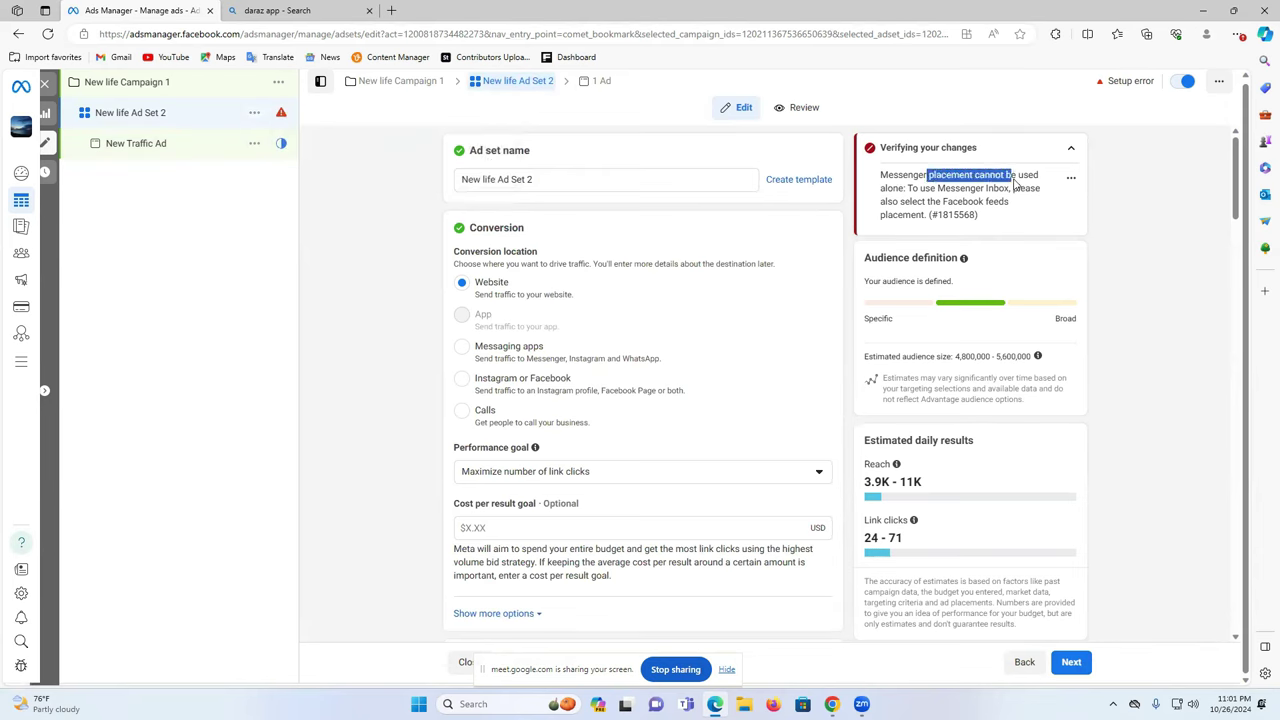
{"action": "left_click", "coordinate": [1014, 185]}
{"action": "left_click_drag", "start_coordinate": [937, 189], "coordinate": [999, 189]}
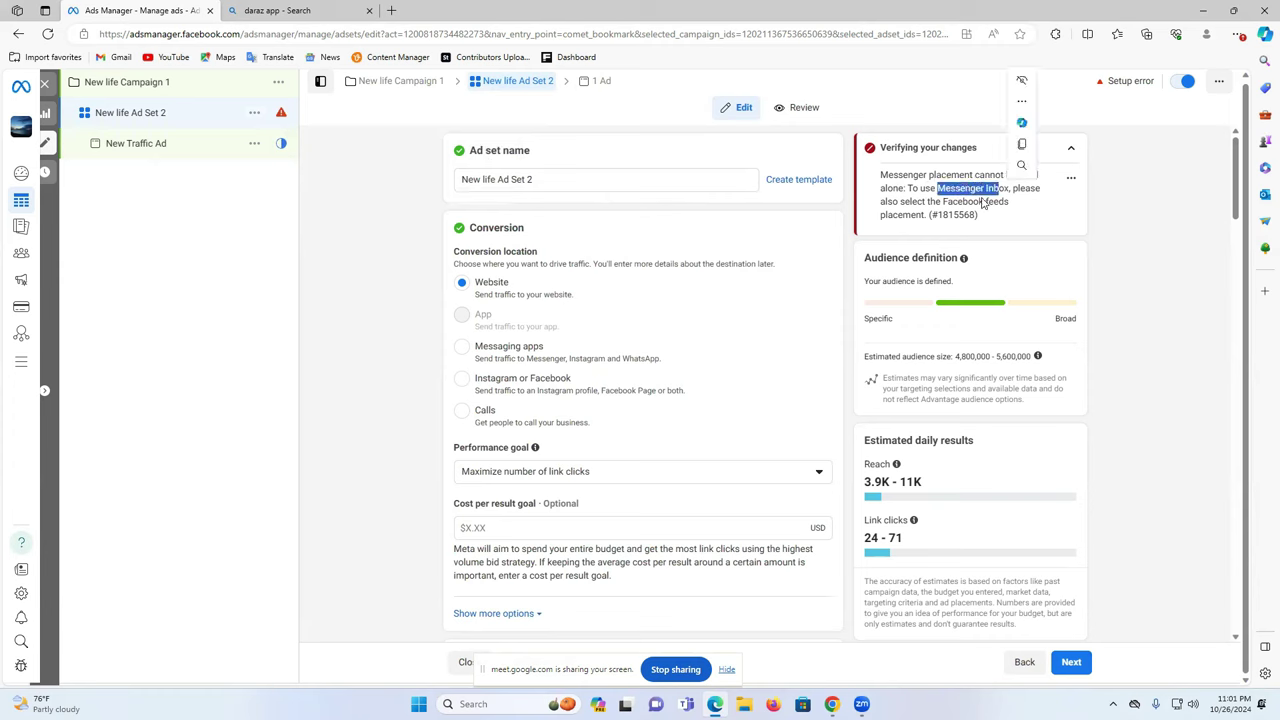
{"action": "double_click", "coordinate": [902, 216]}
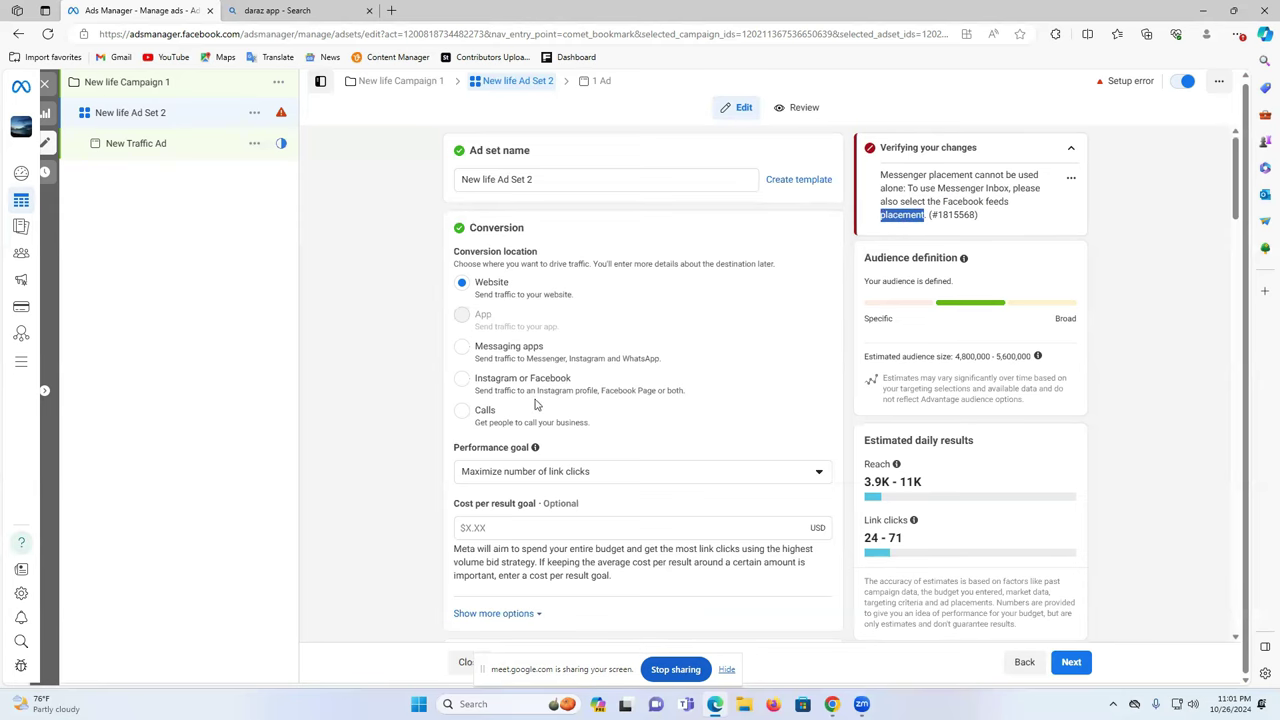
{"action": "scroll", "coordinate": [686, 437], "scroll_direction": "down", "scroll_amount": 2}
{"action": "scroll", "coordinate": [668, 447], "scroll_direction": "up", "scroll_amount": 2}
{"action": "scroll", "coordinate": [686, 441], "scroll_direction": "down", "scroll_amount": 1}
{"action": "scroll", "coordinate": [685, 441], "scroll_direction": "down", "scroll_amount": 15}
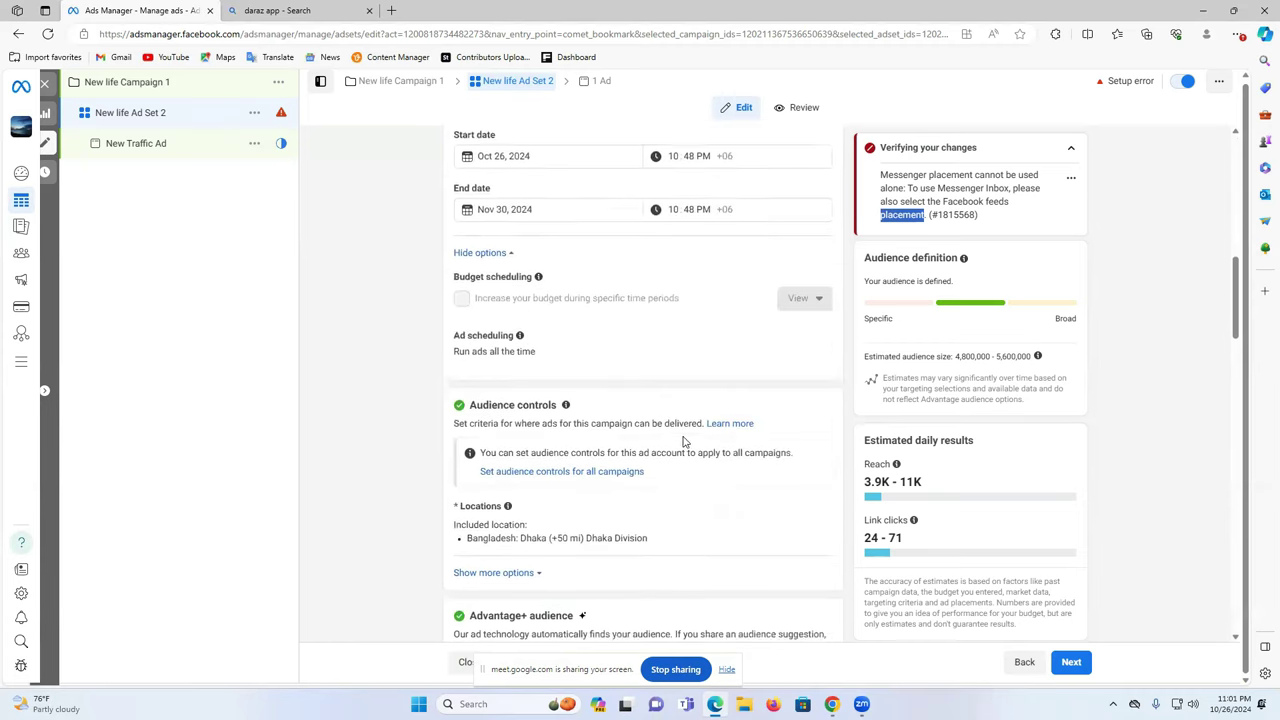
{"action": "scroll", "coordinate": [685, 434], "scroll_direction": "down", "scroll_amount": 8}
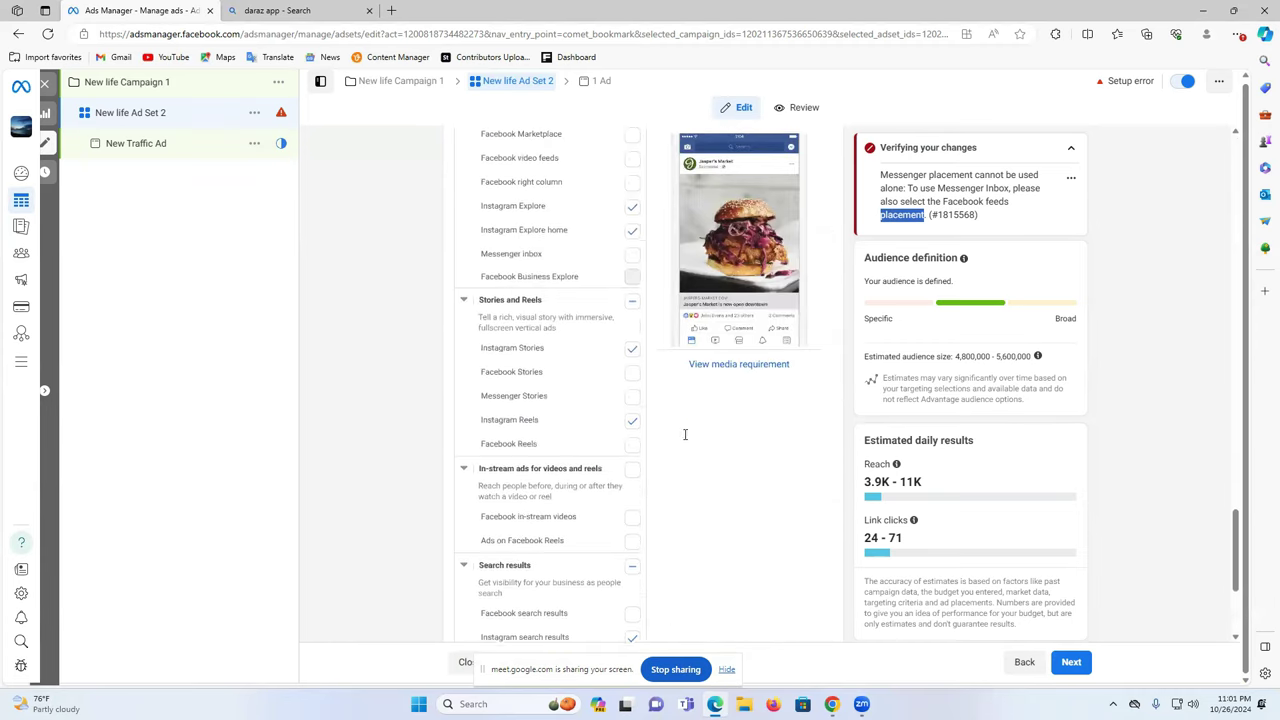
{"action": "scroll", "coordinate": [655, 450], "scroll_direction": "up", "scroll_amount": 5}
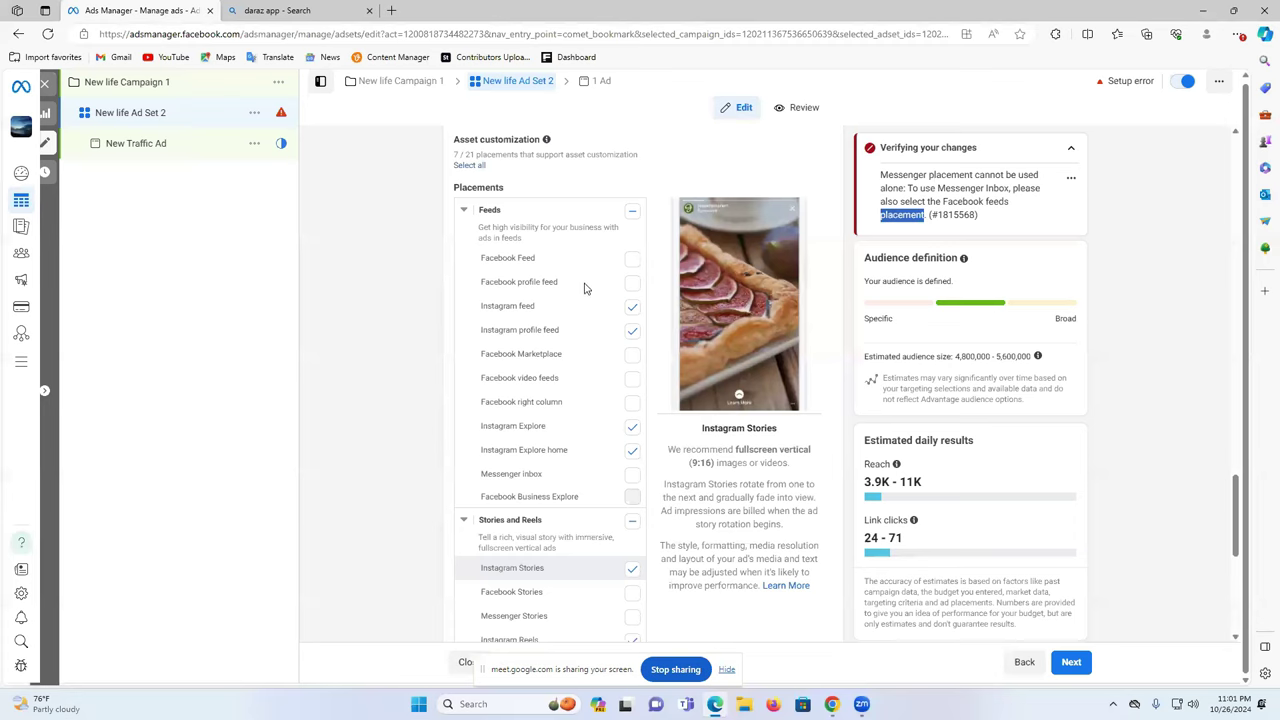
{"action": "scroll", "coordinate": [627, 231], "scroll_direction": "up", "scroll_amount": 3}
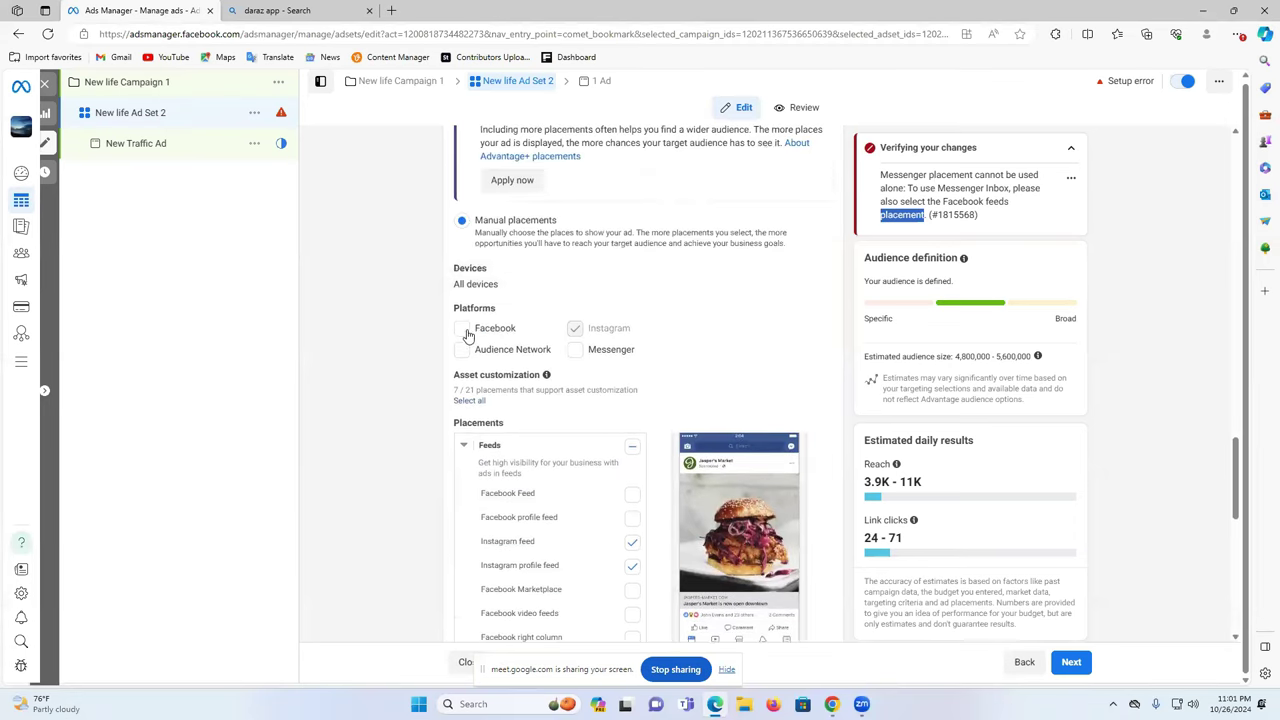
- Keep Facebook and Instagram both checked (17 of 21 placements) and continue to the ad editor
{"action": "left_click", "coordinate": [463, 330]}
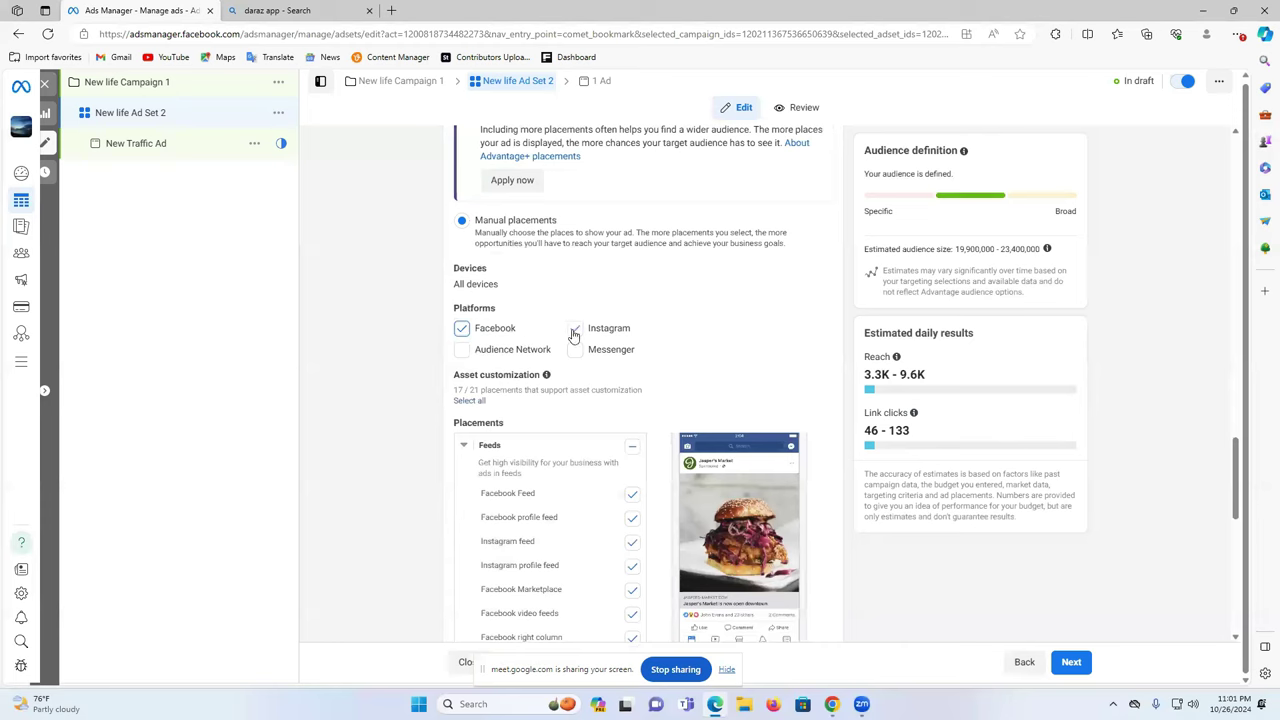
{"action": "left_click", "coordinate": [461, 333]}
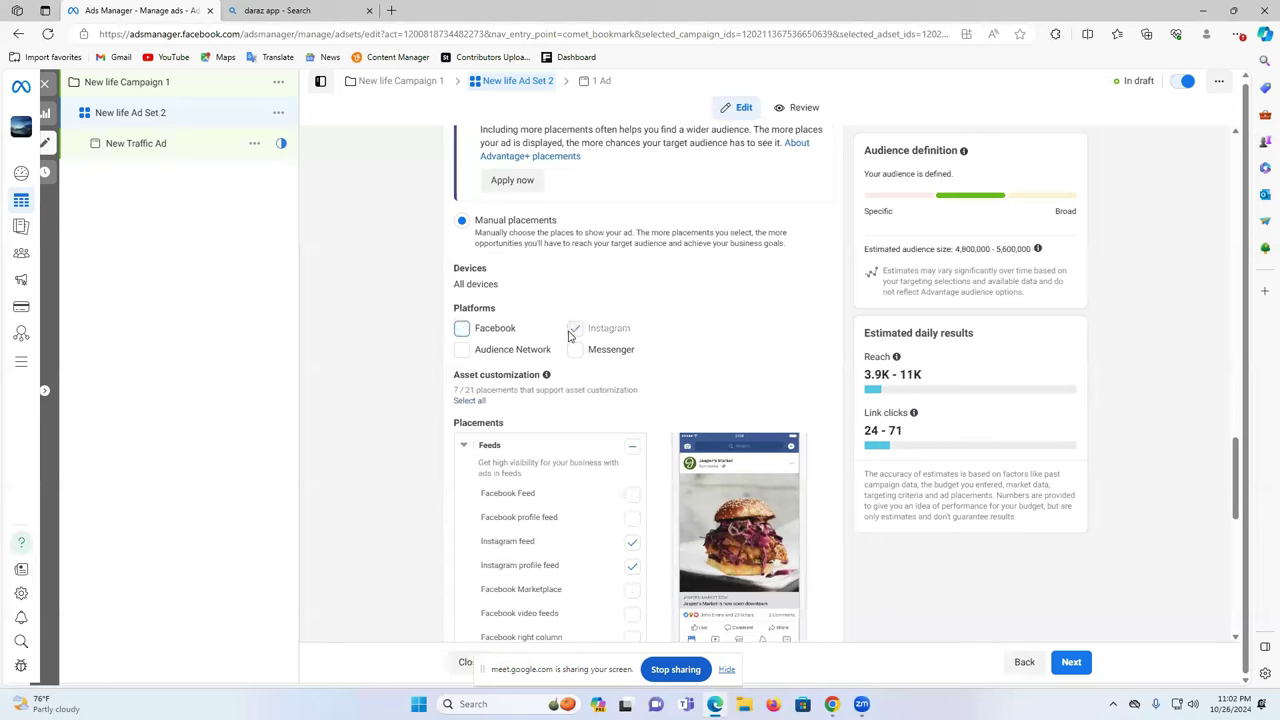
{"action": "left_click", "coordinate": [461, 333]}
{"action": "scroll", "coordinate": [563, 374], "scroll_direction": "down", "scroll_amount": 7}
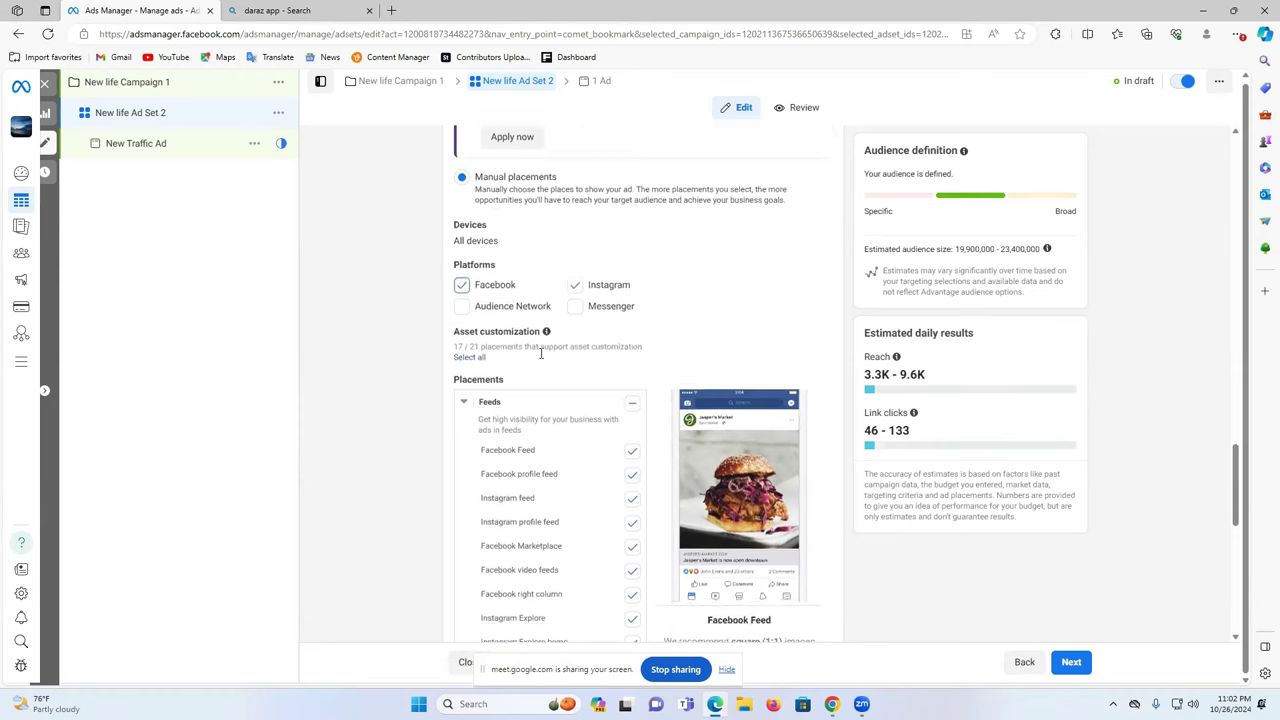
{"action": "scroll", "coordinate": [537, 375], "scroll_direction": "up", "scroll_amount": 5}
{"action": "scroll", "coordinate": [432, 196], "scroll_direction": "up", "scroll_amount": 2}
{"action": "left_click", "coordinate": [1071, 661]}
- Replace 'Traffic' with 'life' so the ad is named 'New life Ad 3', then check its Instagram account
{"action": "left_click", "coordinate": [494, 181]}
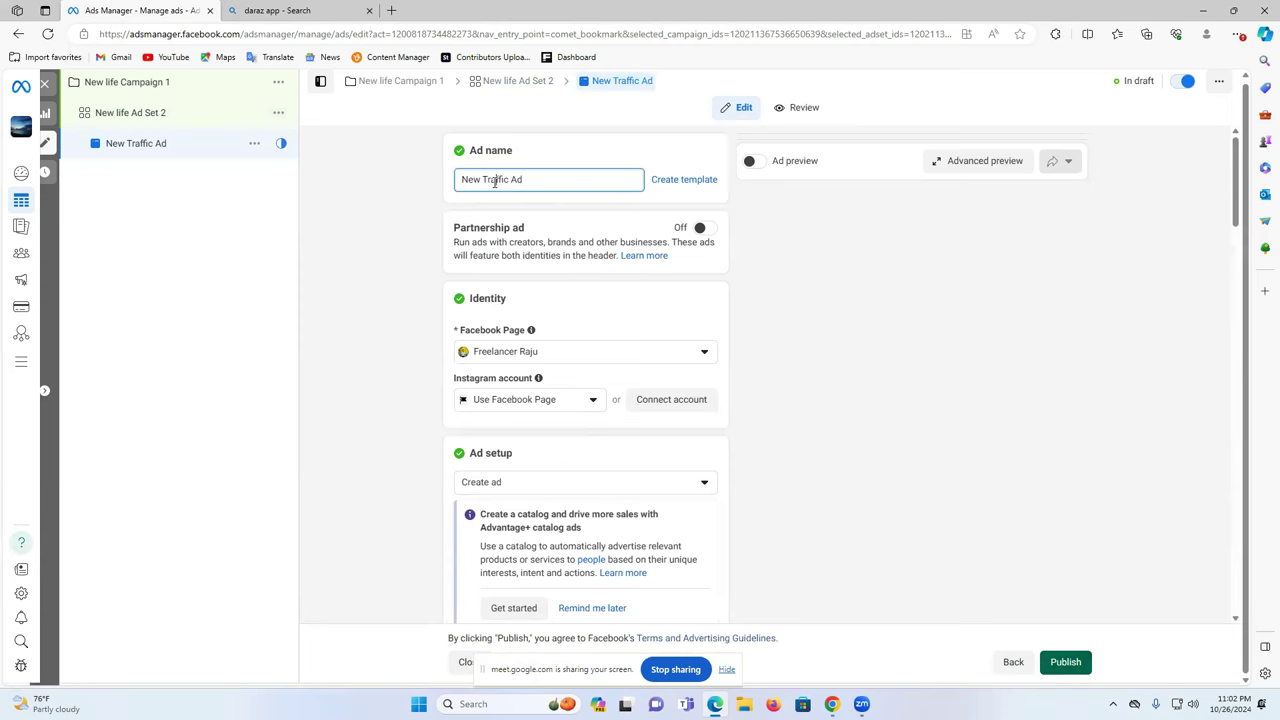
{"action": "double_click", "coordinate": [494, 181]}
{"action": "type", "text": "life"}
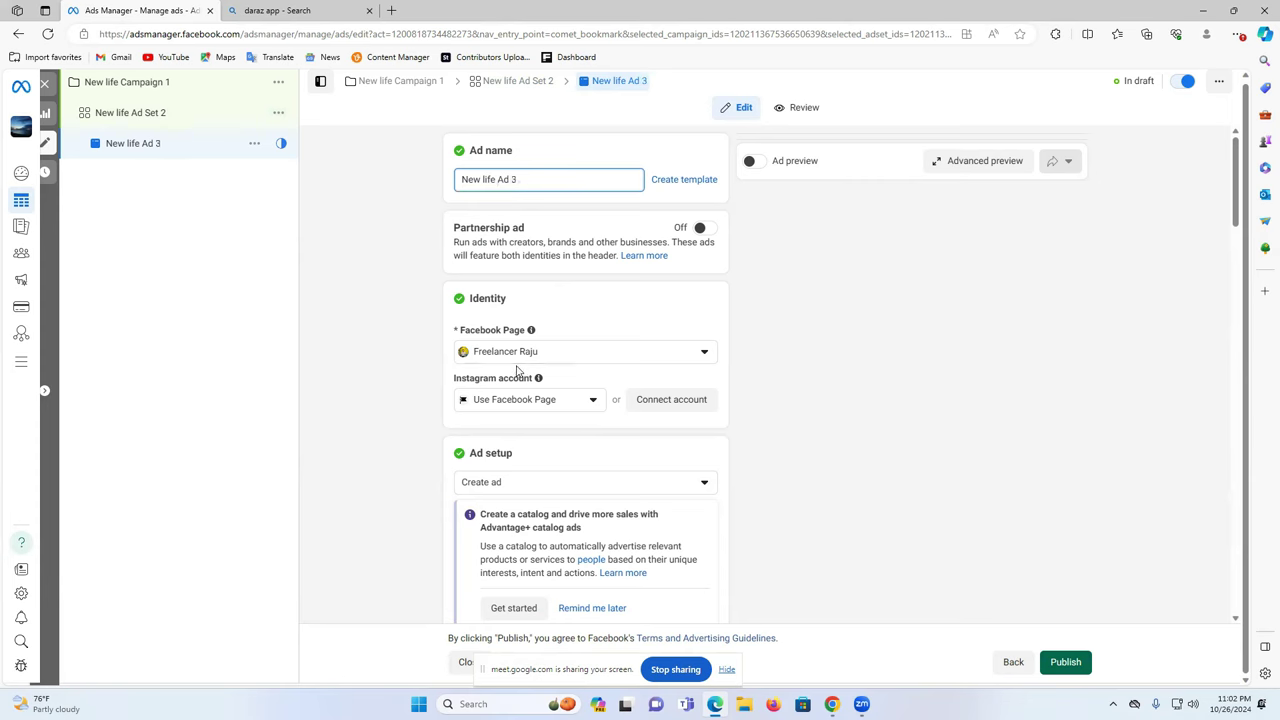
{"action": "left_click", "coordinate": [510, 403]}
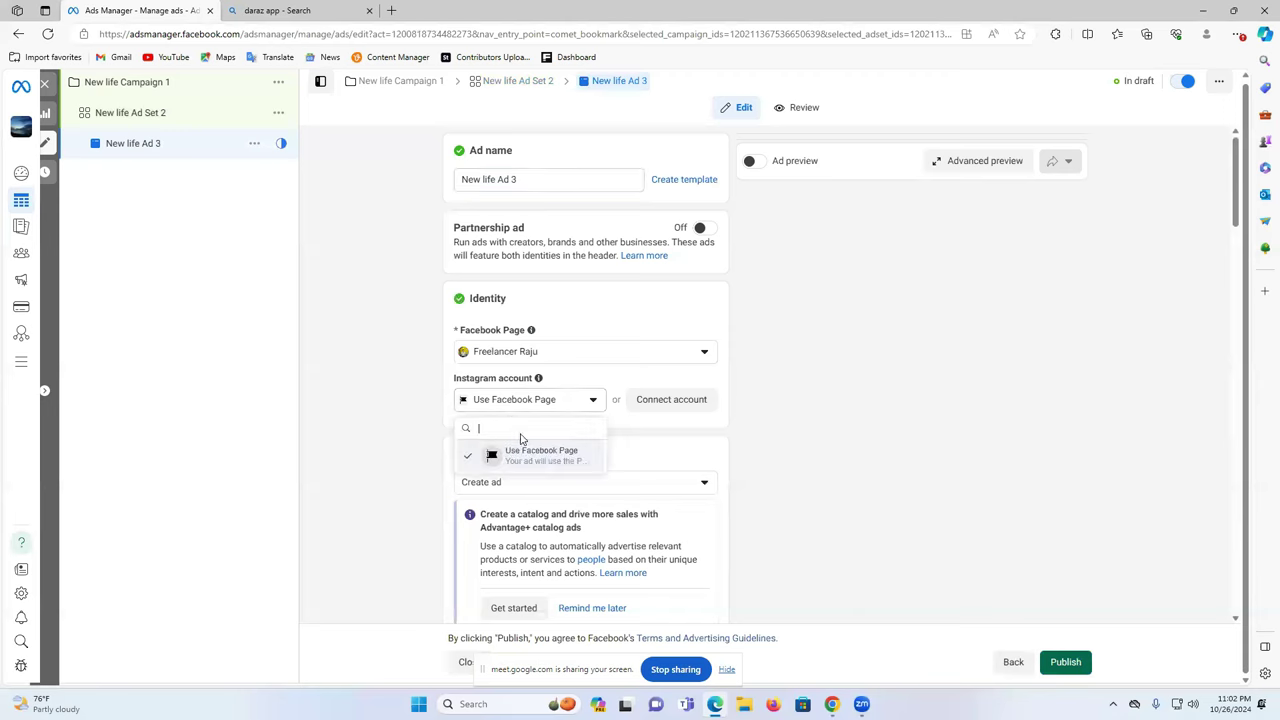
- Request to connect an Instagram account to the Page, confirming each prompt through message settings
{"action": "left_click", "coordinate": [648, 403]}
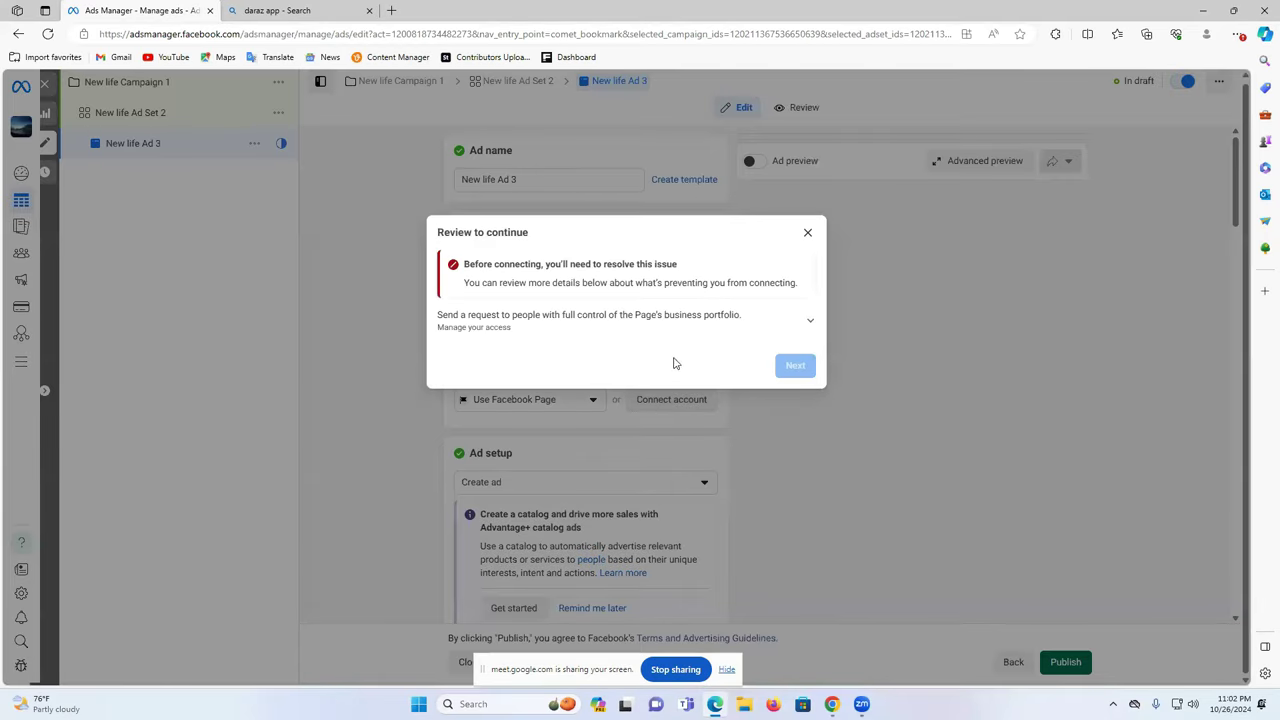
{"action": "left_click", "coordinate": [808, 326]}
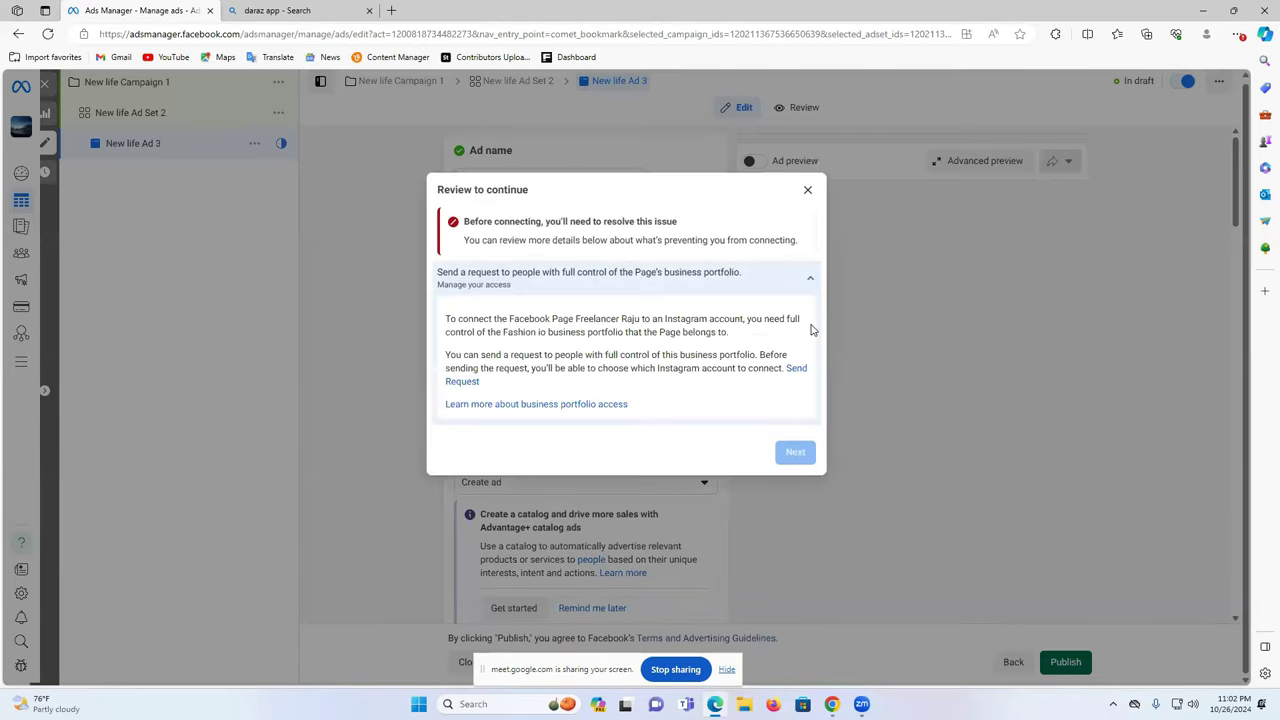
{"action": "left_click", "coordinate": [796, 376]}
{"action": "left_click", "coordinate": [786, 394]}
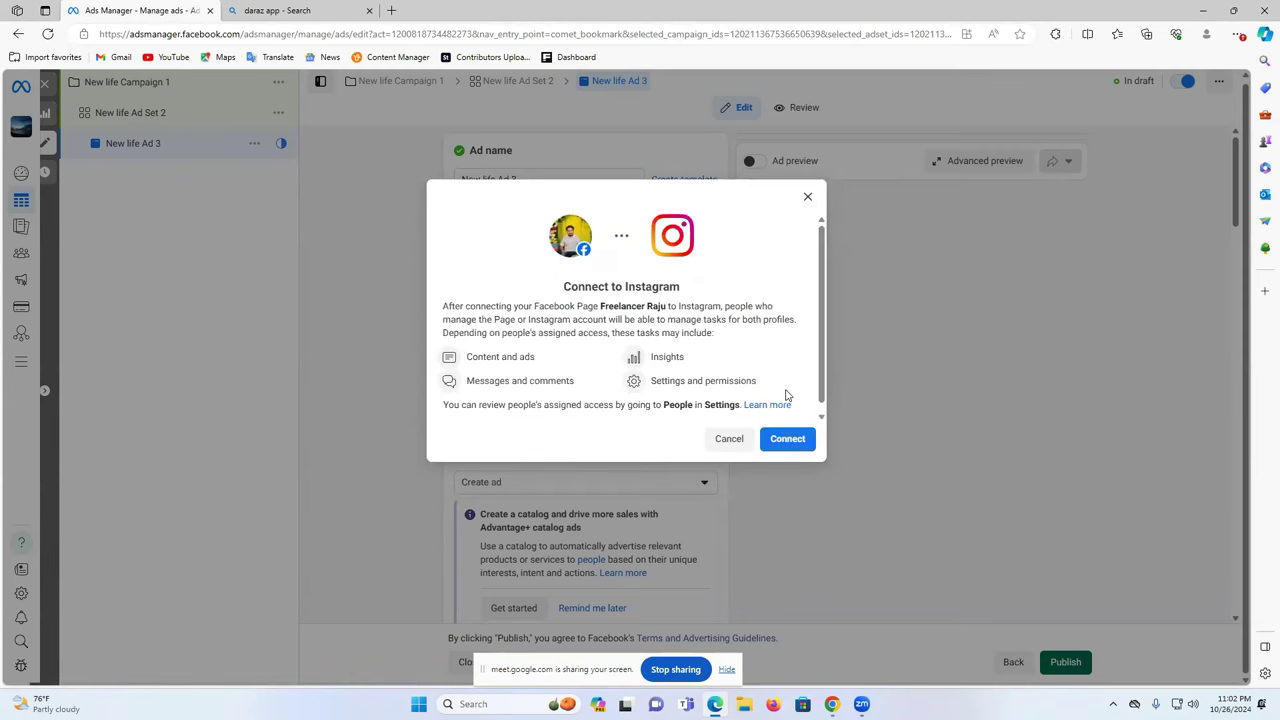
{"action": "left_click", "coordinate": [775, 440]}
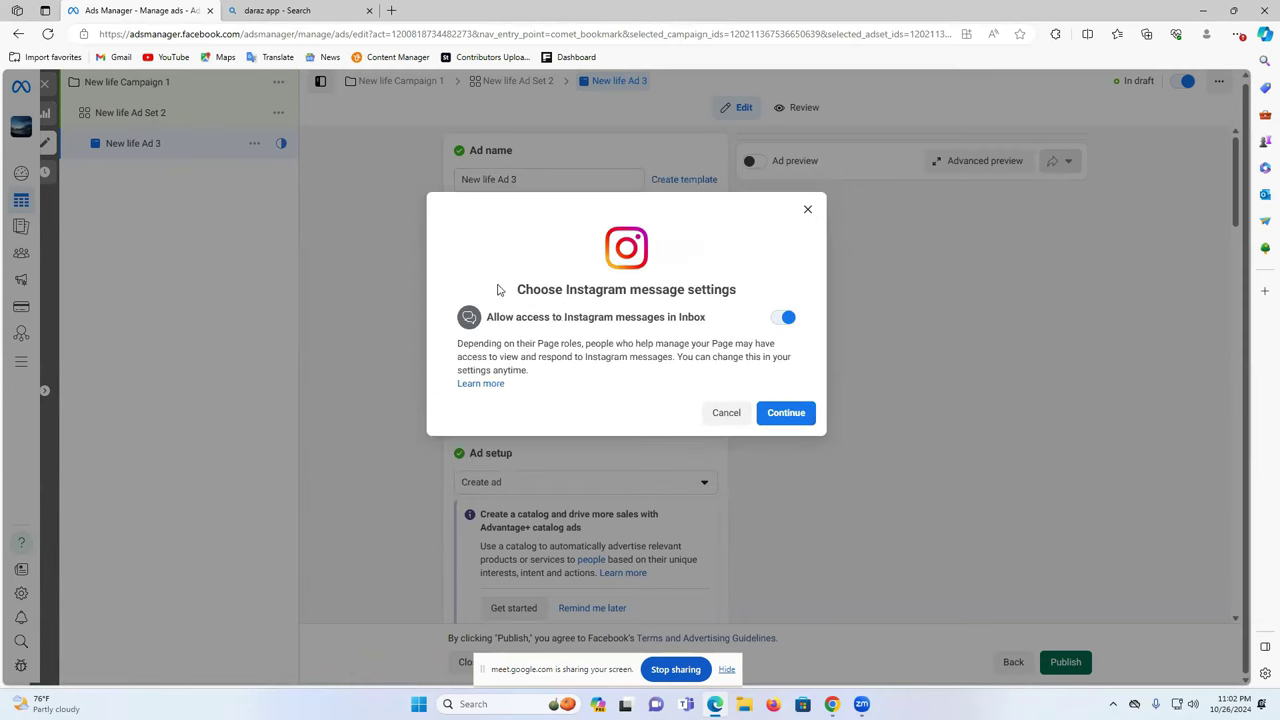
{"action": "left_click", "coordinate": [786, 414]}
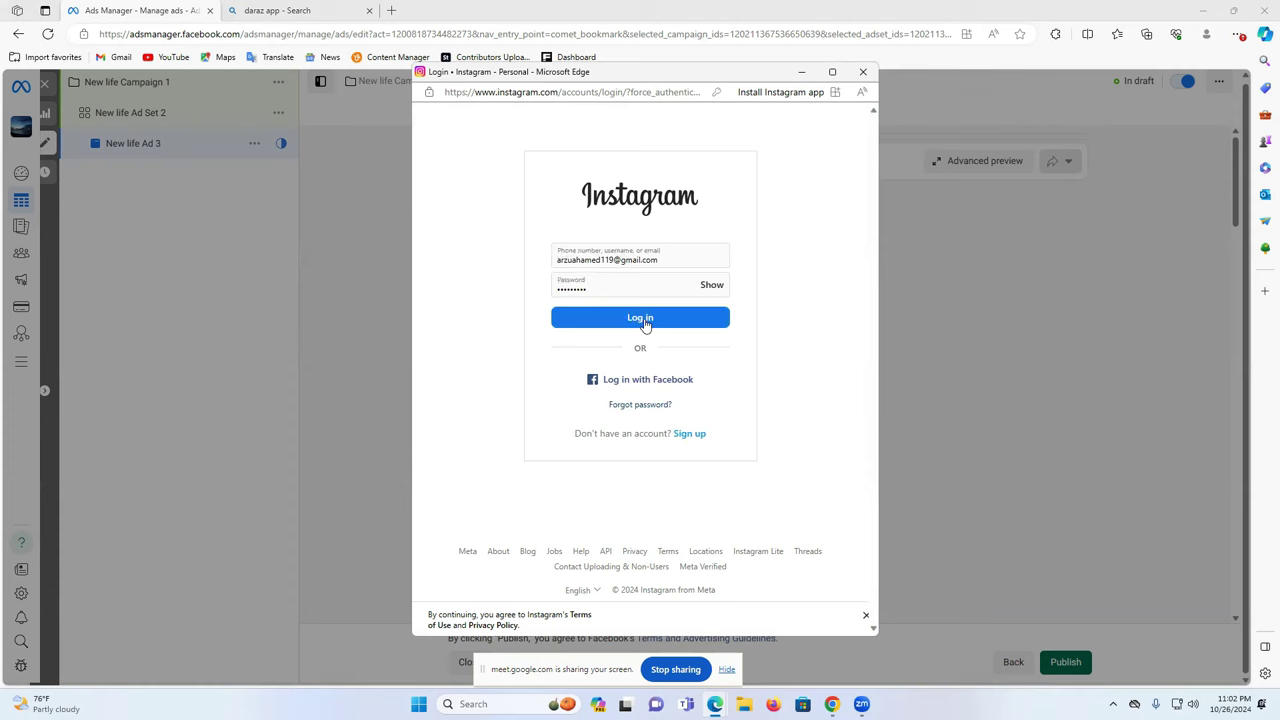
- Log in to Instagram, skip saving login info, authorize the connection and close the confirmation
{"action": "left_click", "coordinate": [641, 320]}
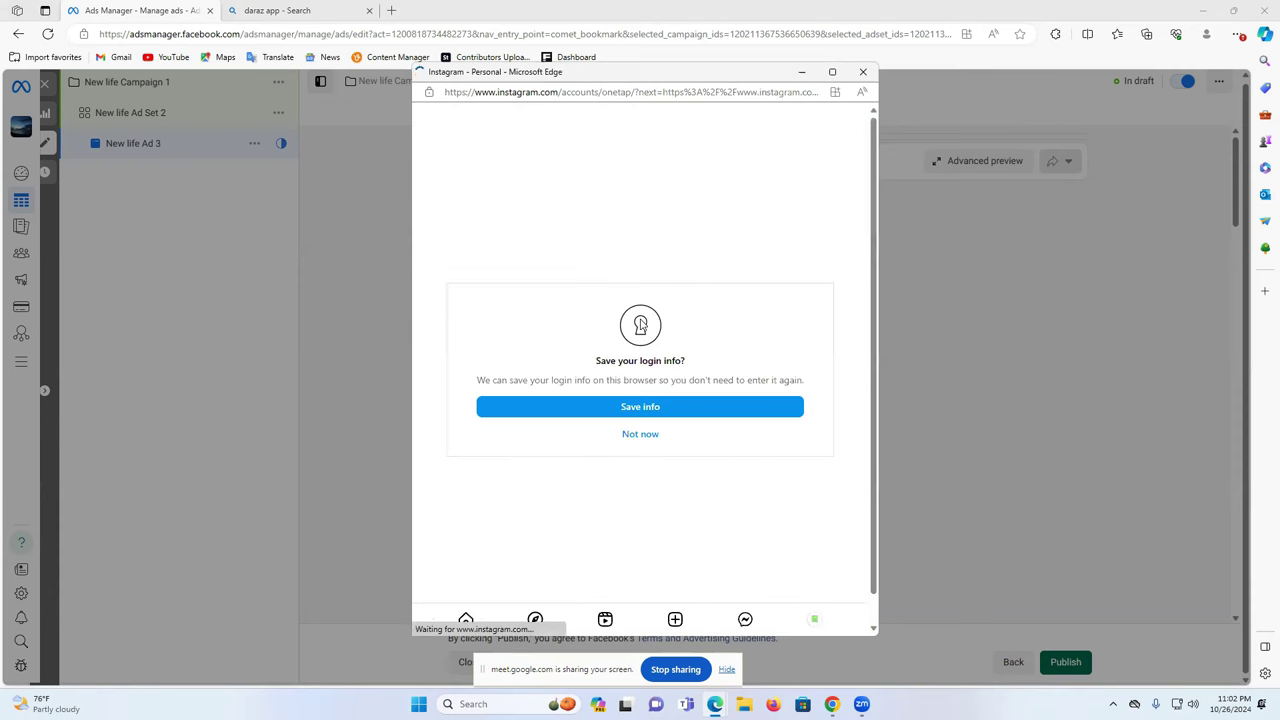
{"action": "left_click", "coordinate": [650, 437]}
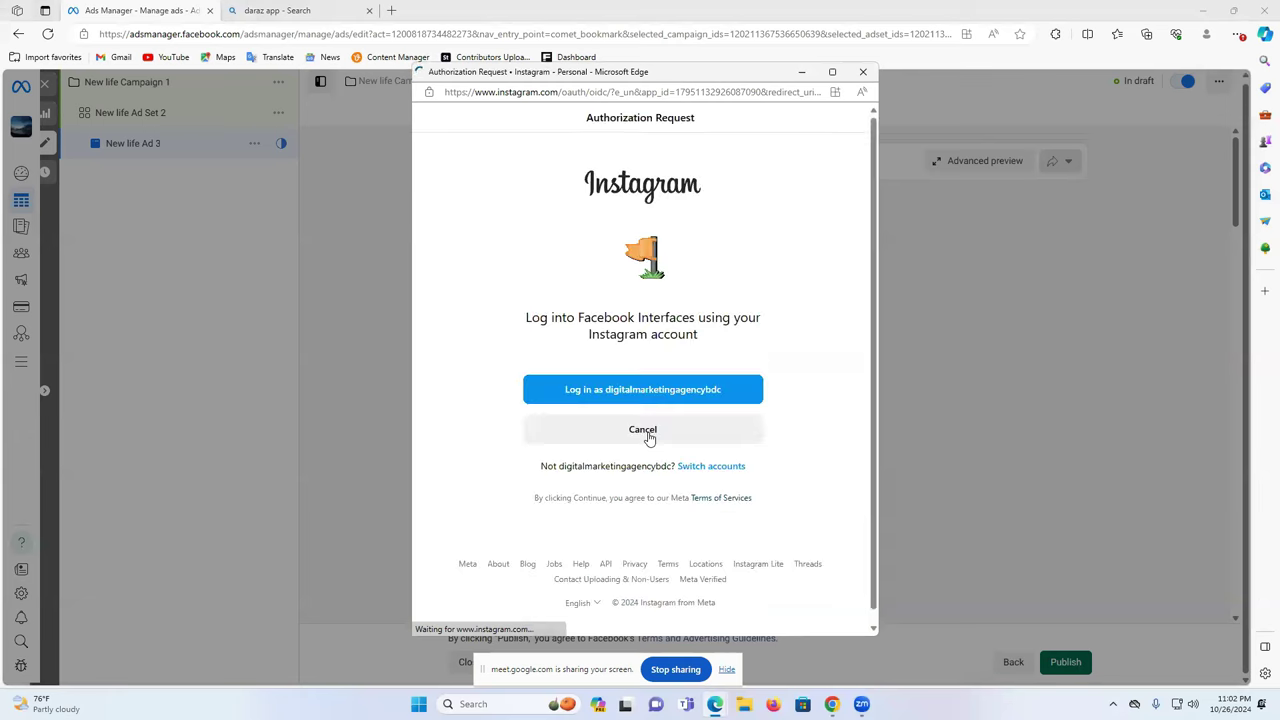
{"action": "left_click", "coordinate": [642, 398]}
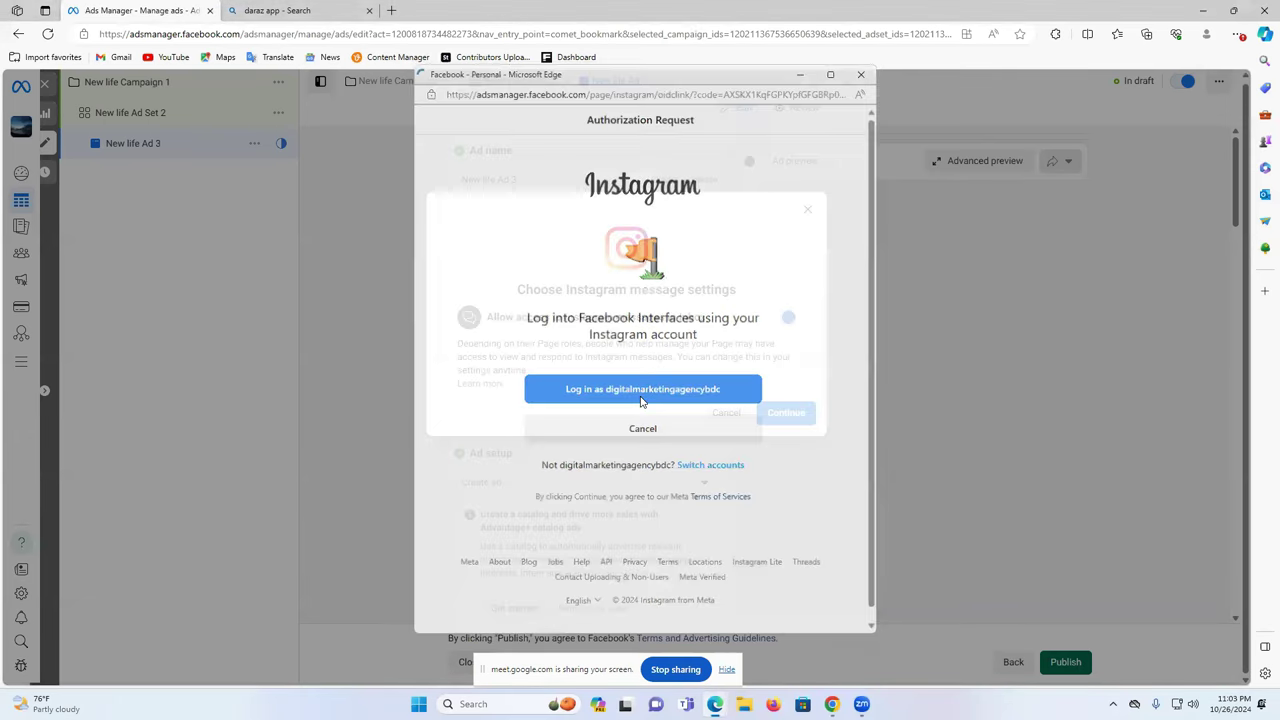
{"action": "left_click", "coordinate": [742, 412]}
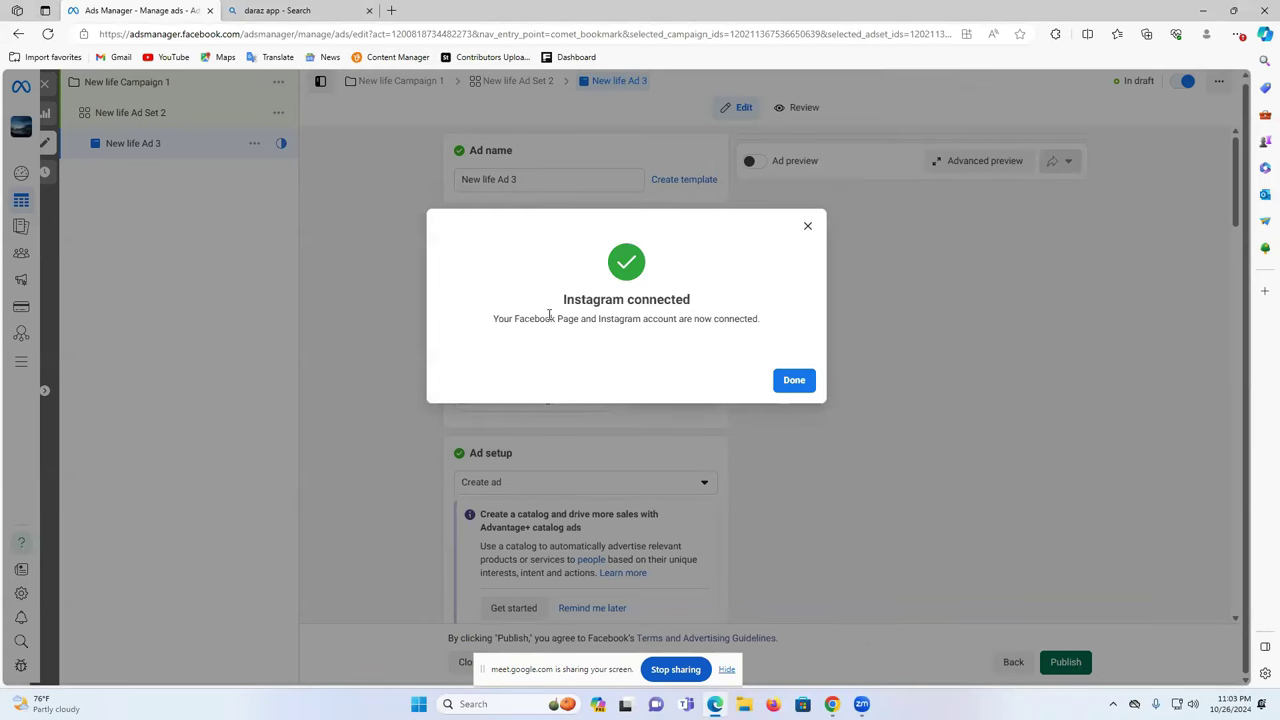
{"action": "left_click_drag", "start_coordinate": [564, 299], "coordinate": [722, 312]}
{"action": "left_click", "coordinate": [780, 296]}
{"action": "left_click", "coordinate": [790, 384]}
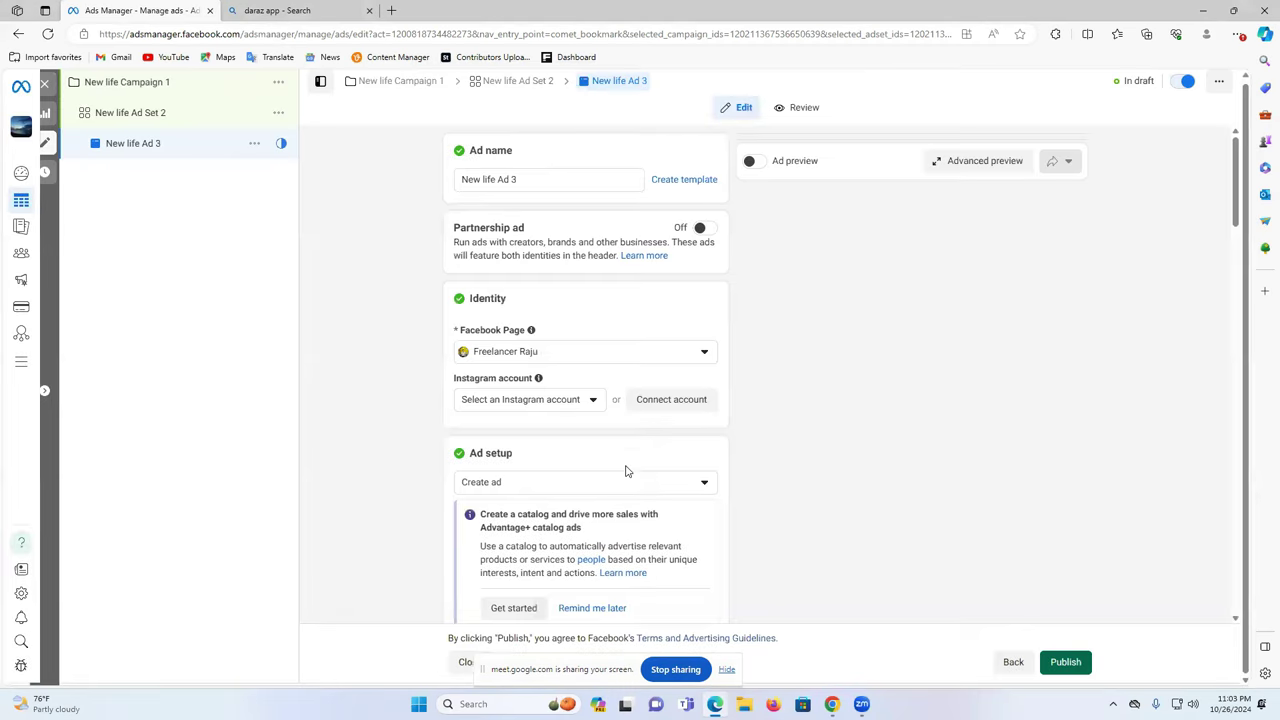
- Confirm the newly connected Instagram account is selected as the ad's Instagram identity
{"action": "left_click", "coordinate": [562, 404]}
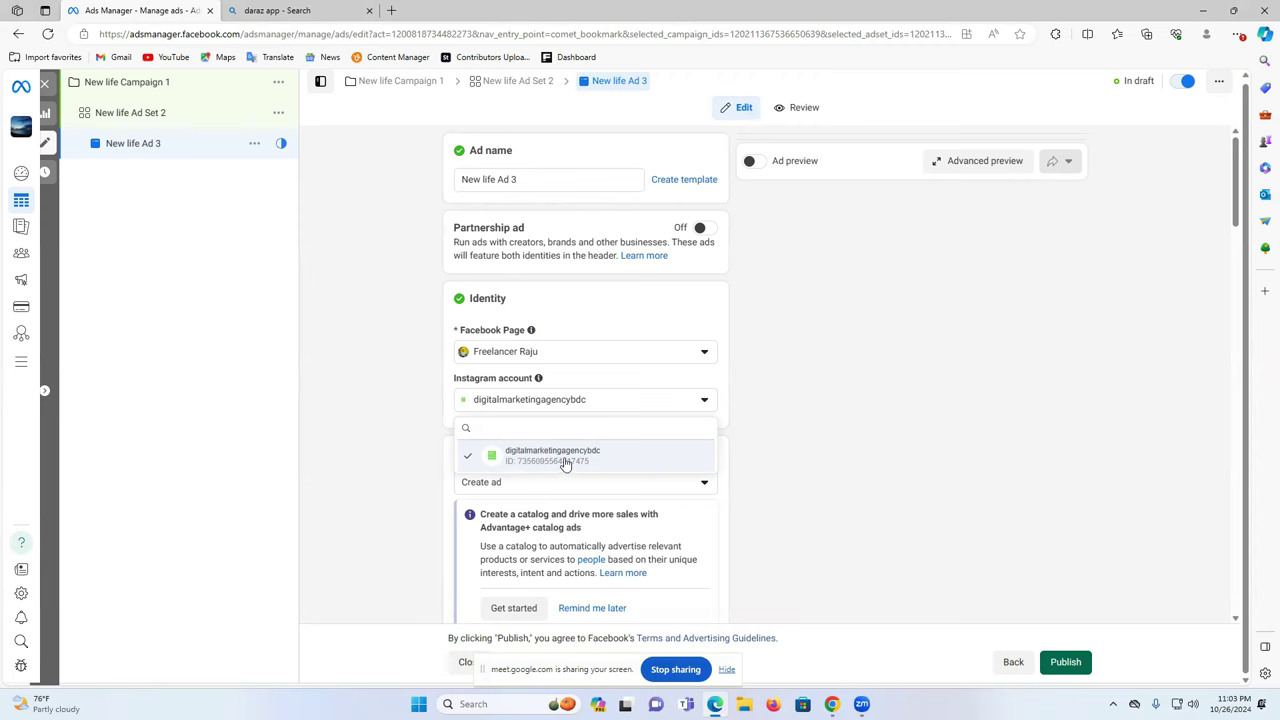
{"action": "left_click", "coordinate": [508, 398]}
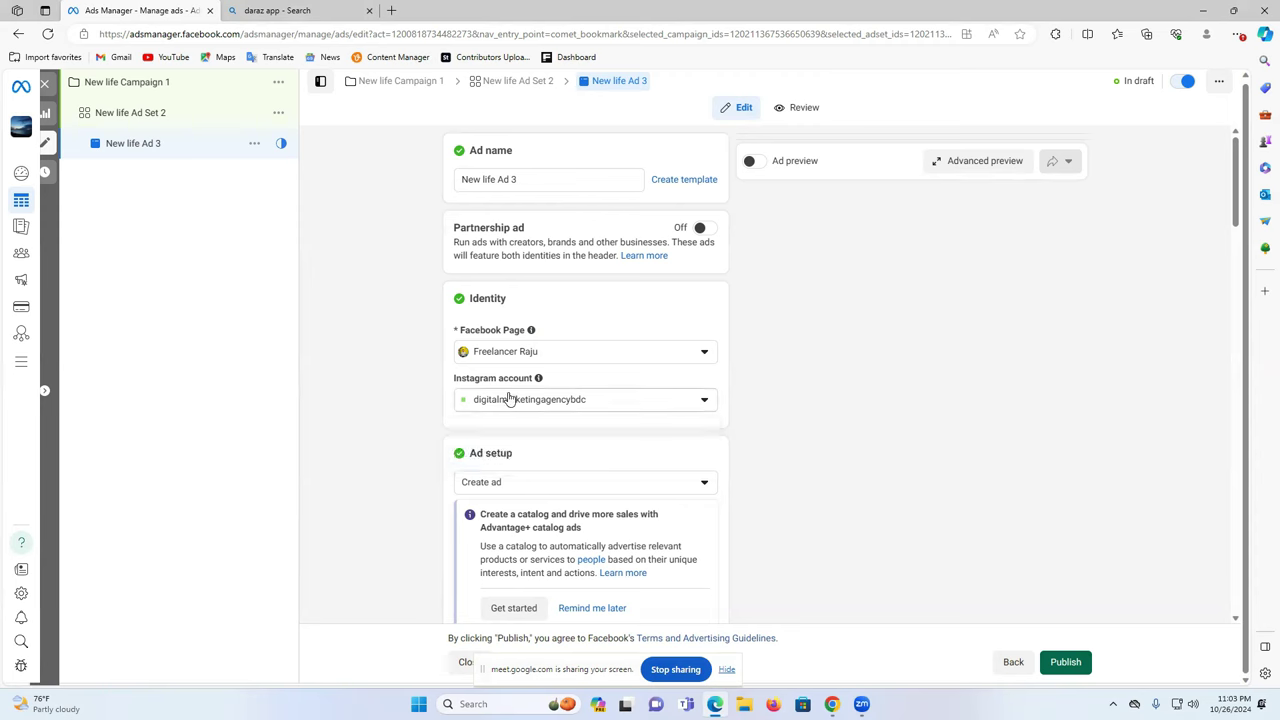
{"action": "left_click", "coordinate": [527, 407]}
{"action": "left_click", "coordinate": [793, 399]}
{"action": "scroll", "coordinate": [560, 400], "scroll_direction": "down", "scroll_amount": 2}
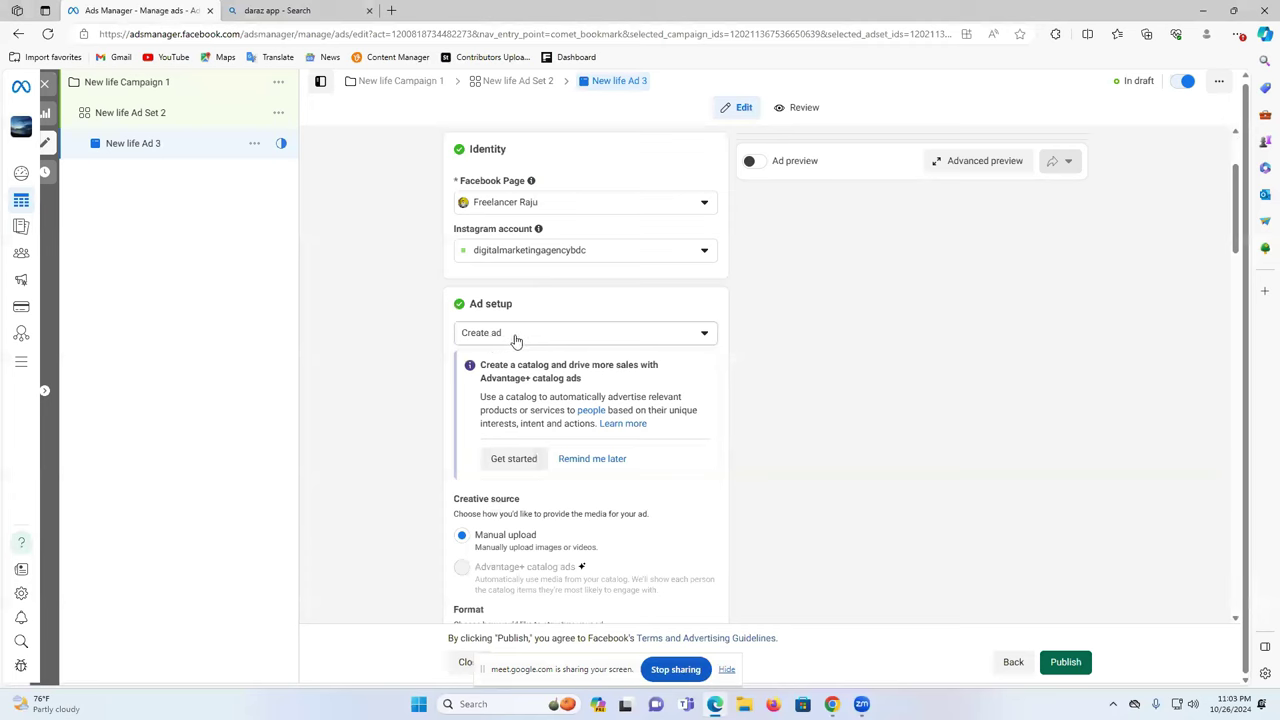
{"action": "left_click", "coordinate": [552, 255]}
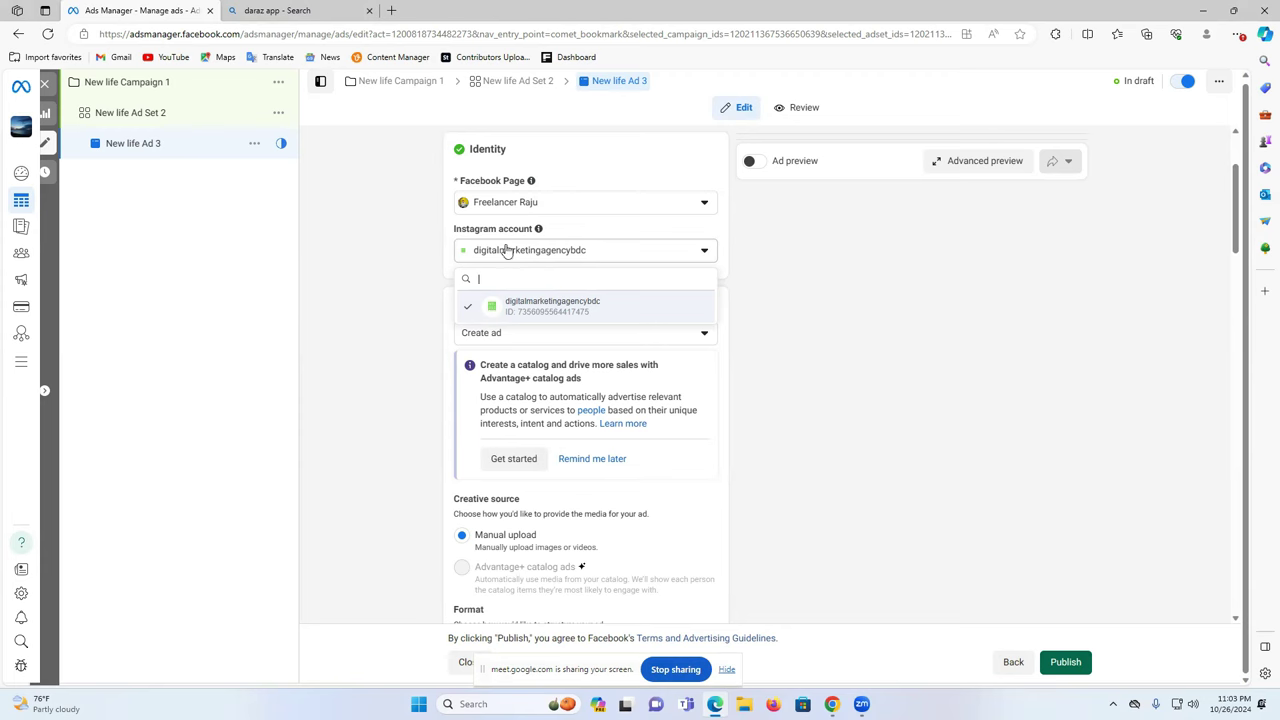
{"action": "left_click_drag", "start_coordinate": [455, 229], "coordinate": [573, 232]}
{"action": "left_click", "coordinate": [565, 235]}
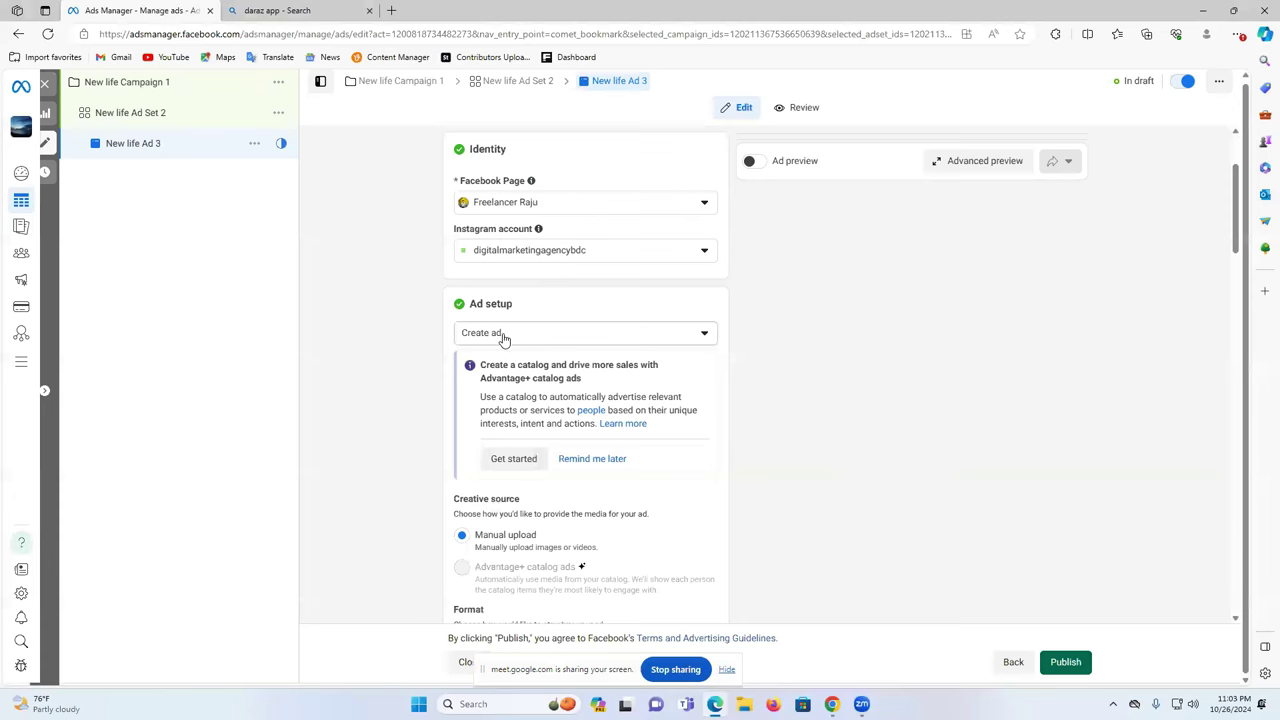
- Keep 'Create ad' as the ad setup method
{"action": "scroll", "coordinate": [505, 340], "scroll_direction": "down", "scroll_amount": 2}
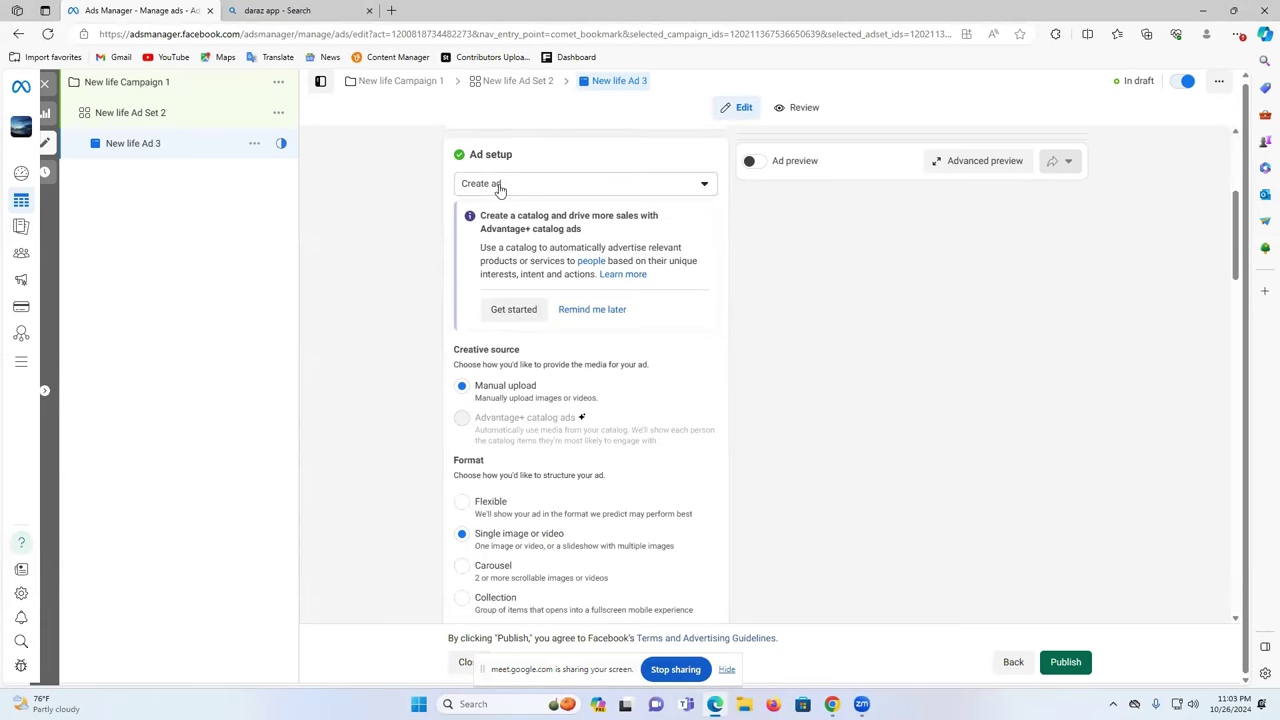
{"action": "left_click", "coordinate": [500, 185]}
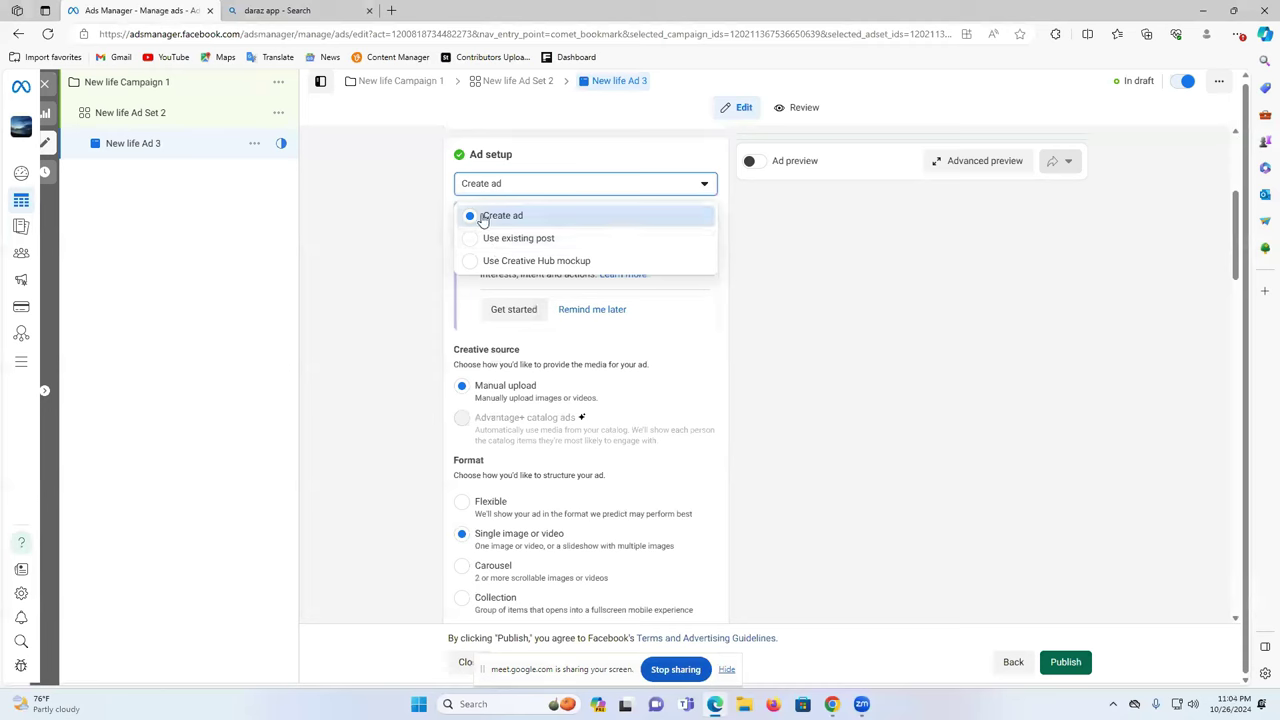
{"action": "left_click", "coordinate": [483, 218]}
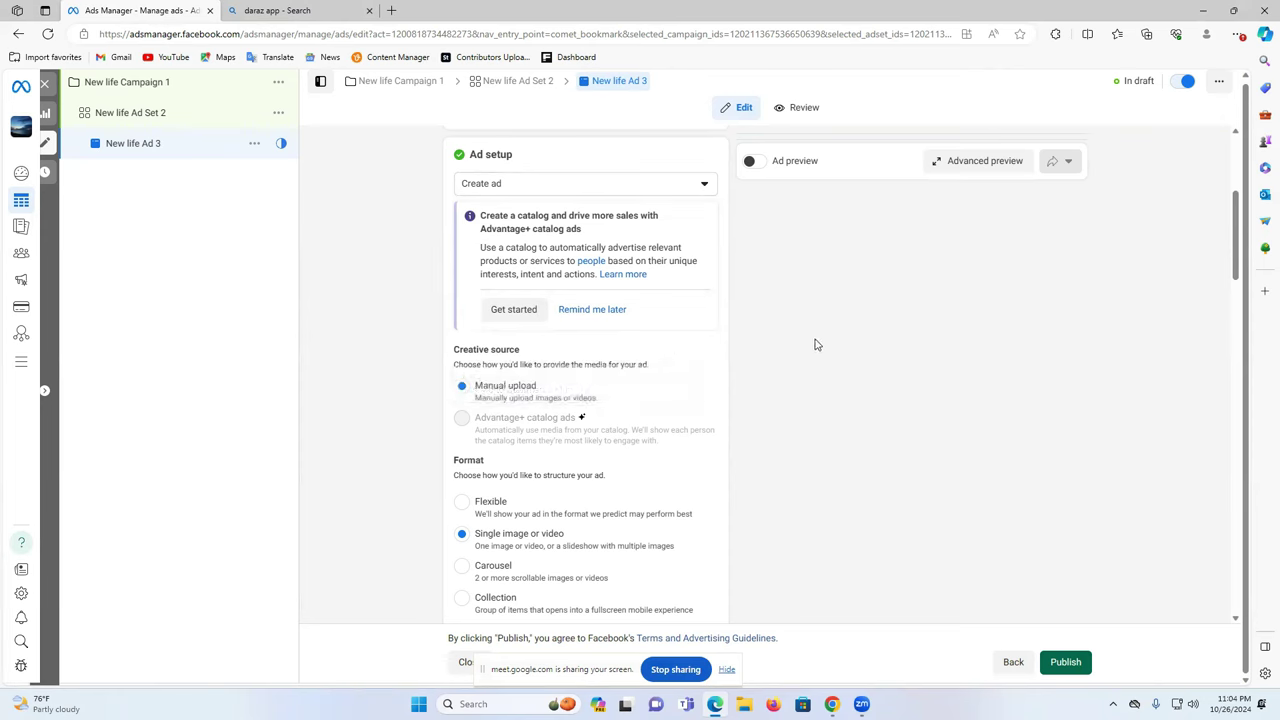
{"action": "scroll", "coordinate": [517, 316], "scroll_direction": "down", "scroll_amount": 2}
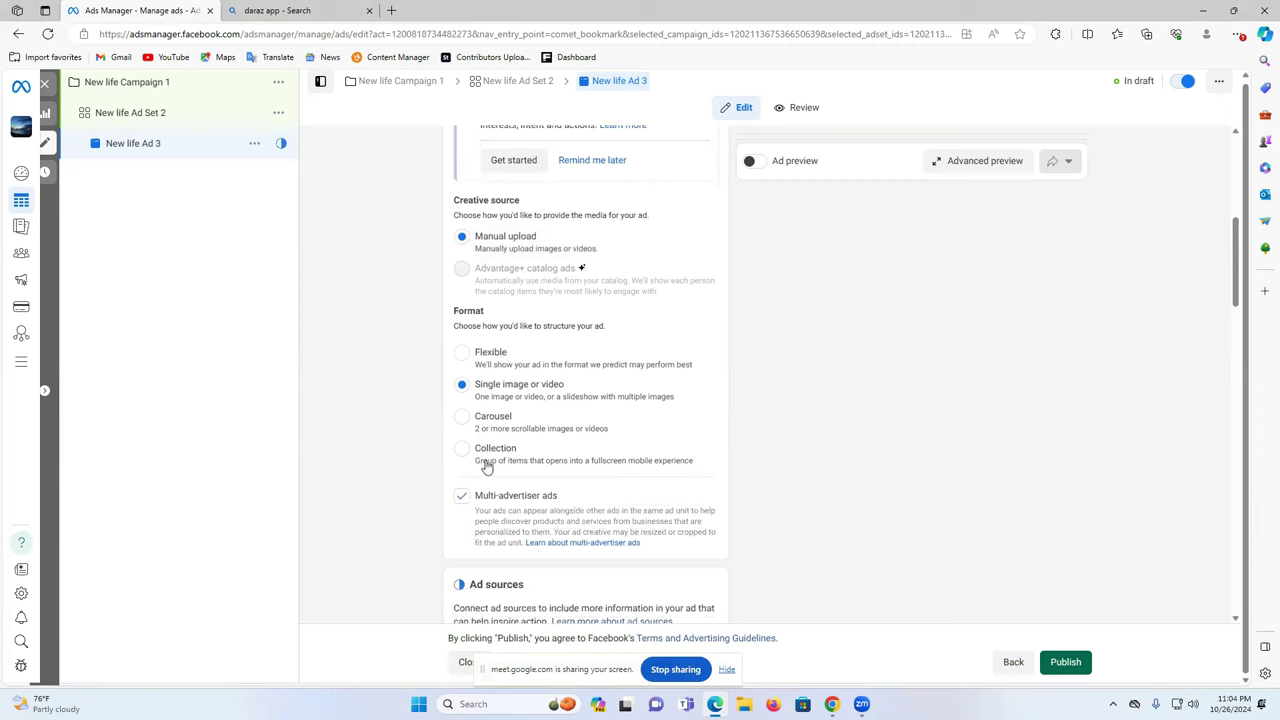
{"action": "scroll", "coordinate": [505, 440], "scroll_direction": "down", "scroll_amount": 2}
{"action": "scroll", "coordinate": [523, 429], "scroll_direction": "up", "scroll_amount": 2}
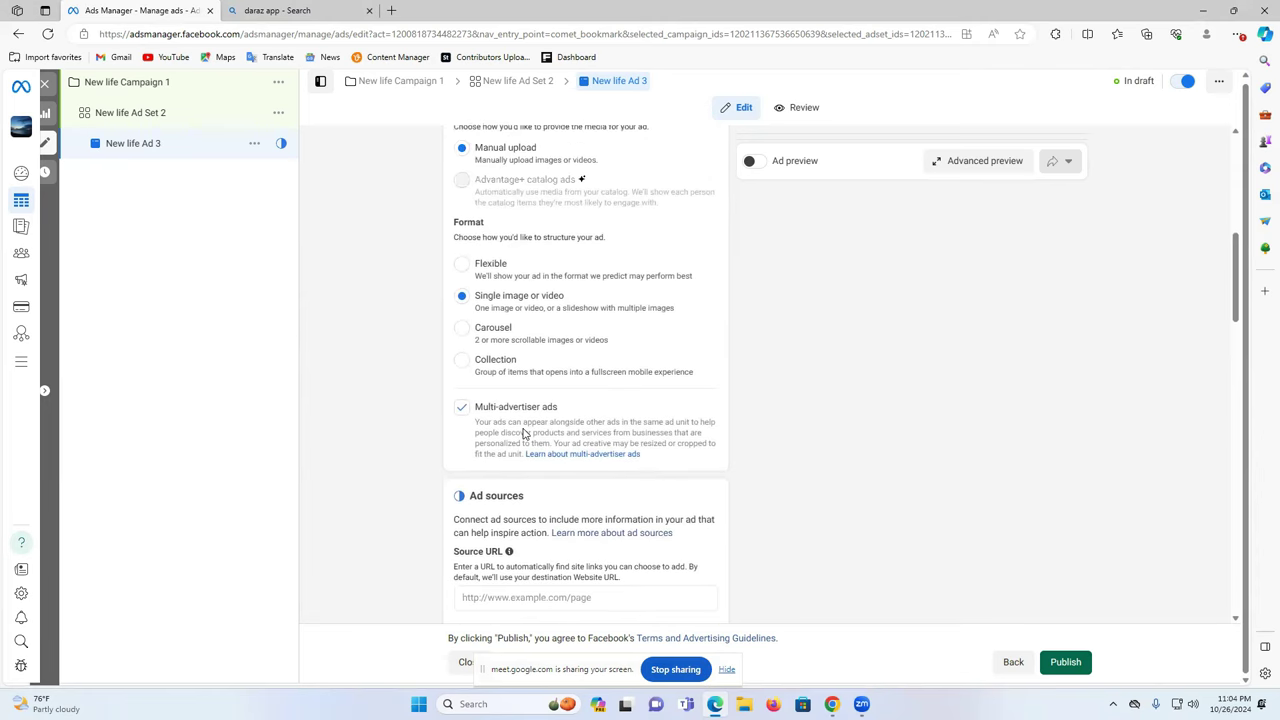
{"action": "scroll", "coordinate": [523, 430], "scroll_direction": "up", "scroll_amount": 3}
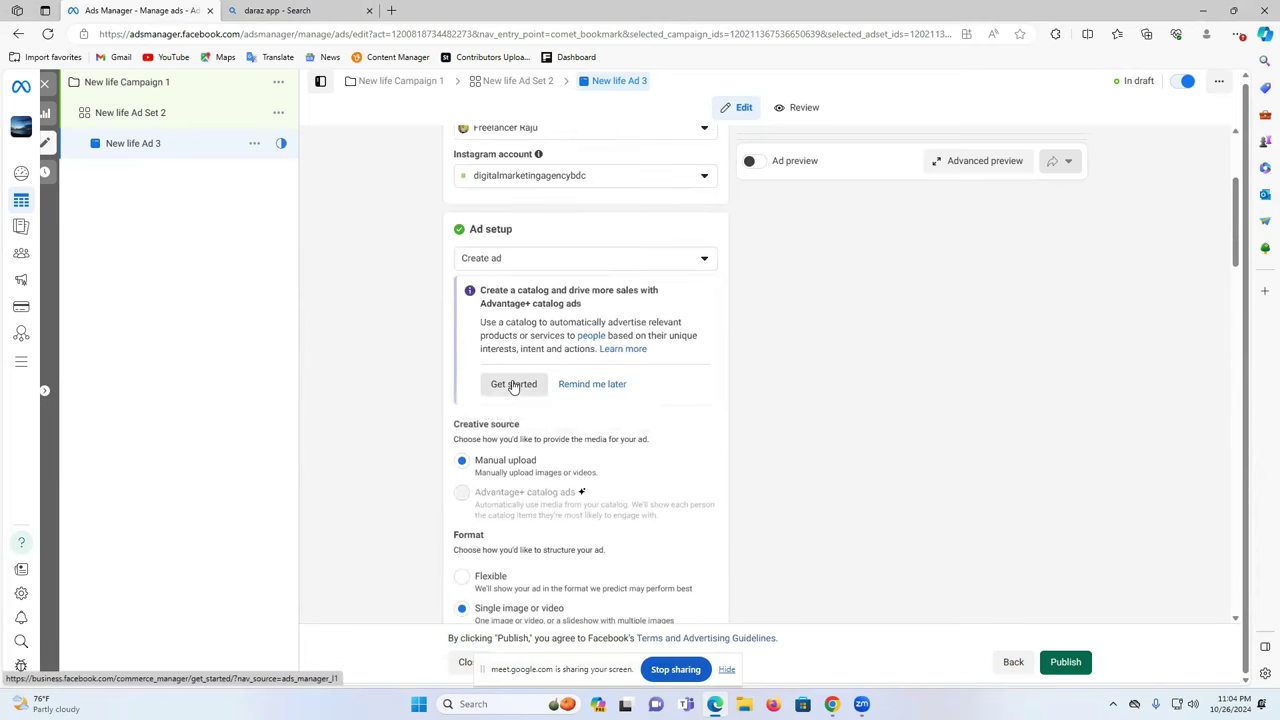
- Dismiss the catalog-ads suggestion by closing the Commerce Manager tab and choosing Remind me later
{"action": "left_click", "coordinate": [512, 383]}
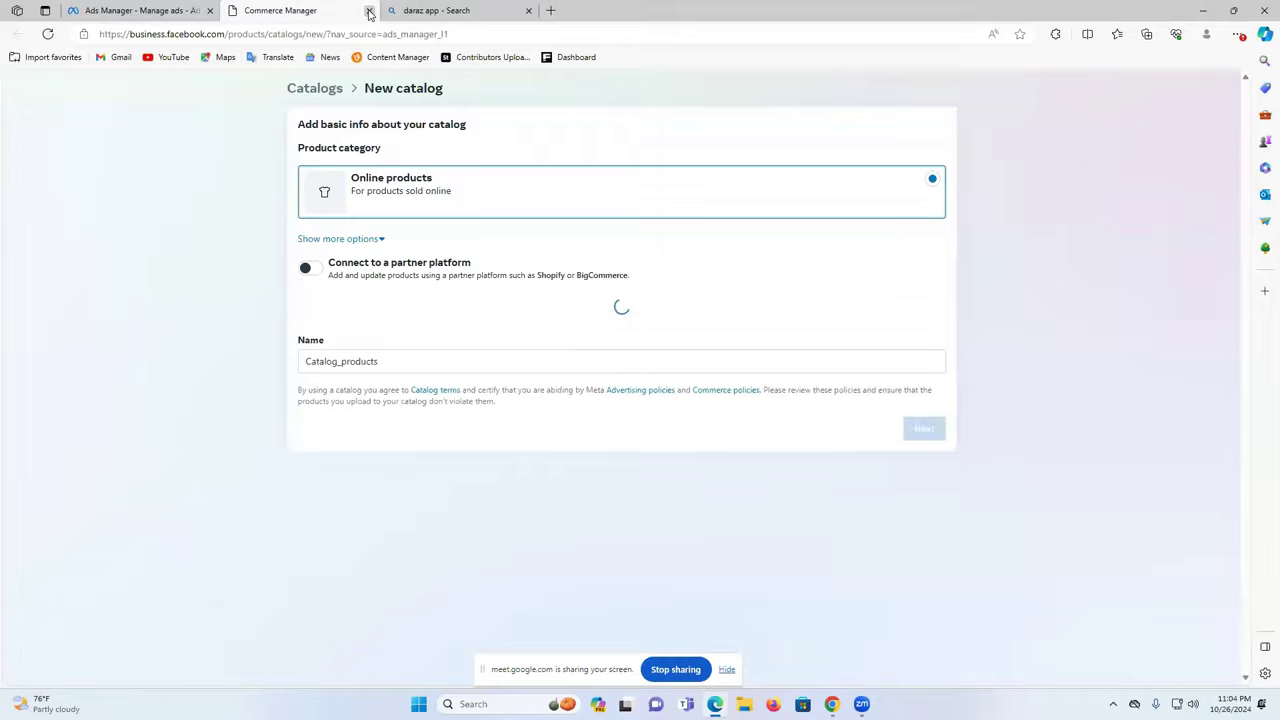
{"action": "left_click", "coordinate": [369, 11]}
{"action": "left_click", "coordinate": [603, 384]}
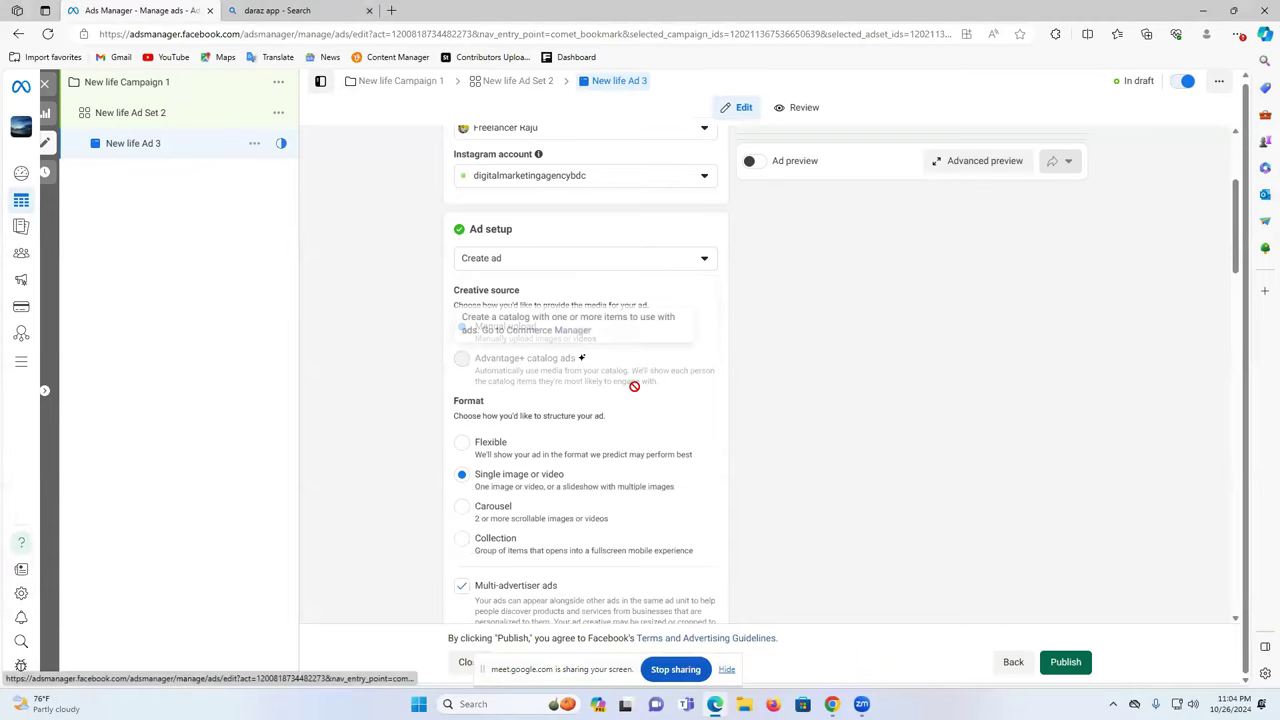
{"action": "scroll", "coordinate": [546, 474], "scroll_direction": "down", "scroll_amount": 2}
{"action": "scroll", "coordinate": [543, 462], "scroll_direction": "down", "scroll_amount": 3}
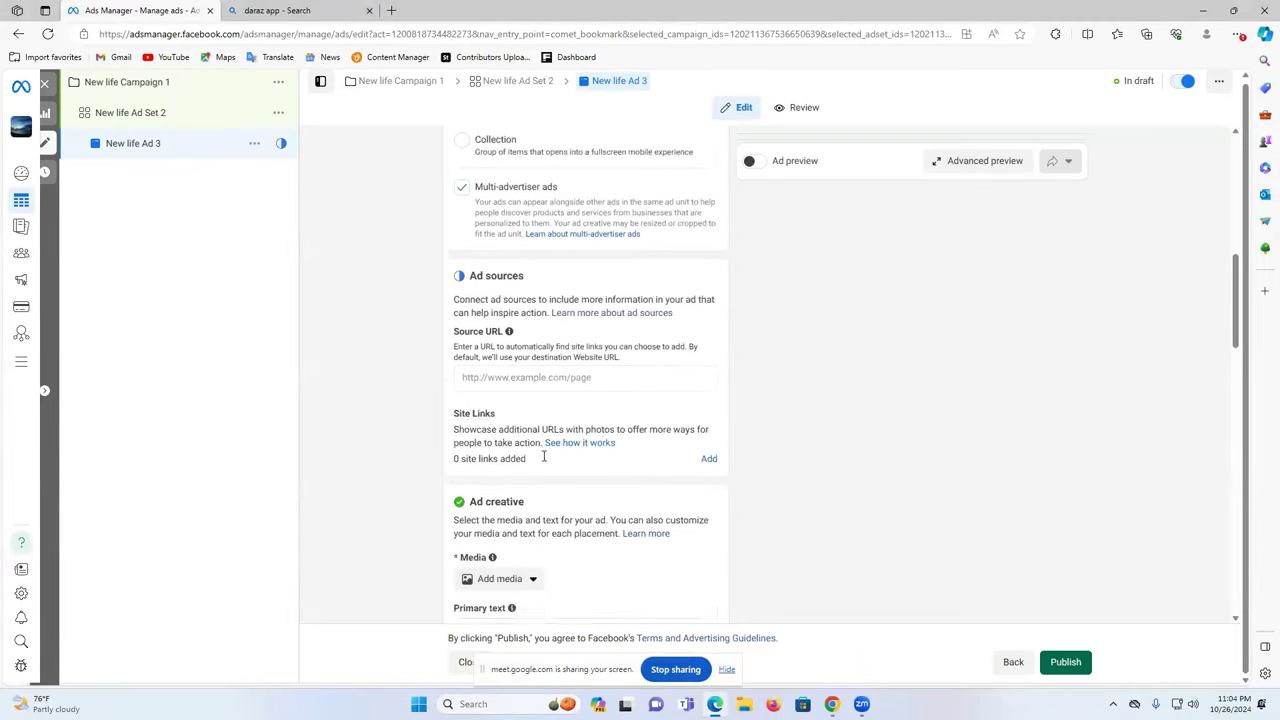
- Start uploading an image as the ad media and browse the Downloads folder for the group image
{"action": "left_click", "coordinate": [488, 462]}
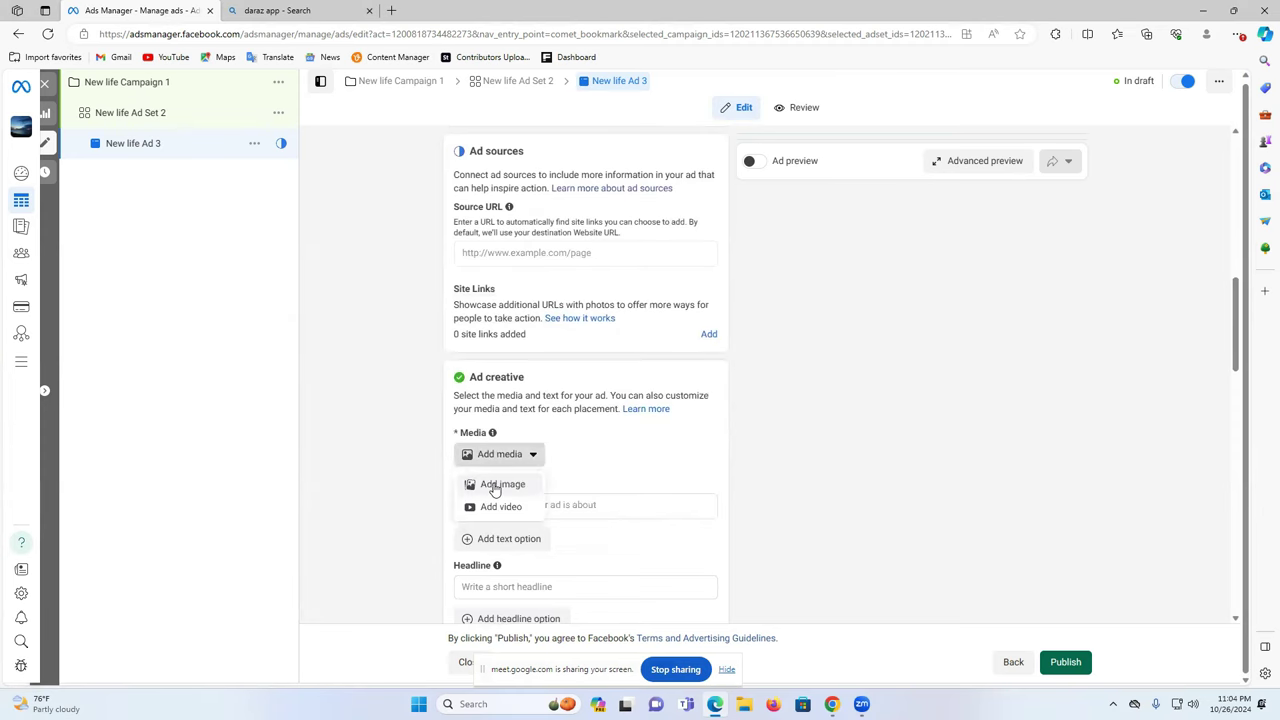
{"action": "left_click", "coordinate": [494, 486]}
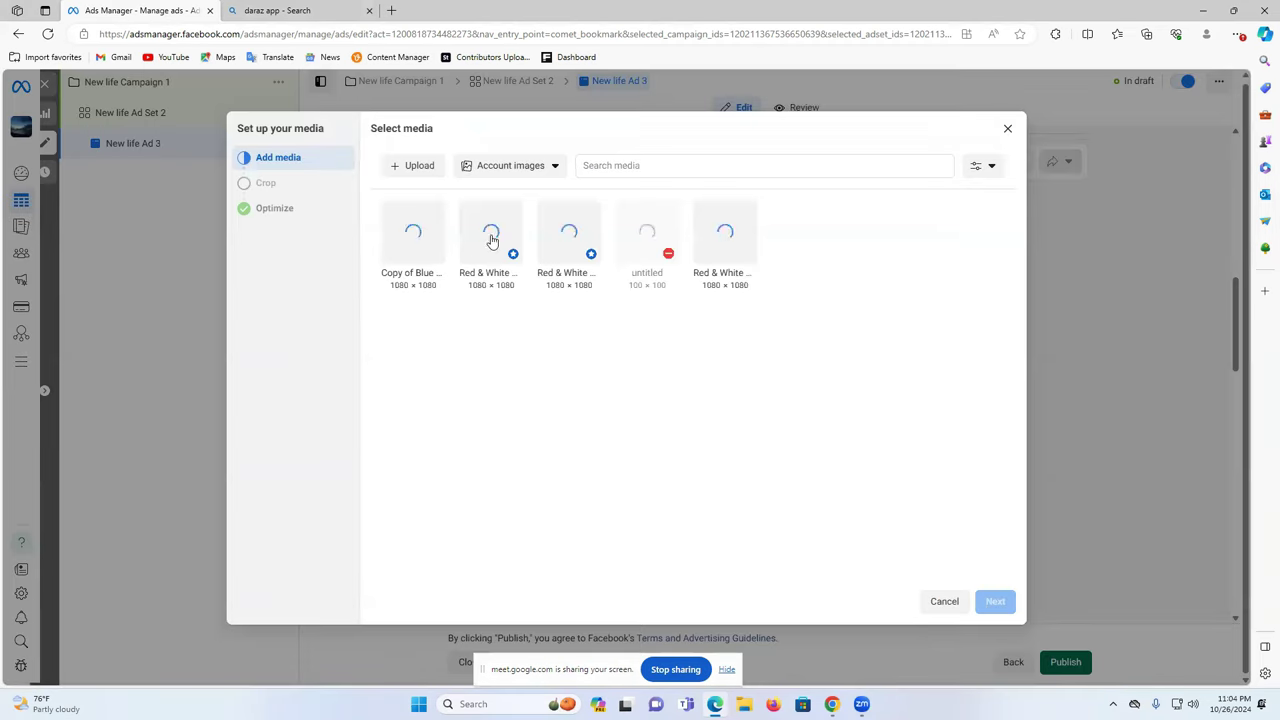
{"action": "left_click", "coordinate": [420, 166]}
{"action": "scroll", "coordinate": [285, 160], "scroll_direction": "down", "scroll_amount": 10}
{"action": "scroll", "coordinate": [260, 197], "scroll_direction": "down", "scroll_amount": 10}
{"action": "scroll", "coordinate": [262, 198], "scroll_direction": "down", "scroll_amount": 5}
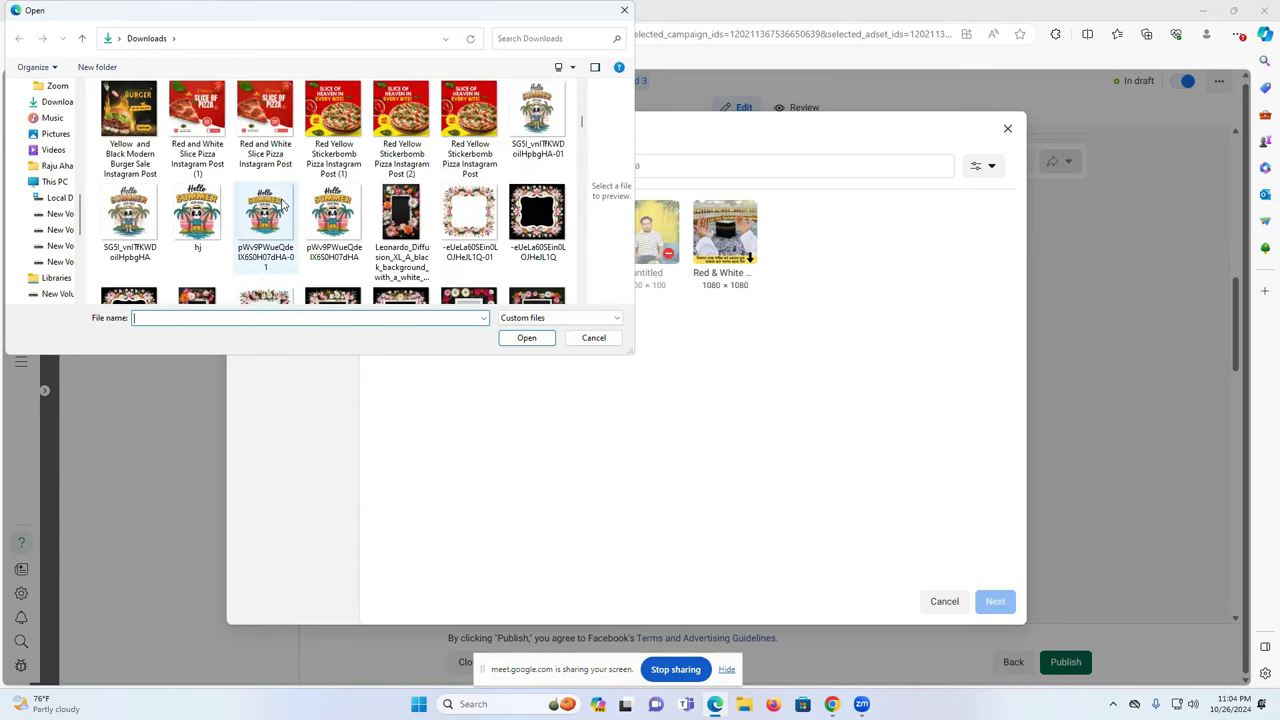
{"action": "scroll", "coordinate": [283, 203], "scroll_direction": "down", "scroll_amount": 10}
{"action": "scroll", "coordinate": [283, 203], "scroll_direction": "up", "scroll_amount": 2}
{"action": "scroll", "coordinate": [283, 203], "scroll_direction": "down", "scroll_amount": 5}
{"action": "scroll", "coordinate": [283, 203], "scroll_direction": "down", "scroll_amount": 10}
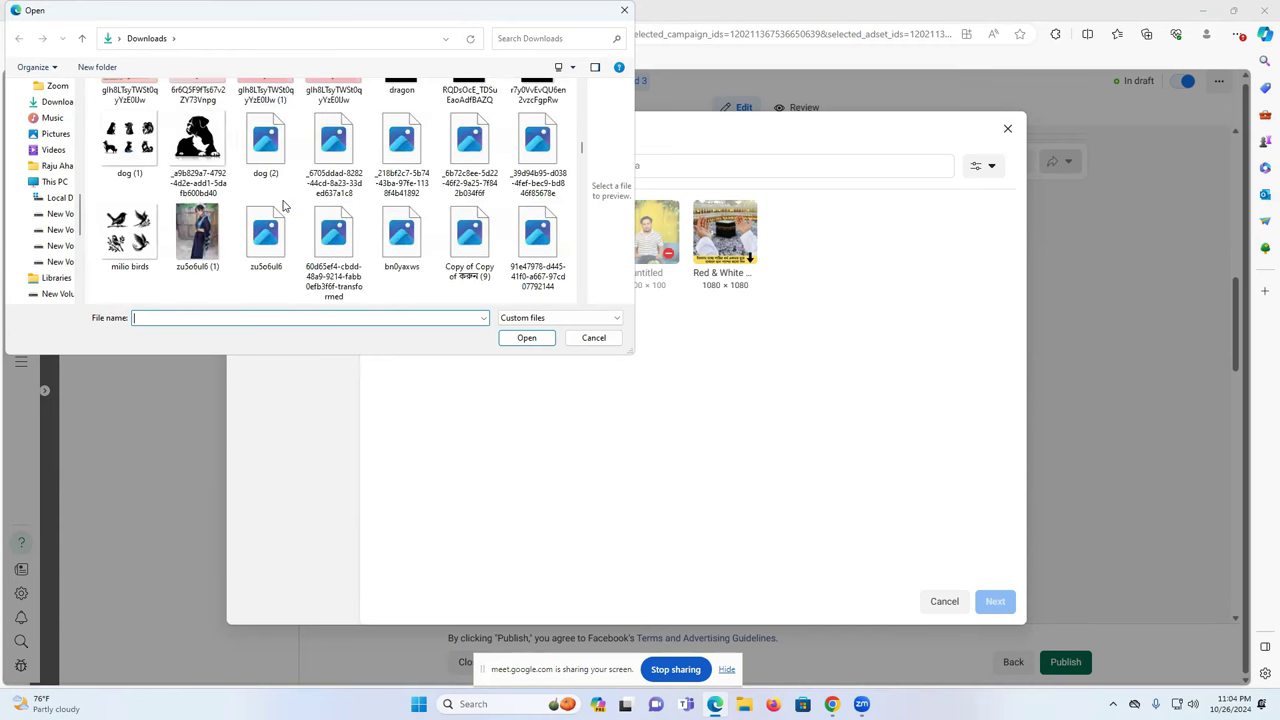
{"action": "scroll", "coordinate": [283, 205], "scroll_direction": "up", "scroll_amount": 10}
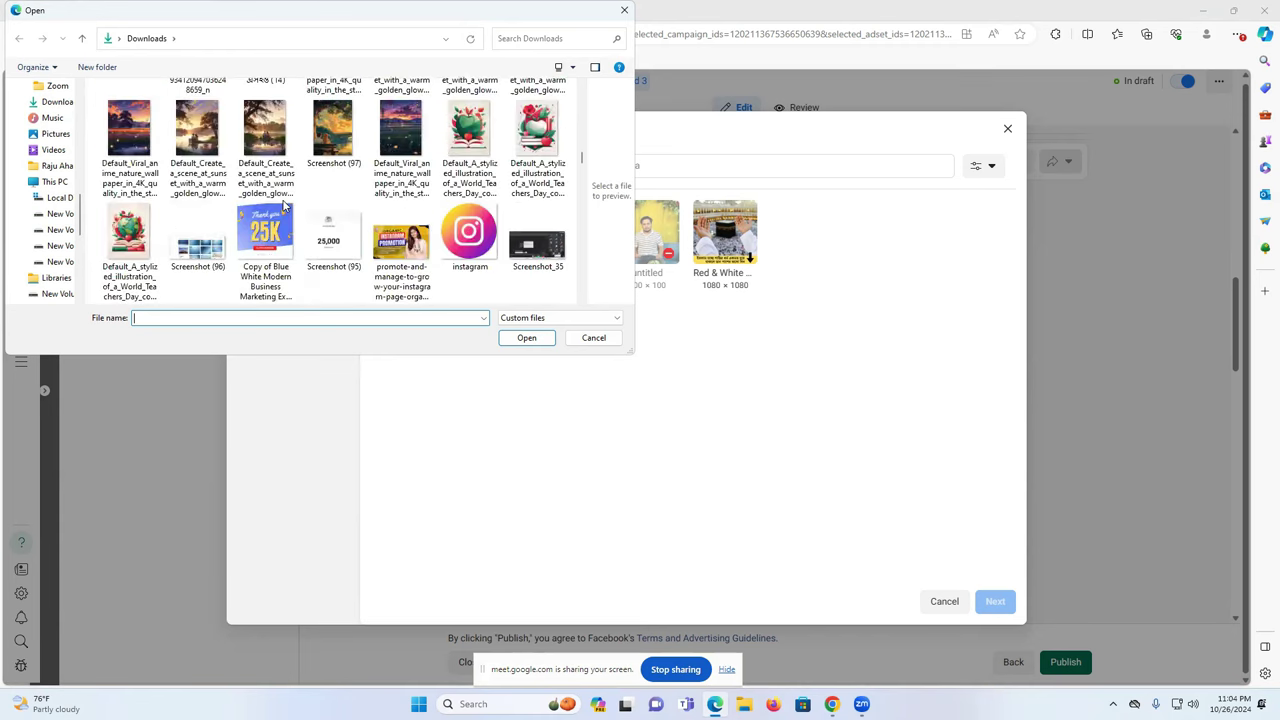
{"action": "scroll", "coordinate": [283, 205], "scroll_direction": "down", "scroll_amount": 10}
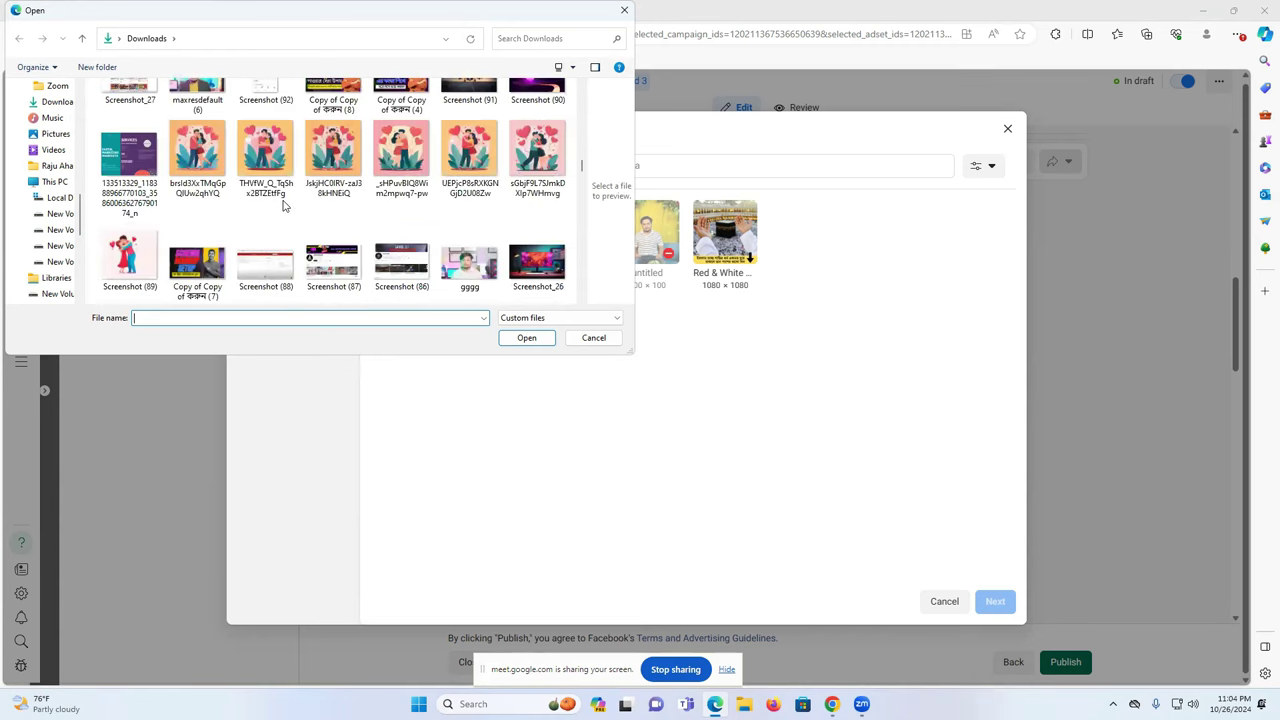
{"action": "scroll", "coordinate": [283, 205], "scroll_direction": "down", "scroll_amount": 10}
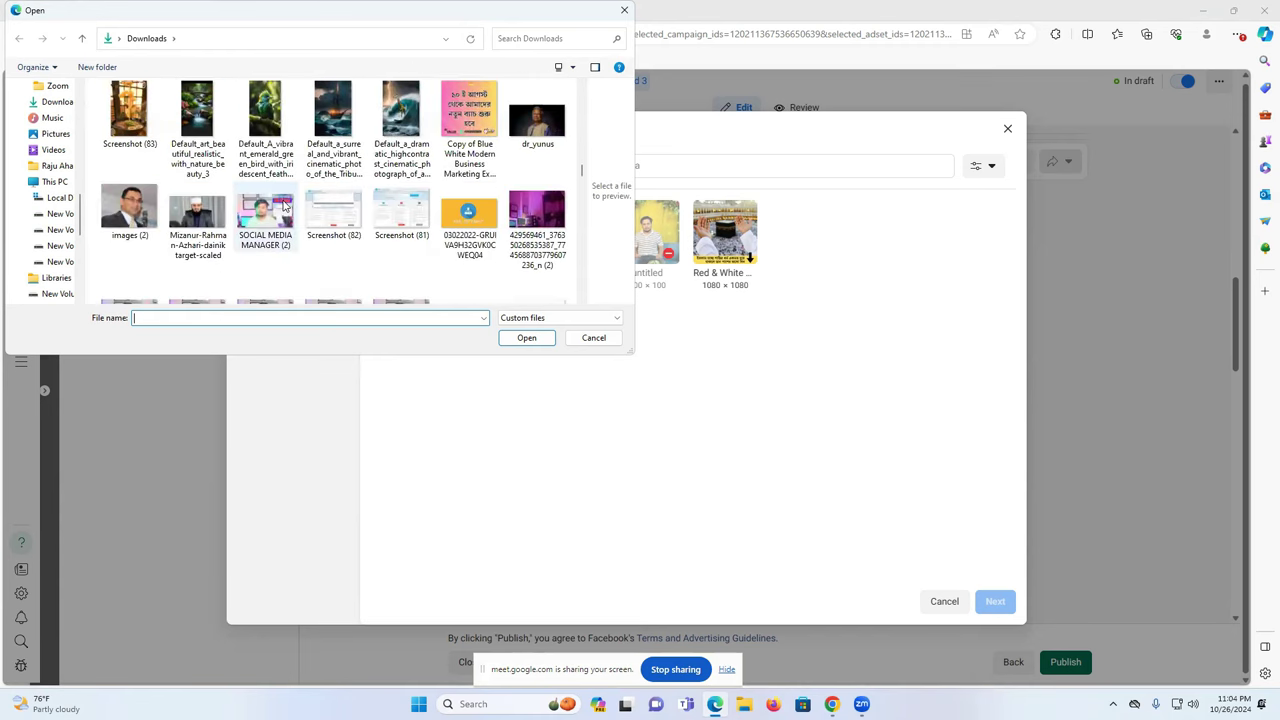
{"action": "scroll", "coordinate": [283, 205], "scroll_direction": "down", "scroll_amount": 10}
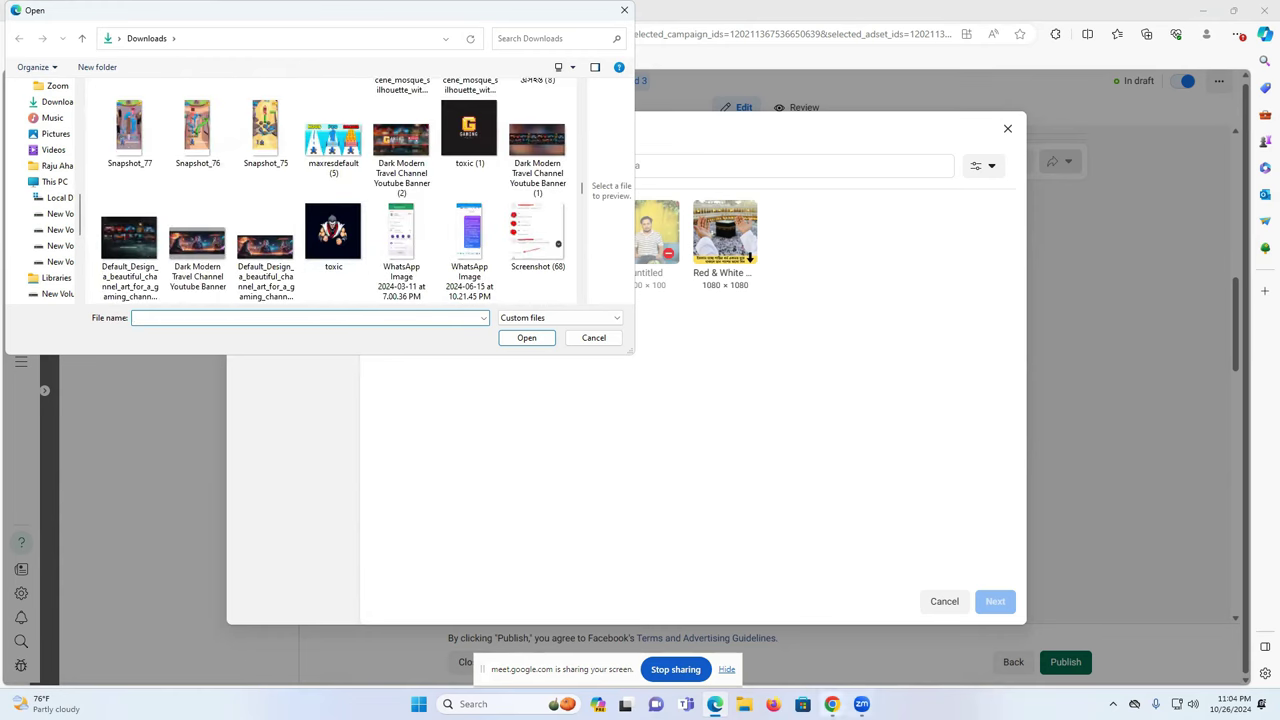
{"action": "left_click", "coordinate": [831, 704]}
- Return to Facebook in the other browser window and open the post author's Page
{"action": "left_click", "coordinate": [776, 627]}
{"action": "left_click", "coordinate": [453, 10]}
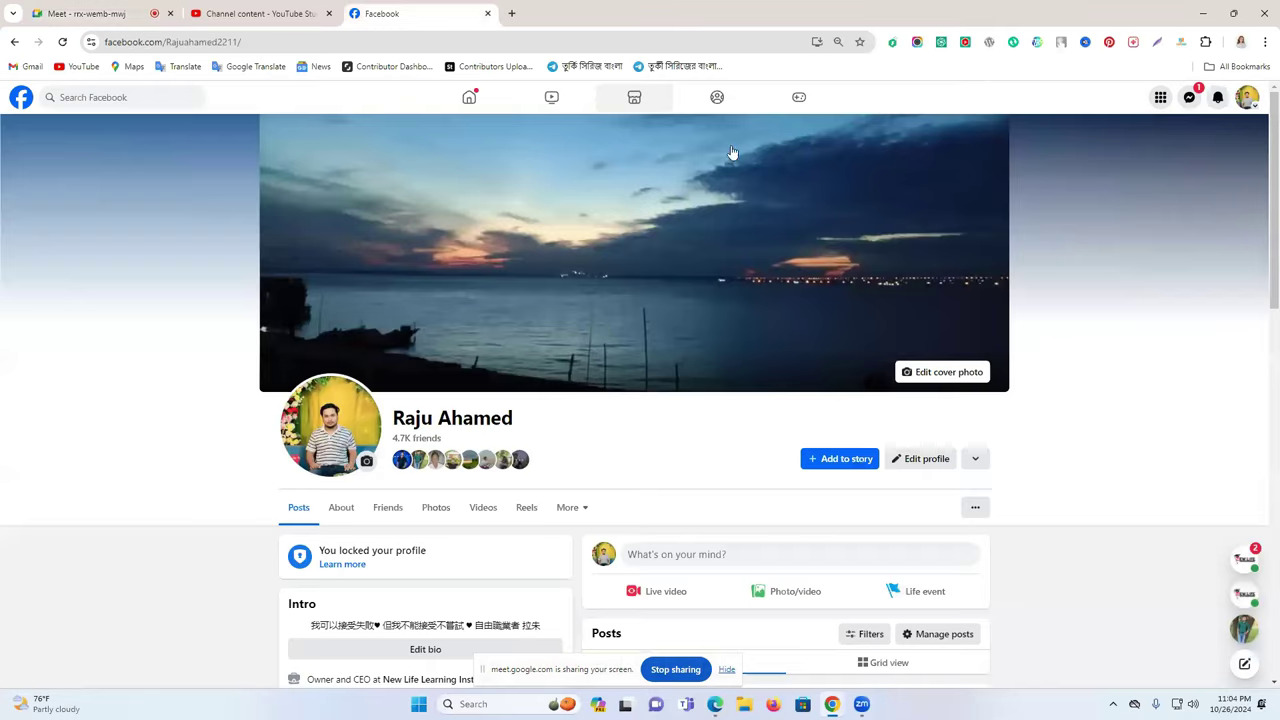
{"action": "left_click", "coordinate": [1241, 106]}
{"action": "scroll", "coordinate": [771, 423], "scroll_direction": "down", "scroll_amount": 5}
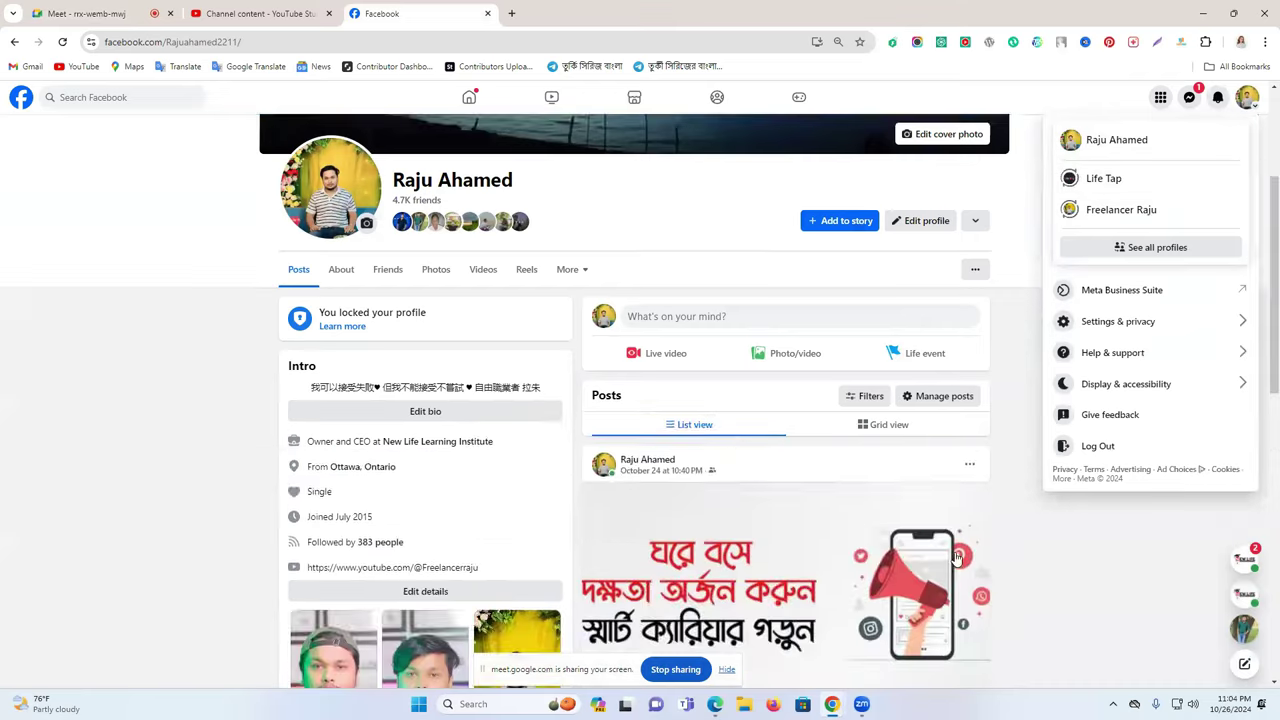
{"action": "scroll", "coordinate": [690, 425], "scroll_direction": "down", "scroll_amount": 2}
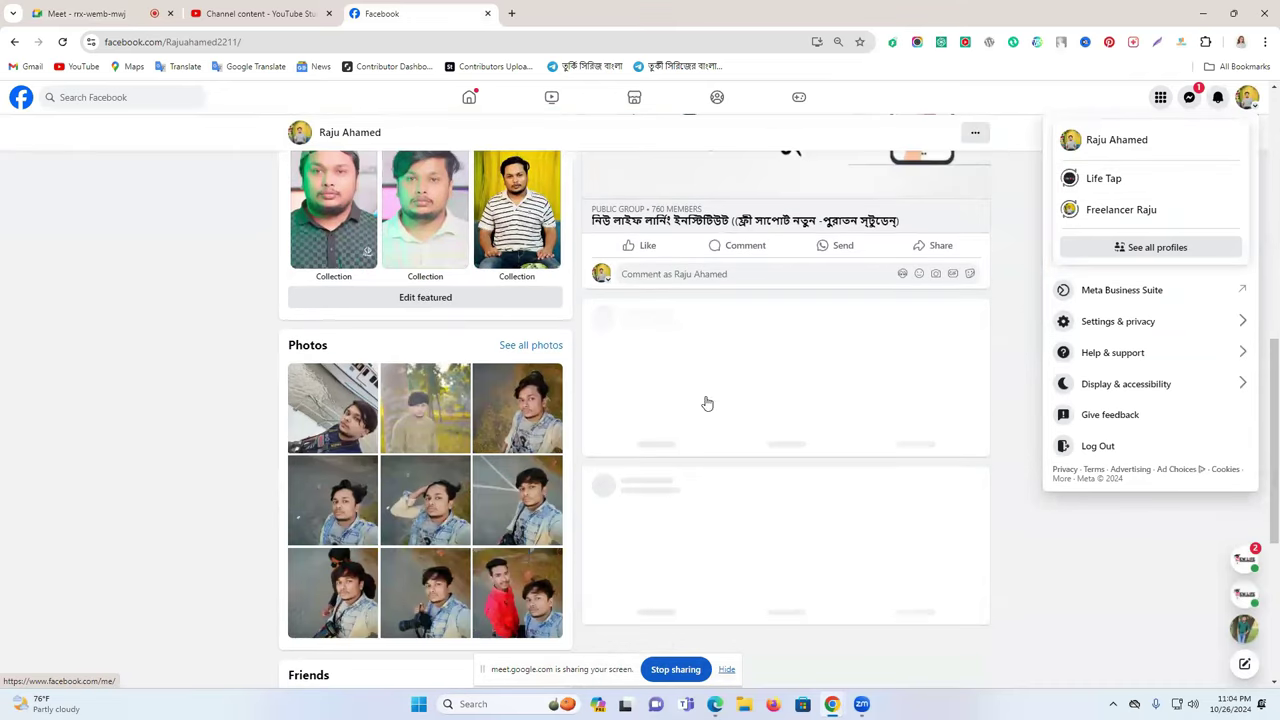
{"action": "scroll", "coordinate": [680, 380], "scroll_direction": "down", "scroll_amount": 2}
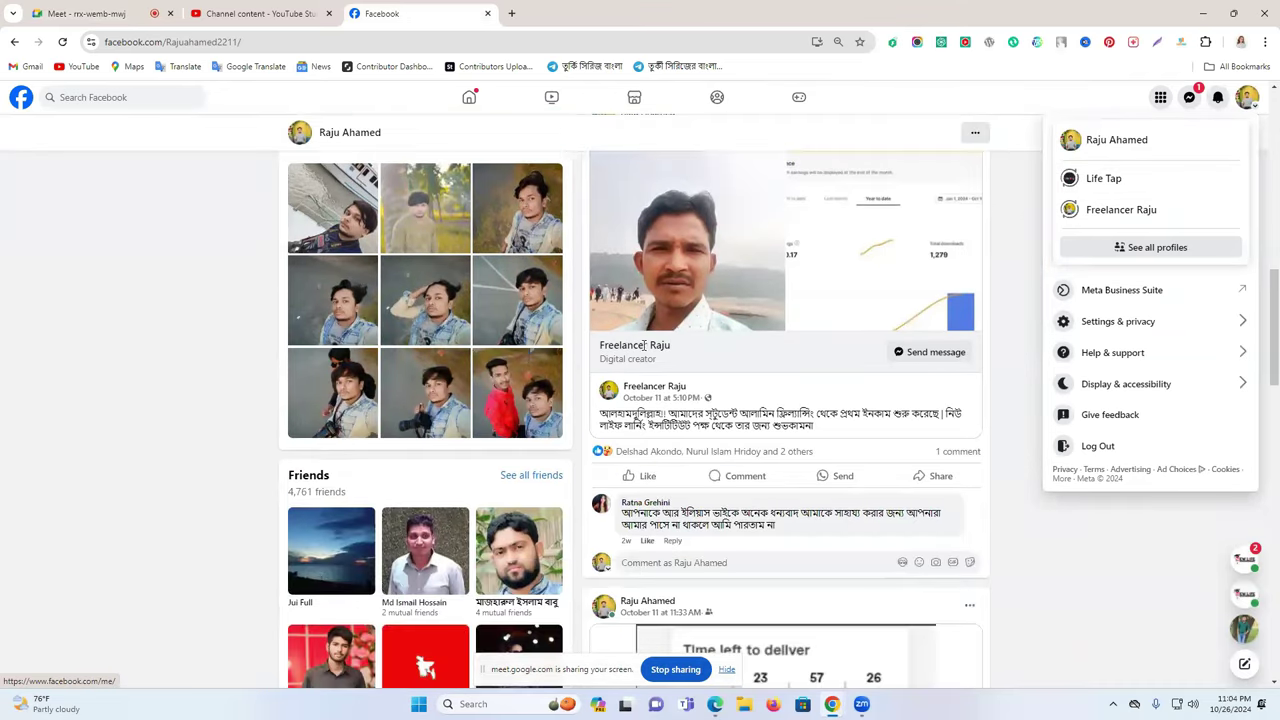
{"action": "left_click", "coordinate": [654, 387]}
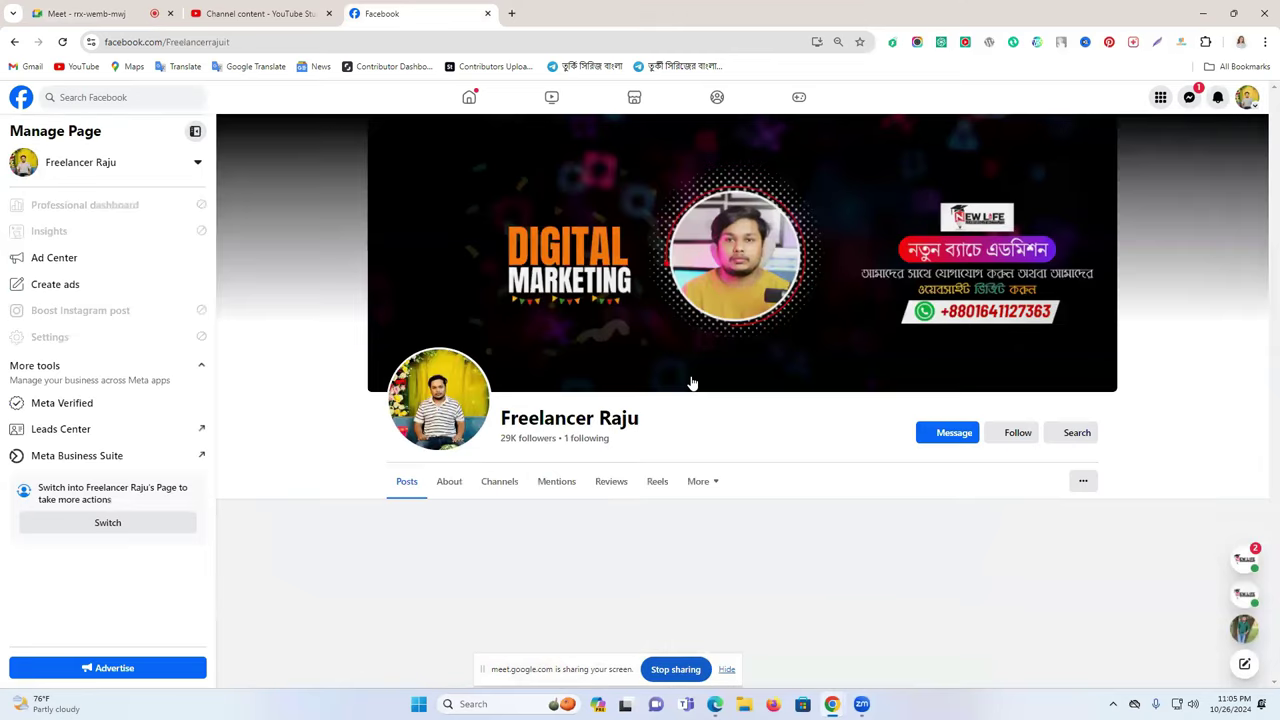
- Browse through all of the Page's photos
{"action": "scroll", "coordinate": [540, 500], "scroll_direction": "down", "scroll_amount": 4}
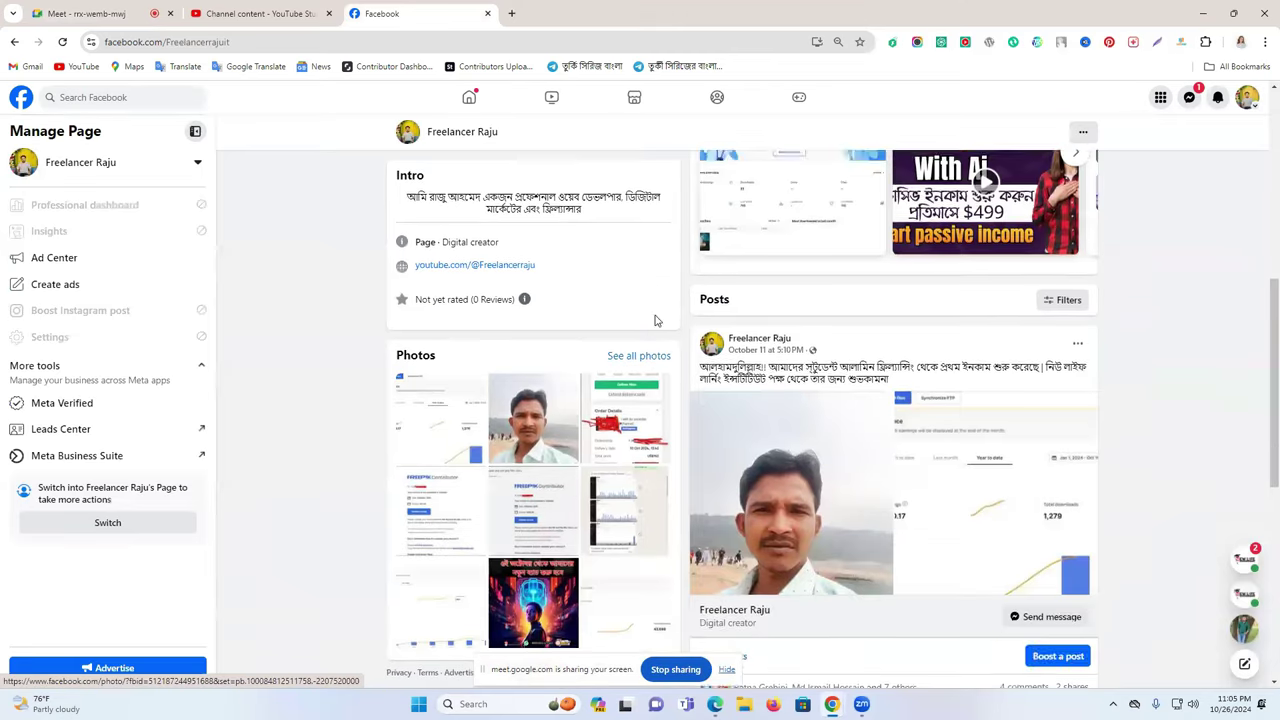
{"action": "left_click", "coordinate": [650, 356]}
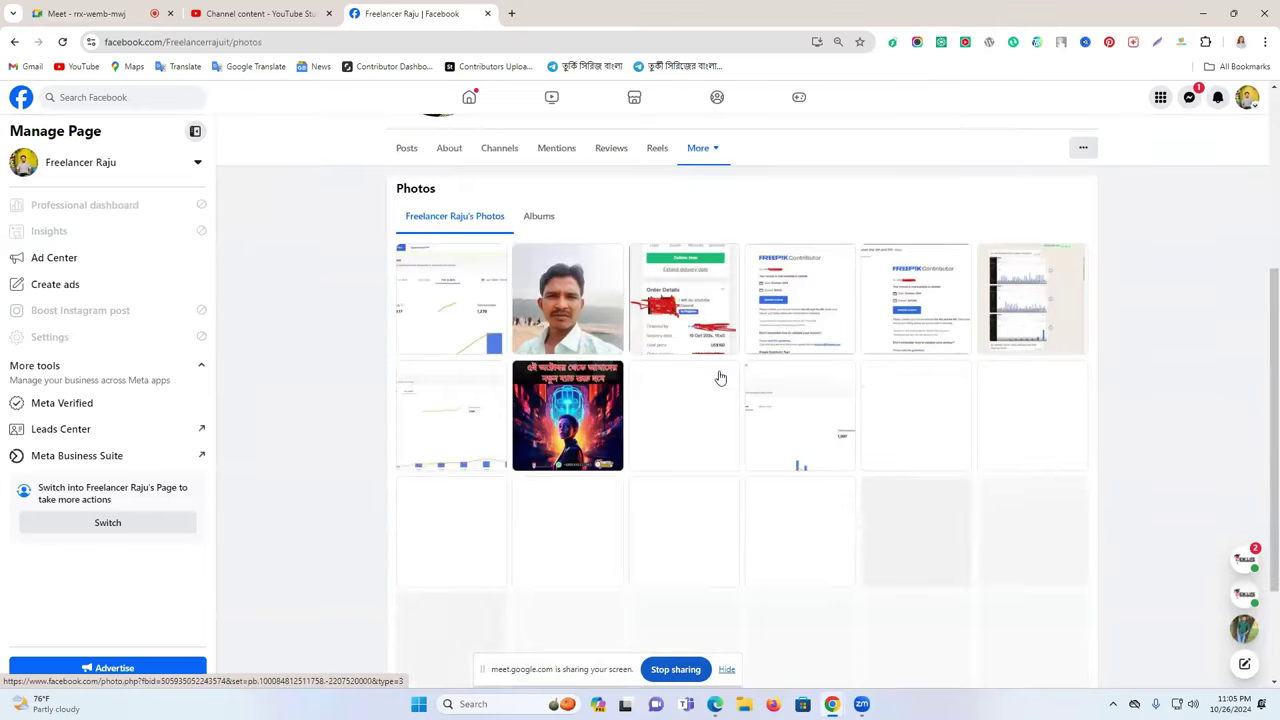
{"action": "scroll", "coordinate": [720, 377], "scroll_direction": "down", "scroll_amount": 3}
{"action": "scroll", "coordinate": [724, 371], "scroll_direction": "down", "scroll_amount": 3}
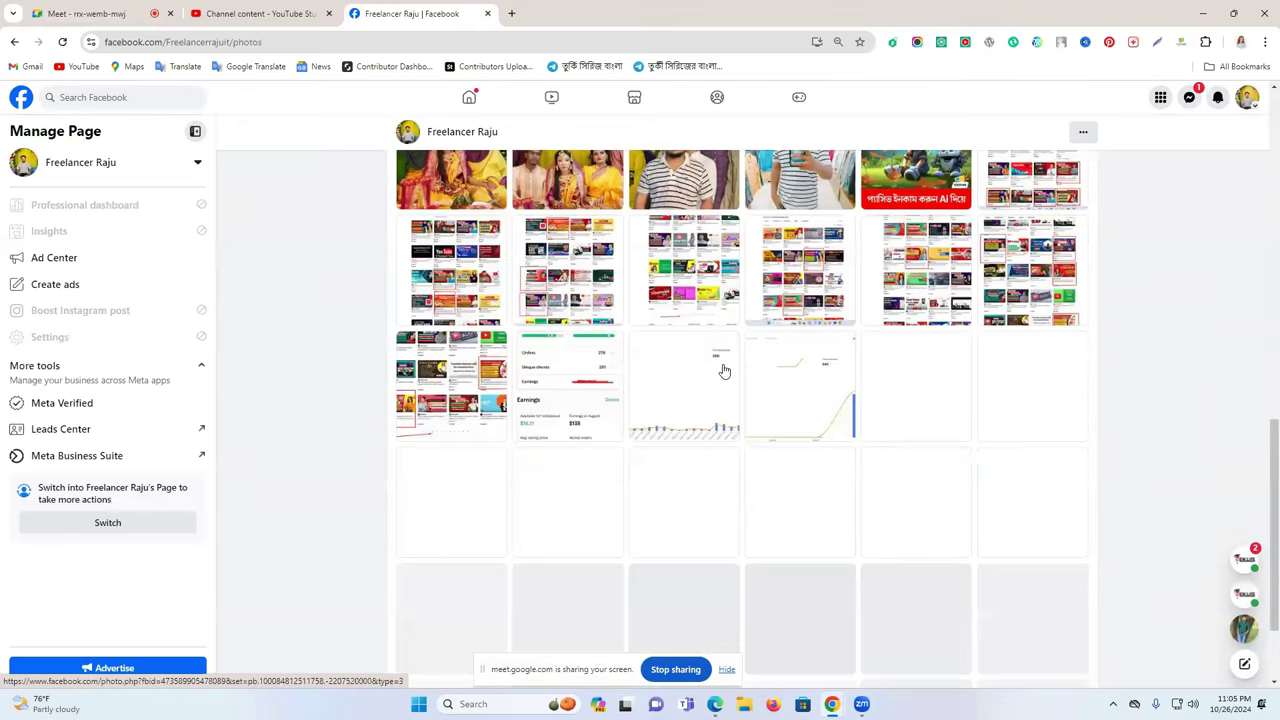
{"action": "scroll", "coordinate": [724, 371], "scroll_direction": "down", "scroll_amount": 3}
{"action": "scroll", "coordinate": [724, 371], "scroll_direction": "down", "scroll_amount": 1}
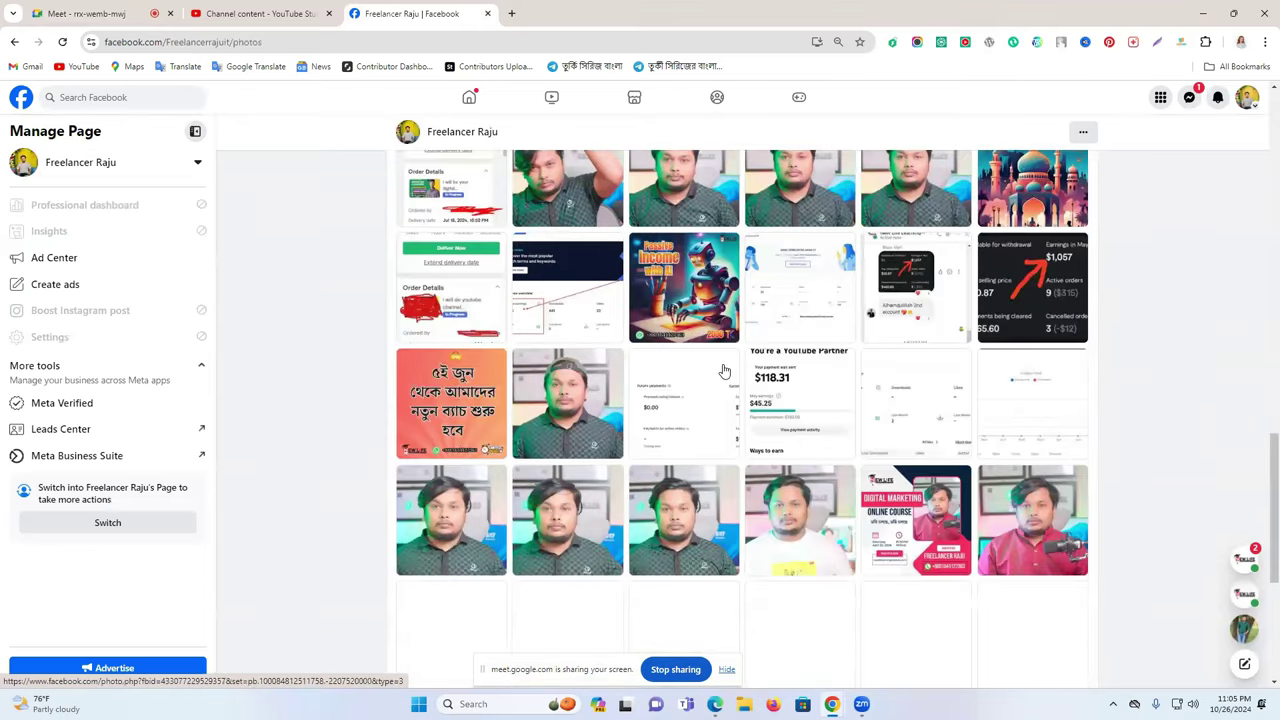
{"action": "scroll", "coordinate": [724, 371], "scroll_direction": "down", "scroll_amount": 8}
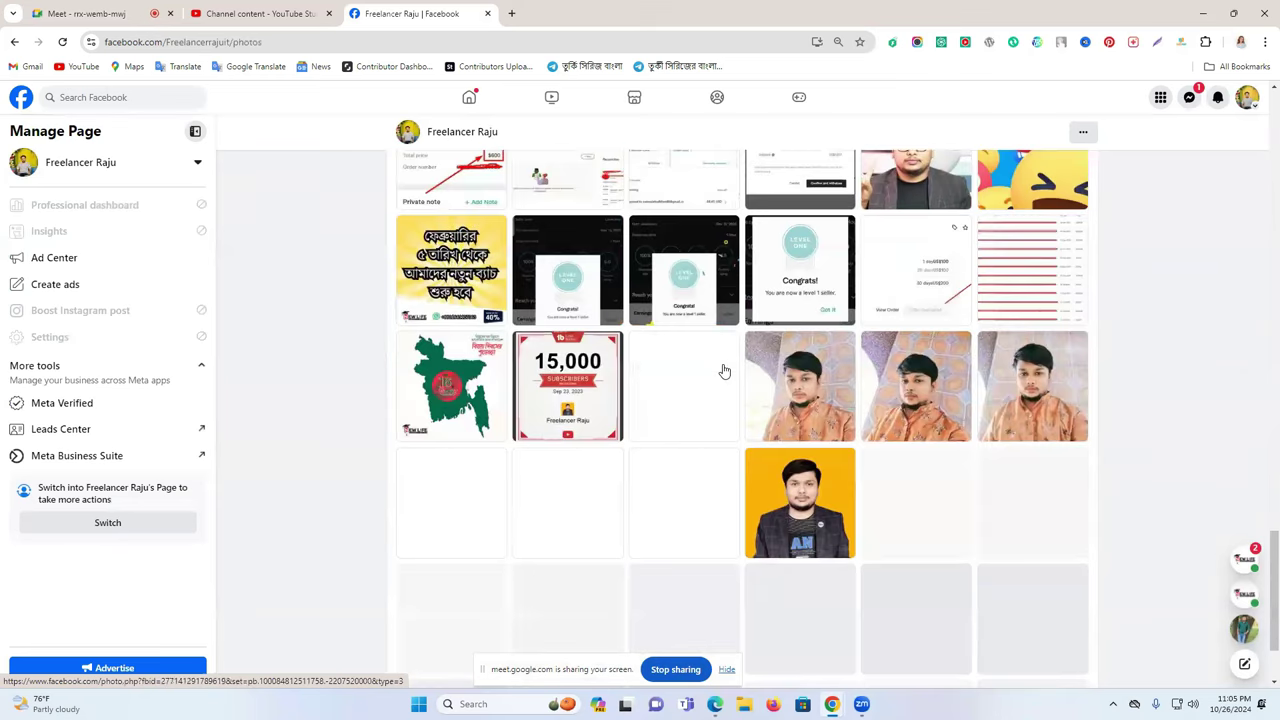
{"action": "scroll", "coordinate": [724, 371], "scroll_direction": "down", "scroll_amount": 6}
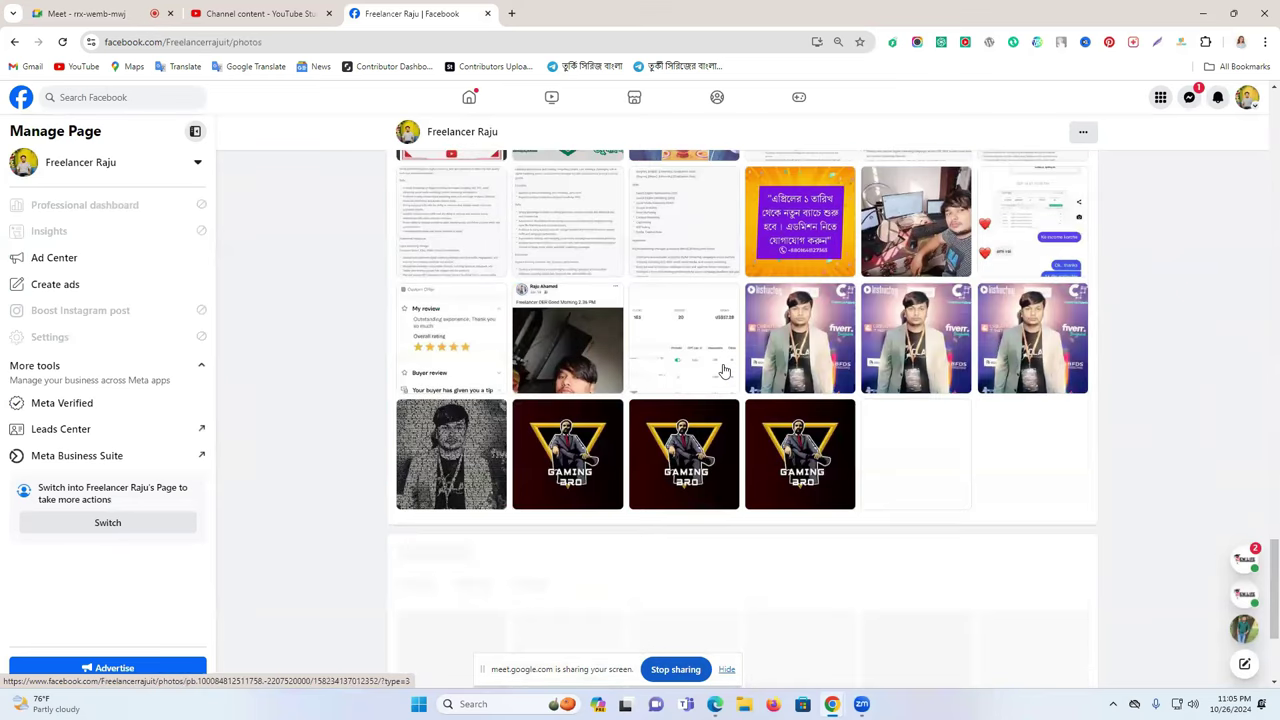
{"action": "scroll", "coordinate": [724, 371], "scroll_direction": "down", "scroll_amount": 2}
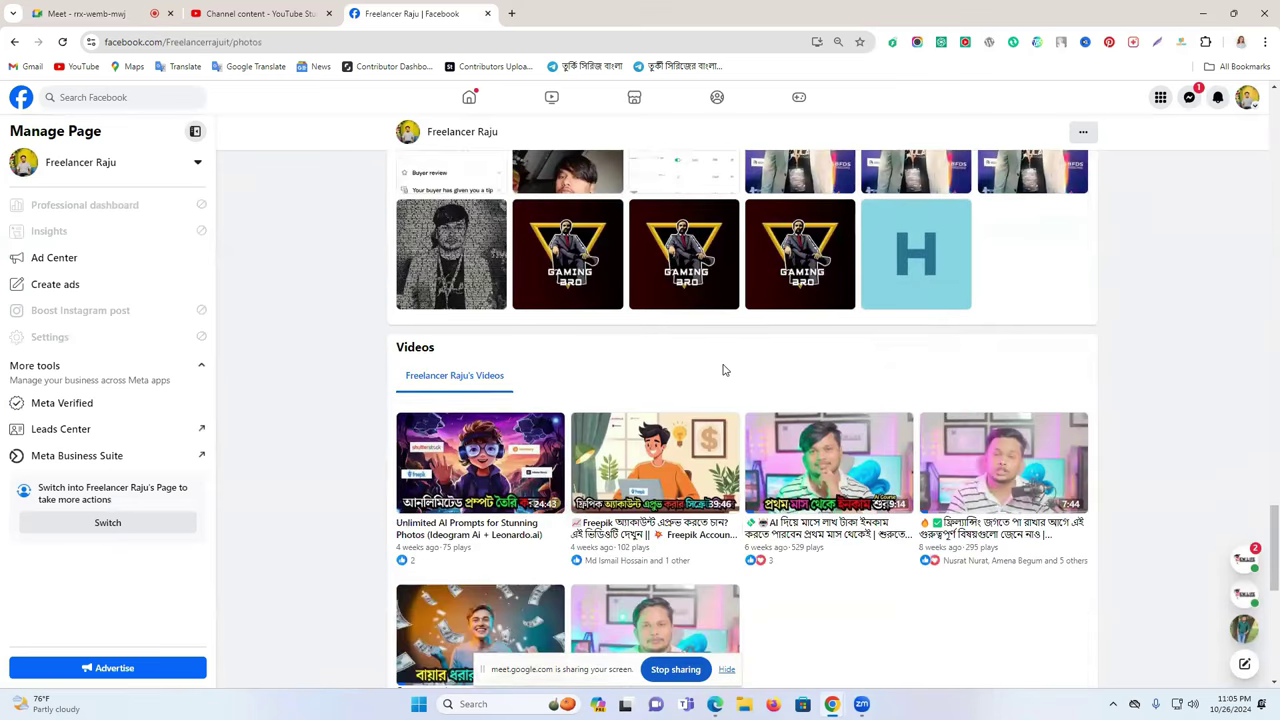
{"action": "scroll", "coordinate": [724, 371], "scroll_direction": "up", "scroll_amount": 3}
{"action": "scroll", "coordinate": [724, 371], "scroll_direction": "up", "scroll_amount": 3}
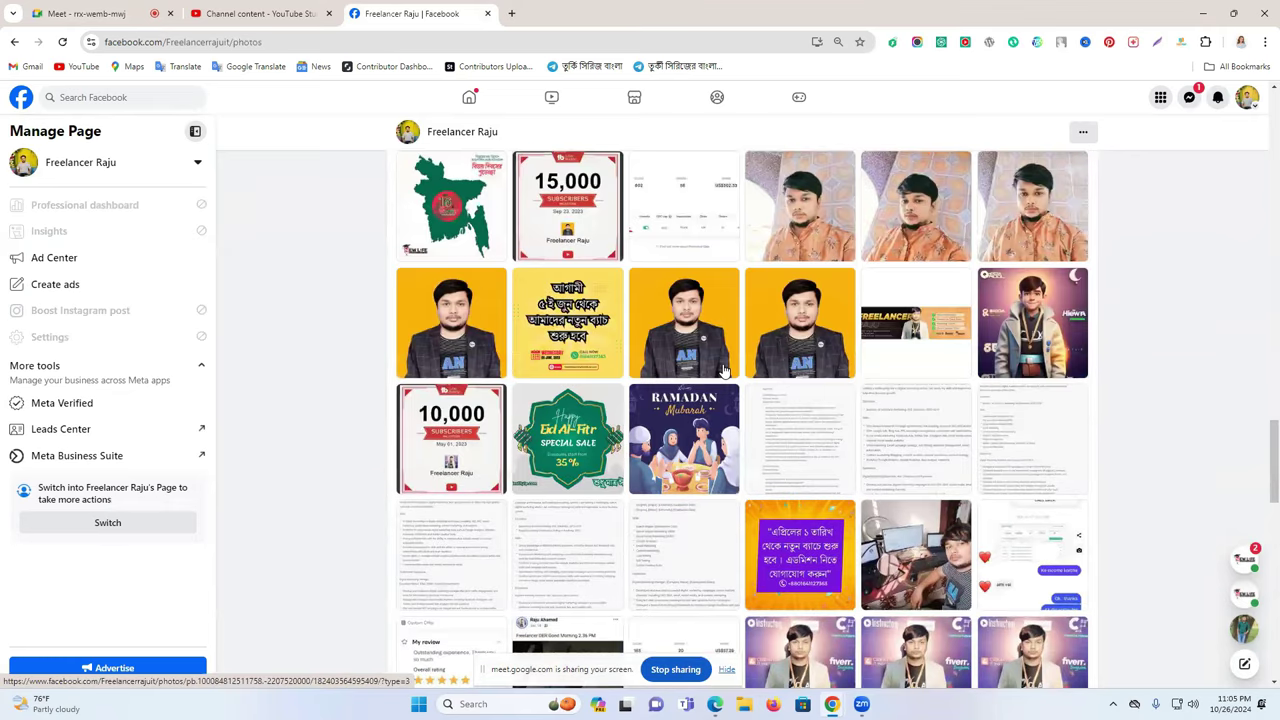
{"action": "scroll", "coordinate": [724, 371], "scroll_direction": "up", "scroll_amount": 3}
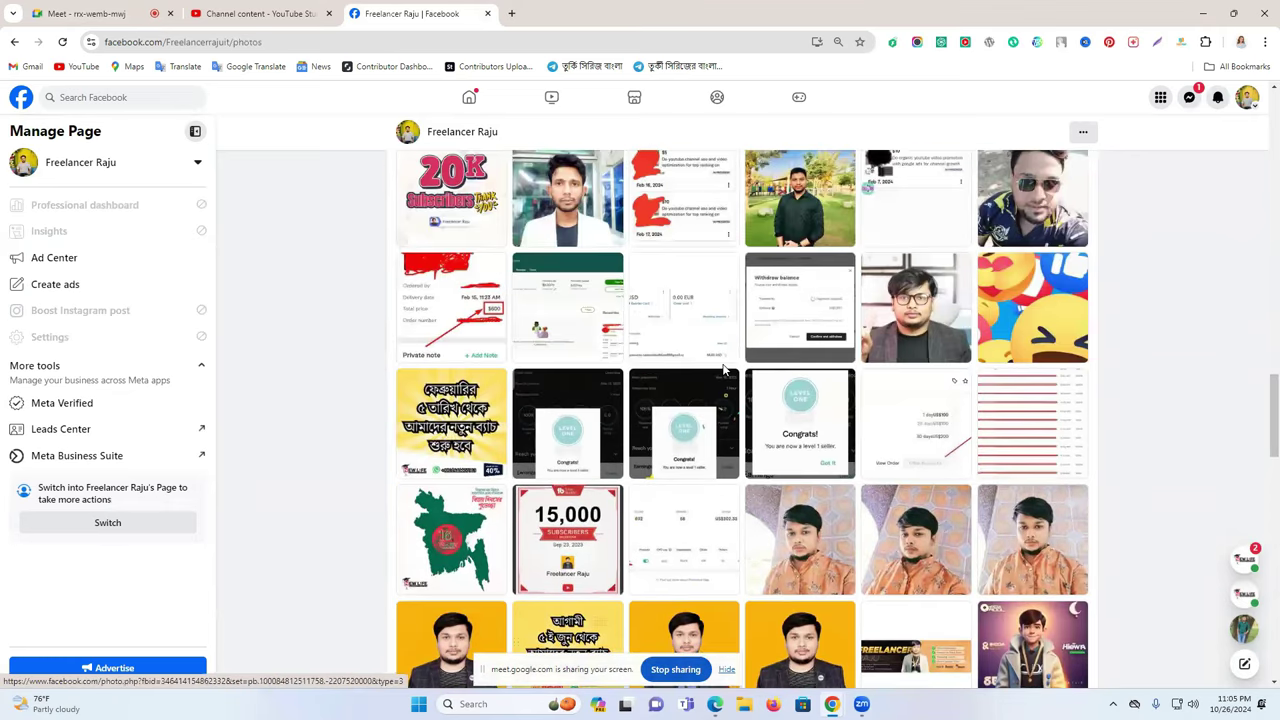
{"action": "scroll", "coordinate": [724, 371], "scroll_direction": "up", "scroll_amount": 4}
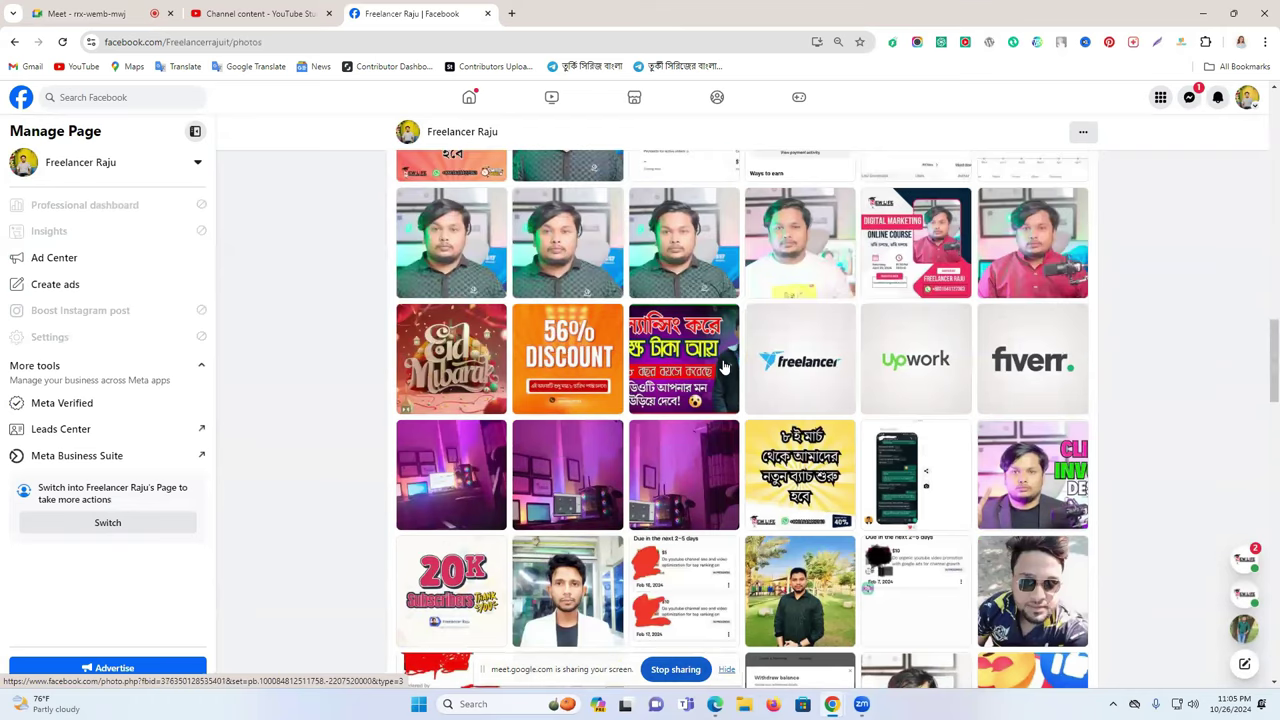
{"action": "scroll", "coordinate": [724, 368], "scroll_direction": "up", "scroll_amount": 5}
{"action": "scroll", "coordinate": [461, 255], "scroll_direction": "up", "scroll_amount": 5}
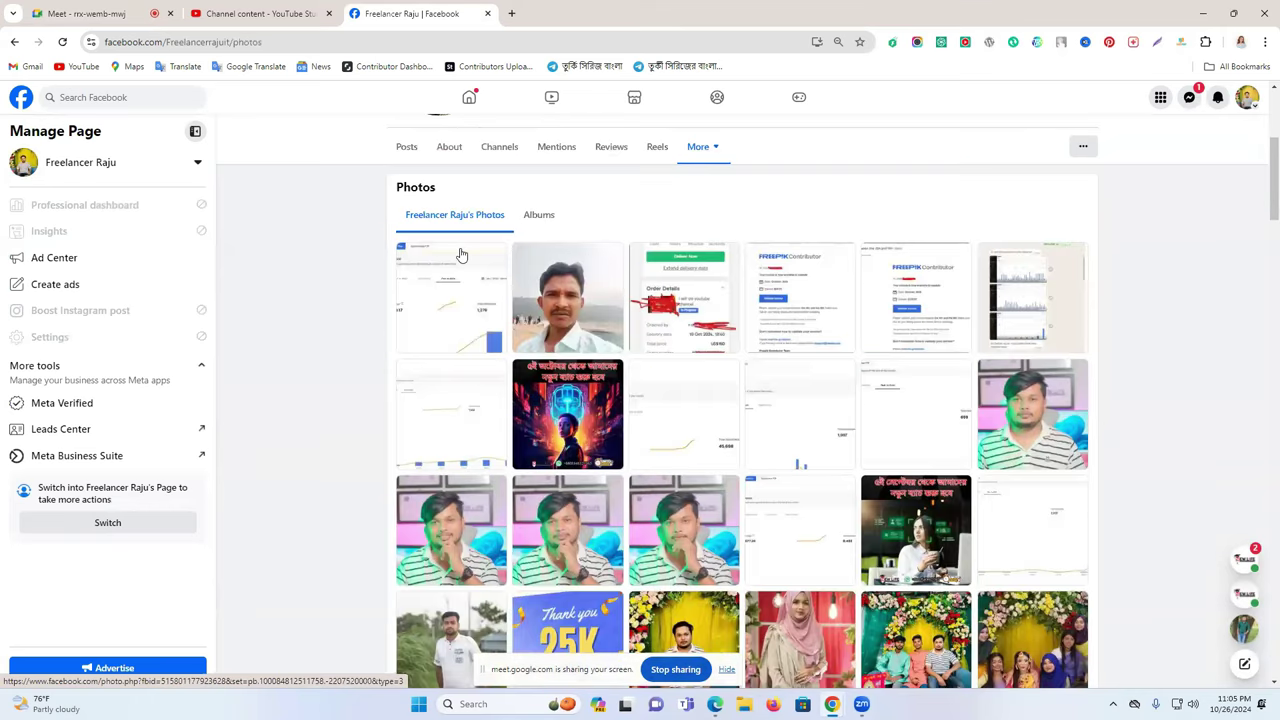
{"action": "scroll", "coordinate": [463, 567], "scroll_direction": "up", "scroll_amount": 3}
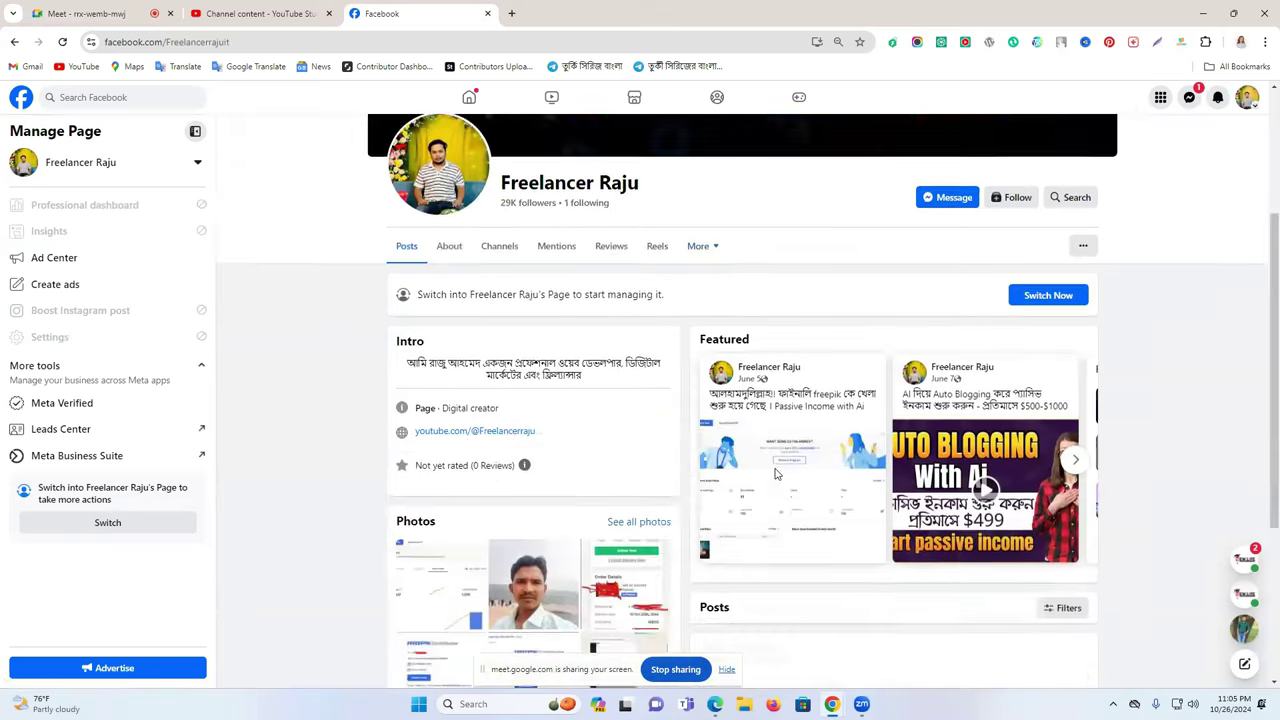
{"action": "scroll", "coordinate": [774, 471], "scroll_direction": "down", "scroll_amount": 15}
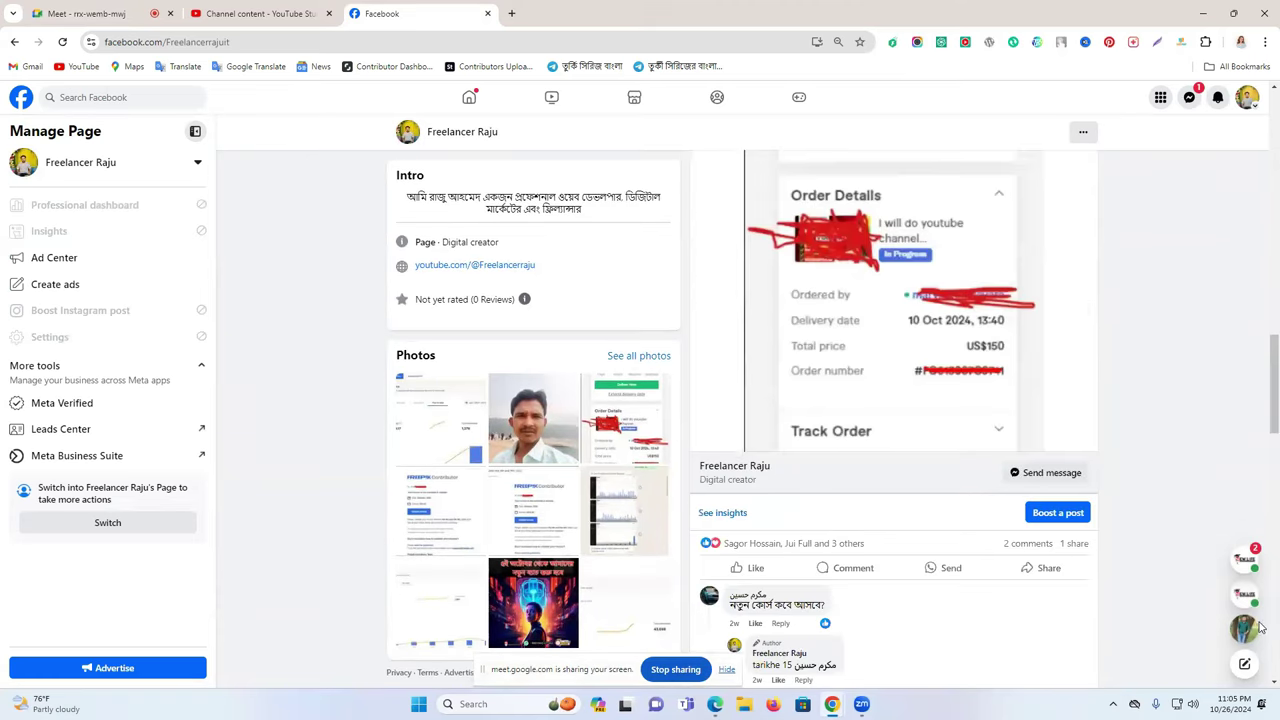
{"action": "scroll", "coordinate": [1262, 648], "scroll_direction": "down", "scroll_amount": 10}
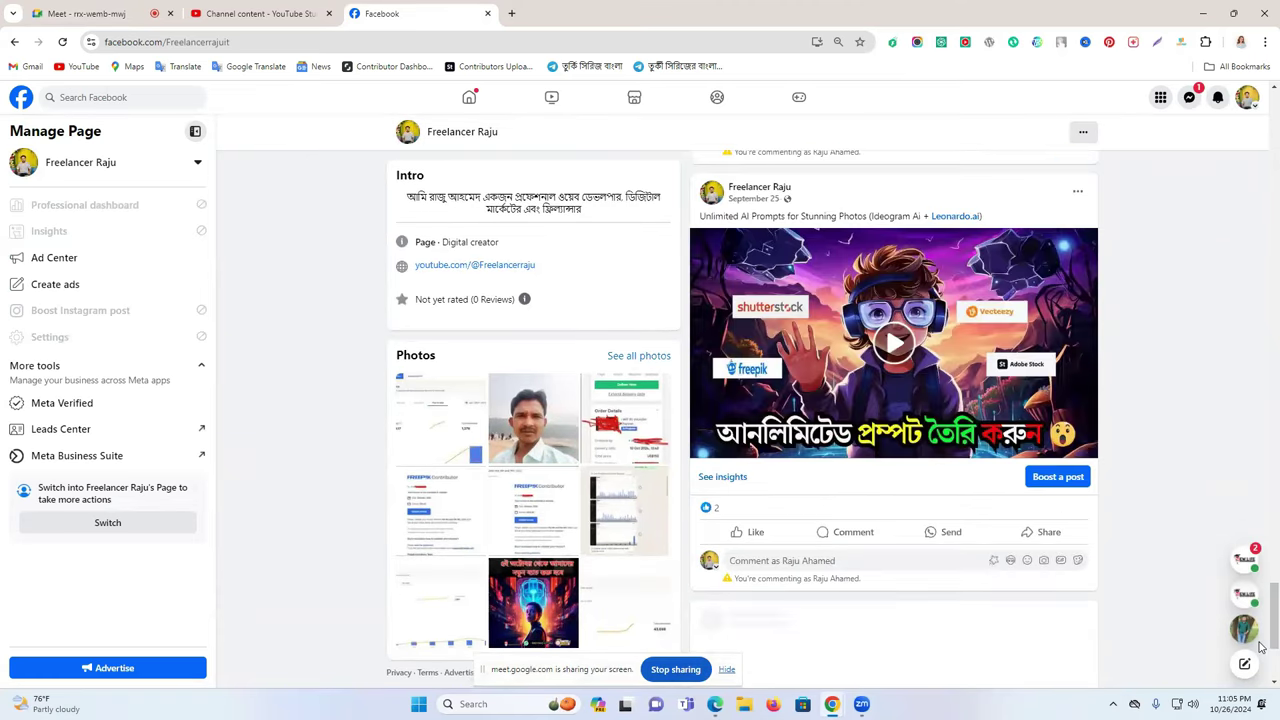
{"action": "scroll", "coordinate": [1260, 668], "scroll_direction": "down", "scroll_amount": 5}
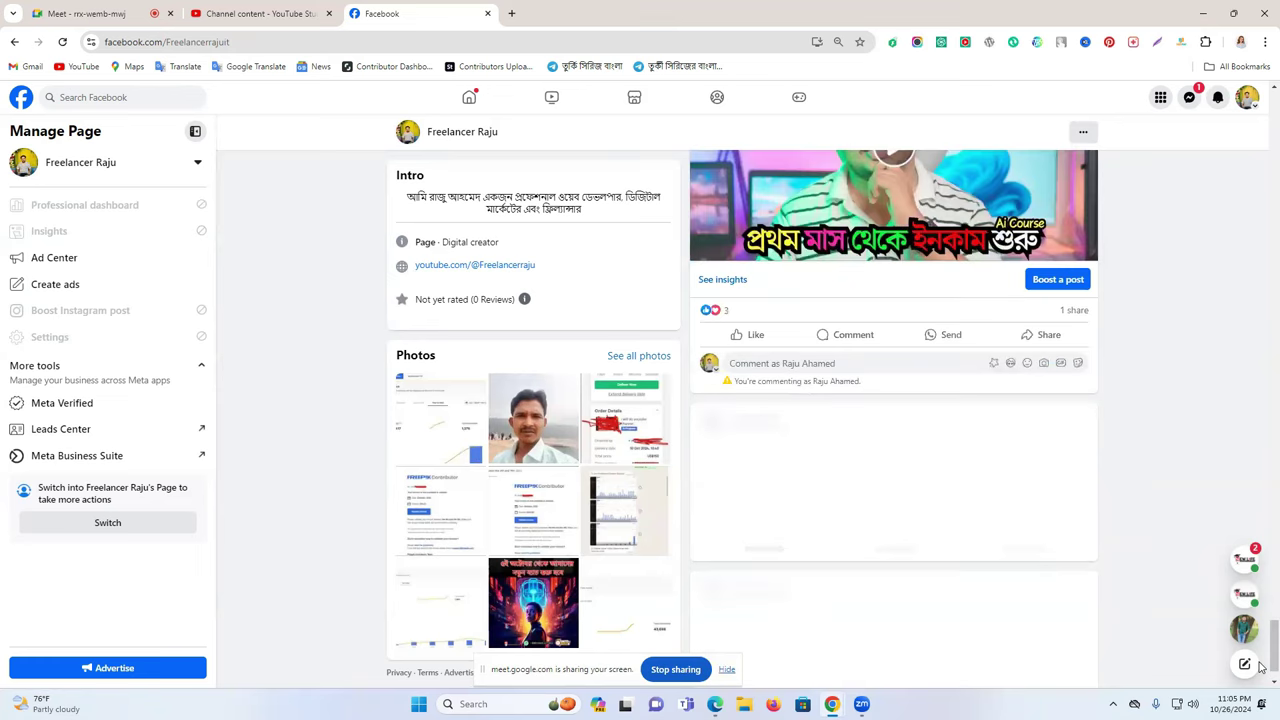
{"action": "scroll", "coordinate": [1260, 668], "scroll_direction": "down", "scroll_amount": 10}
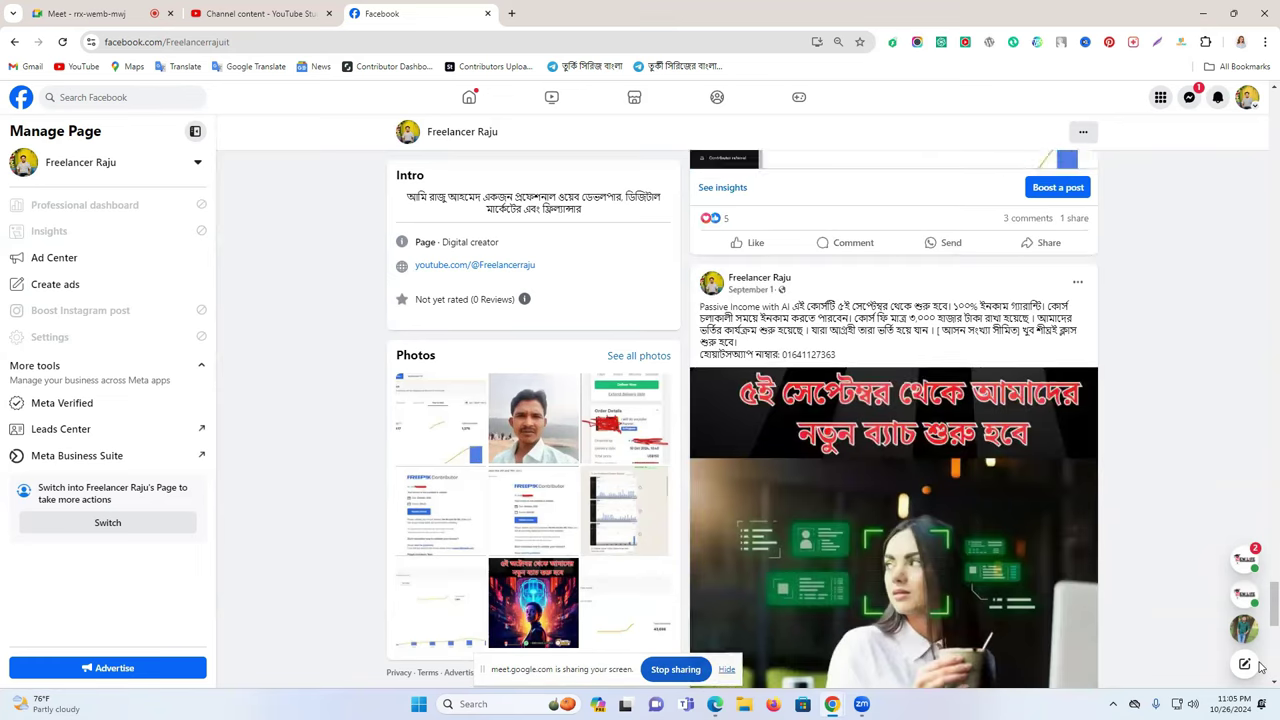
{"action": "scroll", "coordinate": [1260, 668], "scroll_direction": "down", "scroll_amount": 3}
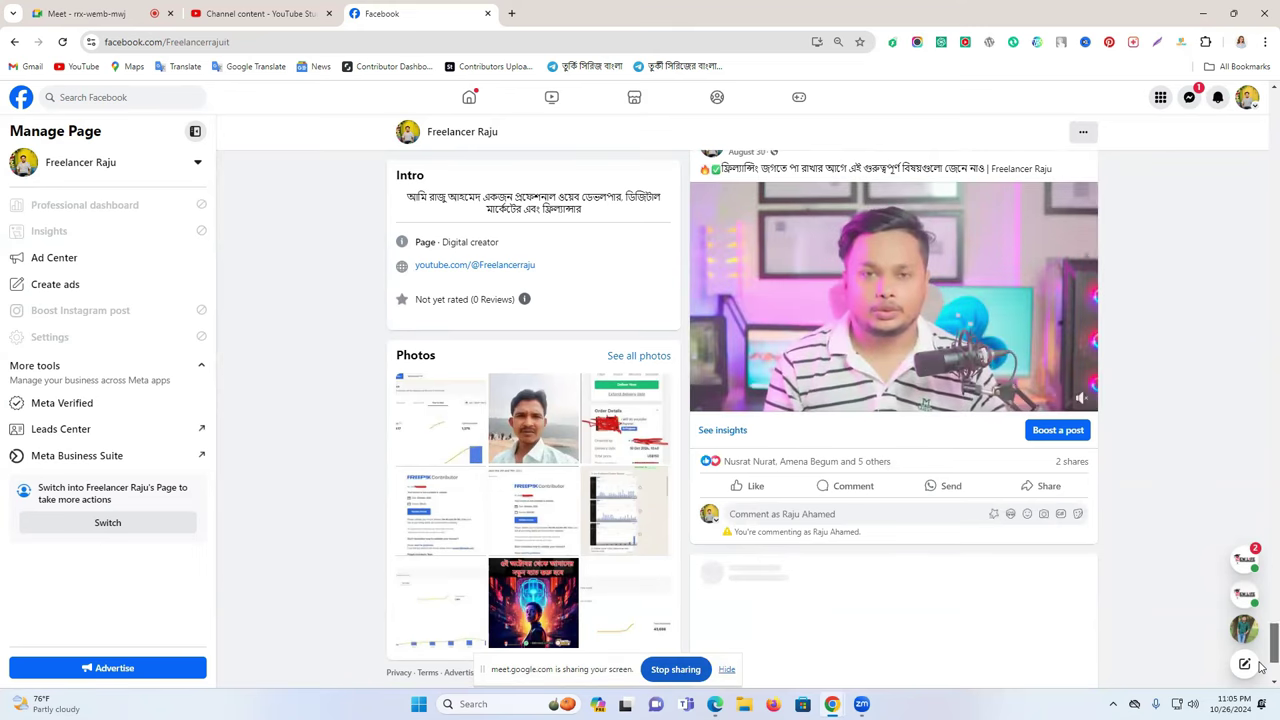
{"action": "scroll", "coordinate": [896, 523], "scroll_direction": "down", "scroll_amount": 10}
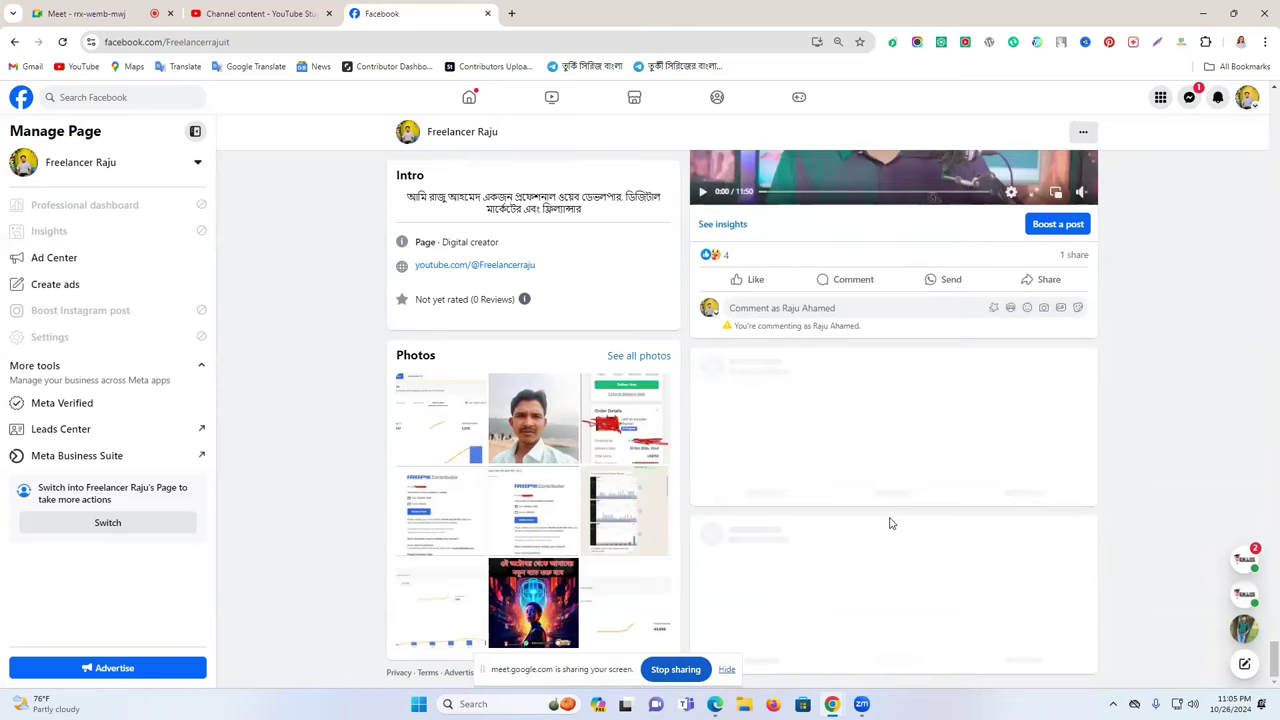
{"action": "scroll", "coordinate": [872, 492], "scroll_direction": "down", "scroll_amount": 10}
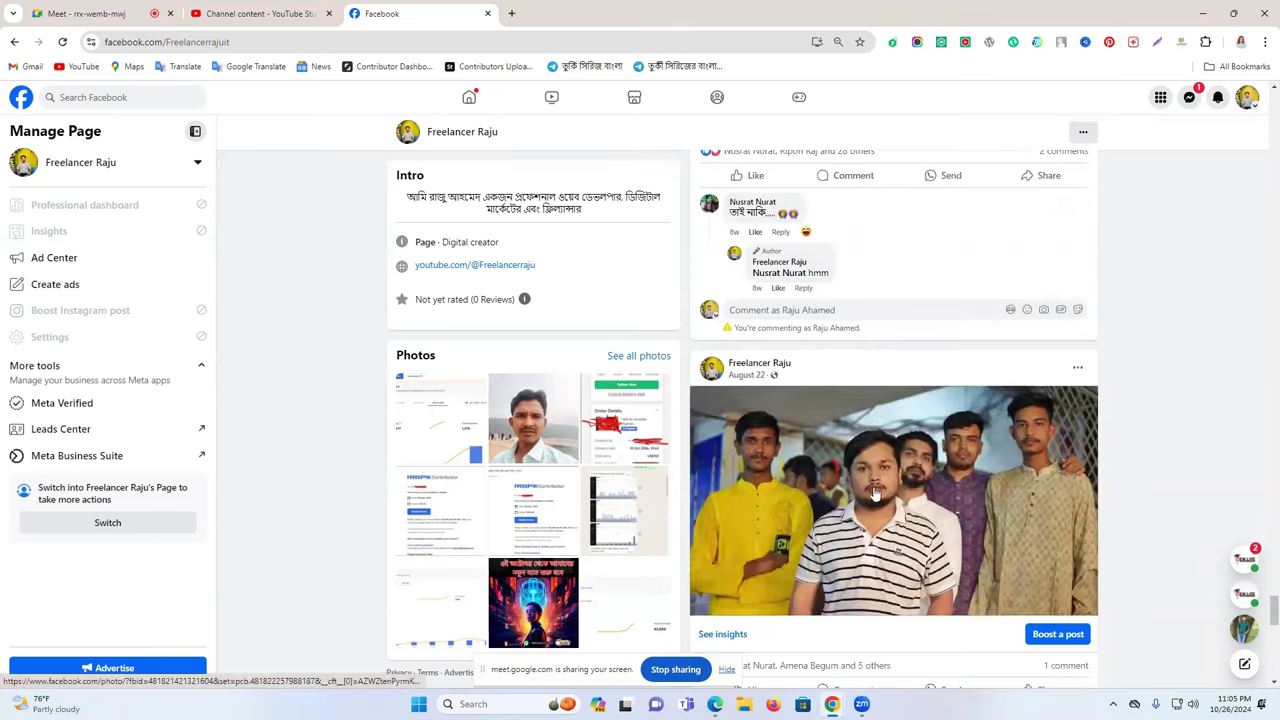
{"action": "scroll", "coordinate": [873, 492], "scroll_direction": "down", "scroll_amount": 4}
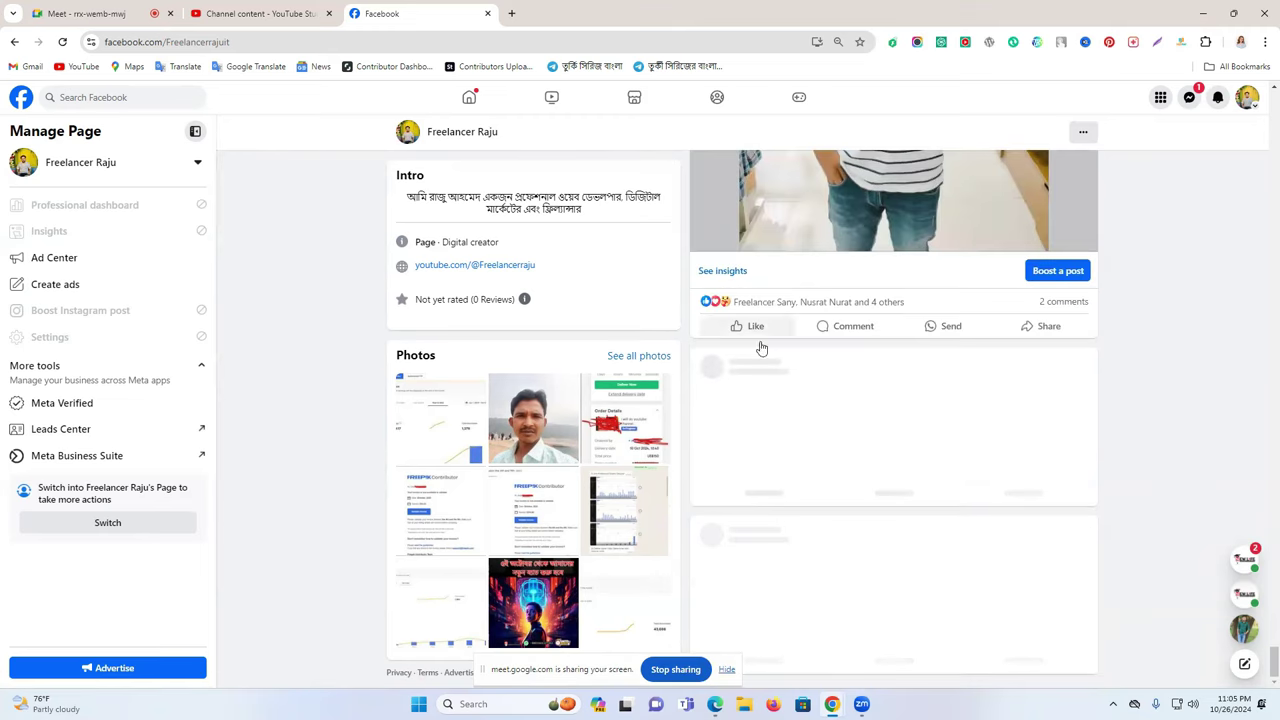
- Switch to the personal profile and open the New Life Learning Institute group
{"action": "left_click", "coordinate": [1247, 97]}
{"action": "left_click", "coordinate": [1134, 139]}
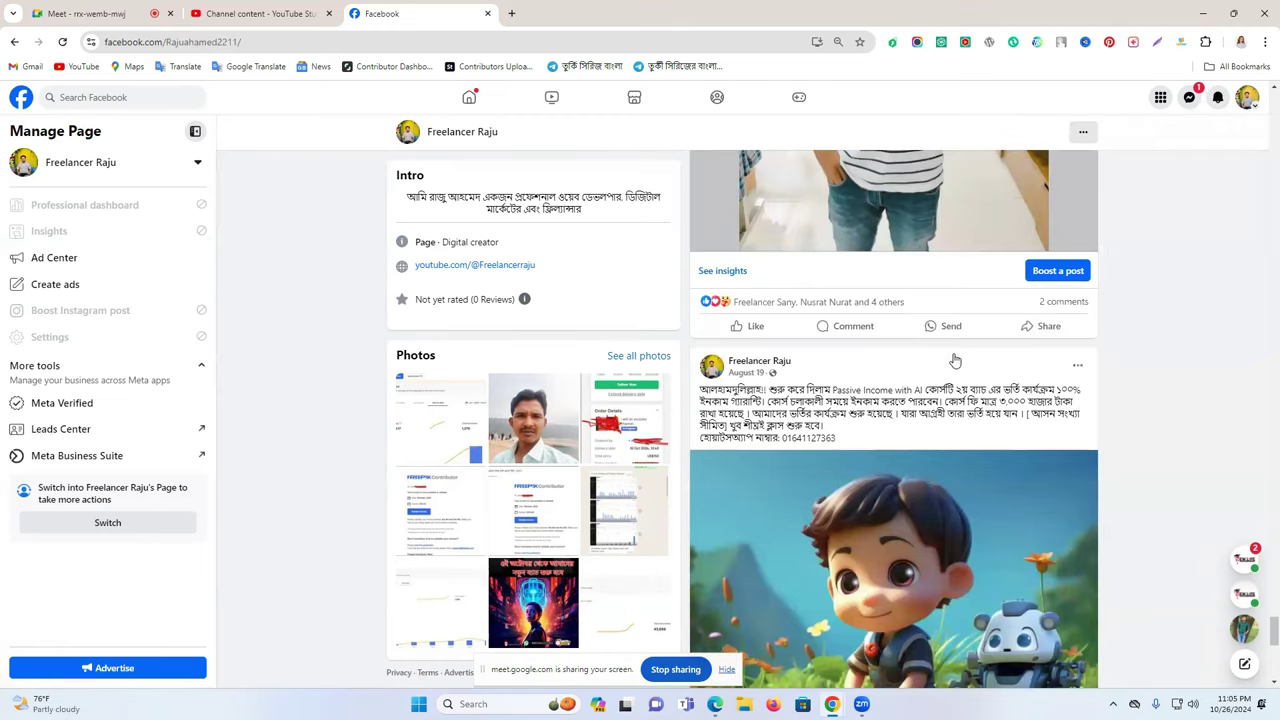
{"action": "scroll", "coordinate": [826, 497], "scroll_direction": "down", "scroll_amount": 12}
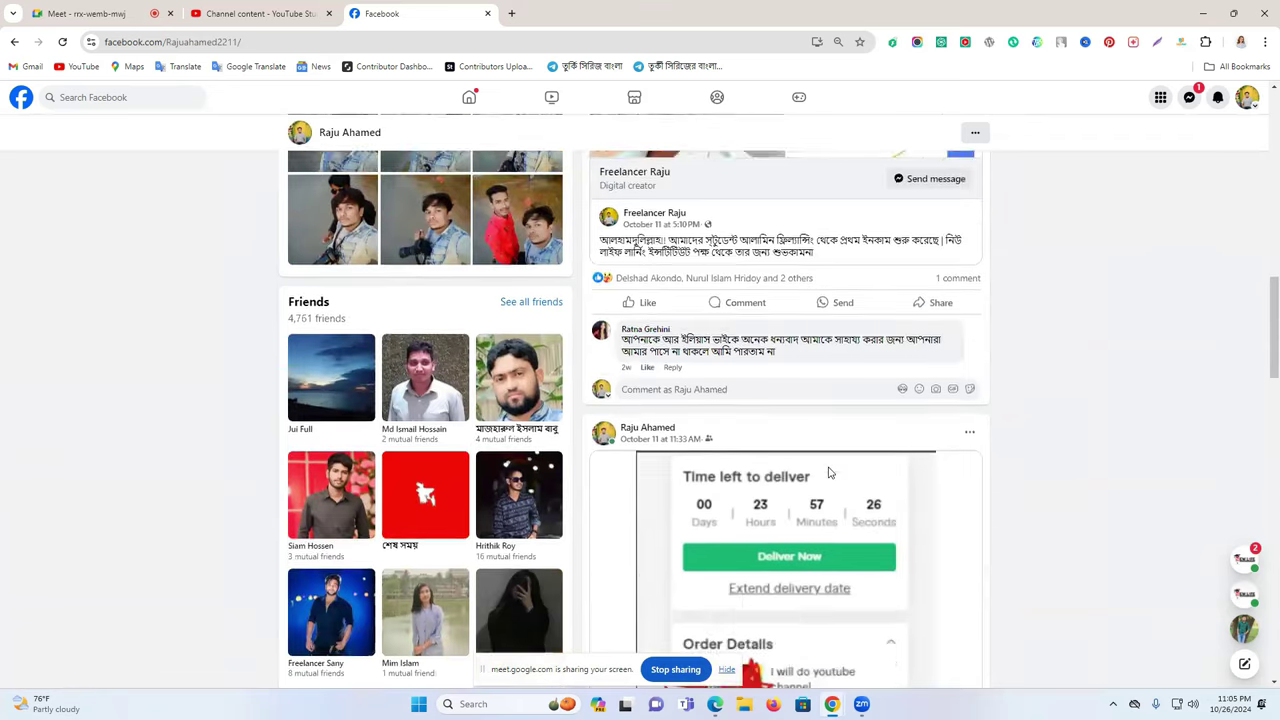
{"action": "scroll", "coordinate": [830, 466], "scroll_direction": "up", "scroll_amount": 12}
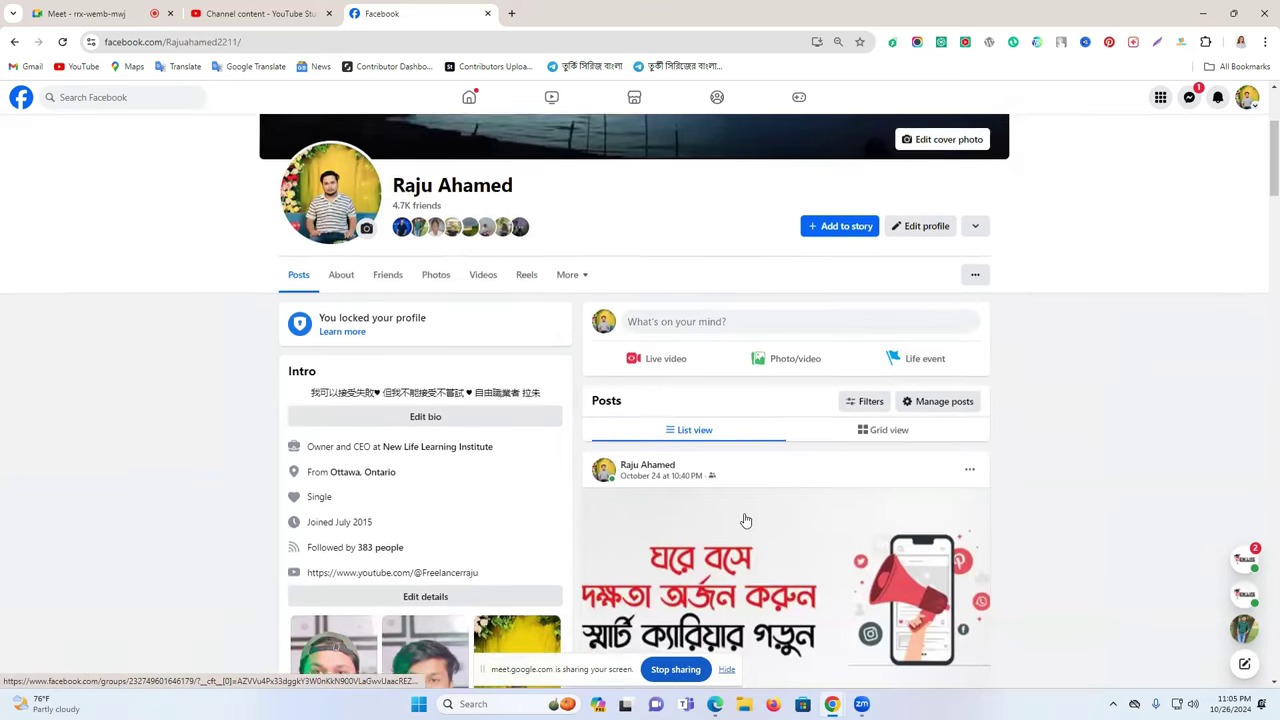
{"action": "left_click", "coordinate": [745, 520]}
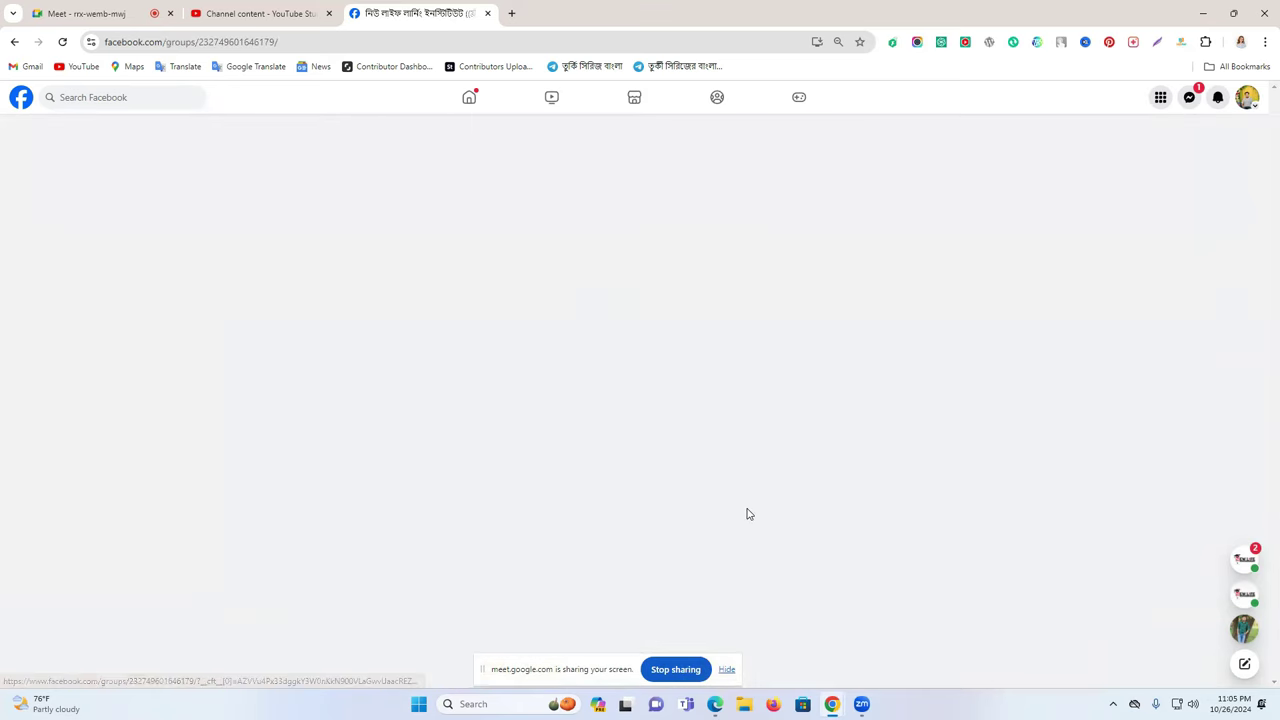
- Find the digital marketing course poster in the group feed and save it as a PNG to Downloads
{"action": "scroll", "coordinate": [748, 514], "scroll_direction": "down", "scroll_amount": 7}
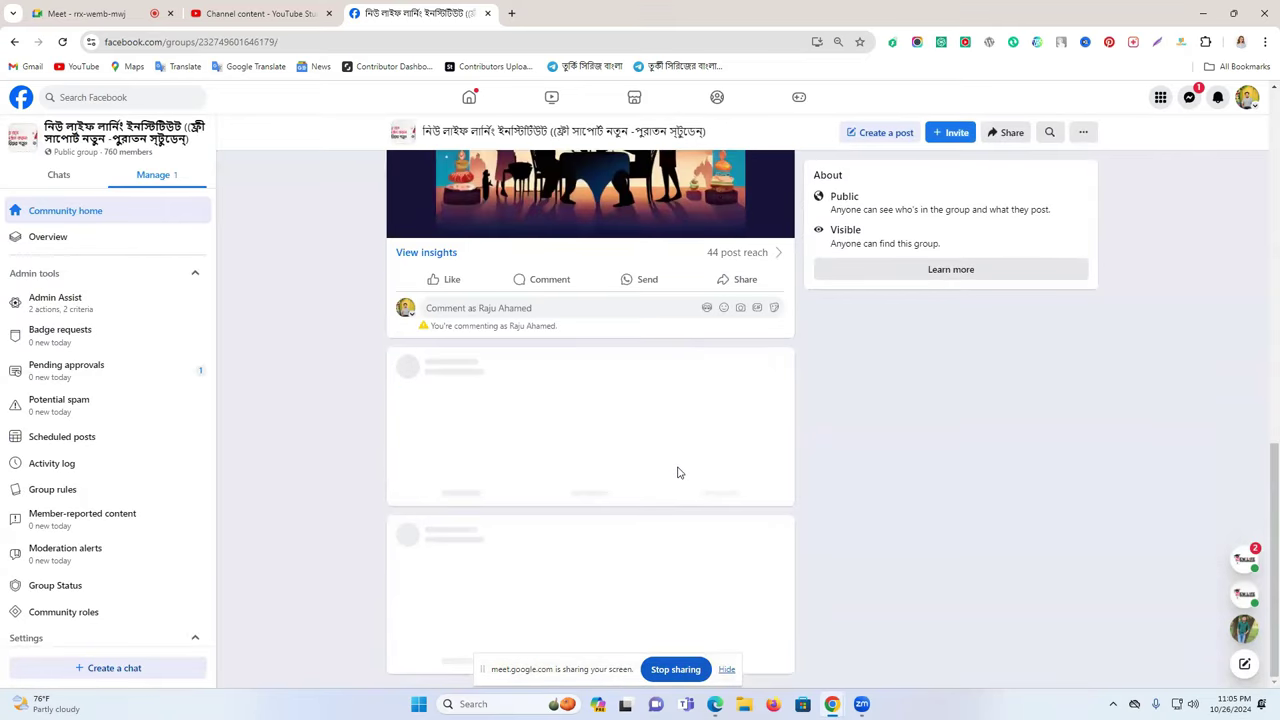
{"action": "scroll", "coordinate": [677, 470], "scroll_direction": "down", "scroll_amount": 10}
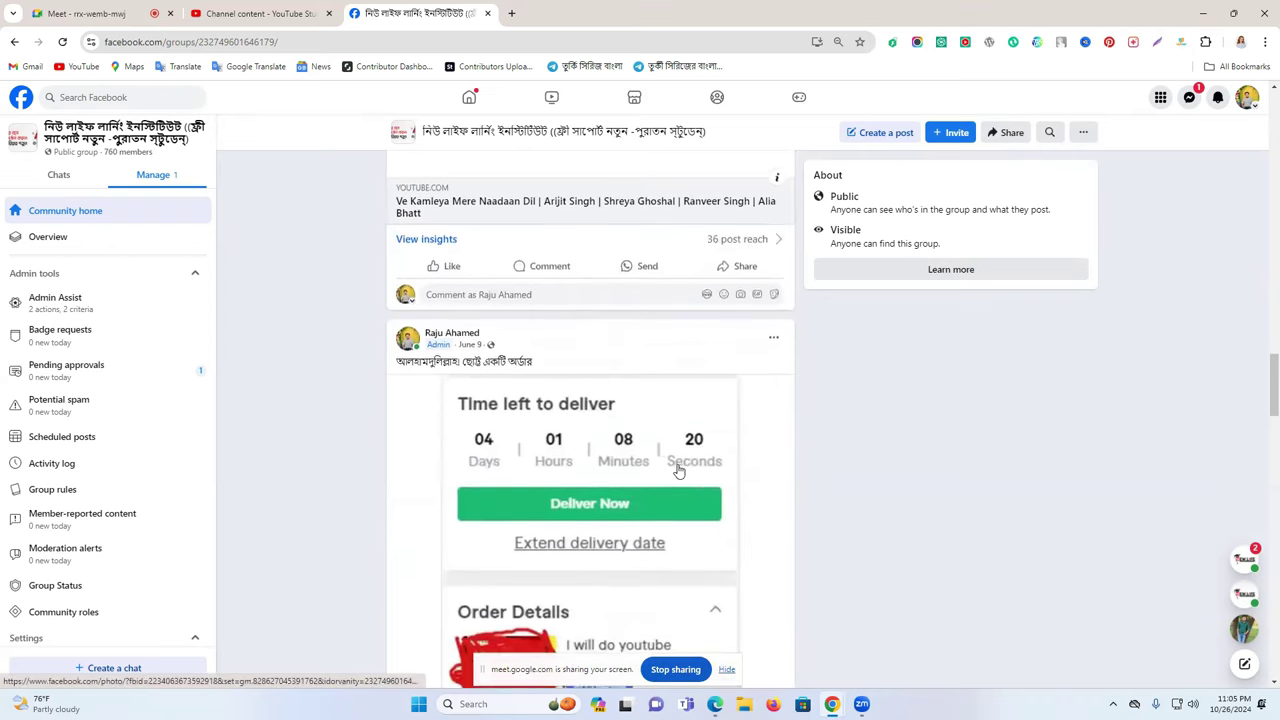
{"action": "scroll", "coordinate": [677, 470], "scroll_direction": "up", "scroll_amount": 3}
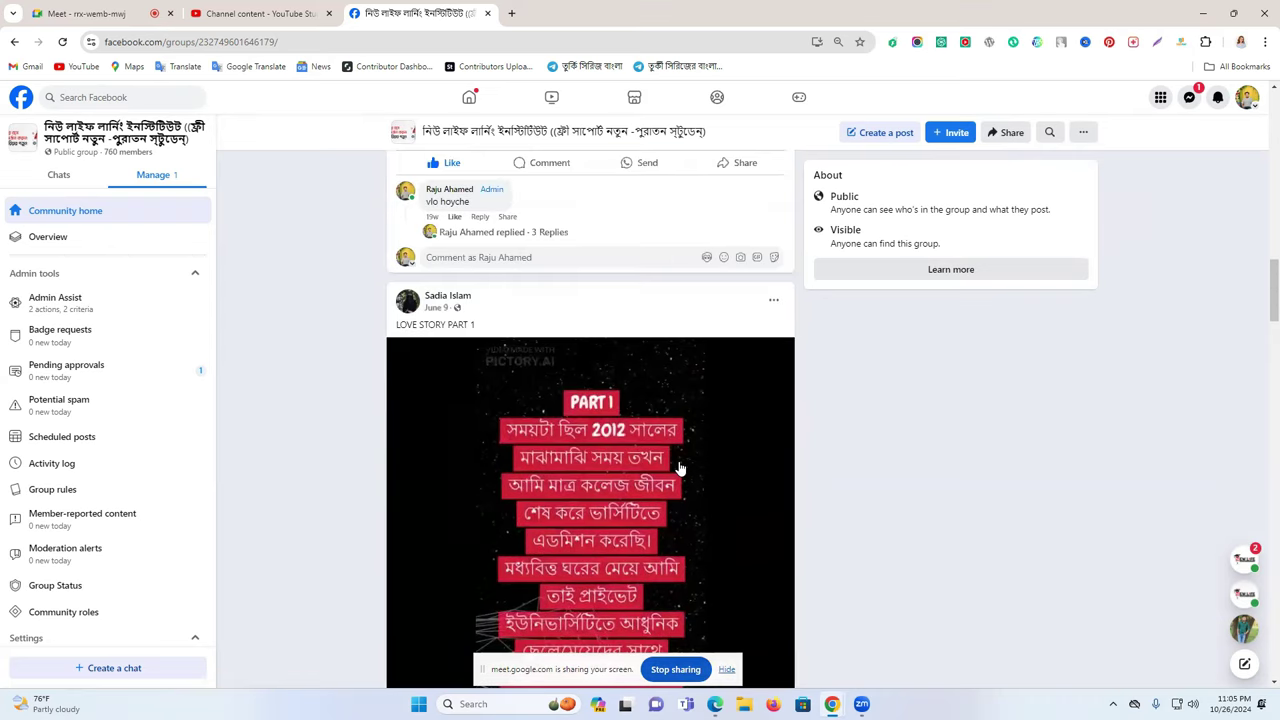
{"action": "scroll", "coordinate": [677, 467], "scroll_direction": "down", "scroll_amount": 15}
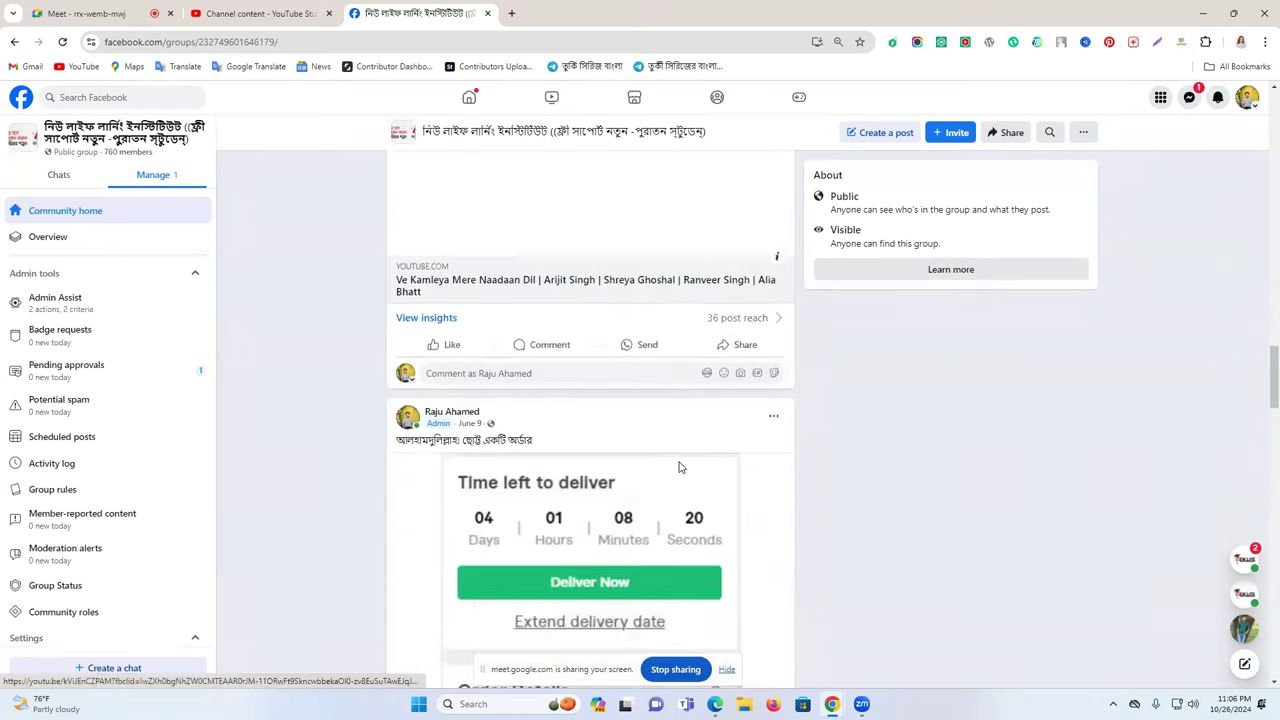
{"action": "scroll", "coordinate": [679, 467], "scroll_direction": "down", "scroll_amount": 15}
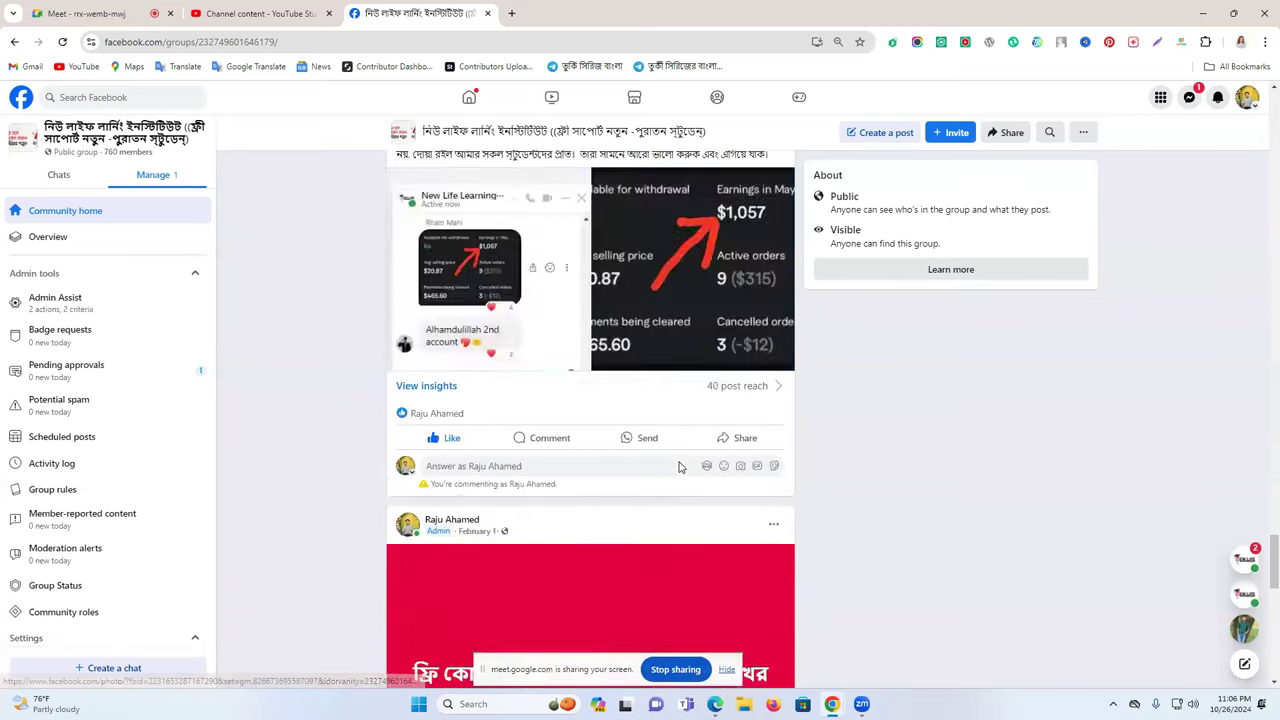
{"action": "scroll", "coordinate": [679, 467], "scroll_direction": "down", "scroll_amount": 15}
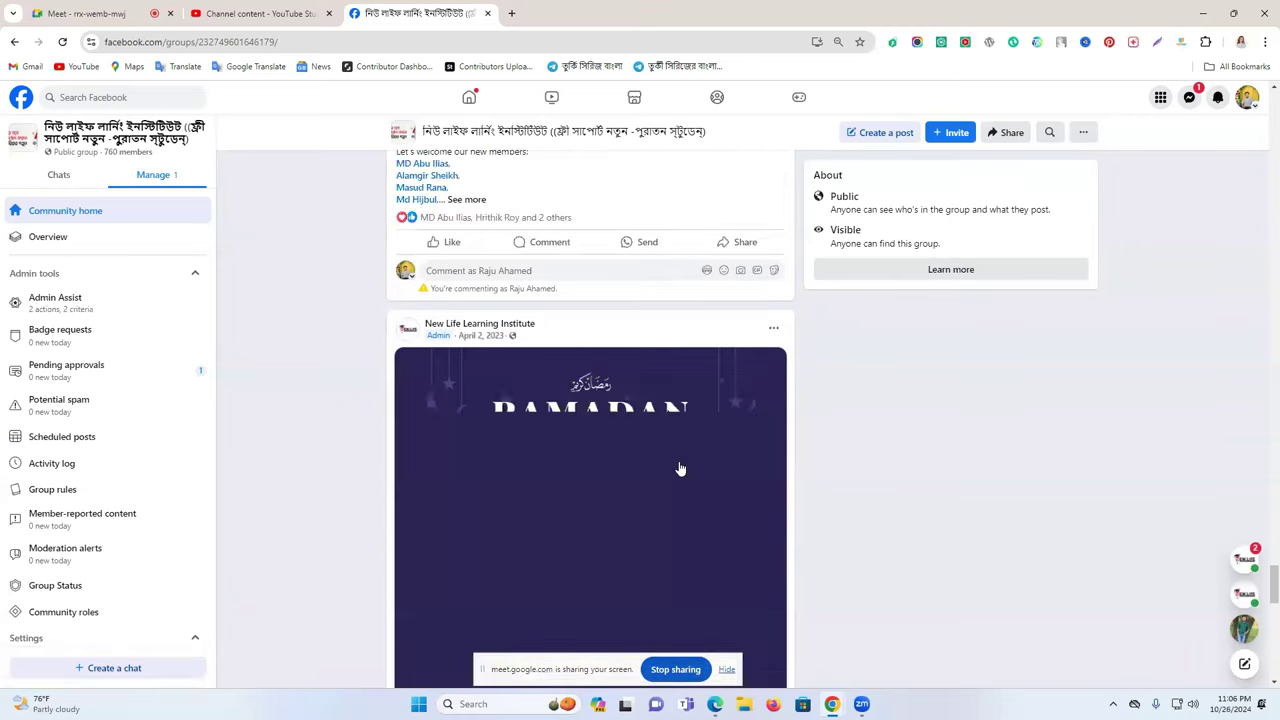
{"action": "scroll", "coordinate": [679, 467], "scroll_direction": "down", "scroll_amount": 15}
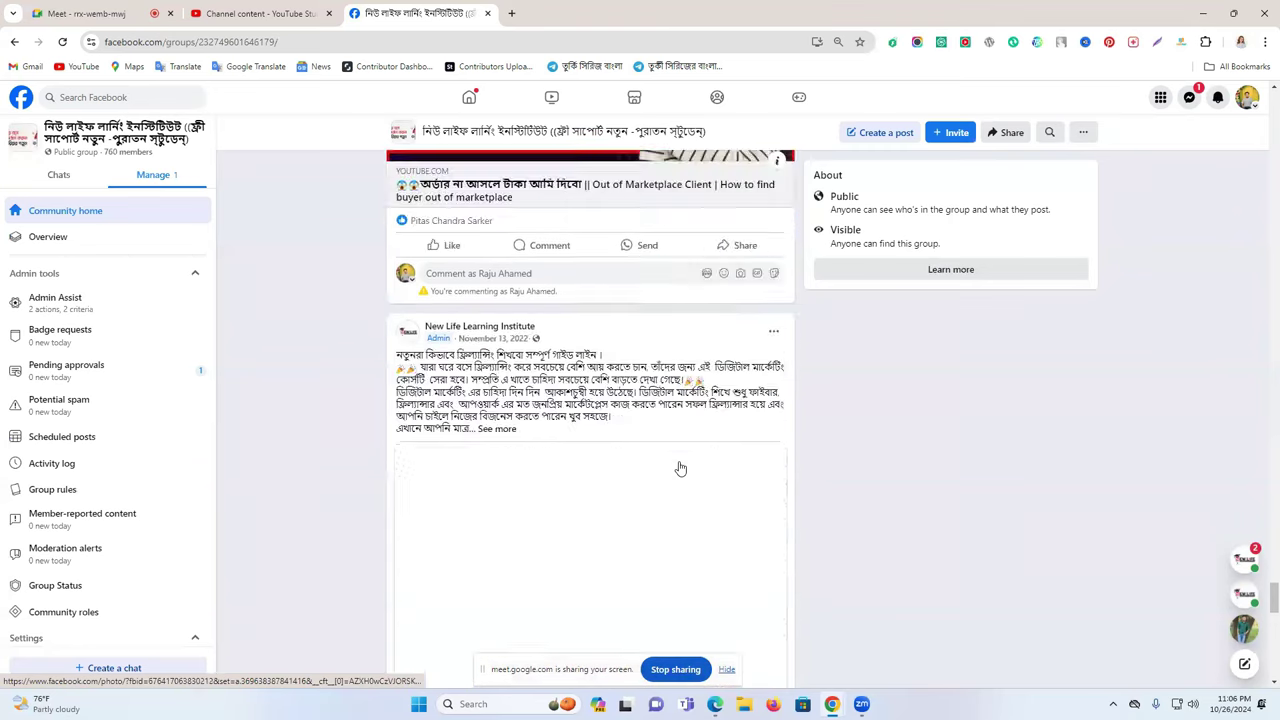
{"action": "scroll", "coordinate": [652, 428], "scroll_direction": "up", "scroll_amount": 3}
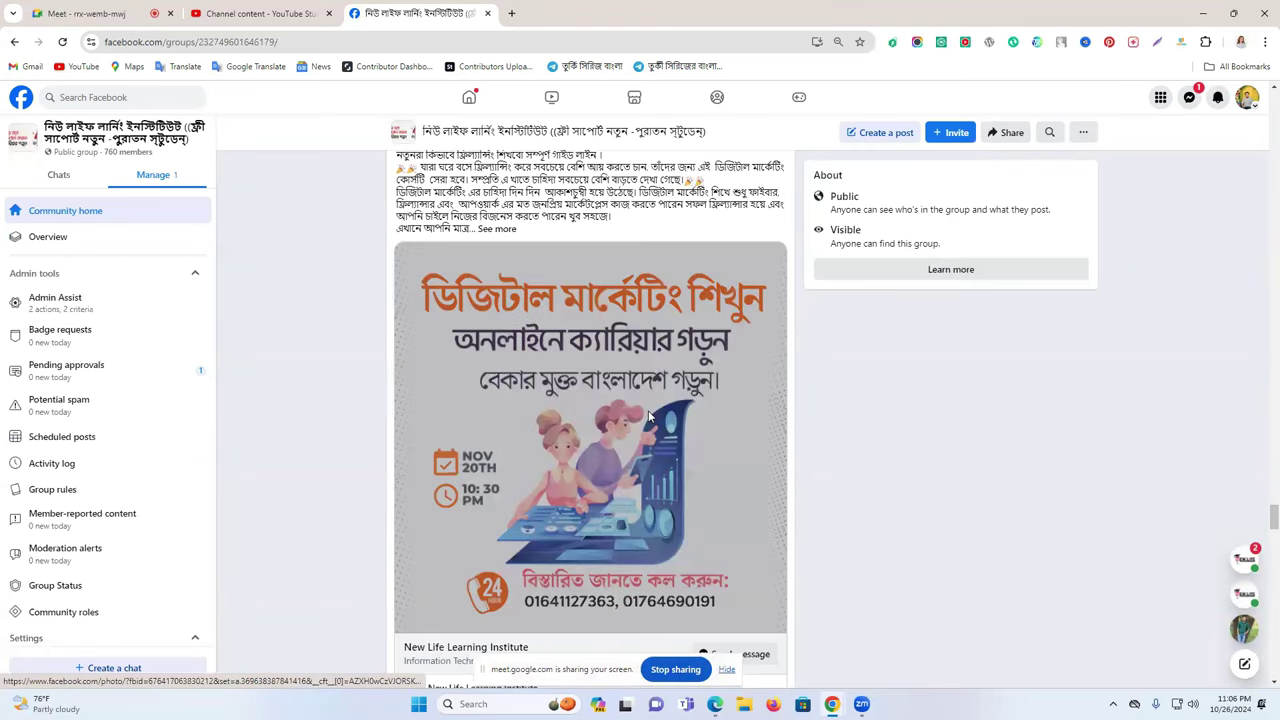
{"action": "left_click", "coordinate": [650, 420]}
{"action": "right_click", "coordinate": [695, 230]}
{"action": "left_click", "coordinate": [741, 259]}
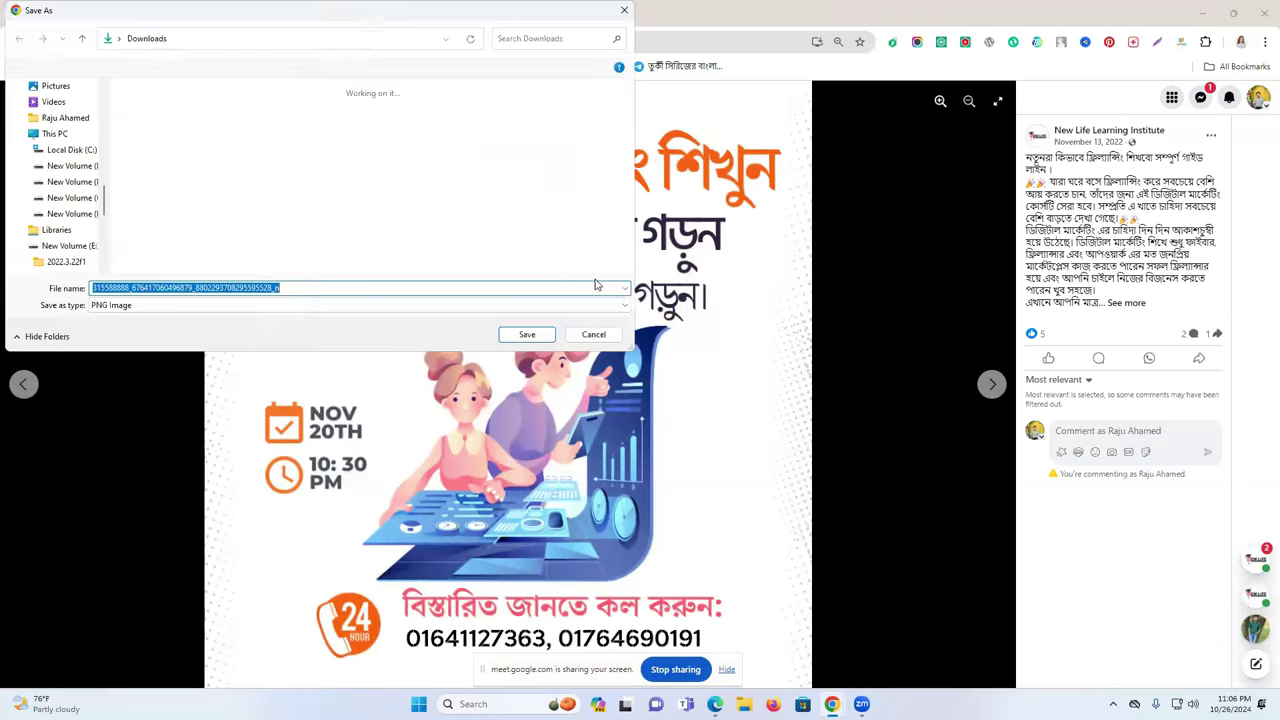
{"action": "left_click", "coordinate": [526, 335]}
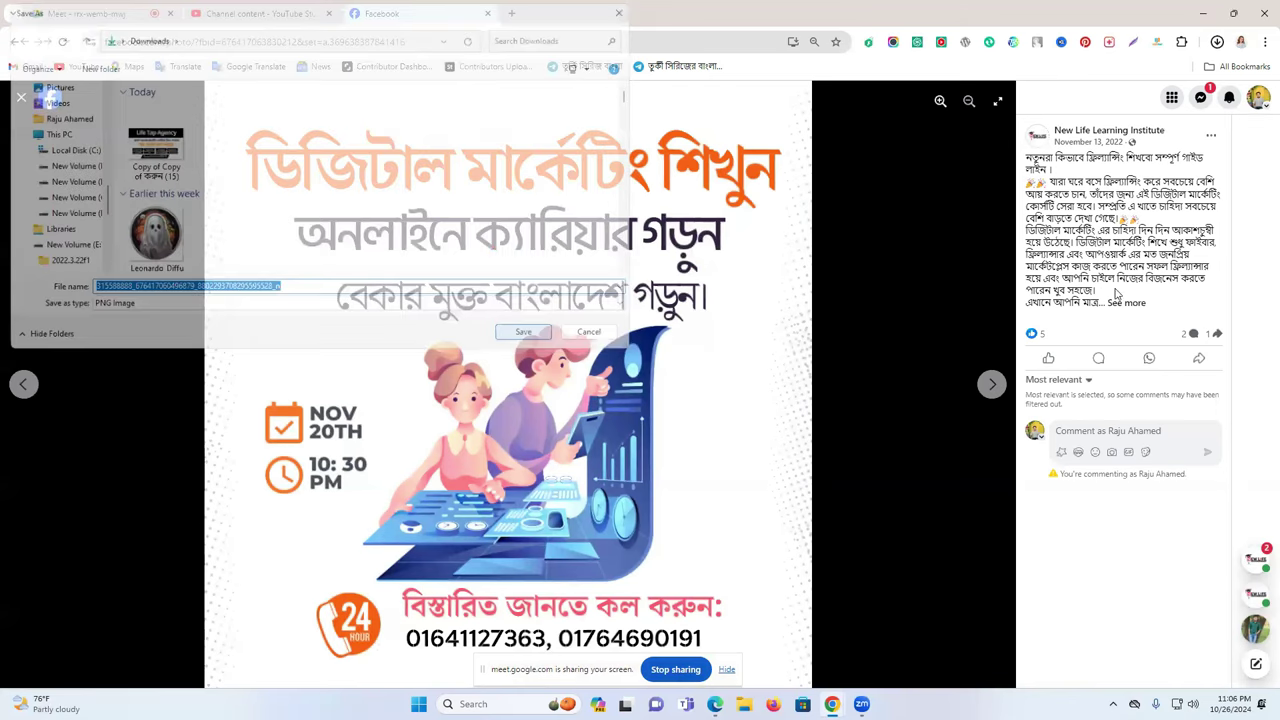
- Expand the poster post to show its full text
{"action": "left_click", "coordinate": [1127, 302]}
{"action": "scroll", "coordinate": [1120, 350], "scroll_direction": "down", "scroll_amount": 3}
{"action": "scroll", "coordinate": [1127, 302], "scroll_direction": "up", "scroll_amount": 4}
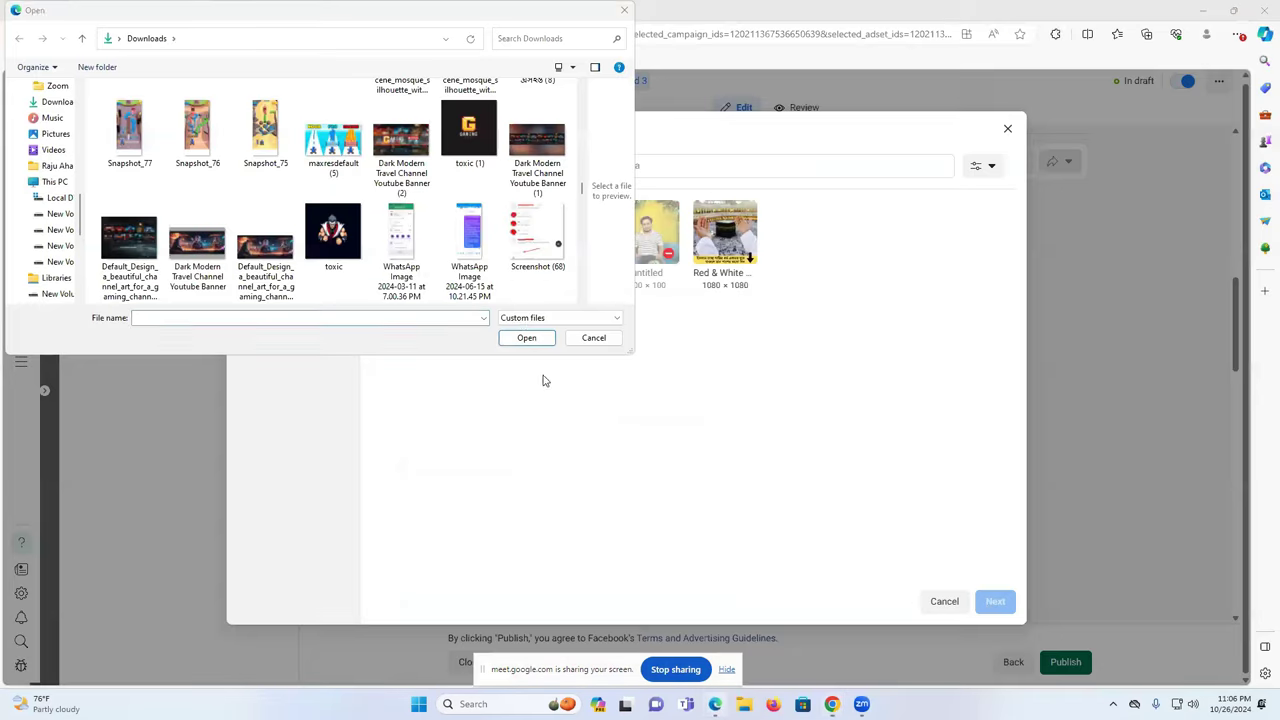
- Upload the downloaded poster from Downloads as New life Ad 3's image and continue to cropping
{"action": "left_click", "coordinate": [626, 12]}
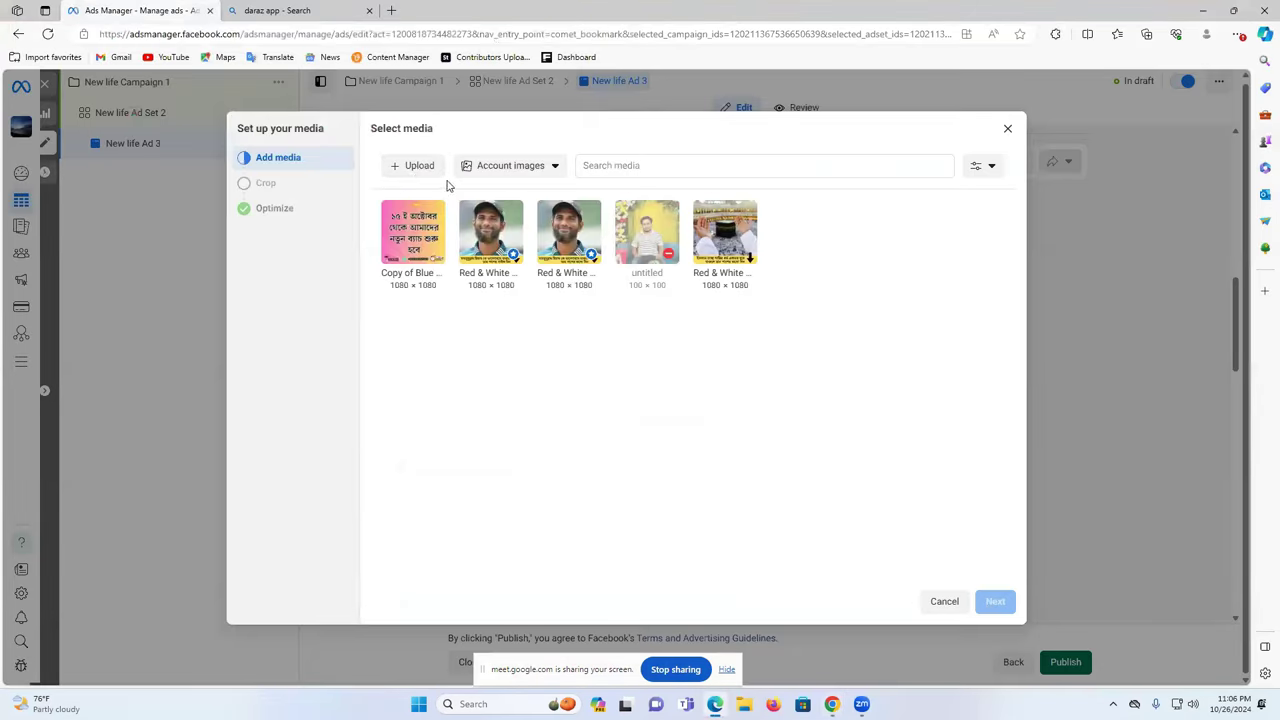
{"action": "left_click", "coordinate": [418, 166]}
{"action": "left_click", "coordinate": [132, 152]}
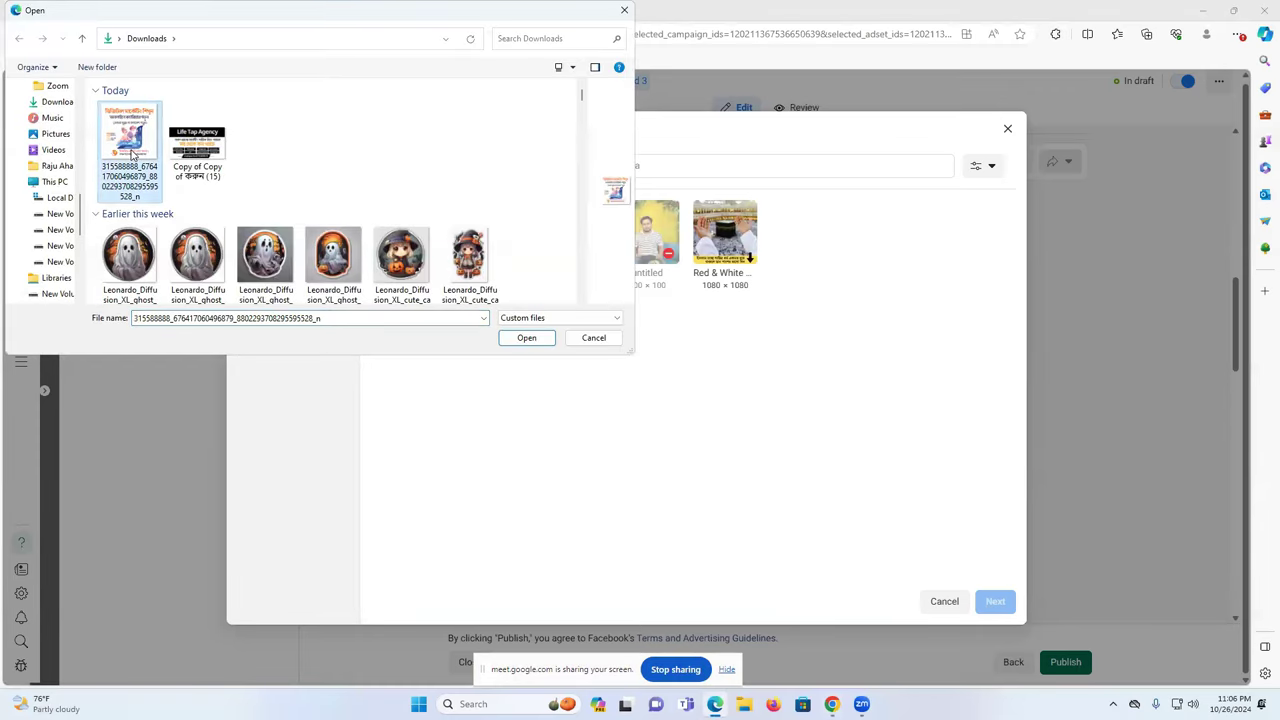
{"action": "left_click", "coordinate": [550, 337]}
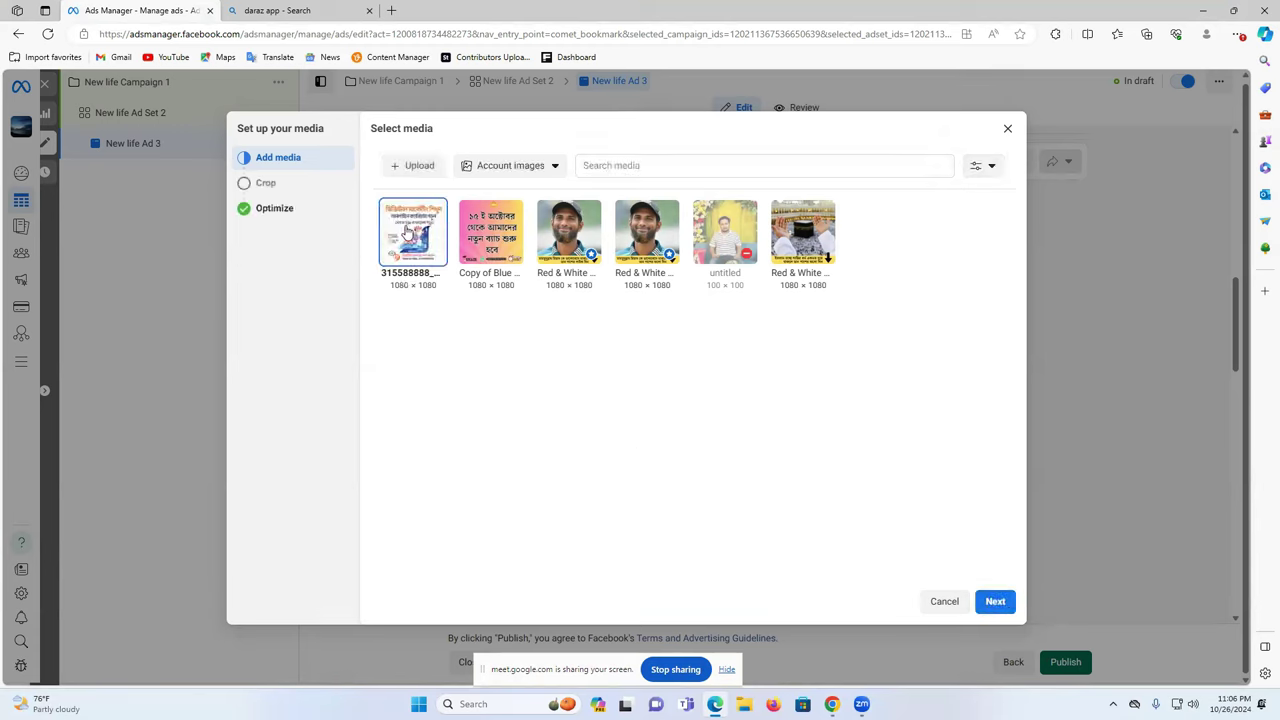
{"action": "left_click", "coordinate": [995, 601]}
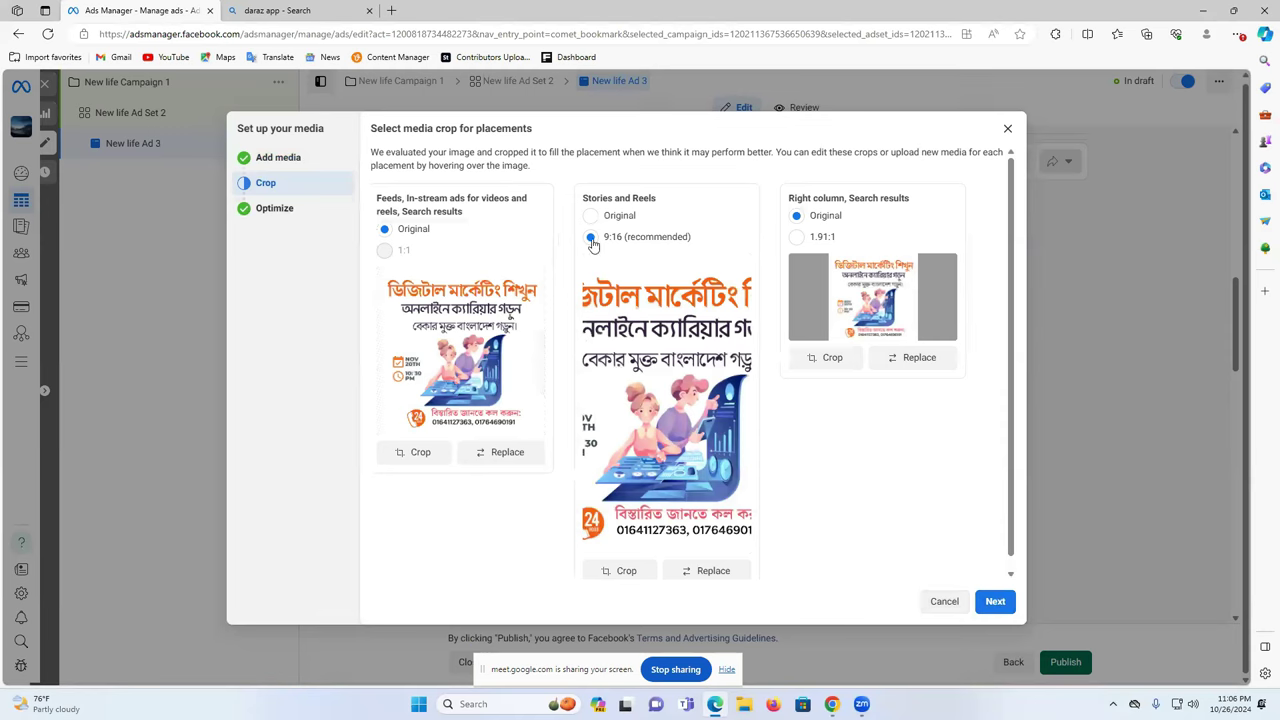
- Keep the default placement crops and creative enhancements to finish media setup
{"action": "left_click", "coordinate": [997, 602]}
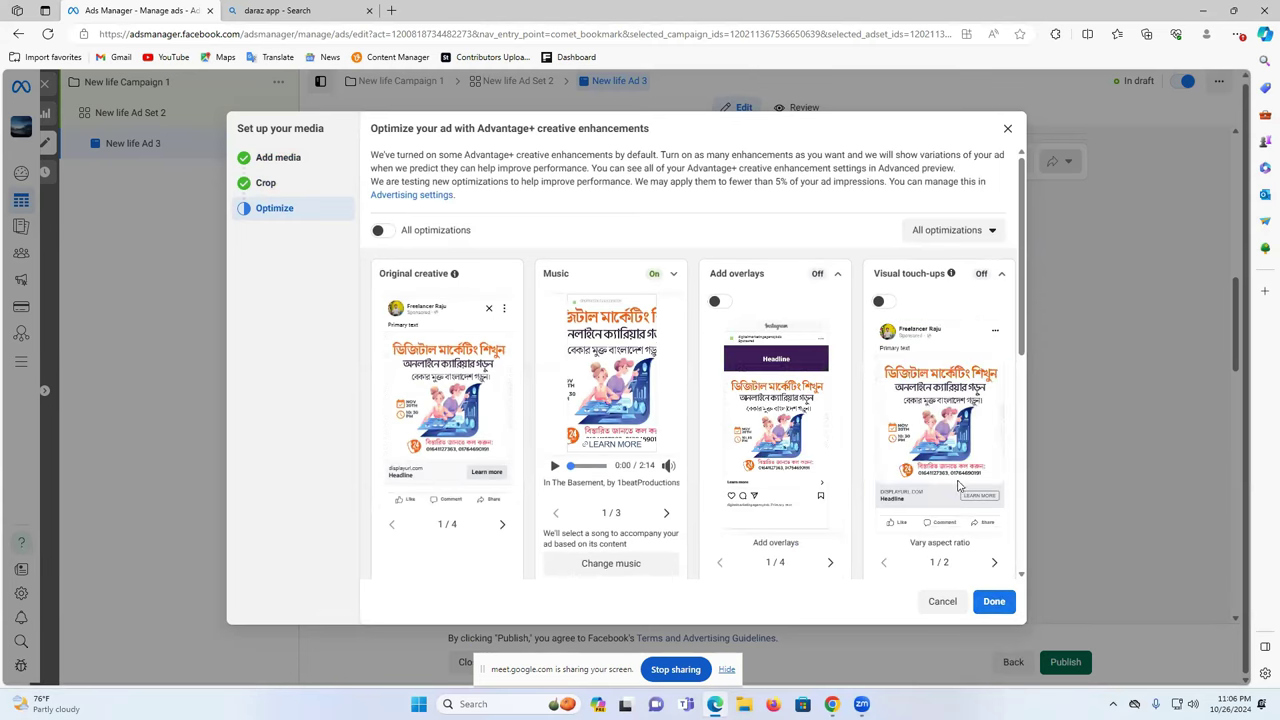
{"action": "left_click", "coordinate": [994, 601]}
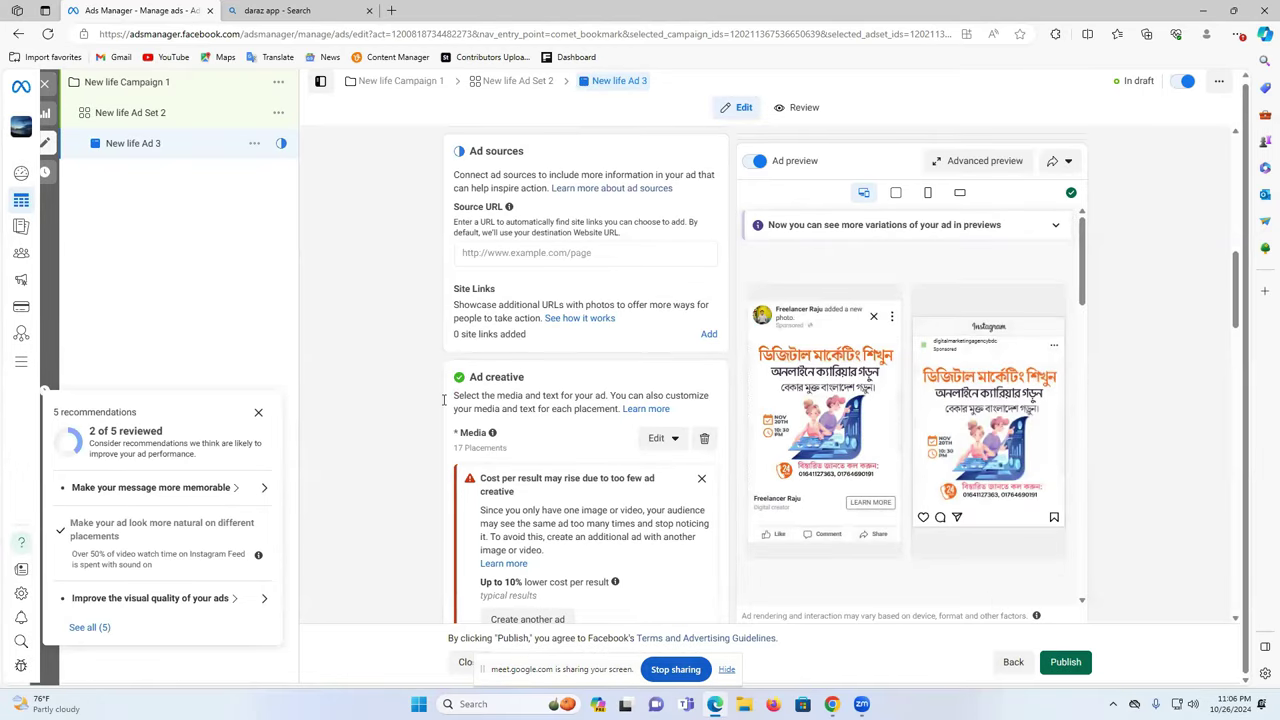
- Close the 5 recommendations panel and scroll down to the ad's Primary text field
{"action": "left_click", "coordinate": [258, 414]}
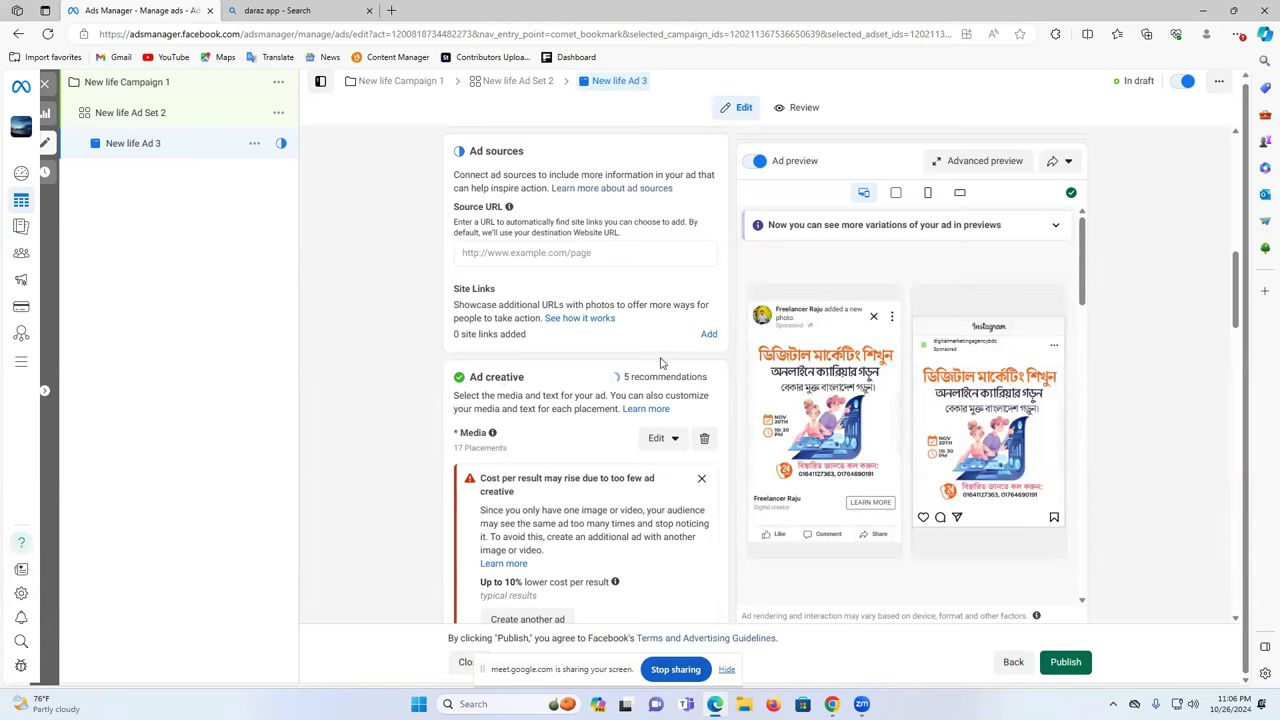
{"action": "left_click", "coordinate": [518, 255]}
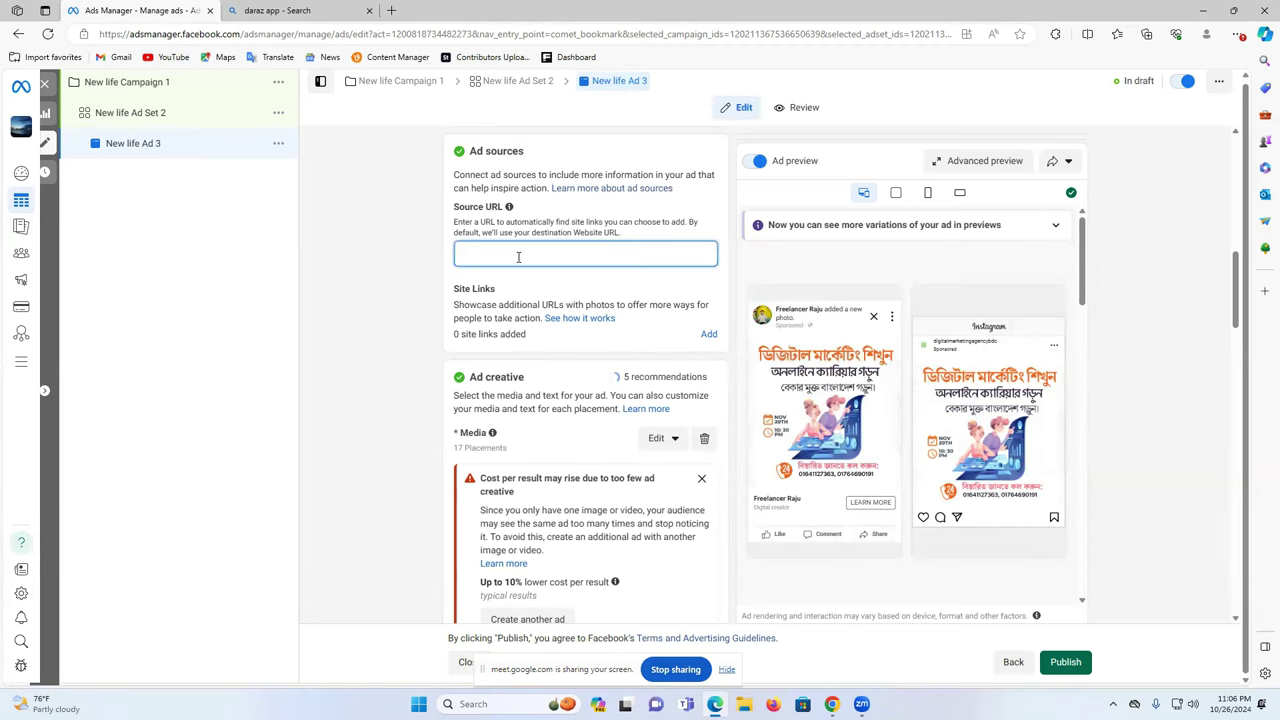
{"action": "scroll", "coordinate": [518, 255], "scroll_direction": "down", "scroll_amount": 6}
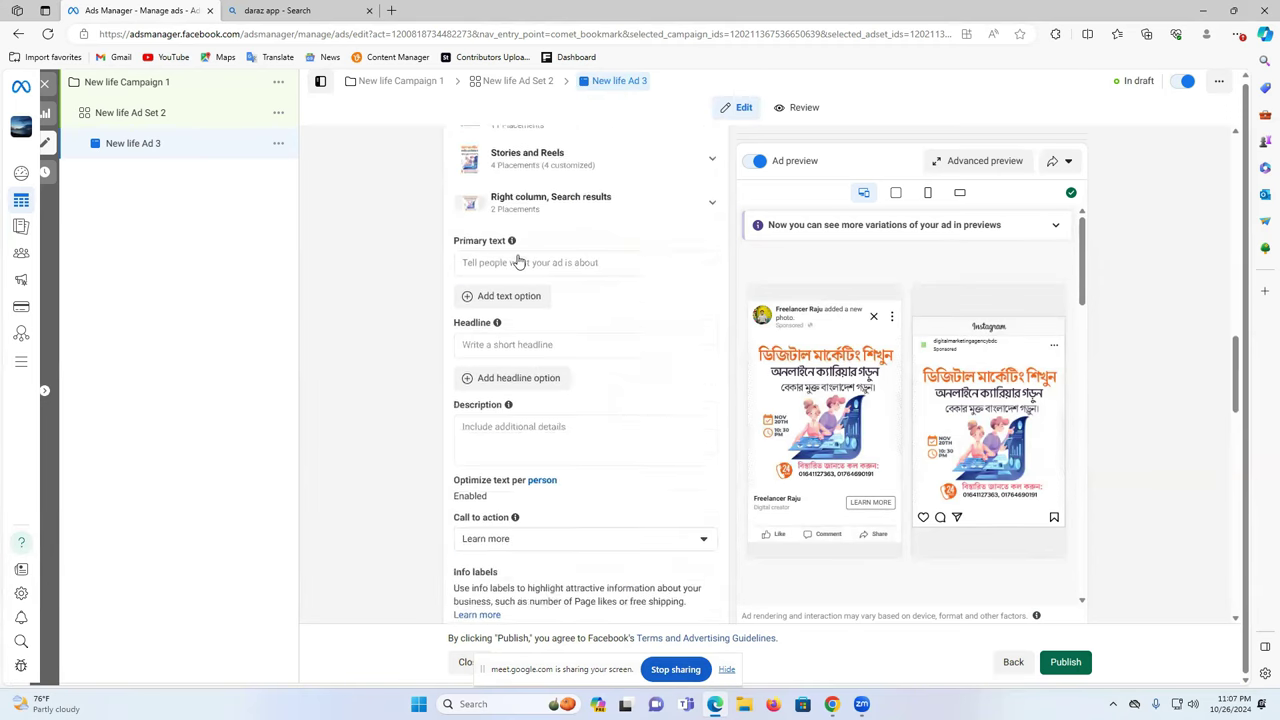
{"action": "left_click", "coordinate": [468, 216]}
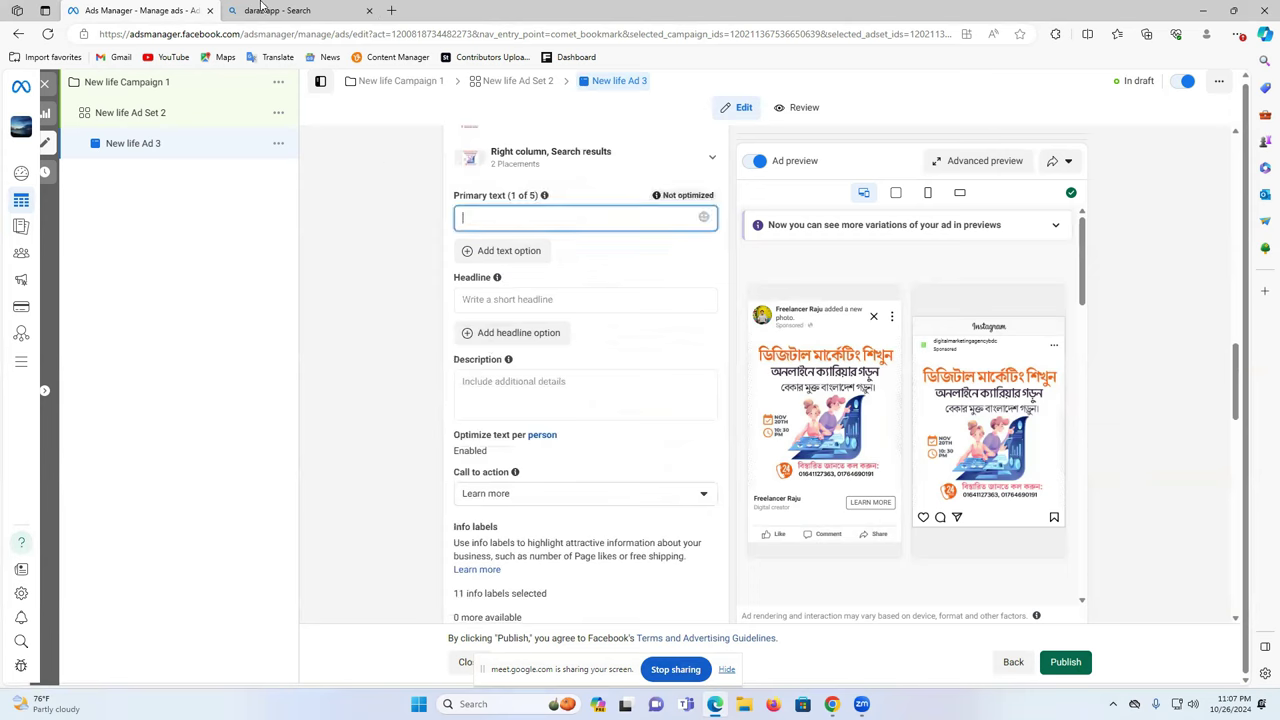
{"action": "left_click", "coordinate": [831, 704]}
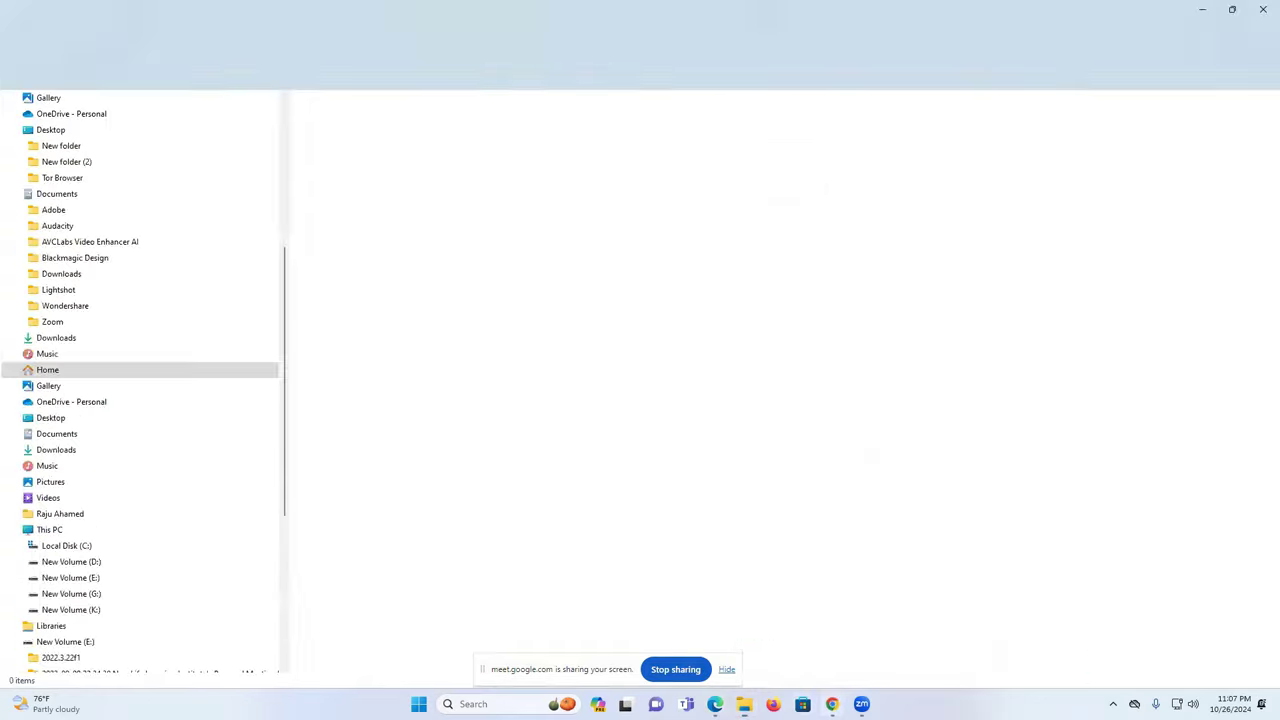
- Copy the Bengali course text from the Facebook post into New life Ad 3's Description
{"action": "left_click", "coordinate": [805, 655]}
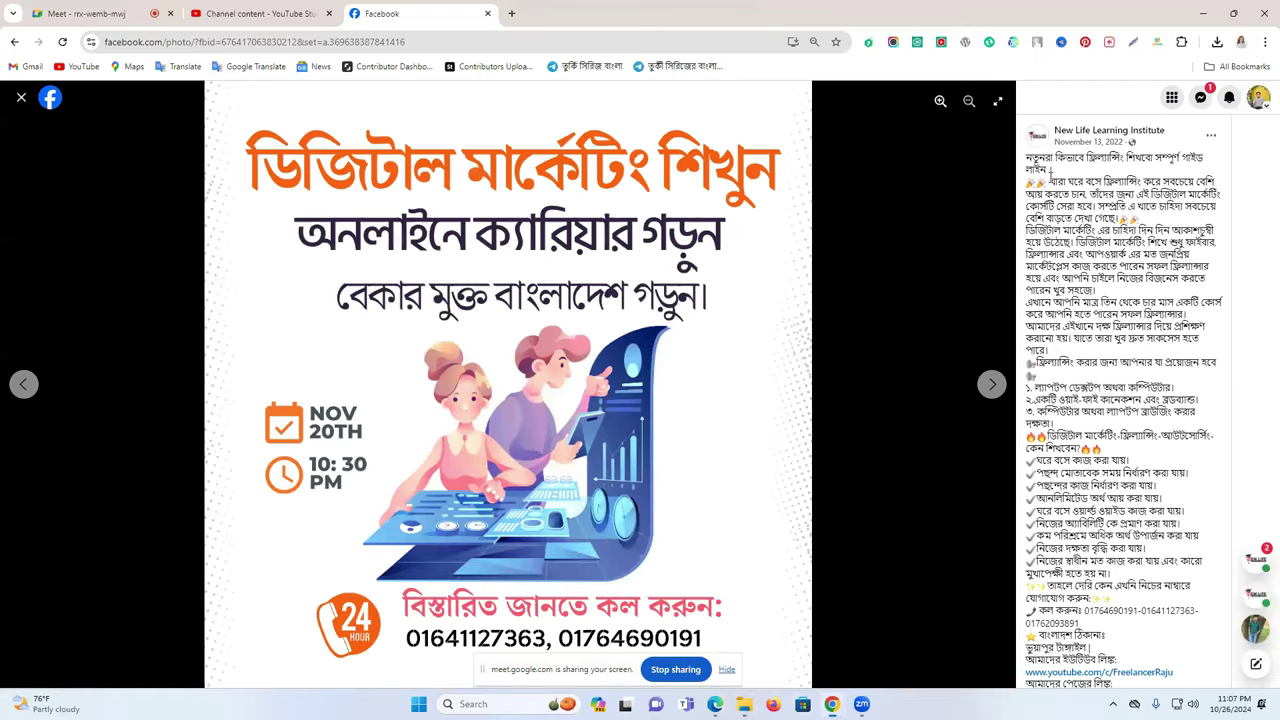
{"action": "left_click_drag", "start_coordinate": [1050, 170], "coordinate": [1174, 403]}
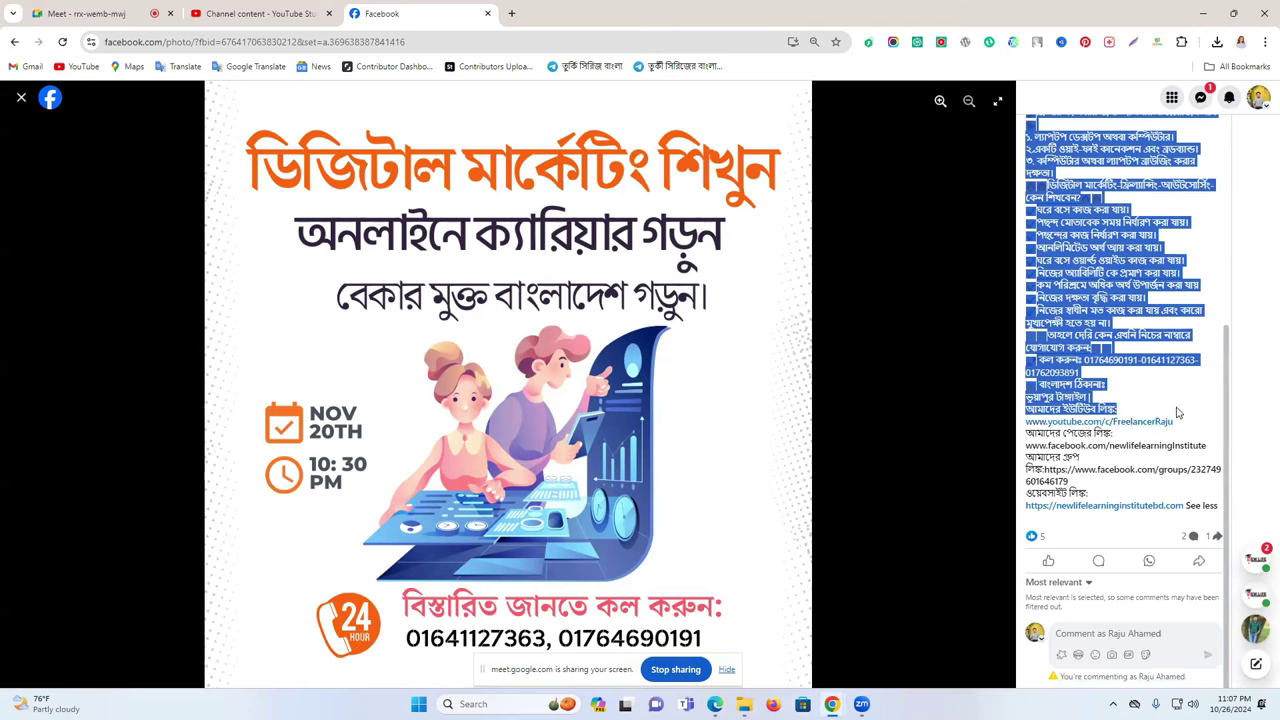
{"action": "left_click", "coordinate": [715, 704]}
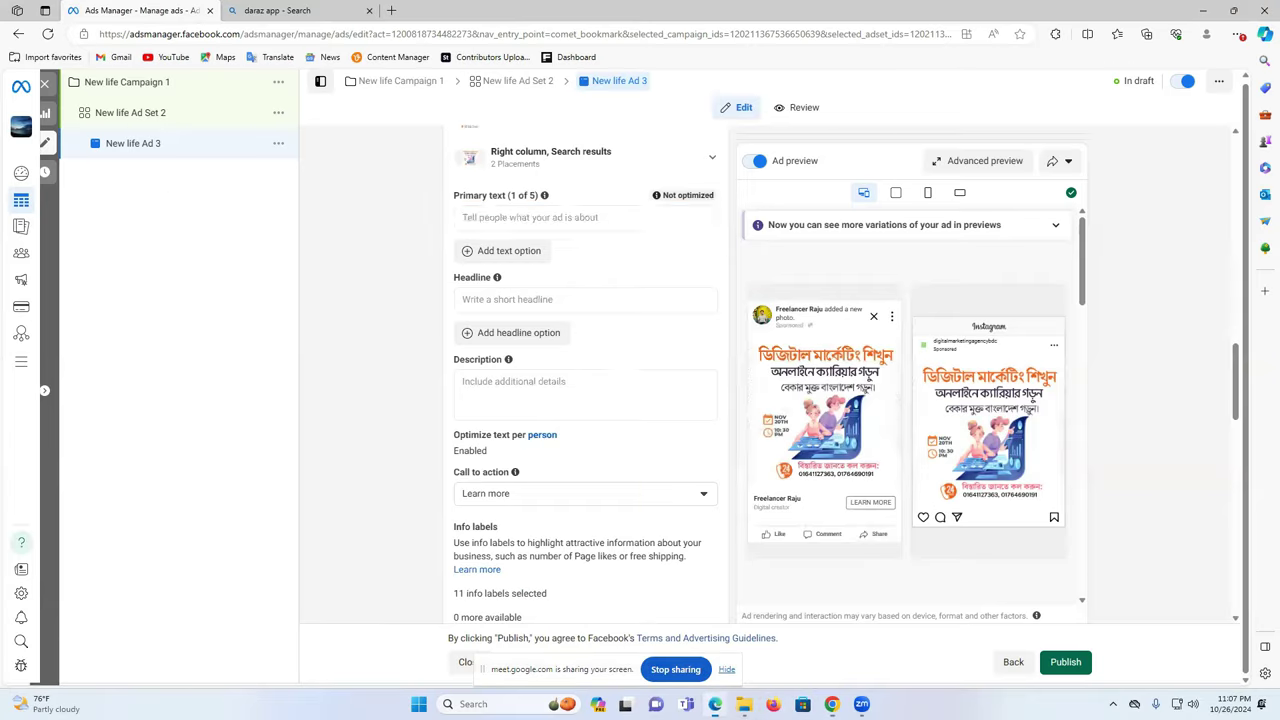
{"action": "left_click", "coordinate": [522, 390]}
{"action": "key", "text": "ctrl+v"}
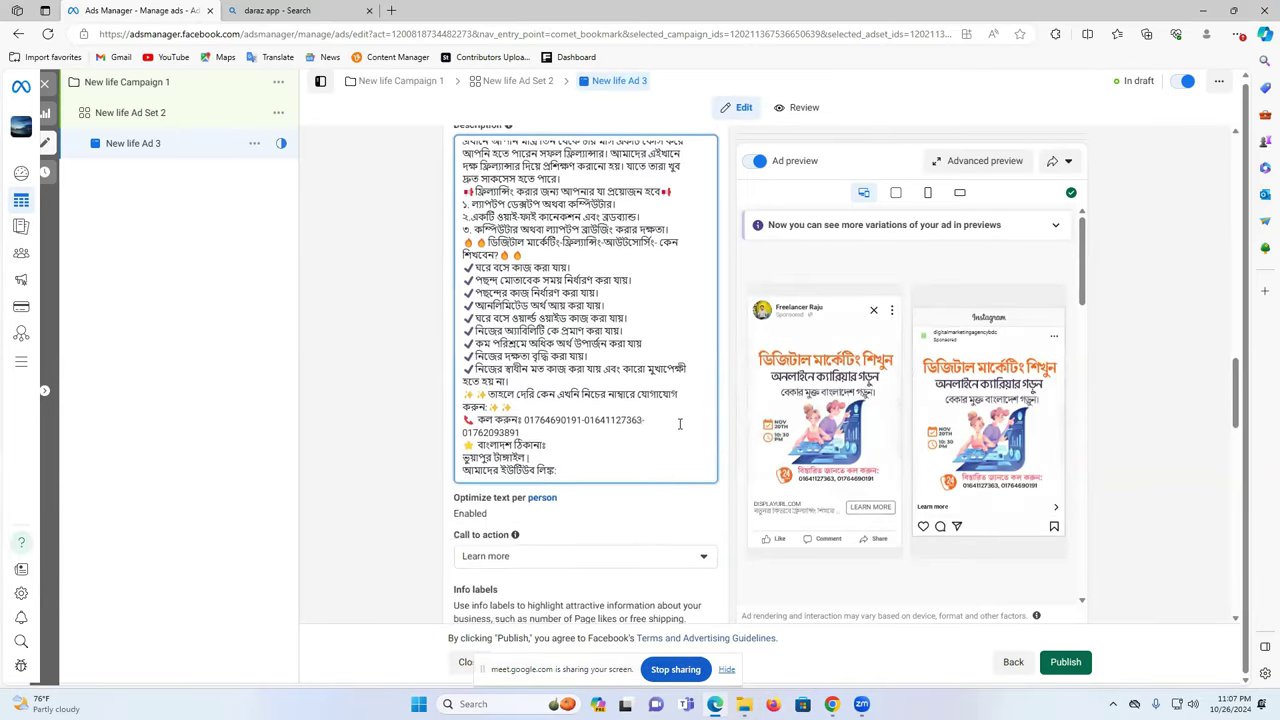
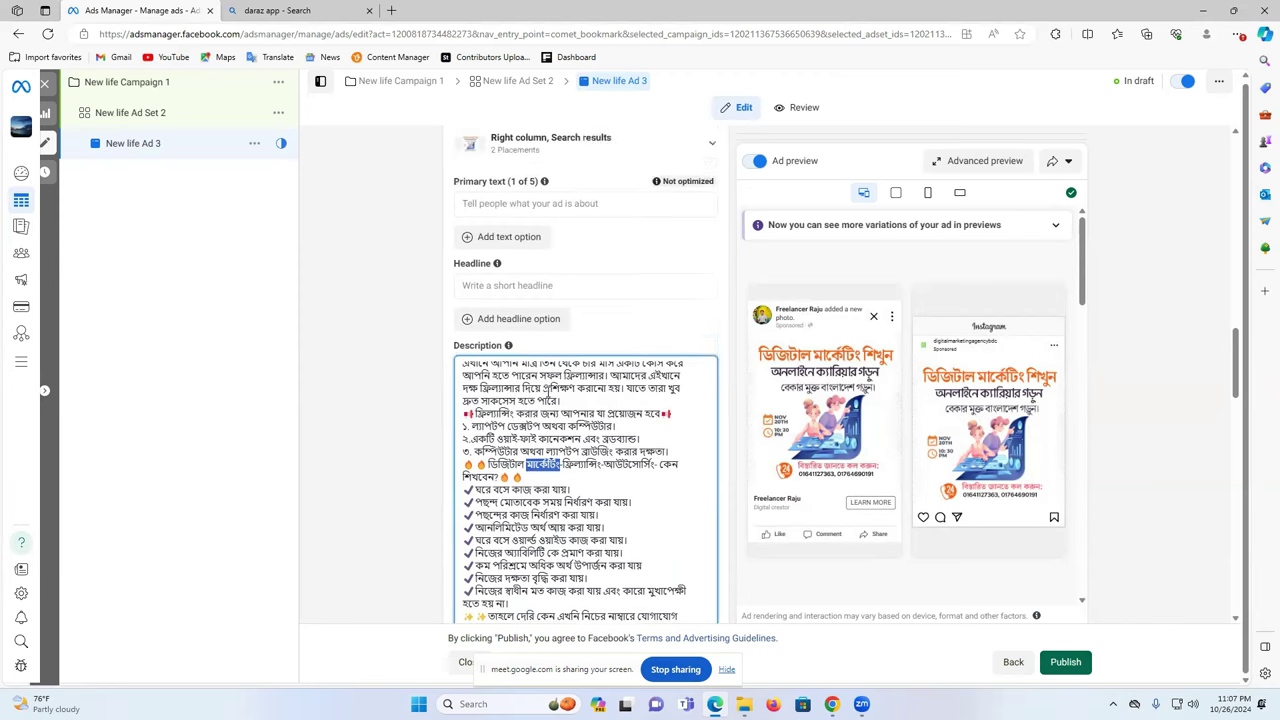
- Move the opening Bengali lines from the description into the empty primary text
{"action": "left_click_drag", "start_coordinate": [579, 397], "coordinate": [465, 362]}
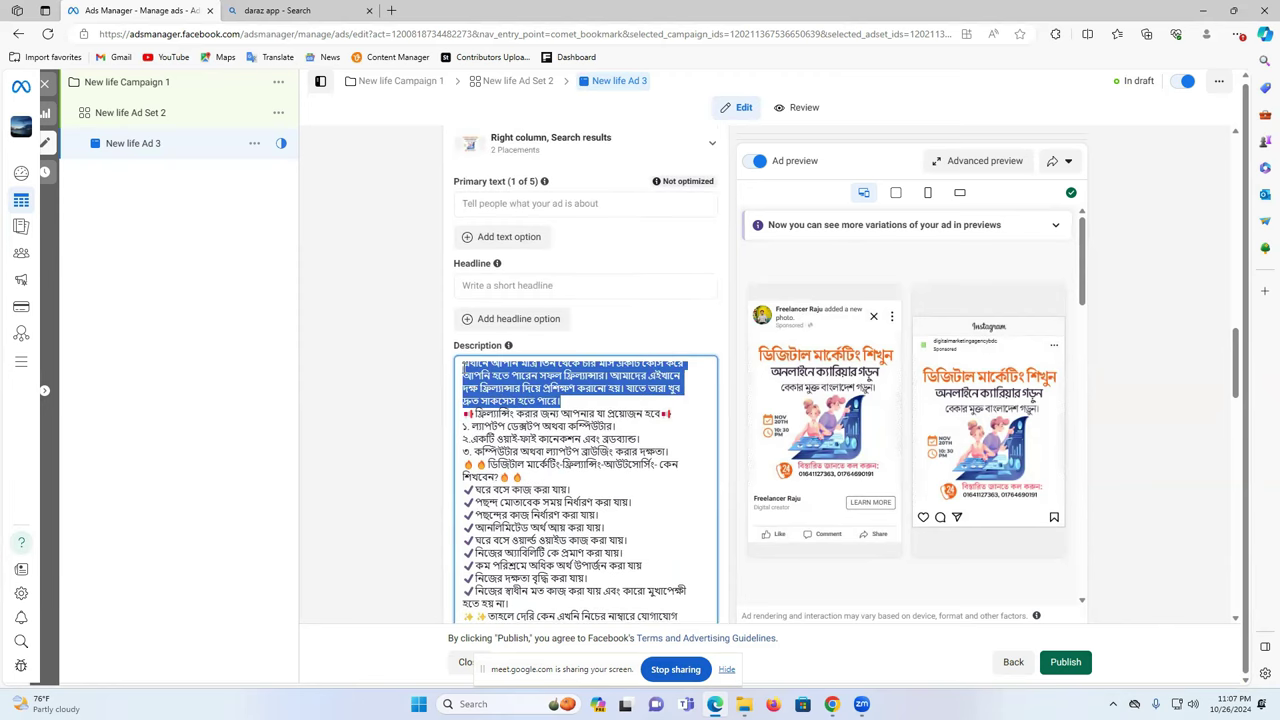
{"action": "right_click", "coordinate": [486, 380]}
{"action": "left_click", "coordinate": [541, 108]}
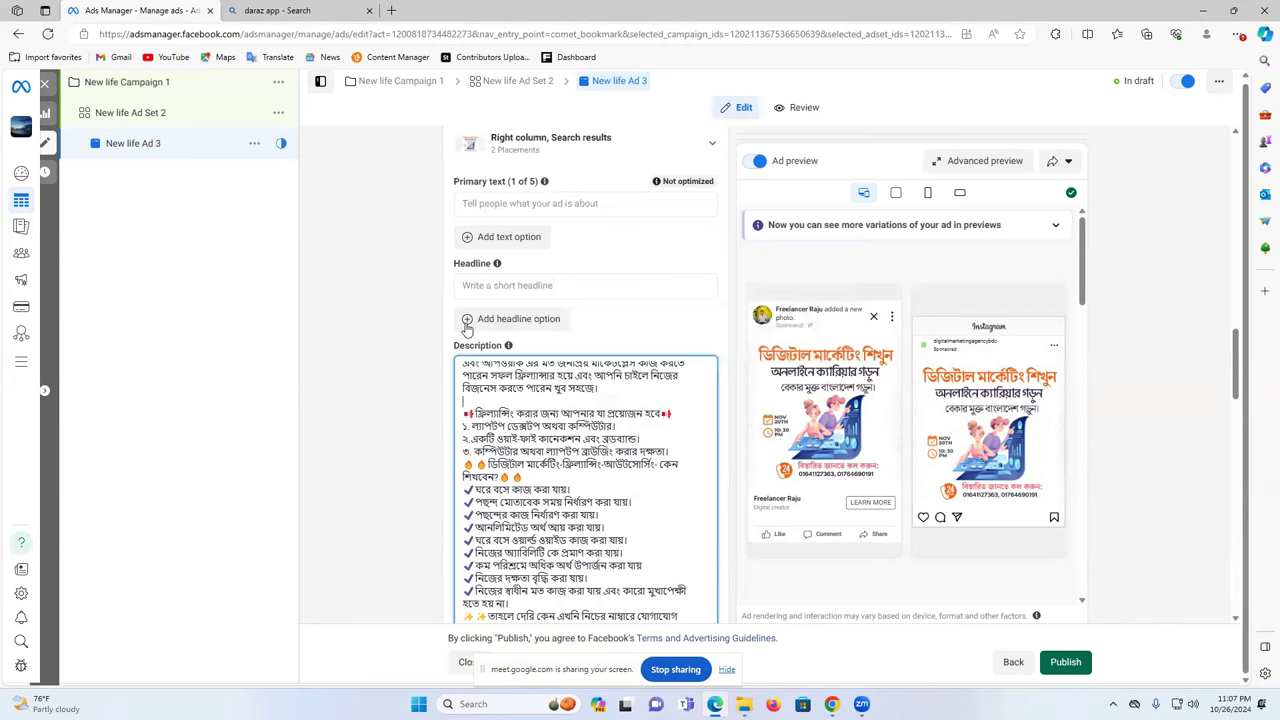
{"action": "left_click", "coordinate": [491, 203]}
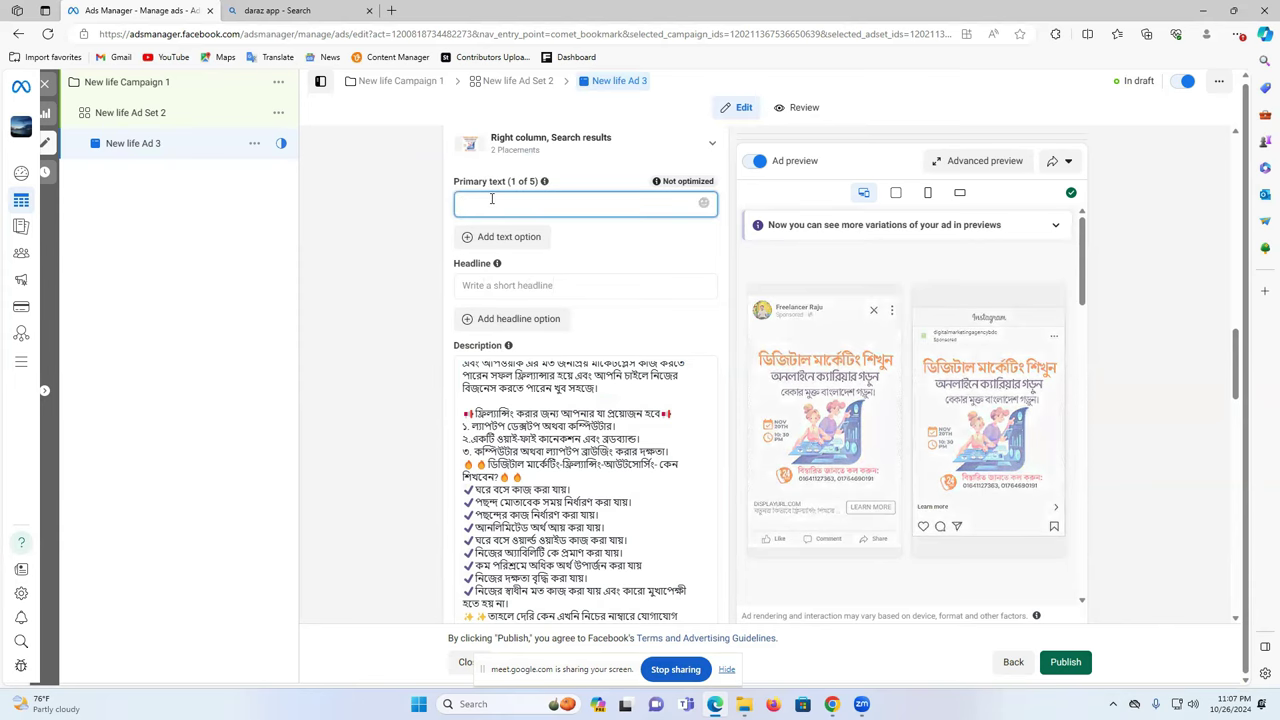
{"action": "key", "text": "ctrl+v"}
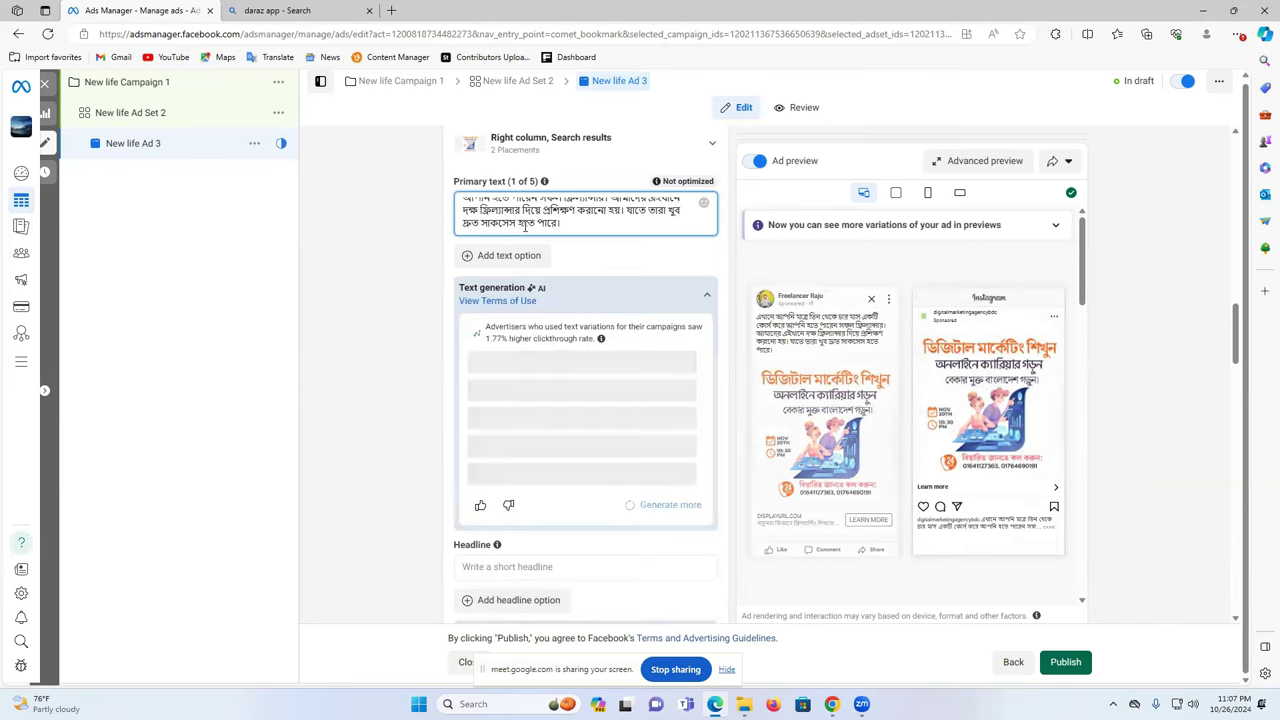
{"action": "left_click", "coordinate": [813, 342]}
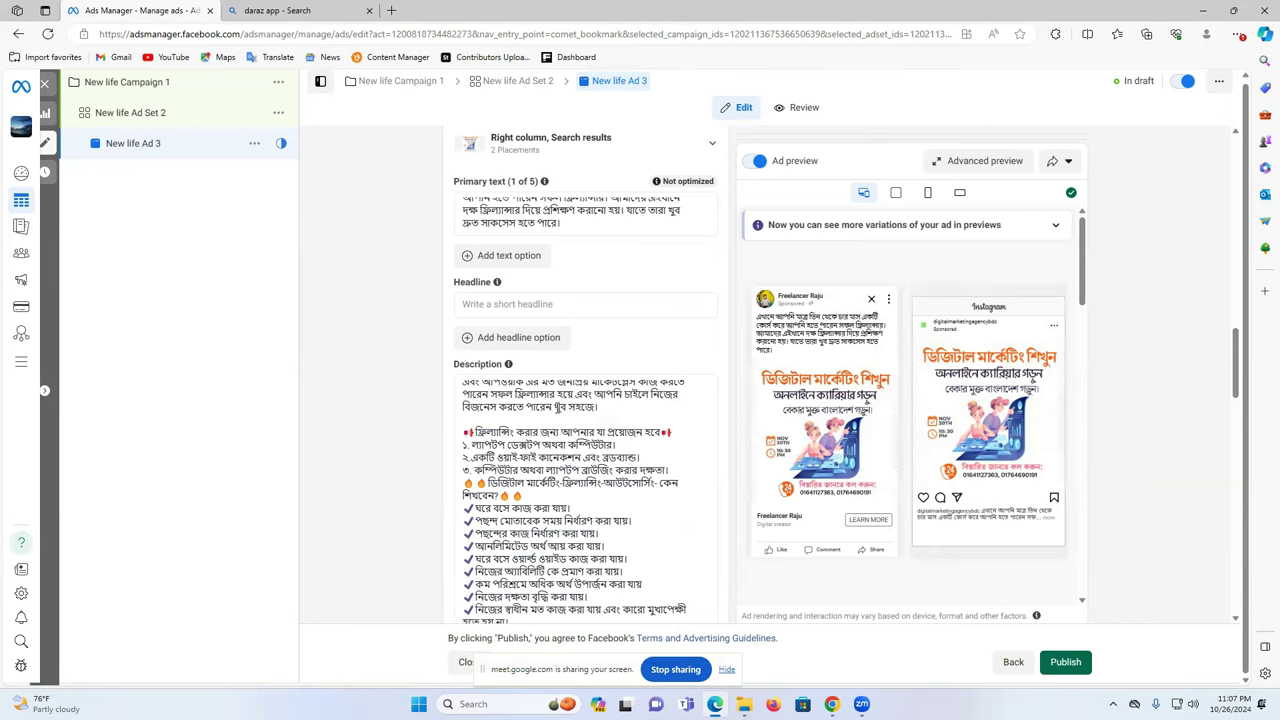
- Cut the remaining checklist out of the description
{"action": "scroll", "coordinate": [574, 437], "scroll_direction": "up", "scroll_amount": 3}
{"action": "scroll", "coordinate": [460, 370], "scroll_direction": "down", "scroll_amount": 4}
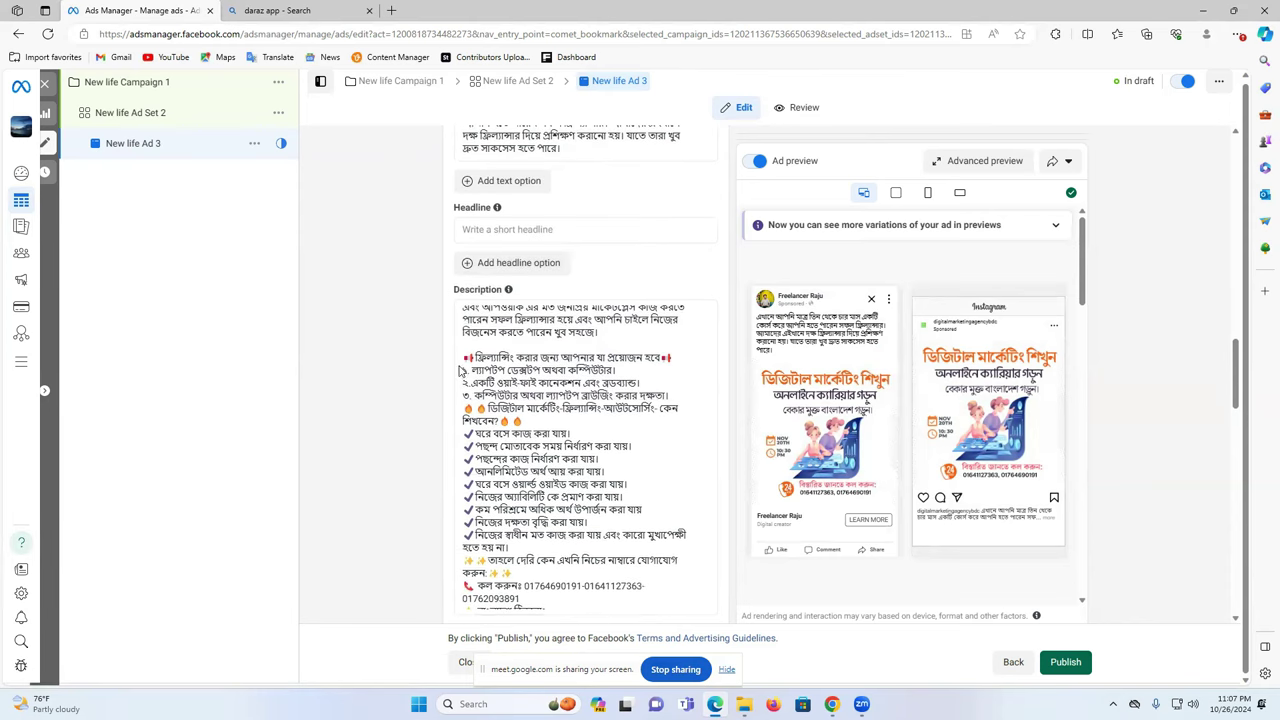
{"action": "key", "text": "ctrl+a"}
{"action": "scroll", "coordinate": [633, 425], "scroll_direction": "down", "scroll_amount": 3}
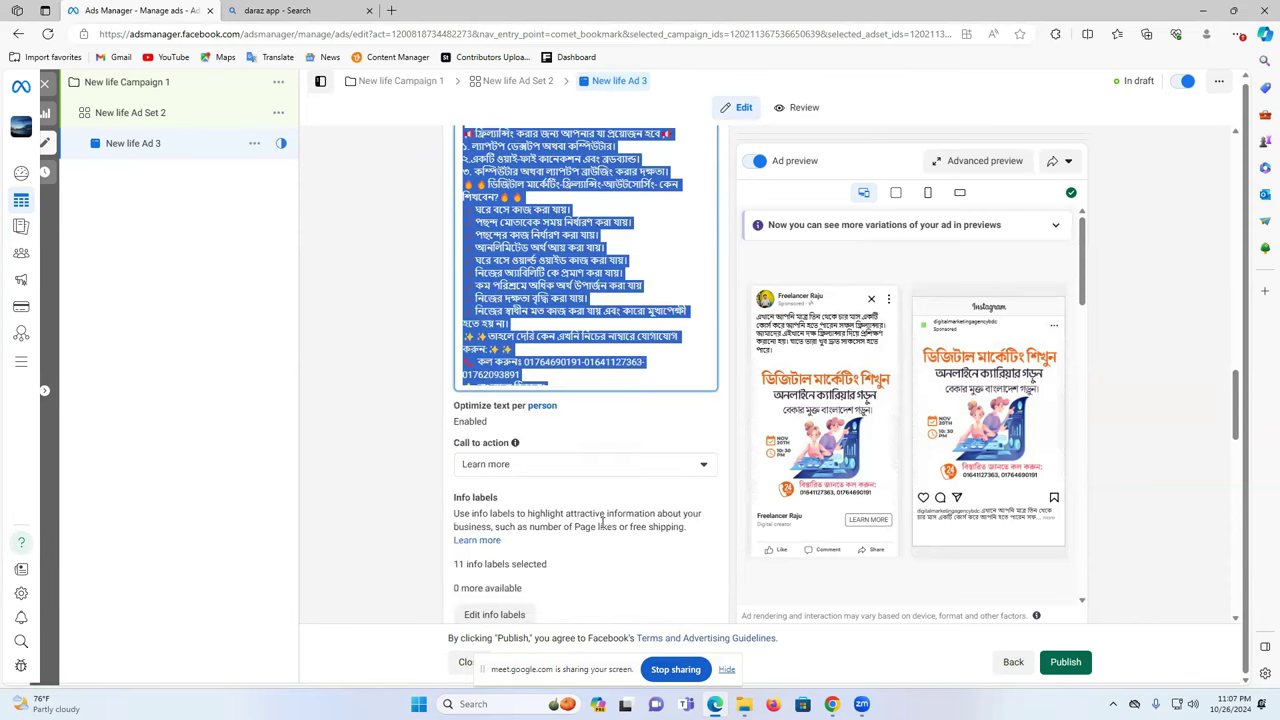
{"action": "left_click", "coordinate": [630, 378]}
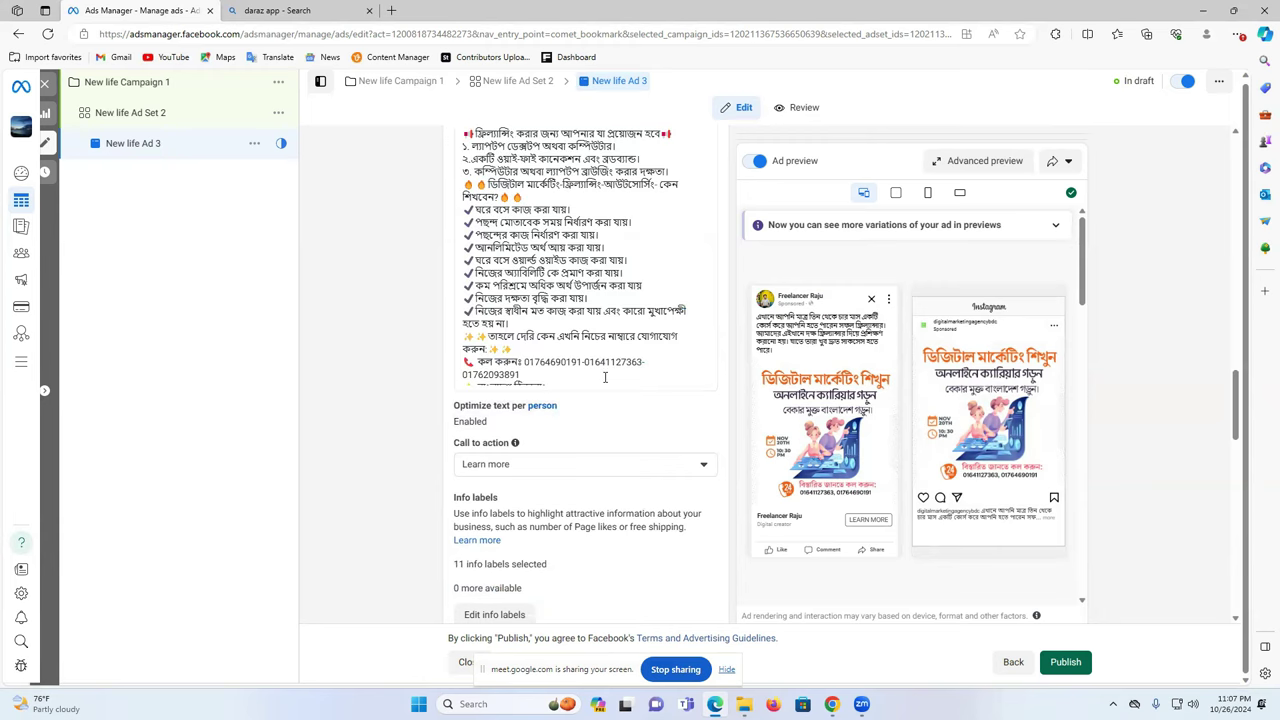
{"action": "scroll", "coordinate": [605, 378], "scroll_direction": "down", "scroll_amount": 1}
{"action": "scroll", "coordinate": [560, 420], "scroll_direction": "up", "scroll_amount": 2}
{"action": "left_click_drag", "start_coordinate": [573, 458], "coordinate": [462, 295]}
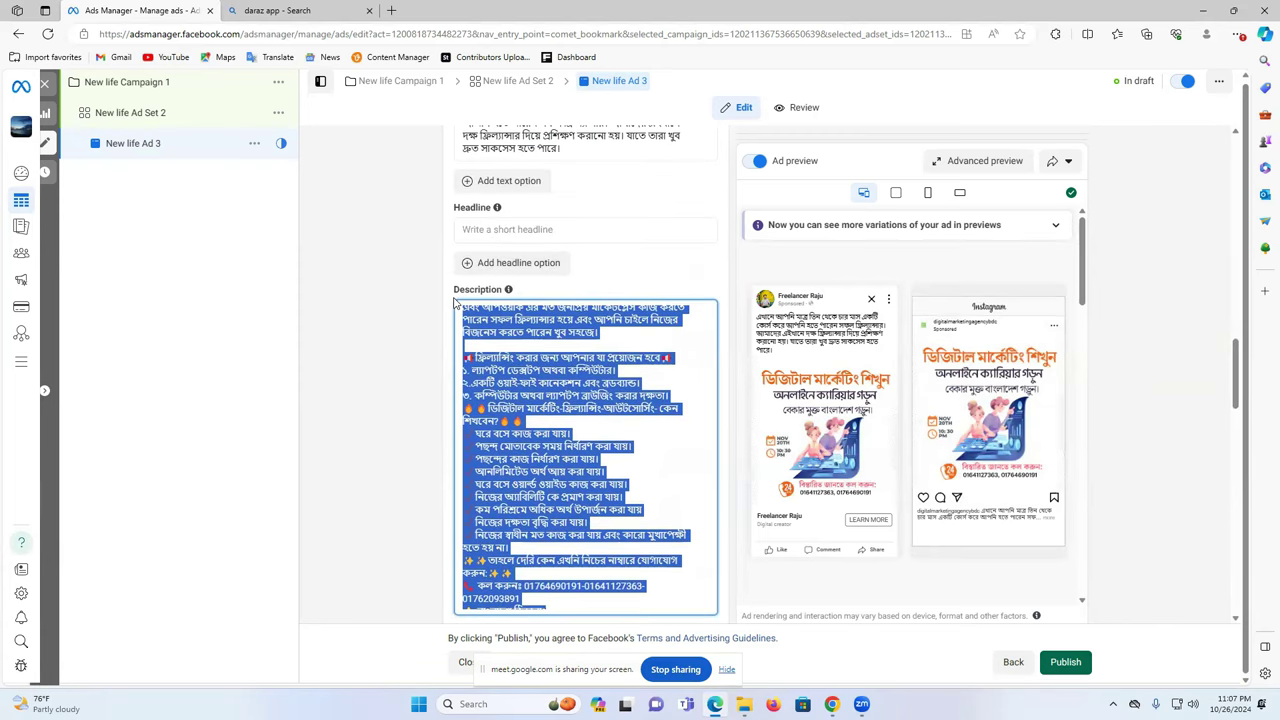
{"action": "right_click", "coordinate": [464, 351]}
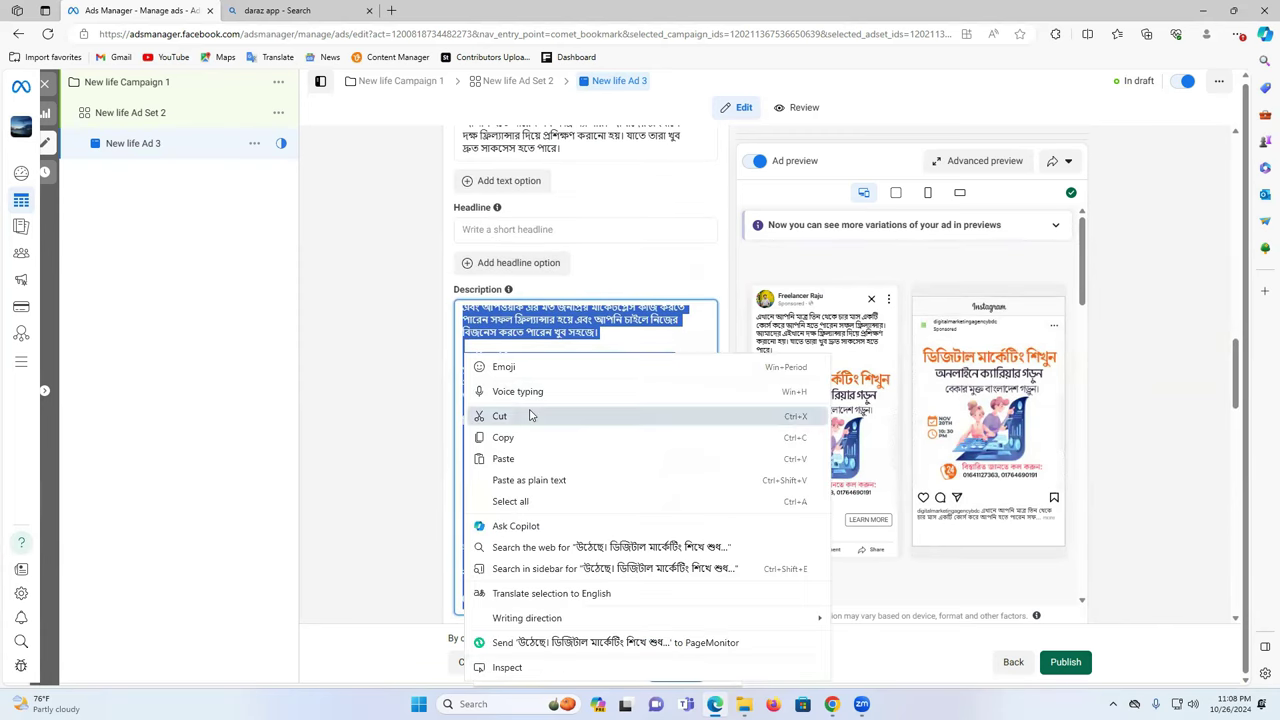
{"action": "left_click", "coordinate": [531, 415]}
{"action": "scroll", "coordinate": [578, 290], "scroll_direction": "up", "scroll_amount": 5}
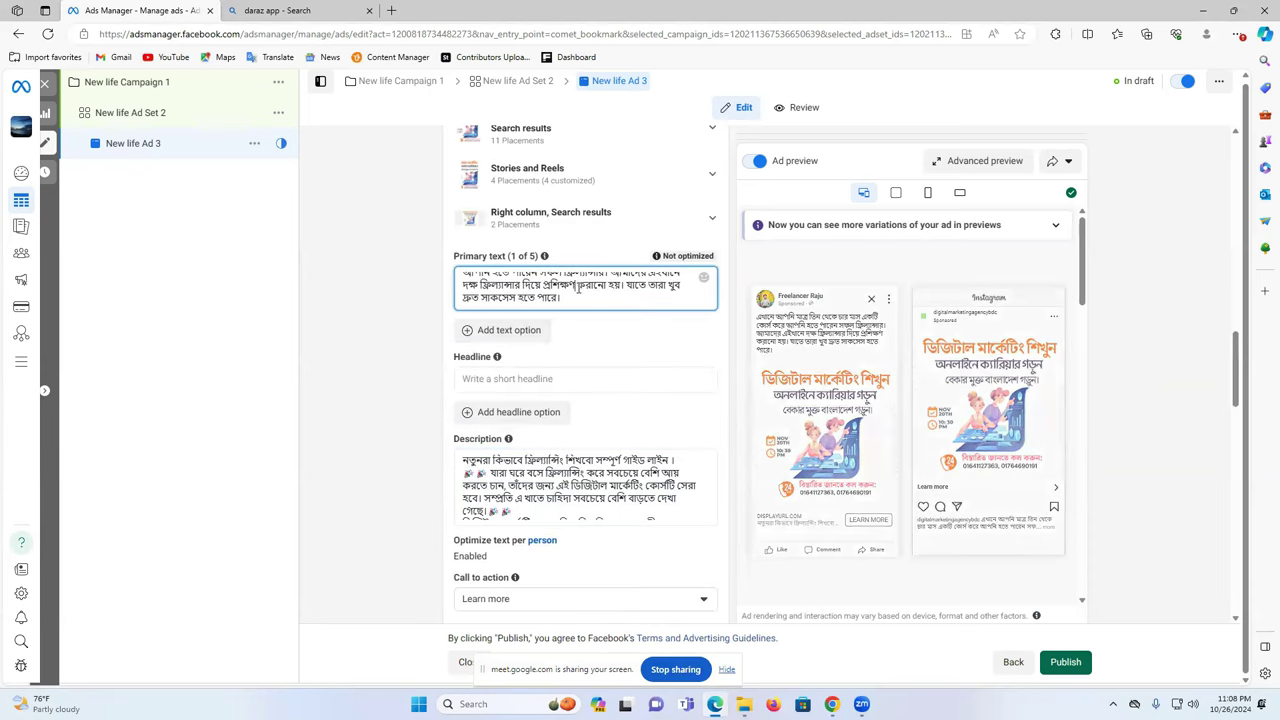
- Paste the cut freelancing checklist into the primary text and review it
{"action": "key", "text": "ctrl+v"}
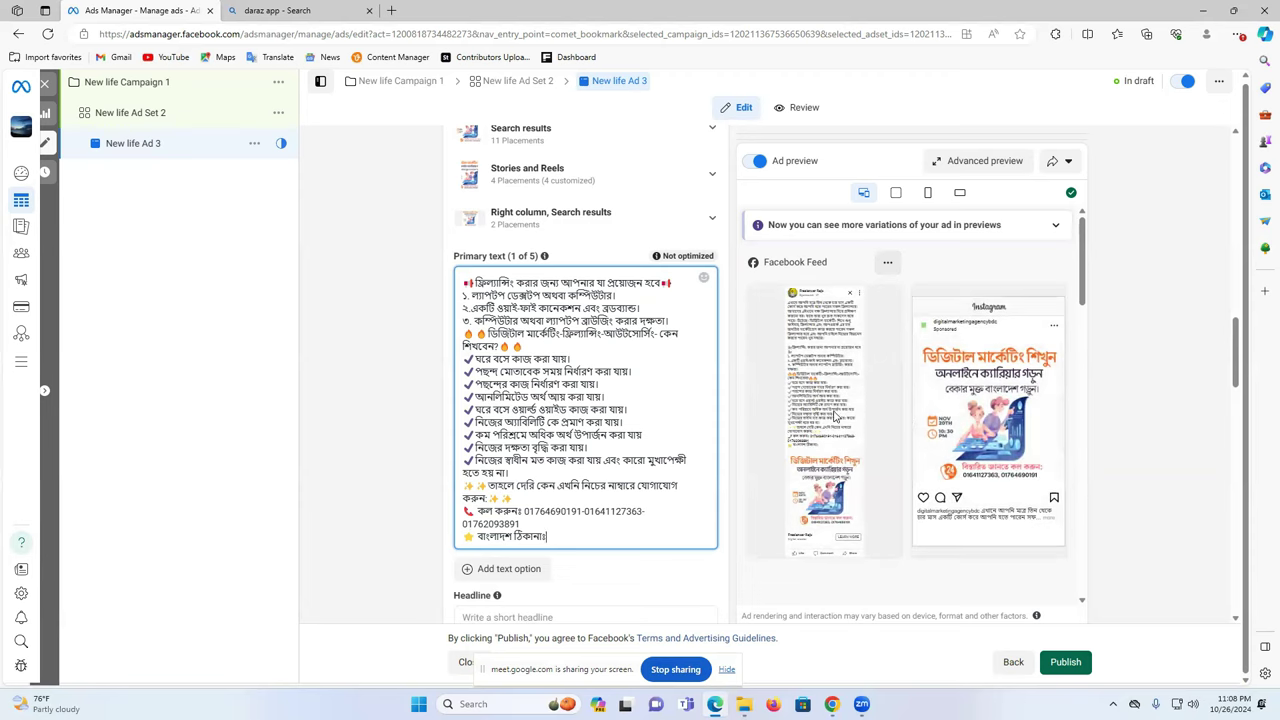
{"action": "scroll", "coordinate": [831, 428], "scroll_direction": "down", "scroll_amount": 3}
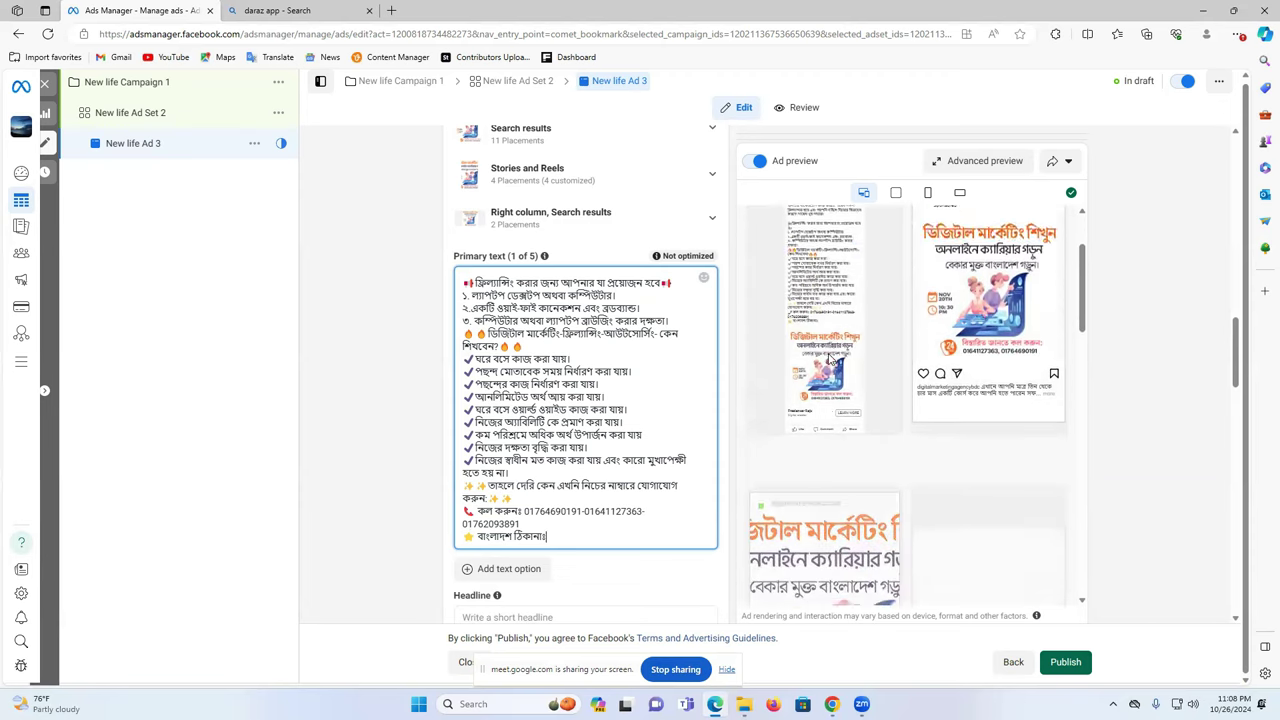
{"action": "scroll", "coordinate": [850, 412], "scroll_direction": "up", "scroll_amount": 3}
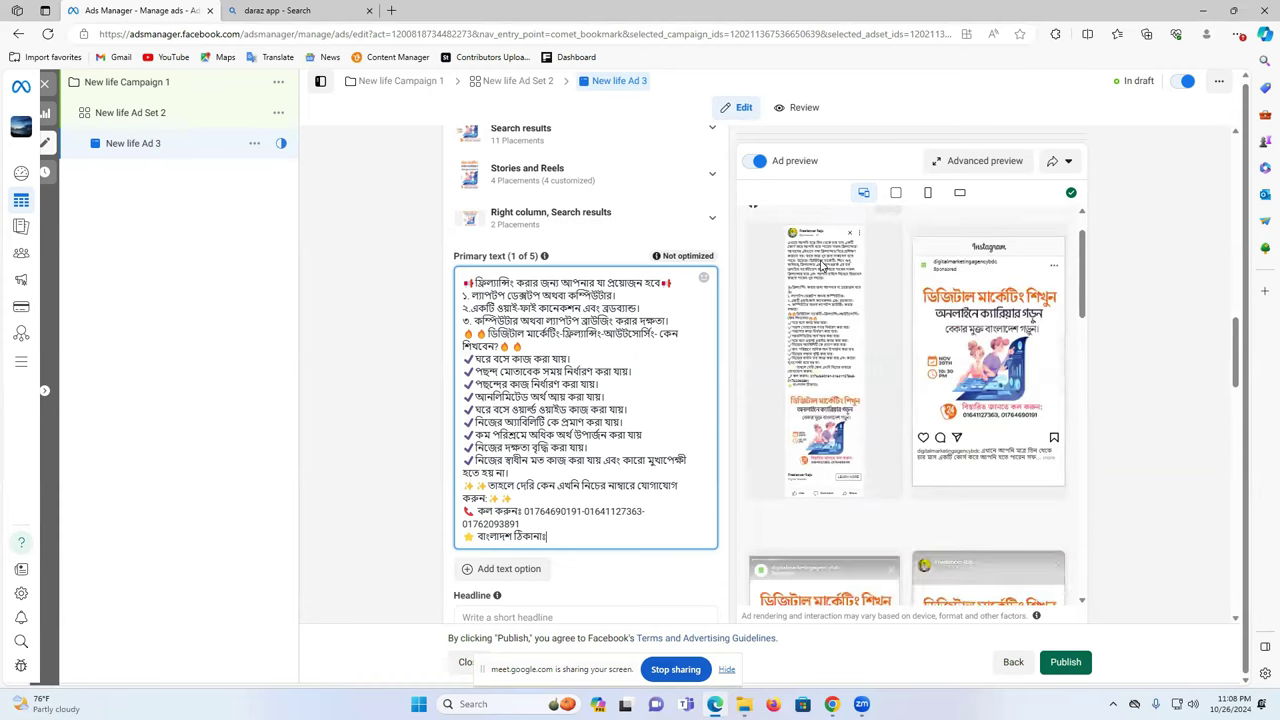
{"action": "left_click", "coordinate": [408, 314]}
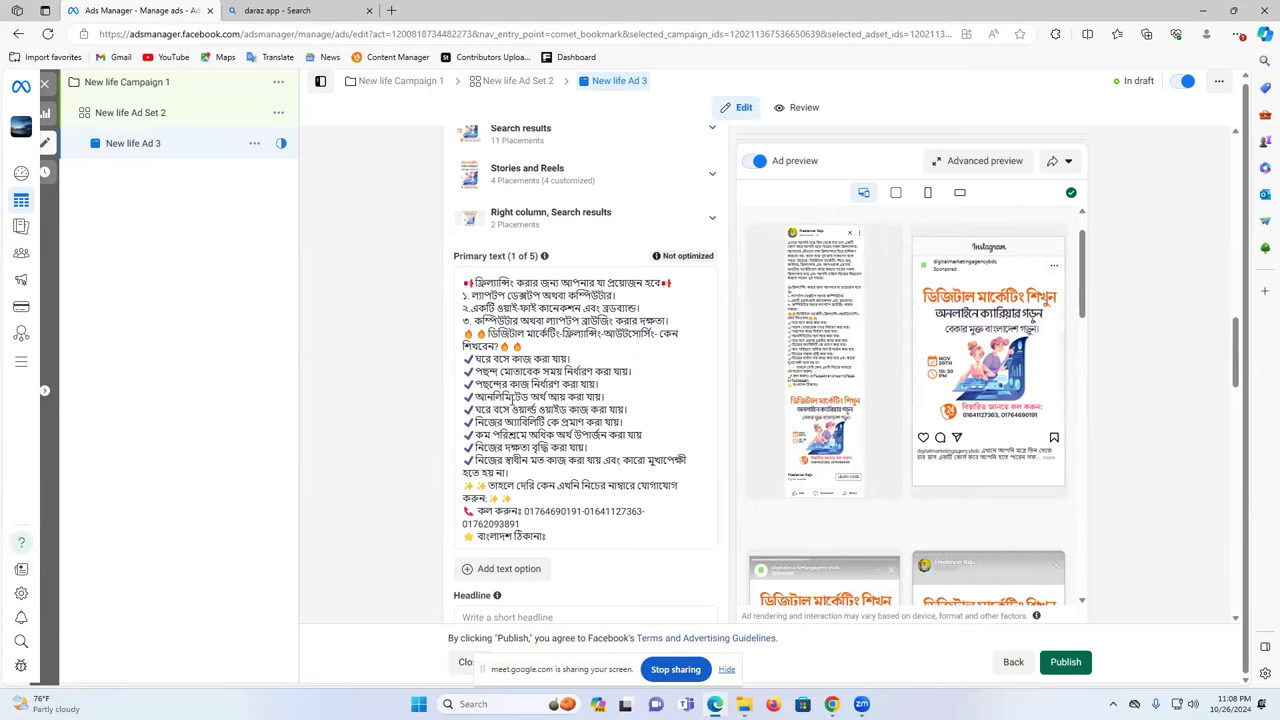
{"action": "scroll", "coordinate": [528, 495], "scroll_direction": "down", "scroll_amount": 2}
{"action": "left_click", "coordinate": [518, 464]}
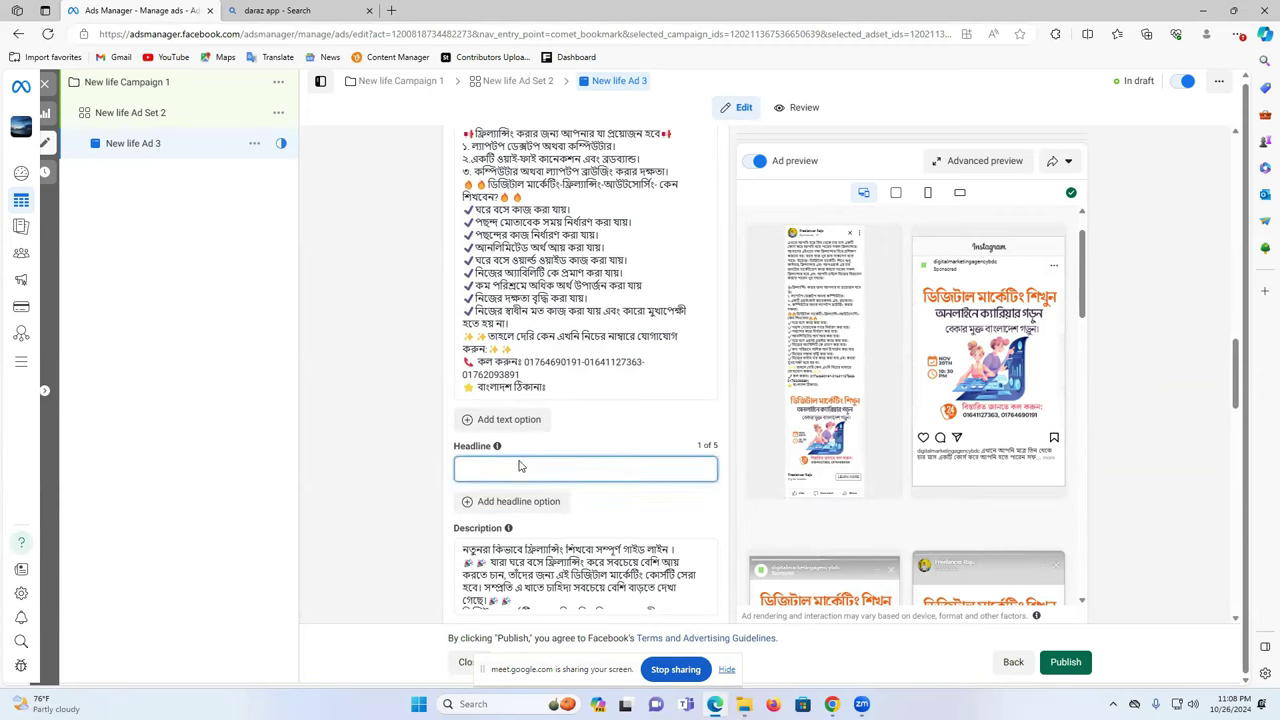
{"action": "scroll", "coordinate": [916, 478], "scroll_direction": "down", "scroll_amount": 5}
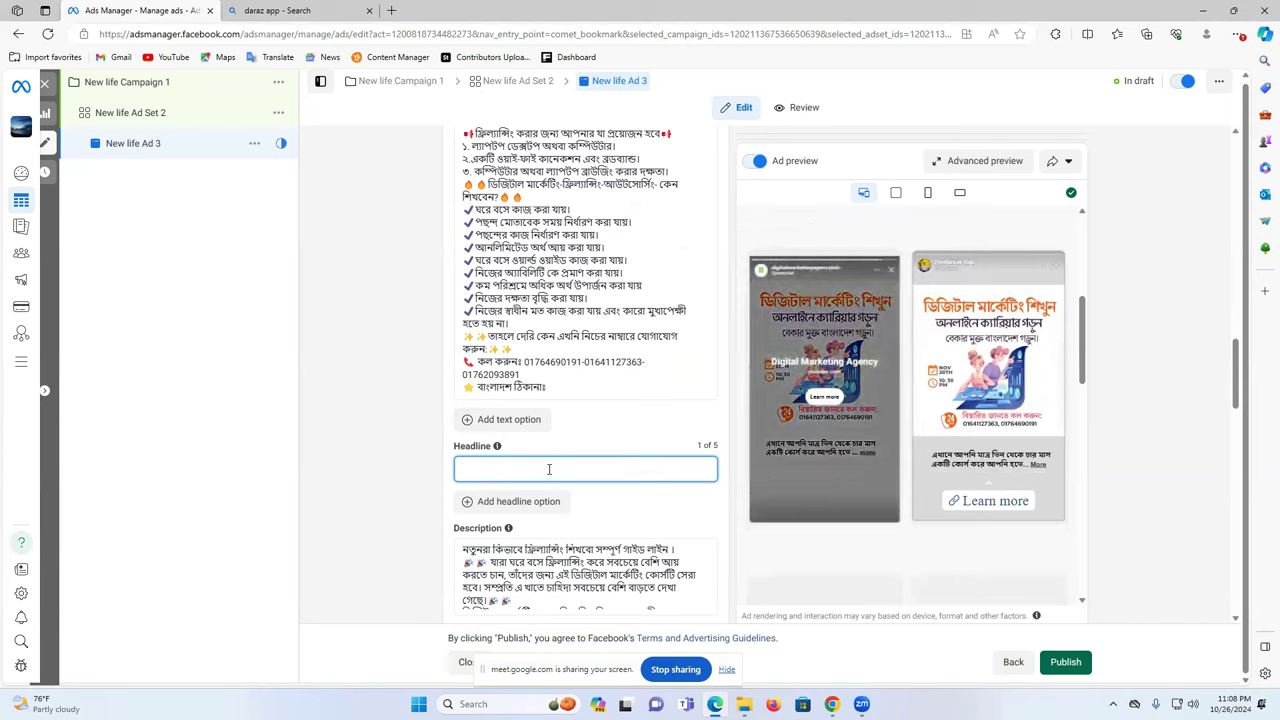
{"action": "scroll", "coordinate": [559, 471], "scroll_direction": "up", "scroll_amount": 5}
{"action": "scroll", "coordinate": [560, 455], "scroll_direction": "down", "scroll_amount": 5}
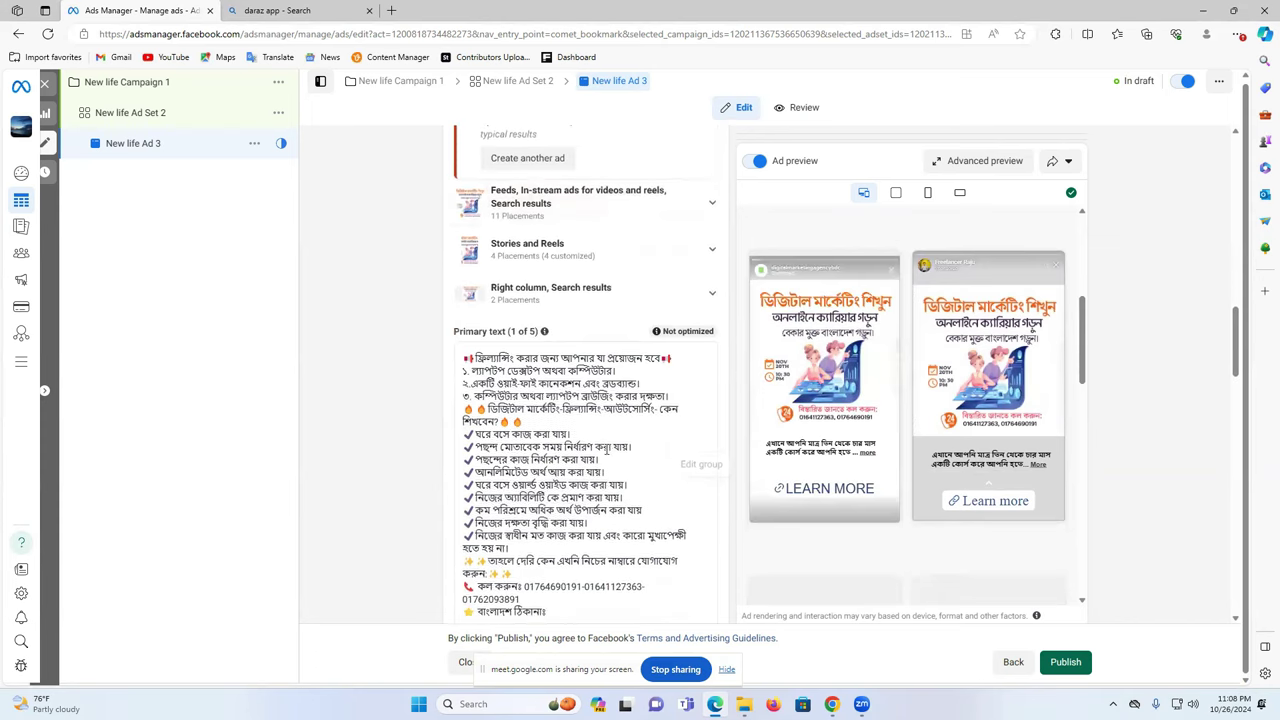
- Delete the pasted checklist and contact lines, leaving only the opening paragraph
{"action": "left_click_drag", "start_coordinate": [556, 390], "coordinate": [486, 372]}
{"action": "mouse_move", "coordinate": [462, 432]}
{"action": "left_mouse_down"}
{"action": "mouse_move", "coordinate": [462, 500]}
{"action": "mouse_move", "coordinate": [458, 432]}
{"action": "left_mouse_up"}
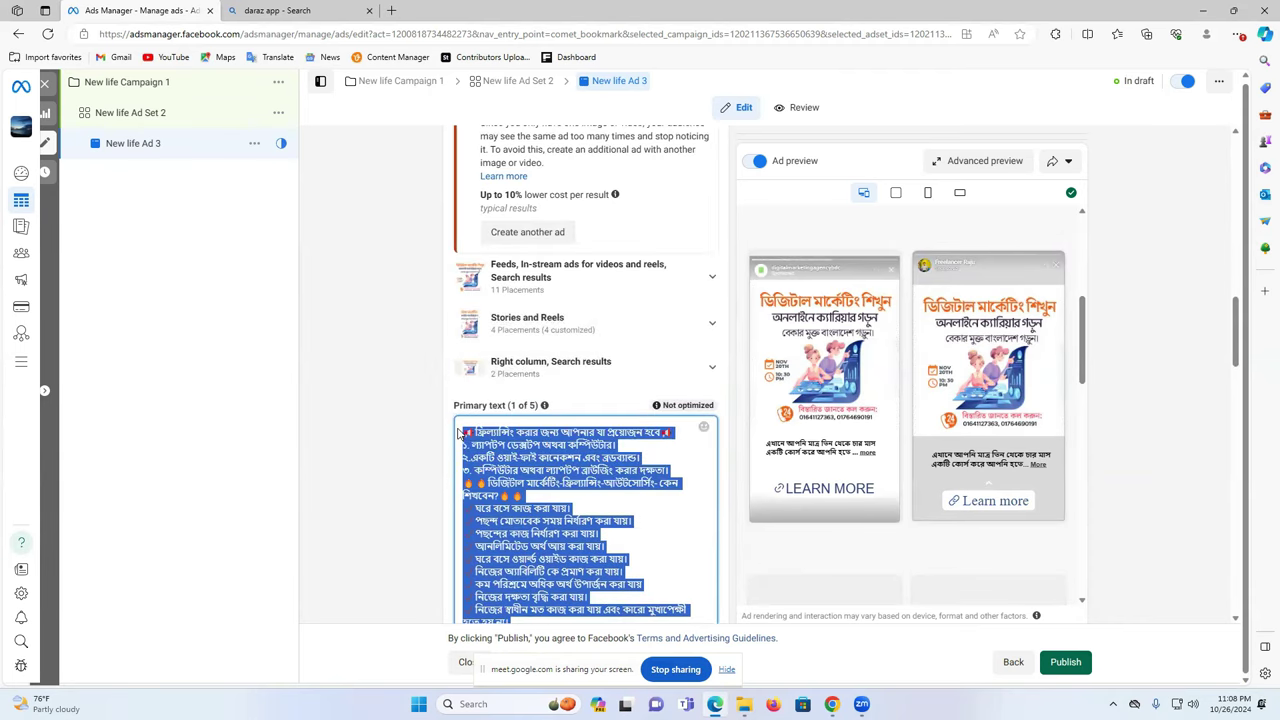
{"action": "key", "text": "BackSpace"}
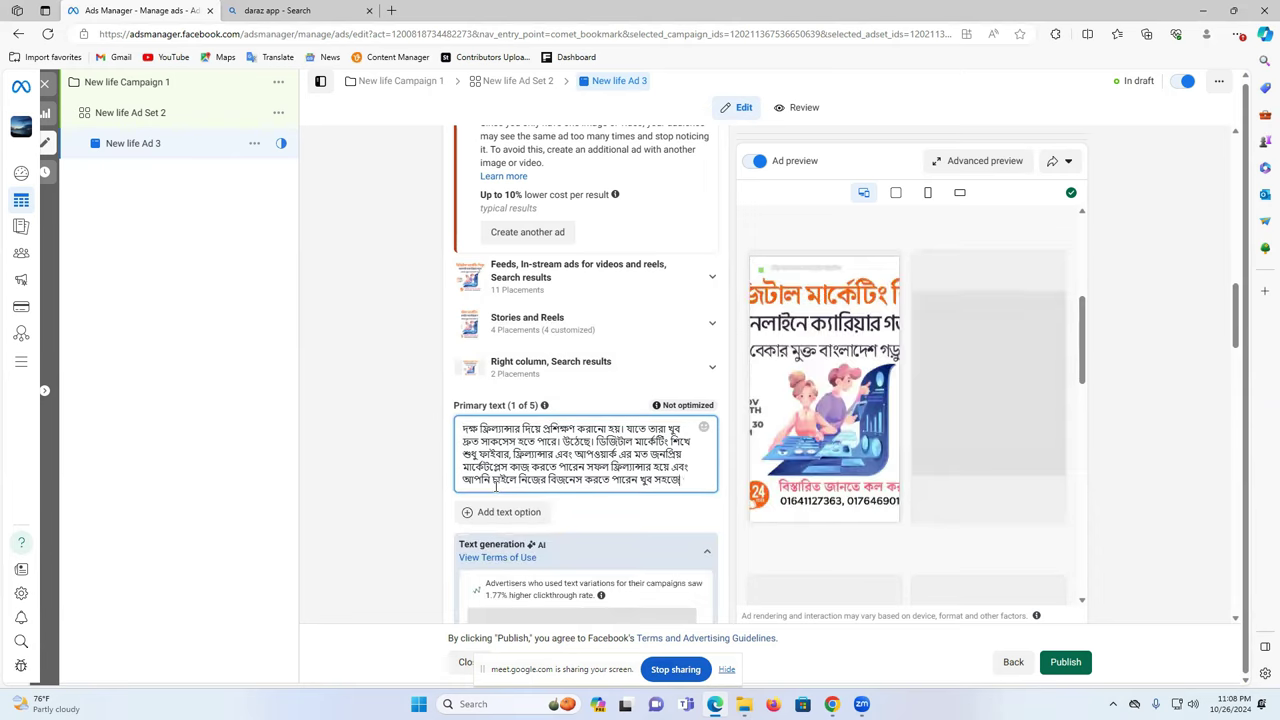
{"action": "scroll", "coordinate": [723, 499], "scroll_direction": "down", "scroll_amount": 1}
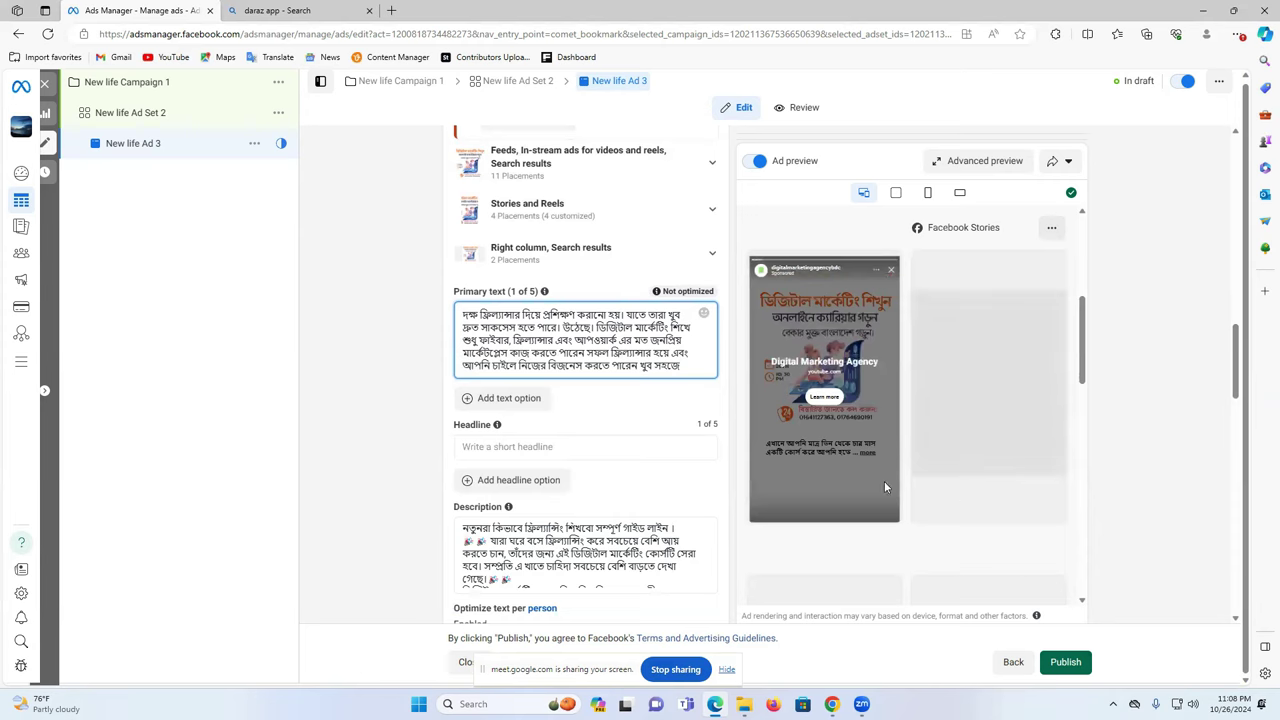
{"action": "scroll", "coordinate": [877, 428], "scroll_direction": "down", "scroll_amount": 5}
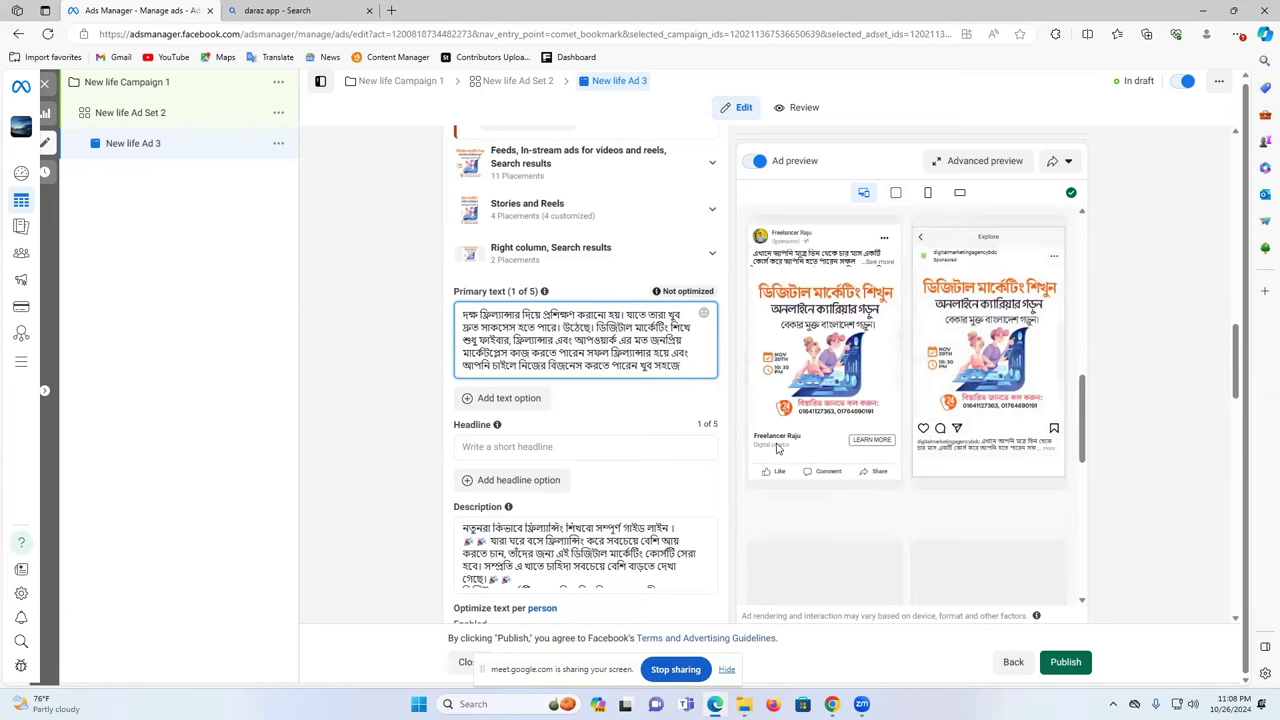
- Enter test text 'vbvb' in the headline, then delete it
{"action": "left_click", "coordinate": [498, 450]}
{"action": "type", "text": "vbvb"}
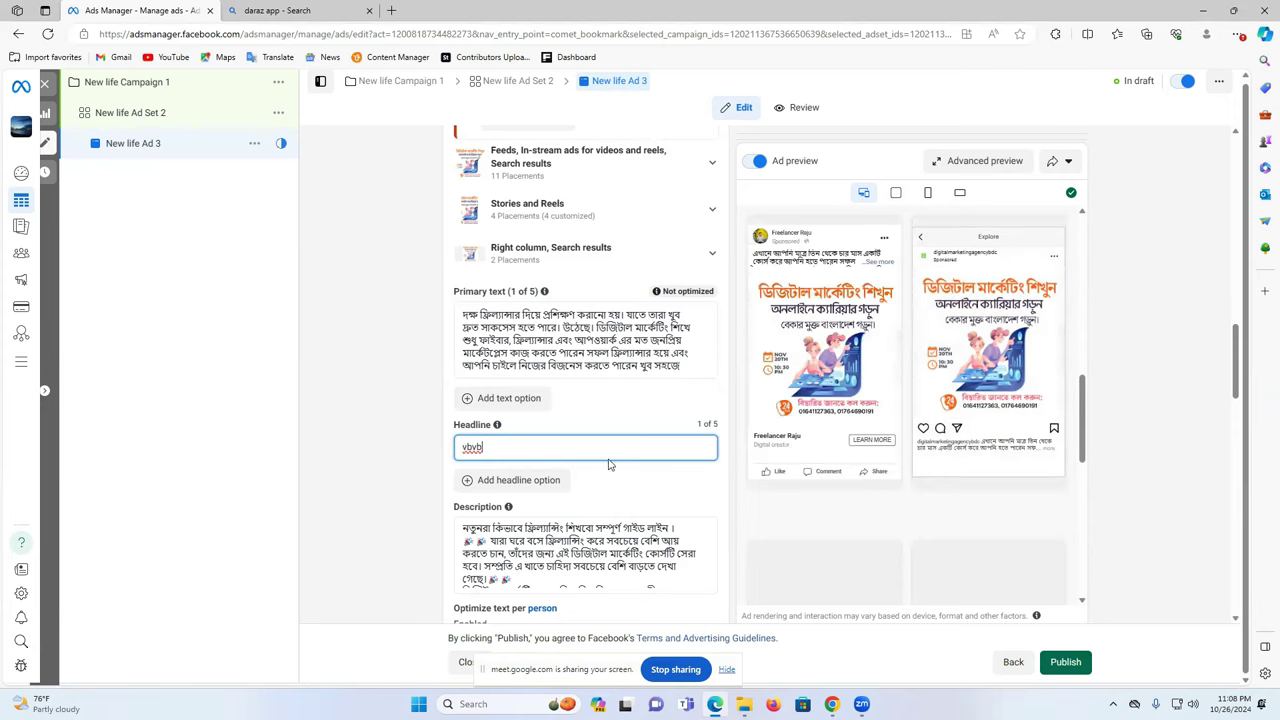
{"action": "left_click", "coordinate": [520, 449]}
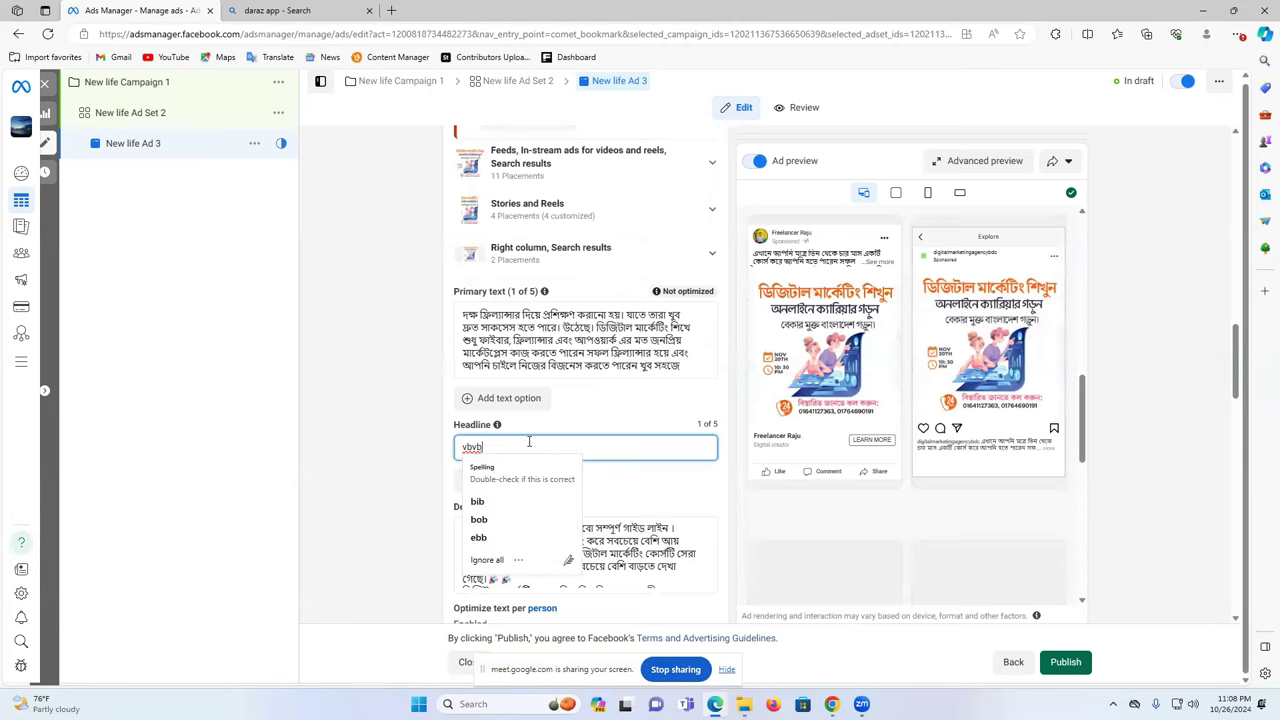
{"action": "double_click", "coordinate": [527, 447]}
{"action": "key", "text": "BackSpace"}
- Review the call-to-action choices without changing them
{"action": "scroll", "coordinate": [576, 461], "scroll_direction": "down", "scroll_amount": 1}
{"action": "scroll", "coordinate": [575, 461], "scroll_direction": "down", "scroll_amount": 2}
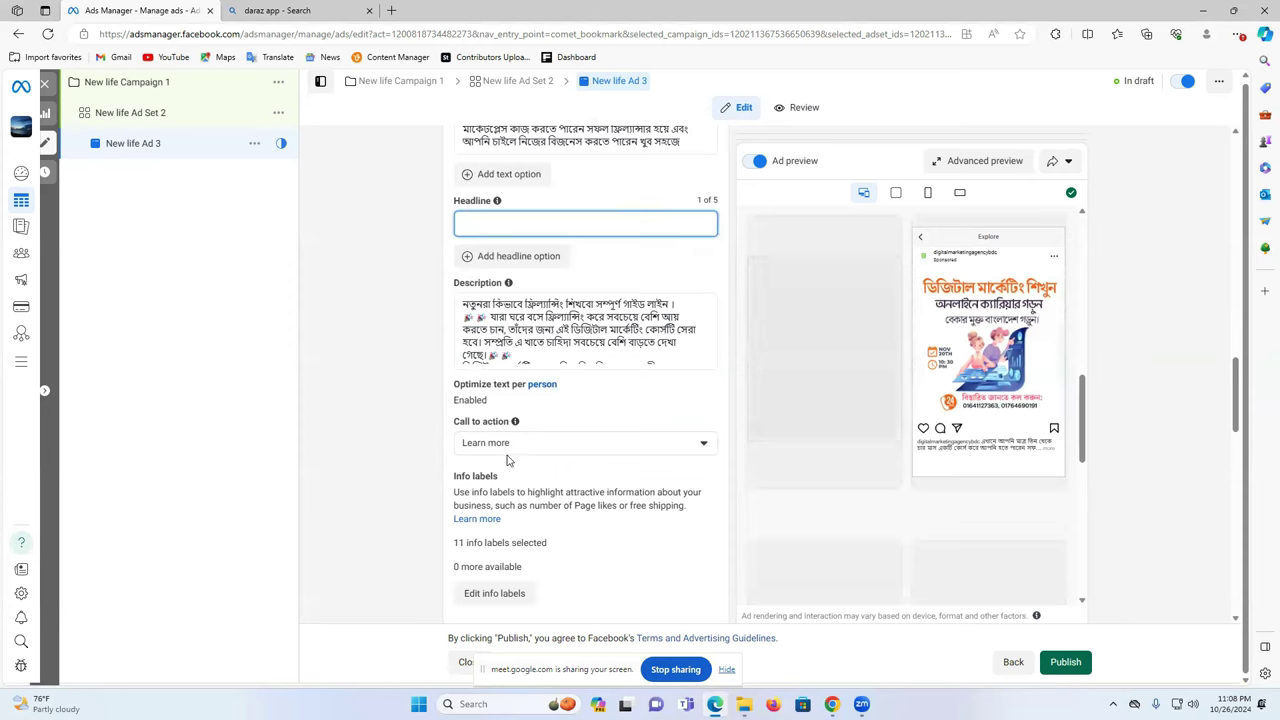
{"action": "left_click", "coordinate": [577, 446]}
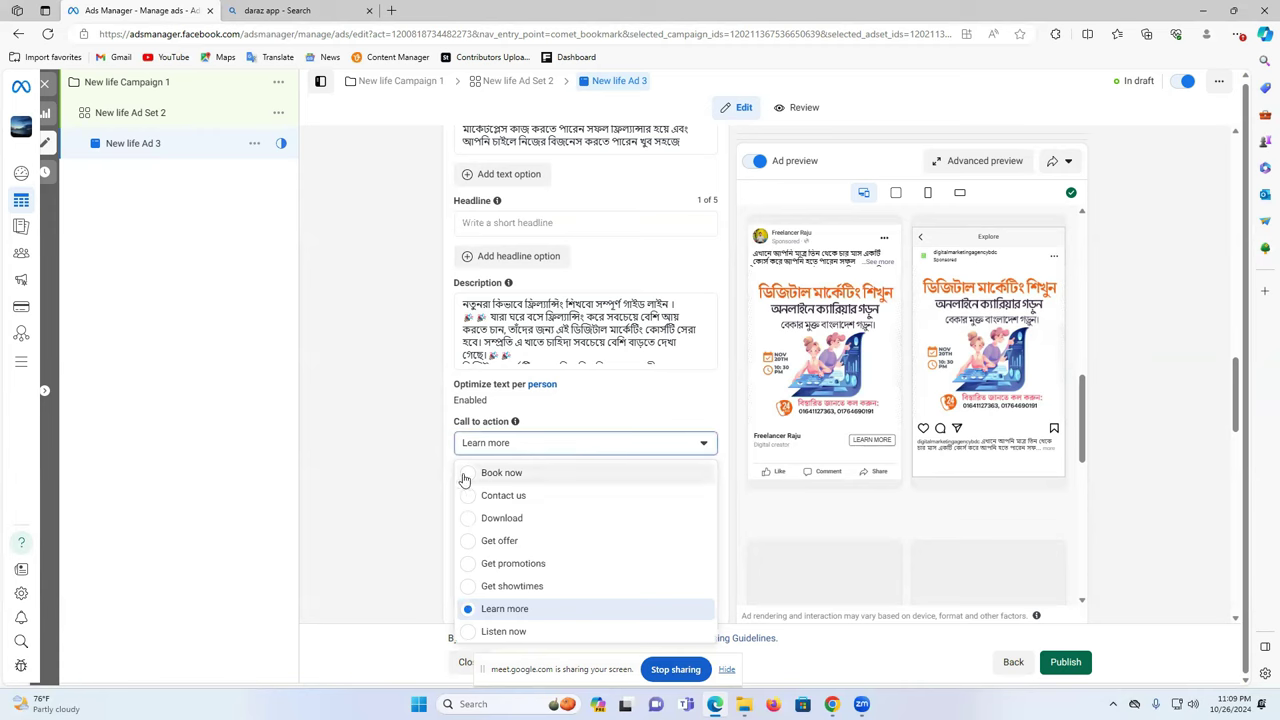
{"action": "left_click", "coordinate": [383, 434]}
- Switch to the Facebook photo post window
{"action": "scroll", "coordinate": [383, 434], "scroll_direction": "down", "scroll_amount": 3}
{"action": "scroll", "coordinate": [382, 434], "scroll_direction": "down", "scroll_amount": 3}
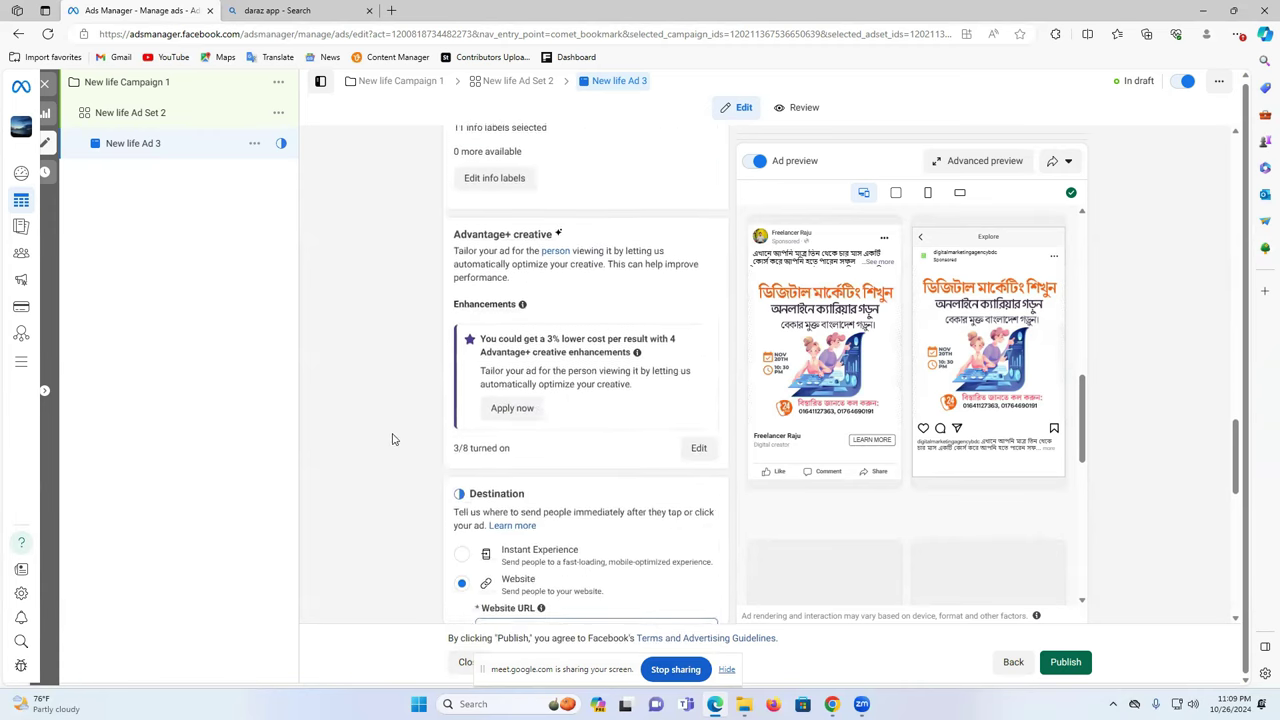
{"action": "scroll", "coordinate": [396, 444], "scroll_direction": "down", "scroll_amount": 1}
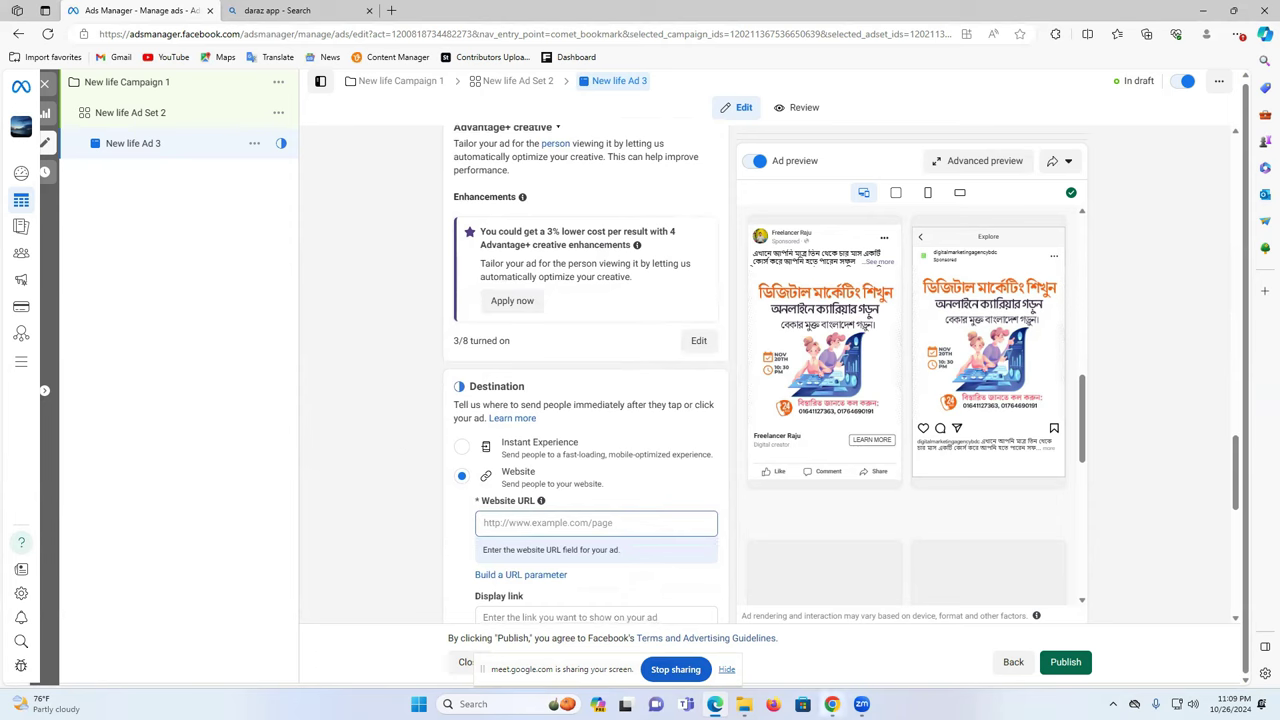
{"action": "mouse_move", "coordinate": [832, 704]}
{"action": "left_click", "coordinate": [779, 660]}
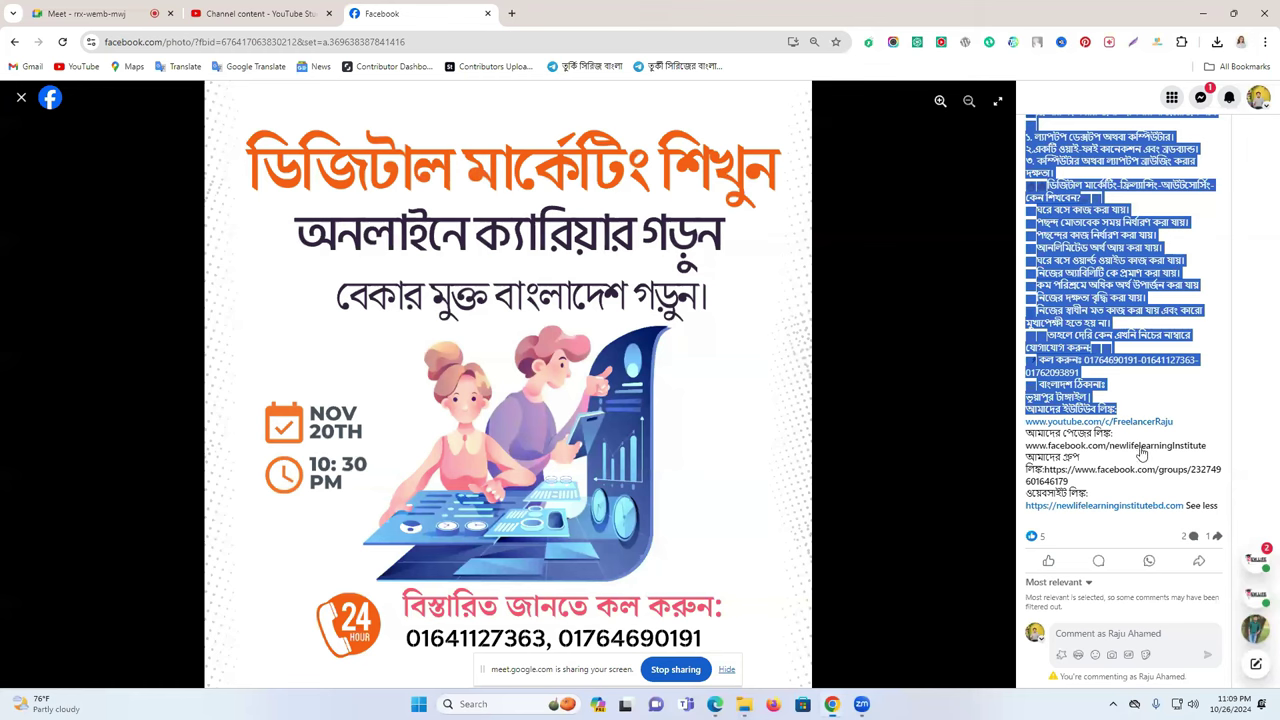
- Load newlifelearninginstitute.com in a new browser tab
{"action": "left_click", "coordinate": [1196, 507]}
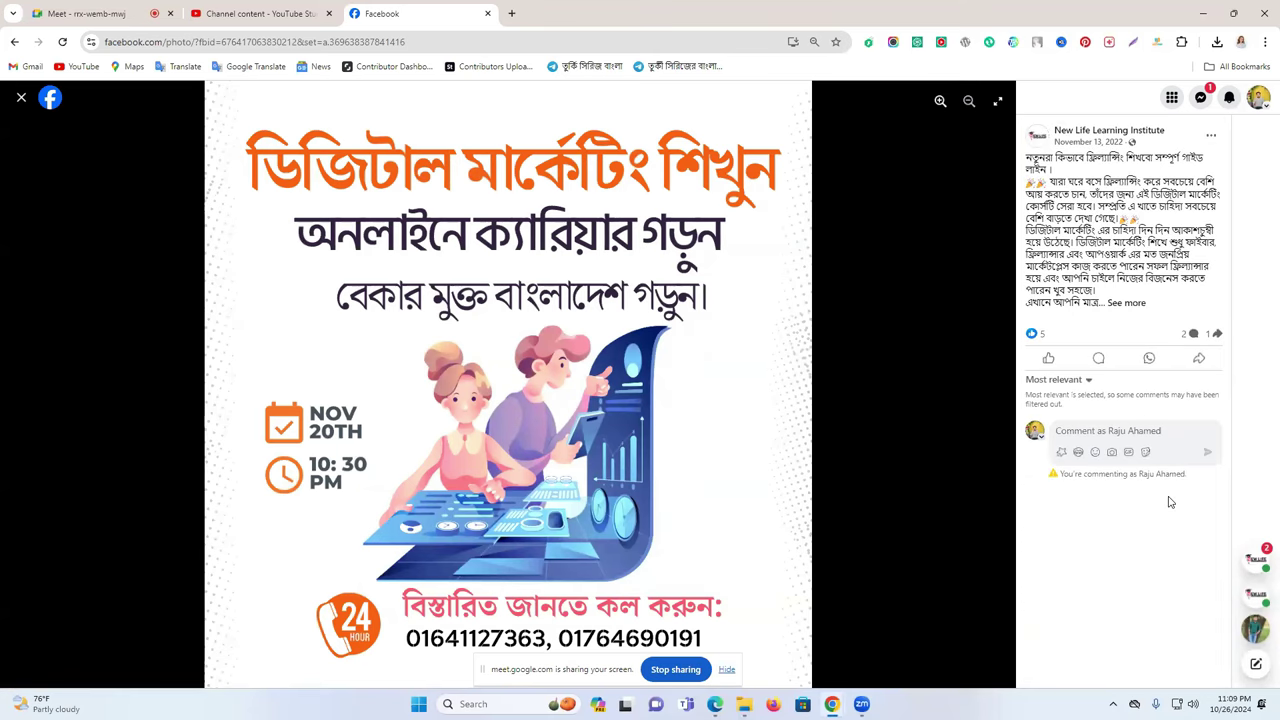
{"action": "left_click", "coordinate": [1112, 308]}
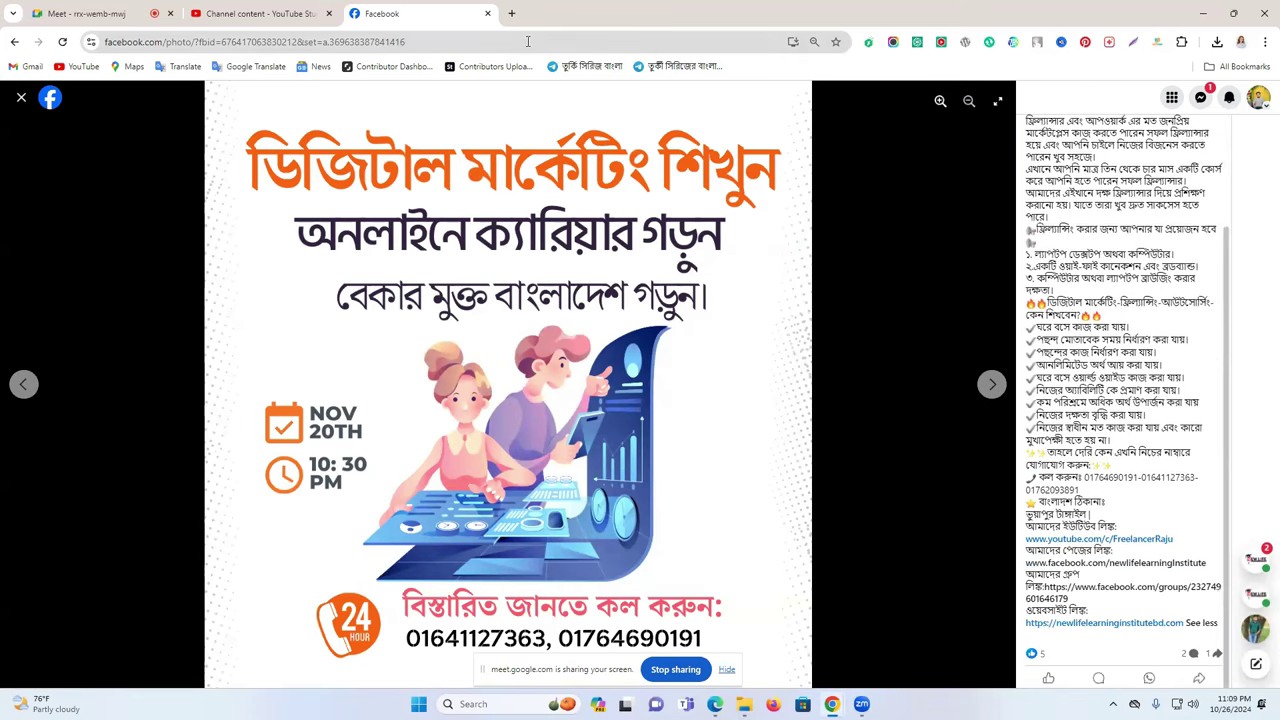
{"action": "left_click", "coordinate": [514, 13]}
{"action": "left_click", "coordinate": [521, 38]}
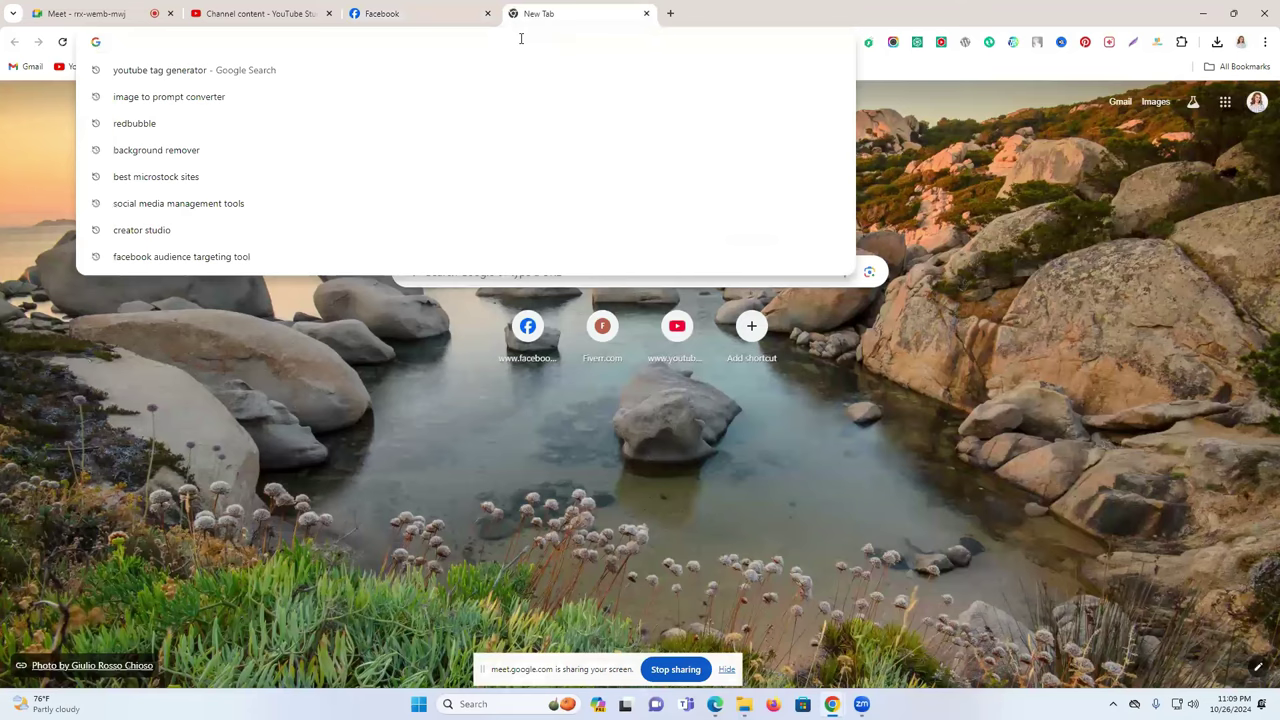
{"action": "type", "text": "newlifelearninginstitute.com"}
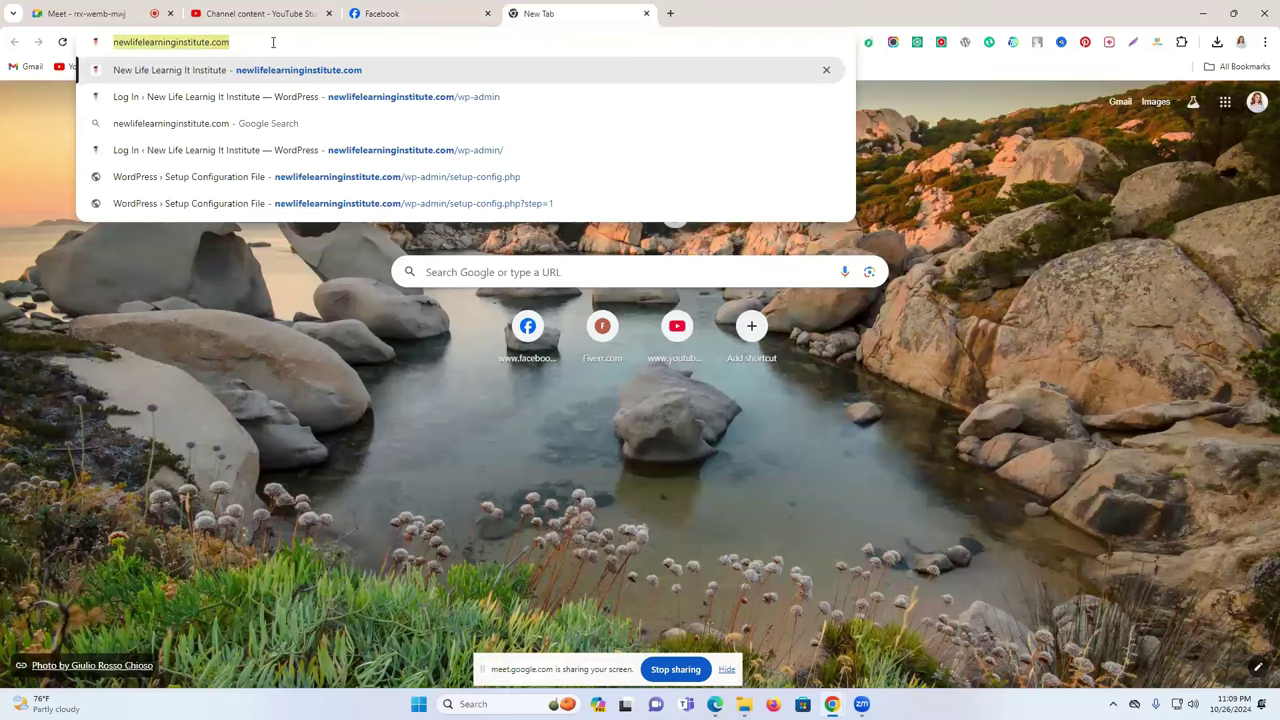
{"action": "key", "text": "Return"}
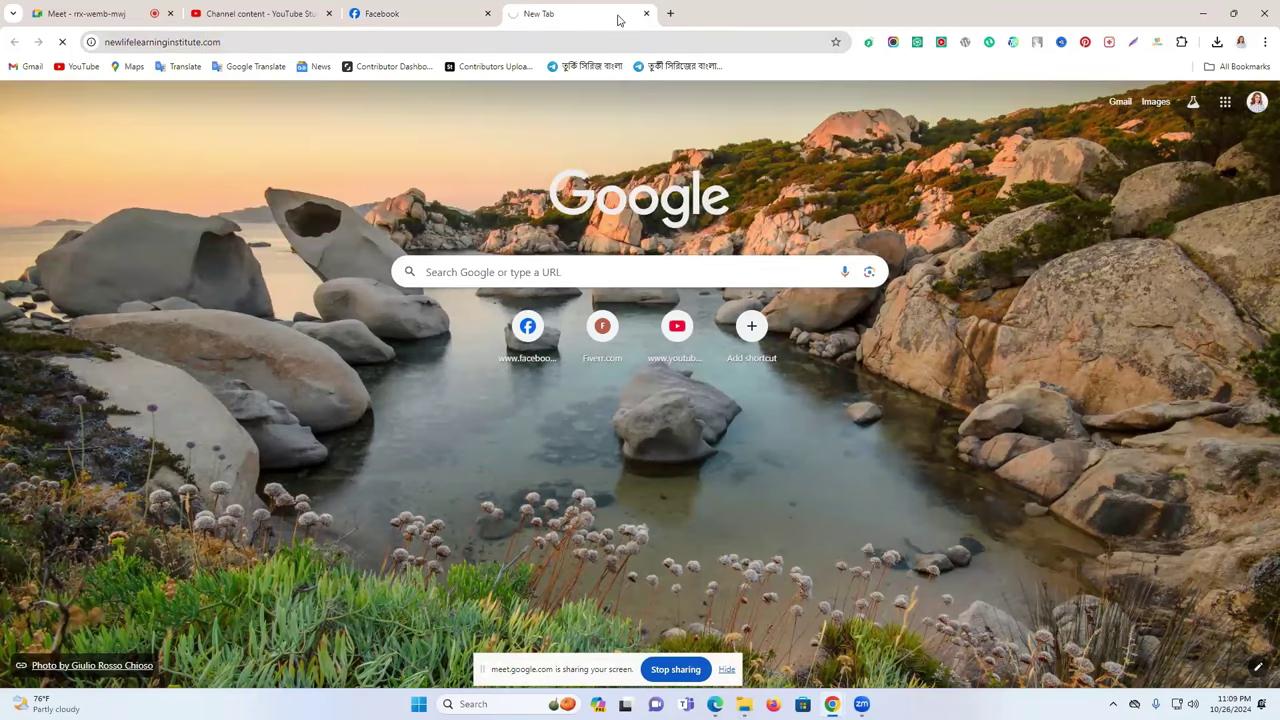
- Close the YouTube Studio tab, show the channel's Videos page and select its address
{"action": "key", "text": "ctrl+t"}
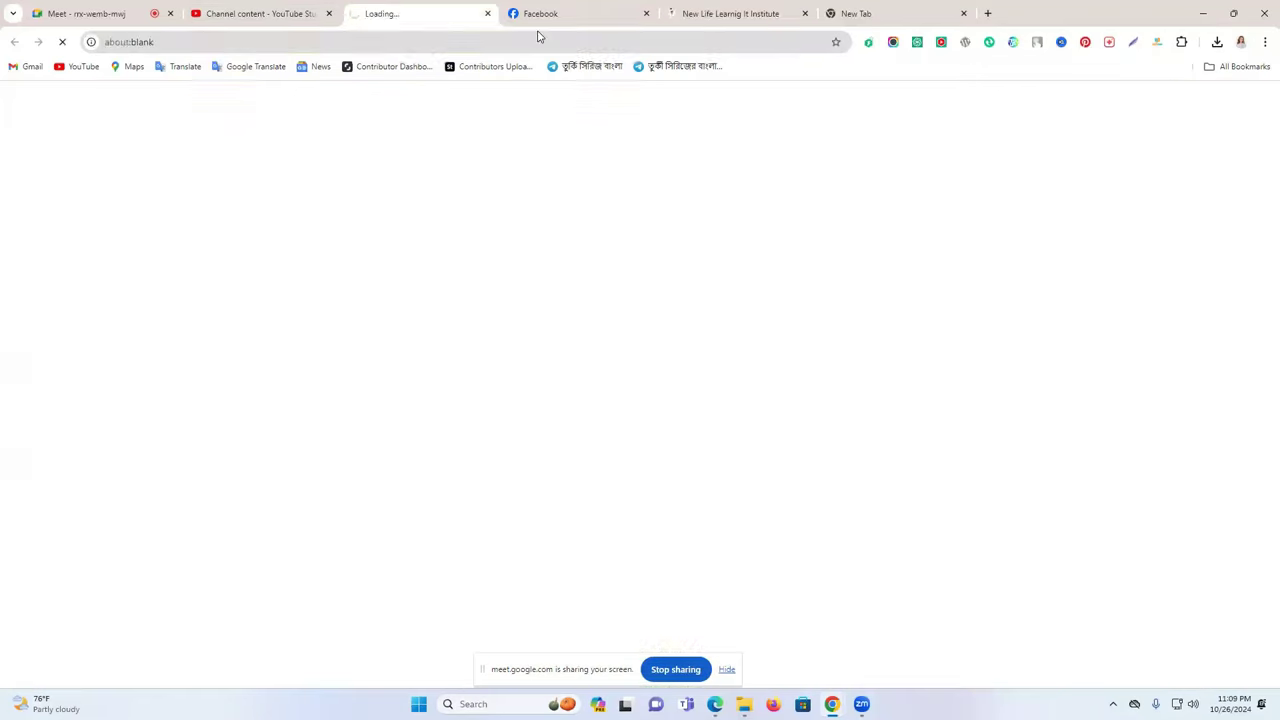
{"action": "left_click", "coordinate": [328, 8]}
{"action": "left_click", "coordinate": [329, 13]}
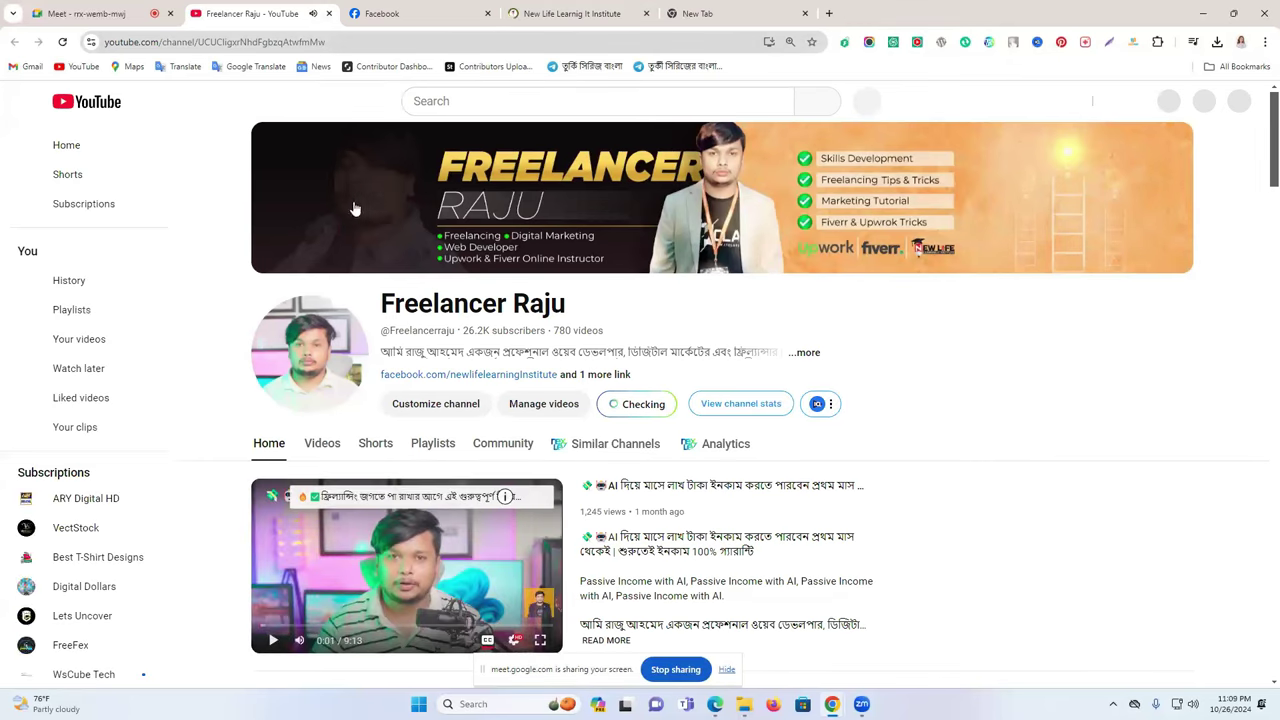
{"action": "left_click", "coordinate": [330, 450]}
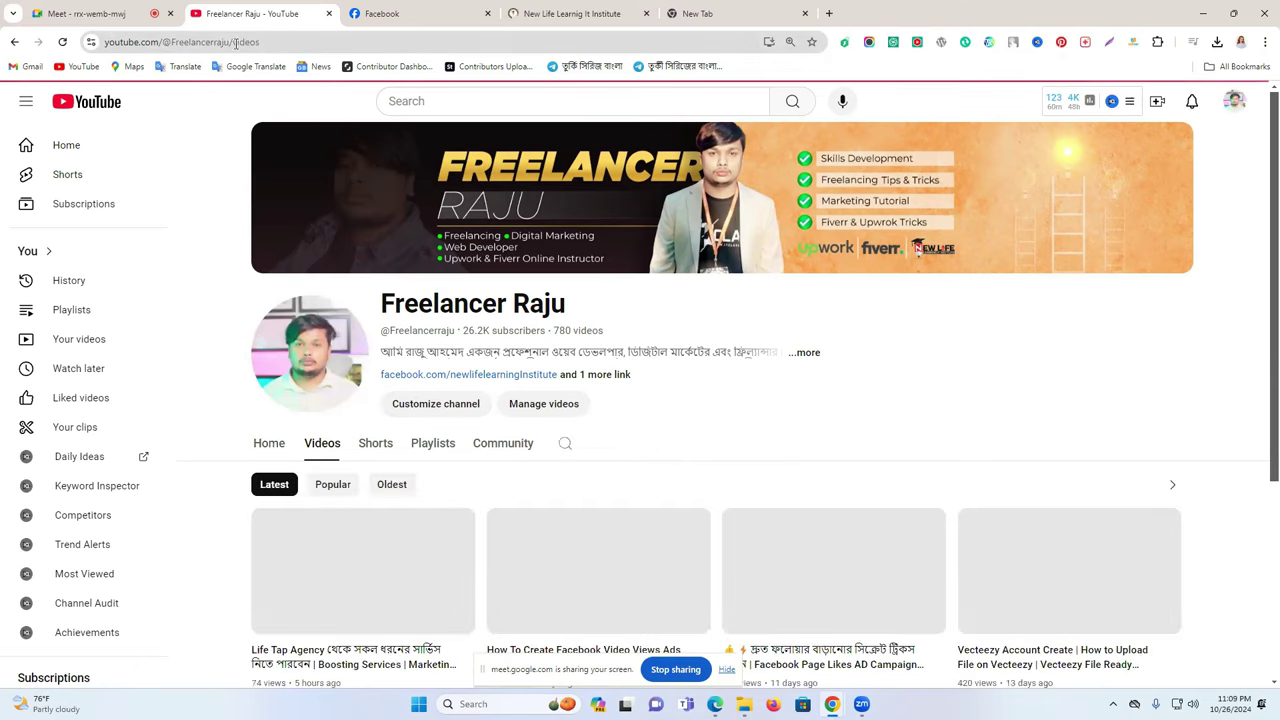
{"action": "left_click_drag", "start_coordinate": [231, 42], "coordinate": [82, 50]}
{"action": "key", "text": "ctrl+c"}
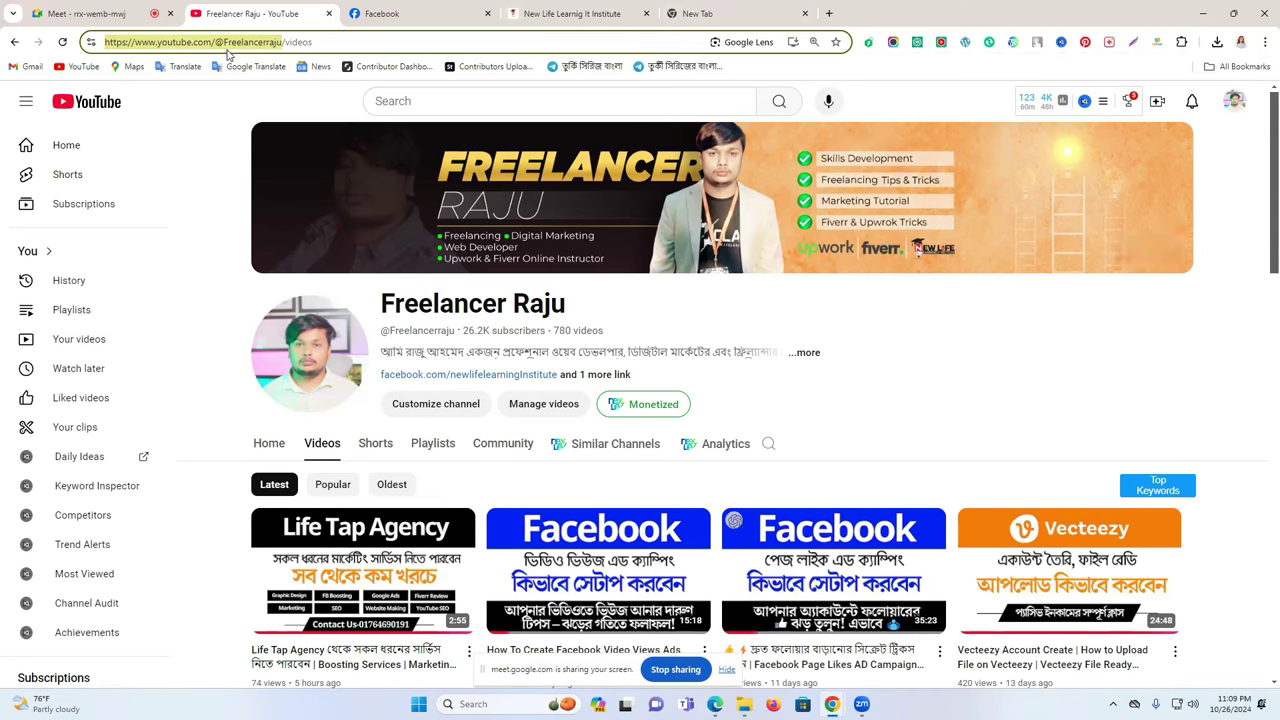
- Paste the YouTube channel address into the ad's source URL field
{"action": "left_click", "coordinate": [686, 704]}
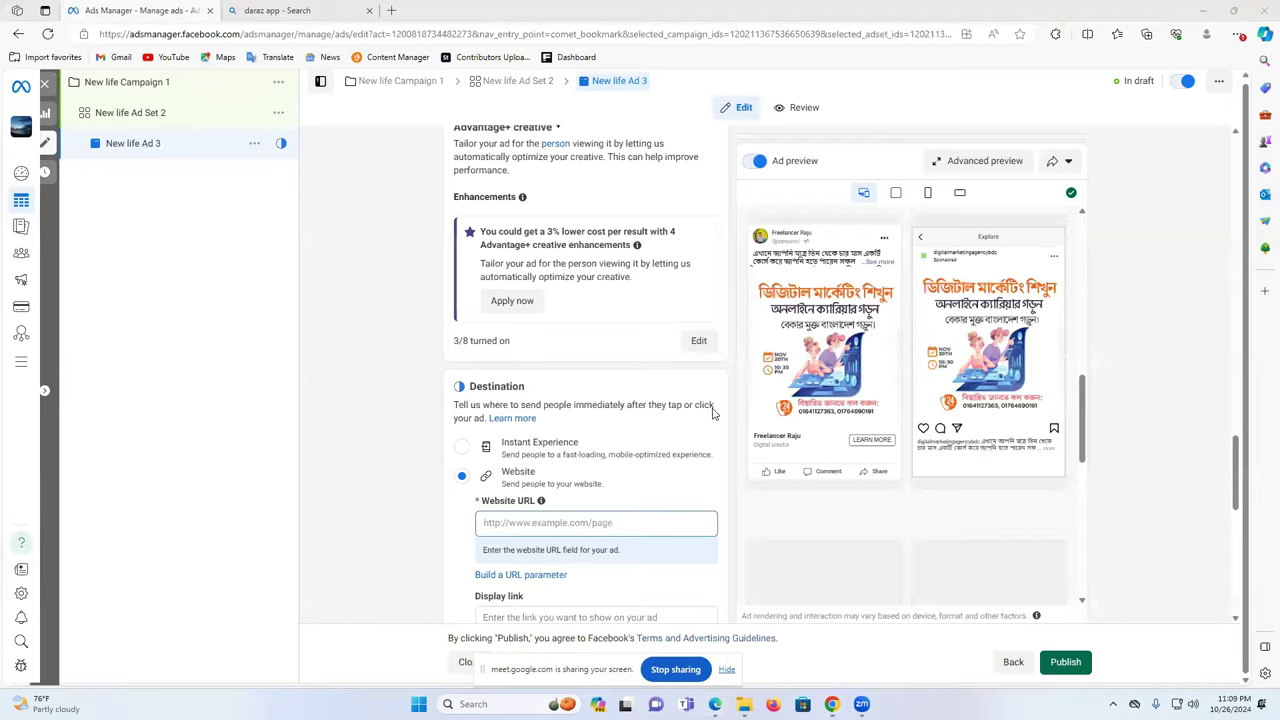
{"action": "scroll", "coordinate": [547, 367], "scroll_direction": "up", "scroll_amount": 5}
{"action": "scroll", "coordinate": [547, 367], "scroll_direction": "up", "scroll_amount": 10}
{"action": "left_click", "coordinate": [505, 503]}
{"action": "key", "text": "ctrl+v"}
{"action": "scroll", "coordinate": [512, 507], "scroll_direction": "down", "scroll_amount": 2}
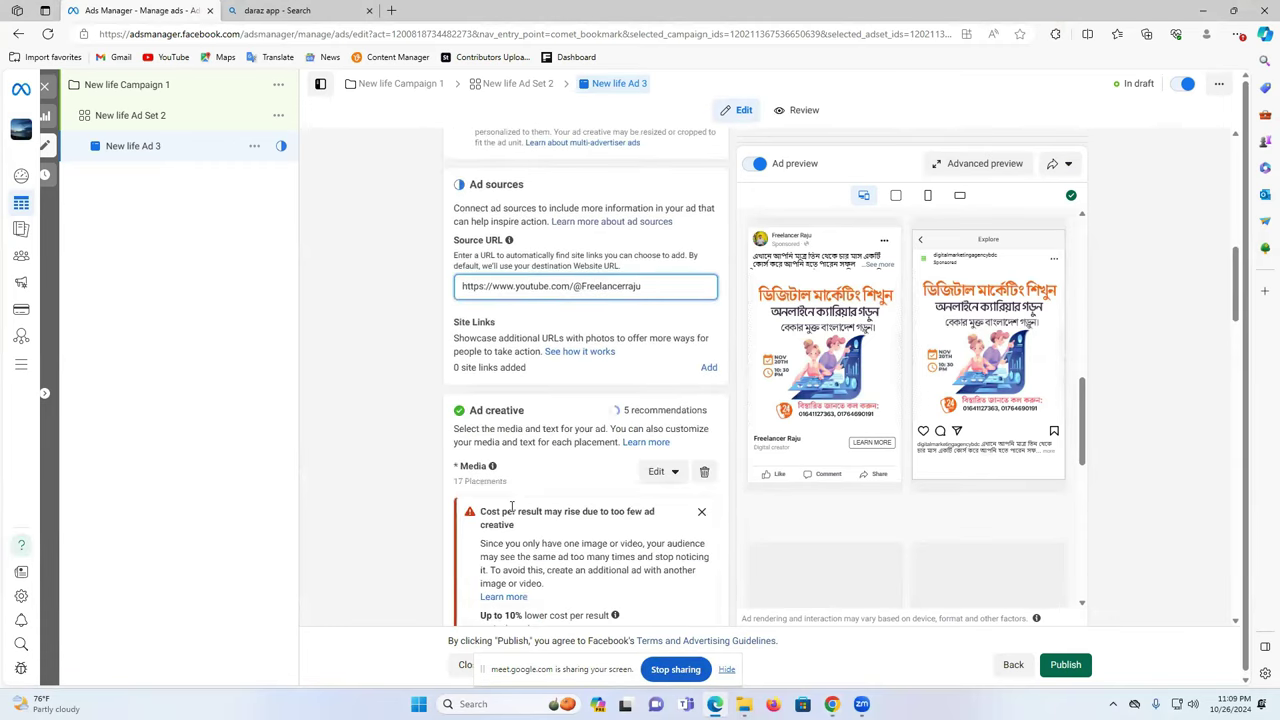
{"action": "scroll", "coordinate": [512, 507], "scroll_direction": "down", "scroll_amount": 8}
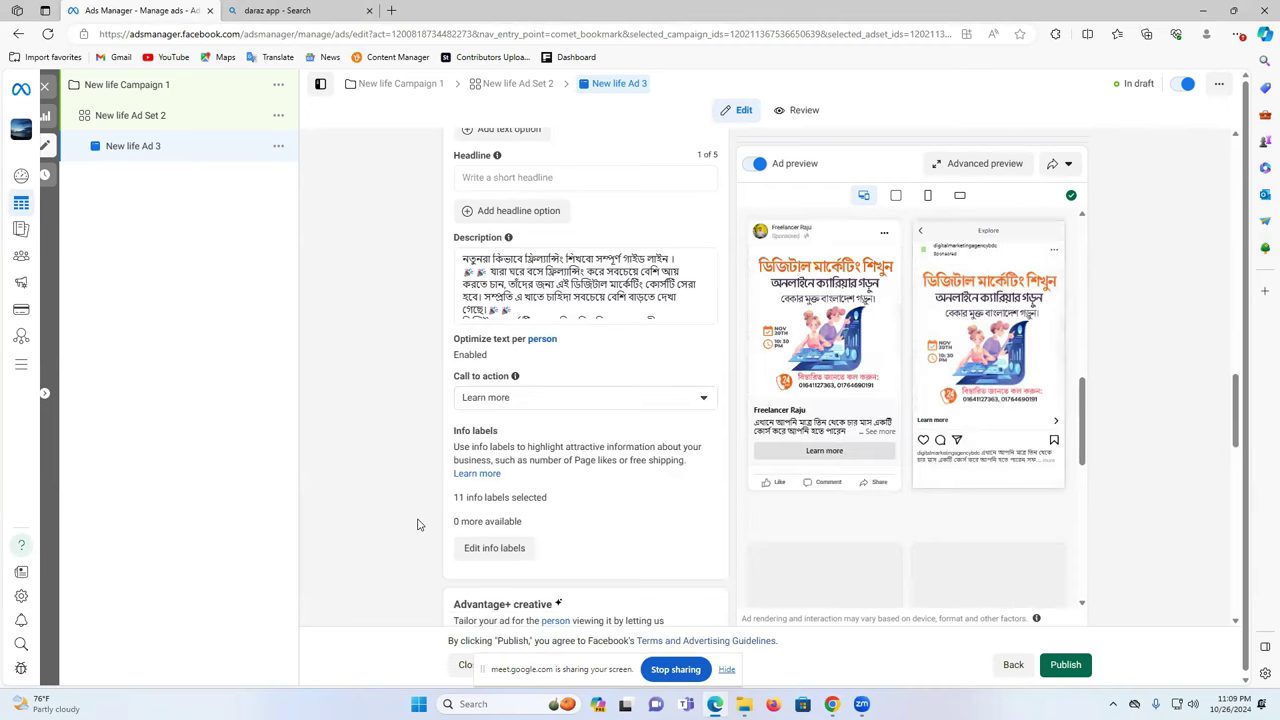
{"action": "scroll", "coordinate": [418, 524], "scroll_direction": "down", "scroll_amount": 3}
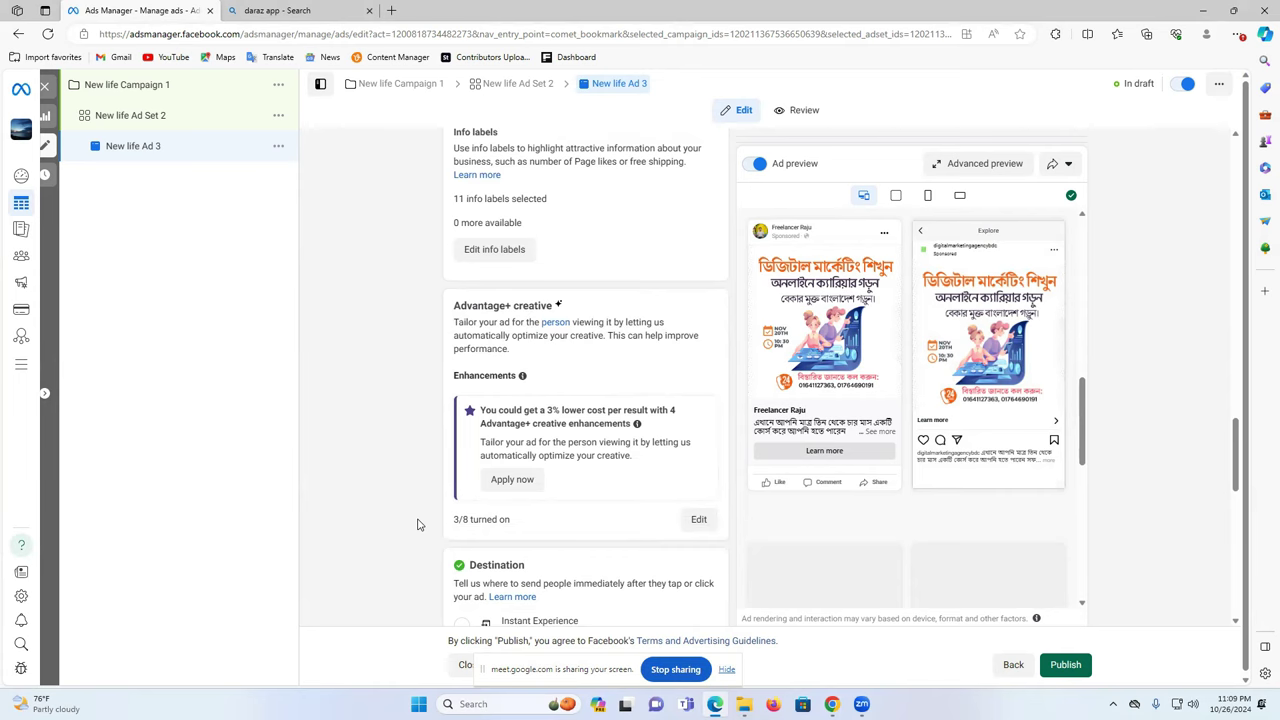
{"action": "scroll", "coordinate": [418, 524], "scroll_direction": "down", "scroll_amount": 2}
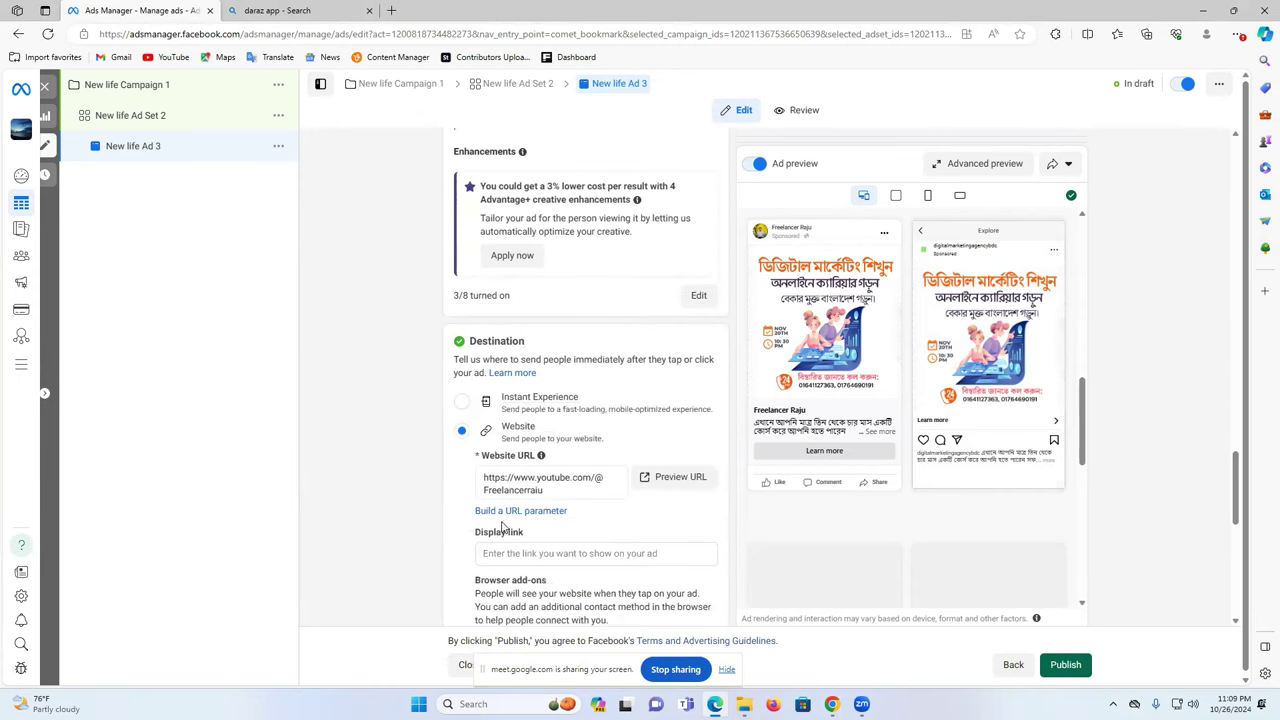
- Preview the destination URL to confirm the channel opens, then return to the ad
{"action": "left_click", "coordinate": [695, 478]}
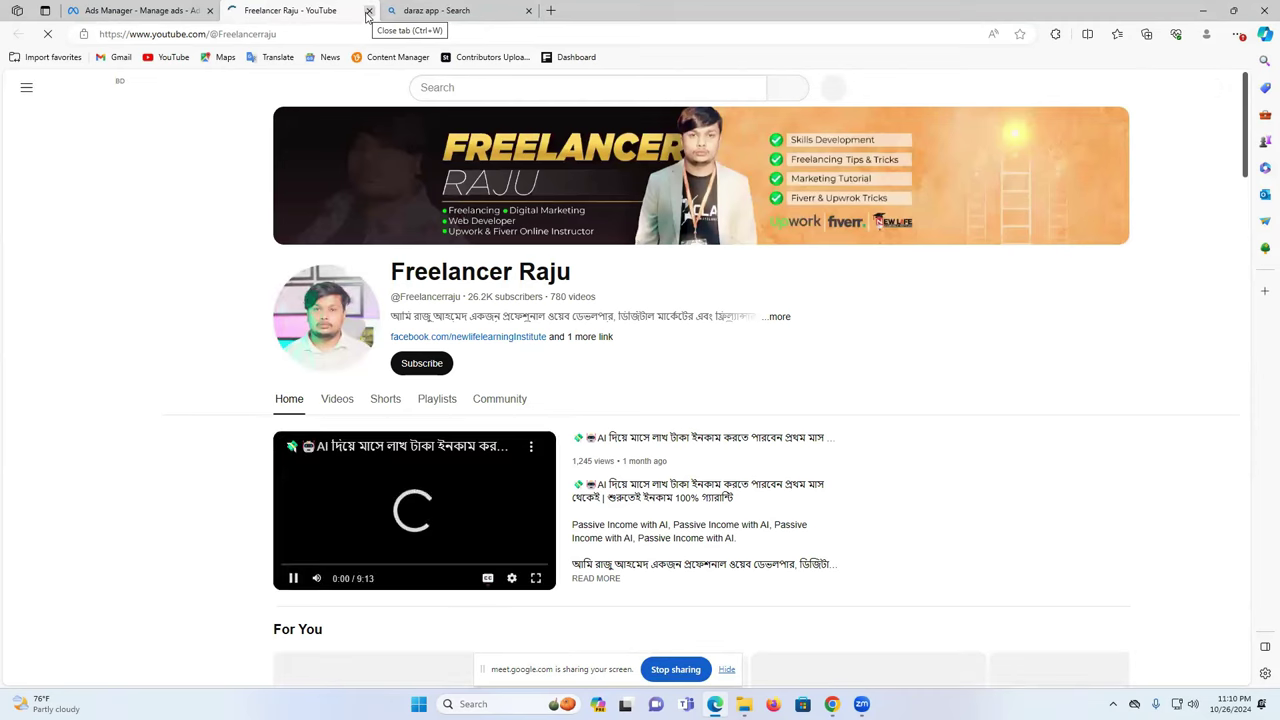
{"action": "left_click", "coordinate": [368, 10]}
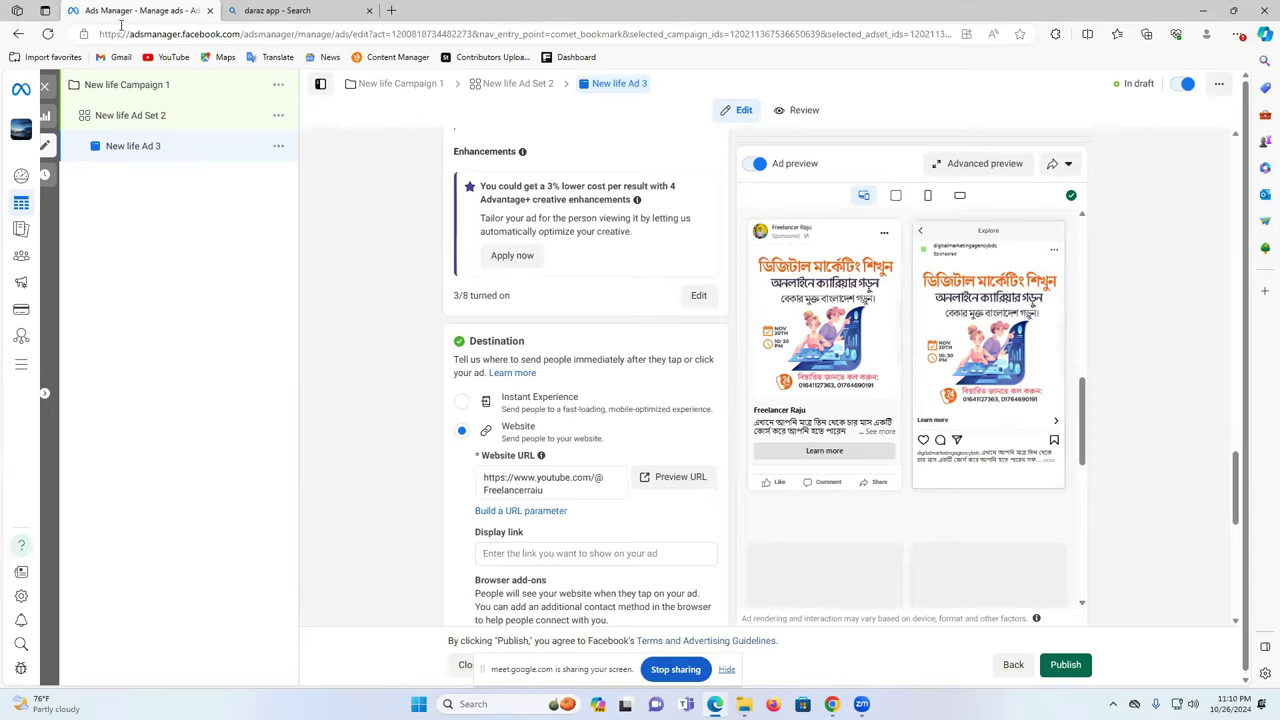
{"action": "scroll", "coordinate": [594, 451], "scroll_direction": "down", "scroll_amount": 3}
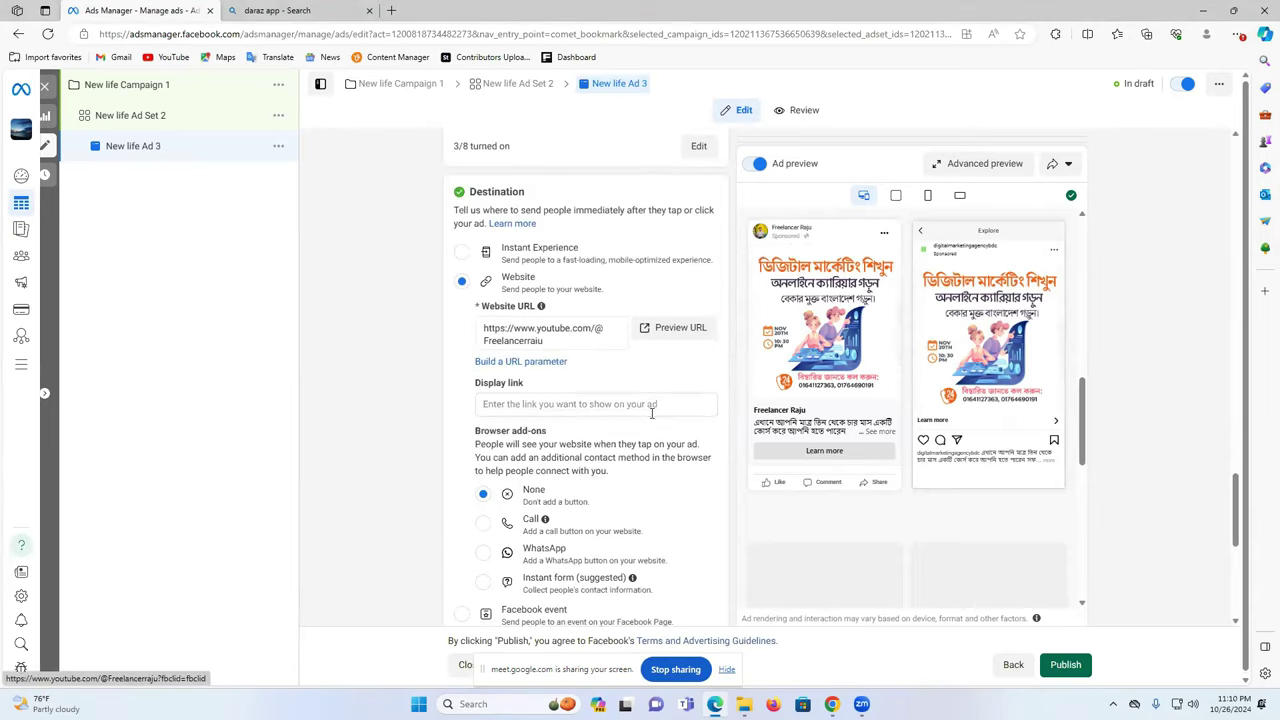
{"action": "scroll", "coordinate": [606, 456], "scroll_direction": "down", "scroll_amount": 3}
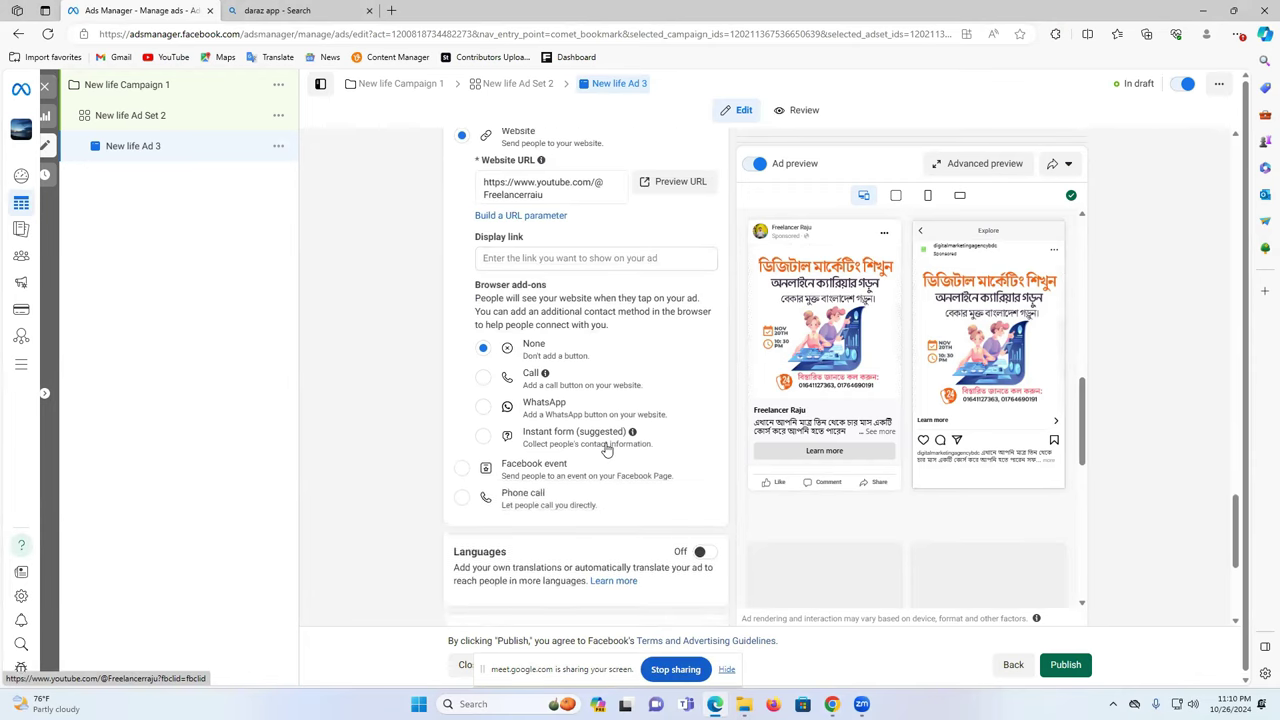
{"action": "scroll", "coordinate": [656, 415], "scroll_direction": "up", "scroll_amount": 5}
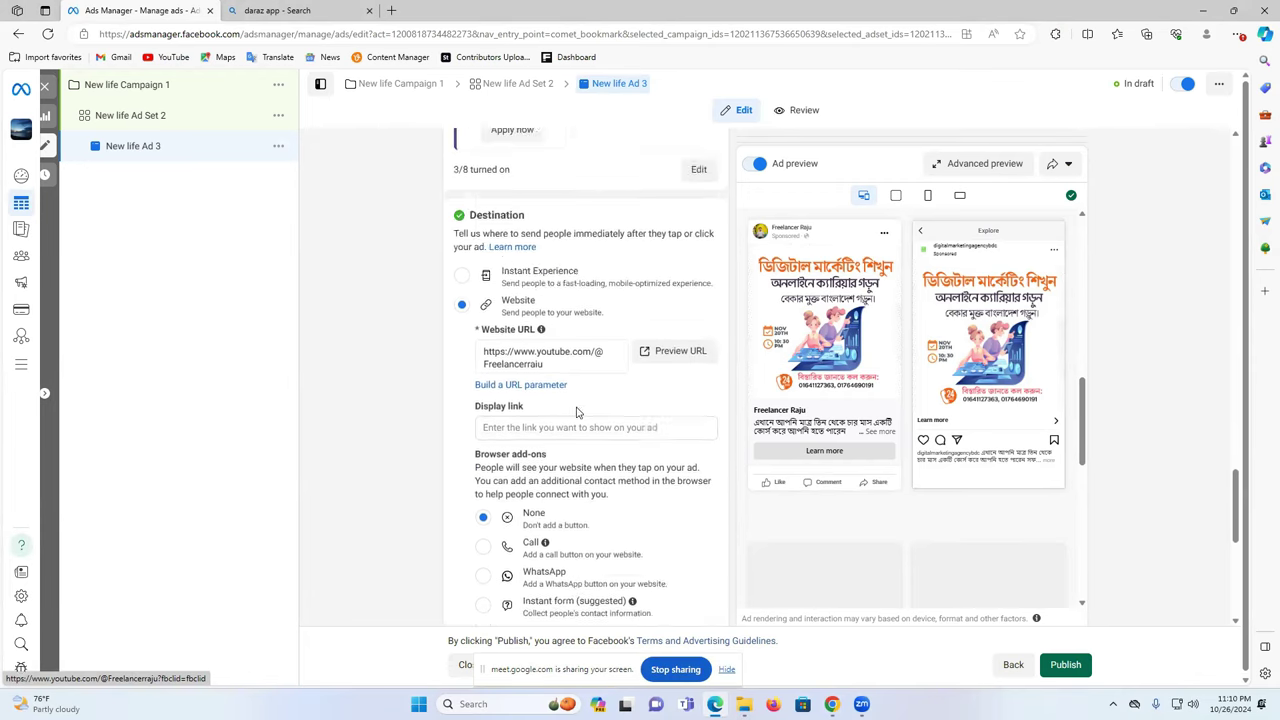
{"action": "scroll", "coordinate": [580, 415], "scroll_direction": "up", "scroll_amount": 12}
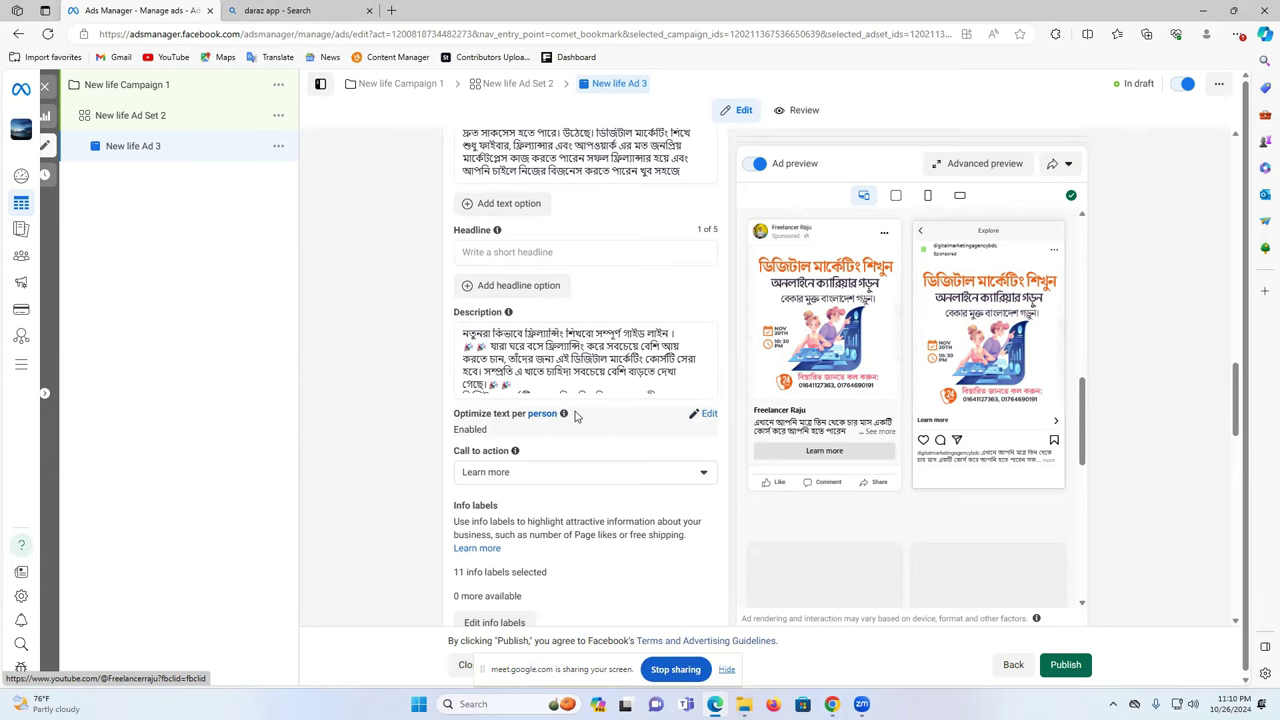
- Try Subscribe, then Shop now, as the ad's call to action
{"action": "left_click", "coordinate": [558, 476]}
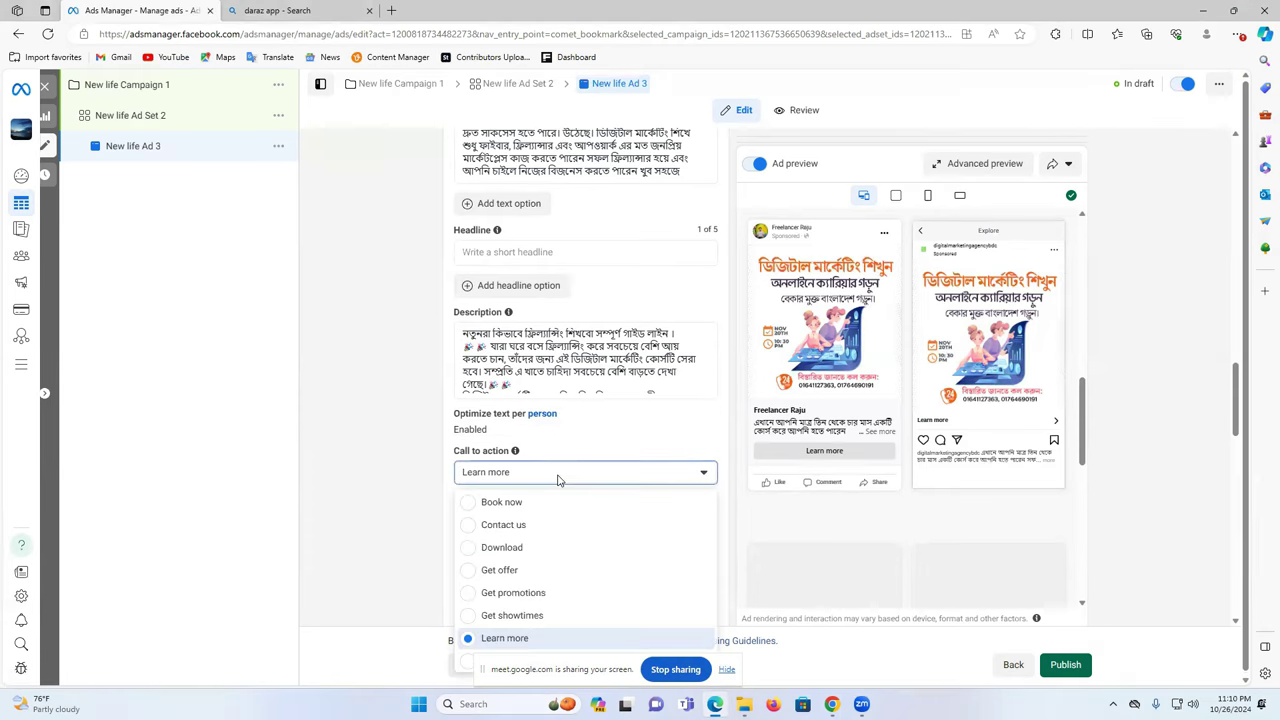
{"action": "scroll", "coordinate": [795, 531], "scroll_direction": "down", "scroll_amount": 2}
{"action": "scroll", "coordinate": [549, 543], "scroll_direction": "down", "scroll_amount": 2}
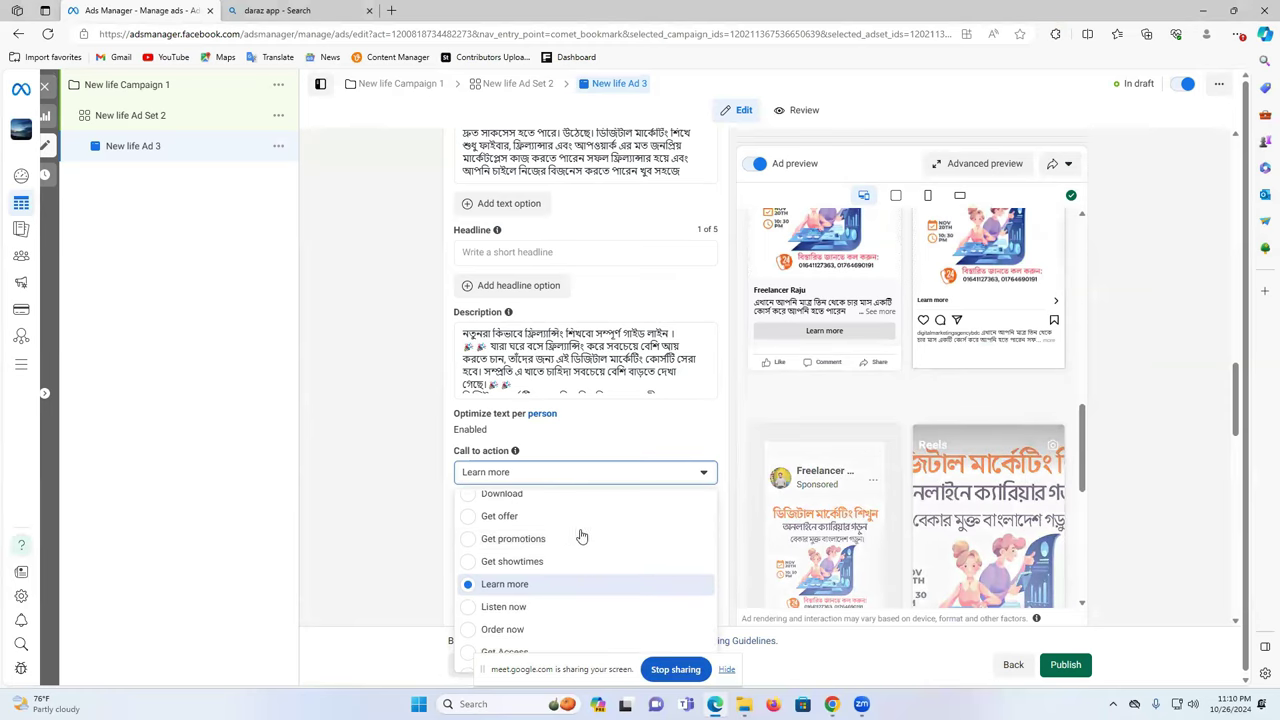
{"action": "scroll", "coordinate": [569, 560], "scroll_direction": "down", "scroll_amount": 3}
{"action": "scroll", "coordinate": [551, 549], "scroll_direction": "down", "scroll_amount": 3}
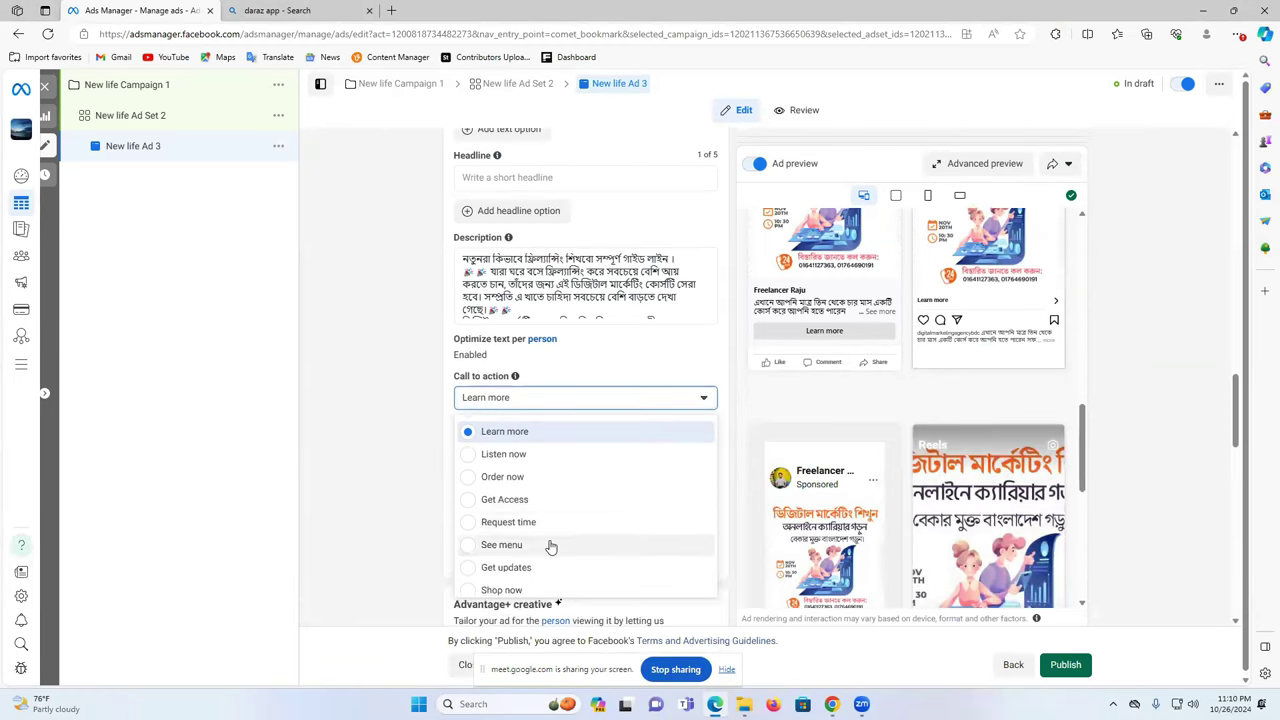
{"action": "scroll", "coordinate": [551, 546], "scroll_direction": "down", "scroll_amount": 1}
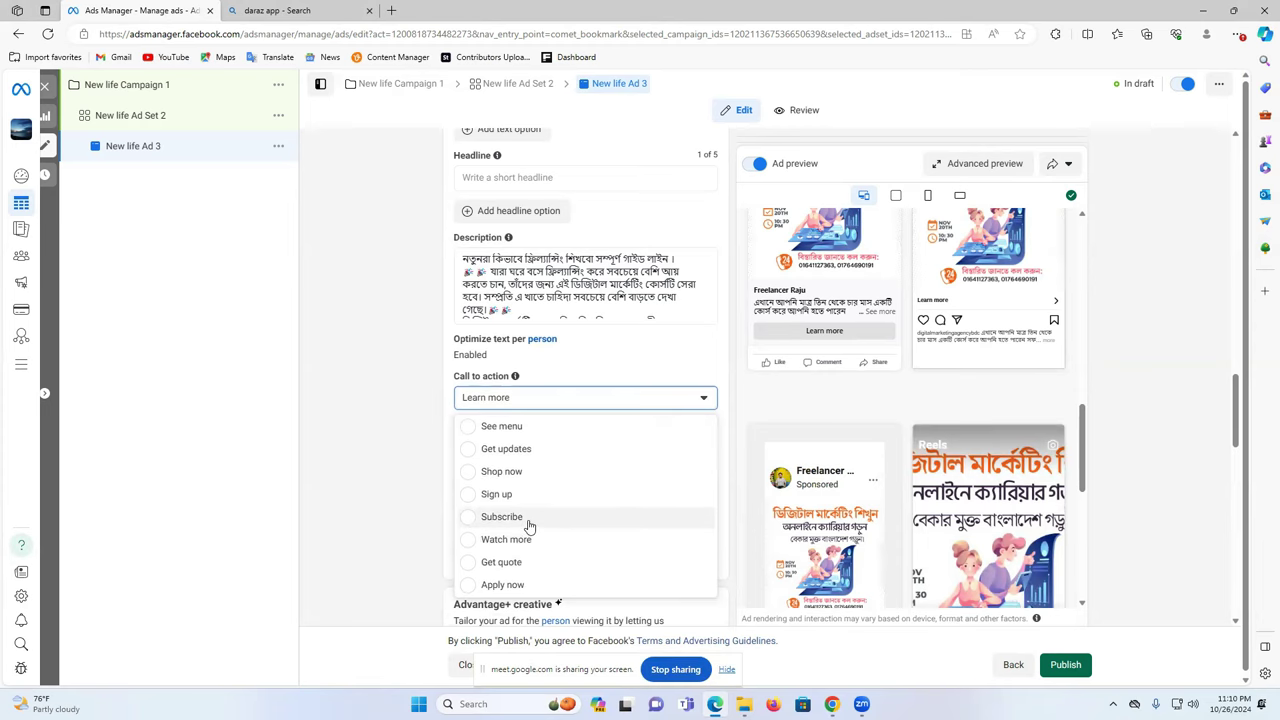
{"action": "left_click", "coordinate": [529, 518]}
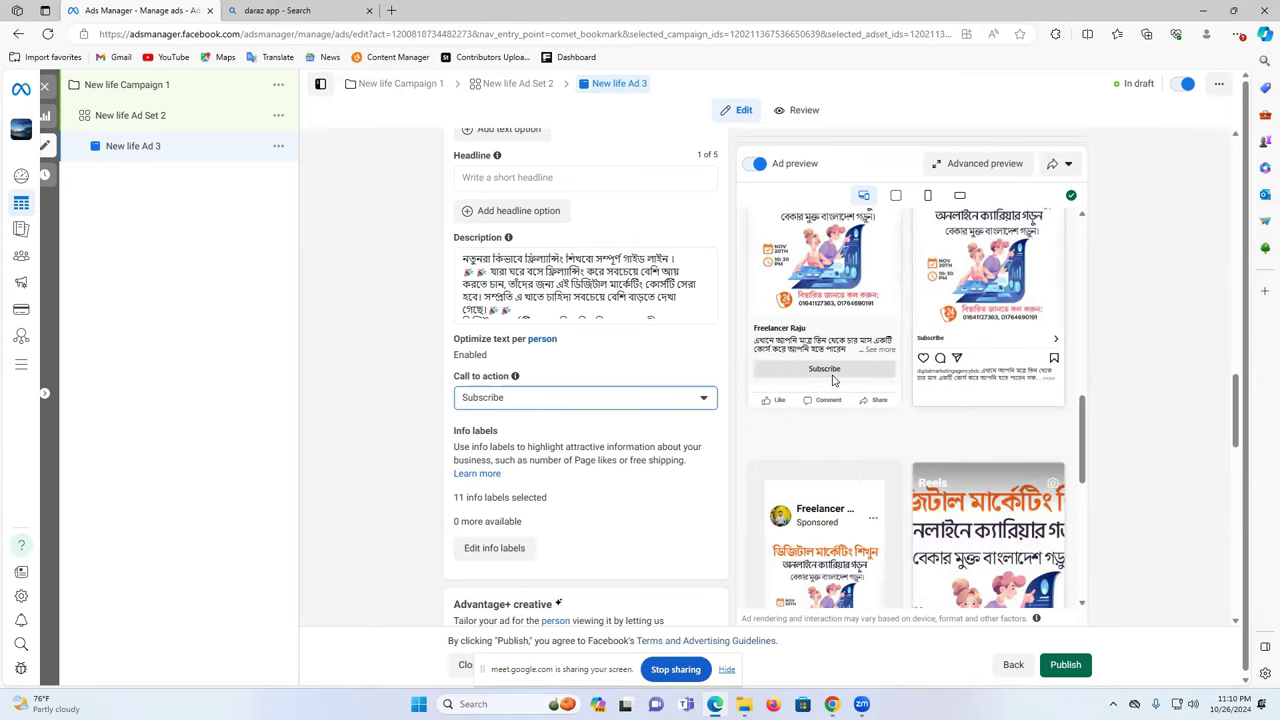
{"action": "left_click", "coordinate": [523, 409]}
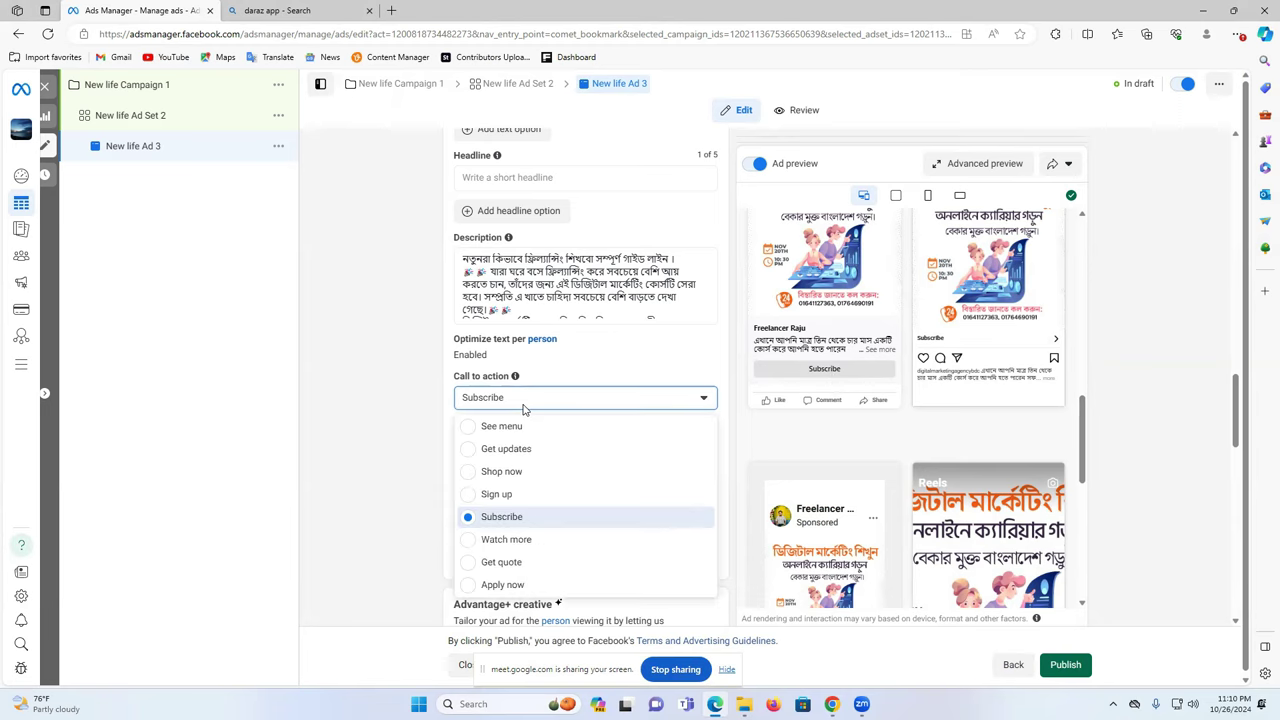
{"action": "left_click", "coordinate": [513, 472]}
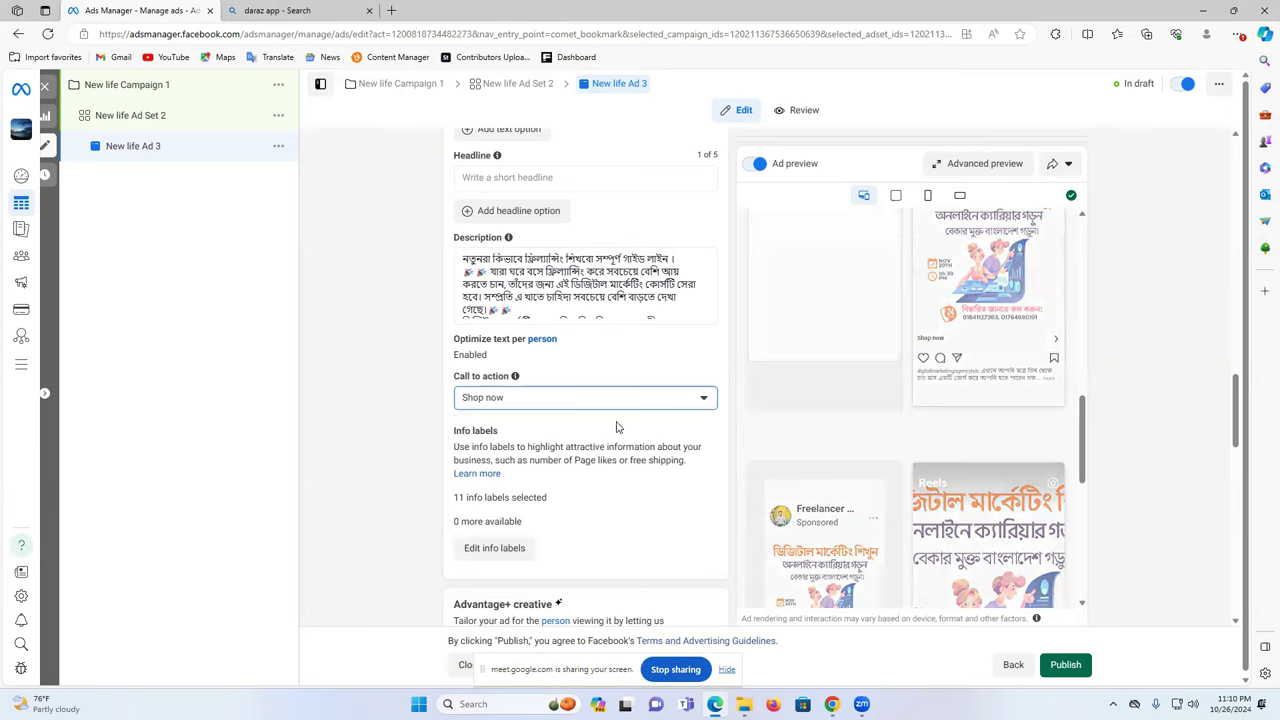
- Set the call to action to Watch more
{"action": "left_click", "coordinate": [509, 400]}
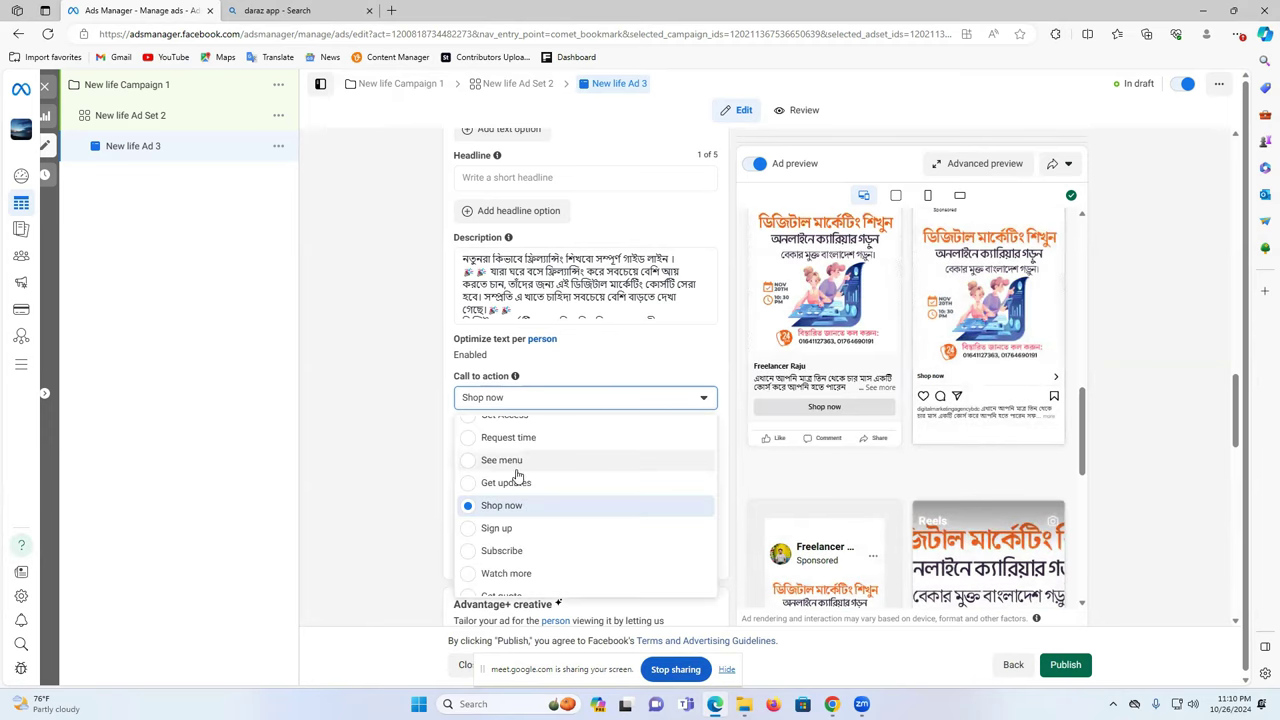
{"action": "scroll", "coordinate": [563, 505], "scroll_direction": "up", "scroll_amount": 1}
{"action": "scroll", "coordinate": [563, 505], "scroll_direction": "up", "scroll_amount": 5}
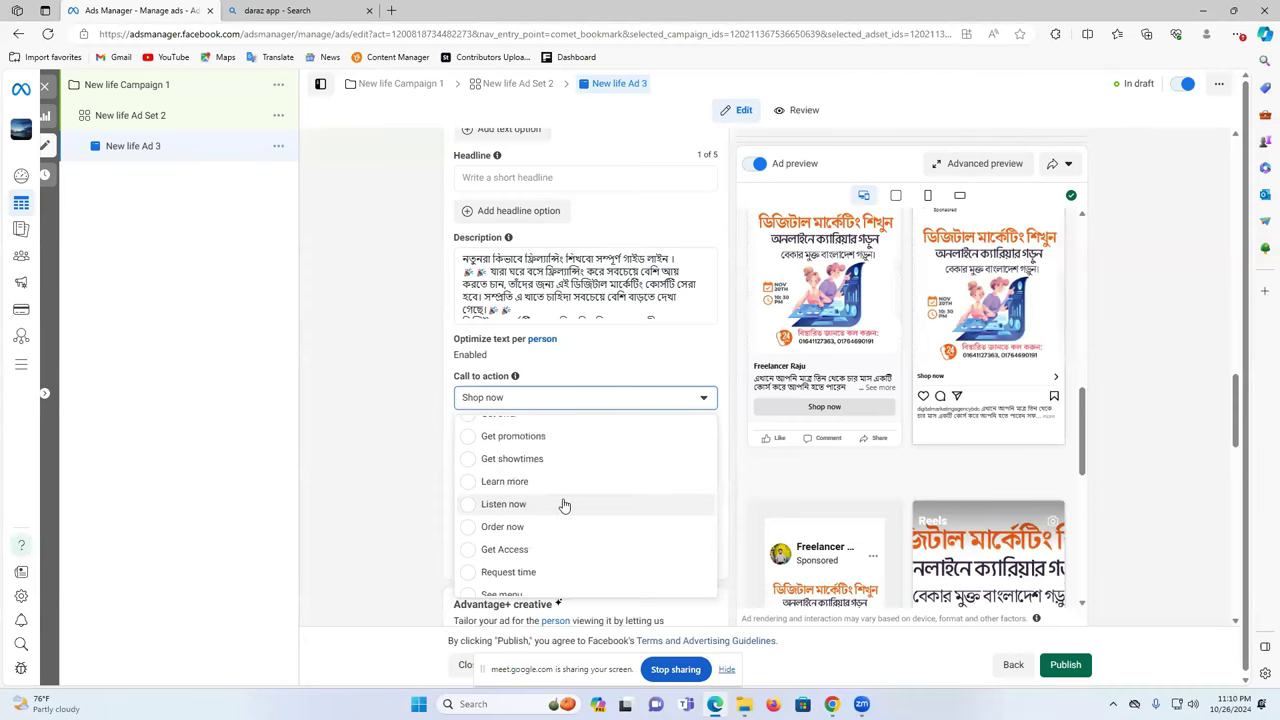
{"action": "scroll", "coordinate": [563, 505], "scroll_direction": "down", "scroll_amount": 5}
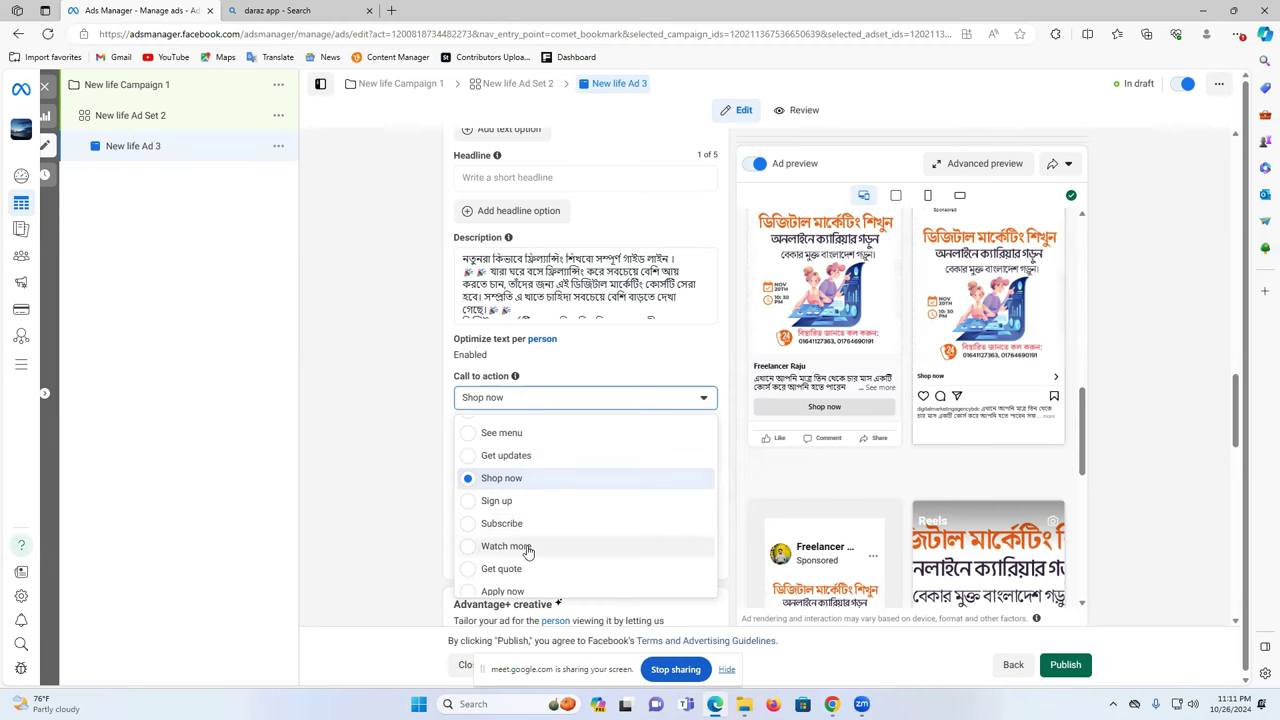
{"action": "left_click", "coordinate": [528, 546]}
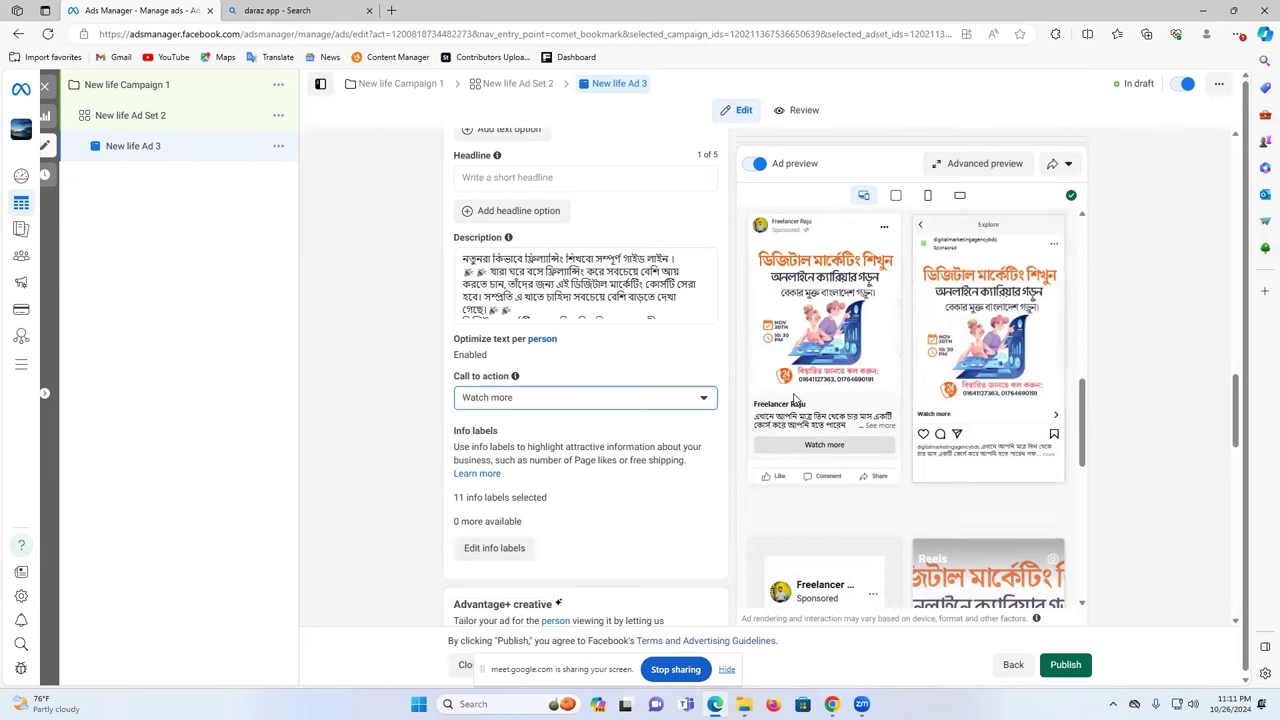
- Pick Subscribe from the call-to-action list
{"action": "left_click", "coordinate": [533, 399]}
{"action": "scroll", "coordinate": [540, 468], "scroll_direction": "up", "scroll_amount": 5}
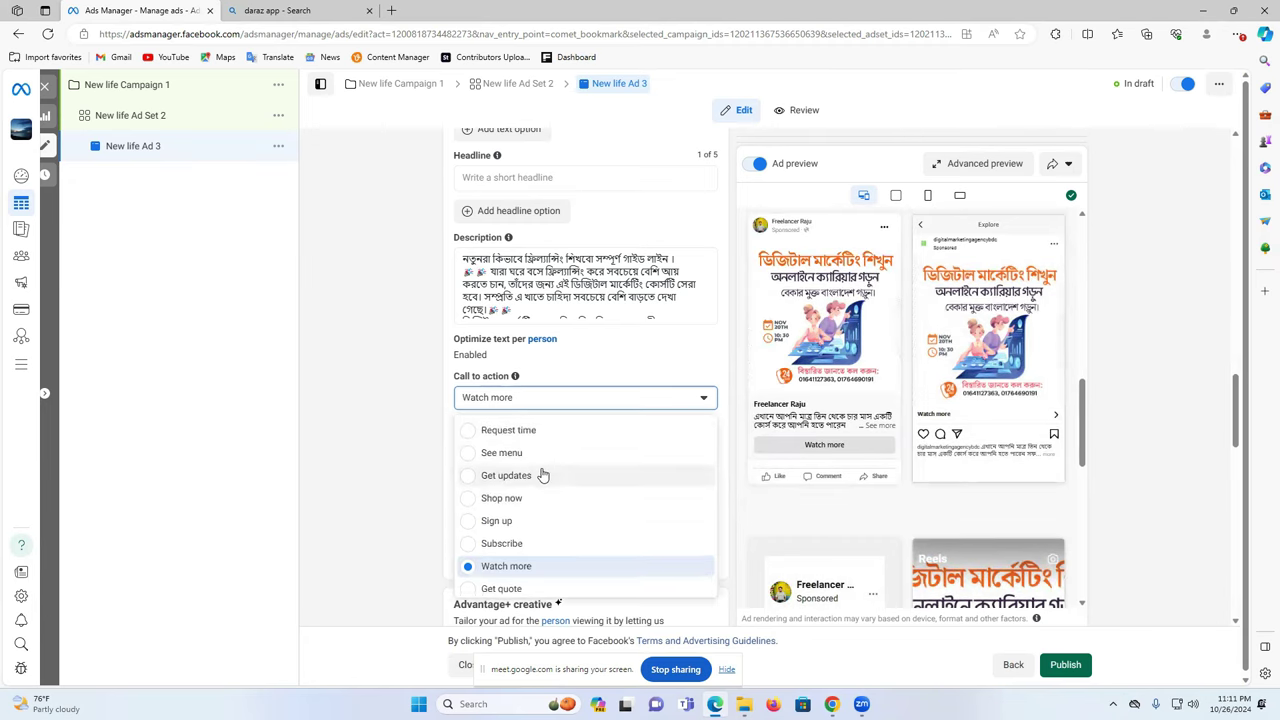
{"action": "scroll", "coordinate": [542, 474], "scroll_direction": "up", "scroll_amount": 1}
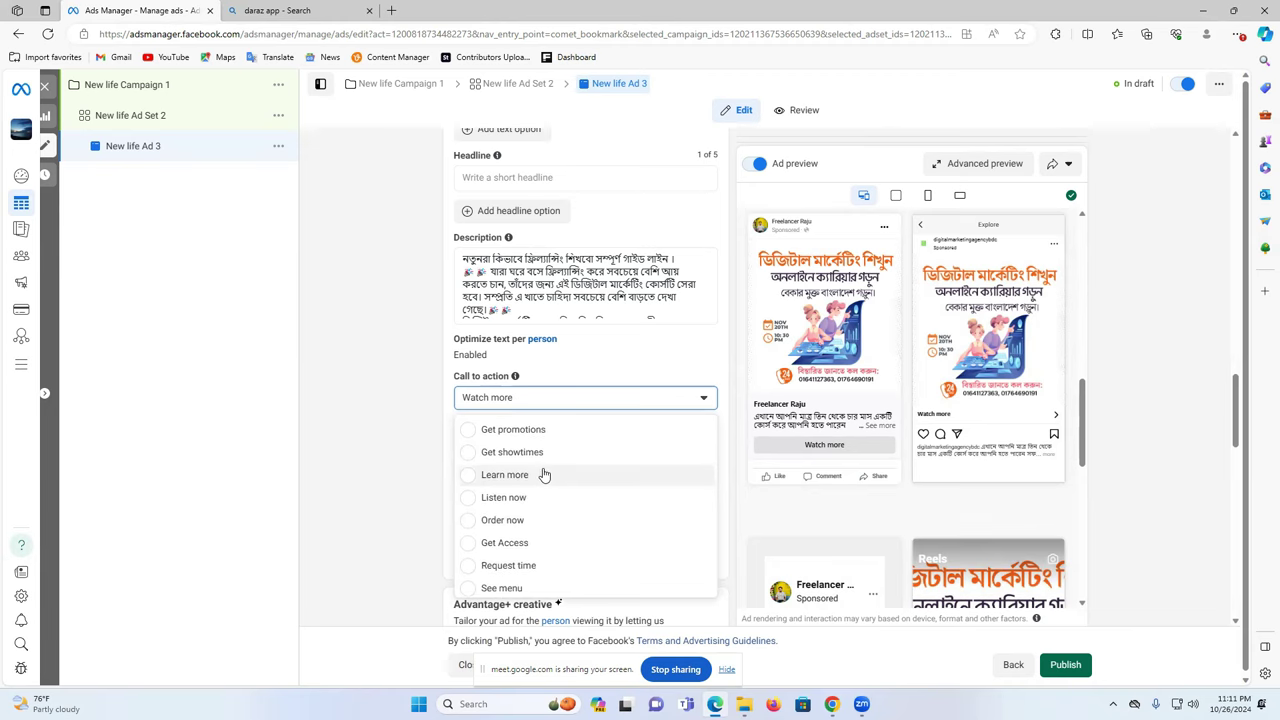
{"action": "scroll", "coordinate": [545, 474], "scroll_direction": "up", "scroll_amount": 4}
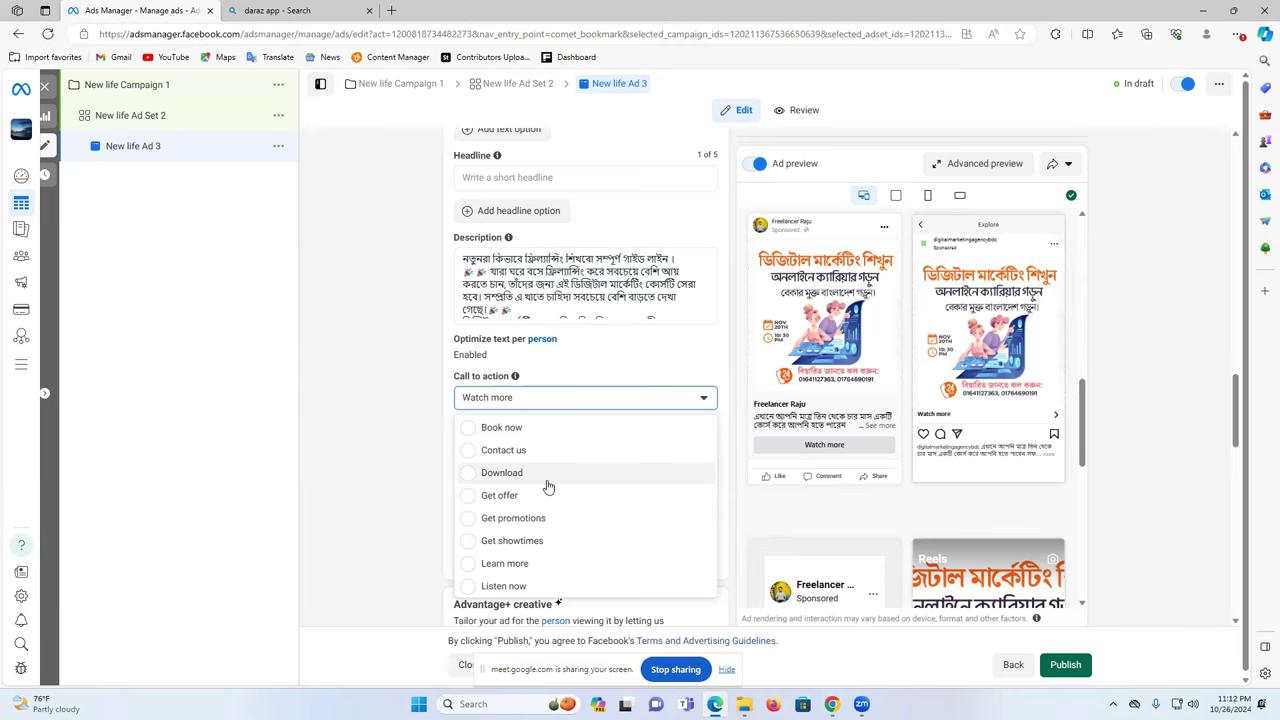
{"action": "scroll", "coordinate": [549, 482], "scroll_direction": "down", "scroll_amount": 3}
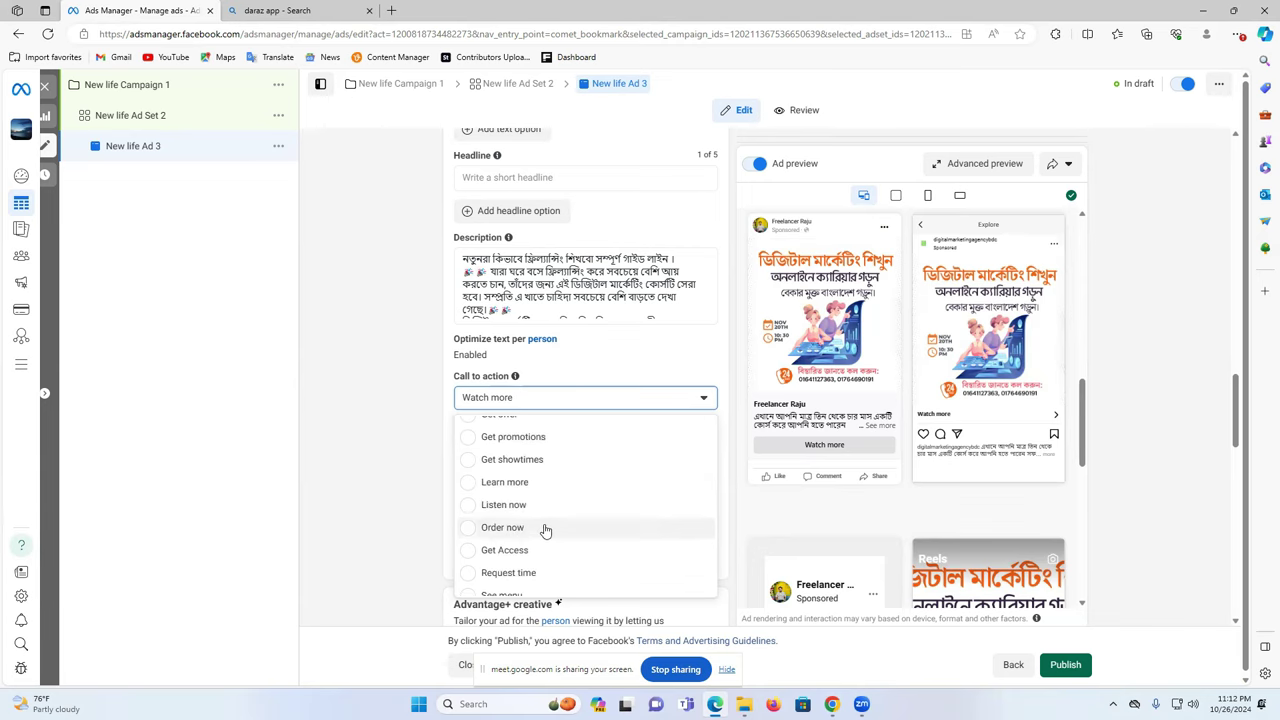
{"action": "scroll", "coordinate": [540, 525], "scroll_direction": "down", "scroll_amount": 3}
{"action": "scroll", "coordinate": [524, 528], "scroll_direction": "down", "scroll_amount": 2}
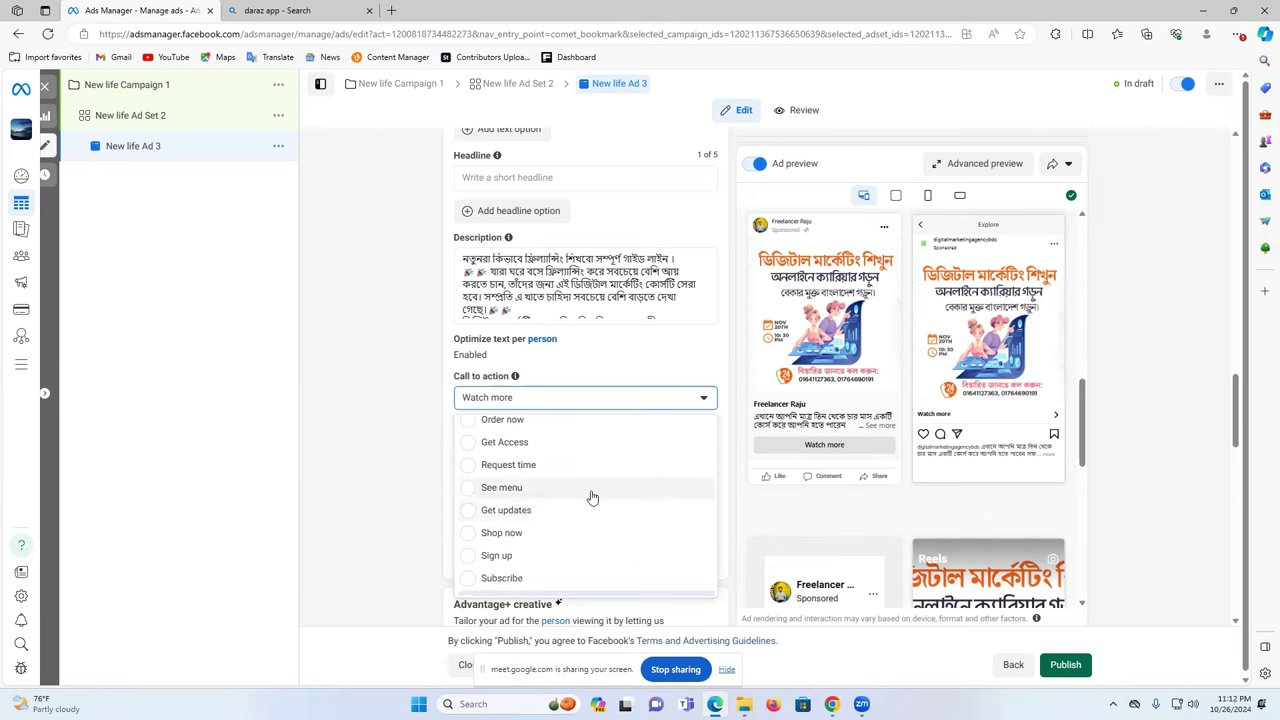
{"action": "scroll", "coordinate": [540, 520], "scroll_direction": "down", "scroll_amount": 1}
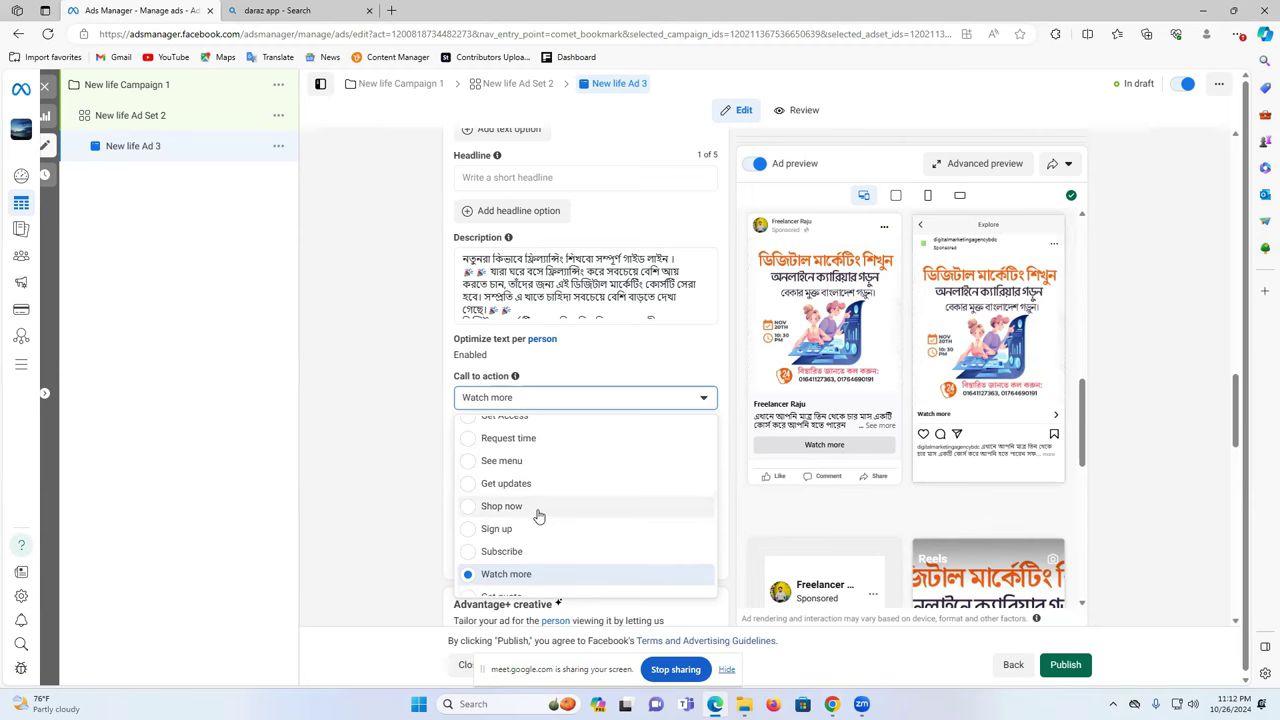
{"action": "scroll", "coordinate": [538, 515], "scroll_direction": "down", "scroll_amount": 1}
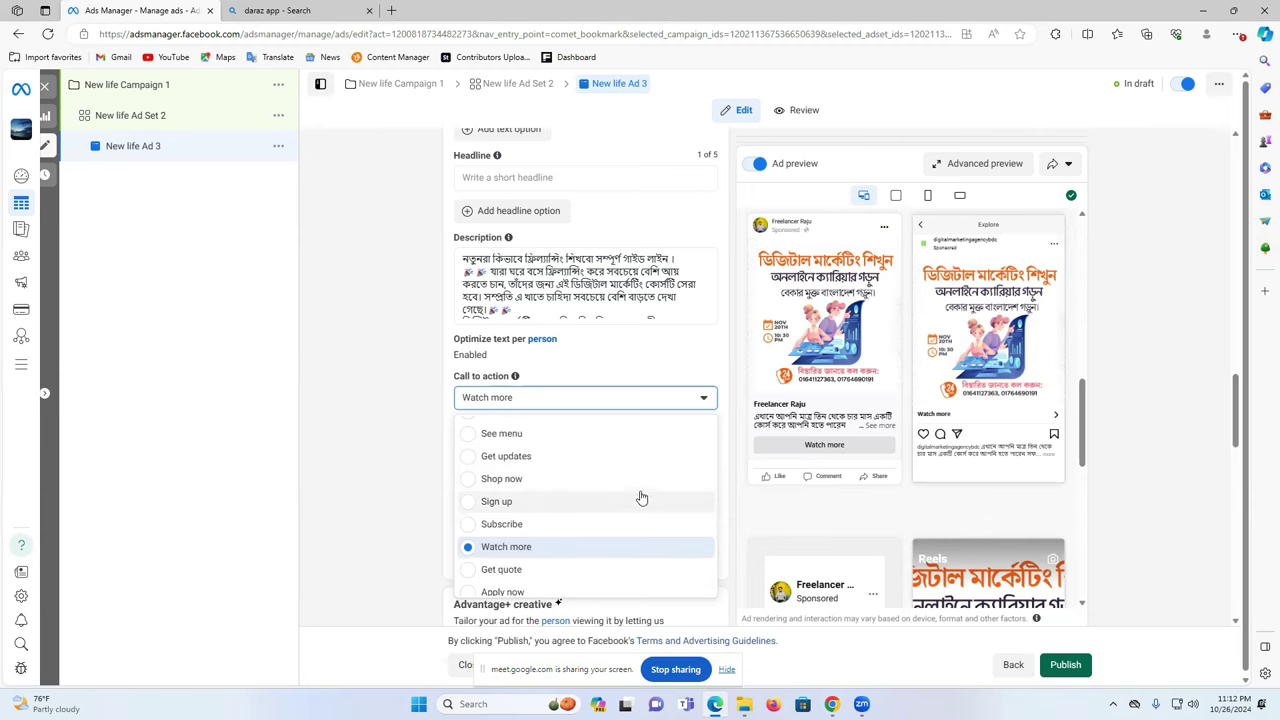
{"action": "scroll", "coordinate": [560, 508], "scroll_direction": "down", "scroll_amount": 1}
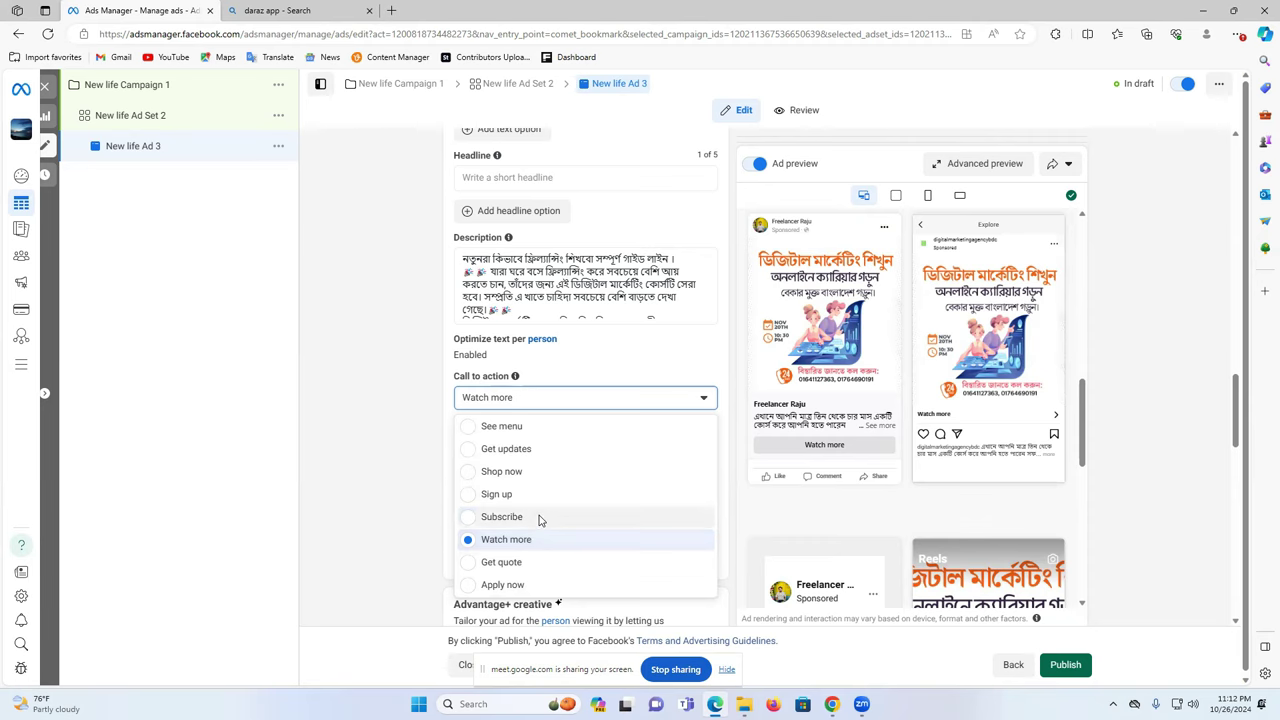
{"action": "left_click", "coordinate": [538, 518]}
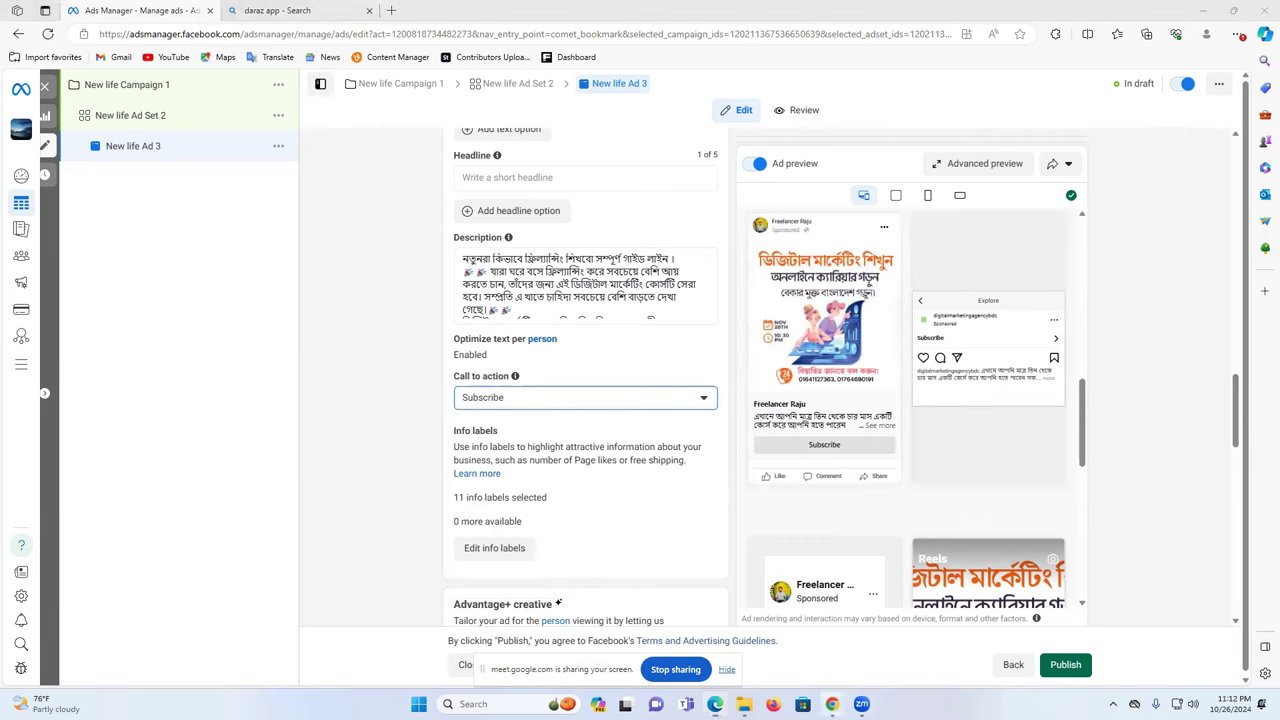
- Copy the New Life Learning Institute website address from Chrome and return to Ads Manager
{"action": "left_click", "coordinate": [832, 704]}
{"action": "left_click", "coordinate": [765, 632]}
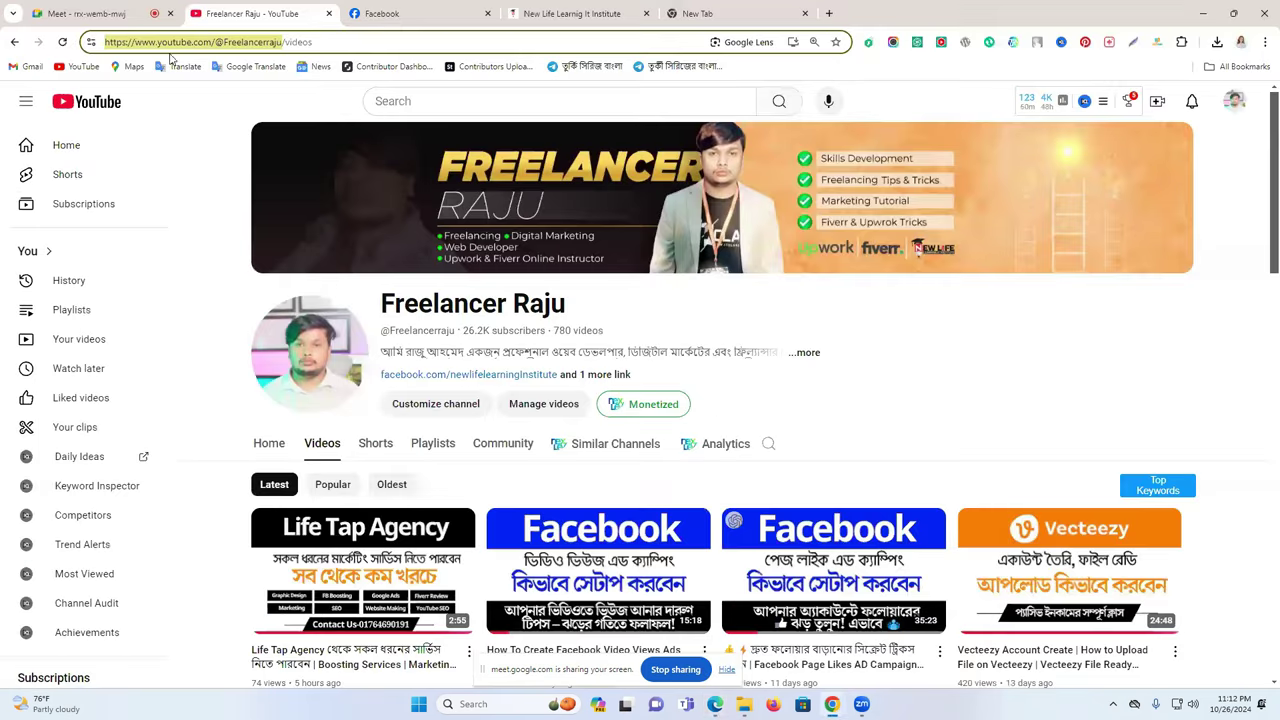
{"action": "key", "text": "ctrl+Tab"}
{"action": "key", "text": "ctrl+Tab"}
{"action": "left_click", "coordinate": [223, 42]}
{"action": "right_click", "coordinate": [223, 42]}
{"action": "left_click", "coordinate": [329, 169]}
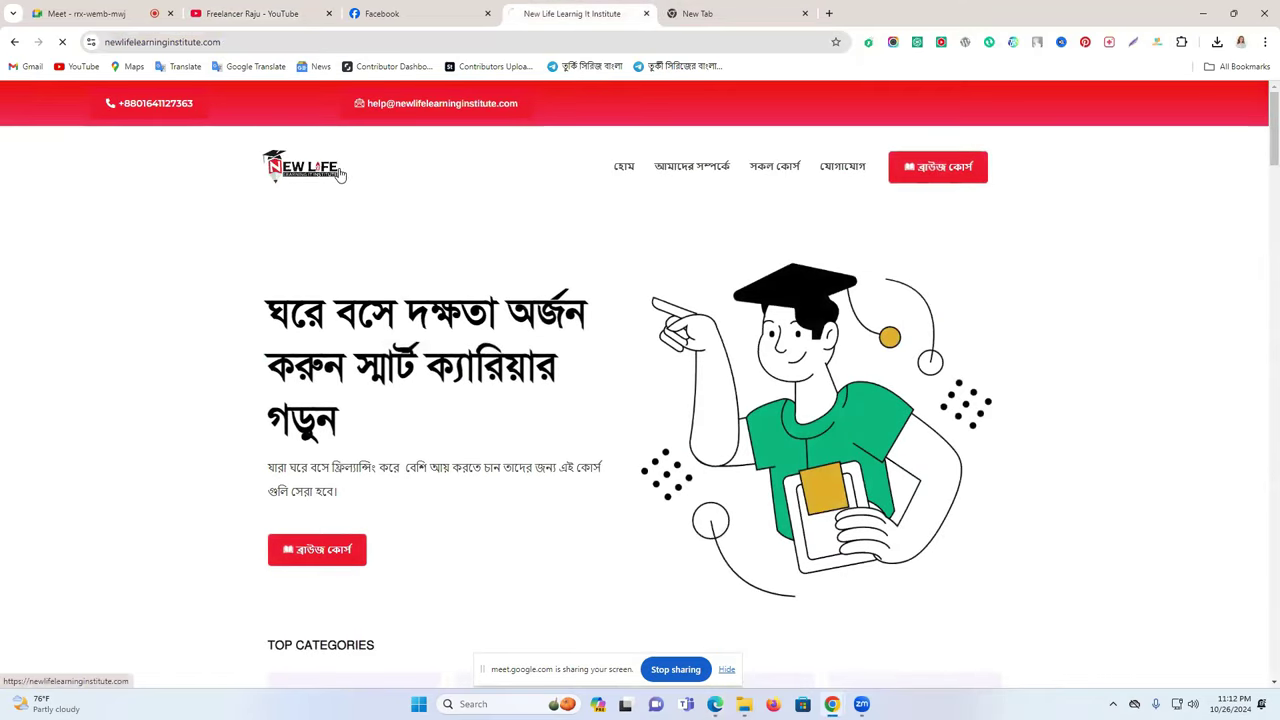
{"action": "left_click", "coordinate": [334, 168]}
{"action": "scroll", "coordinate": [573, 404], "scroll_direction": "down", "scroll_amount": 4}
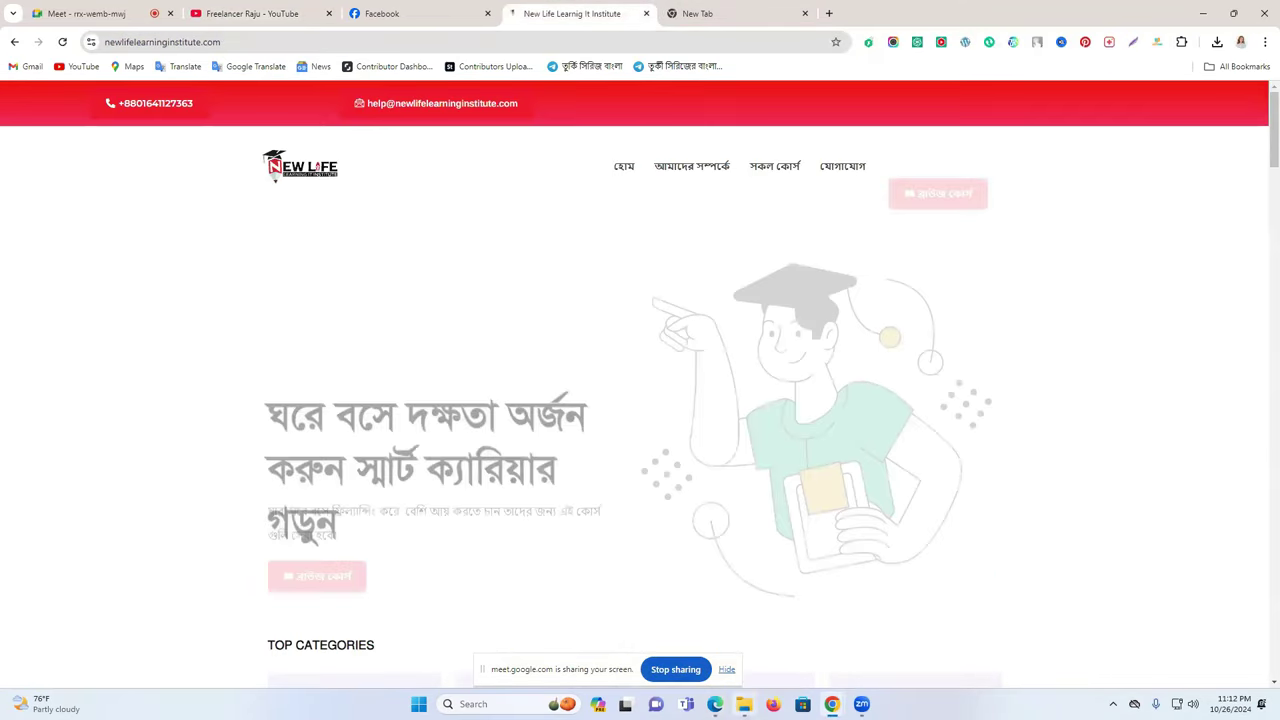
{"action": "key", "text": "alt+Tab"}
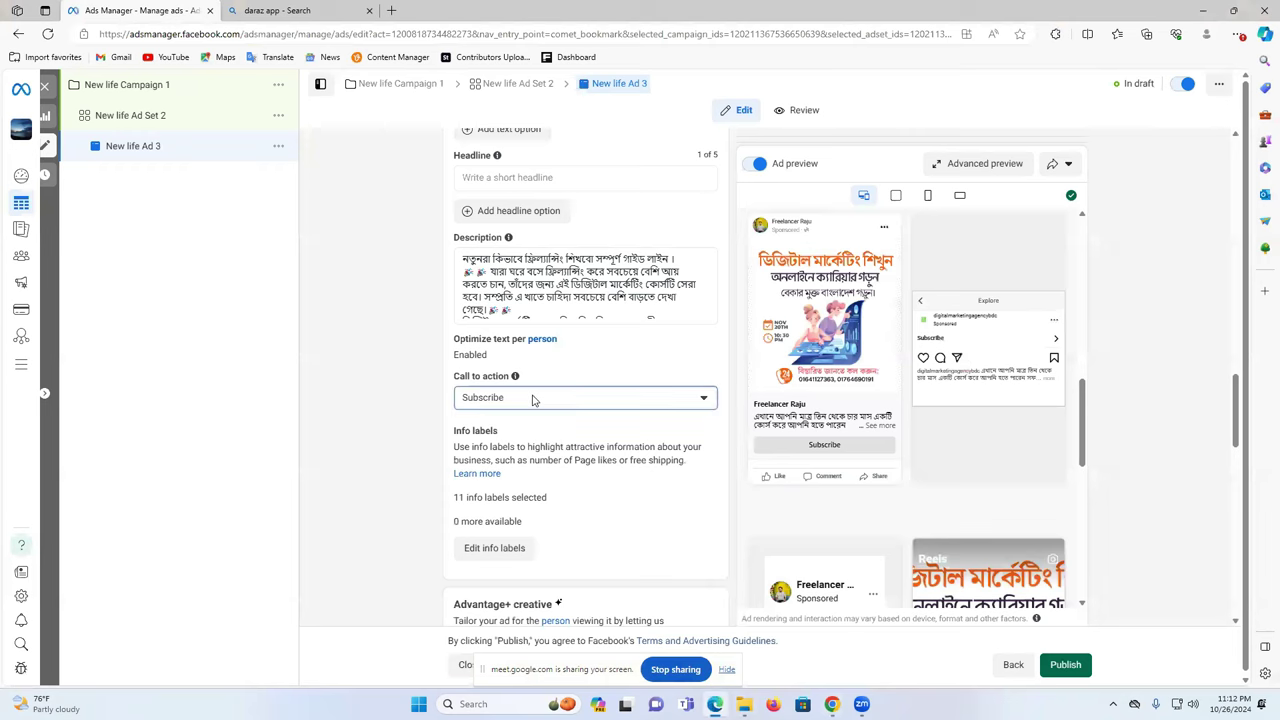
{"action": "scroll", "coordinate": [565, 490], "scroll_direction": "up", "scroll_amount": 3}
{"action": "left_click", "coordinate": [520, 476]}
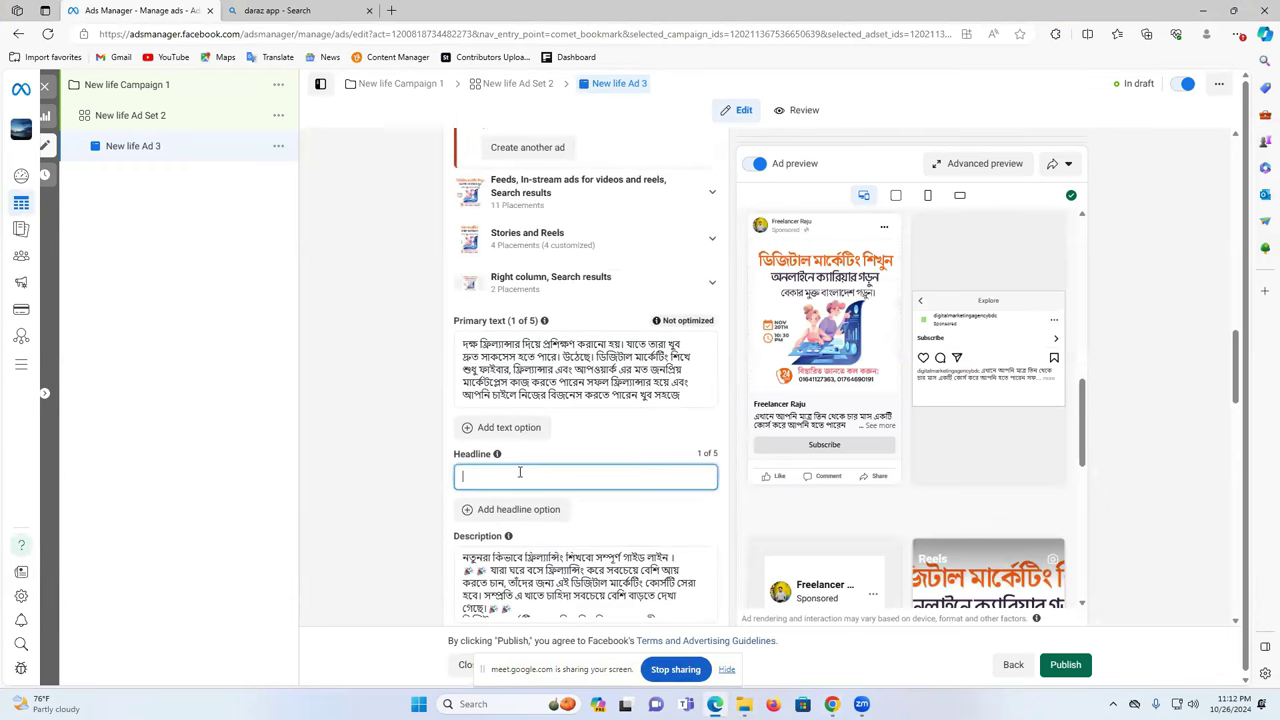
{"action": "scroll", "coordinate": [520, 472], "scroll_direction": "up", "scroll_amount": 5}
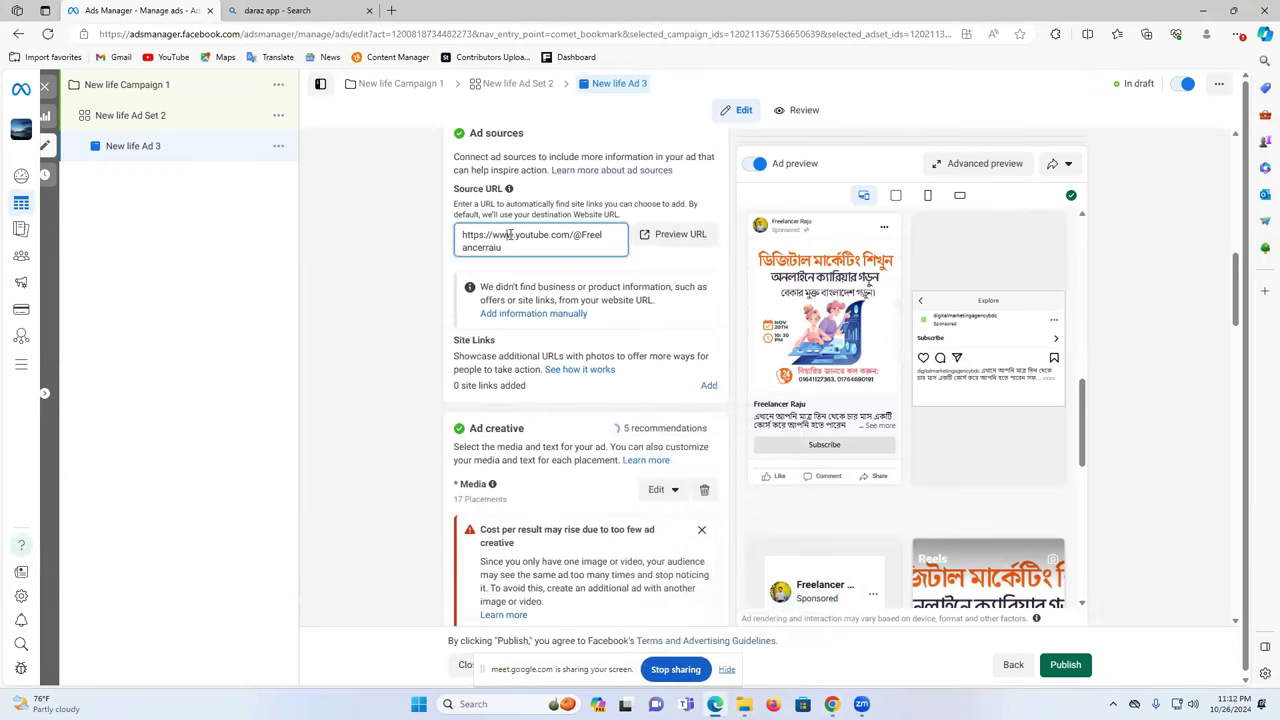
{"action": "triple_click", "coordinate": [509, 234]}
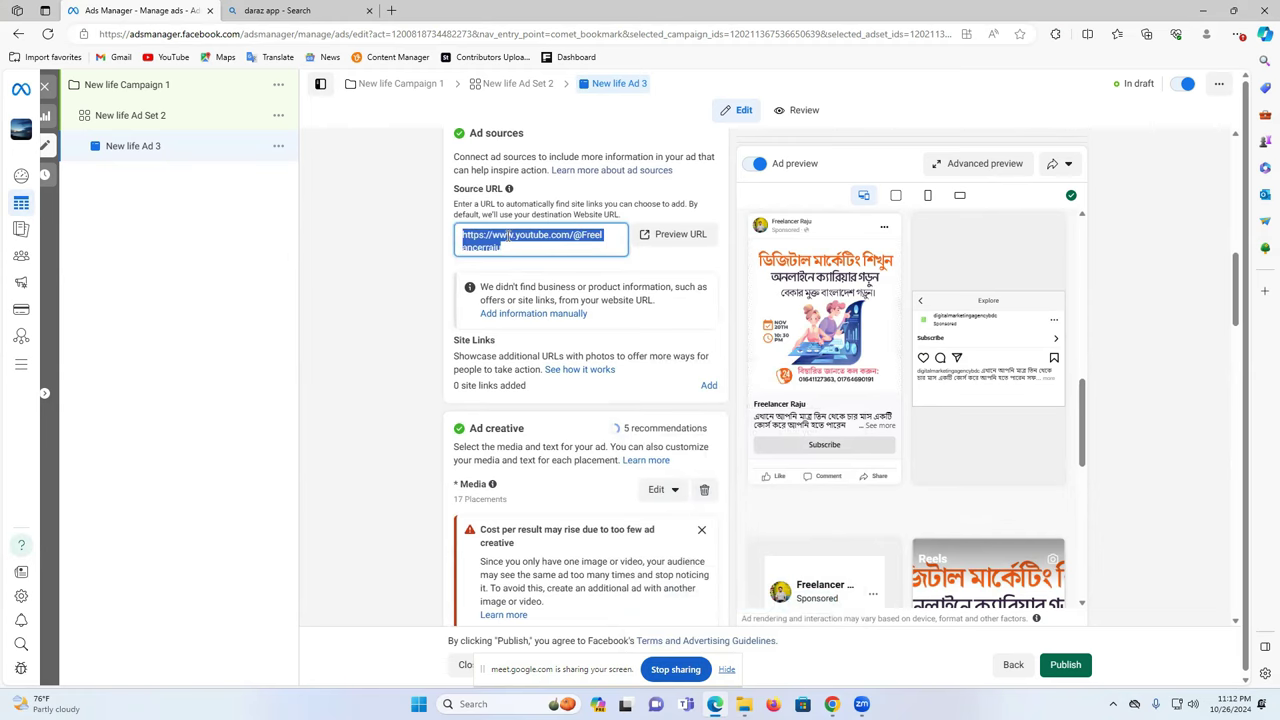
{"action": "scroll", "coordinate": [508, 246], "scroll_direction": "down", "scroll_amount": 15}
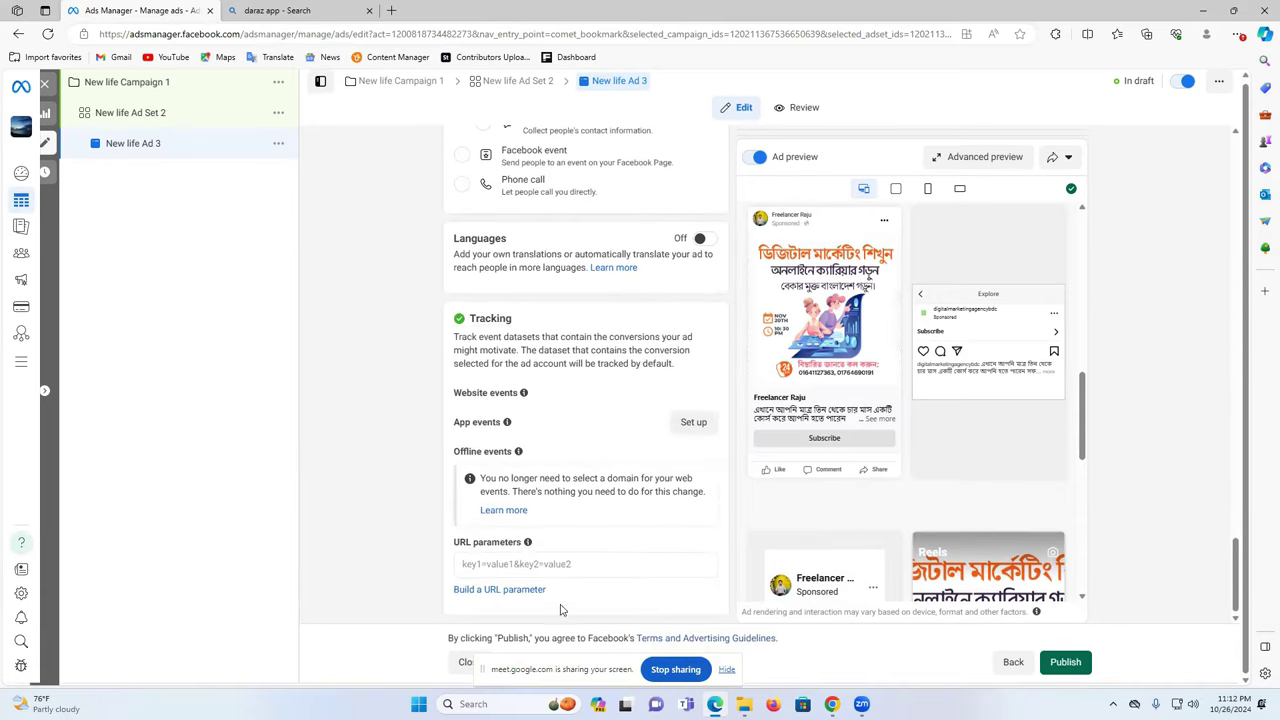
{"action": "scroll", "coordinate": [571, 584], "scroll_direction": "up", "scroll_amount": 4}
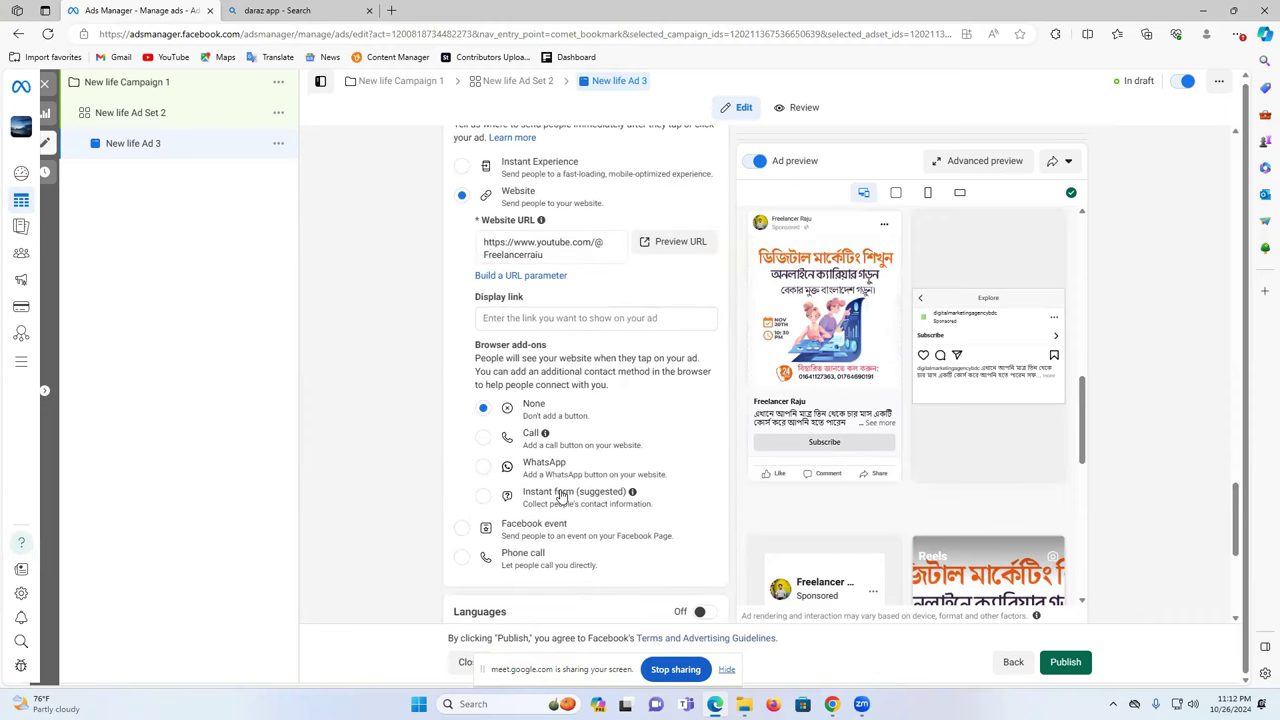
{"action": "scroll", "coordinate": [563, 497], "scroll_direction": "up", "scroll_amount": 10}
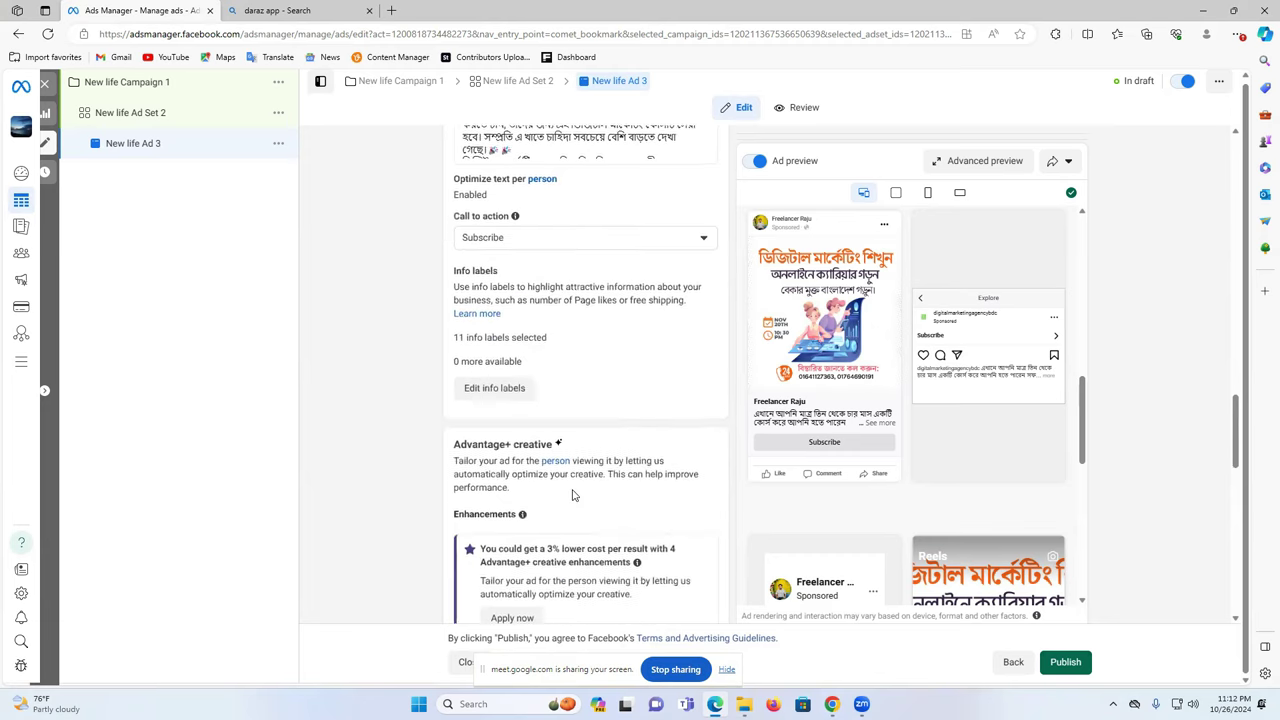
{"action": "scroll", "coordinate": [575, 490], "scroll_direction": "up", "scroll_amount": 6}
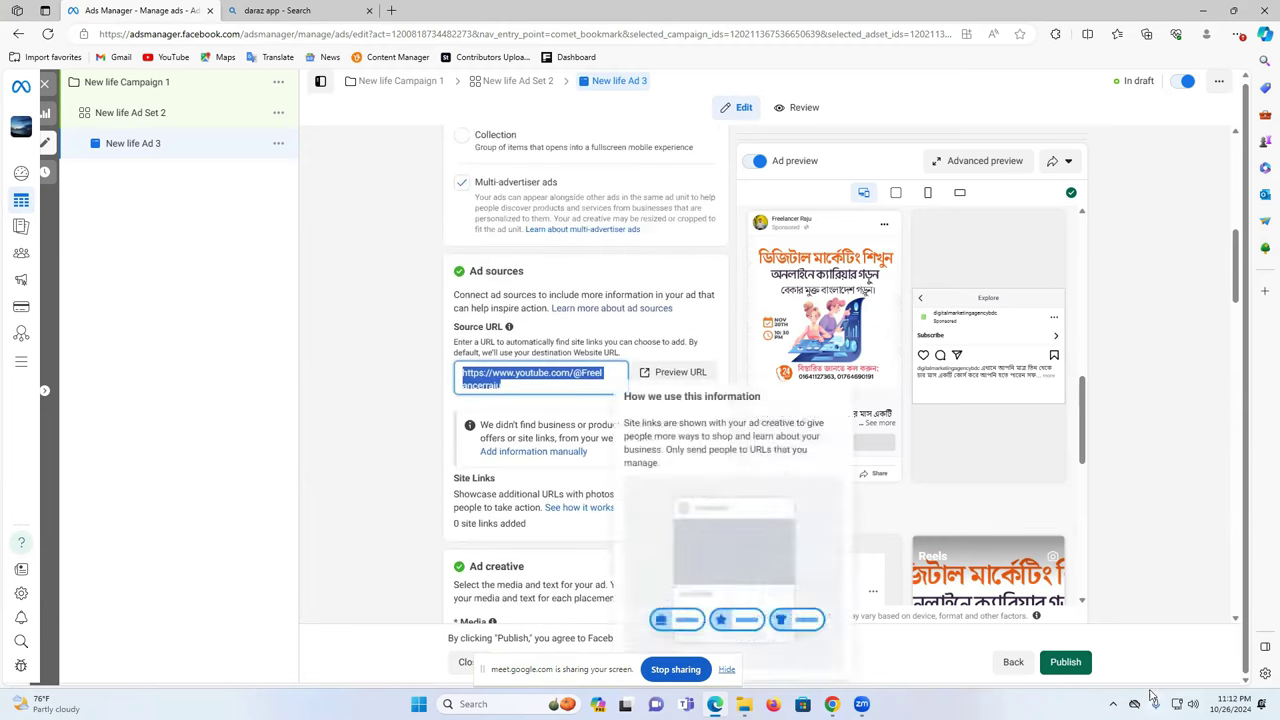
- Start publishing and review the location, currency and tax info details
{"action": "left_click", "coordinate": [1065, 662]}
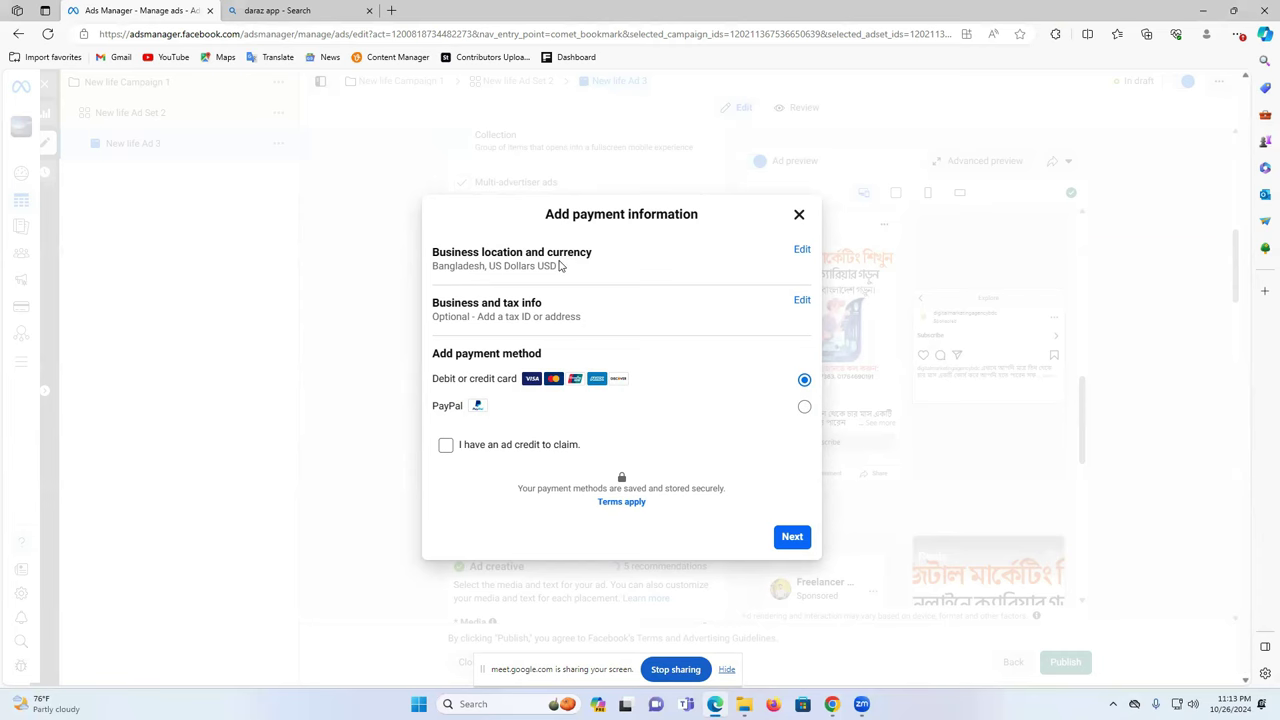
{"action": "left_click_drag", "start_coordinate": [492, 265], "coordinate": [566, 300]}
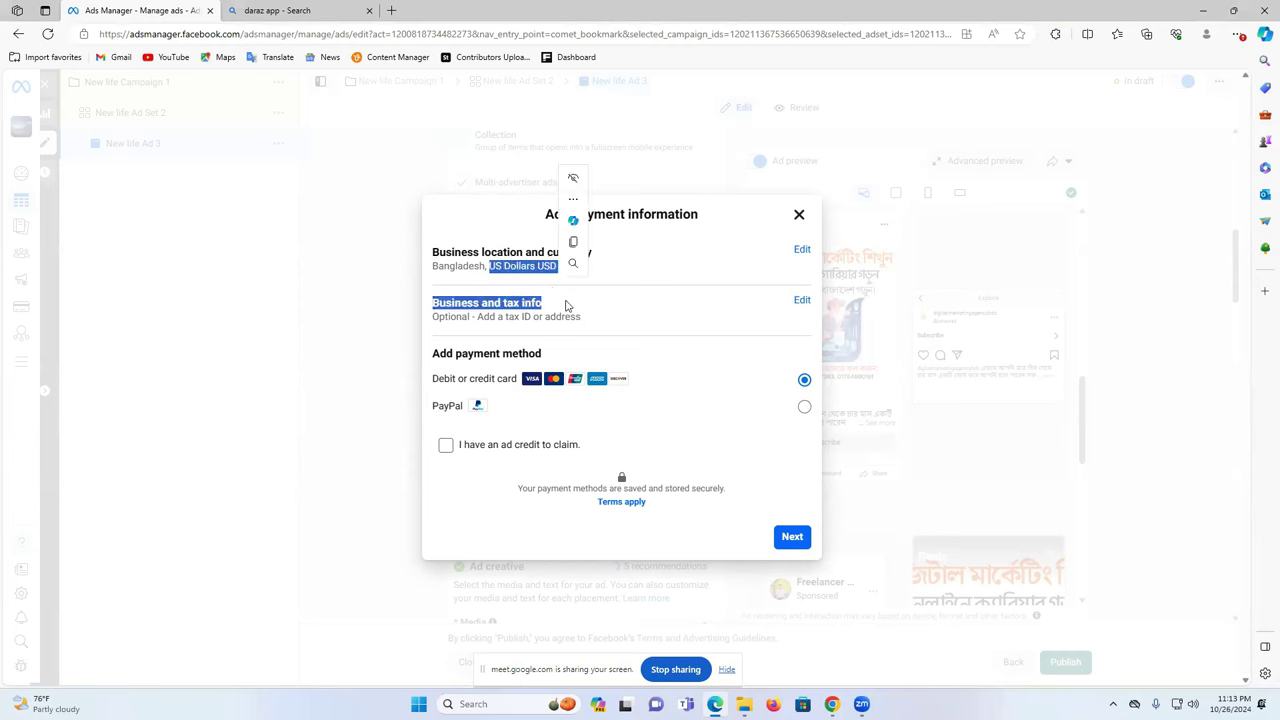
{"action": "left_click", "coordinate": [585, 308]}
{"action": "left_click_drag", "start_coordinate": [470, 308], "coordinate": [572, 317]}
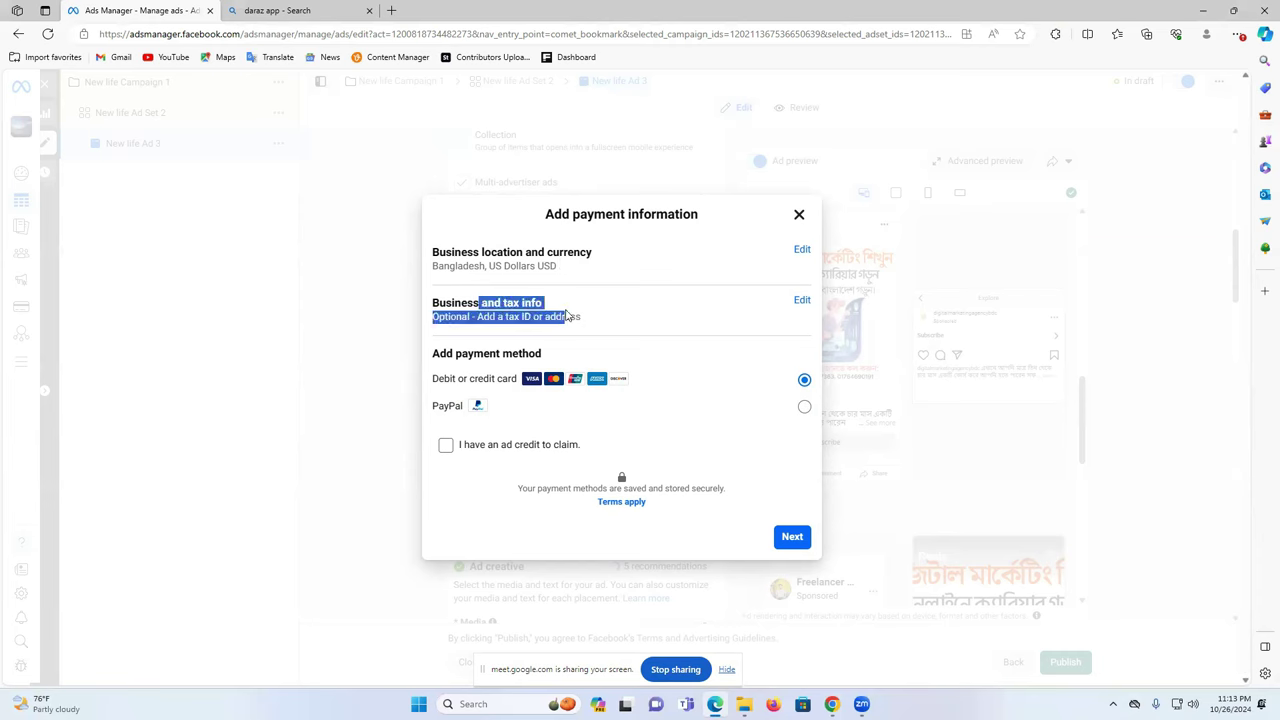
{"action": "left_click", "coordinate": [603, 312]}
- Open the tax information, close it without entering a BIN, and publish again
{"action": "left_click", "coordinate": [801, 302]}
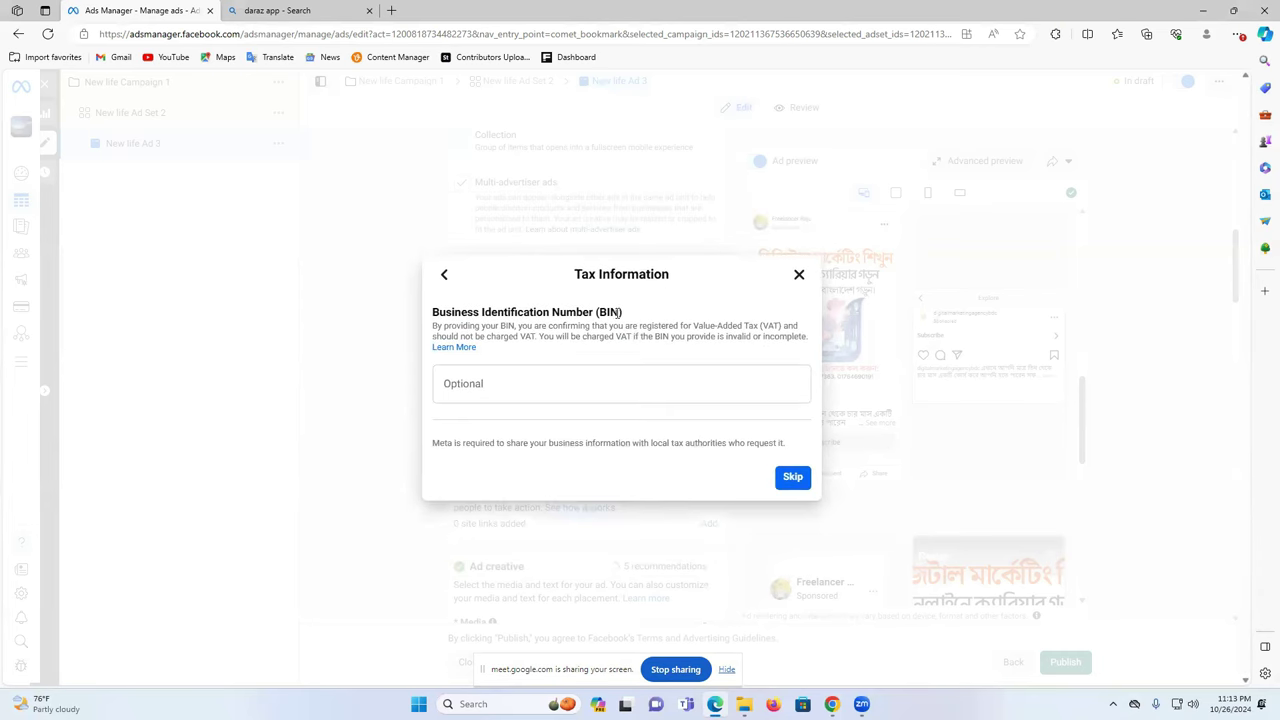
{"action": "triple_click", "coordinate": [618, 312]}
{"action": "left_click", "coordinate": [602, 380]}
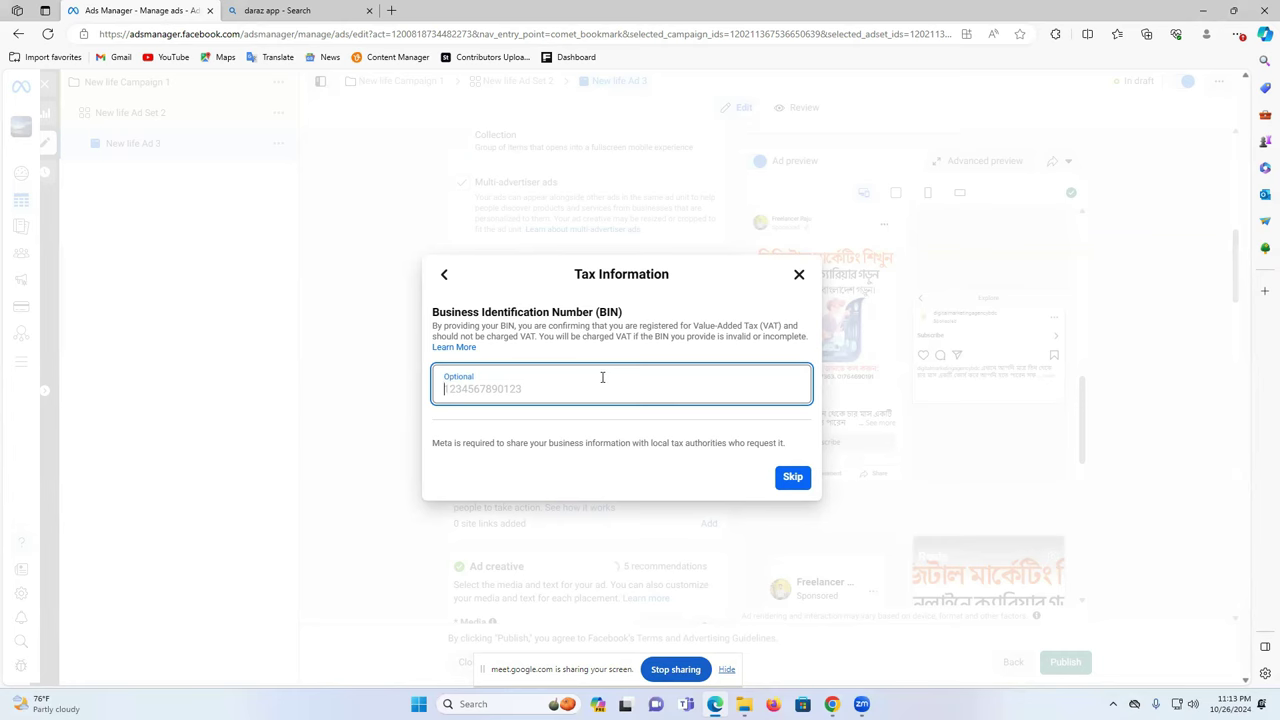
{"action": "left_click", "coordinate": [798, 276]}
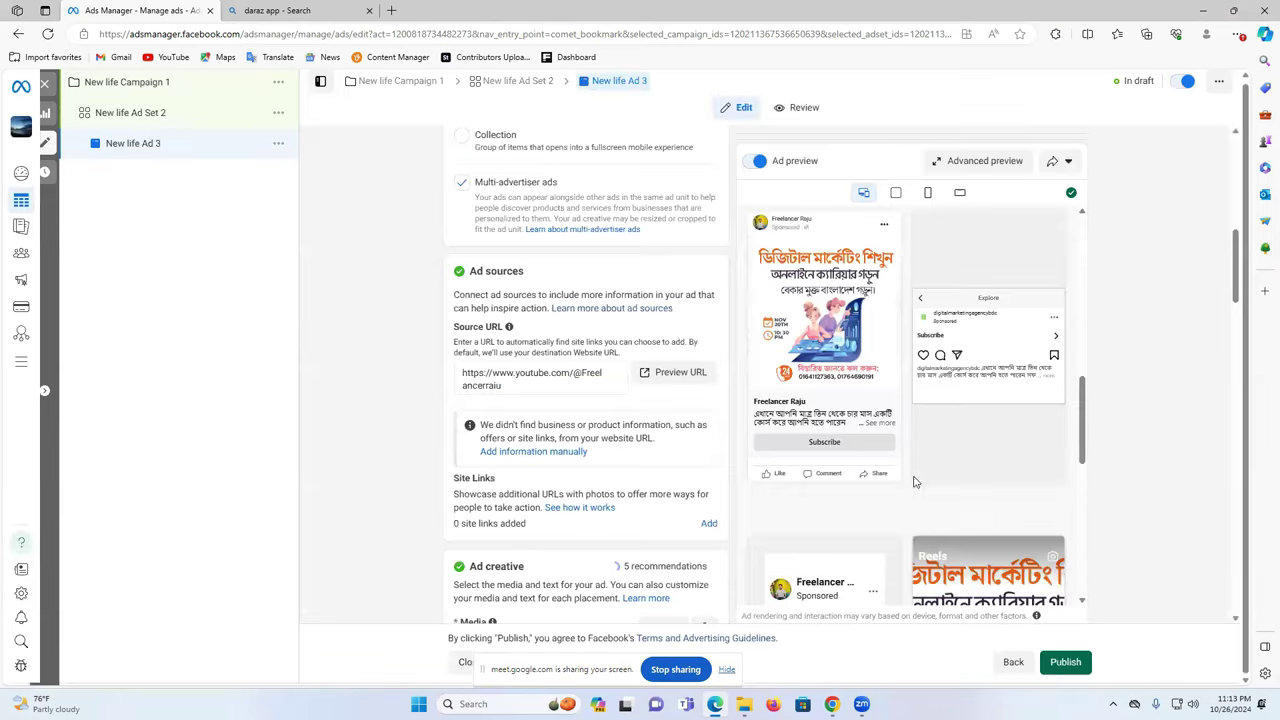
{"action": "left_click", "coordinate": [1063, 662]}
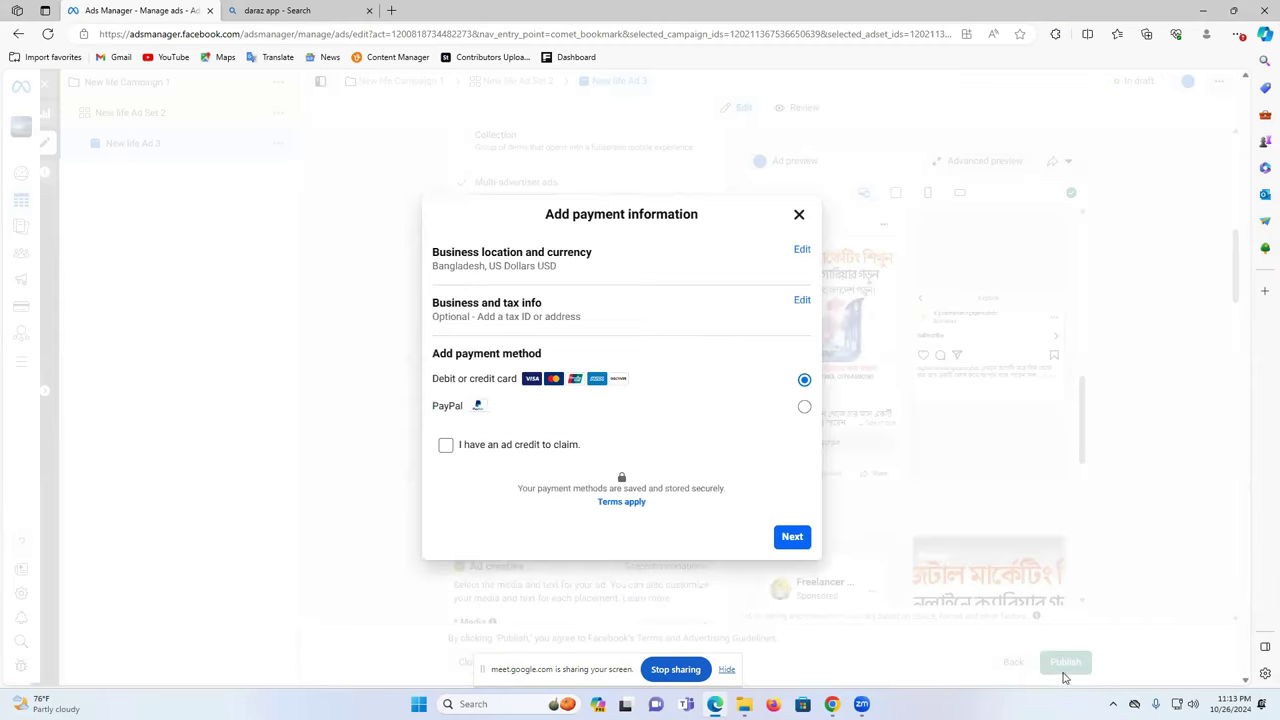
- Edit business location to United States of America, leaving currency as US Dollars
{"action": "left_click", "coordinate": [801, 250]}
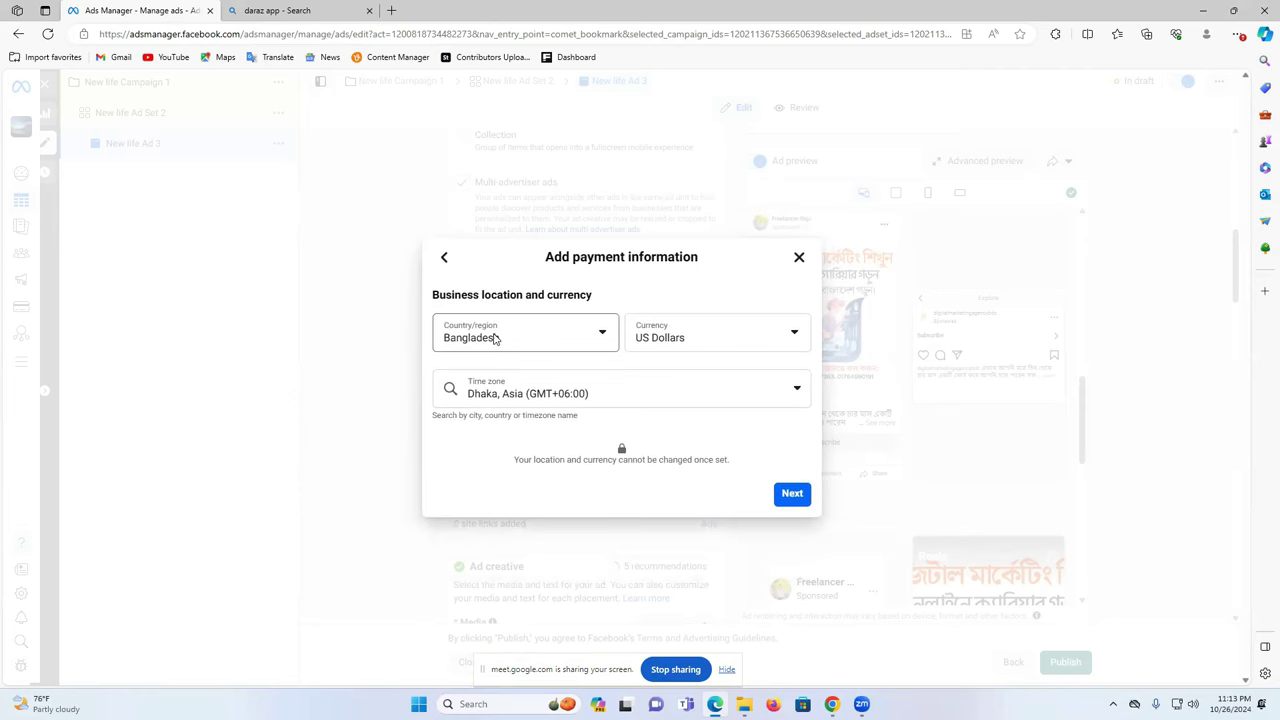
{"action": "left_click", "coordinate": [509, 339]}
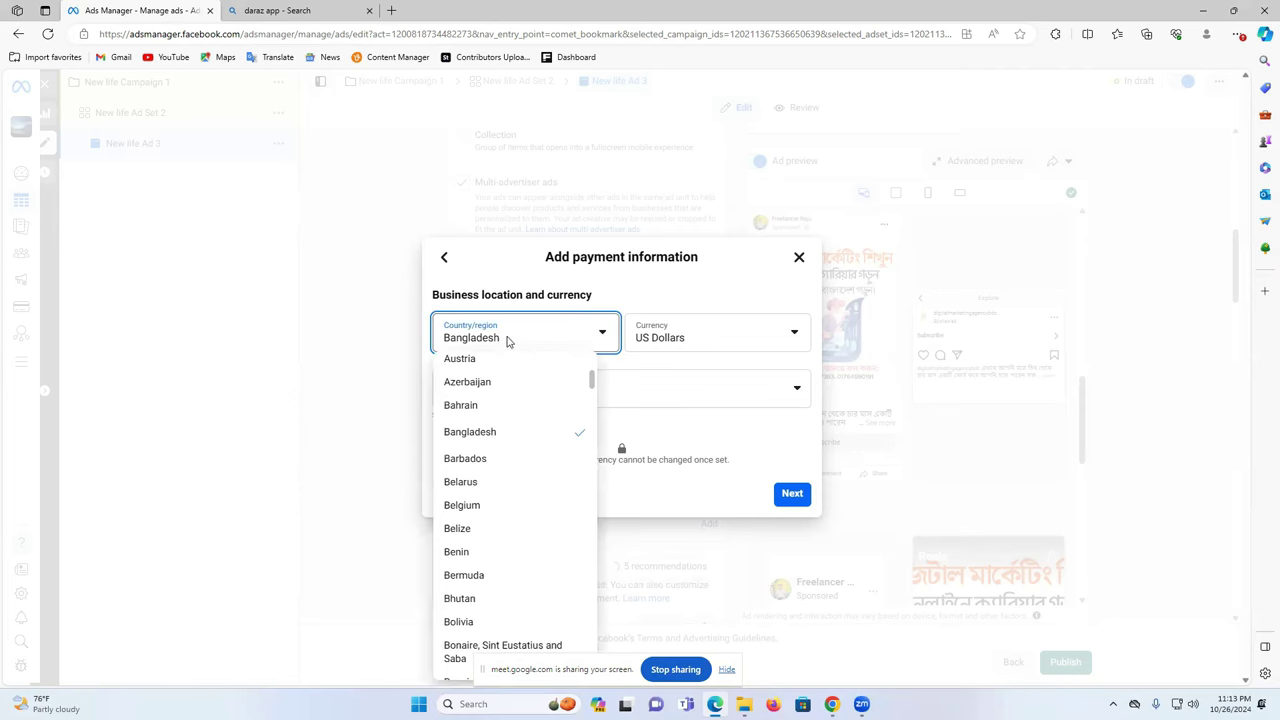
{"action": "scroll", "coordinate": [518, 512], "scroll_direction": "down", "scroll_amount": 2}
{"action": "scroll", "coordinate": [518, 515], "scroll_direction": "down", "scroll_amount": 10}
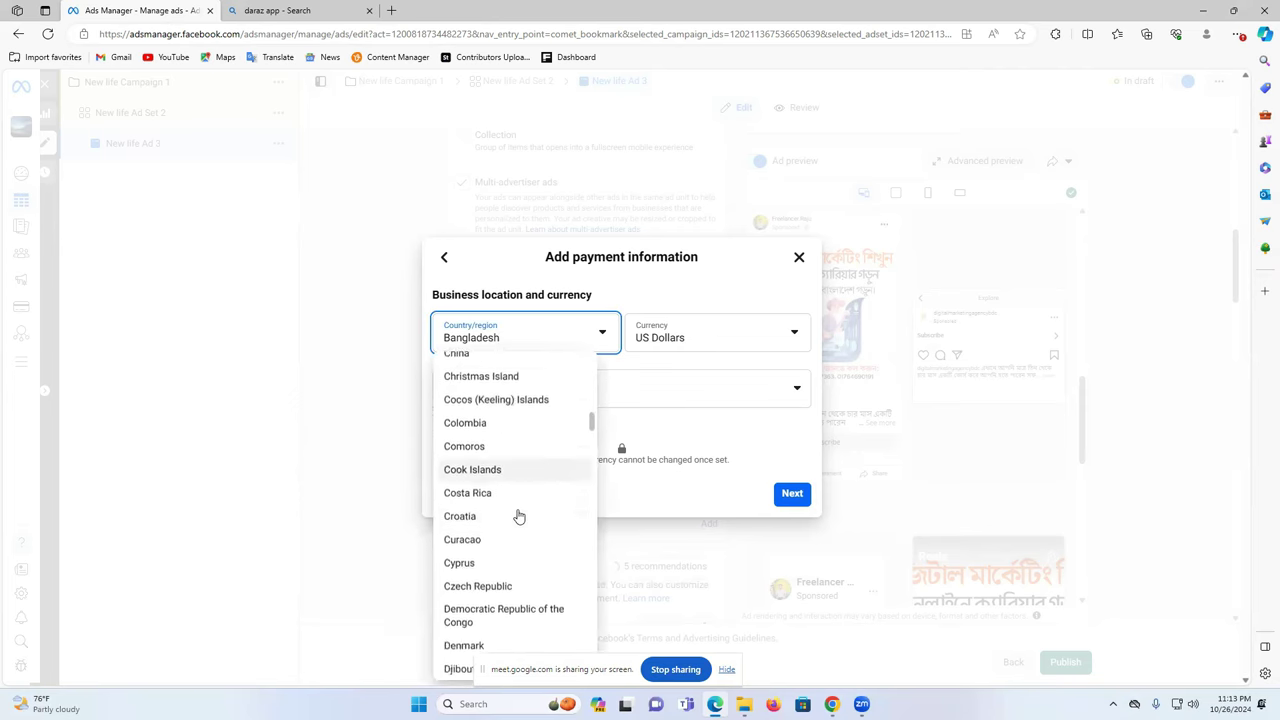
{"action": "scroll", "coordinate": [518, 515], "scroll_direction": "down", "scroll_amount": 12}
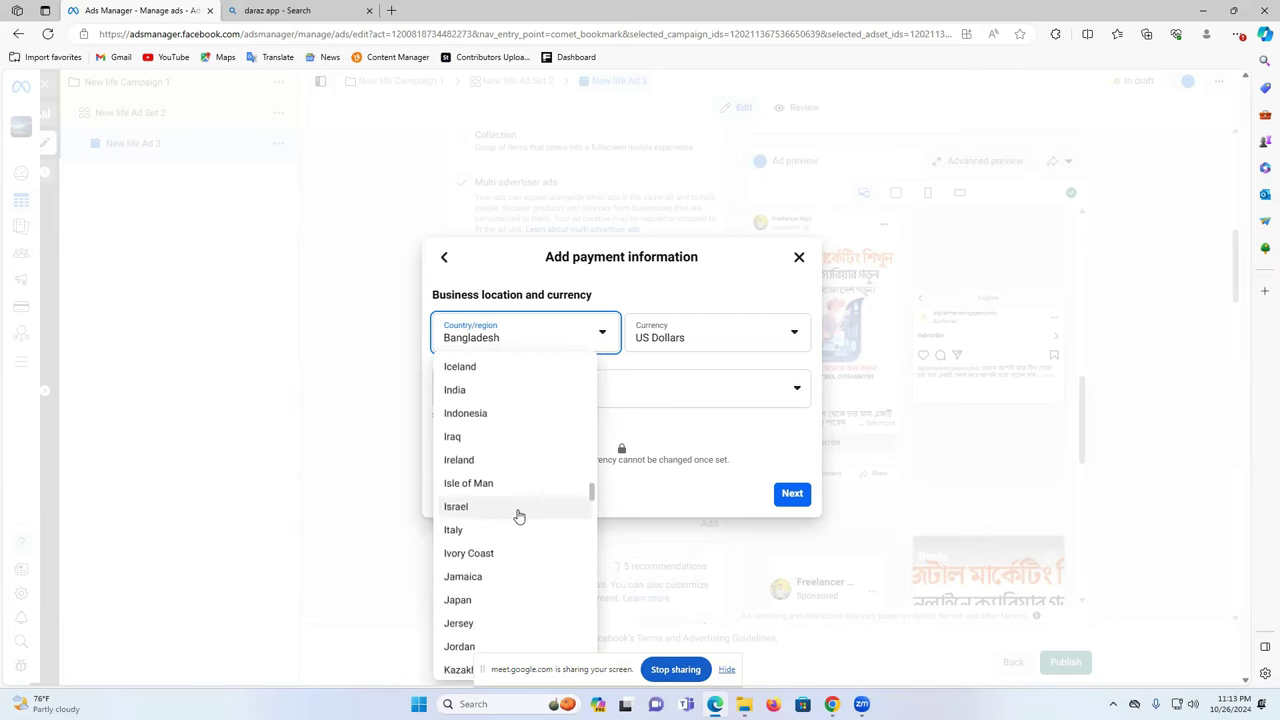
{"action": "scroll", "coordinate": [518, 512], "scroll_direction": "down", "scroll_amount": 12}
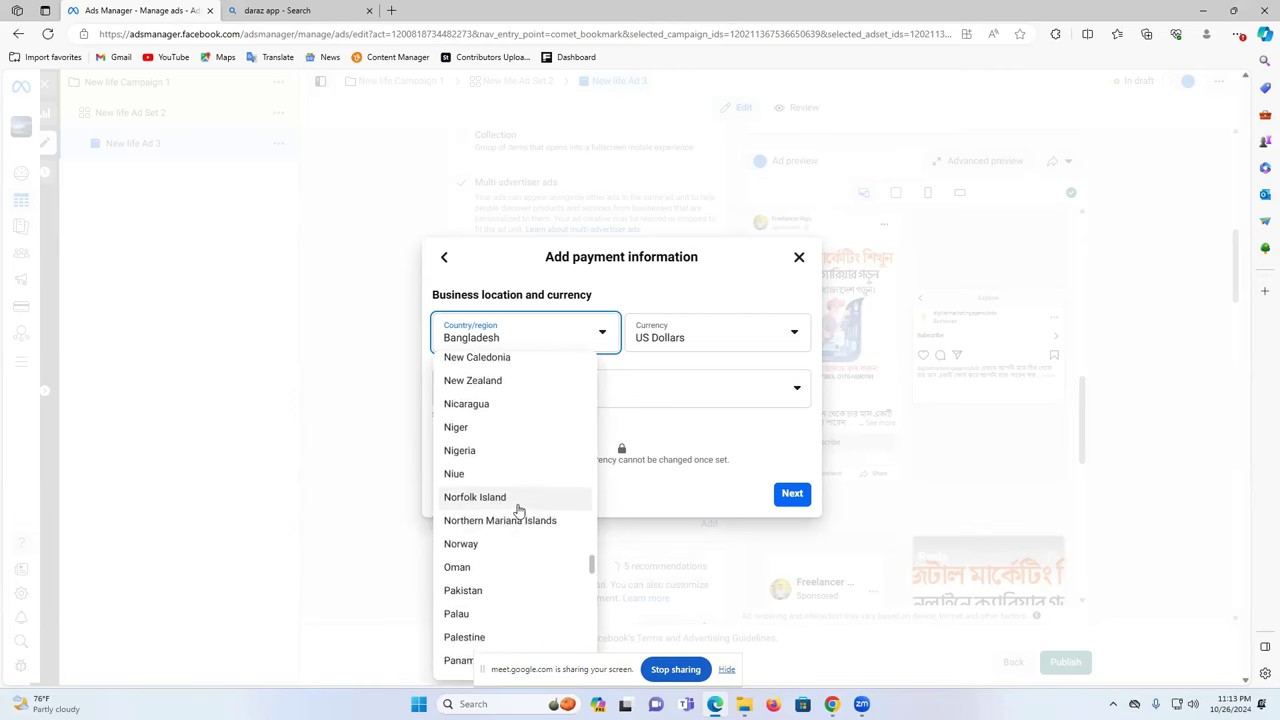
{"action": "scroll", "coordinate": [518, 509], "scroll_direction": "down", "scroll_amount": 12}
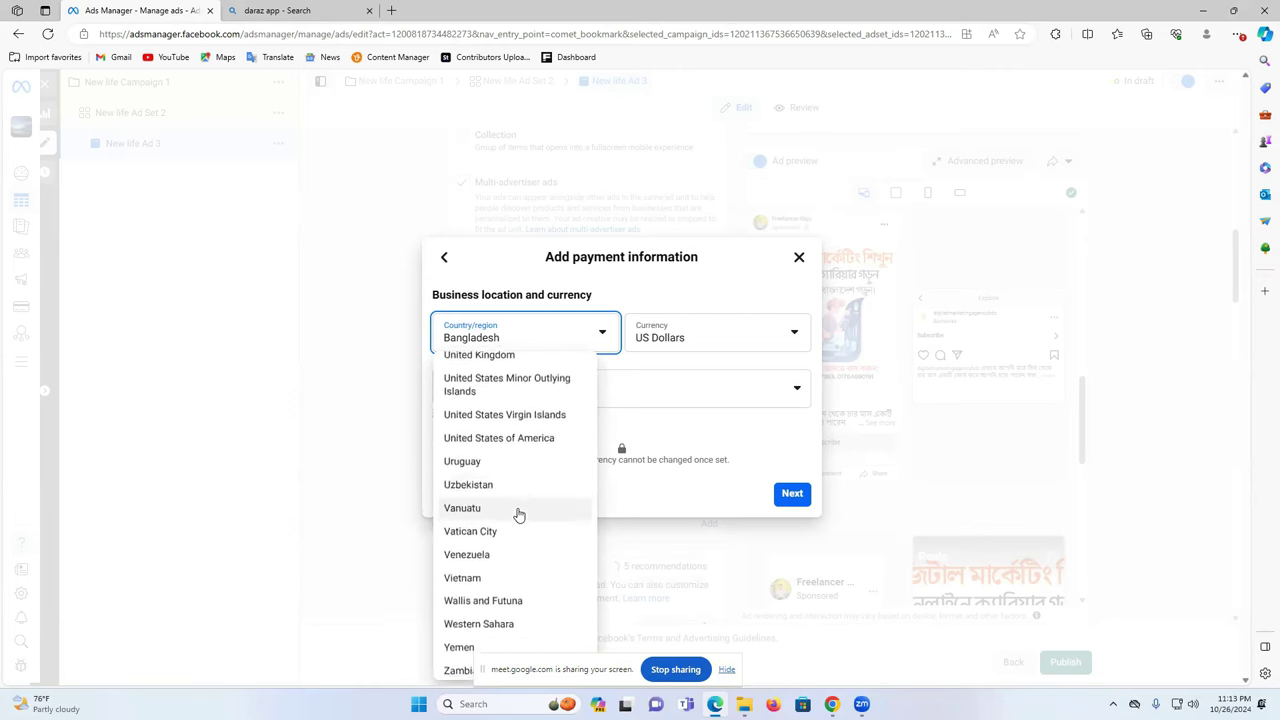
{"action": "scroll", "coordinate": [530, 420], "scroll_direction": "up", "scroll_amount": 2}
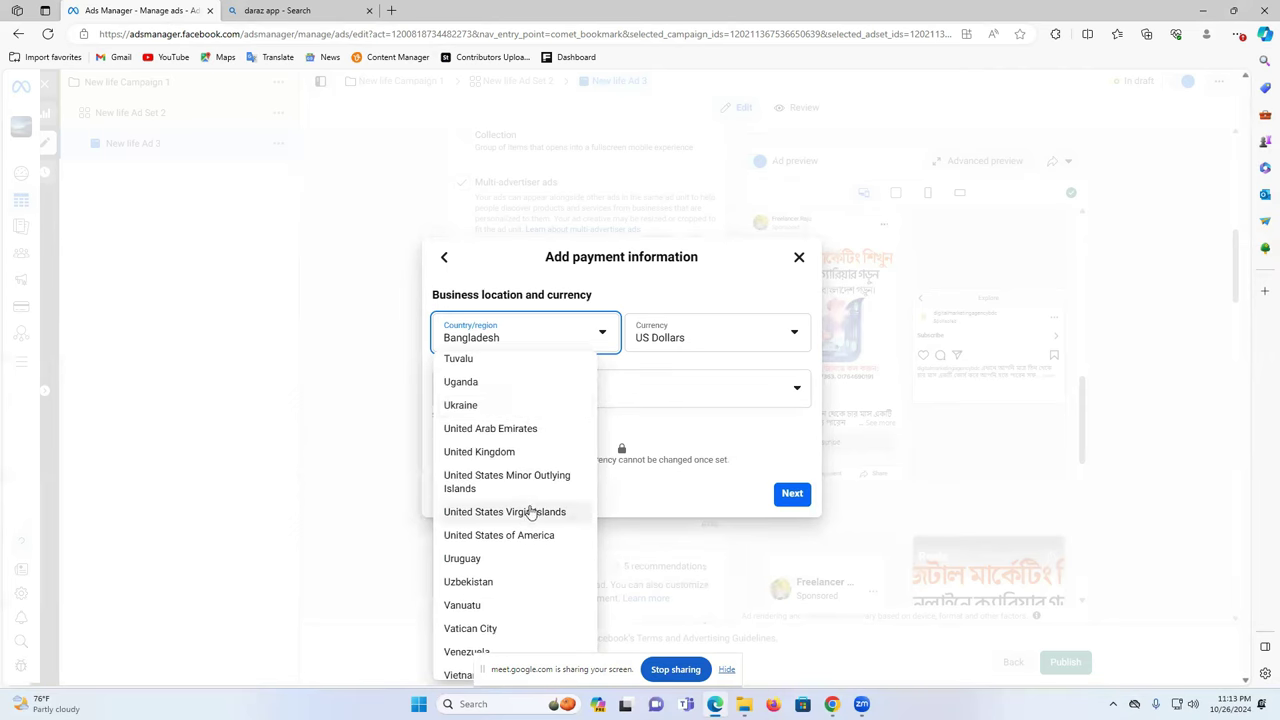
{"action": "left_click", "coordinate": [534, 536]}
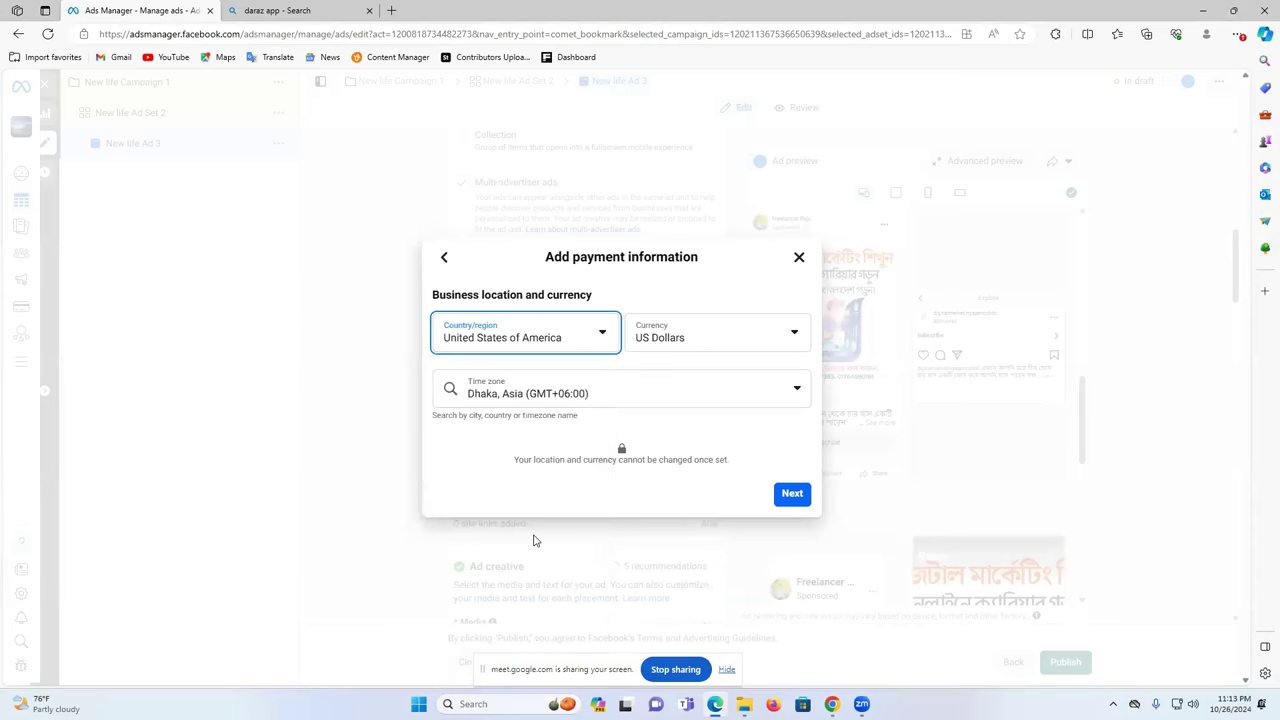
{"action": "left_click", "coordinate": [650, 347]}
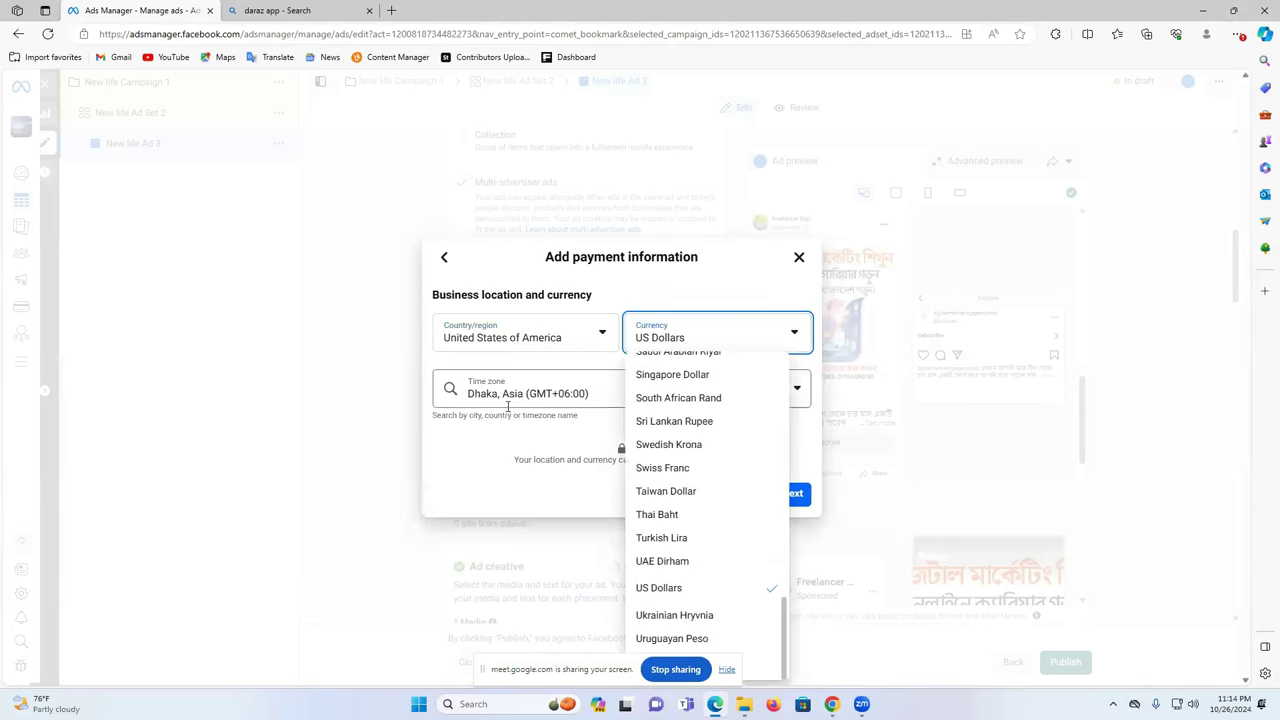
{"action": "left_click", "coordinate": [535, 393]}
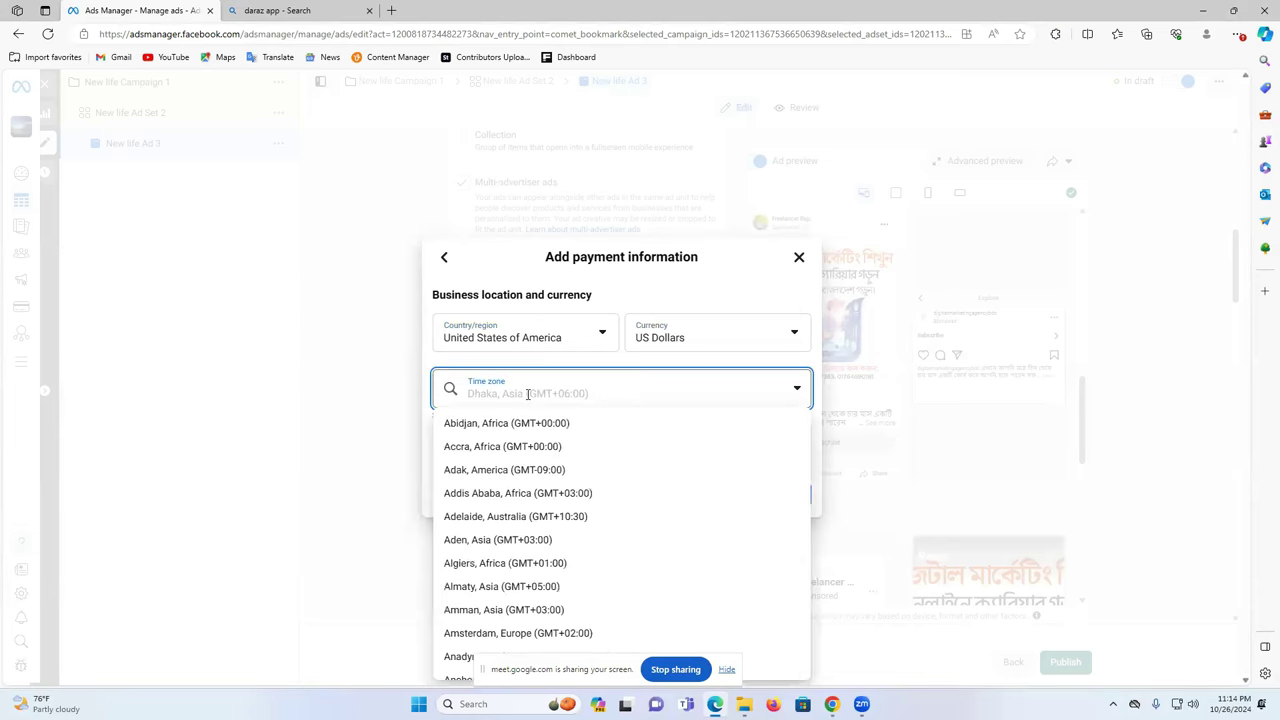
- Search the time zone list for 'usa', then clear the search text
{"action": "scroll", "coordinate": [558, 472], "scroll_direction": "down", "scroll_amount": 2}
{"action": "type", "text": "usa"}
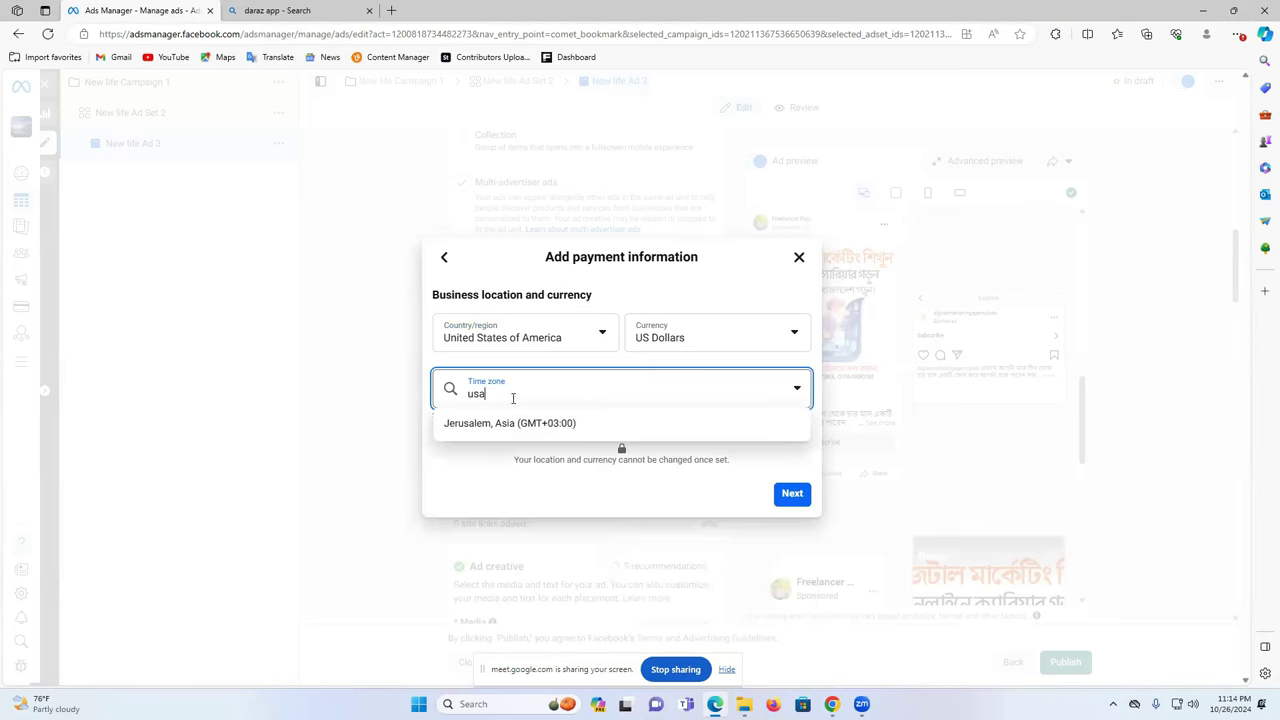
{"action": "key", "text": "ctrl+a"}
{"action": "key", "text": "BackSpace"}
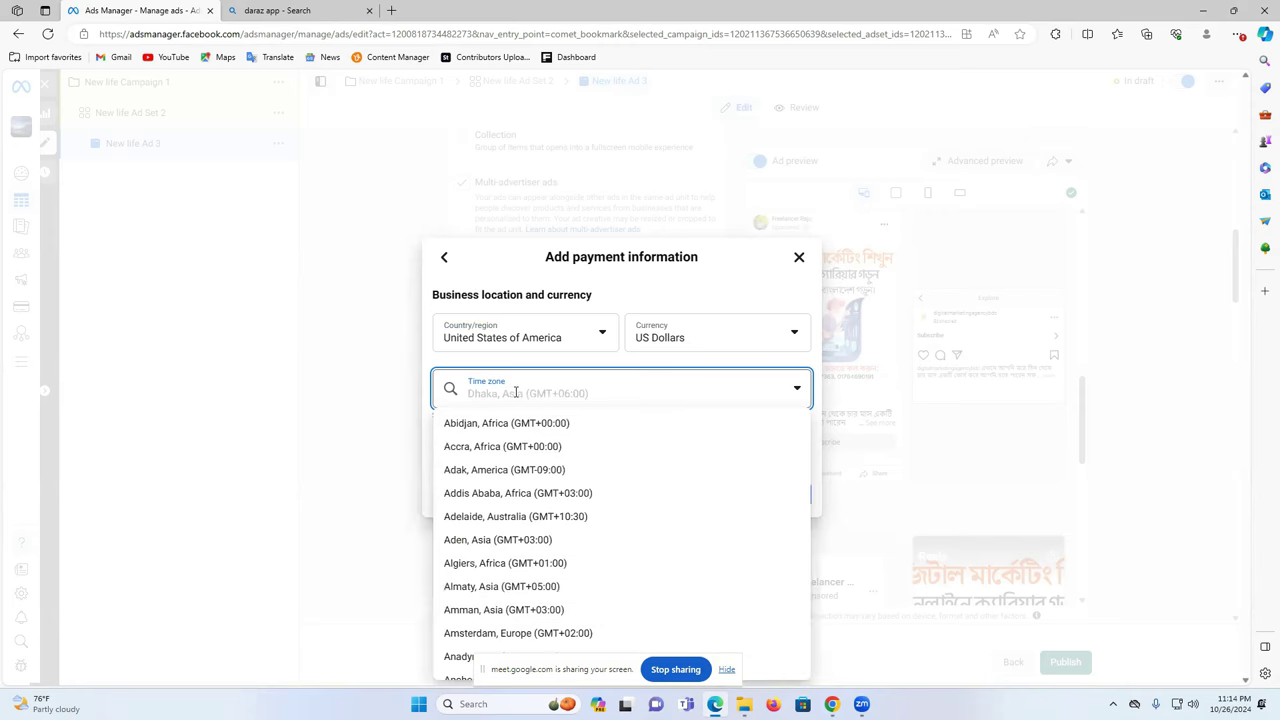
- Scroll the full time zone list and choose Resolute, America (GMT-05:00)
{"action": "scroll", "coordinate": [577, 565], "scroll_direction": "down", "scroll_amount": 6}
{"action": "scroll", "coordinate": [577, 551], "scroll_direction": "down", "scroll_amount": 7}
{"action": "scroll", "coordinate": [577, 551], "scroll_direction": "down", "scroll_amount": 3}
{"action": "scroll", "coordinate": [577, 551], "scroll_direction": "up", "scroll_amount": 3}
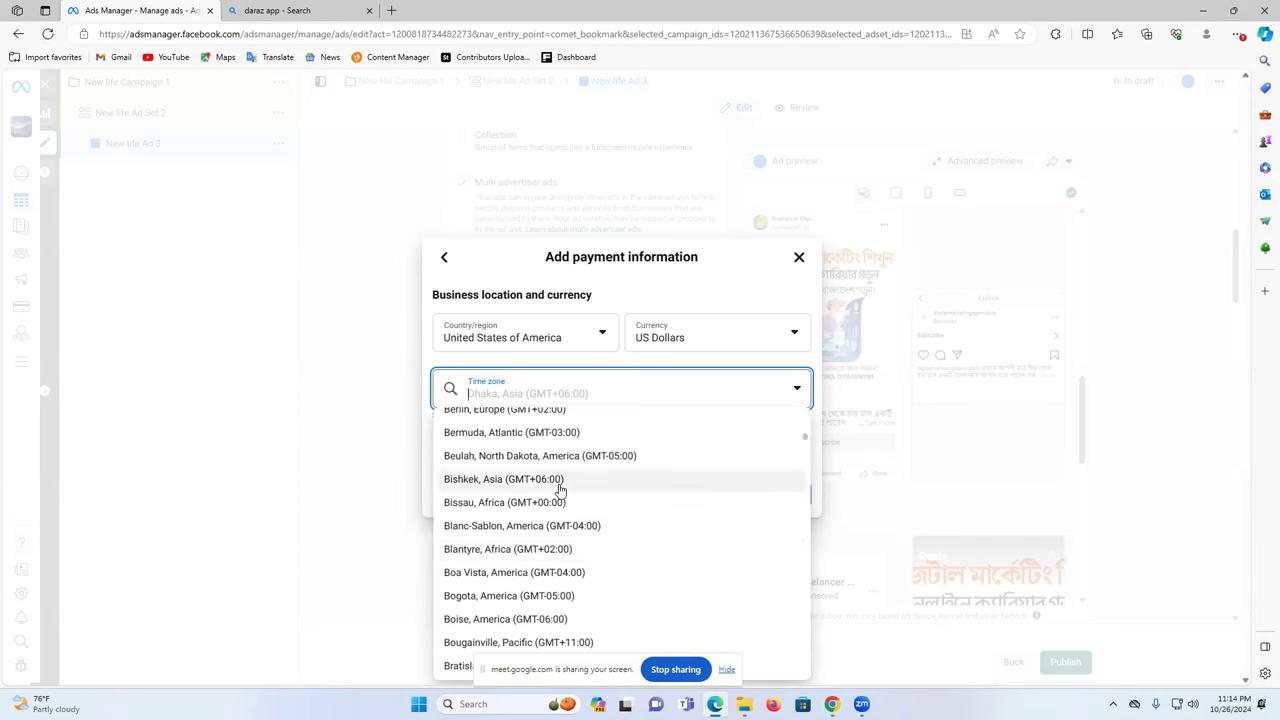
{"action": "scroll", "coordinate": [560, 537], "scroll_direction": "down", "scroll_amount": 5}
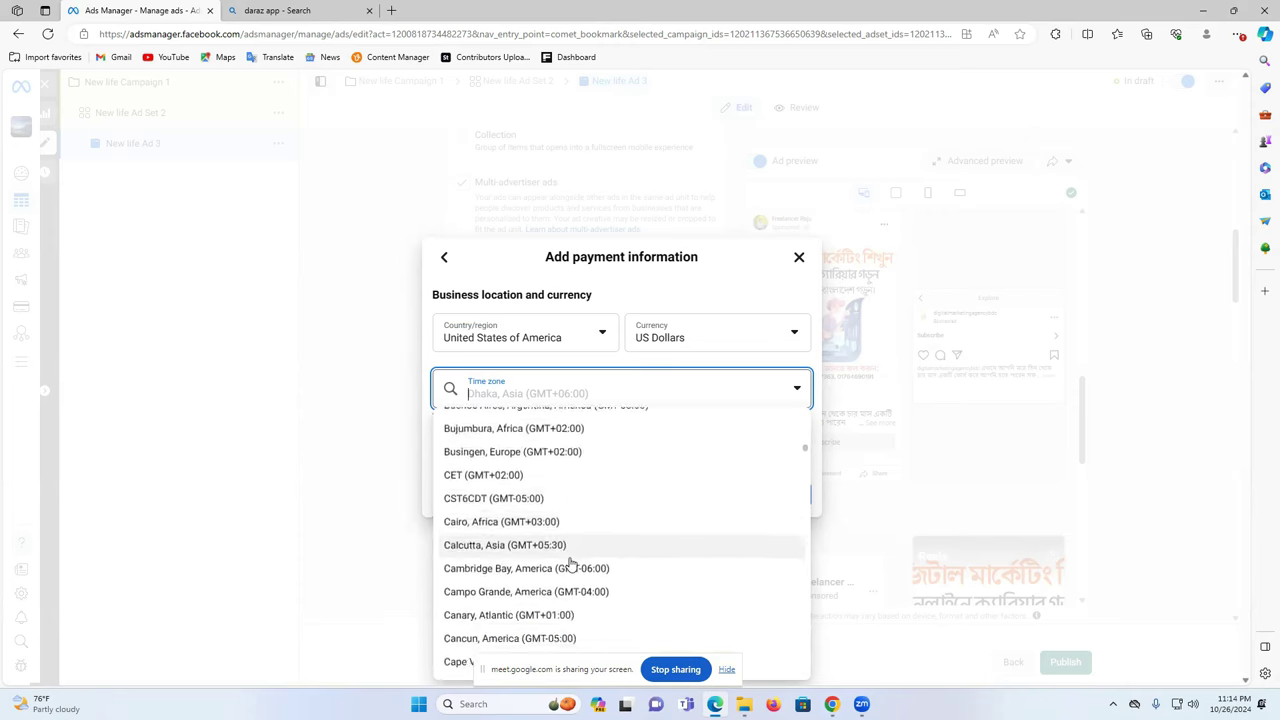
{"action": "scroll", "coordinate": [570, 563], "scroll_direction": "down", "scroll_amount": 3}
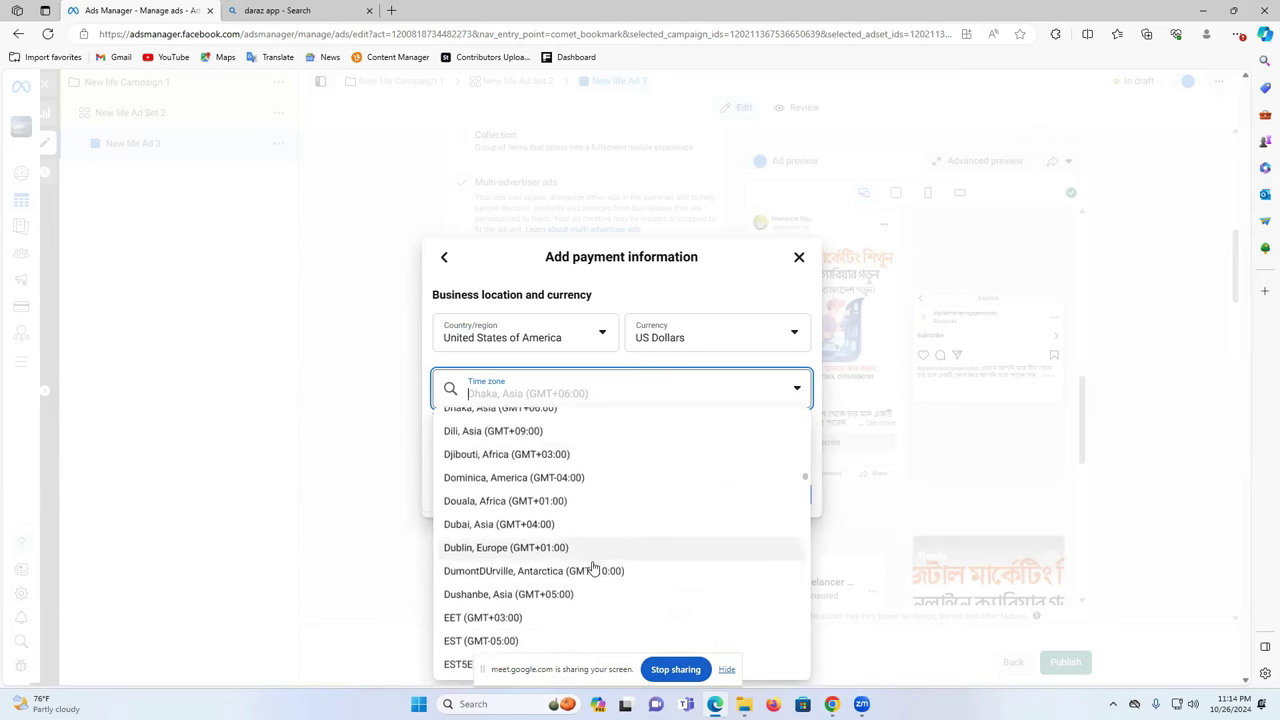
{"action": "scroll", "coordinate": [593, 568], "scroll_direction": "down", "scroll_amount": 5}
{"action": "scroll", "coordinate": [593, 568], "scroll_direction": "down", "scroll_amount": 3}
{"action": "scroll", "coordinate": [593, 568], "scroll_direction": "down", "scroll_amount": 10}
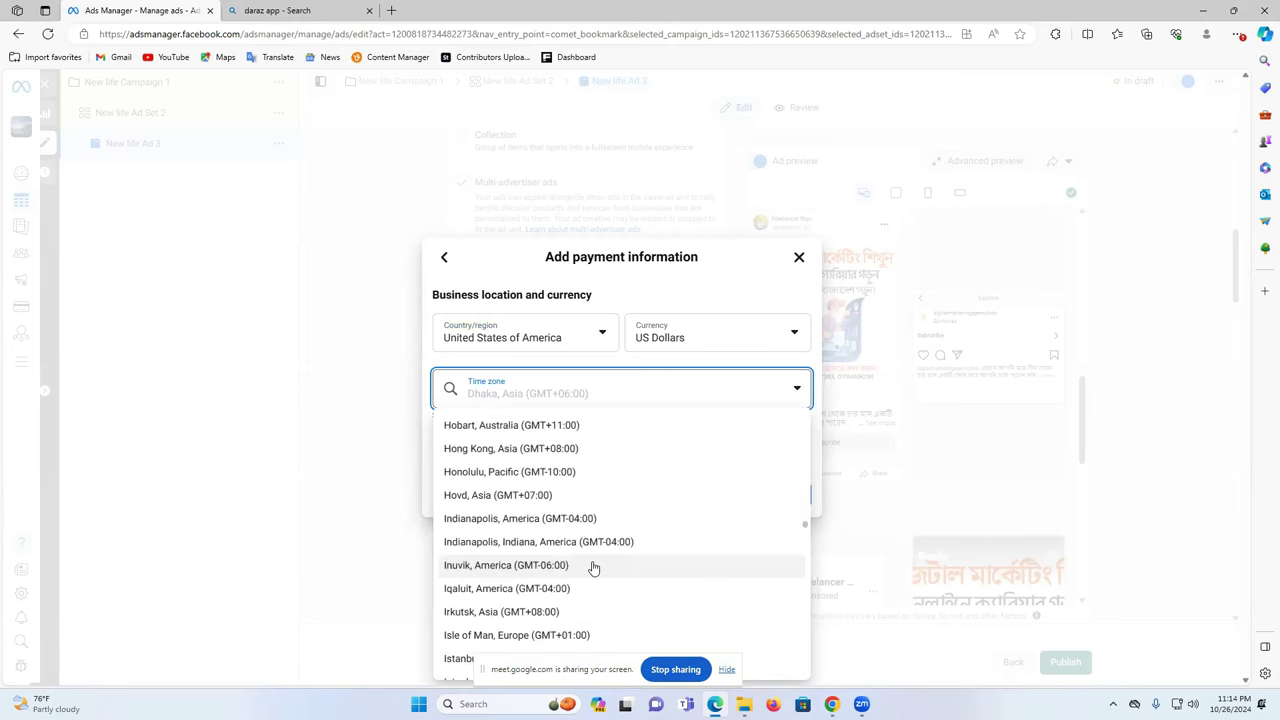
{"action": "scroll", "coordinate": [593, 568], "scroll_direction": "down", "scroll_amount": 6}
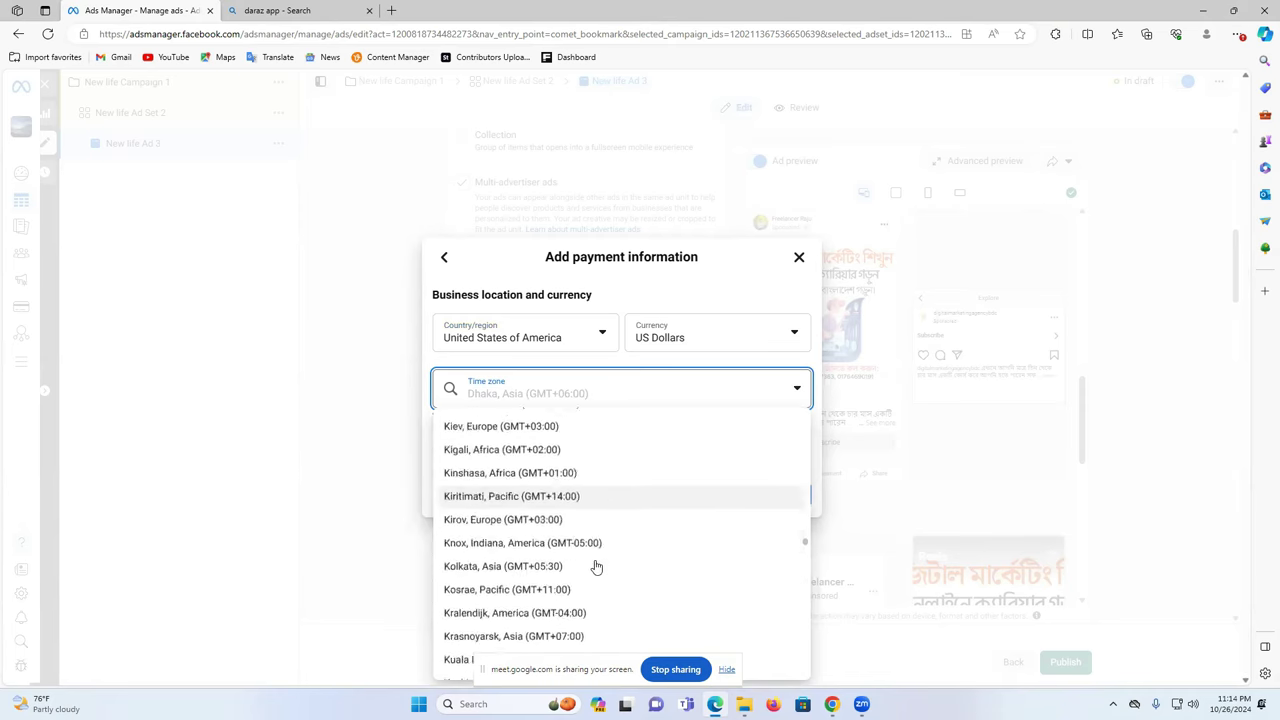
{"action": "scroll", "coordinate": [595, 567], "scroll_direction": "down", "scroll_amount": 20}
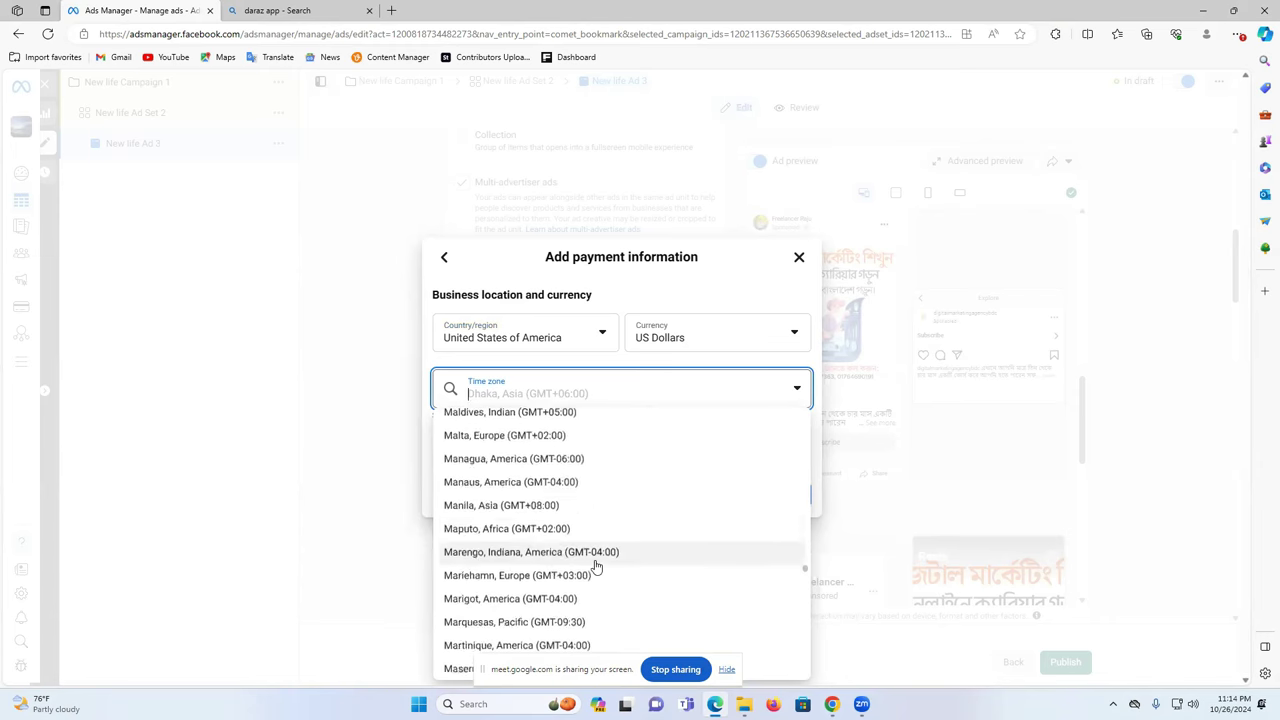
{"action": "scroll", "coordinate": [595, 567], "scroll_direction": "down", "scroll_amount": 20}
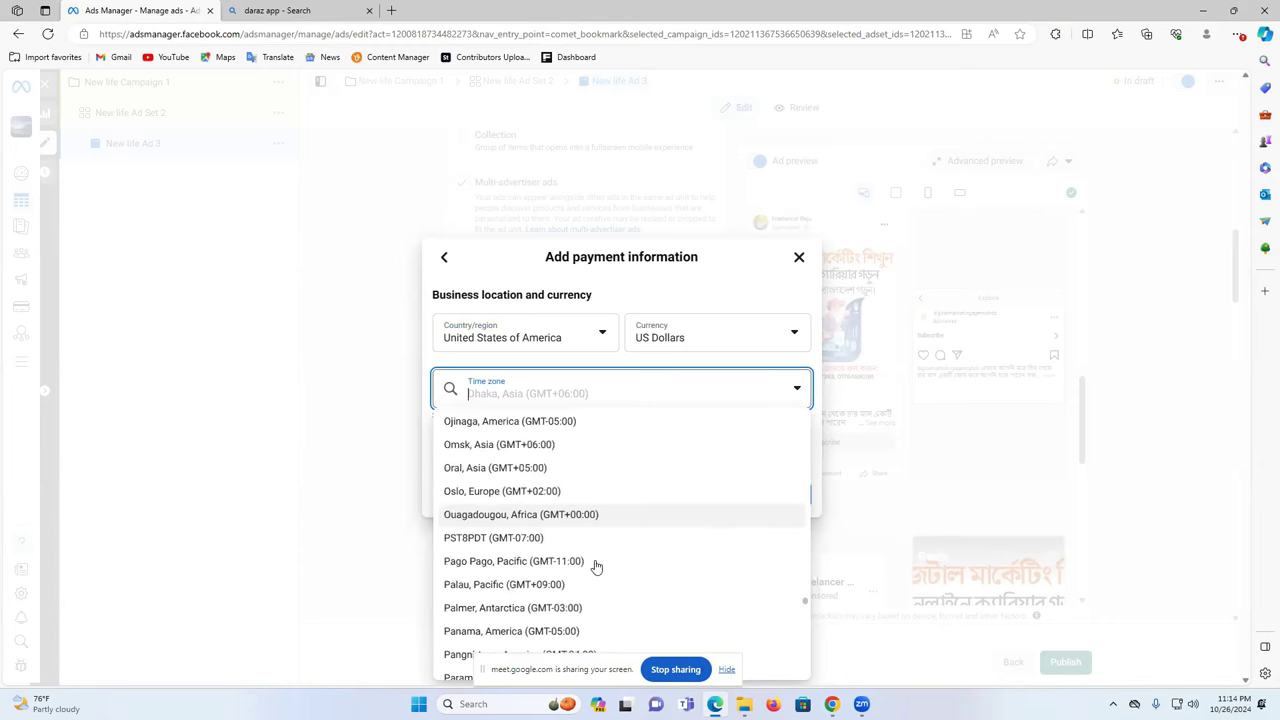
{"action": "scroll", "coordinate": [595, 567], "scroll_direction": "down", "scroll_amount": 20}
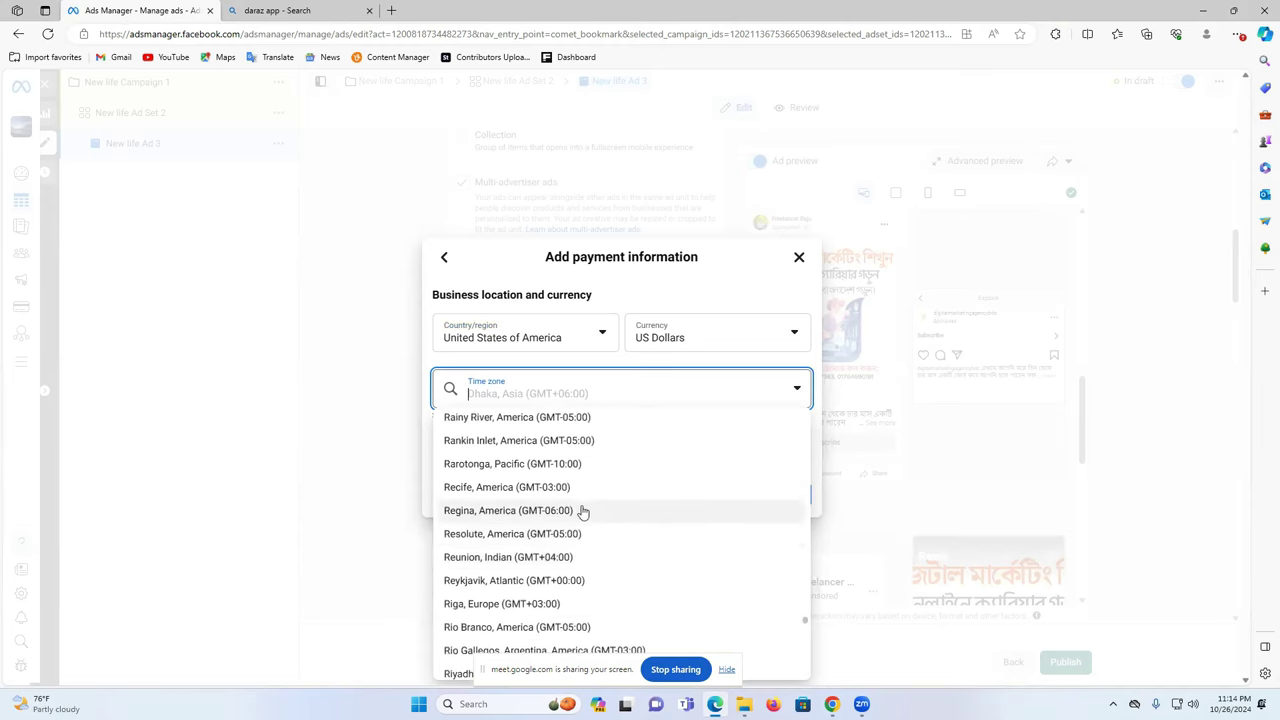
{"action": "left_click", "coordinate": [526, 536]}
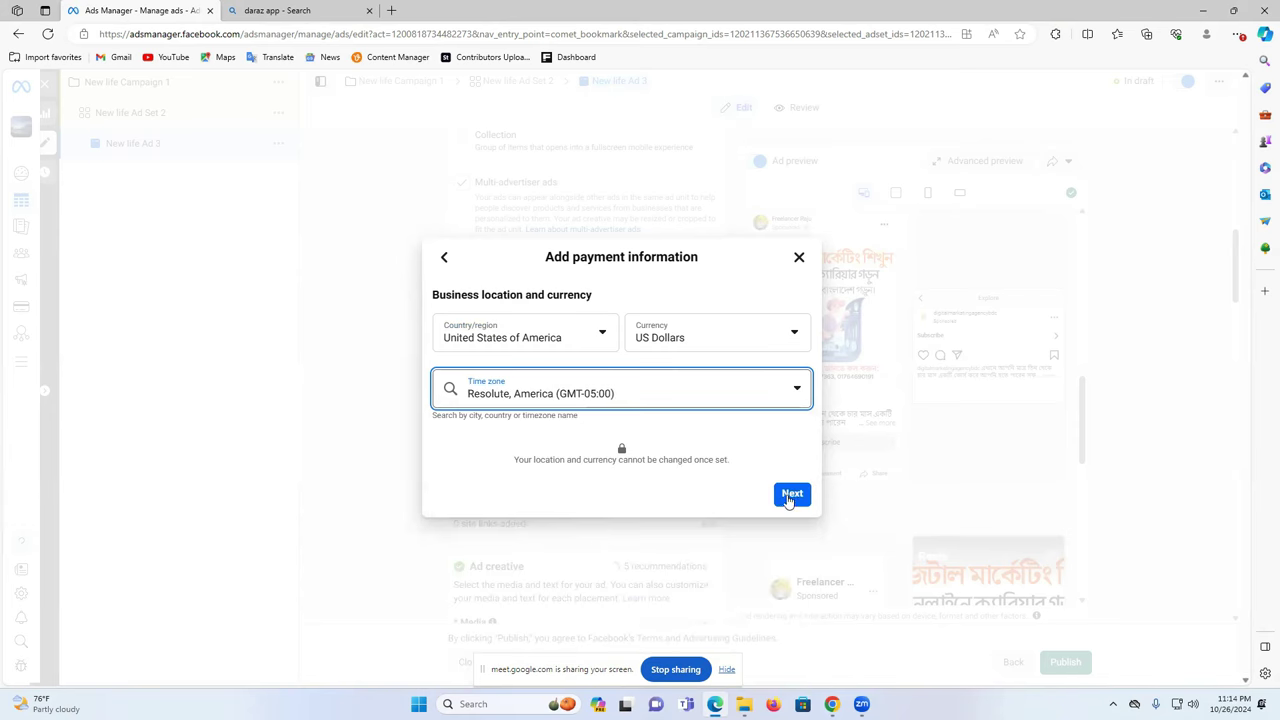
- Change the payment country back to Bangladesh
{"action": "left_click", "coordinate": [535, 342]}
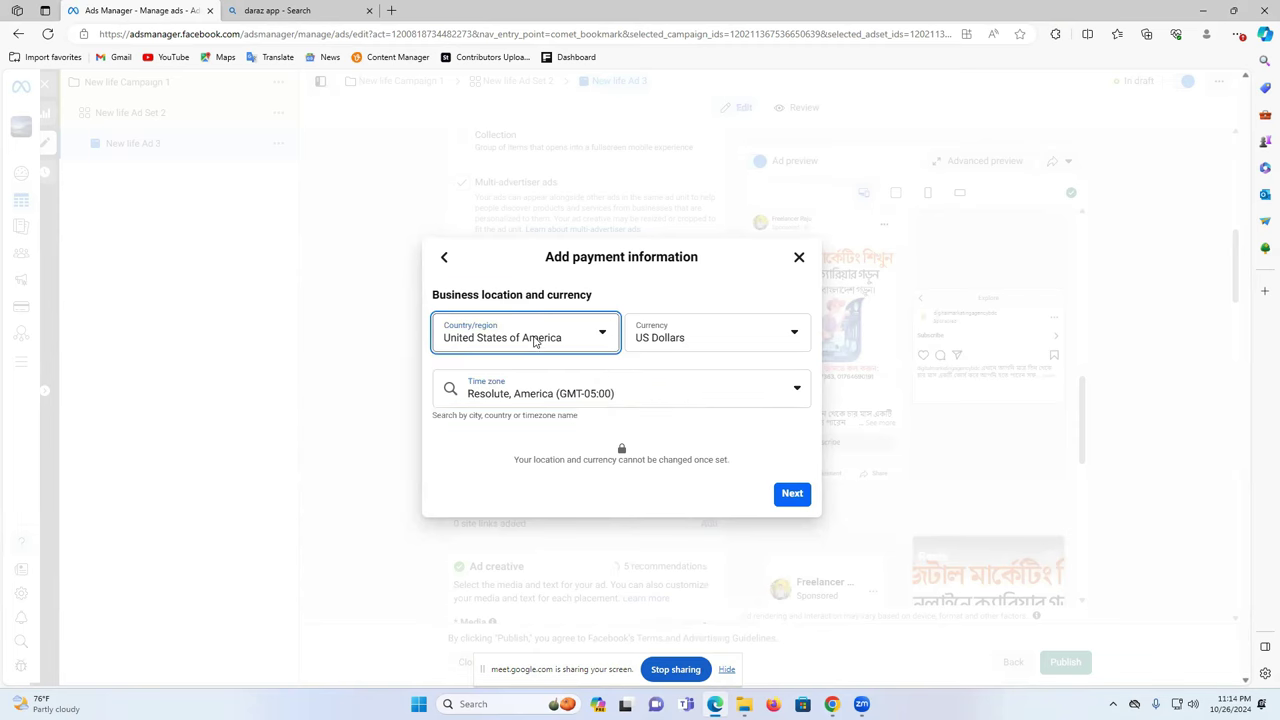
{"action": "scroll", "coordinate": [549, 480], "scroll_direction": "up", "scroll_amount": 8}
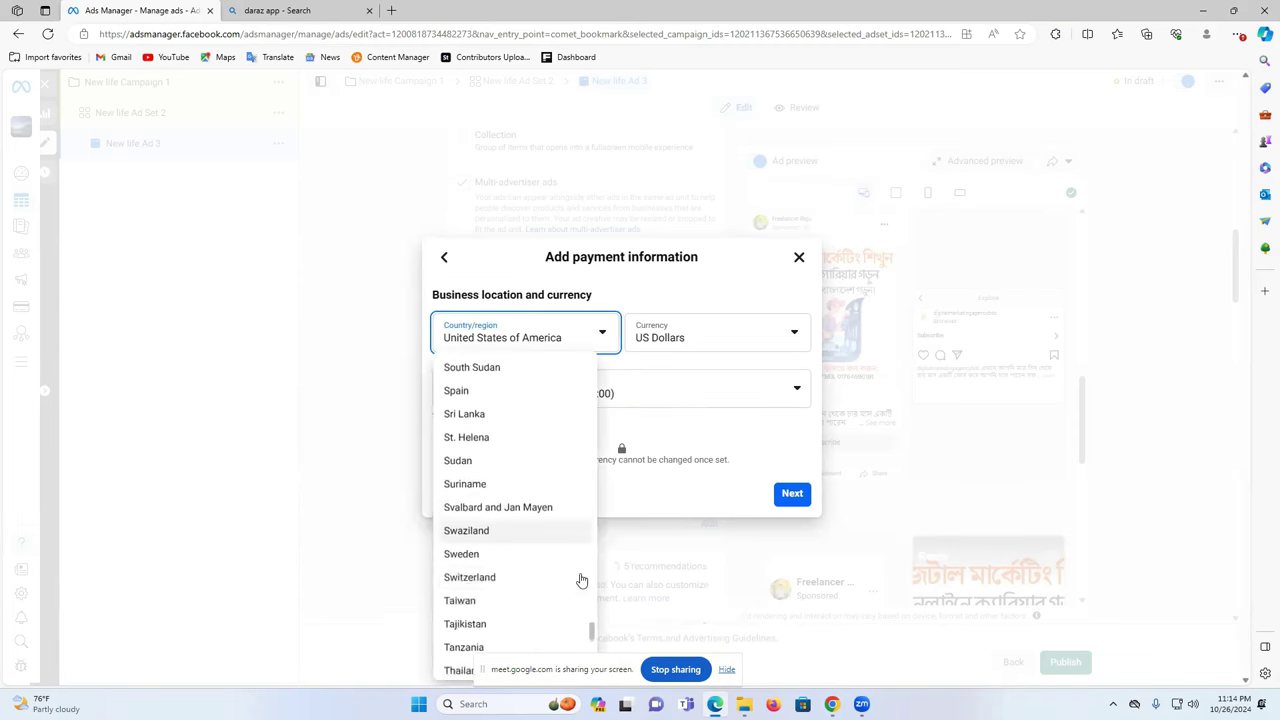
{"action": "left_click_drag", "start_coordinate": [589, 606], "coordinate": [563, 380]}
{"action": "scroll", "coordinate": [499, 596], "scroll_direction": "down", "scroll_amount": 4}
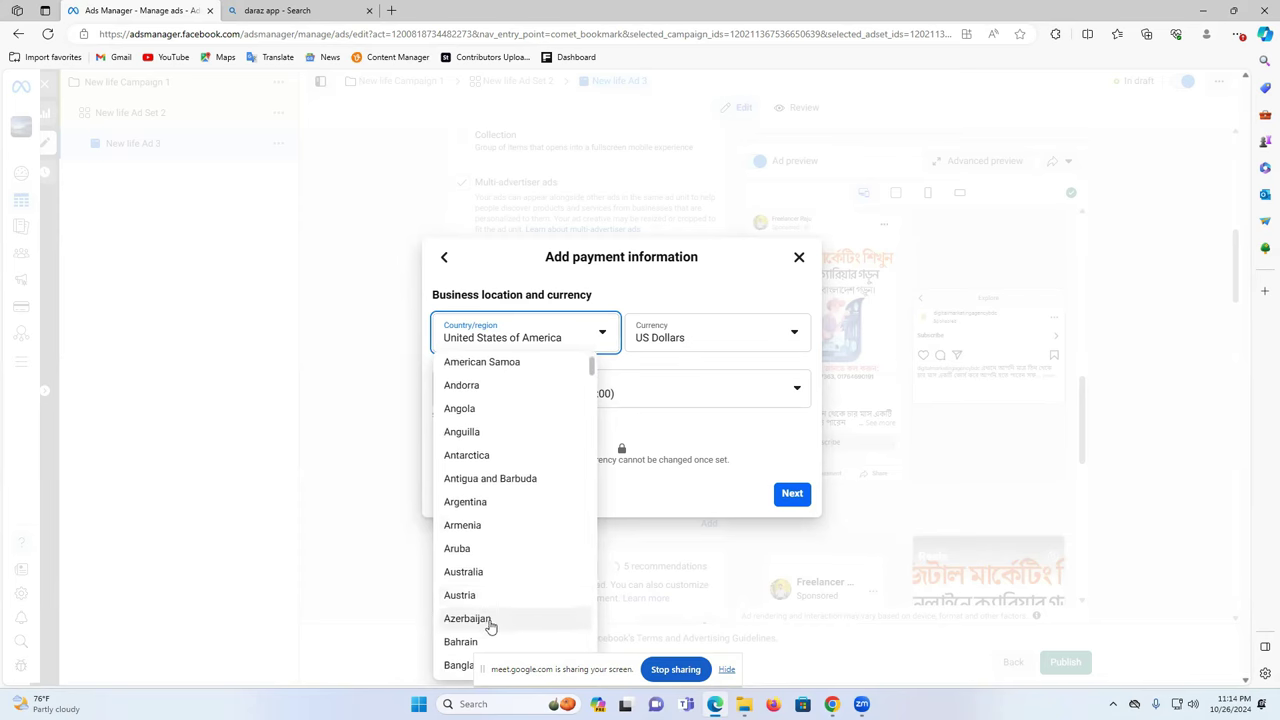
{"action": "left_click", "coordinate": [480, 520]}
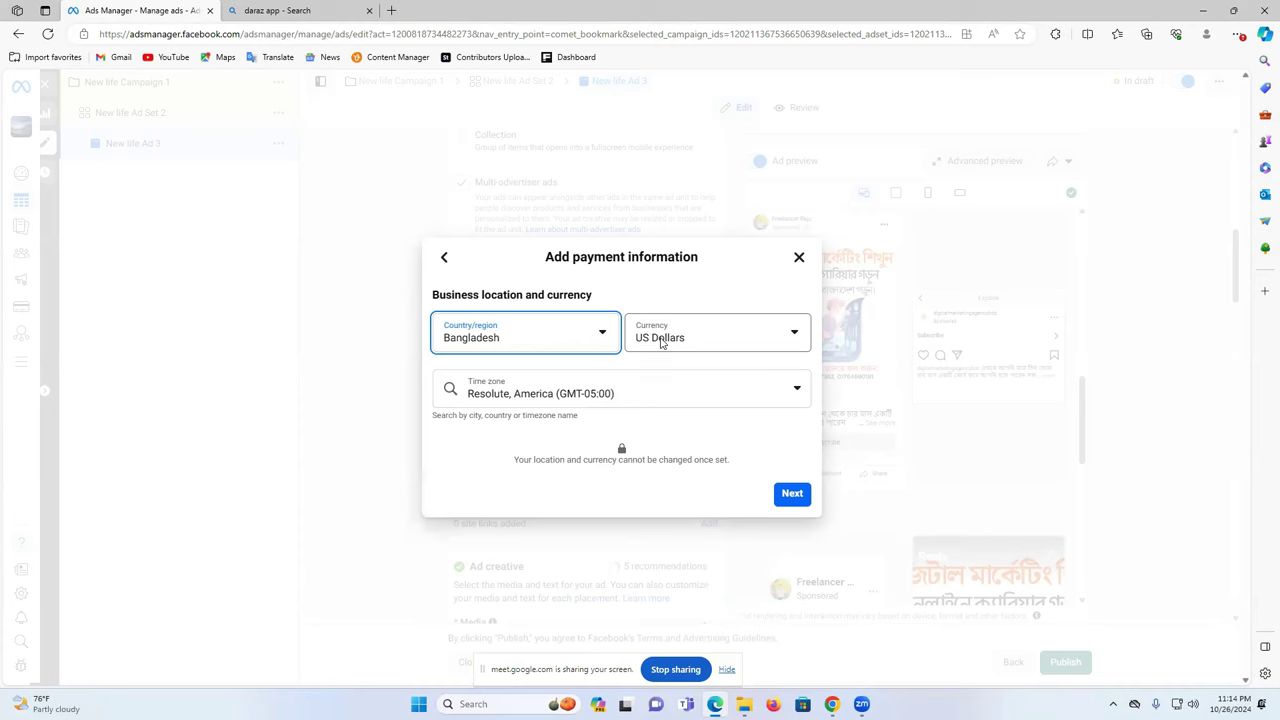
- Set the time zone to Dhaka, Asia (GMT+06:00) and continue to the payment method
{"action": "left_click", "coordinate": [580, 400]}
{"action": "left_click", "coordinate": [780, 391]}
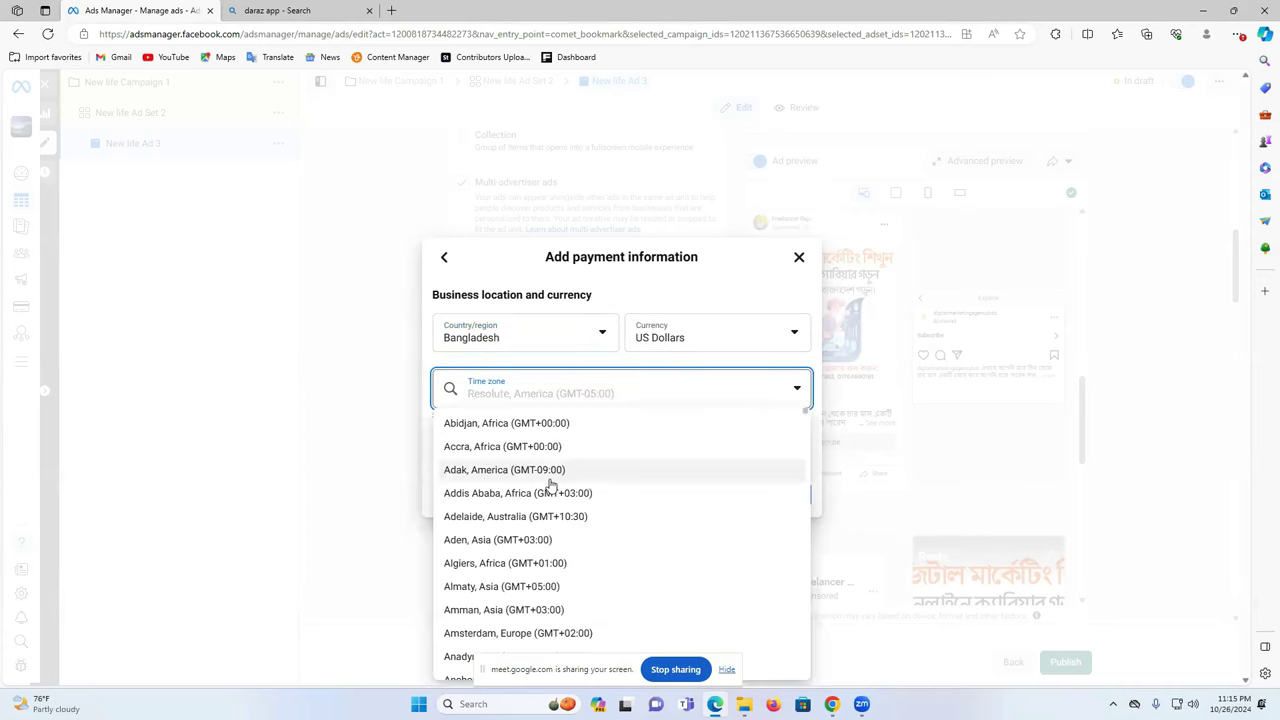
{"action": "type", "text": "dh"}
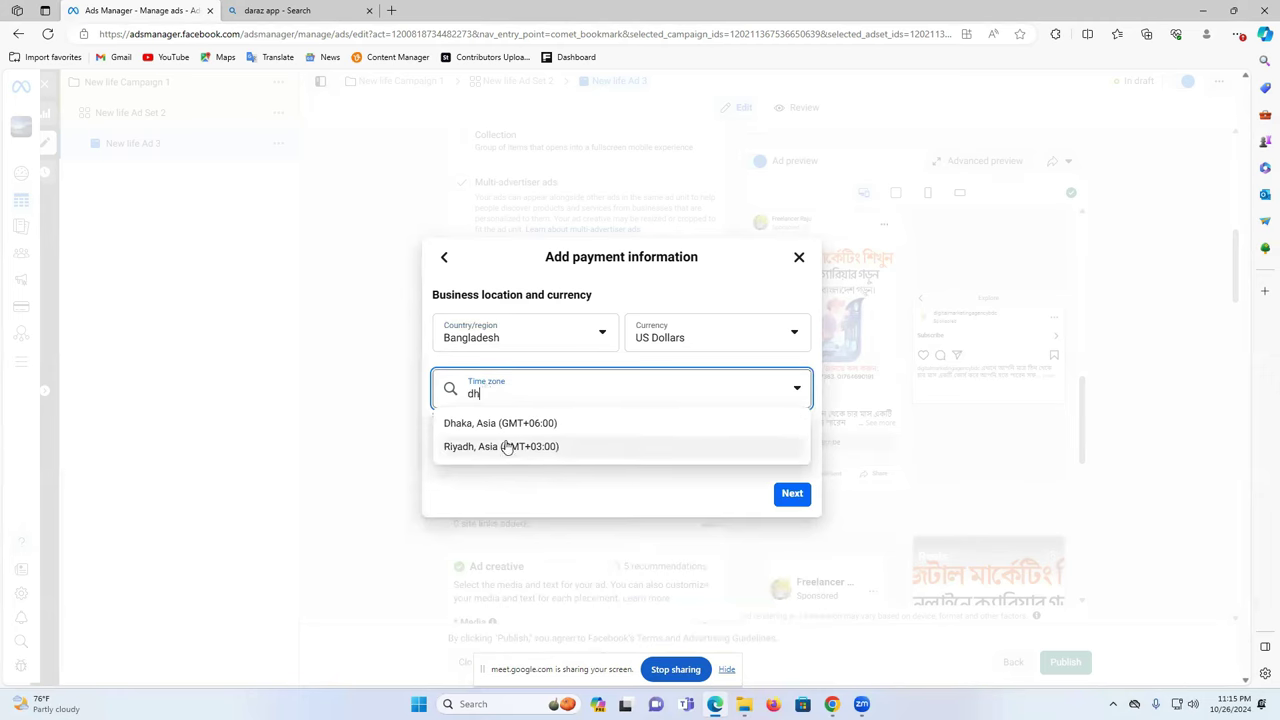
{"action": "left_click", "coordinate": [500, 426]}
{"action": "left_click", "coordinate": [791, 493]}
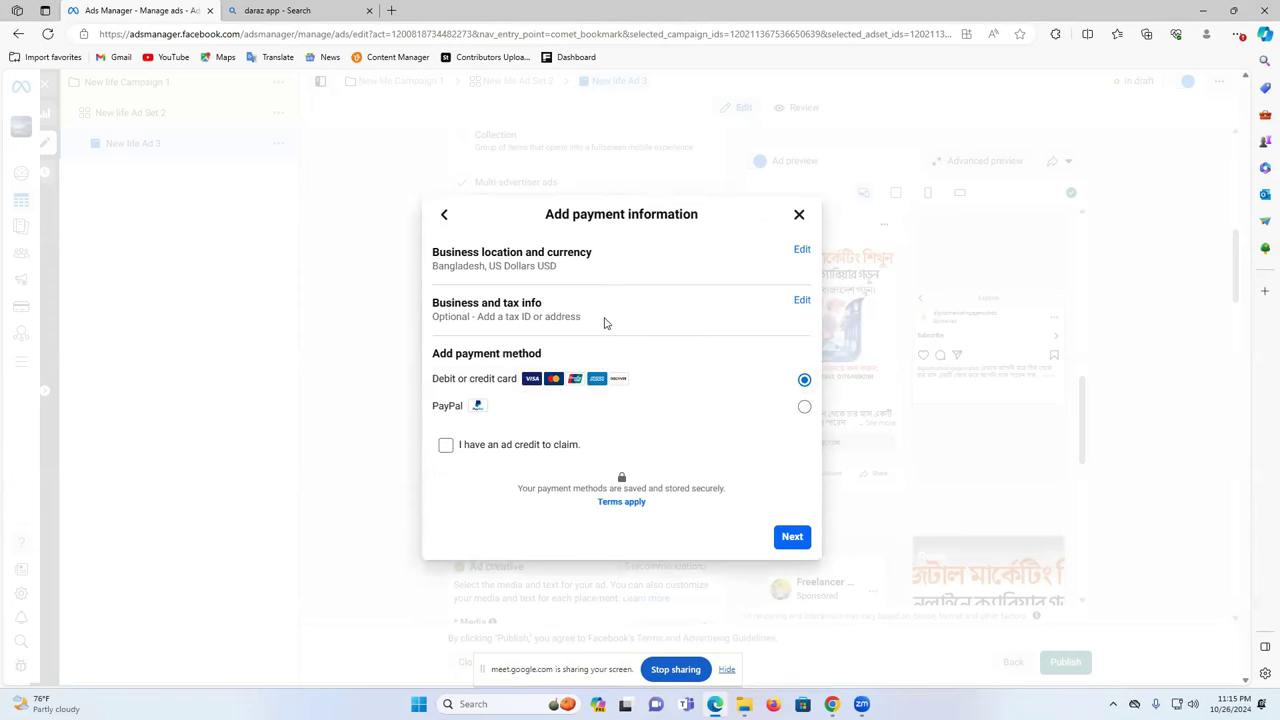
- Continue with debit or credit card payment, then bring the other browser window forward
{"action": "left_click", "coordinate": [792, 537]}
{"action": "left_click", "coordinate": [449, 319]}
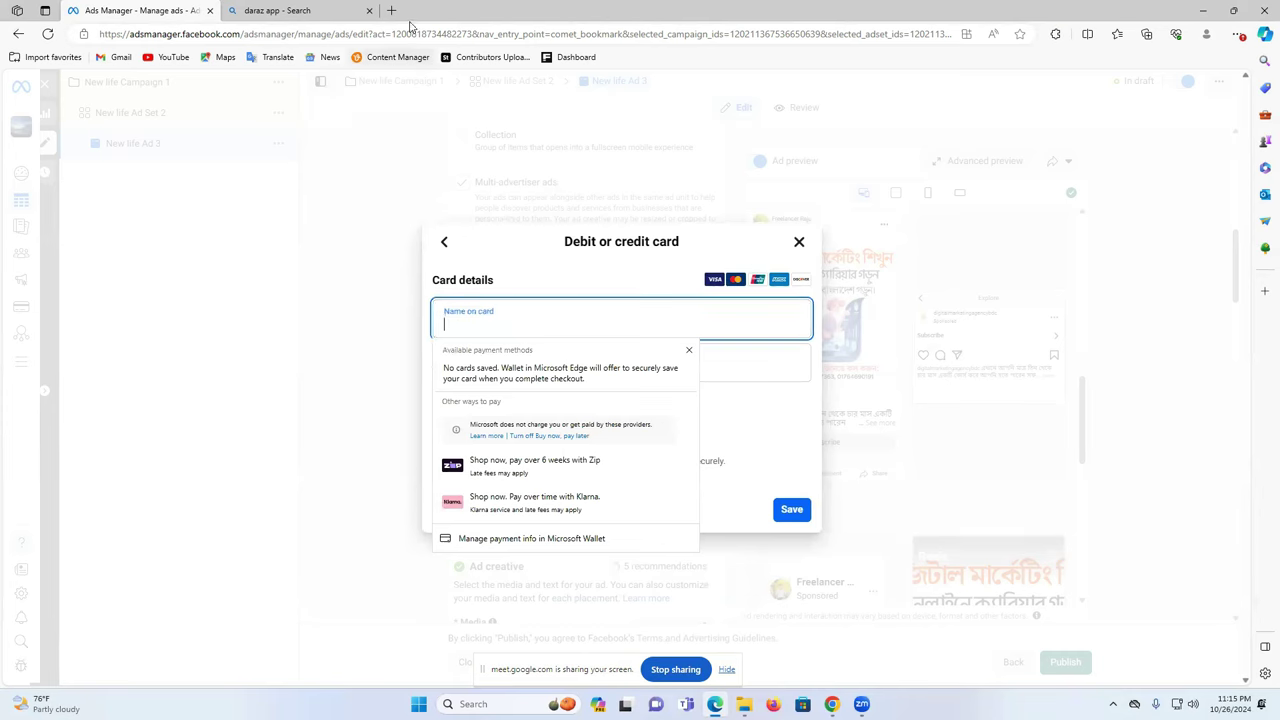
{"action": "left_click", "coordinate": [831, 704]}
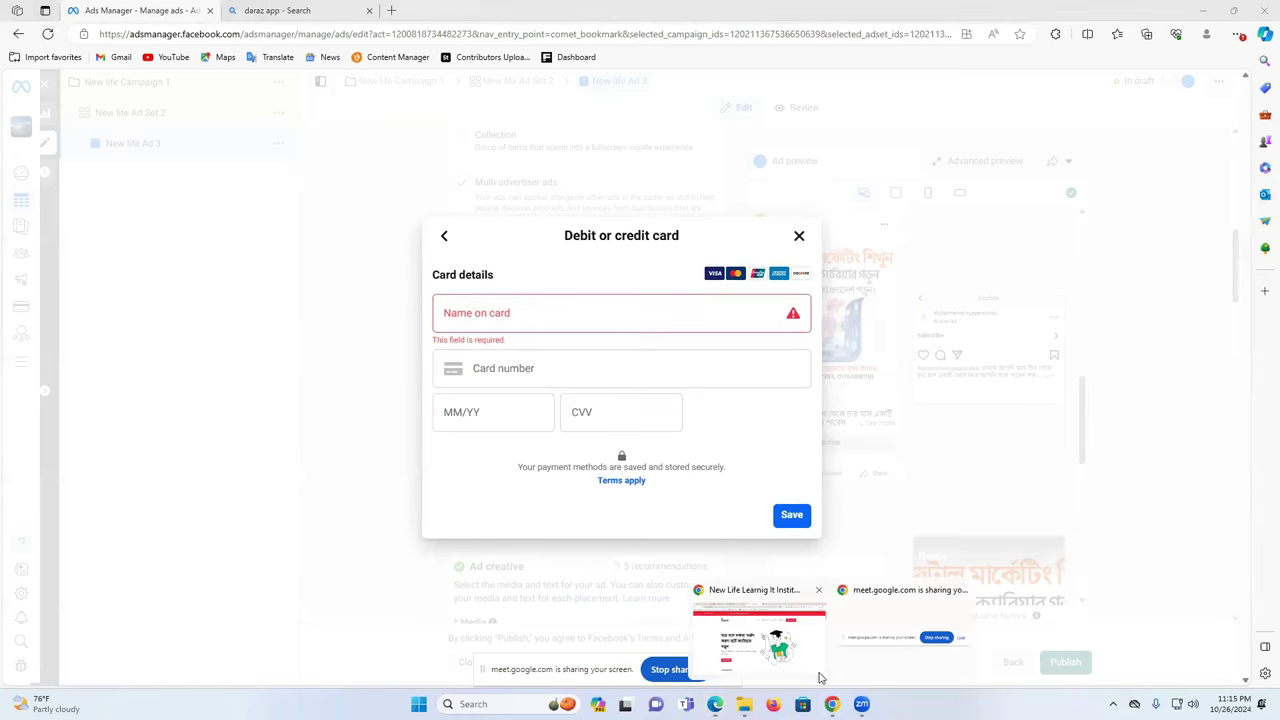
{"action": "mouse_move", "coordinate": [831, 704]}
{"action": "left_click", "coordinate": [788, 650]}
- In a new Chrome tab, search Google for 'fake card genareto'
{"action": "left_click", "coordinate": [755, 7]}
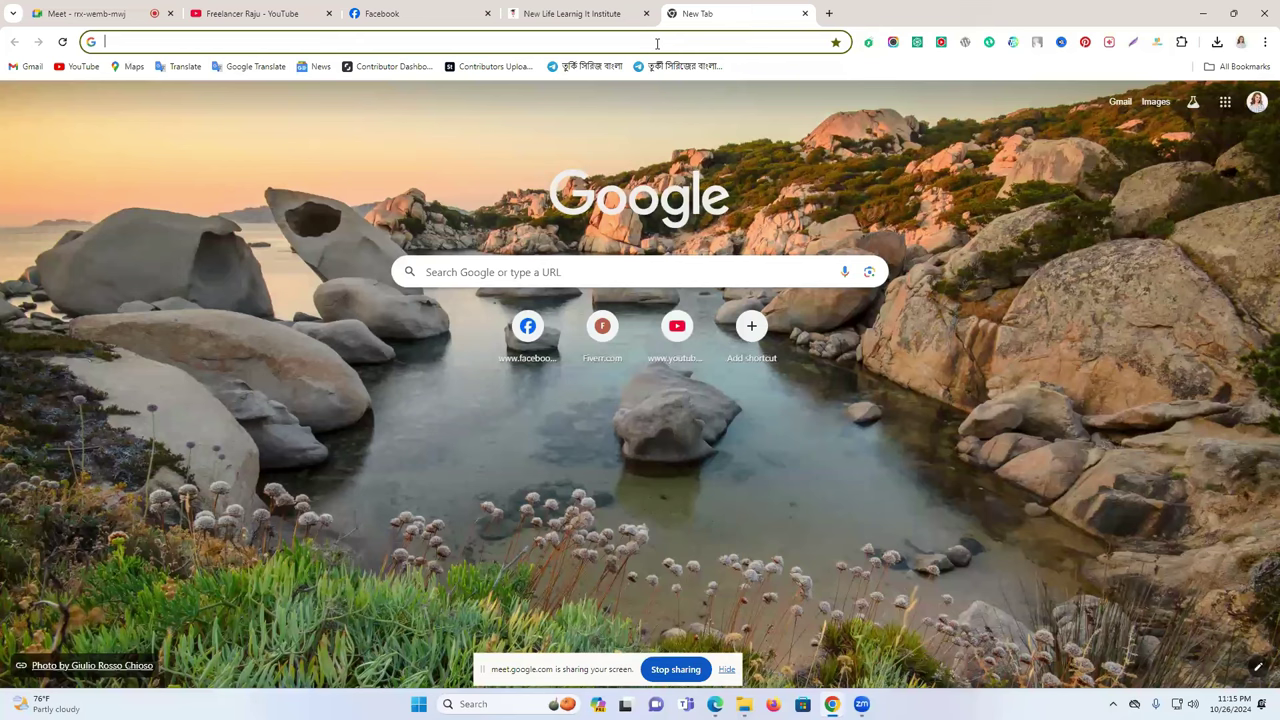
{"action": "type", "text": "fake"}
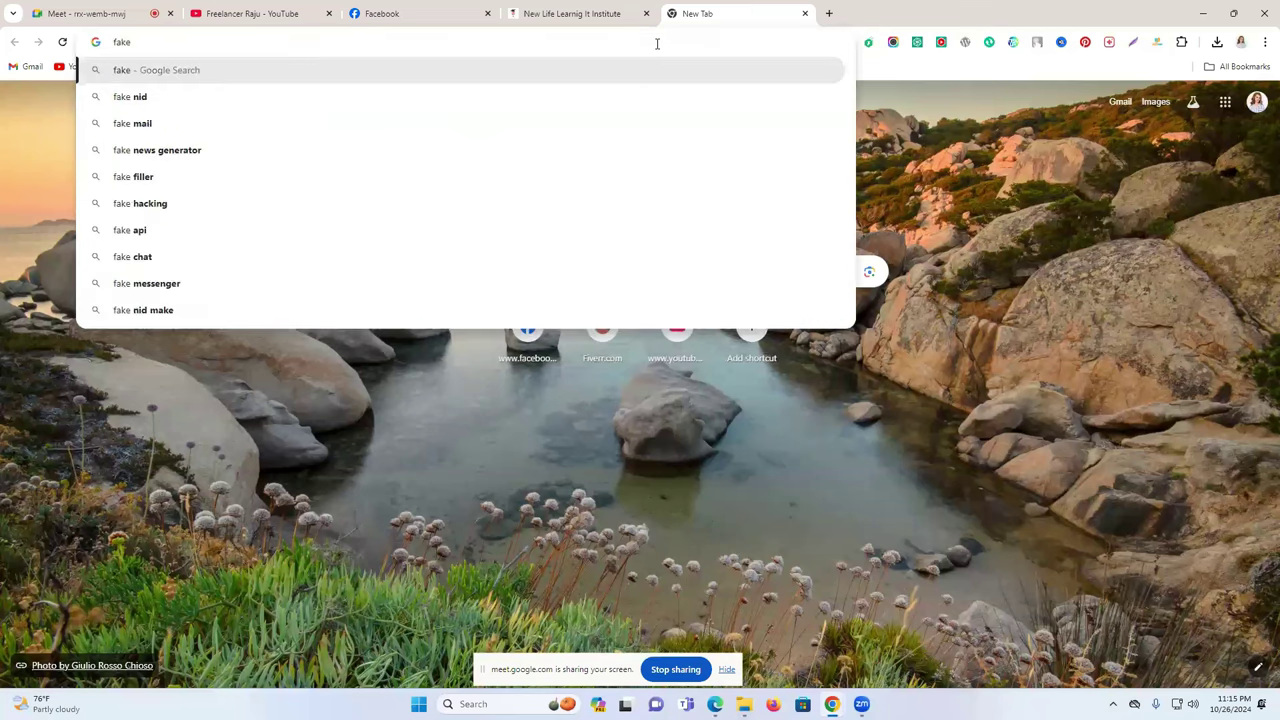
{"action": "type", "text": " car"}
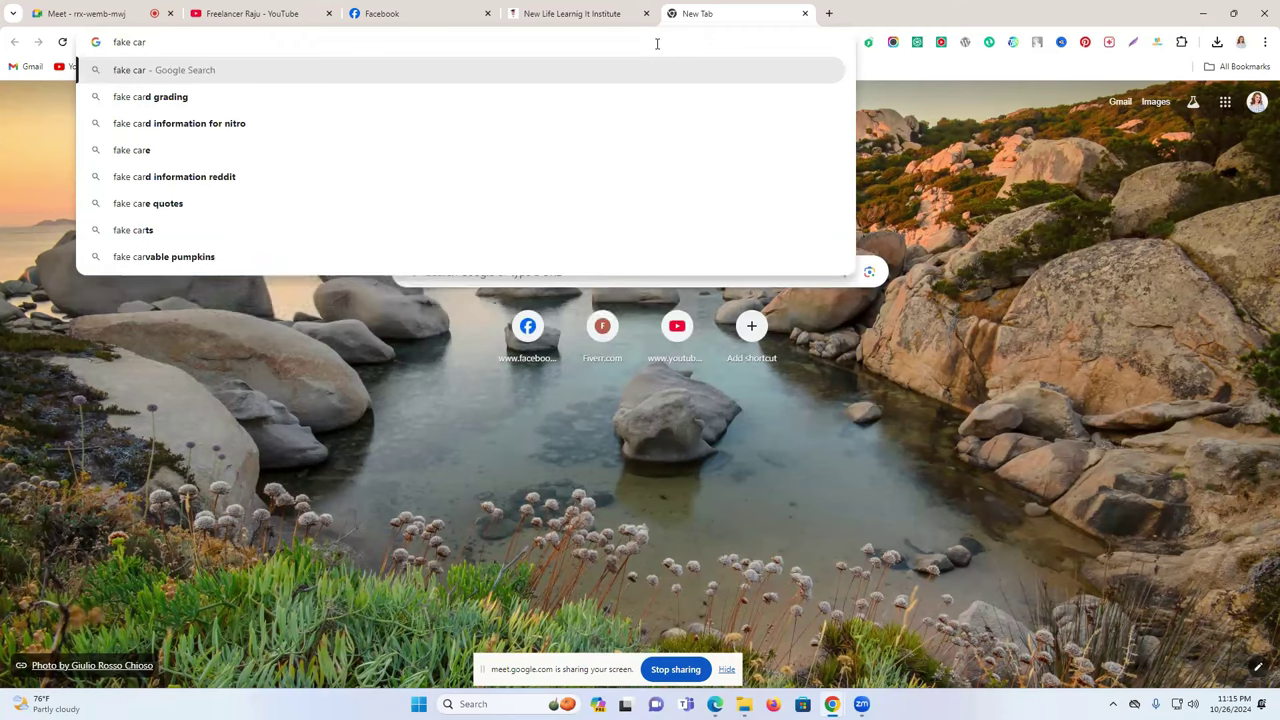
{"action": "type", "text": "d"}
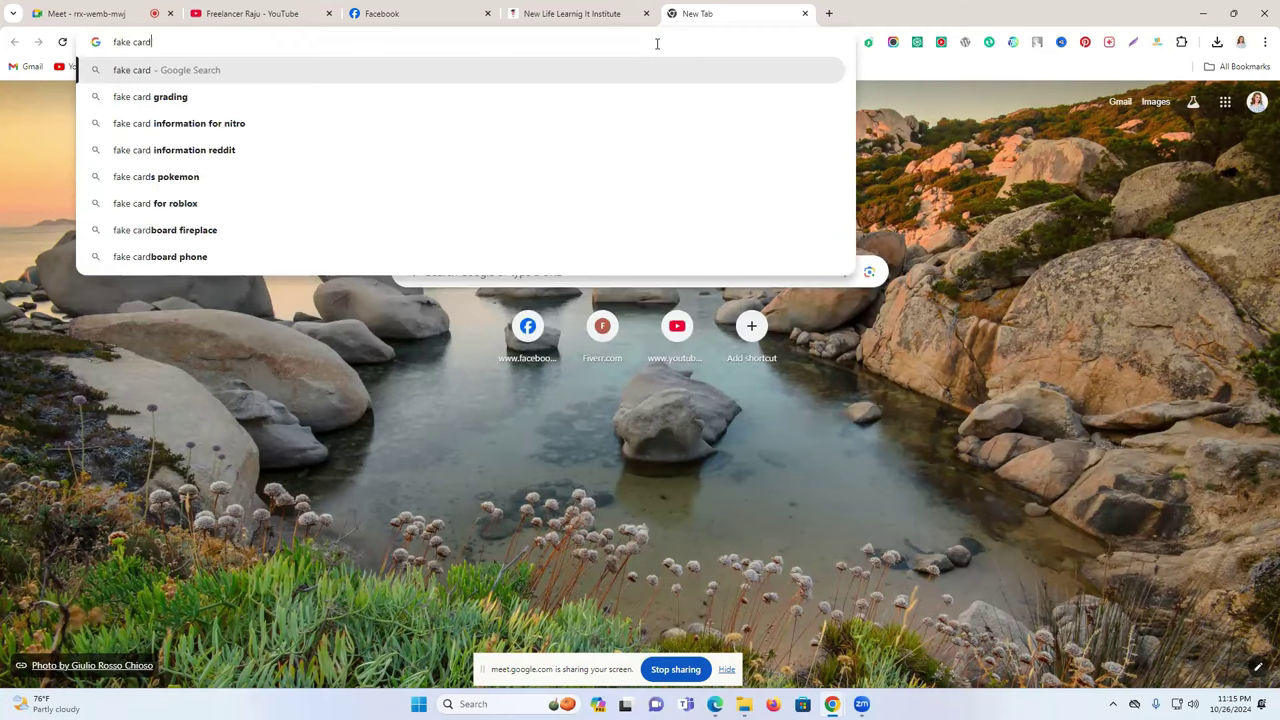
{"action": "type", "text": " g"}
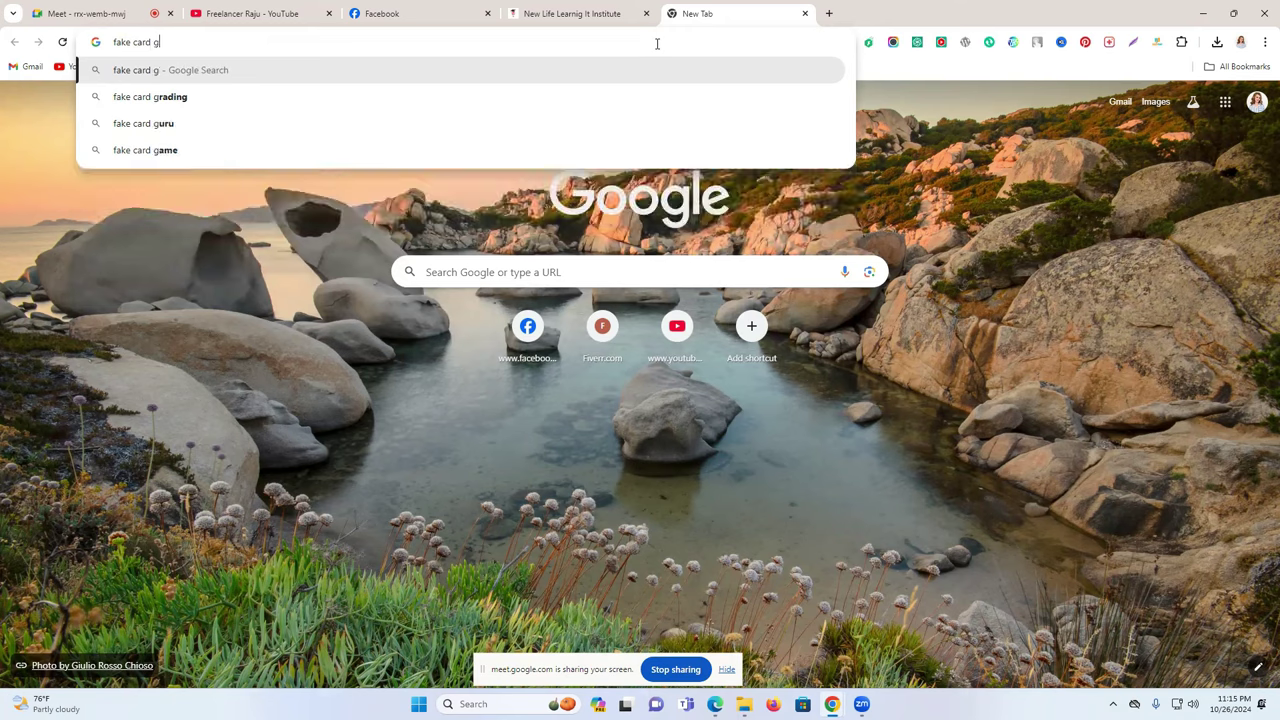
{"action": "type", "text": "enareto"}
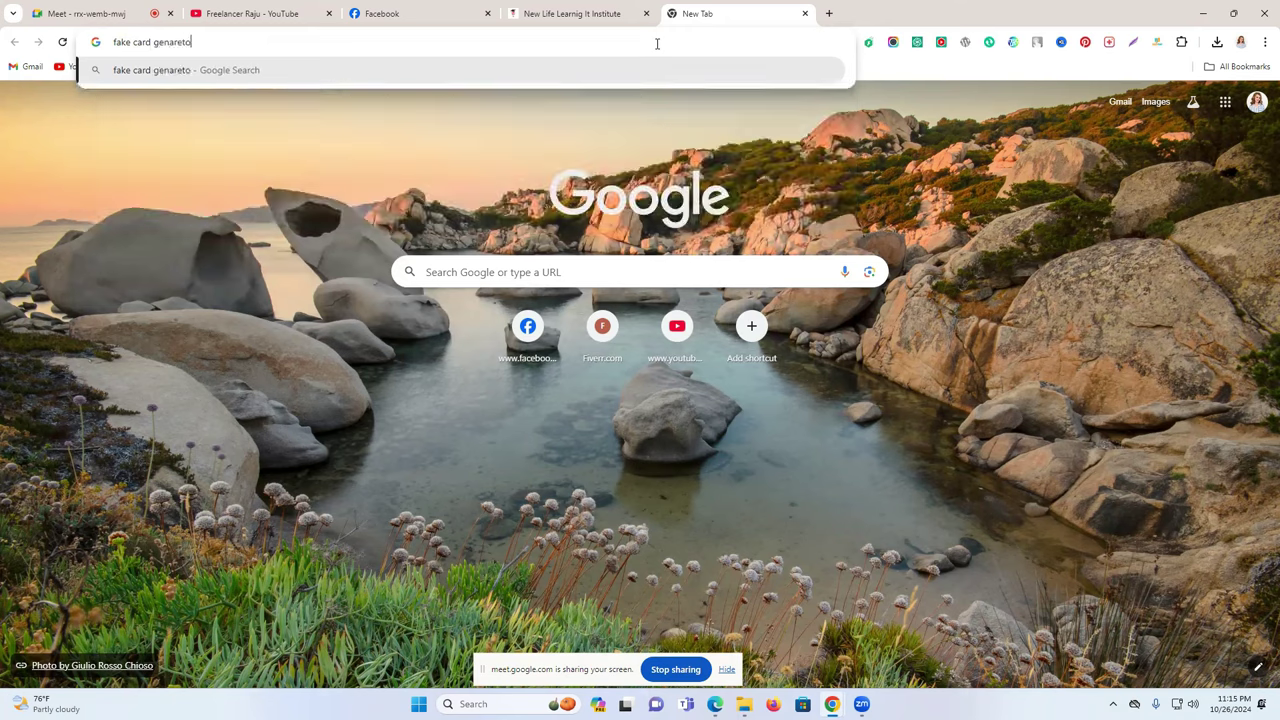
{"action": "key", "text": "Return"}
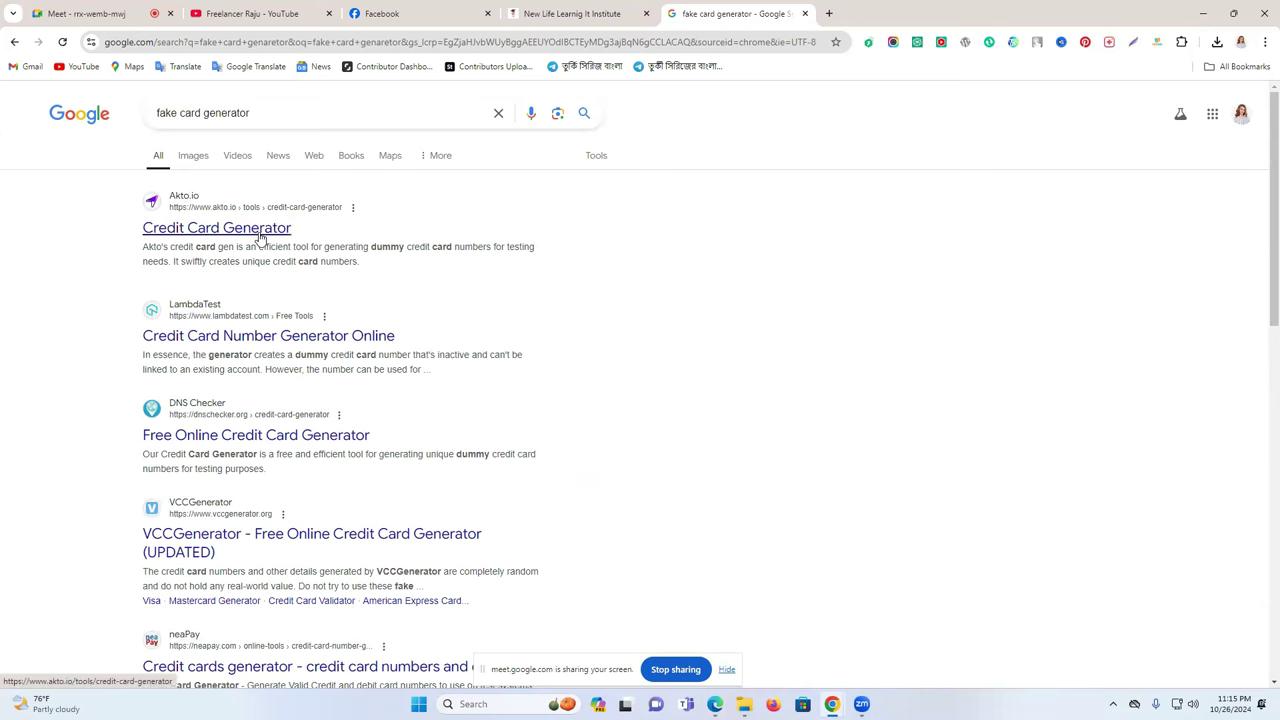
{"action": "left_click", "coordinate": [230, 232]}
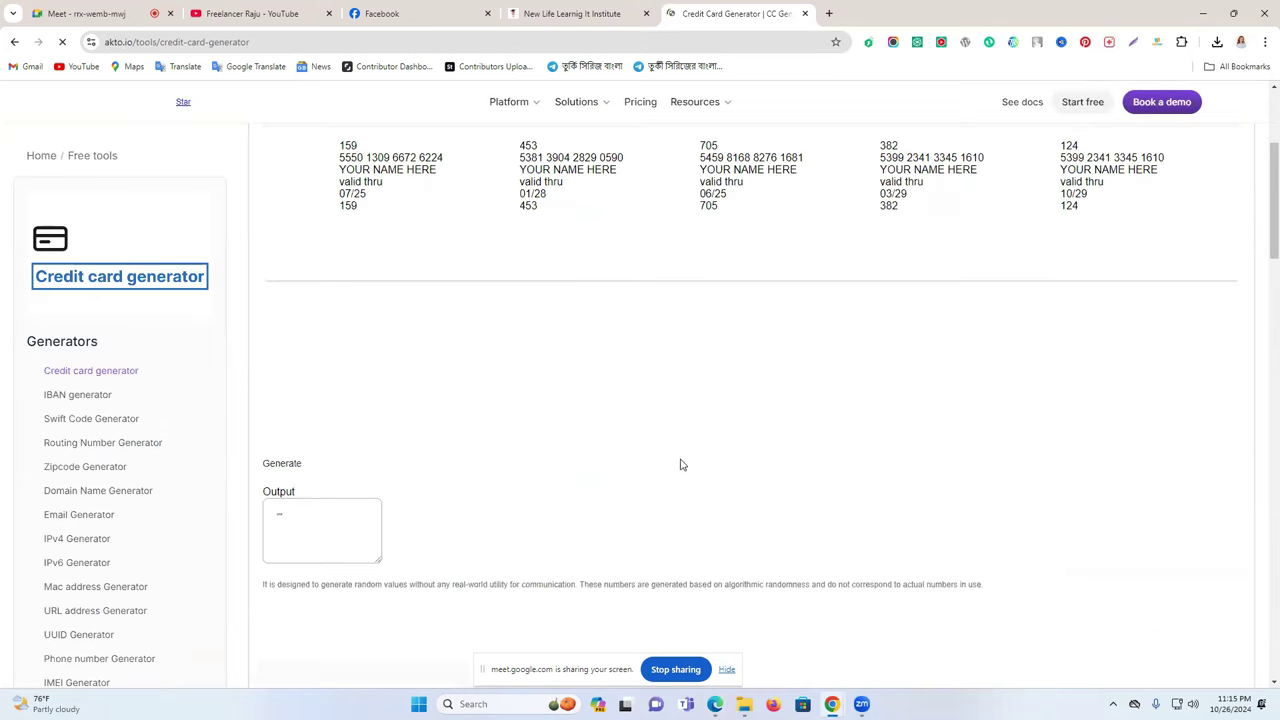
{"action": "scroll", "coordinate": [1257, 517], "scroll_direction": "down", "scroll_amount": 1}
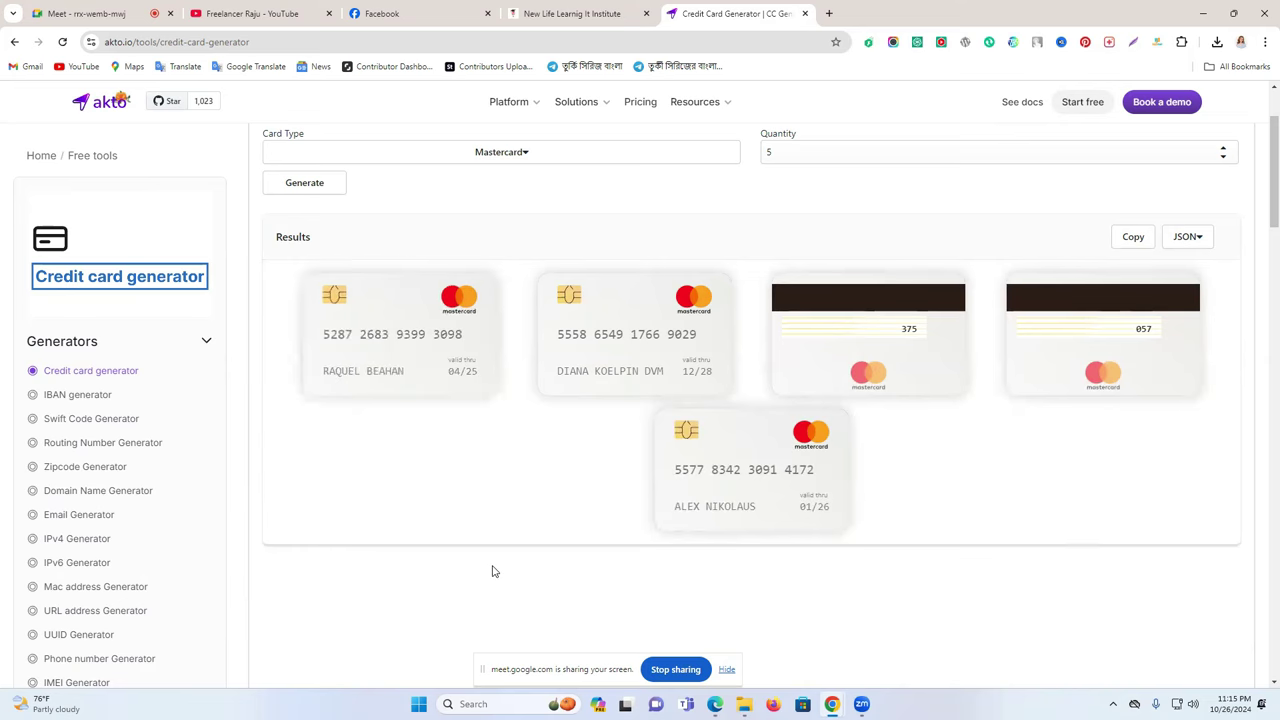
{"action": "scroll", "coordinate": [514, 551], "scroll_direction": "down", "scroll_amount": 3}
{"action": "scroll", "coordinate": [518, 541], "scroll_direction": "down", "scroll_amount": 3}
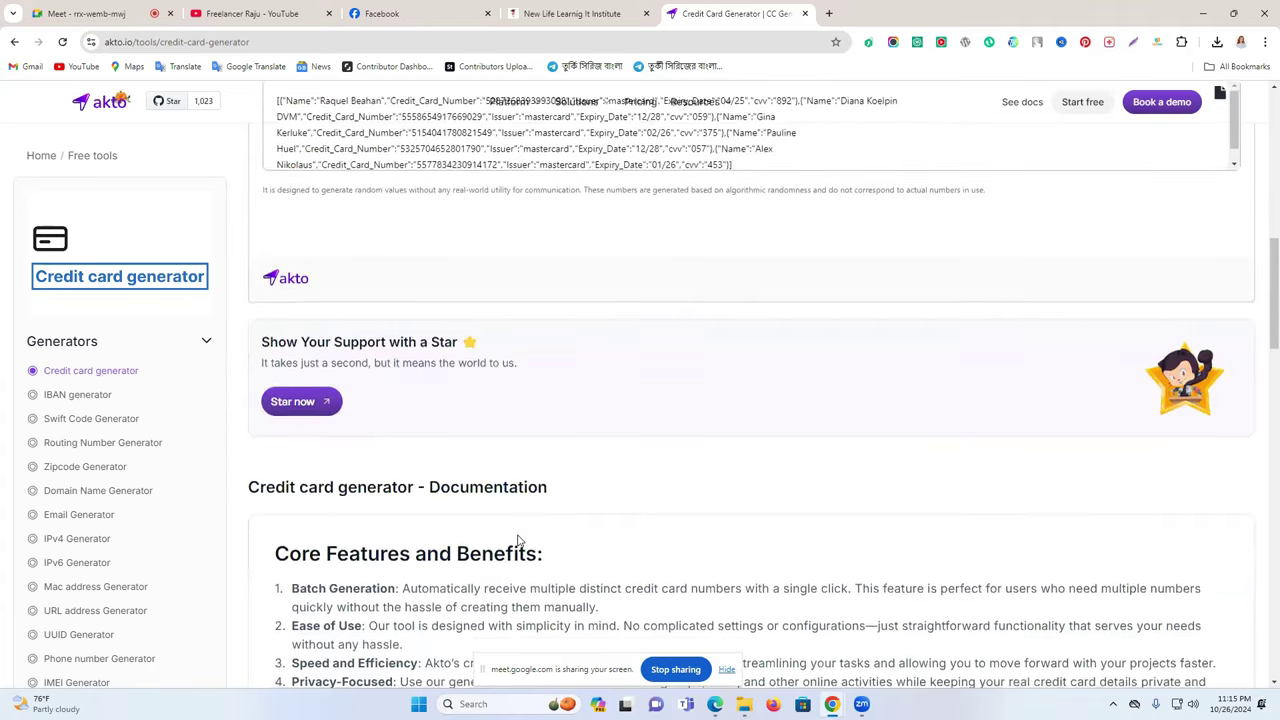
{"action": "scroll", "coordinate": [518, 540], "scroll_direction": "down", "scroll_amount": 5}
{"action": "scroll", "coordinate": [517, 537], "scroll_direction": "up", "scroll_amount": 4}
{"action": "scroll", "coordinate": [620, 505], "scroll_direction": "up", "scroll_amount": 3}
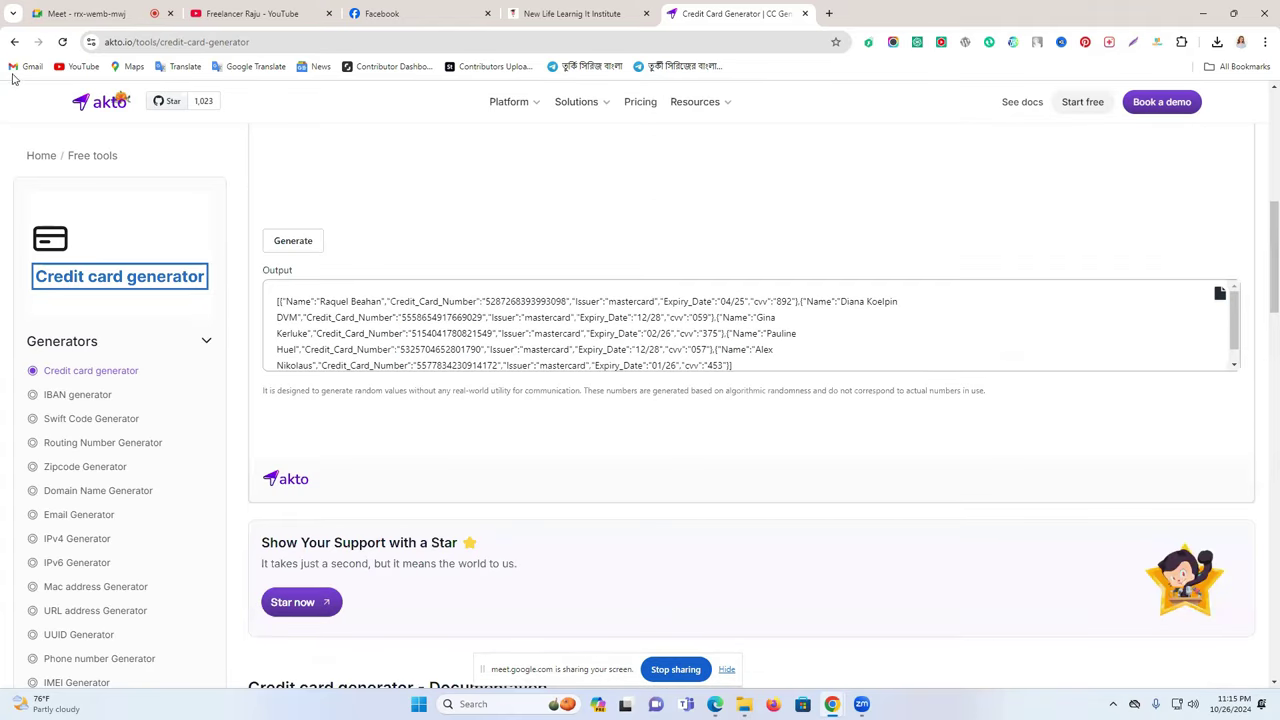
{"action": "left_click", "coordinate": [14, 42]}
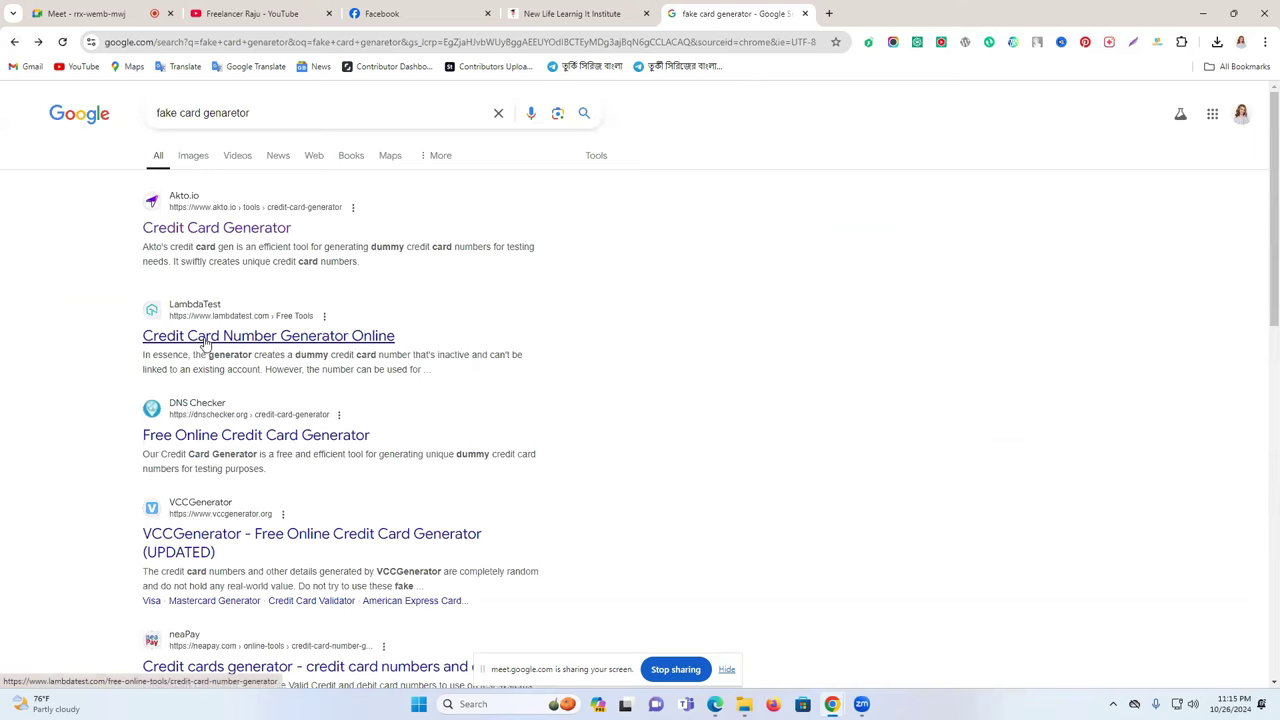
- On LambdaTest's generator, generate 16 test card numbers in JSON format
{"action": "left_click", "coordinate": [206, 341]}
{"action": "scroll", "coordinate": [505, 388], "scroll_direction": "down", "scroll_amount": 1}
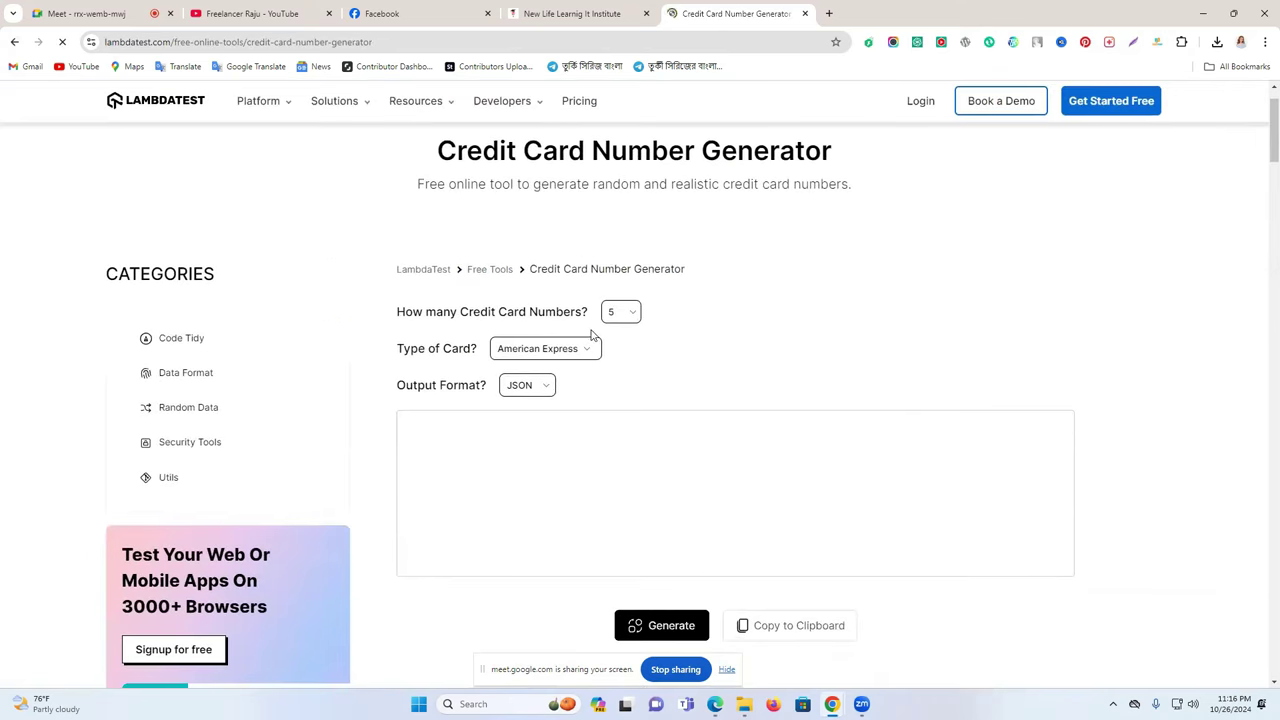
{"action": "left_click", "coordinate": [620, 312]}
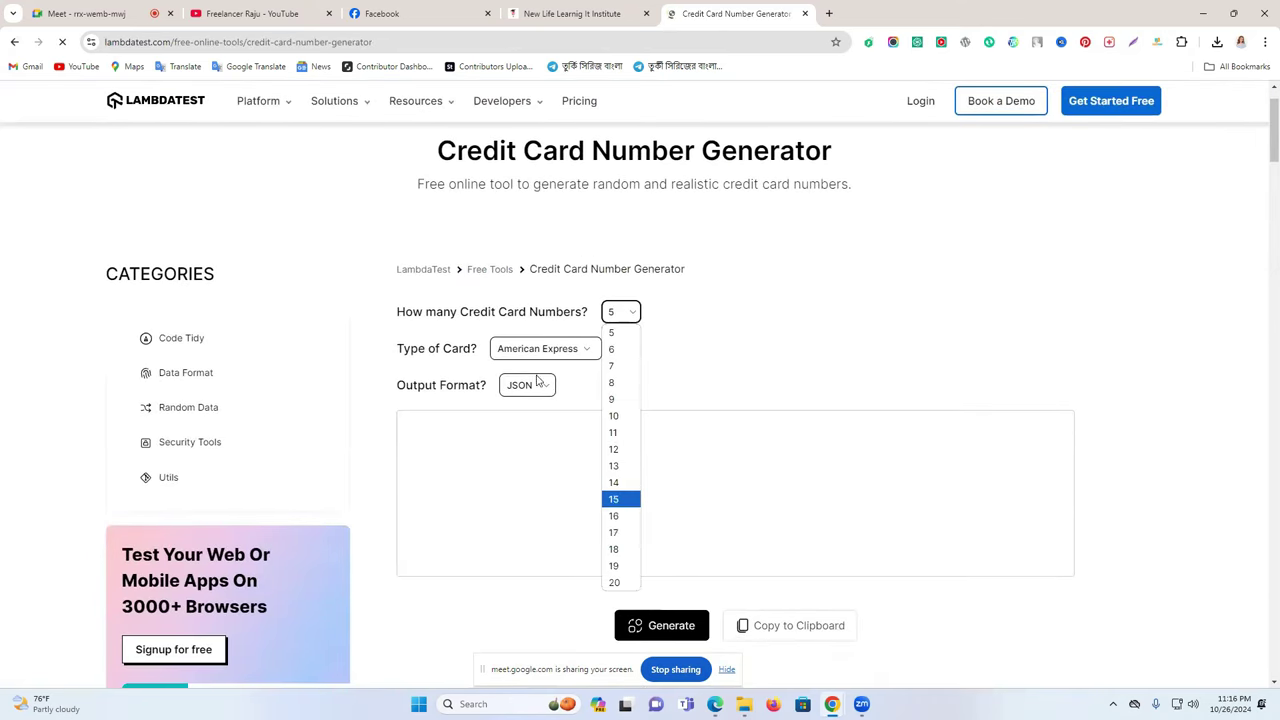
{"action": "left_click", "coordinate": [616, 516]}
{"action": "left_click", "coordinate": [505, 388]}
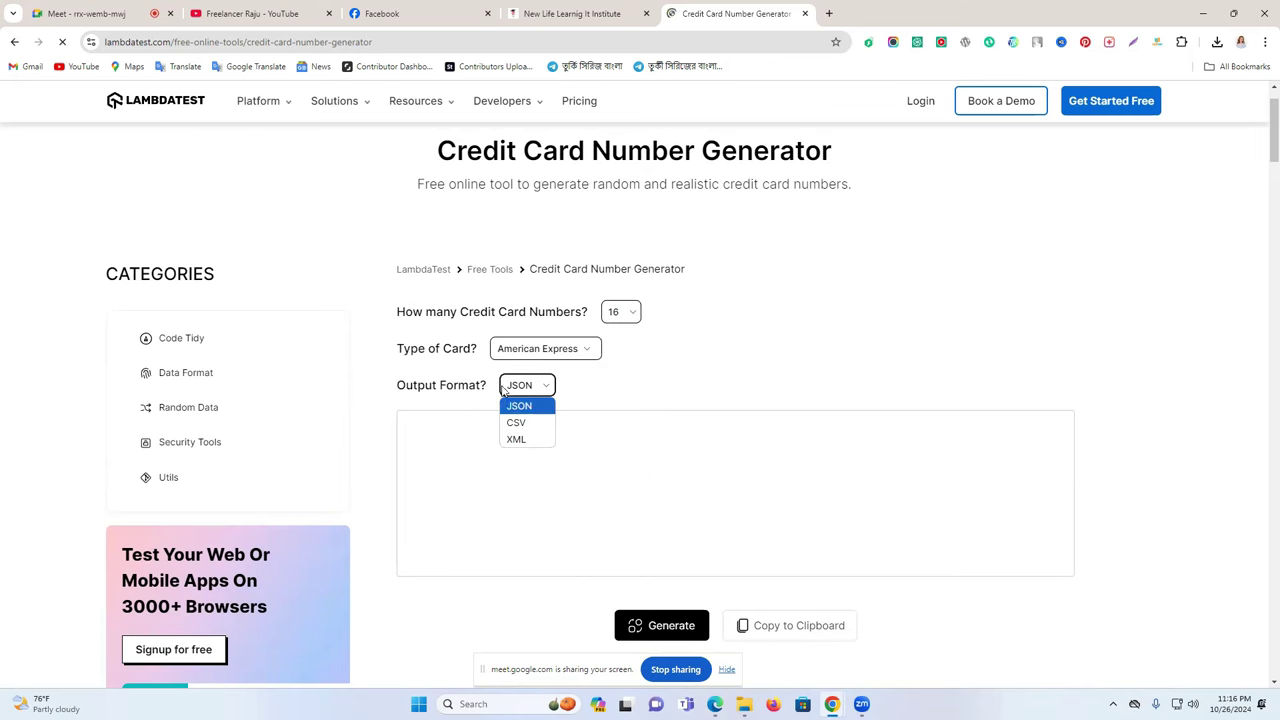
{"action": "left_click", "coordinate": [632, 405]}
{"action": "scroll", "coordinate": [660, 420], "scroll_direction": "down", "scroll_amount": 2}
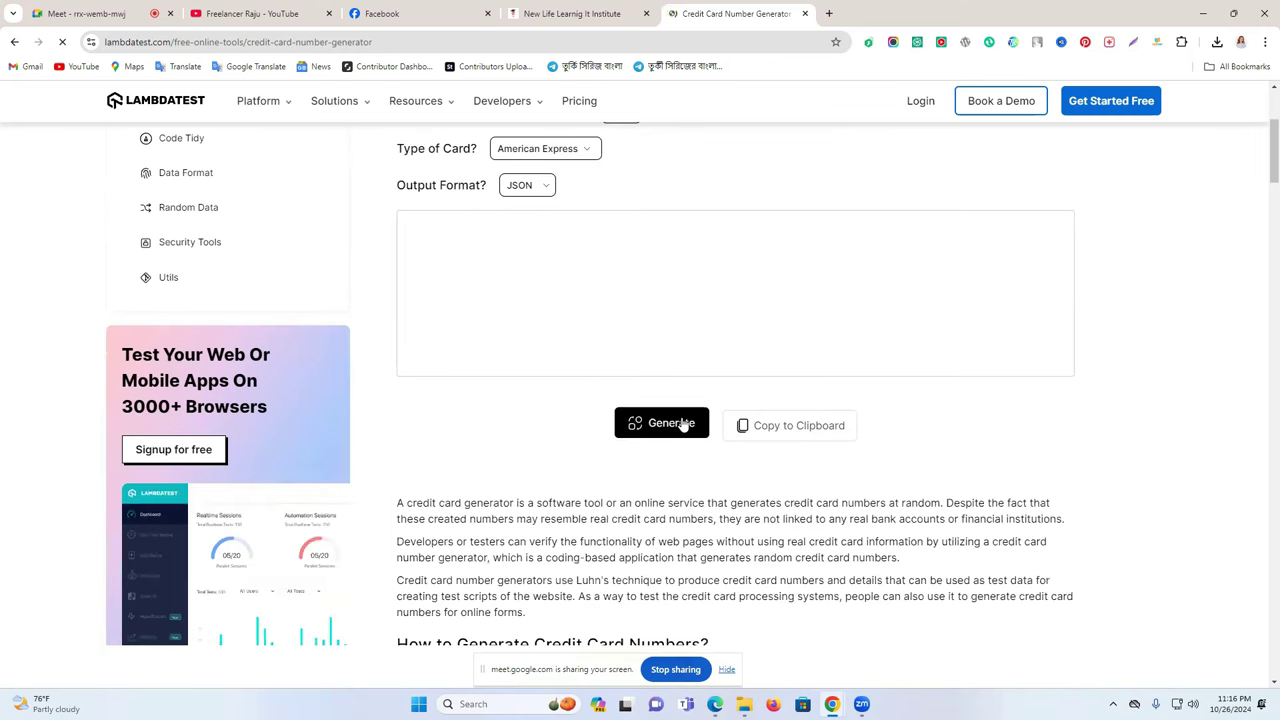
{"action": "left_click", "coordinate": [680, 424]}
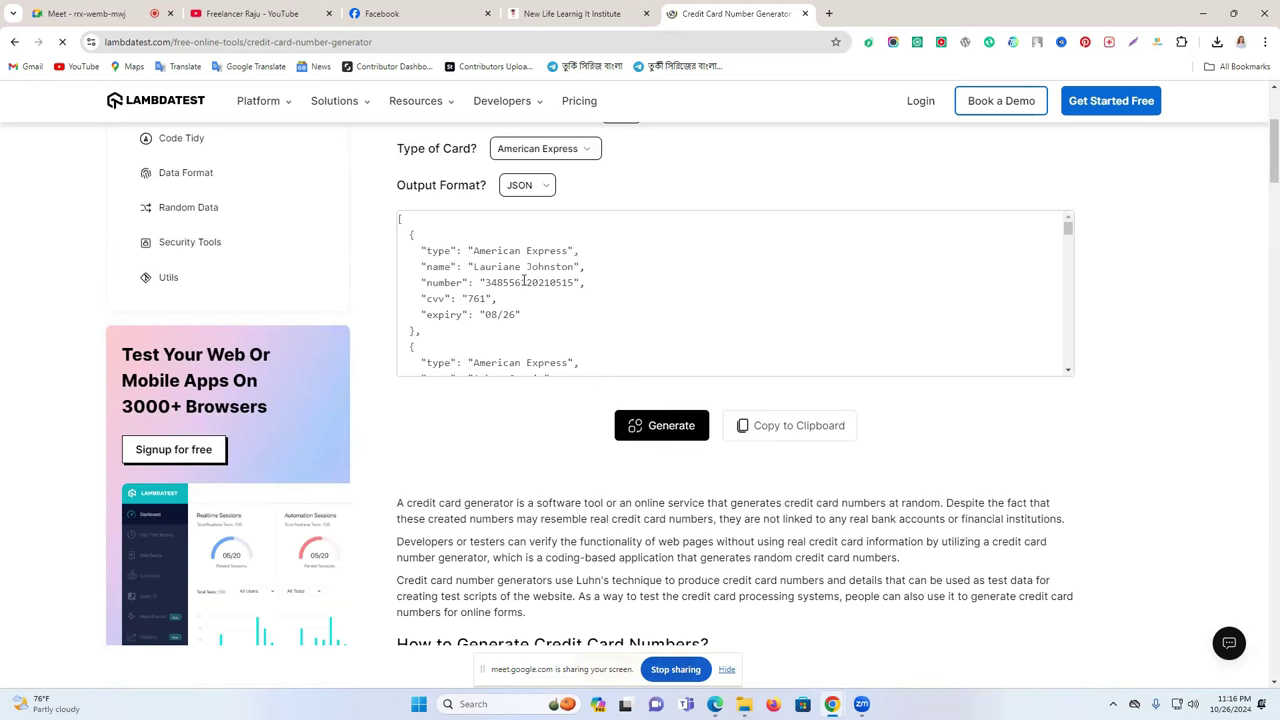
- Select the first card's name, CVV and number, then return to the Ads Manager card form
{"action": "left_click_drag", "start_coordinate": [474, 268], "coordinate": [553, 286]}
{"action": "left_click_drag", "start_coordinate": [464, 302], "coordinate": [536, 307]}
{"action": "left_click", "coordinate": [472, 268]}
{"action": "left_click_drag", "start_coordinate": [486, 283], "coordinate": [569, 283]}
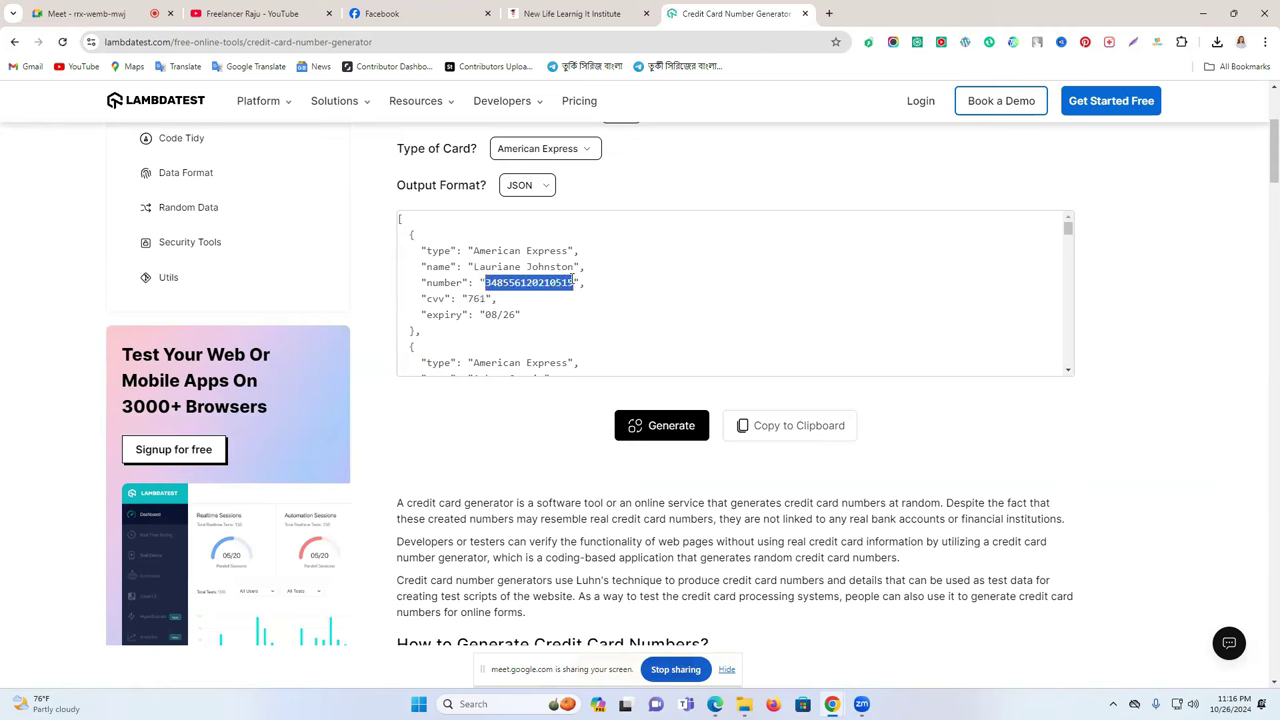
{"action": "left_click", "coordinate": [715, 704]}
{"action": "left_click", "coordinate": [715, 704]}
{"action": "left_click", "coordinate": [715, 704]}
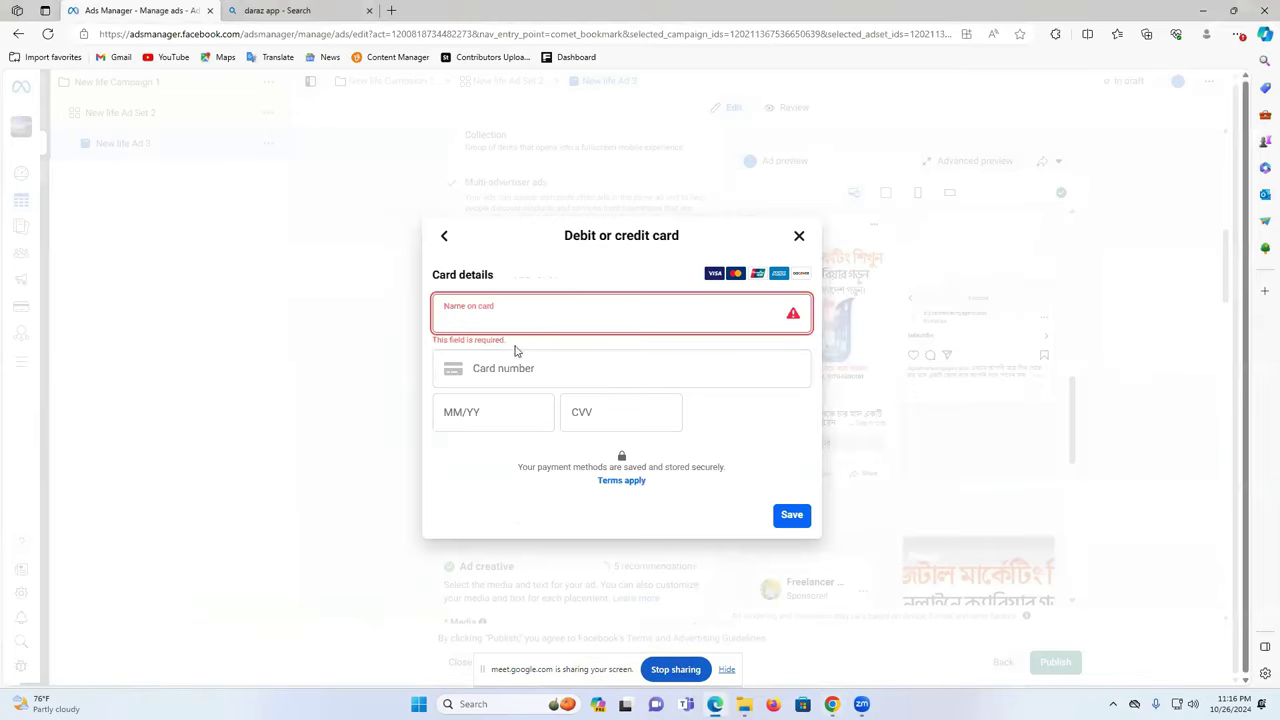